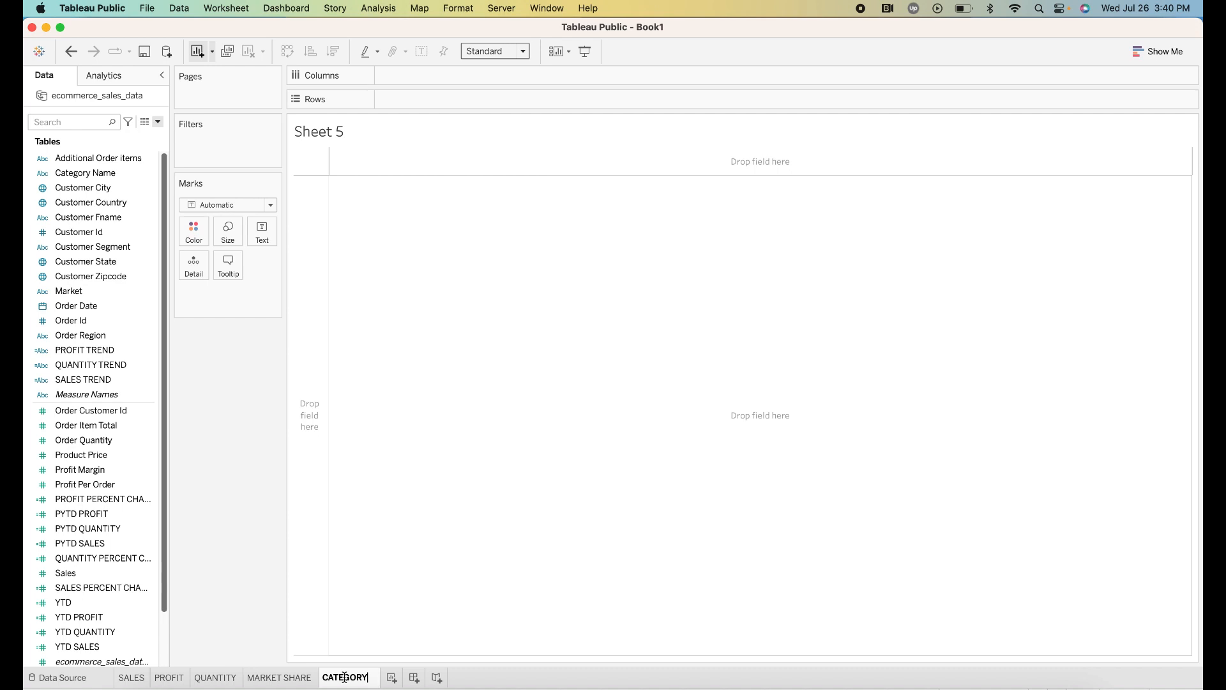
- Rename the new sheet as CATEGORY BY SALES
{"action": "type", "text": "BY SALES"}
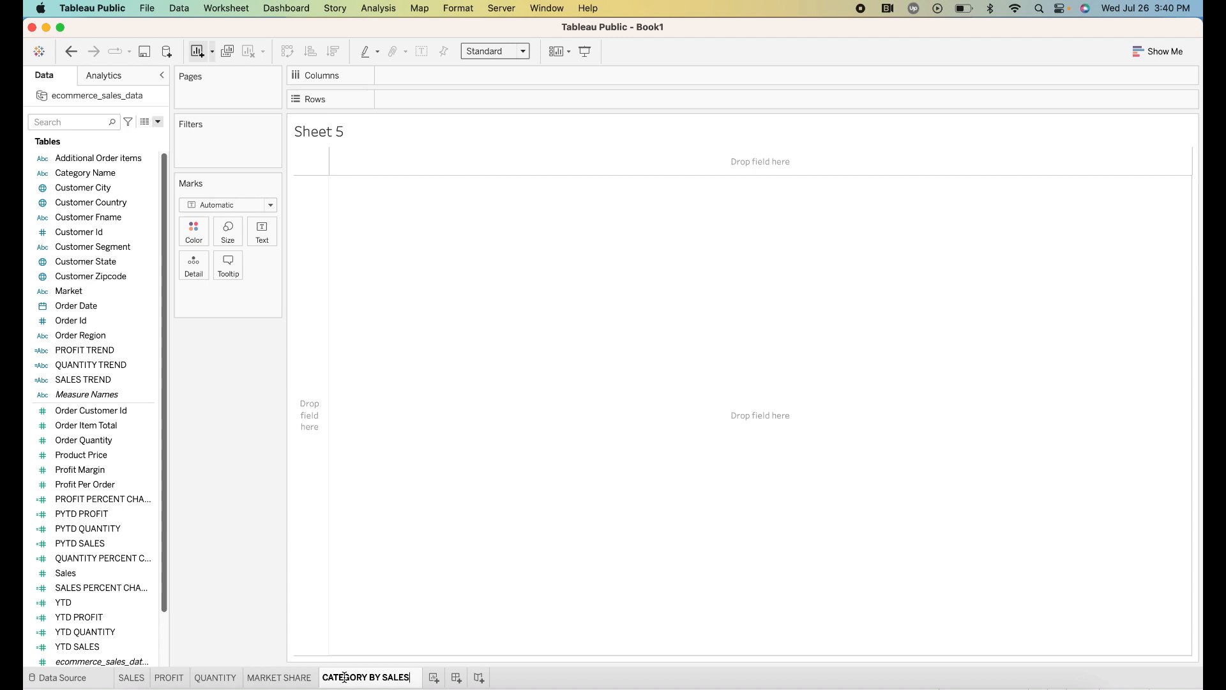
{"action": "left_click", "coordinate": [401, 614]}
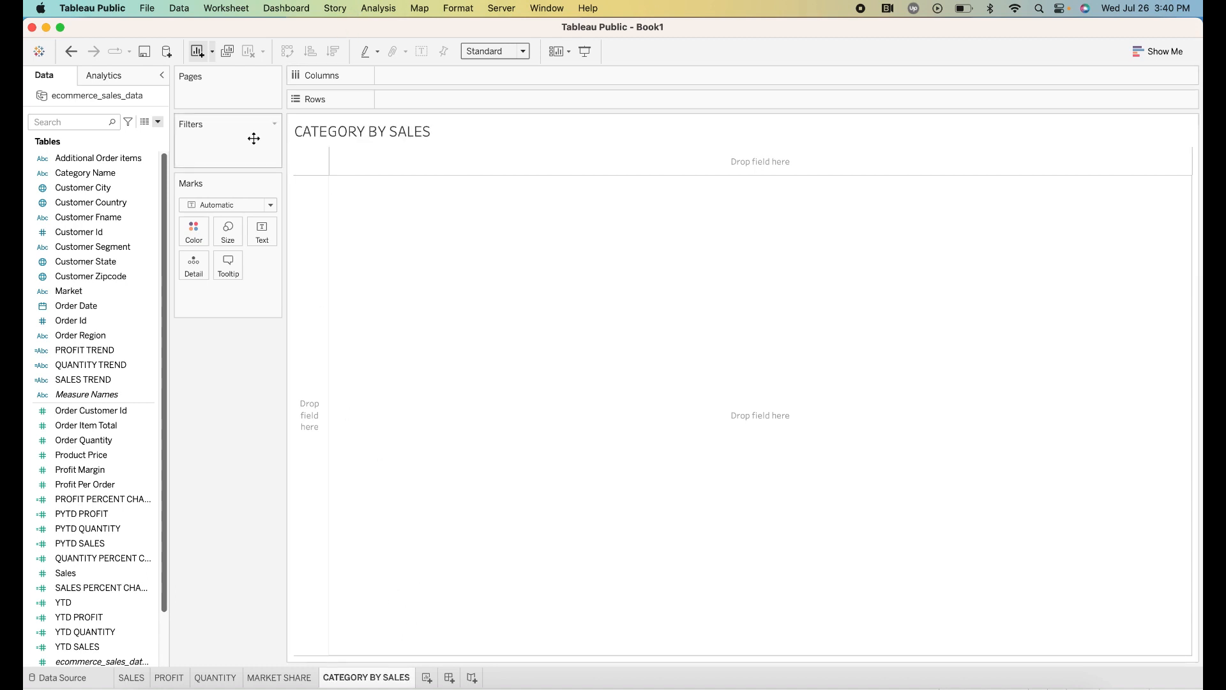
- Build a horizontal bar chart with Category Name on rows and the sum of YTD on columns
{"action": "left_click", "coordinate": [79, 172]}
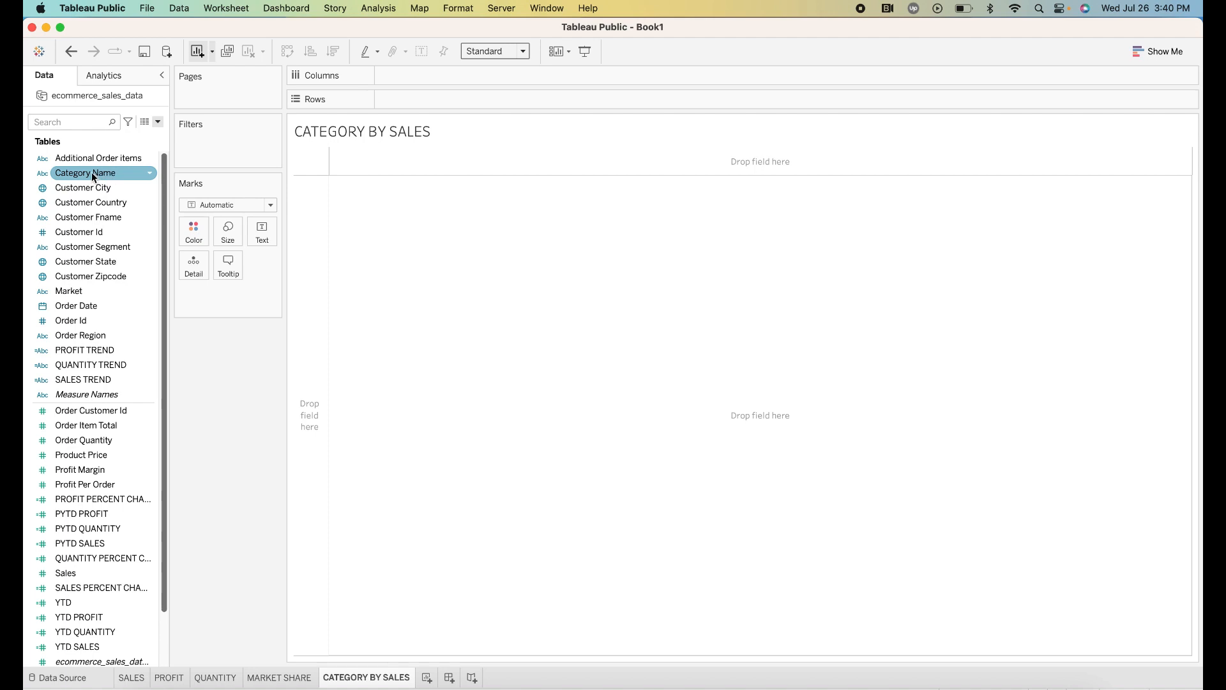
{"action": "double_click", "coordinate": [91, 171]}
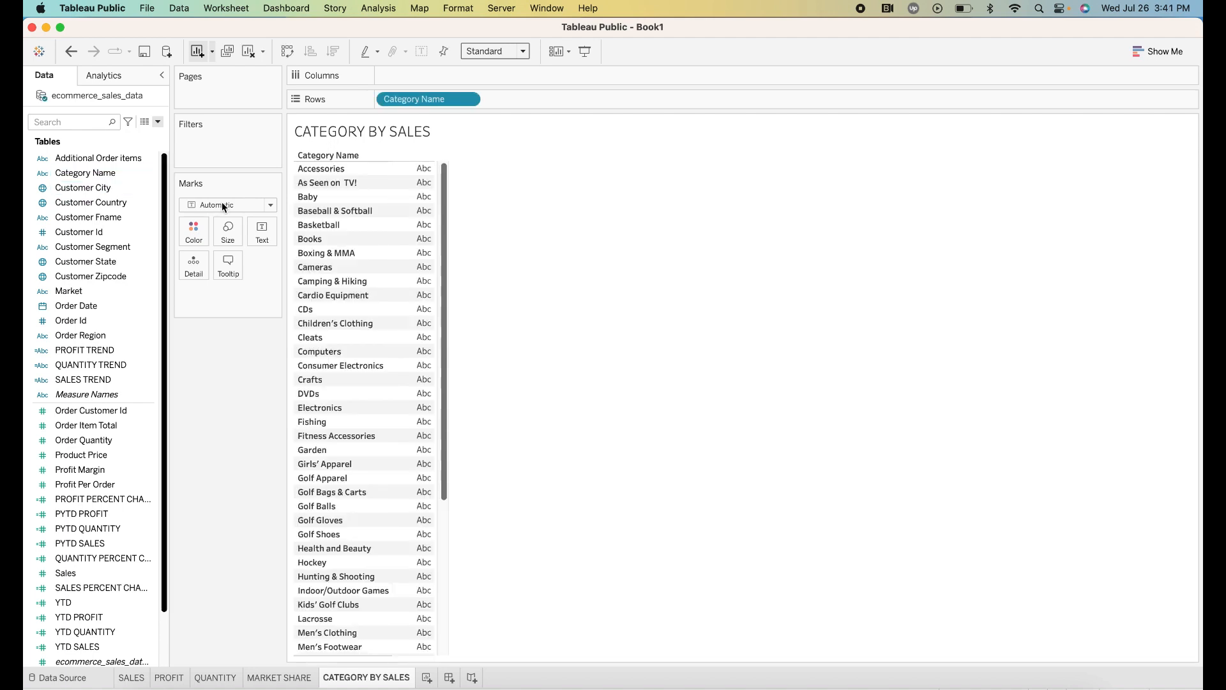
{"action": "scroll", "coordinate": [410, 332], "scroll_direction": "down", "scroll_amount": 1}
{"action": "left_click", "coordinate": [152, 440]}
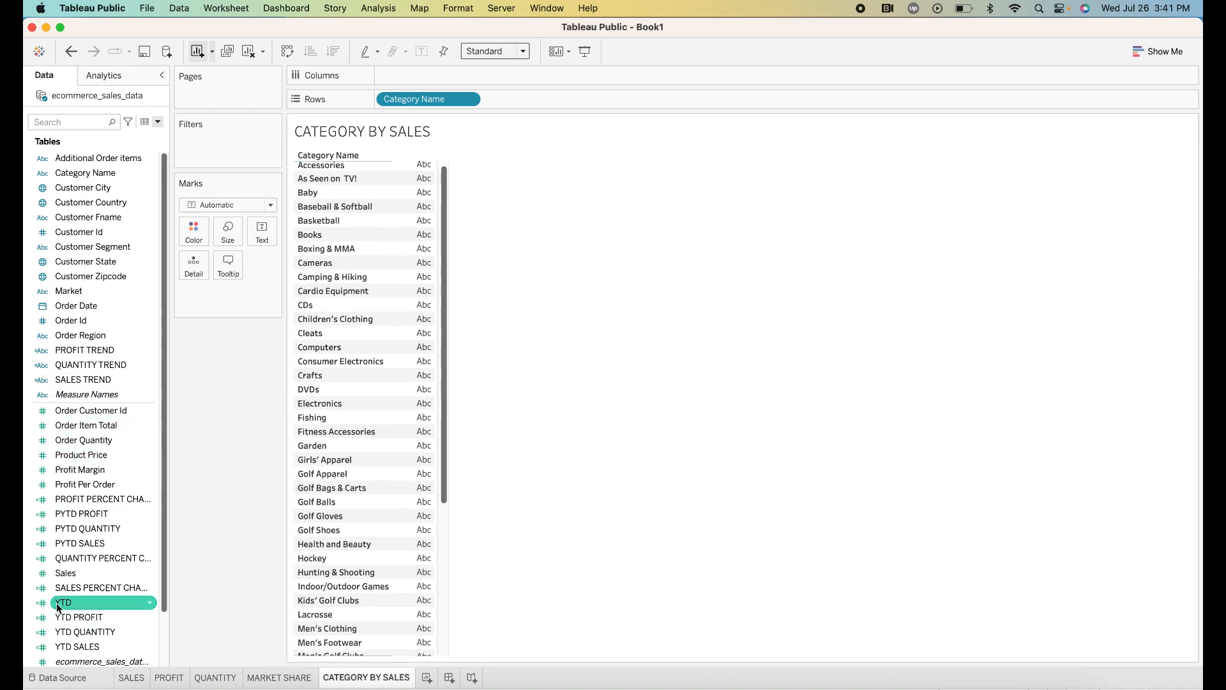
{"action": "left_click_drag", "start_coordinate": [69, 603], "coordinate": [404, 78]}
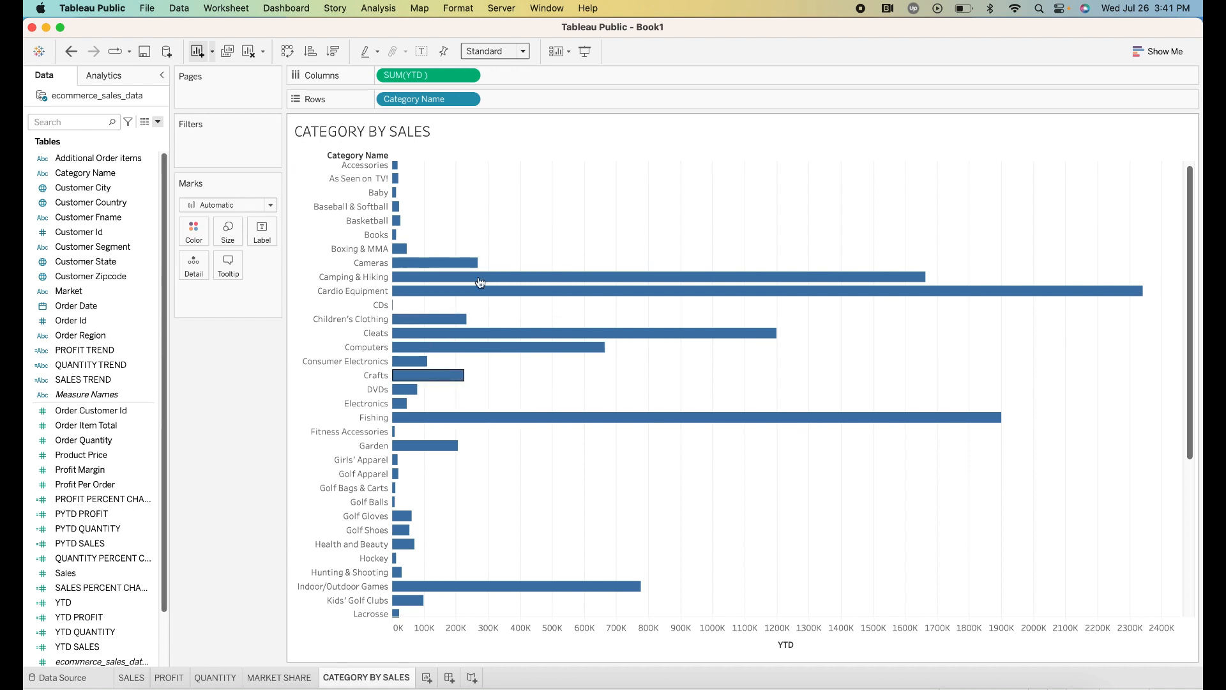
- Examine the formulas of the YTD SALES and YTD calculated fields and close them without changes
{"action": "mouse_move", "coordinate": [509, 294]}
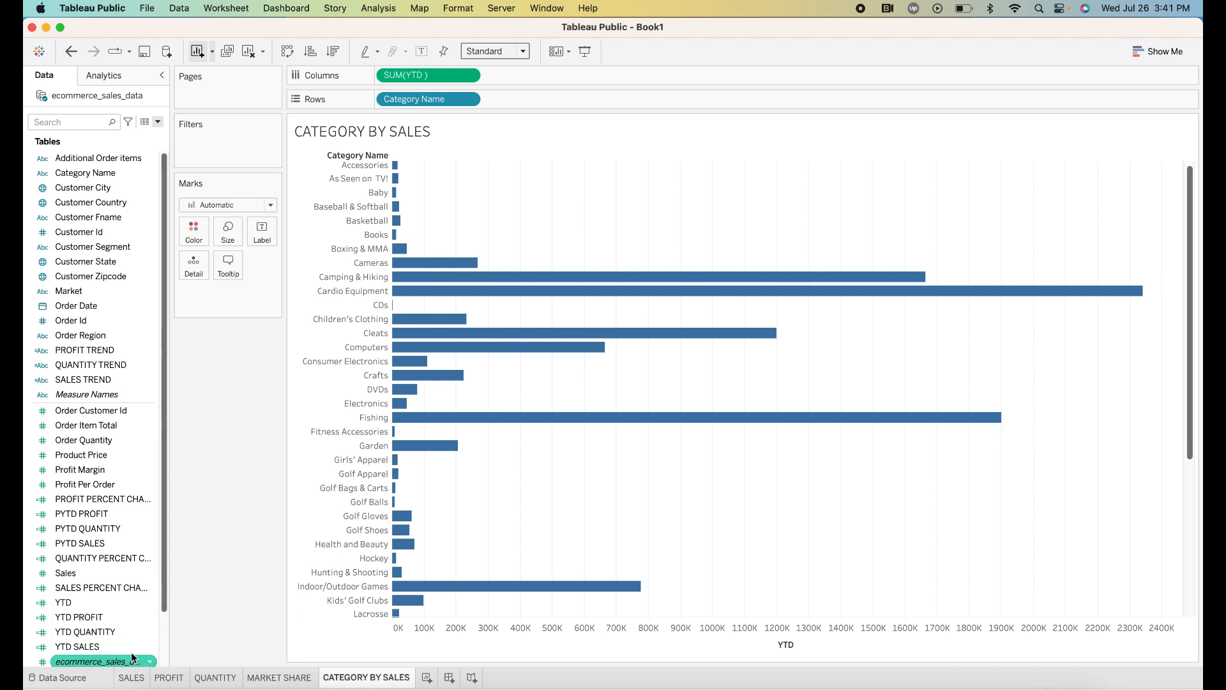
{"action": "left_click", "coordinate": [151, 648]}
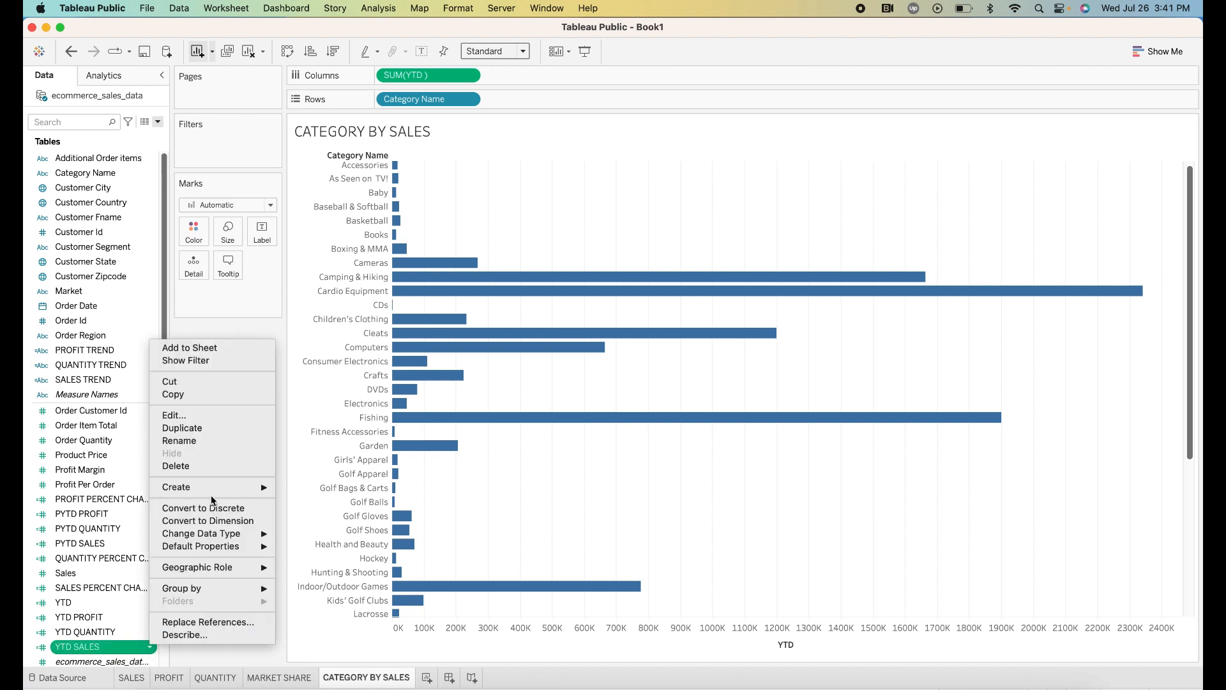
{"action": "left_click", "coordinate": [187, 418]}
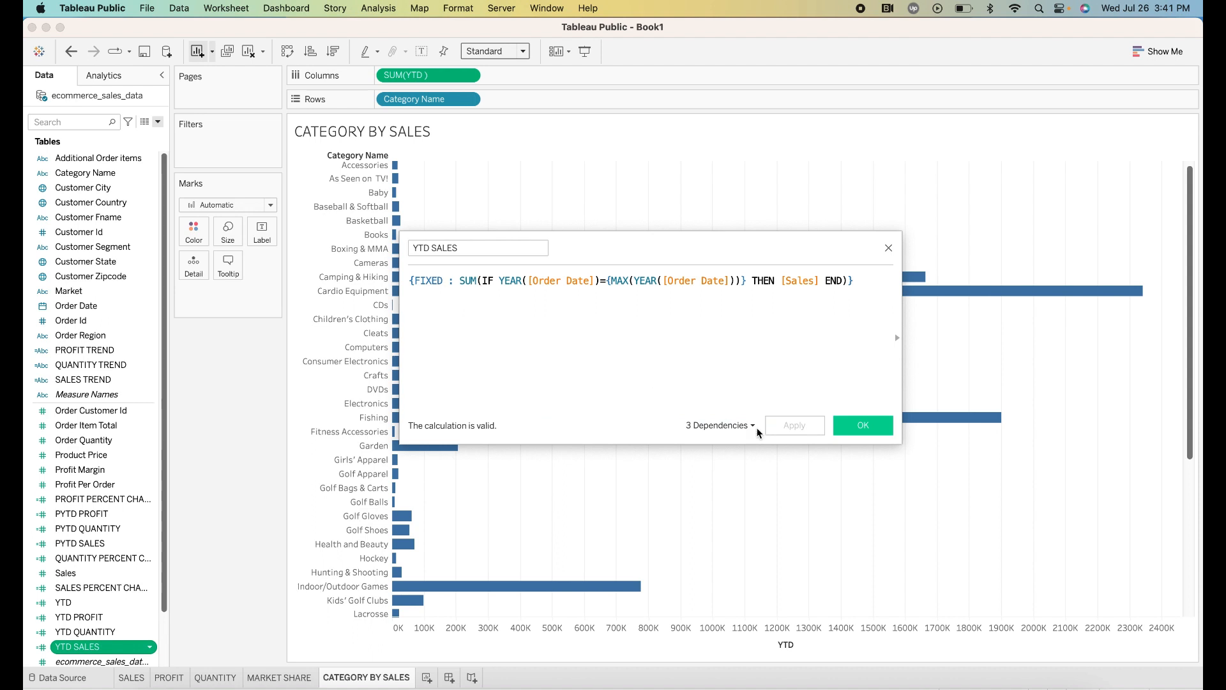
{"action": "left_click", "coordinate": [889, 248]}
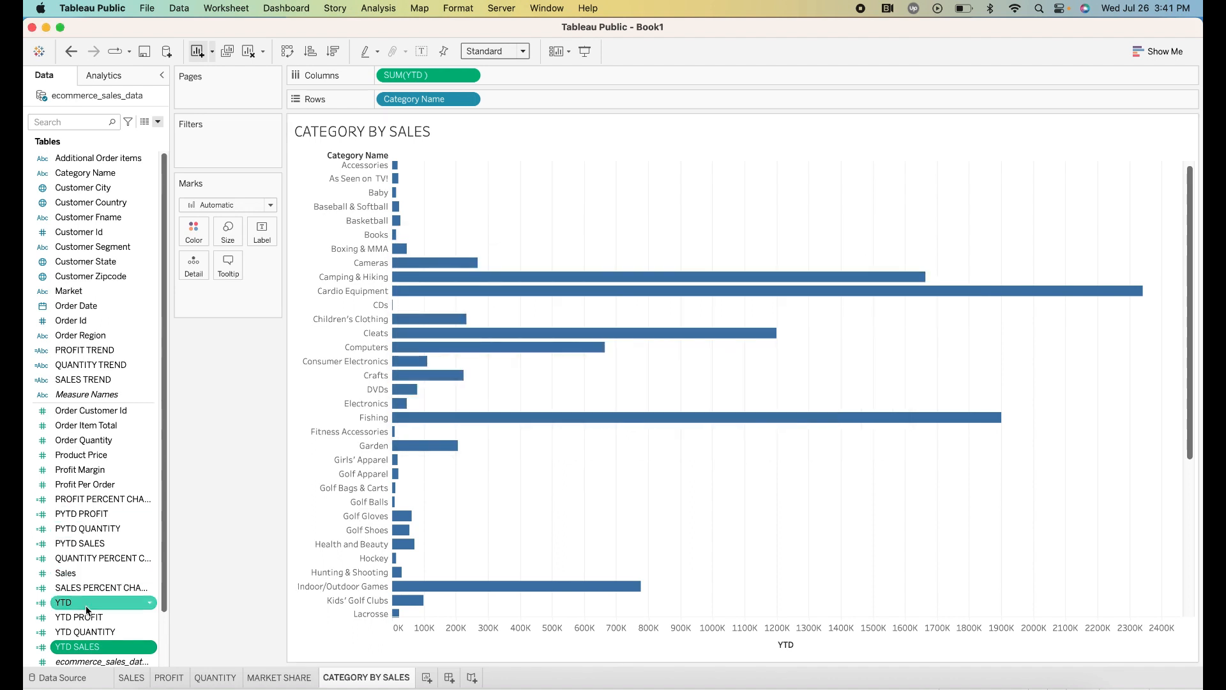
{"action": "right_click", "coordinate": [154, 599]}
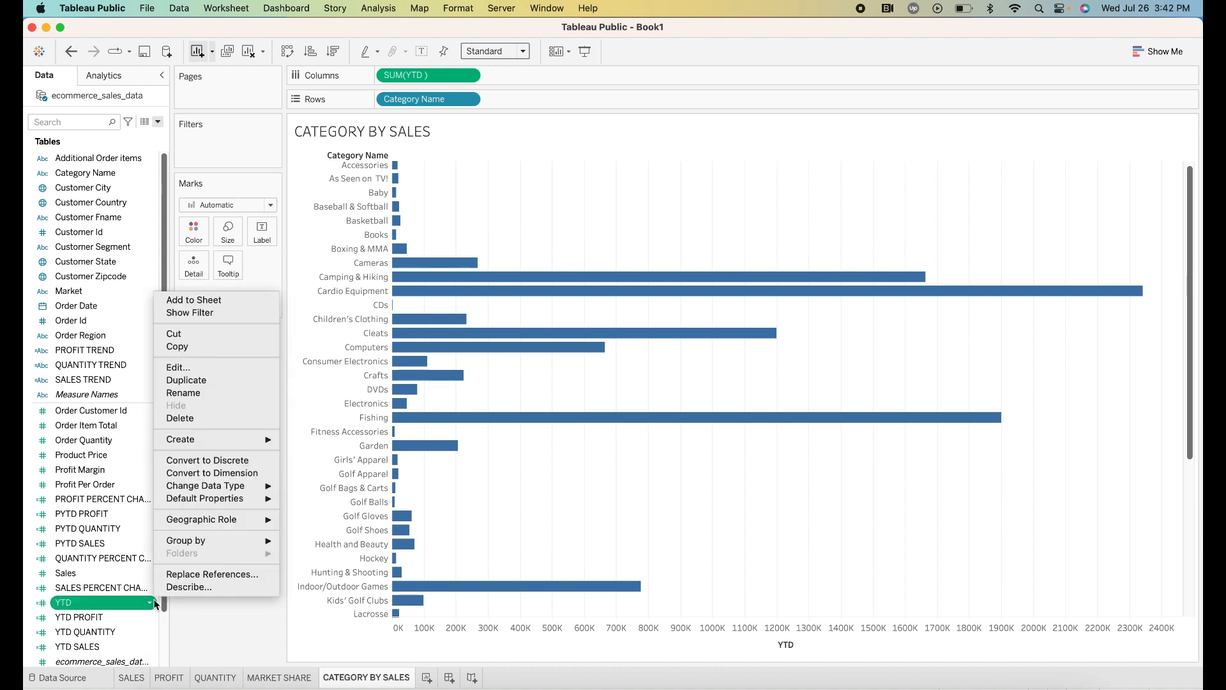
{"action": "left_click", "coordinate": [205, 369]}
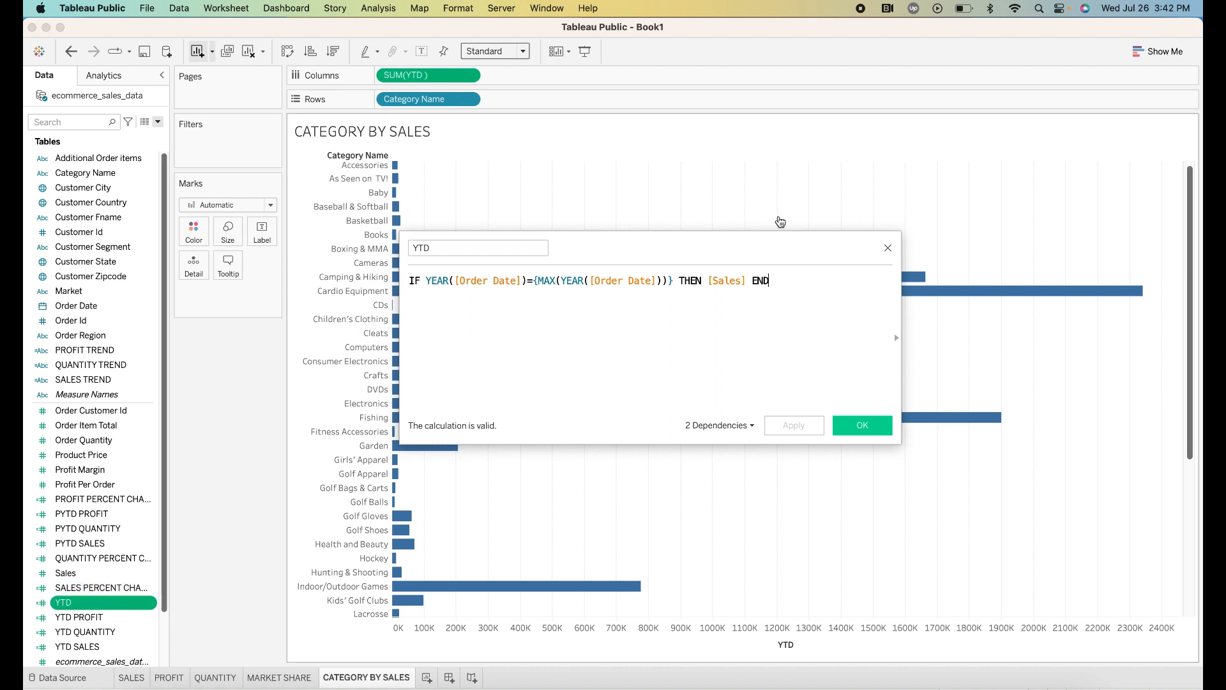
{"action": "left_click", "coordinate": [888, 248]}
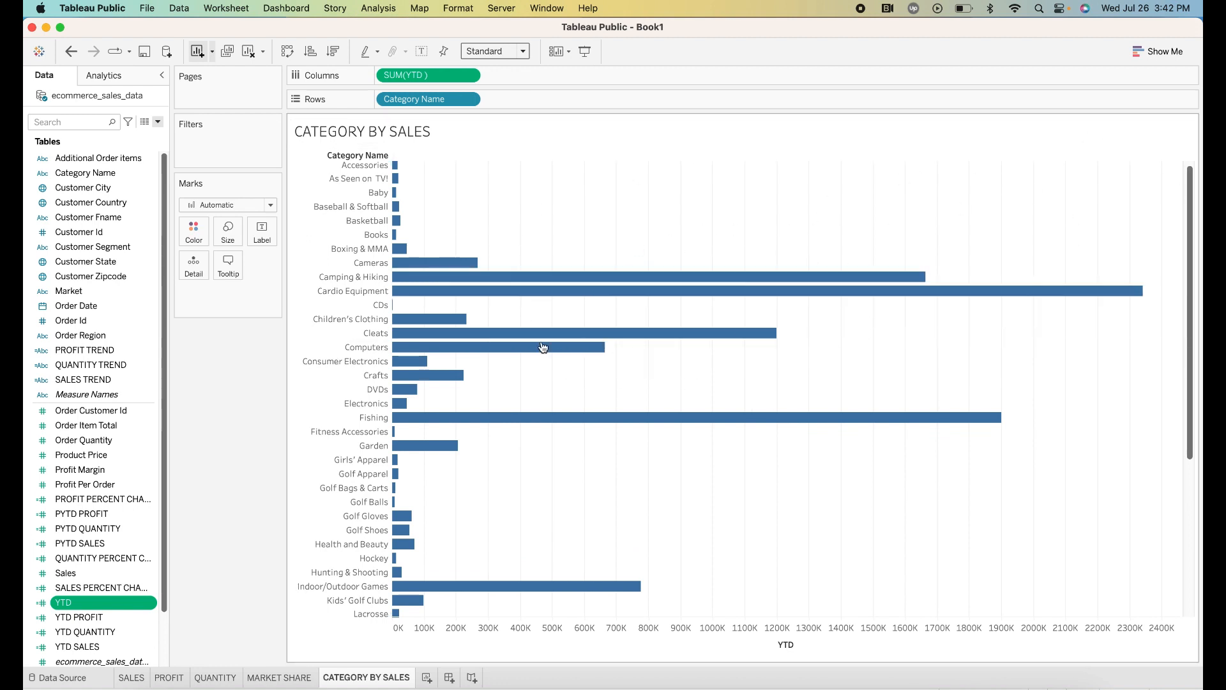
- Sort the categories by YTD in descending order and filter Category Name to the top 10 by sum of YTD
{"action": "mouse_move", "coordinate": [426, 446]}
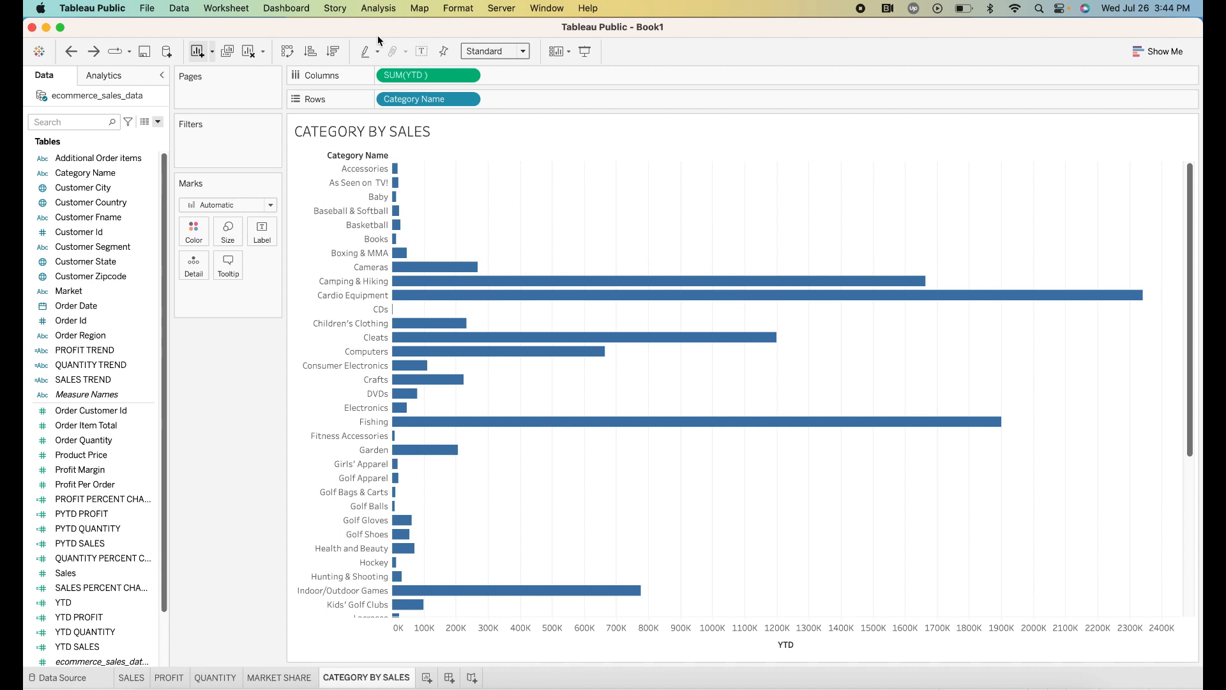
{"action": "left_click", "coordinate": [324, 52]}
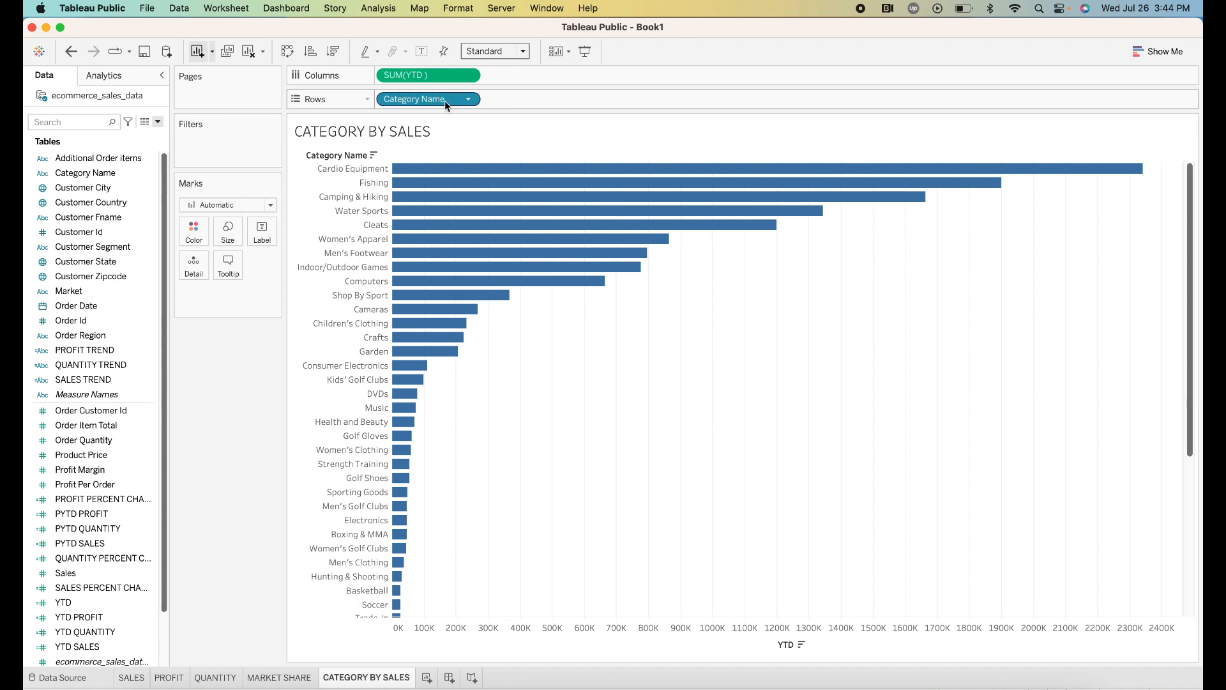
{"action": "mouse_move", "coordinate": [485, 222]}
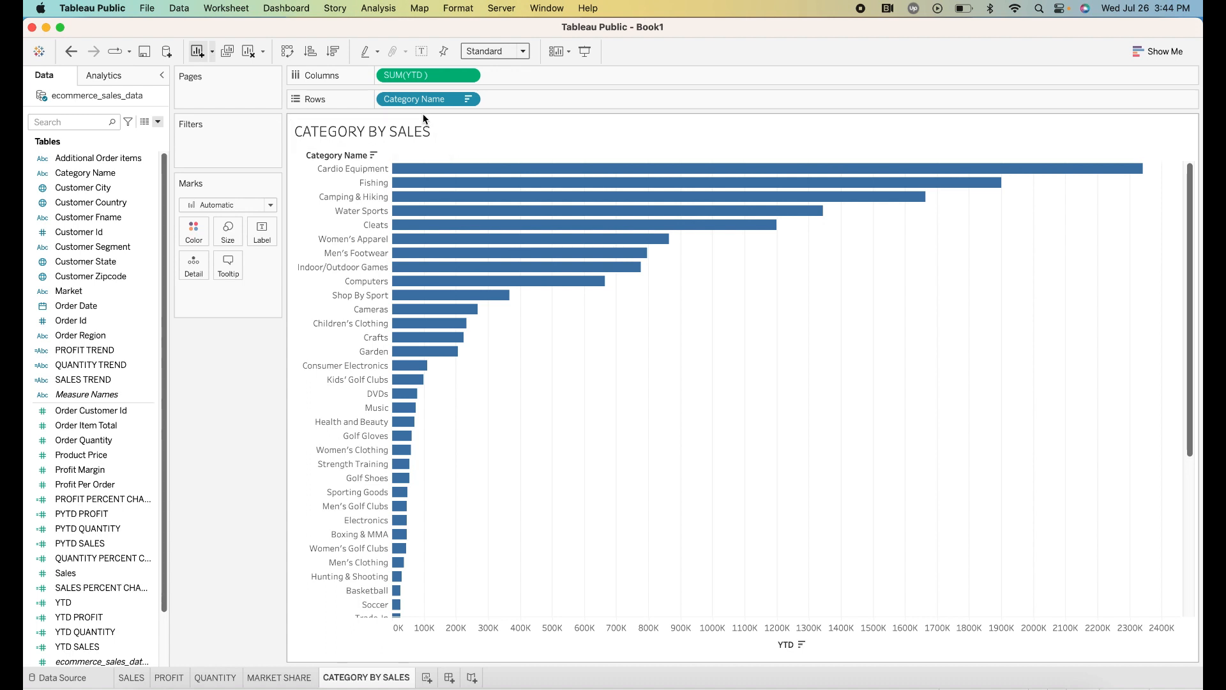
{"action": "left_click_drag", "start_coordinate": [421, 100], "coordinate": [241, 153]}
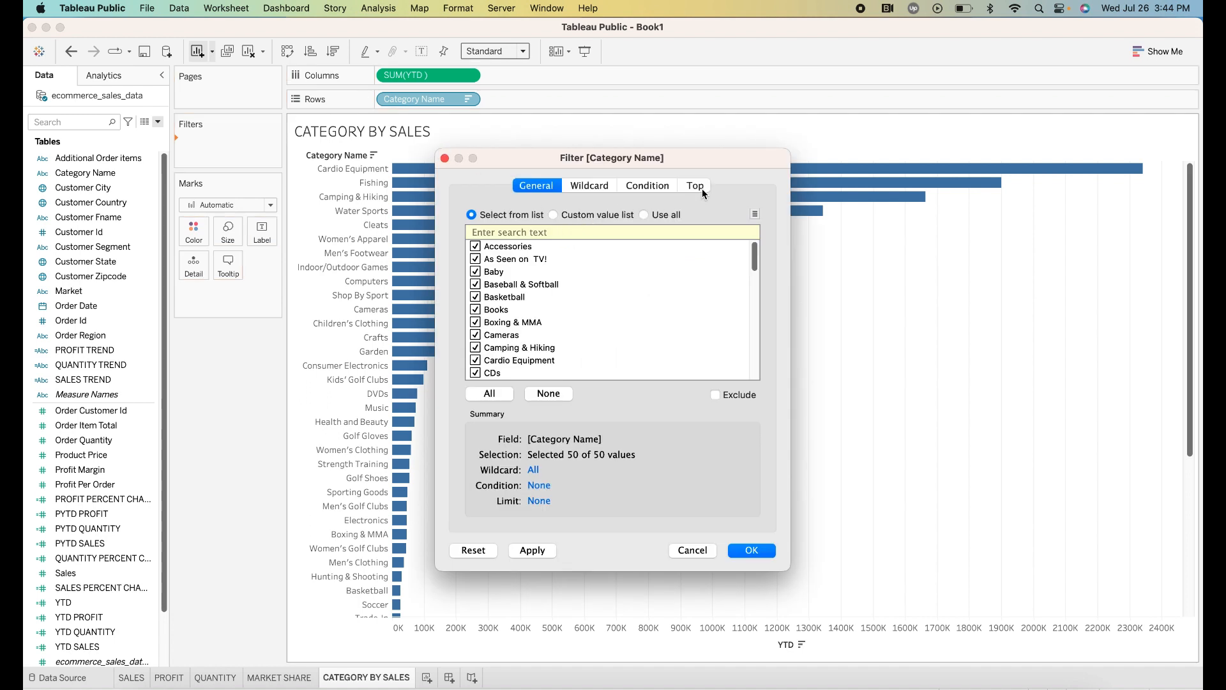
{"action": "left_click", "coordinate": [699, 185]}
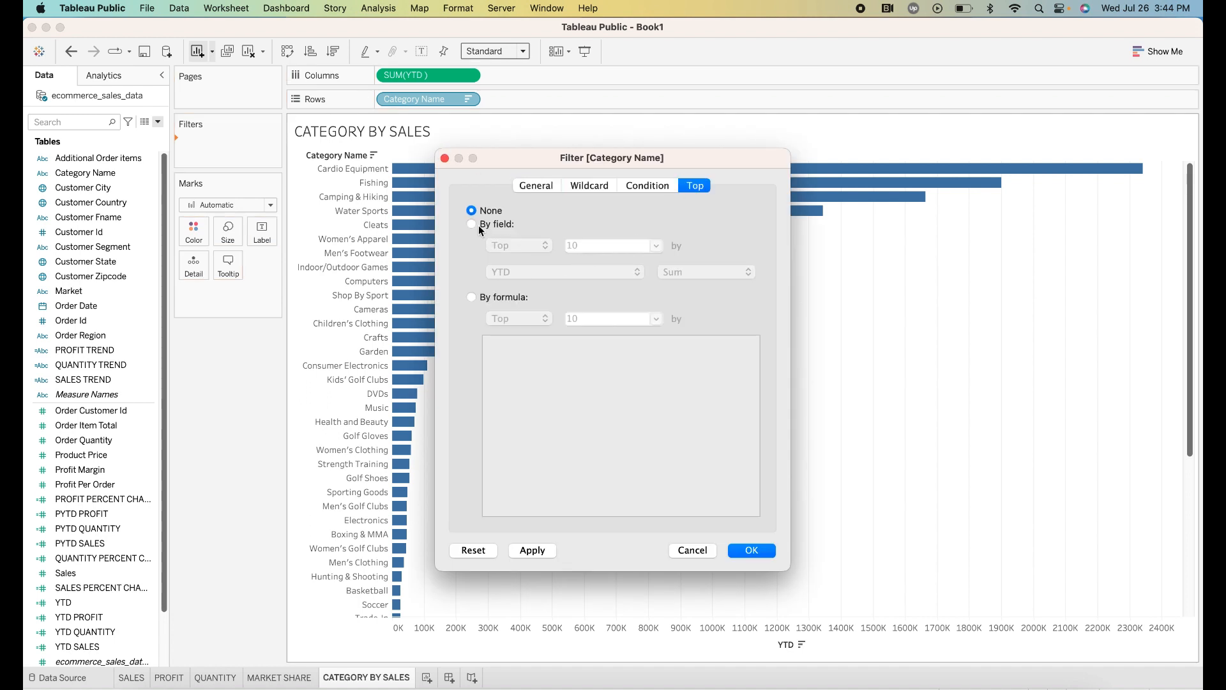
{"action": "left_click", "coordinate": [473, 225]}
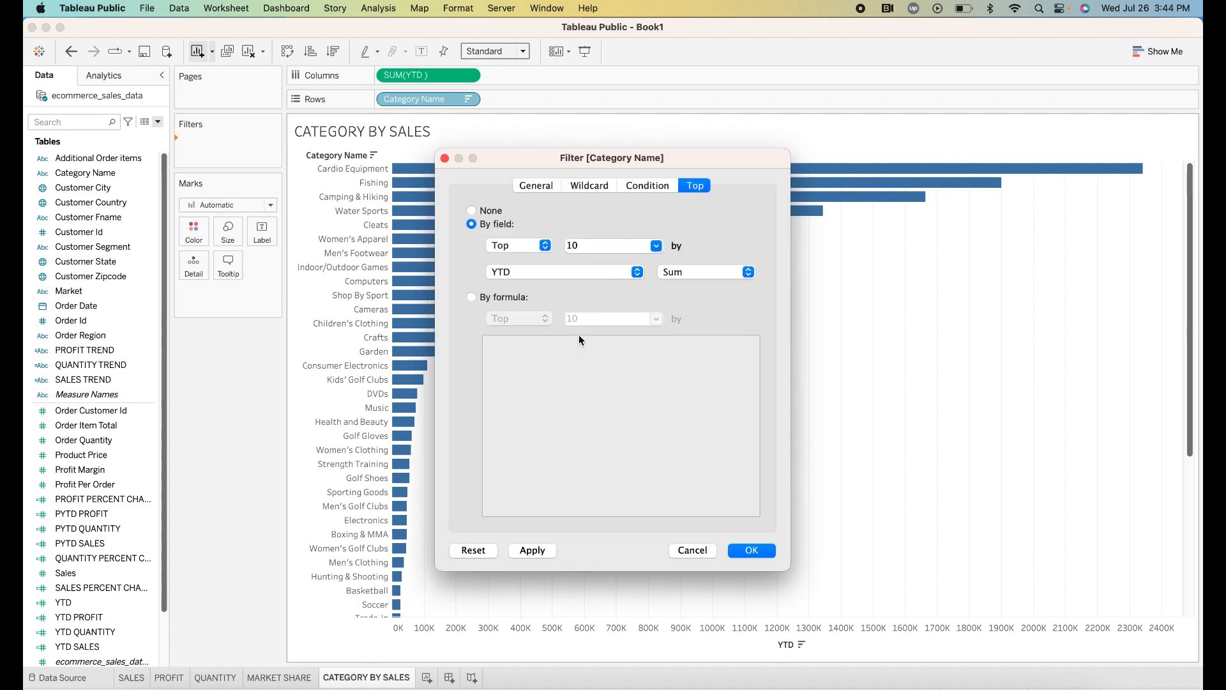
{"action": "left_click", "coordinate": [517, 550]}
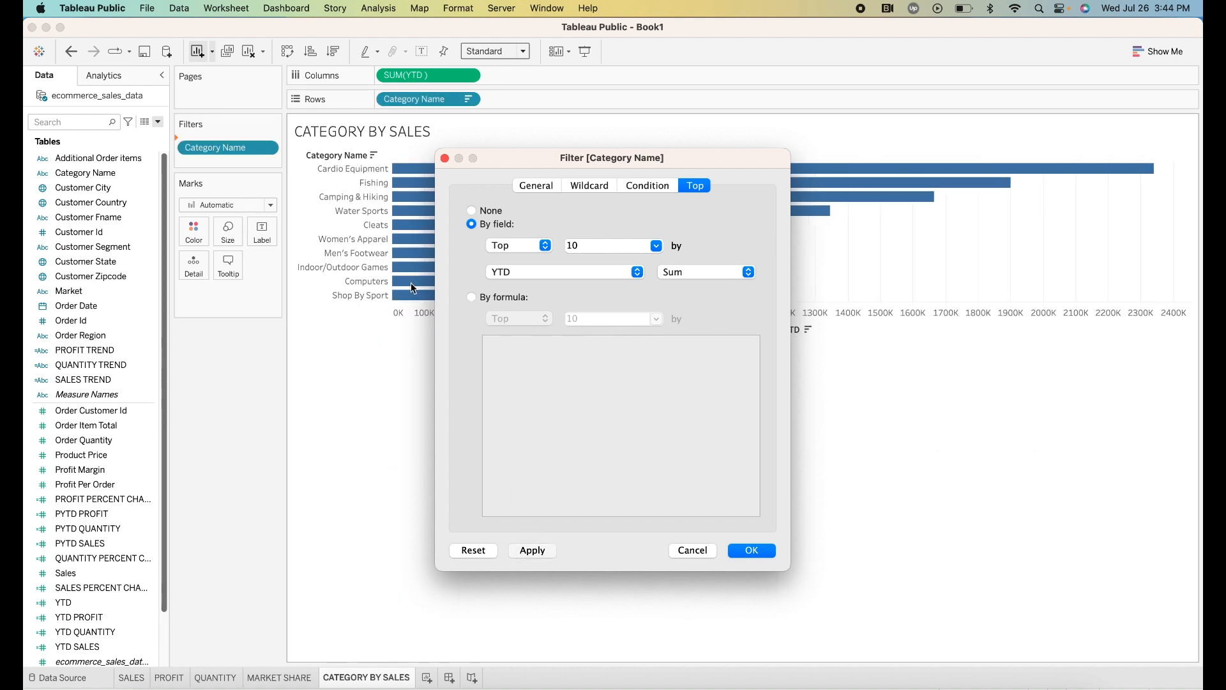
{"action": "left_click", "coordinate": [751, 550]}
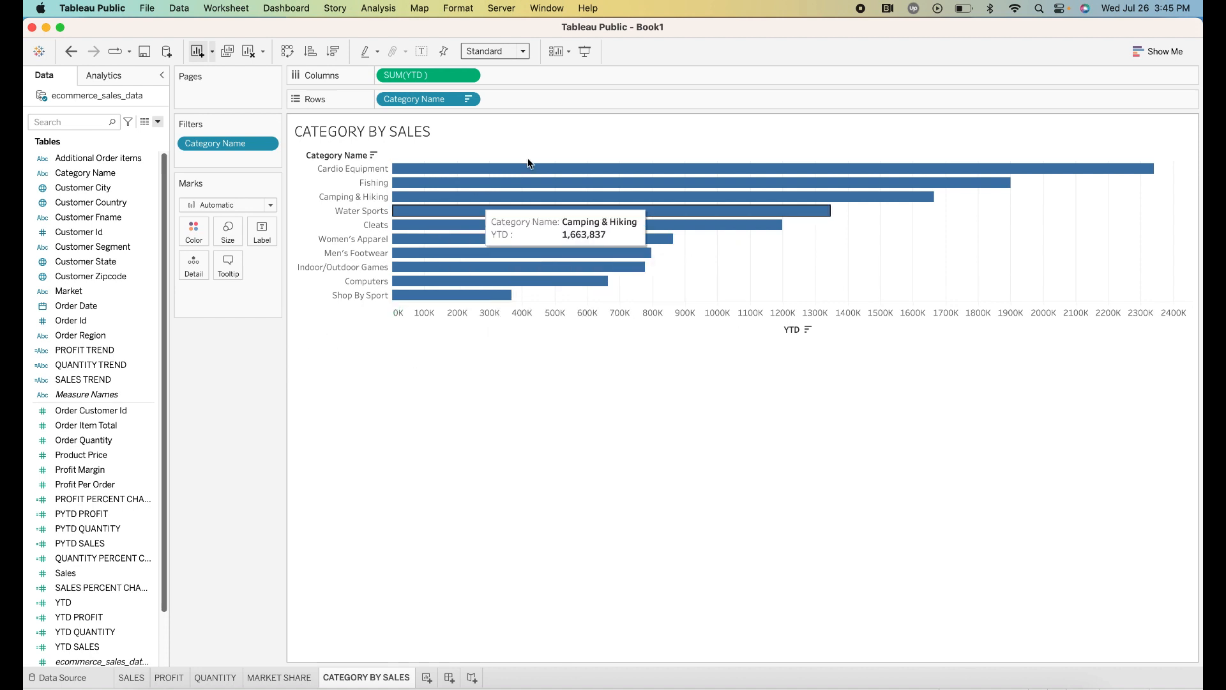
- Set the chart's fit to Entire View
{"action": "left_click", "coordinate": [567, 51]}
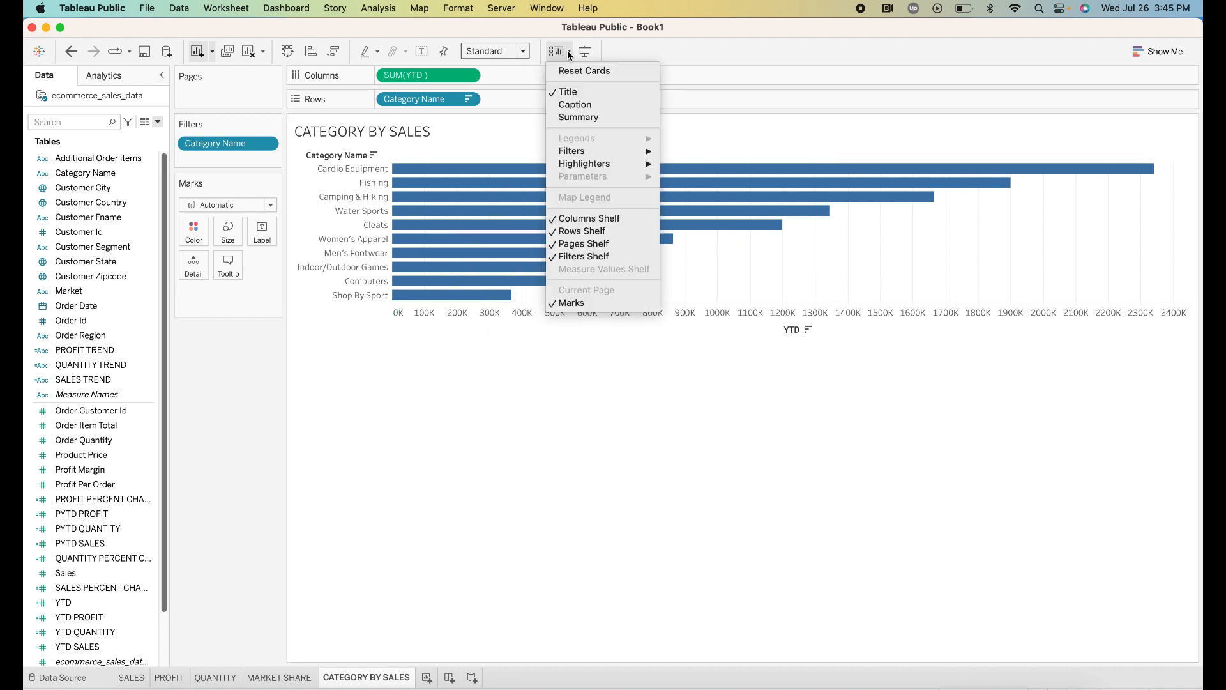
{"action": "left_click", "coordinate": [709, 82]}
{"action": "left_click", "coordinate": [523, 51]}
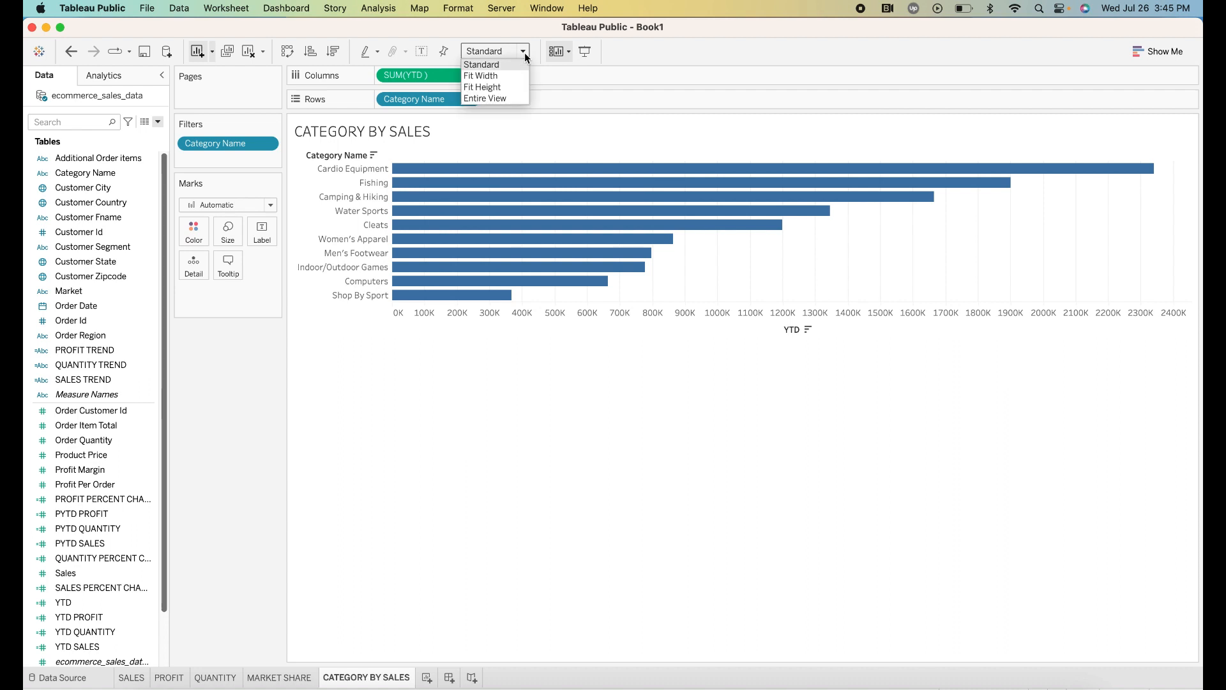
{"action": "left_click", "coordinate": [497, 100]}
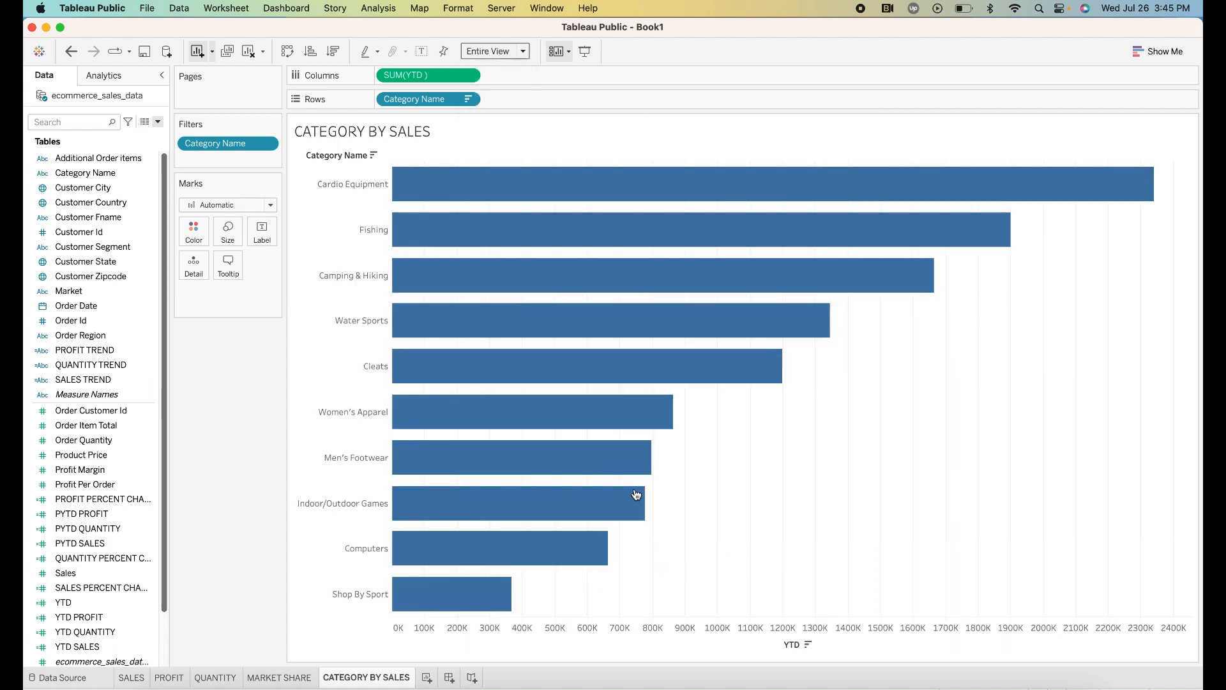
- Copy the IF…THEN [Sales] END expression inside SUM from the PYTD SALES calculated field and close the field without changes
{"action": "mouse_move", "coordinate": [584, 549]}
{"action": "mouse_move", "coordinate": [753, 371]}
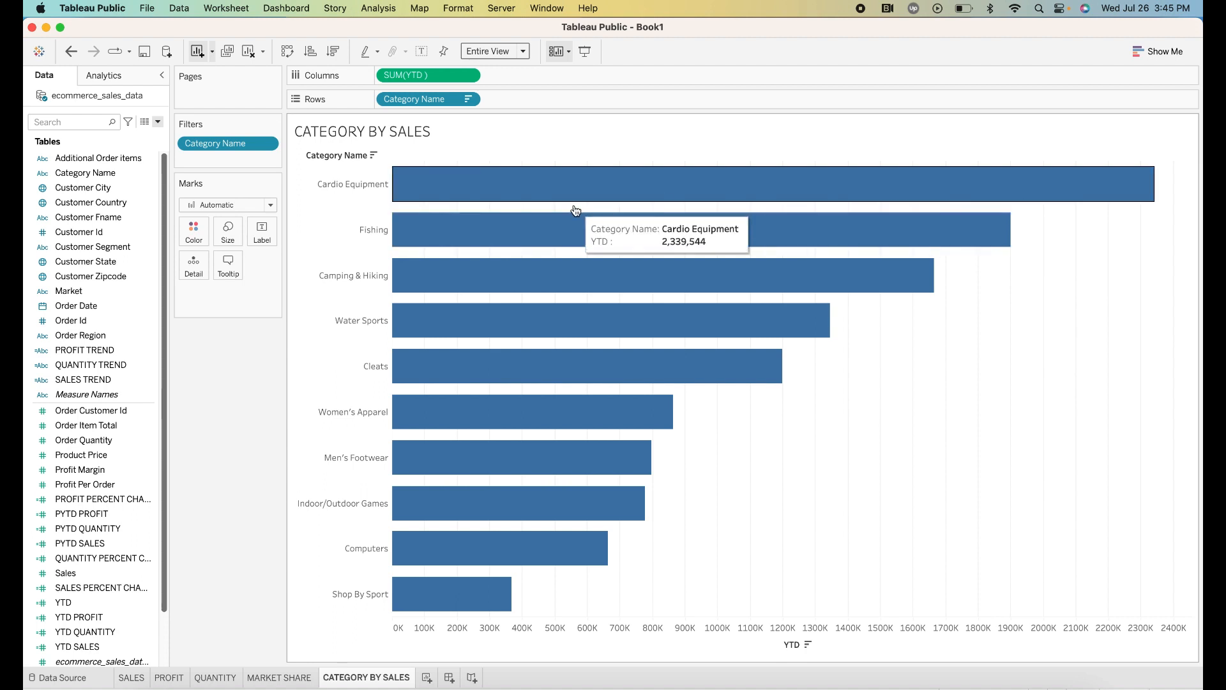
{"action": "mouse_move", "coordinate": [585, 284]}
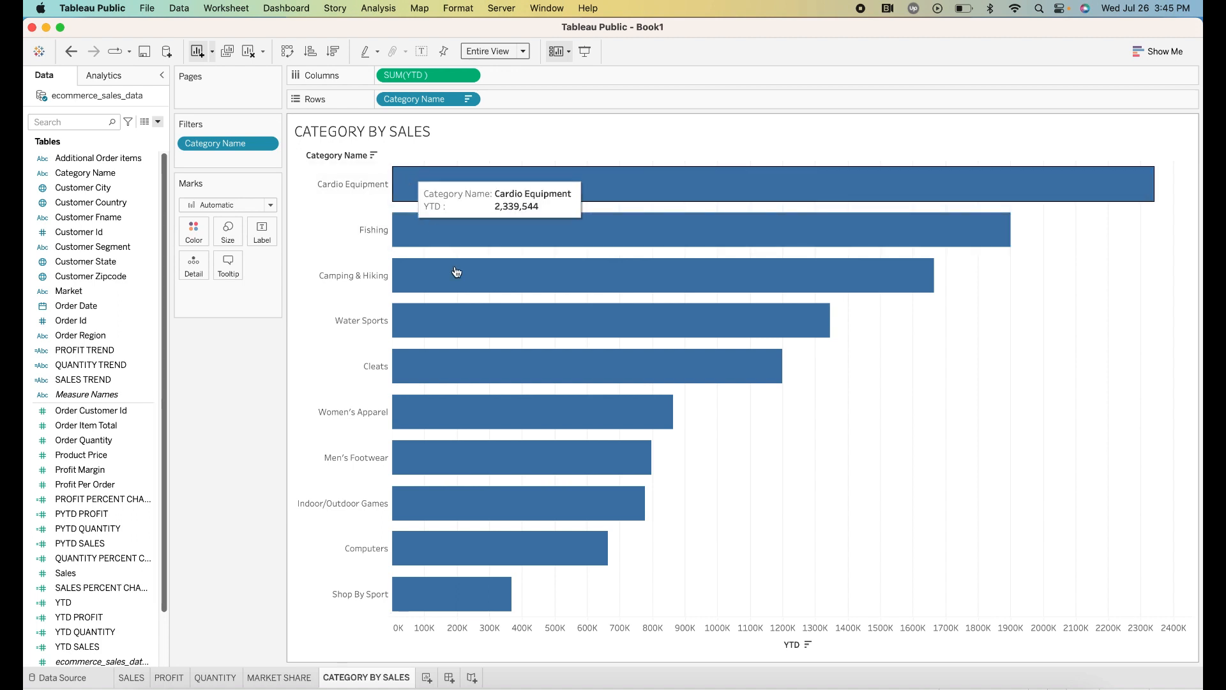
{"action": "left_click", "coordinate": [127, 514]}
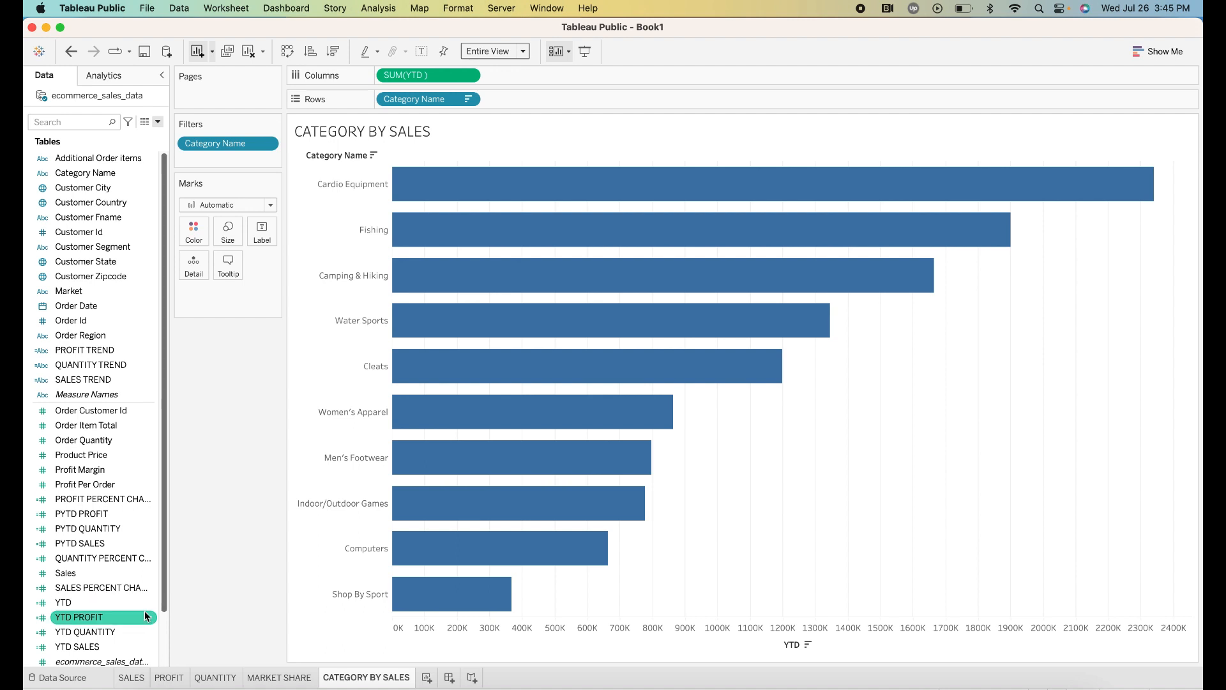
{"action": "scroll", "coordinate": [140, 536], "scroll_direction": "down", "scroll_amount": 3}
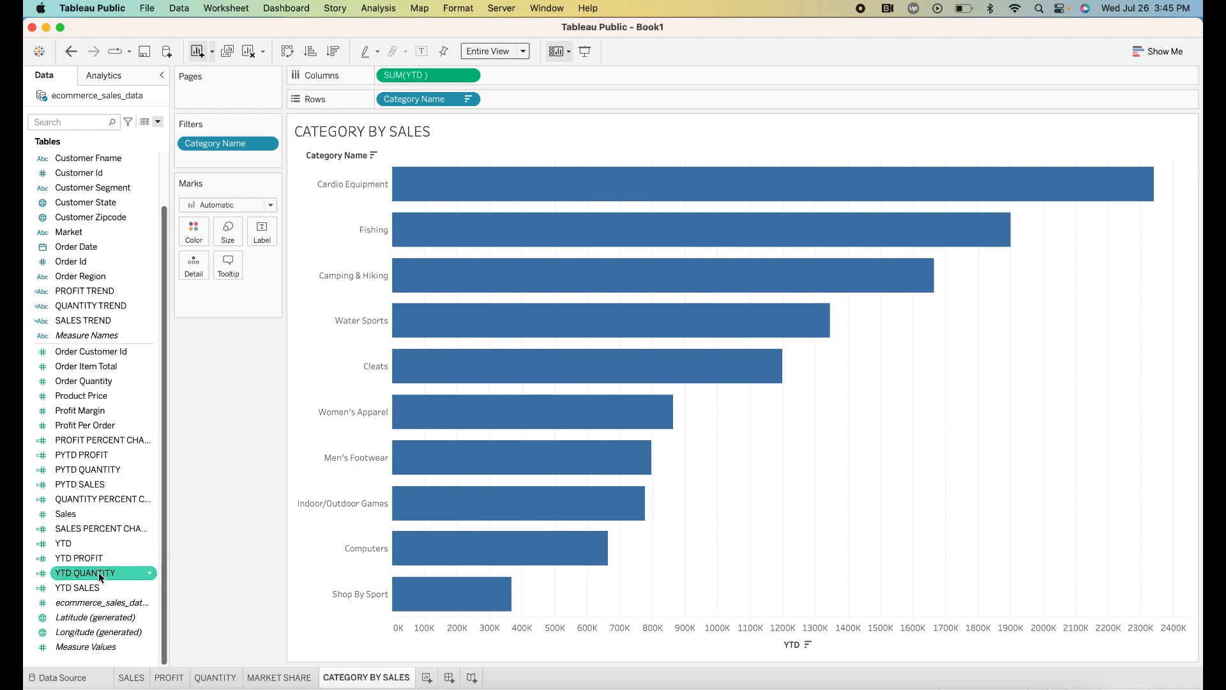
{"action": "scroll", "coordinate": [90, 465], "scroll_direction": "up", "scroll_amount": 3}
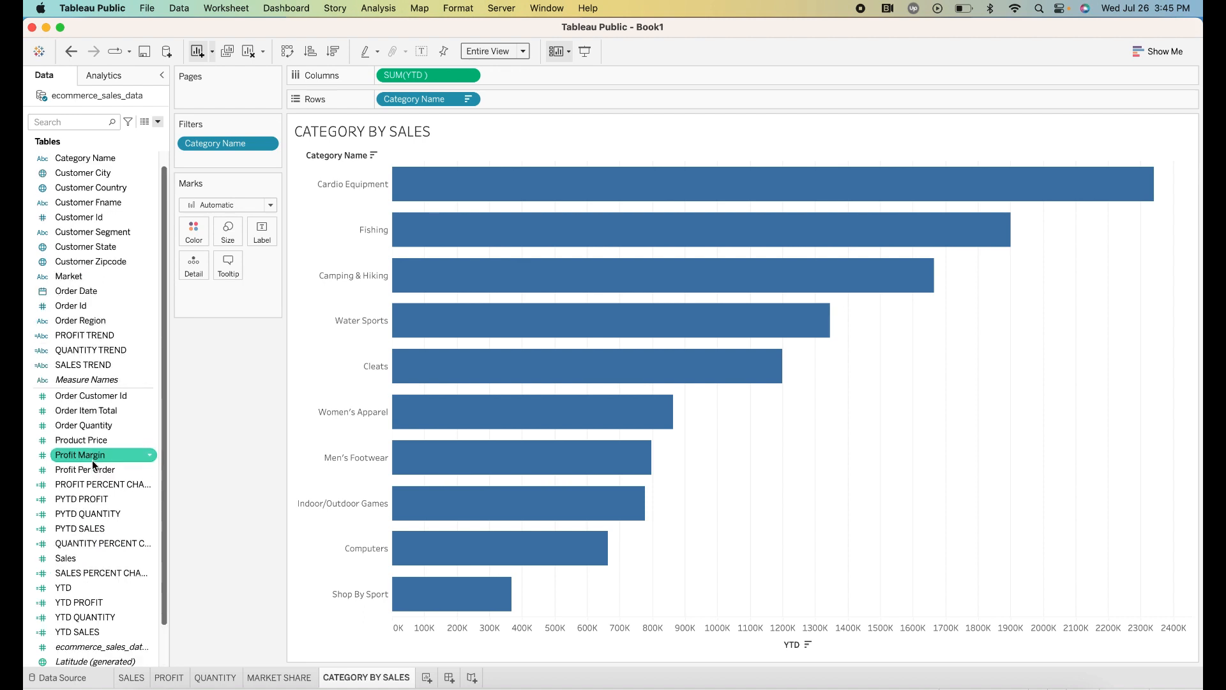
{"action": "right_click", "coordinate": [146, 527]}
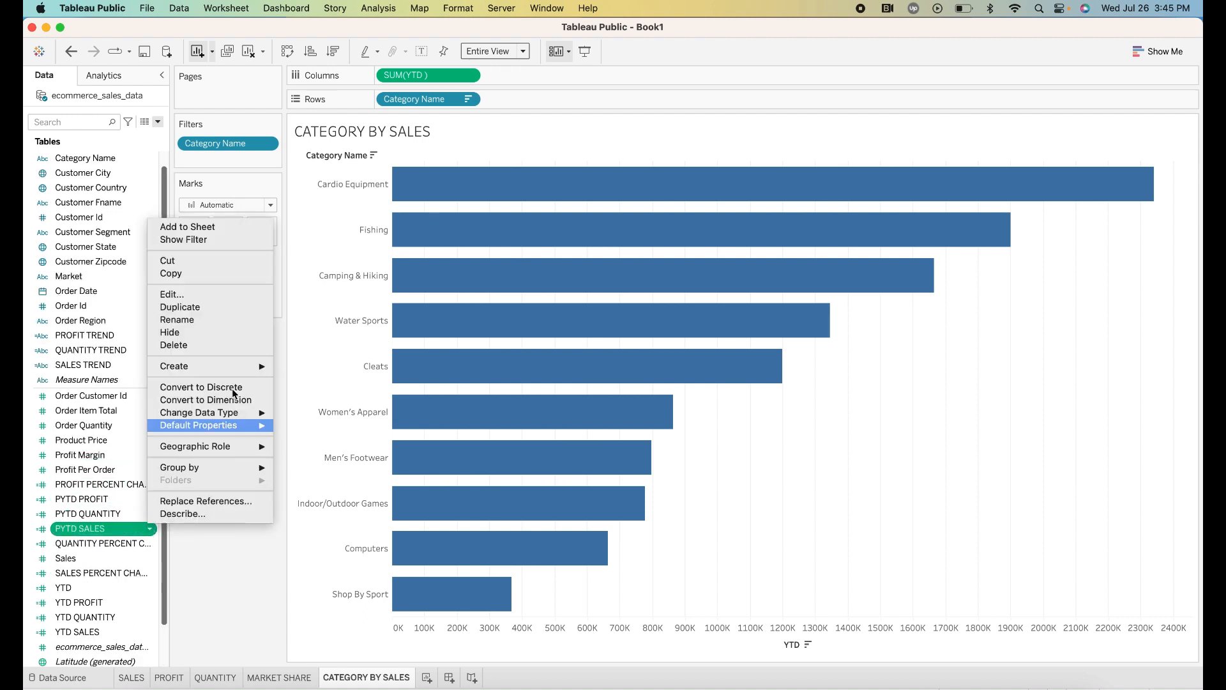
{"action": "left_click", "coordinate": [186, 295]}
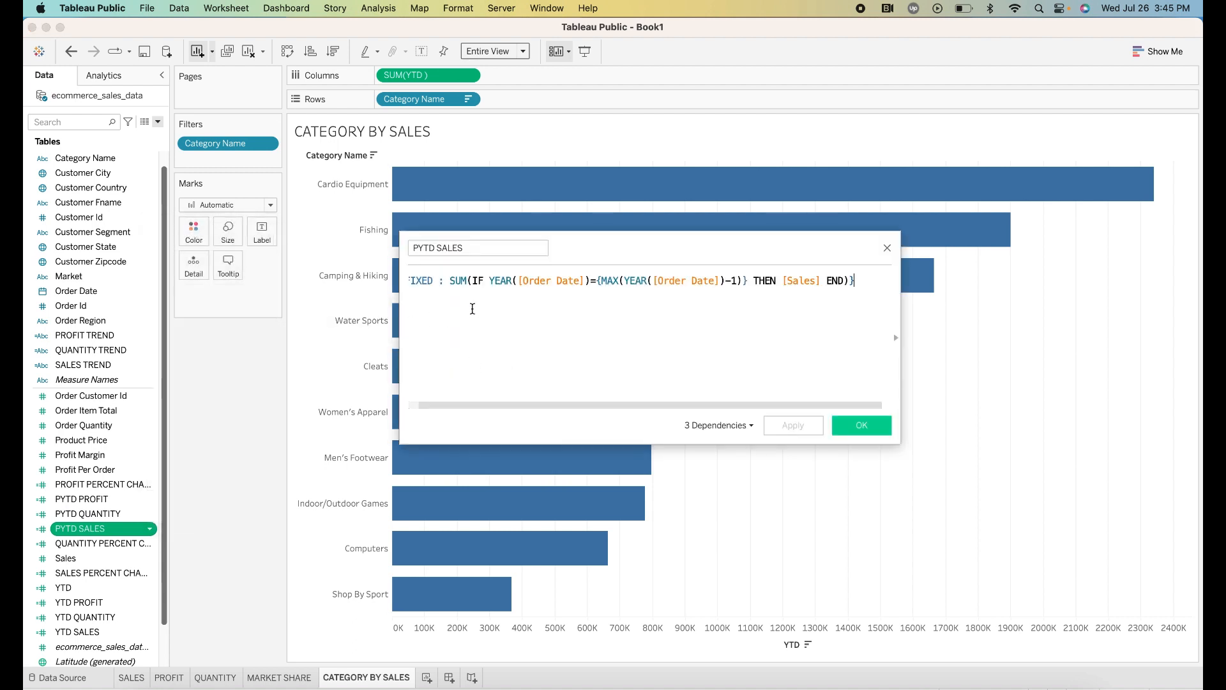
{"action": "left_click_drag", "start_coordinate": [463, 403], "coordinate": [424, 398]}
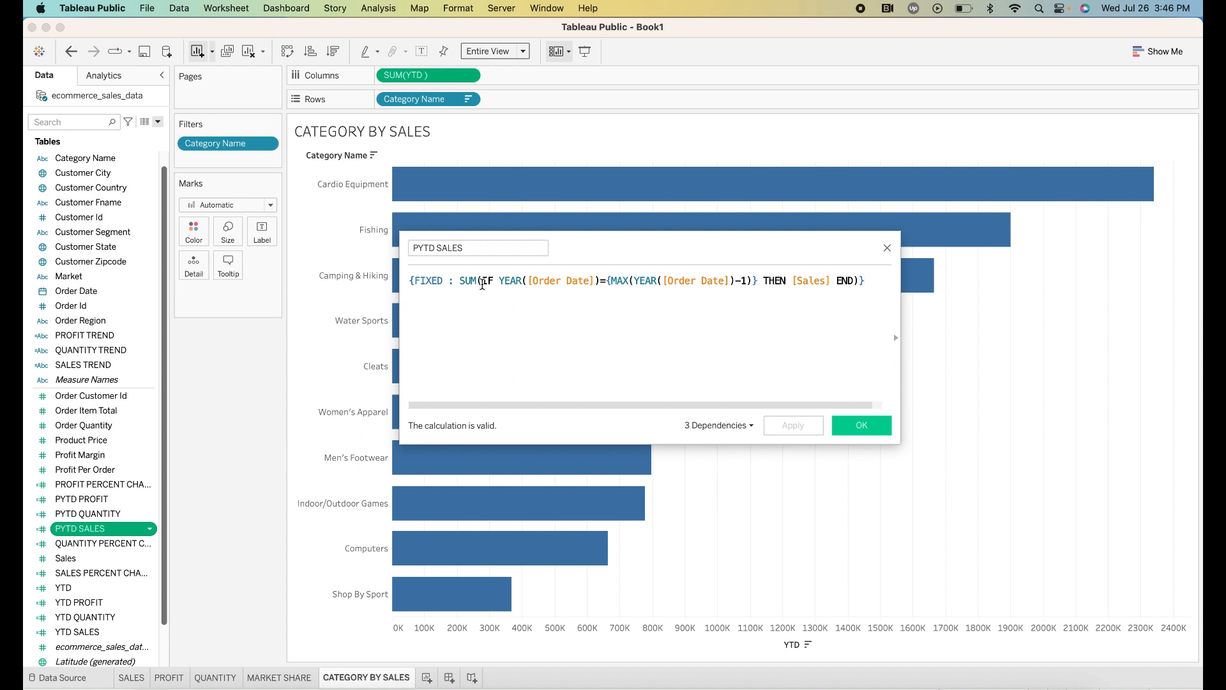
{"action": "left_click_drag", "start_coordinate": [483, 280], "coordinate": [854, 278]}
{"action": "key", "text": "super+c"}
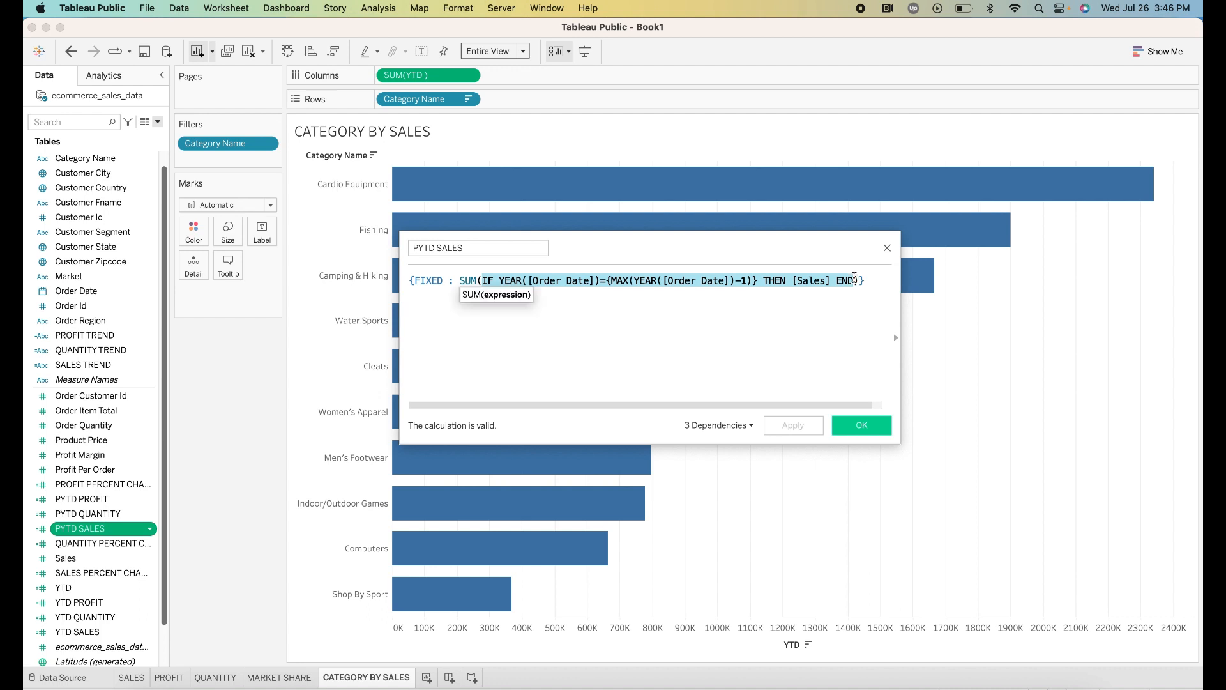
{"action": "left_click", "coordinate": [597, 338]}
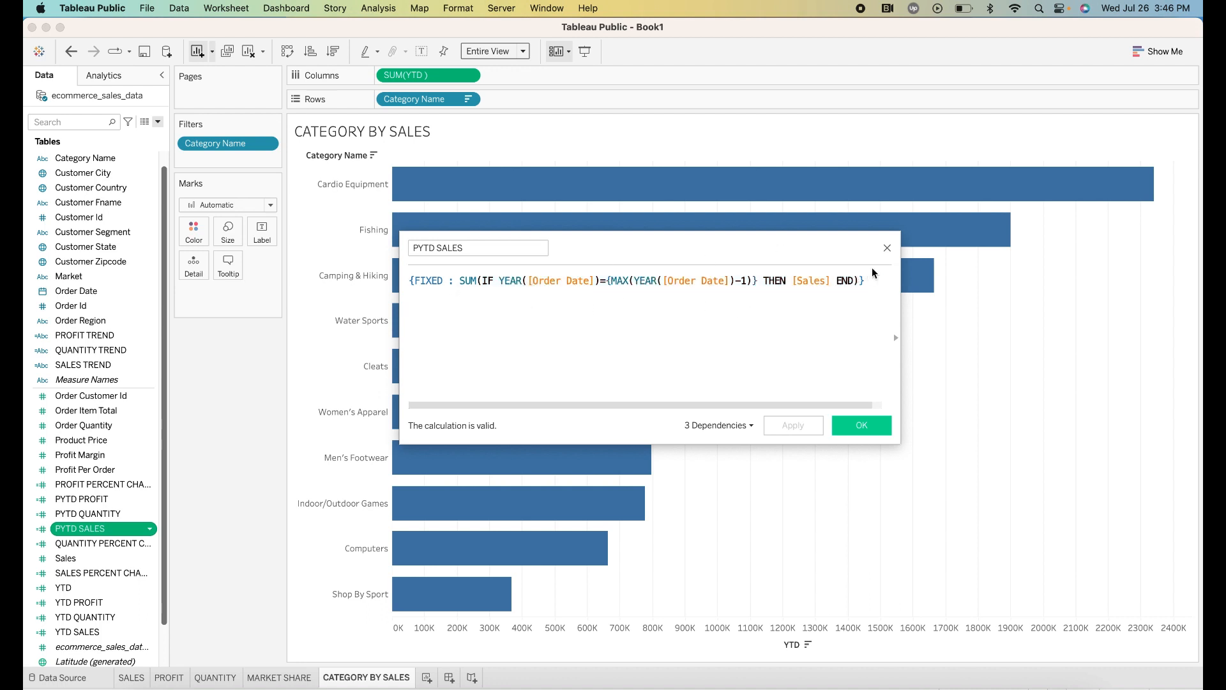
{"action": "left_click", "coordinate": [886, 246]}
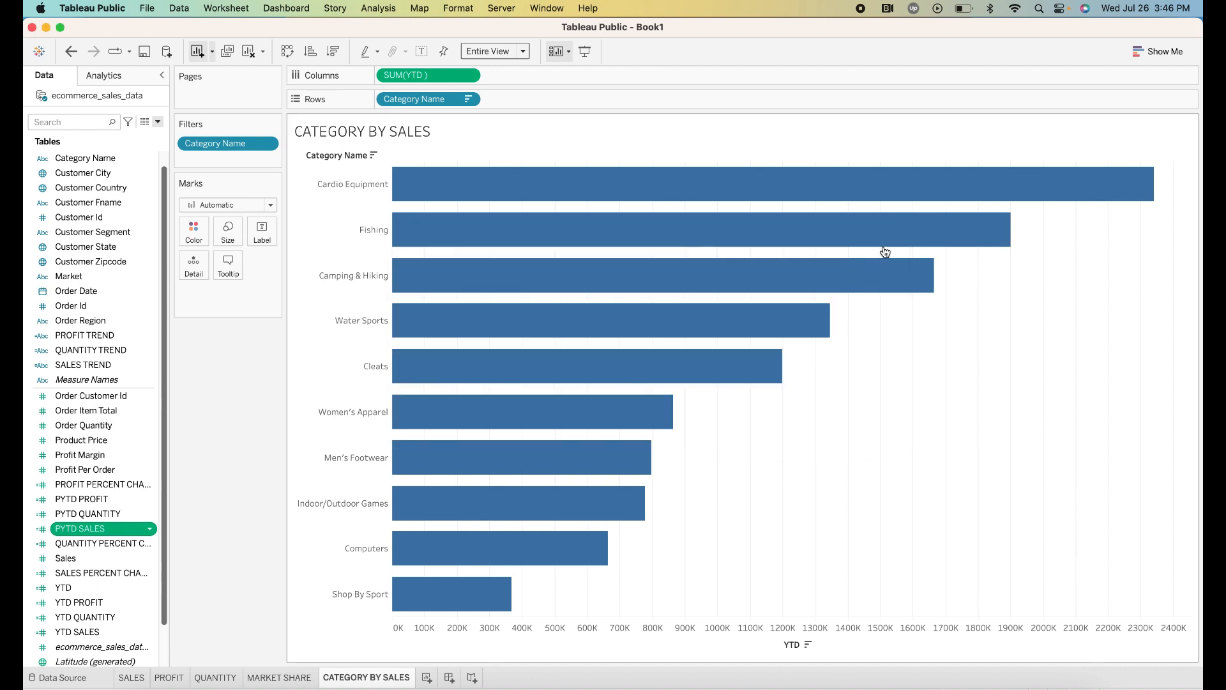
- Duplicate the PYTD SALES calculated field, open the copy for editing and rename it PYTD
{"action": "left_click", "coordinate": [150, 529]}
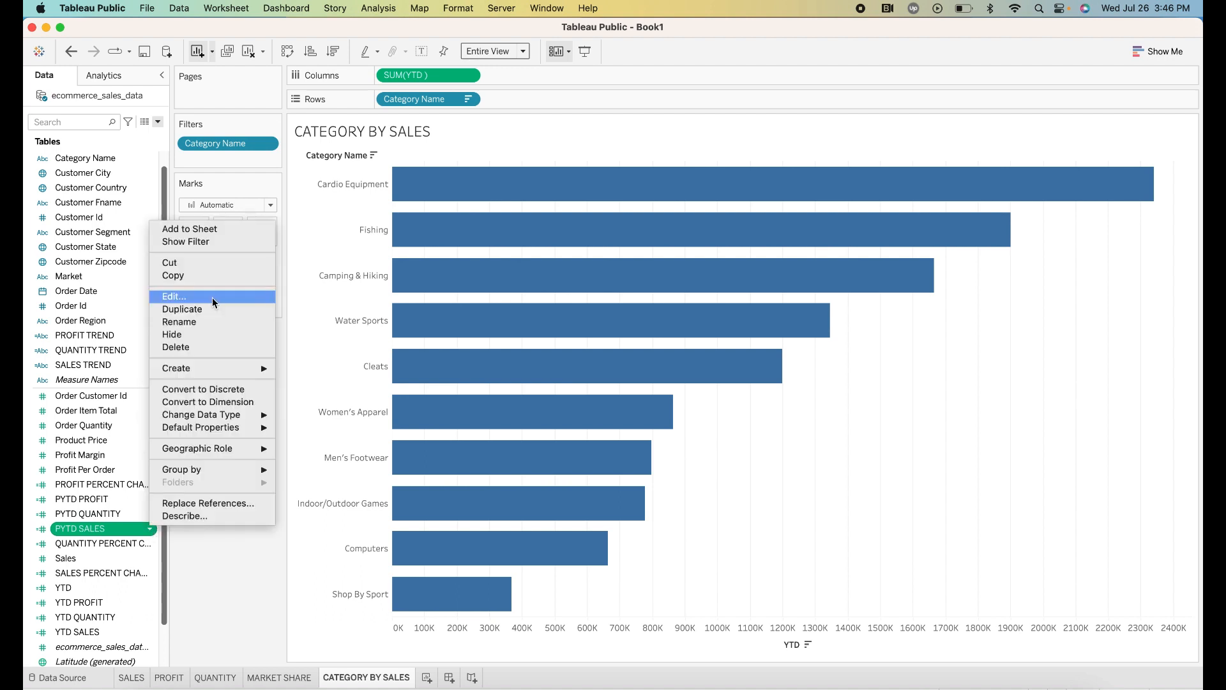
{"action": "left_click", "coordinate": [210, 308]}
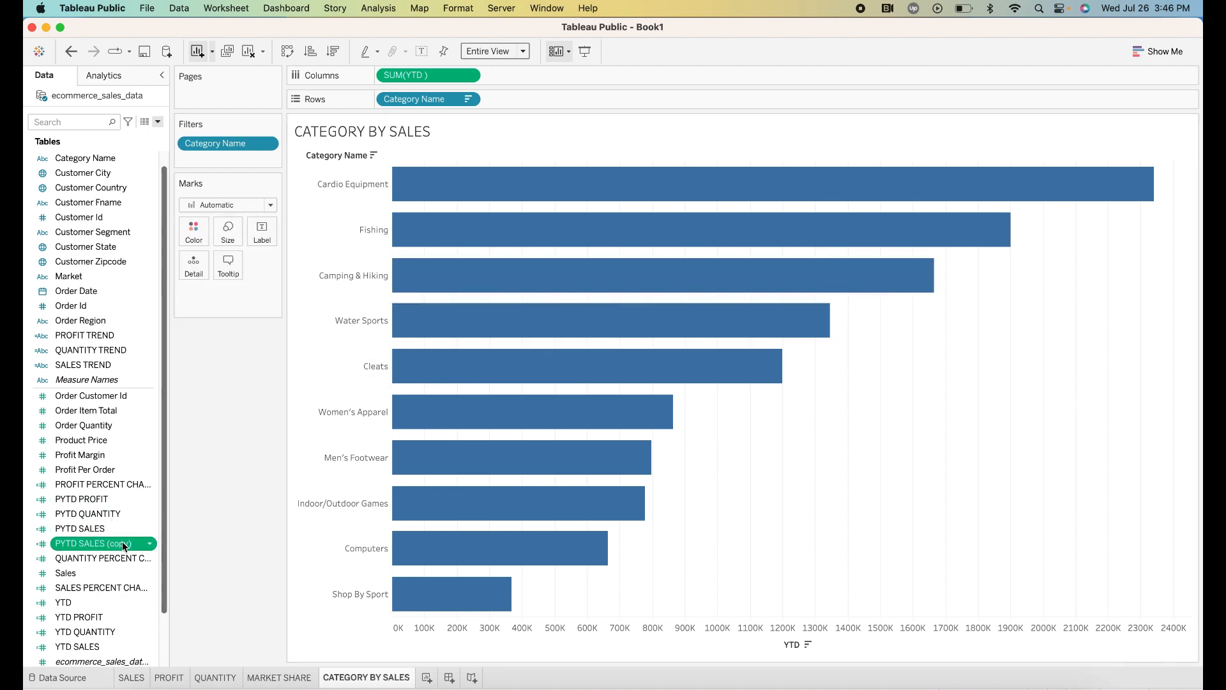
{"action": "left_click", "coordinate": [151, 542]}
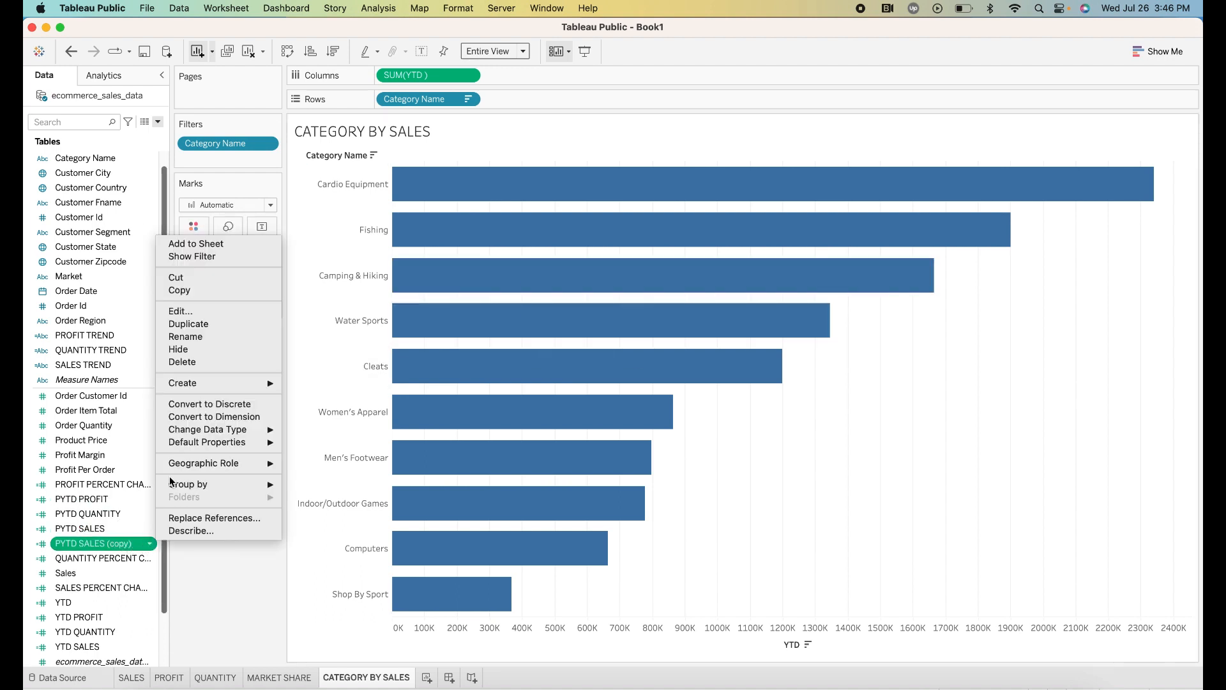
{"action": "left_click", "coordinate": [184, 311]}
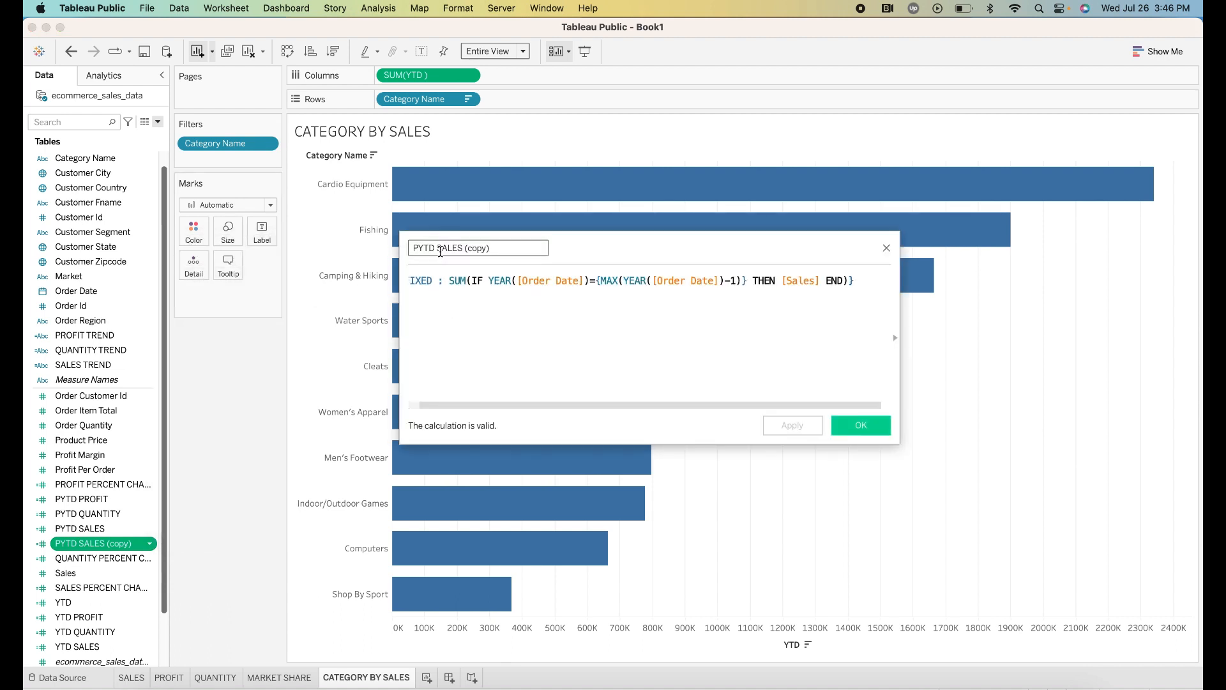
{"action": "left_click_drag", "start_coordinate": [440, 251], "coordinate": [502, 252]}
{"action": "key", "text": "BackSpace"}
{"action": "key", "text": "BackSpace"}
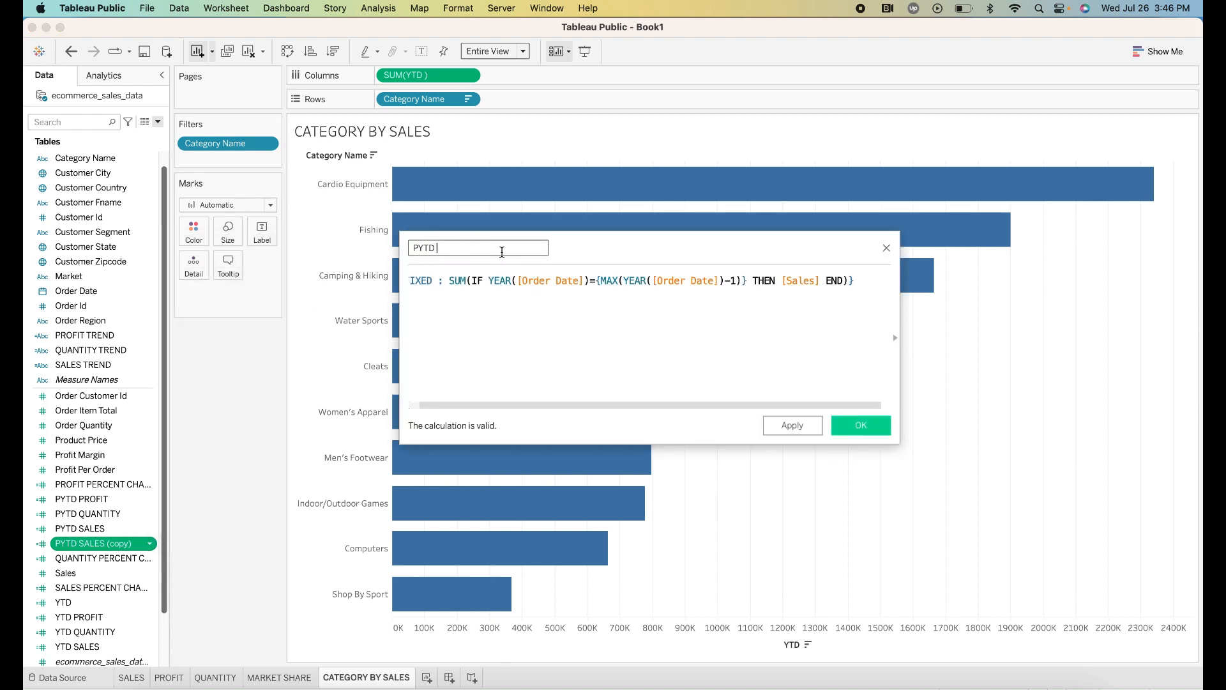
{"action": "key", "text": "BackSpace"}
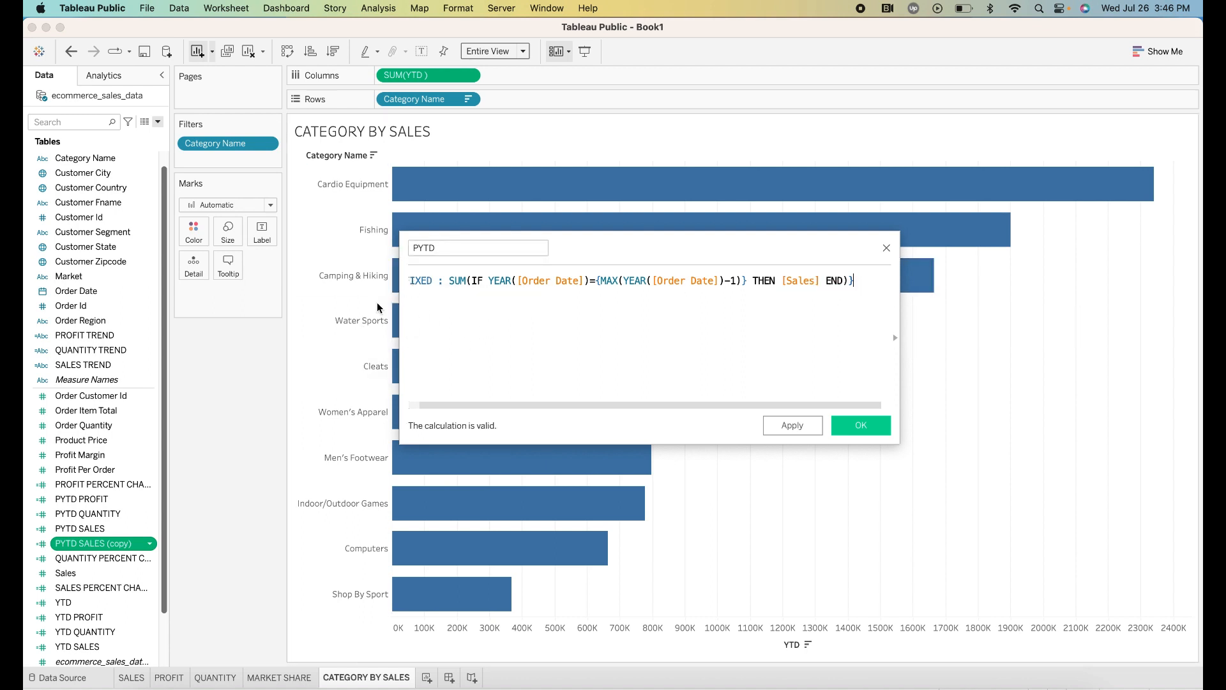
- Replace the PYTD formula with the copied IF YEAR([Order Date])={MAX(YEAR([Order Date])-1)} THEN [Sales] END and save the field
{"action": "key", "text": "super+a"}
{"action": "key", "text": "super+v"}
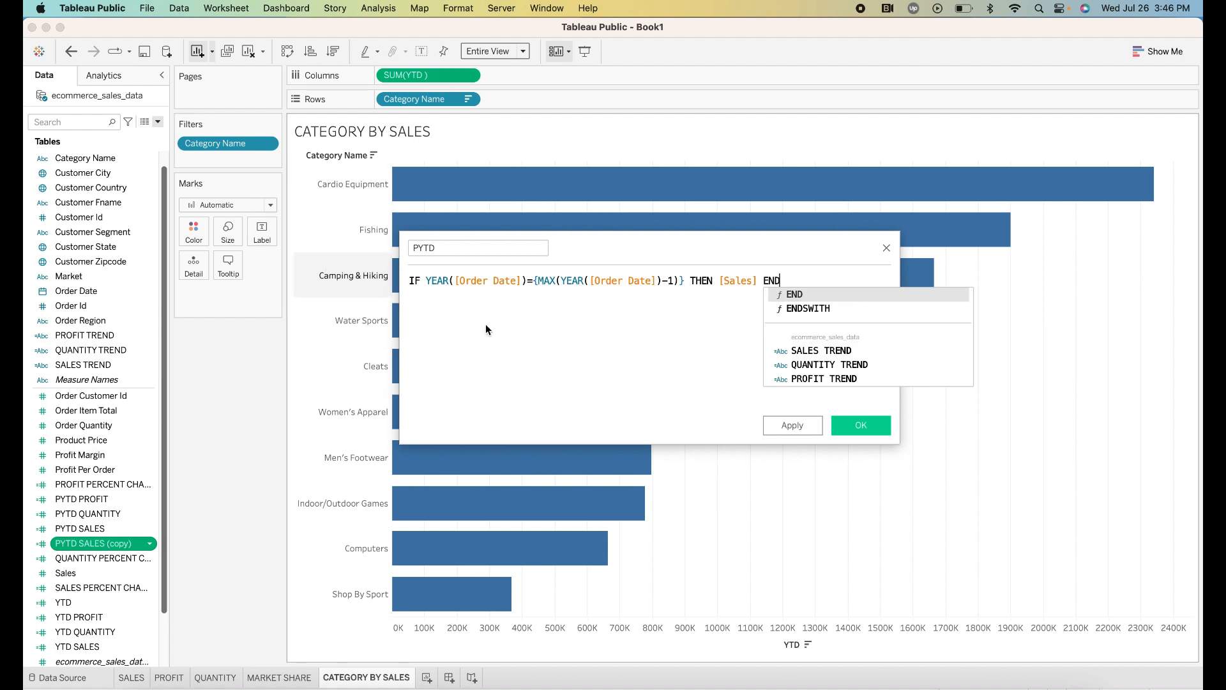
{"action": "left_click", "coordinate": [752, 322]}
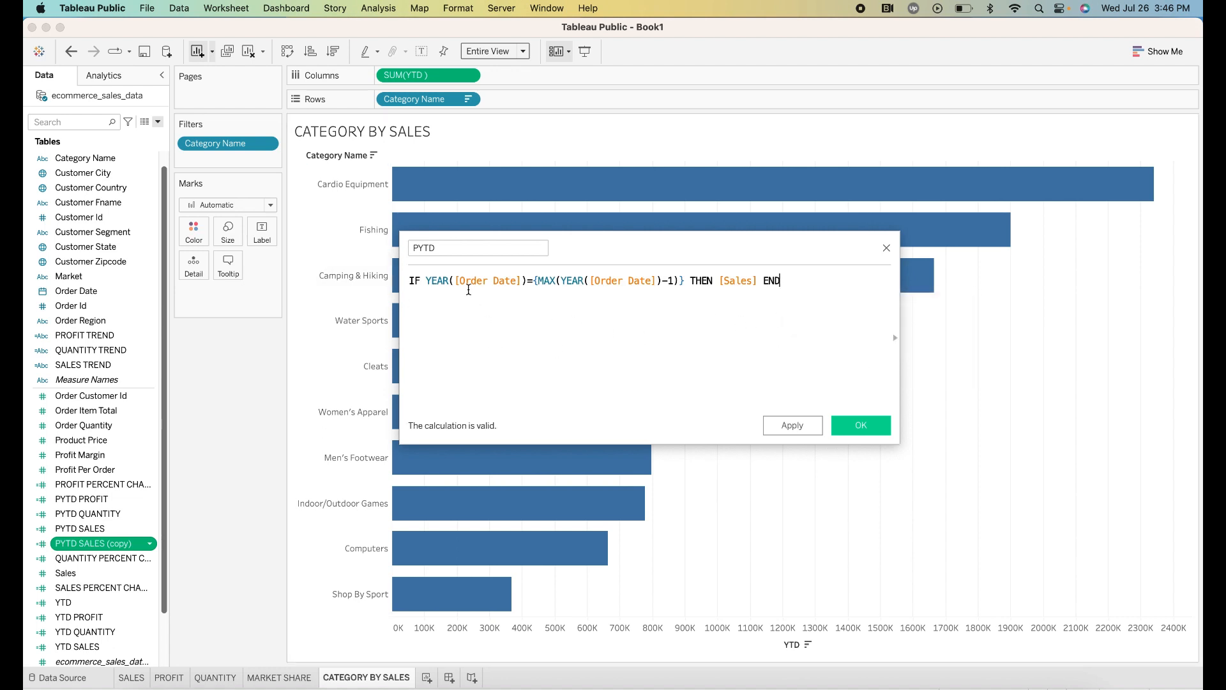
{"action": "left_click", "coordinate": [804, 427]}
{"action": "left_click", "coordinate": [861, 428]}
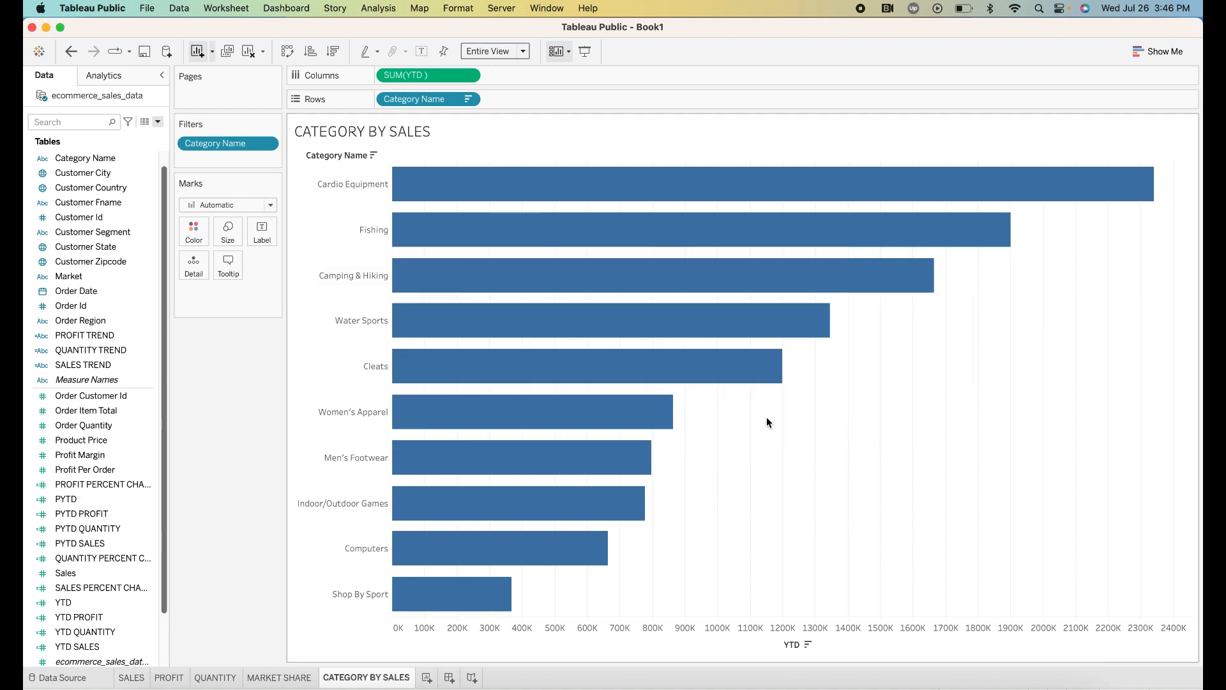
- Create a calculated field % CHANGE with the formula ([YTD ]-[PYTD])/[PYTD] and add it to the bars as a label
{"action": "left_click", "coordinate": [83, 573]}
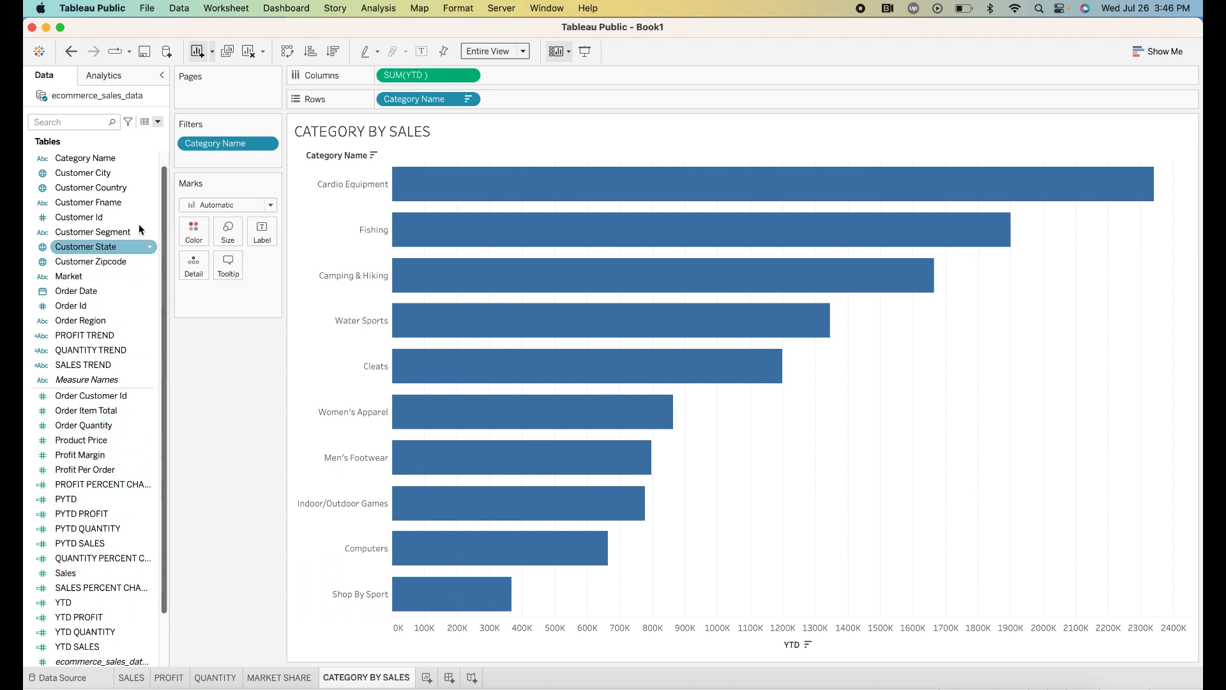
{"action": "left_click", "coordinate": [157, 122]}
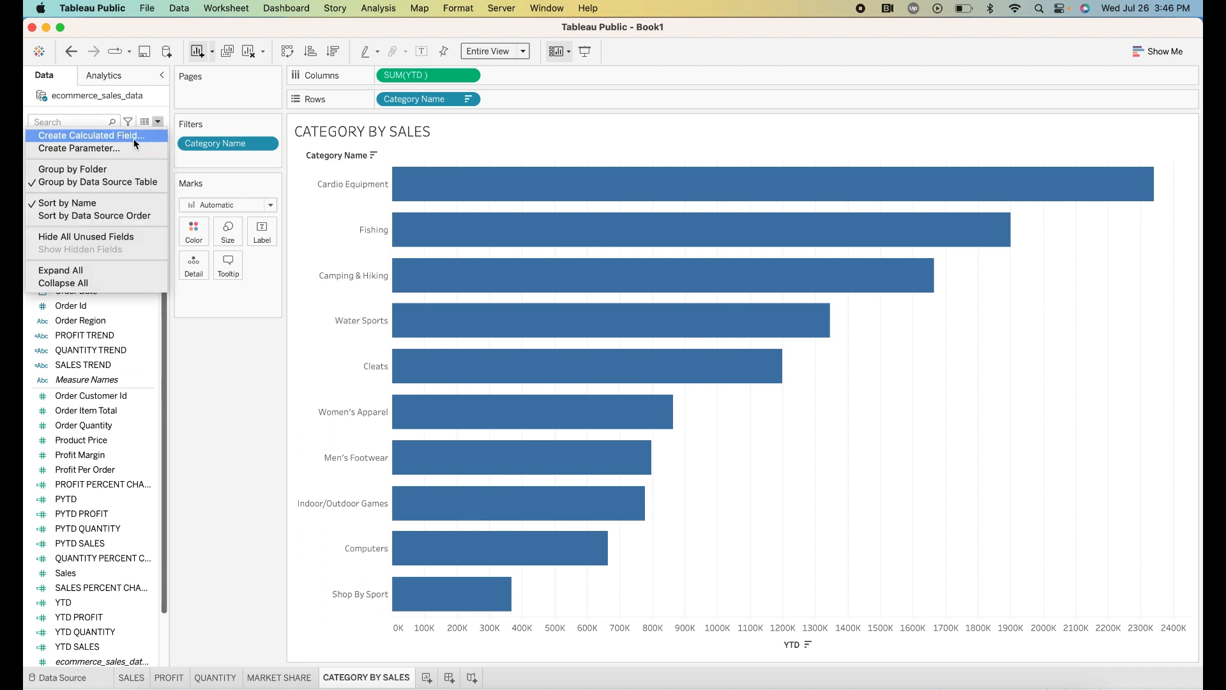
{"action": "left_click", "coordinate": [133, 138]}
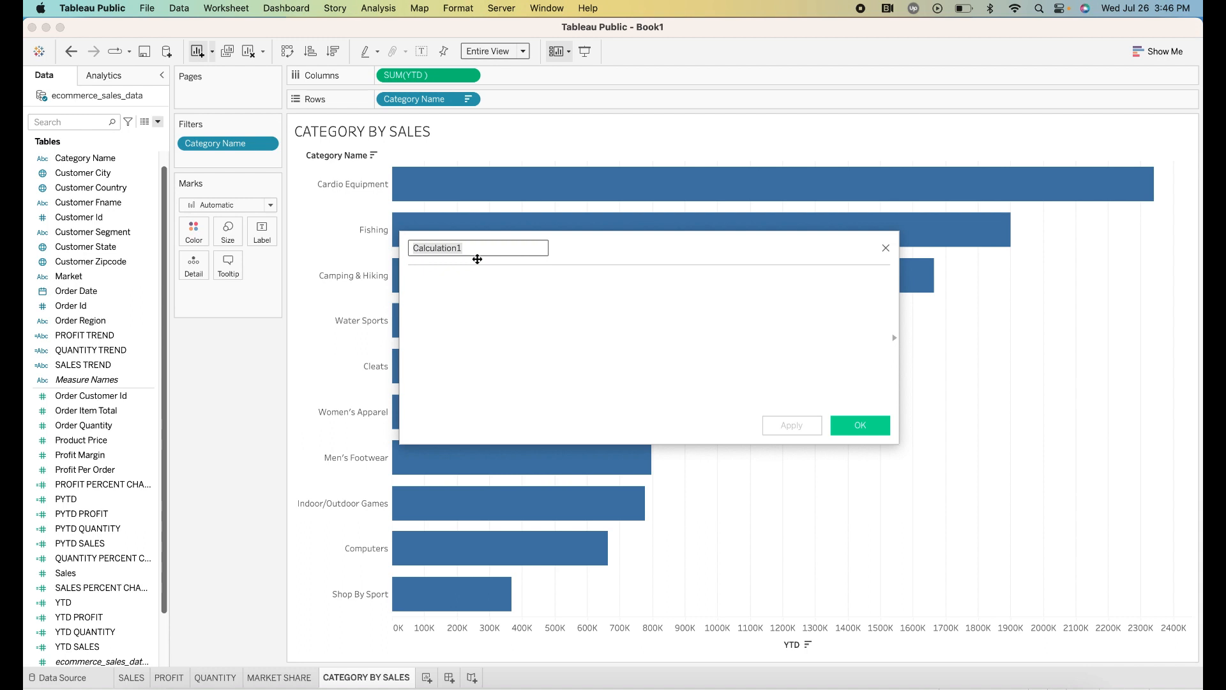
{"action": "type", "text": "%"}
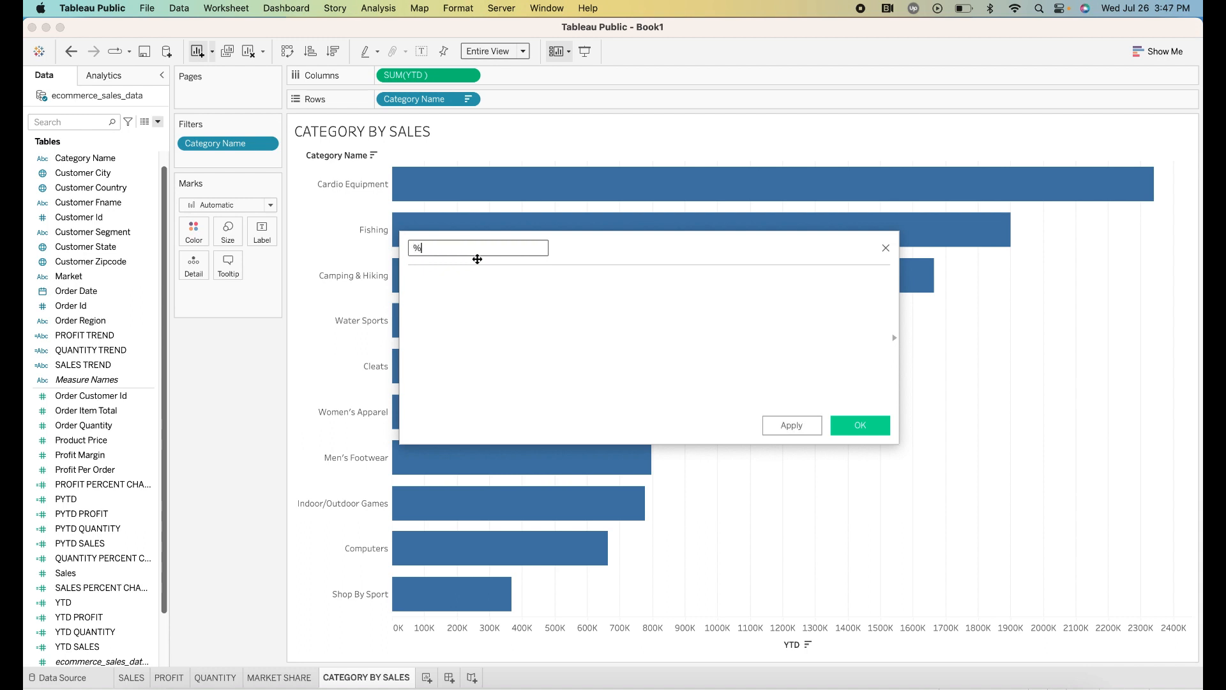
{"action": "type", "text": " CHANGE"}
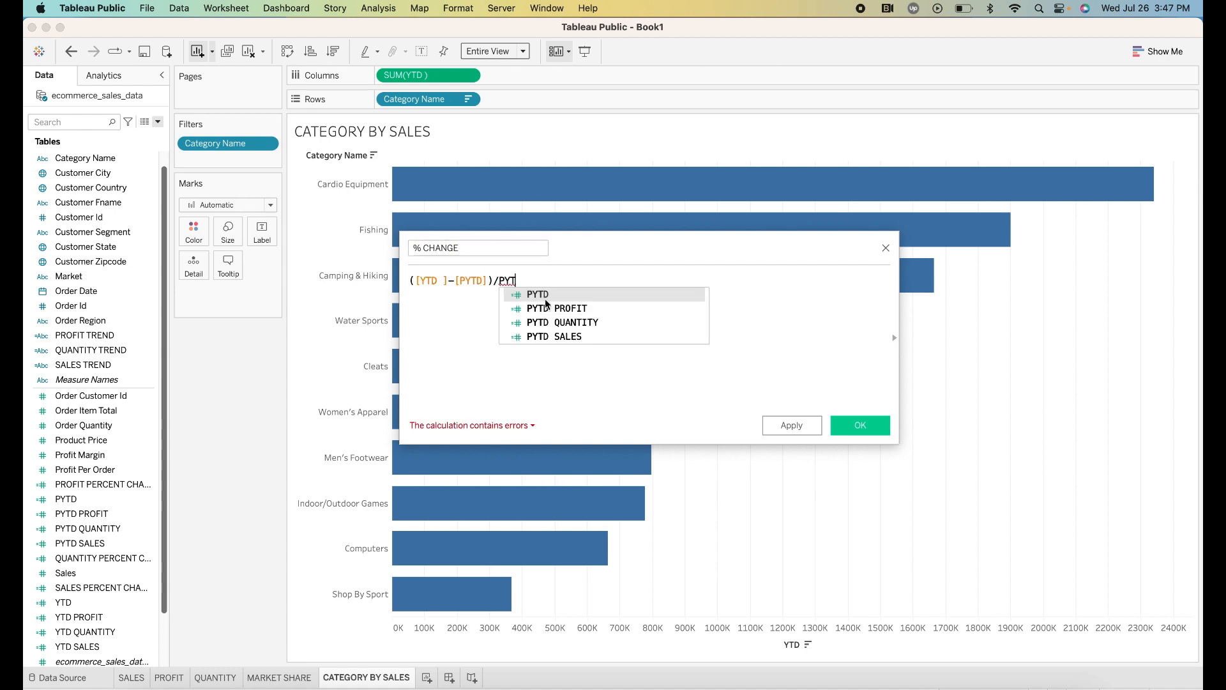
{"action": "left_click", "coordinate": [549, 296]}
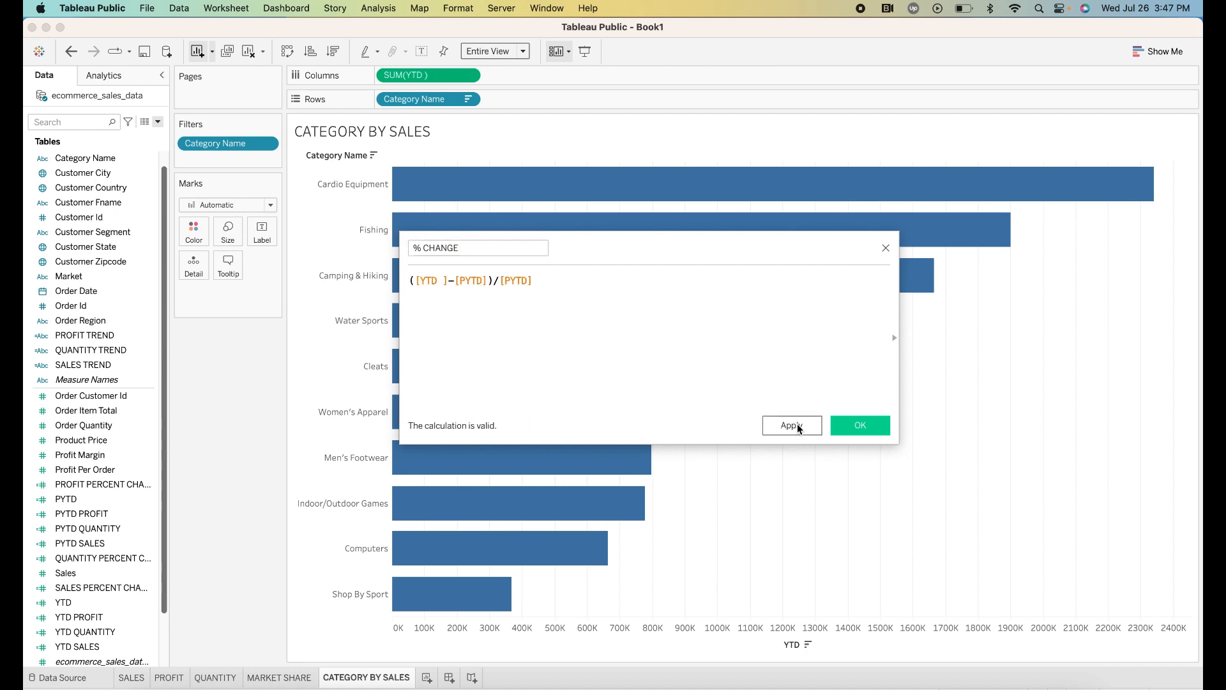
{"action": "left_click", "coordinate": [797, 425]}
{"action": "left_click", "coordinate": [849, 427]}
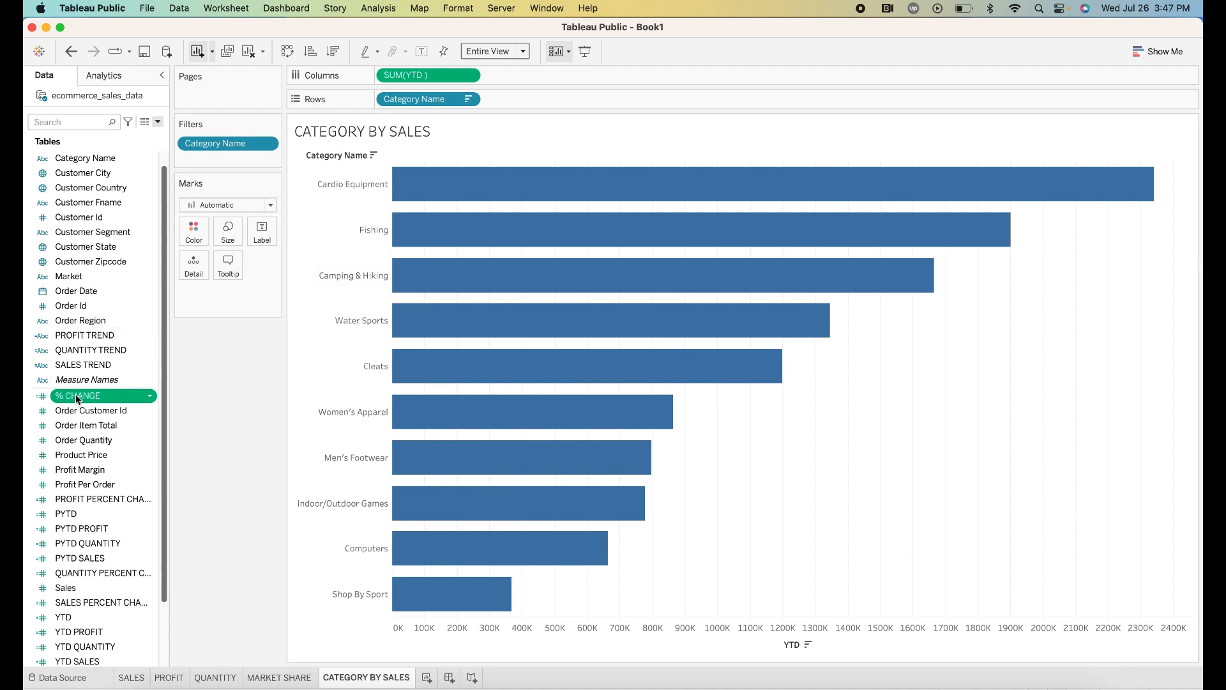
{"action": "left_click_drag", "start_coordinate": [77, 397], "coordinate": [258, 230]}
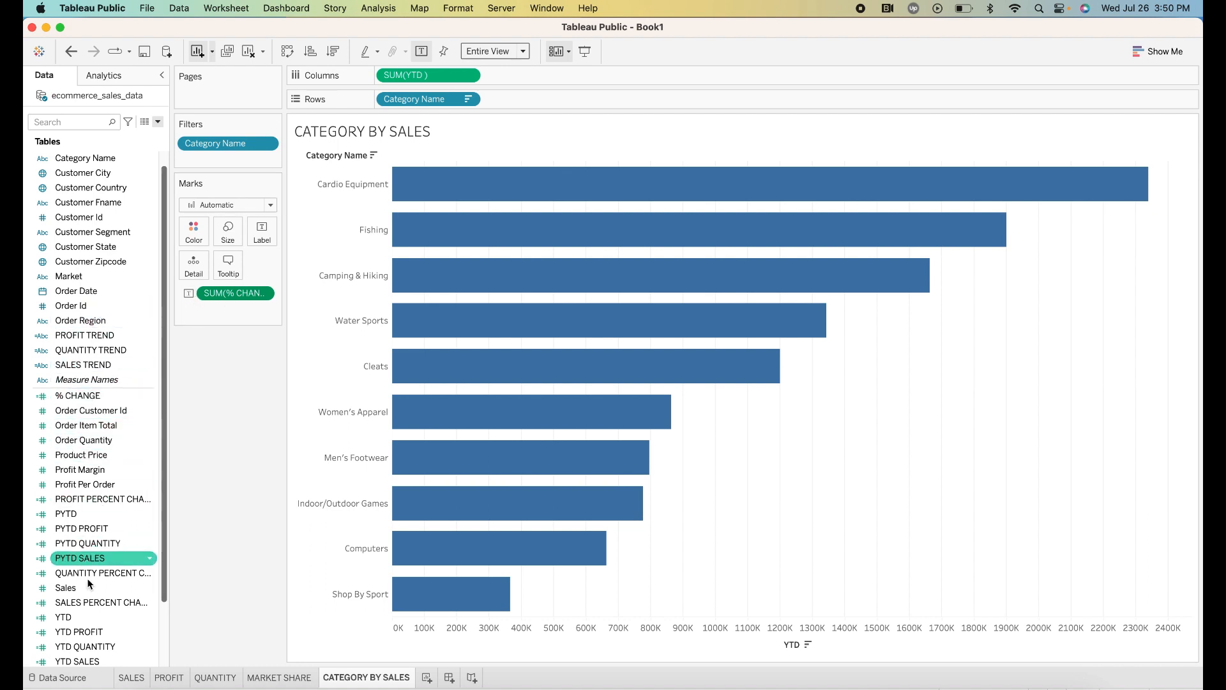
- Open the % CHANGE calculated field for editing
{"action": "scroll", "coordinate": [96, 575], "scroll_direction": "down", "scroll_amount": 3}
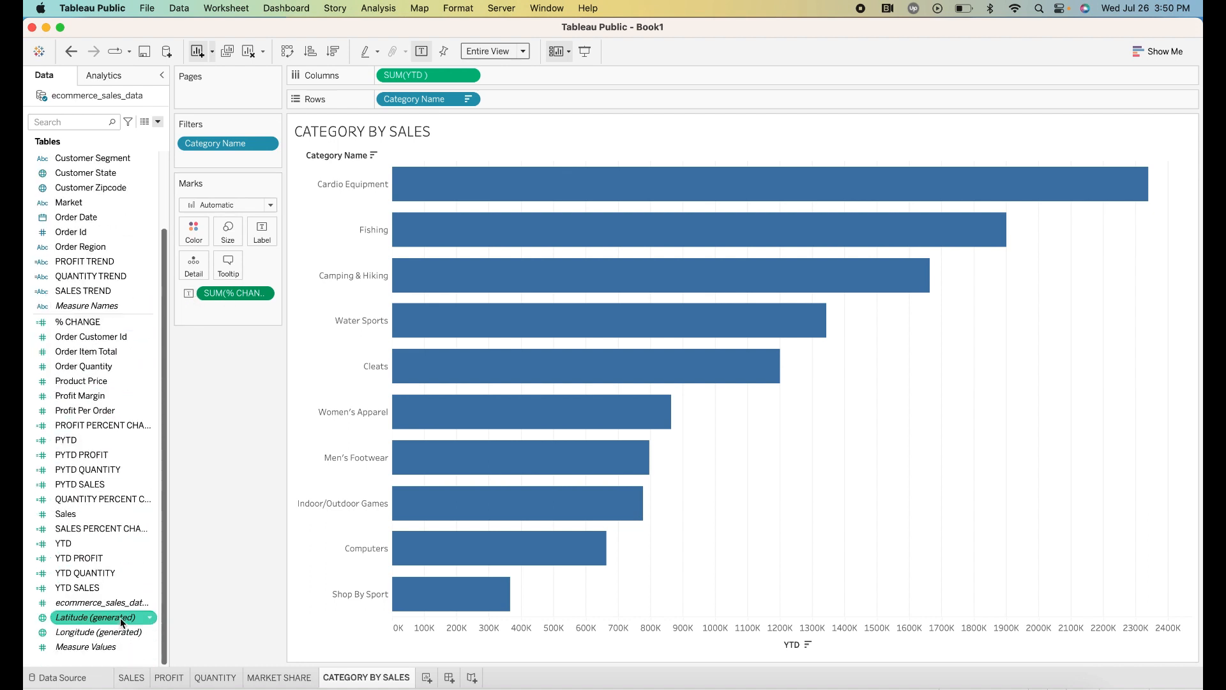
{"action": "scroll", "coordinate": [120, 465], "scroll_direction": "up", "scroll_amount": 3}
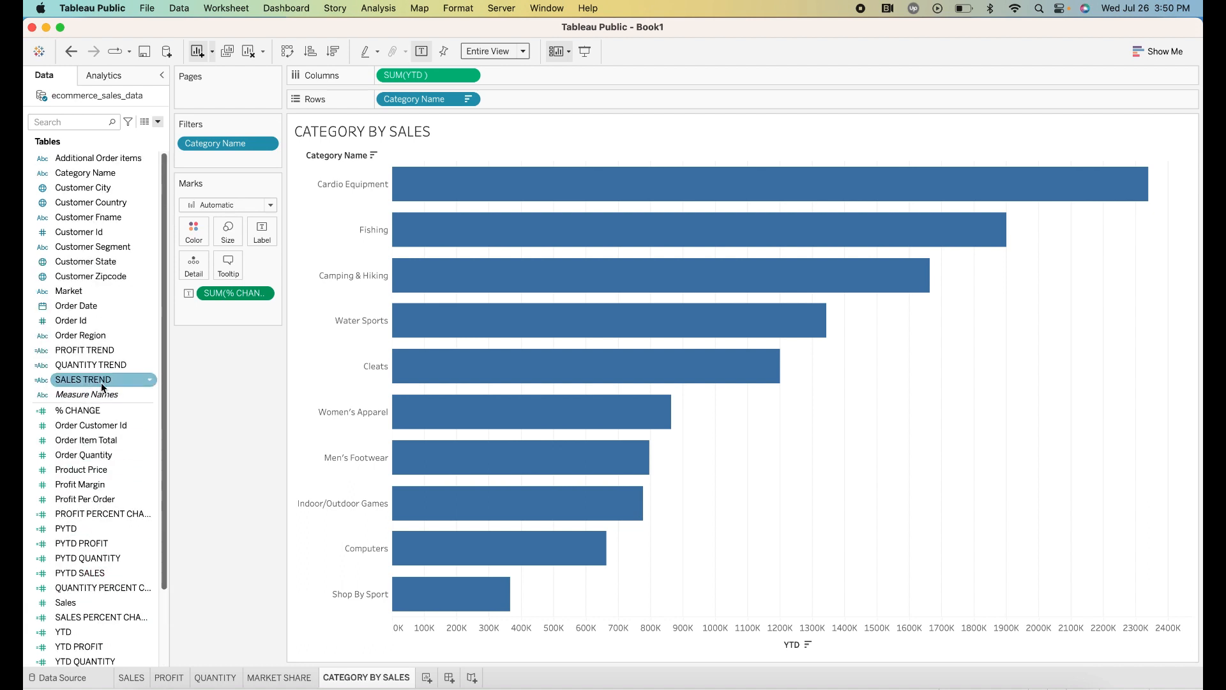
{"action": "right_click", "coordinate": [145, 410]}
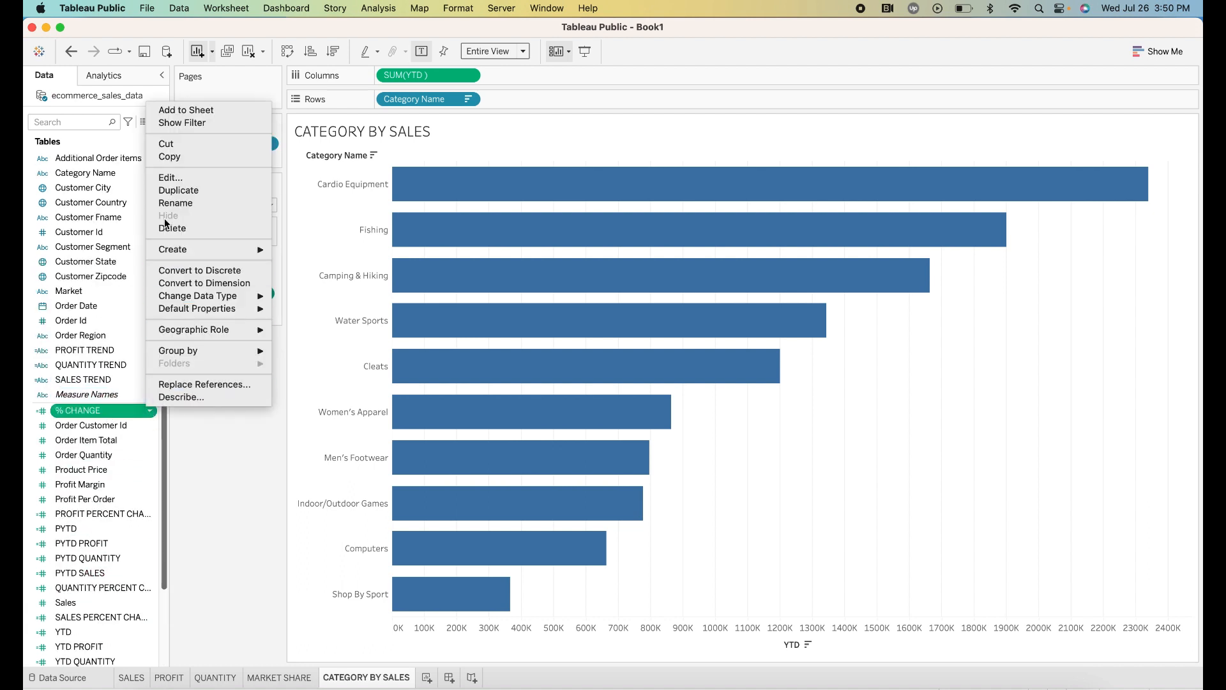
{"action": "left_click", "coordinate": [185, 179]}
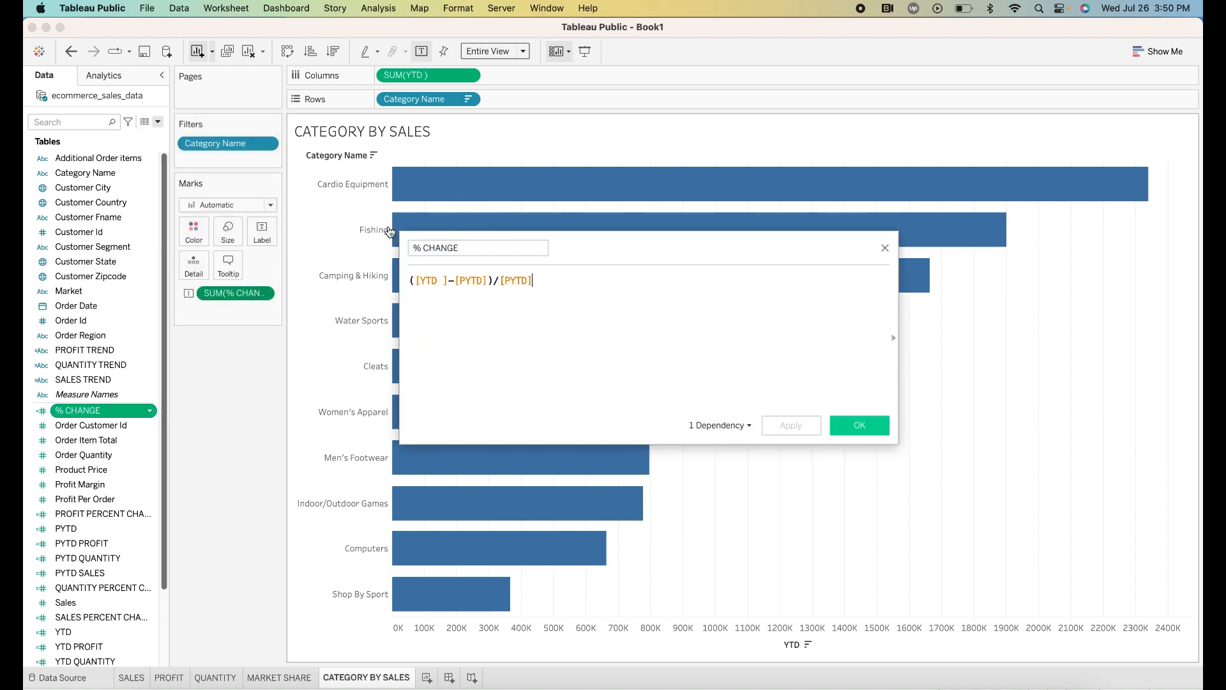
{"action": "left_click", "coordinate": [415, 282]}
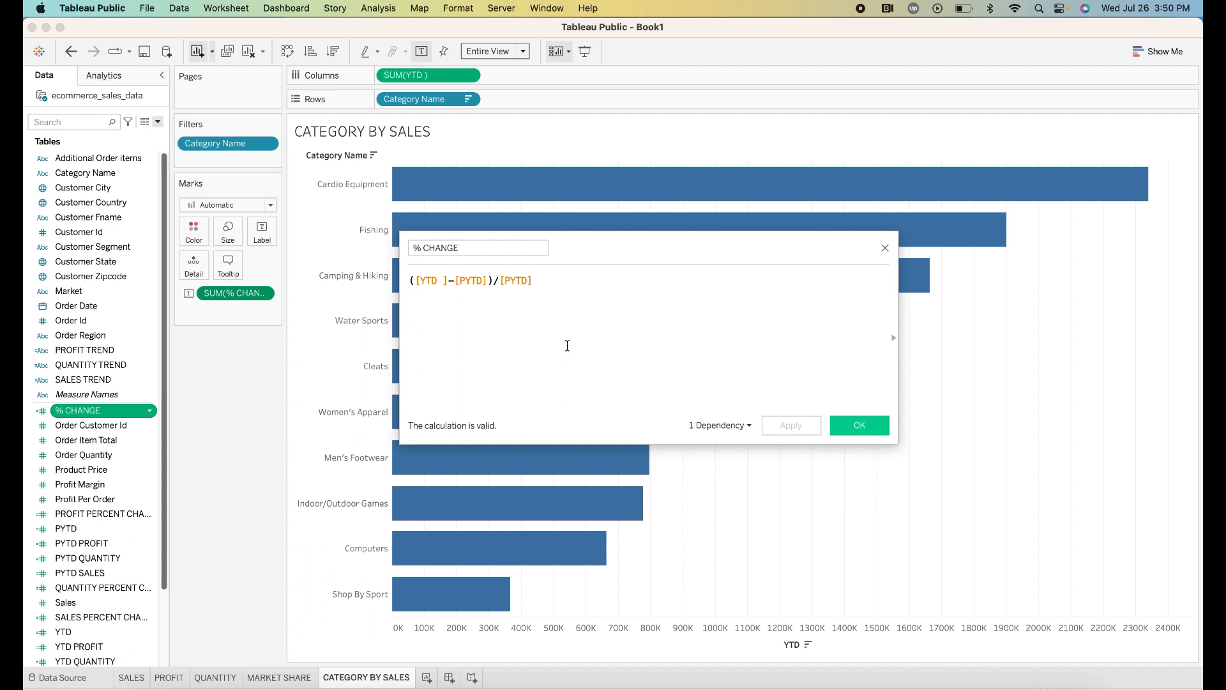
{"action": "type", "text": "SUM"}
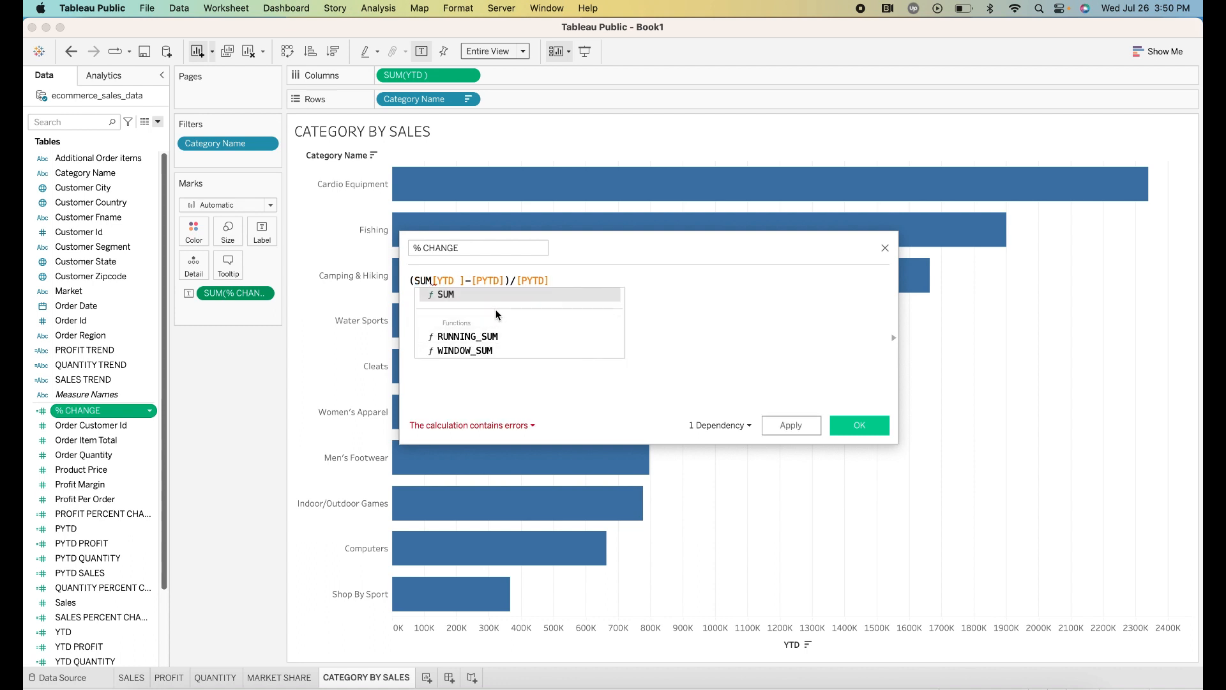
{"action": "left_click", "coordinate": [492, 297]}
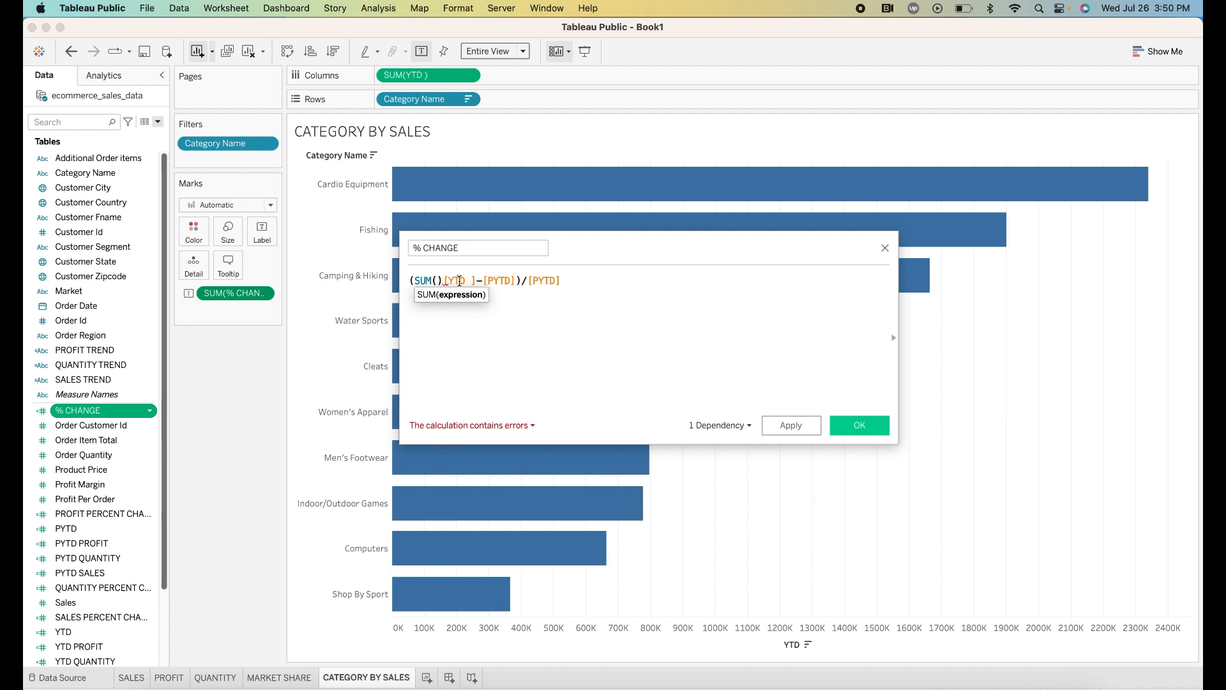
{"action": "left_click_drag", "start_coordinate": [566, 285], "coordinate": [345, 253]}
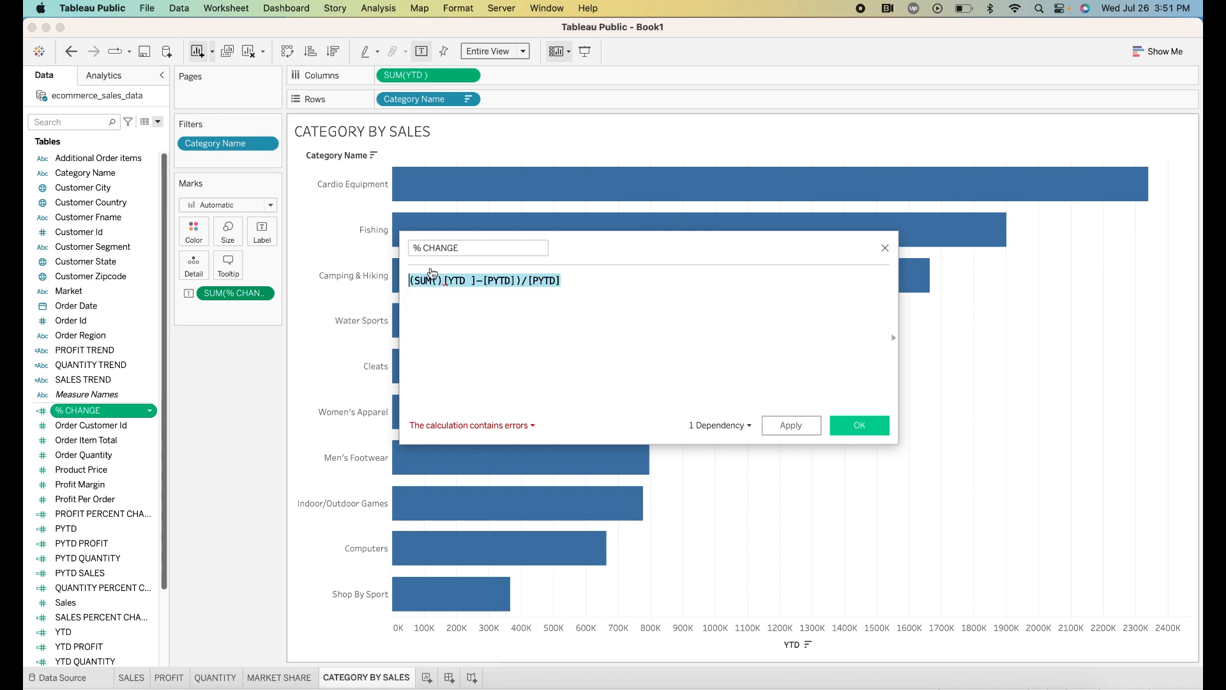
{"action": "left_click", "coordinate": [516, 313]}
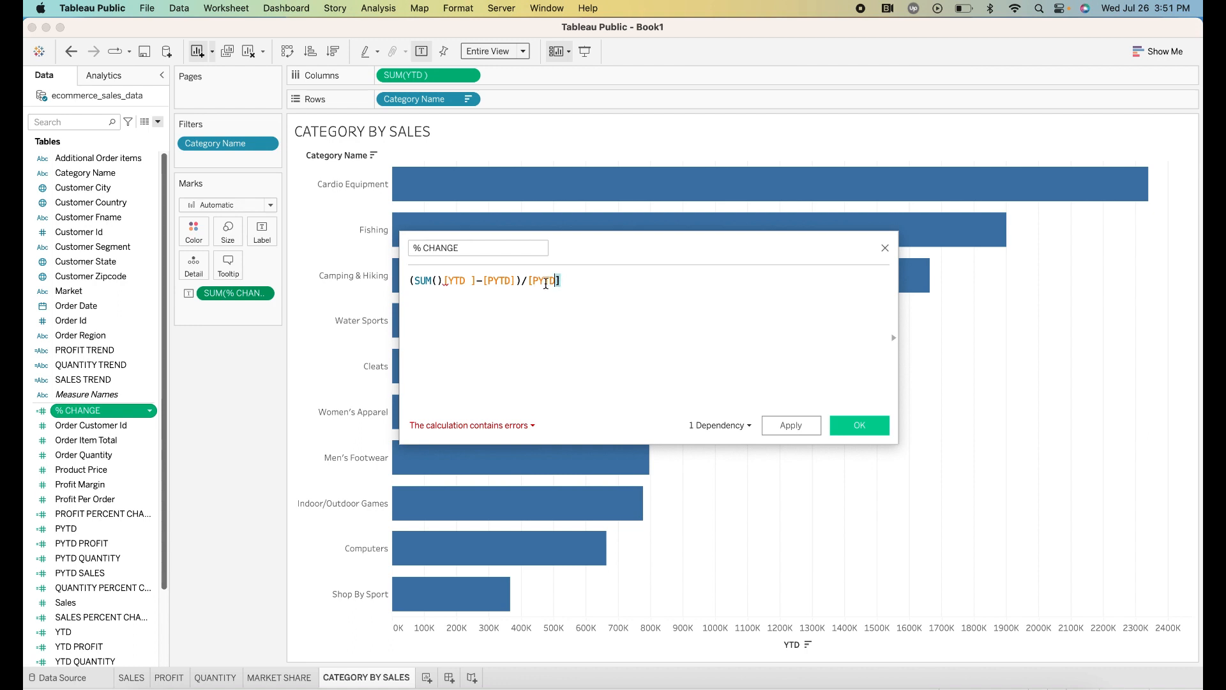
- Clear the whole % CHANGE formula and start it over as (SUM([YTD ]))
{"action": "left_click_drag", "start_coordinate": [559, 281], "coordinate": [384, 275]}
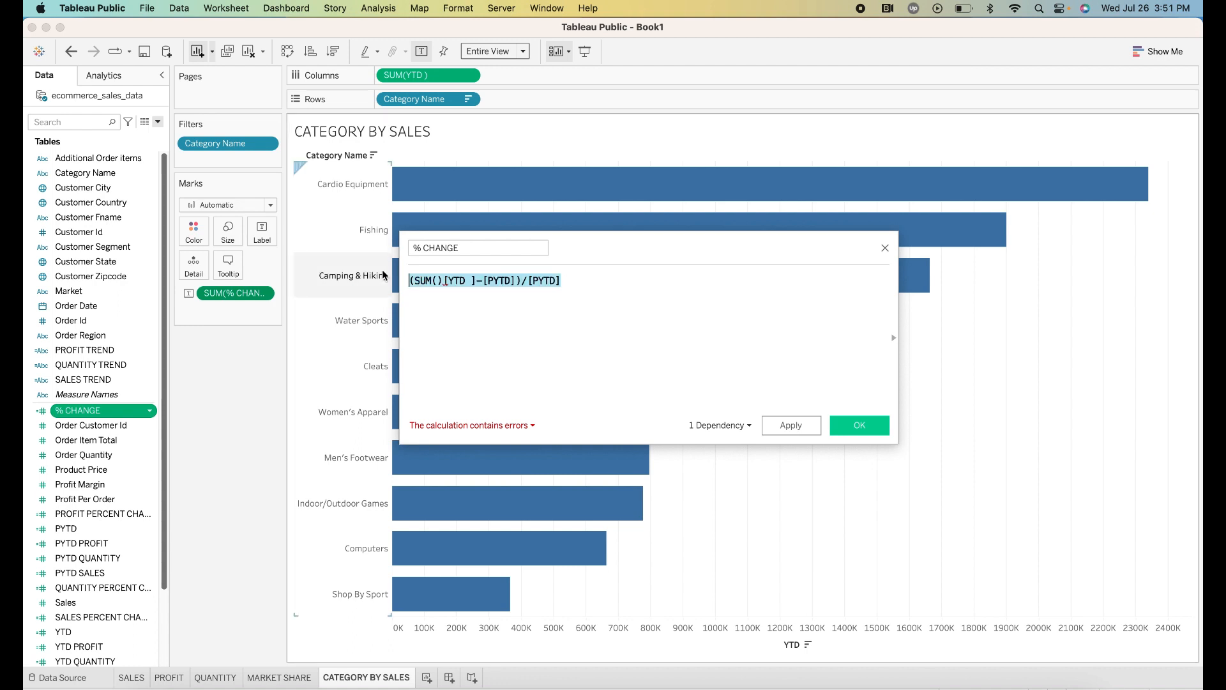
{"action": "type", "text": "("}
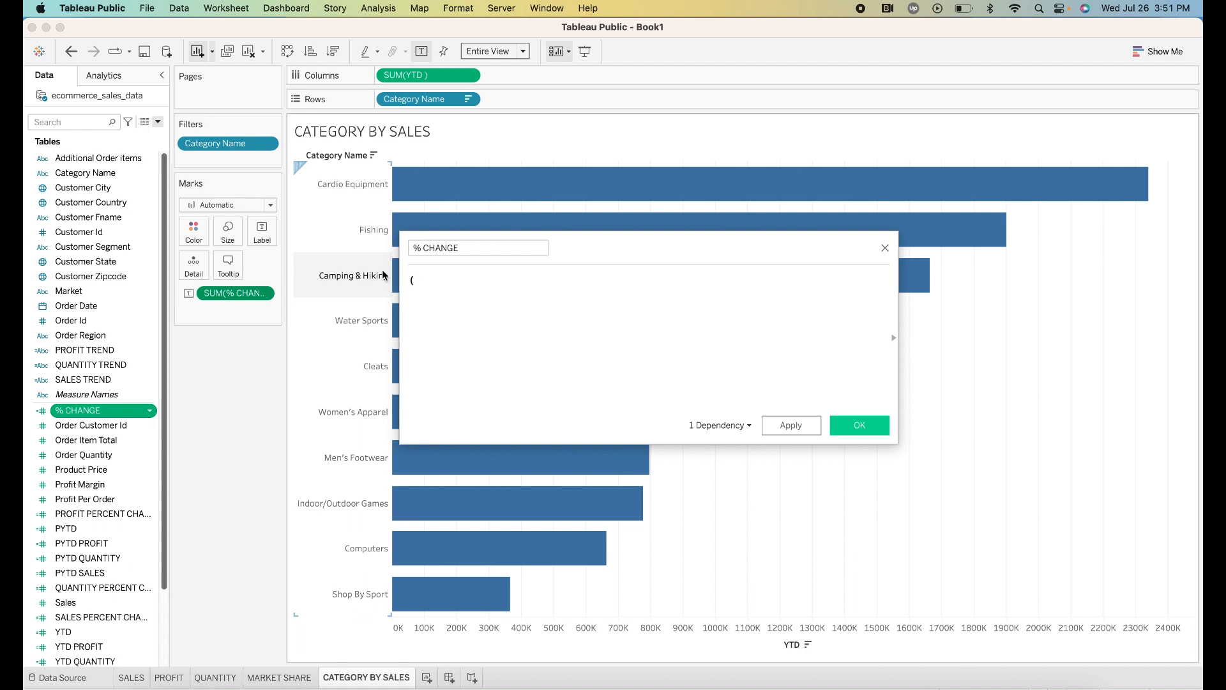
{"action": "type", "text": ")"}
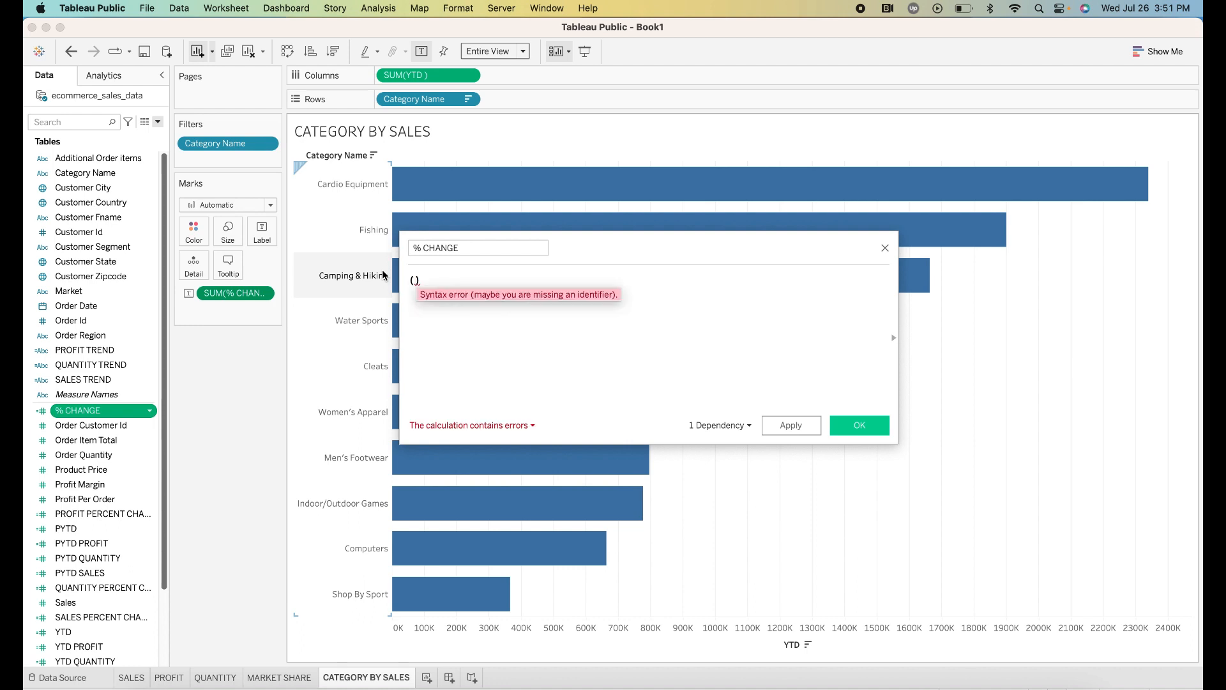
{"action": "type", "text": "SUM"}
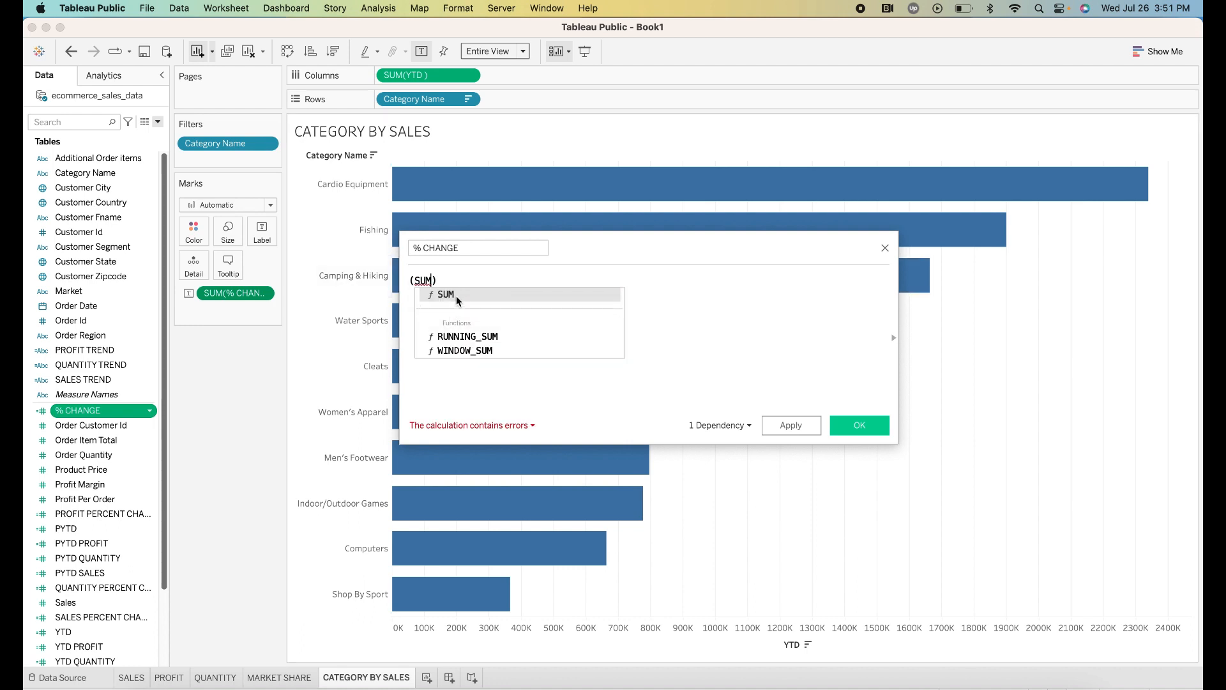
{"action": "left_click", "coordinate": [456, 295]}
{"action": "type", "text": "PY"}
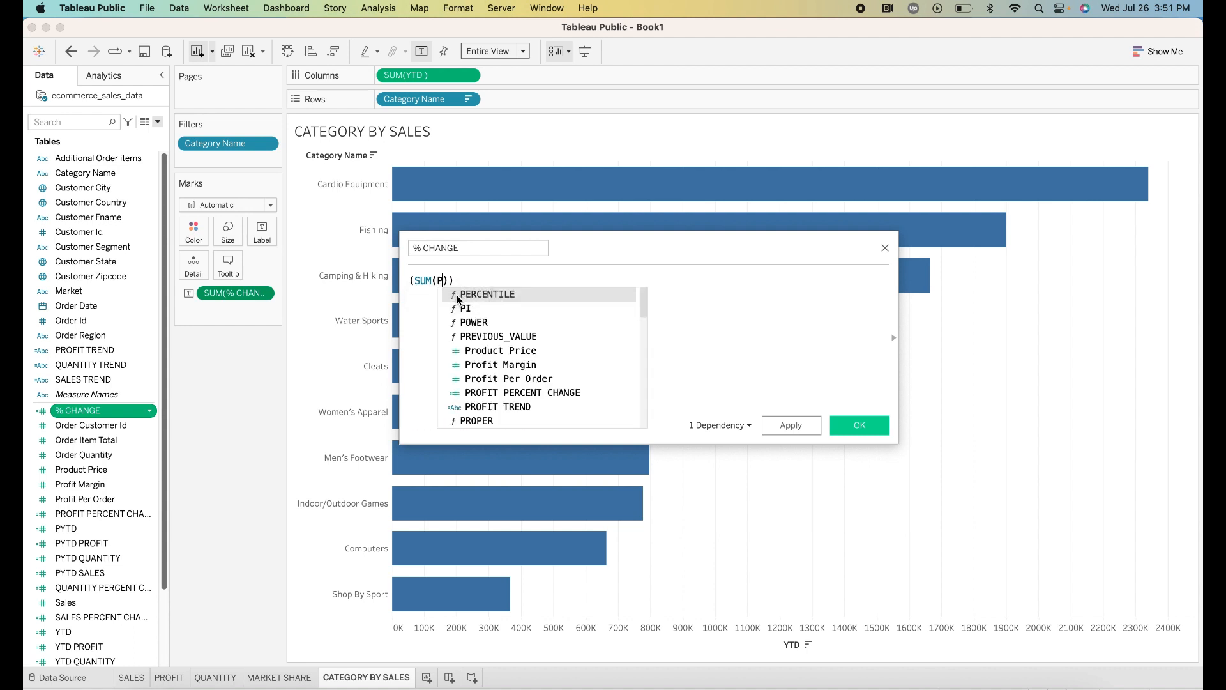
{"action": "key", "text": "BackSpace"}
{"action": "type", "text": "Y"}
{"action": "key", "text": "BackSpace"}
{"action": "key", "text": "BackSpace"}
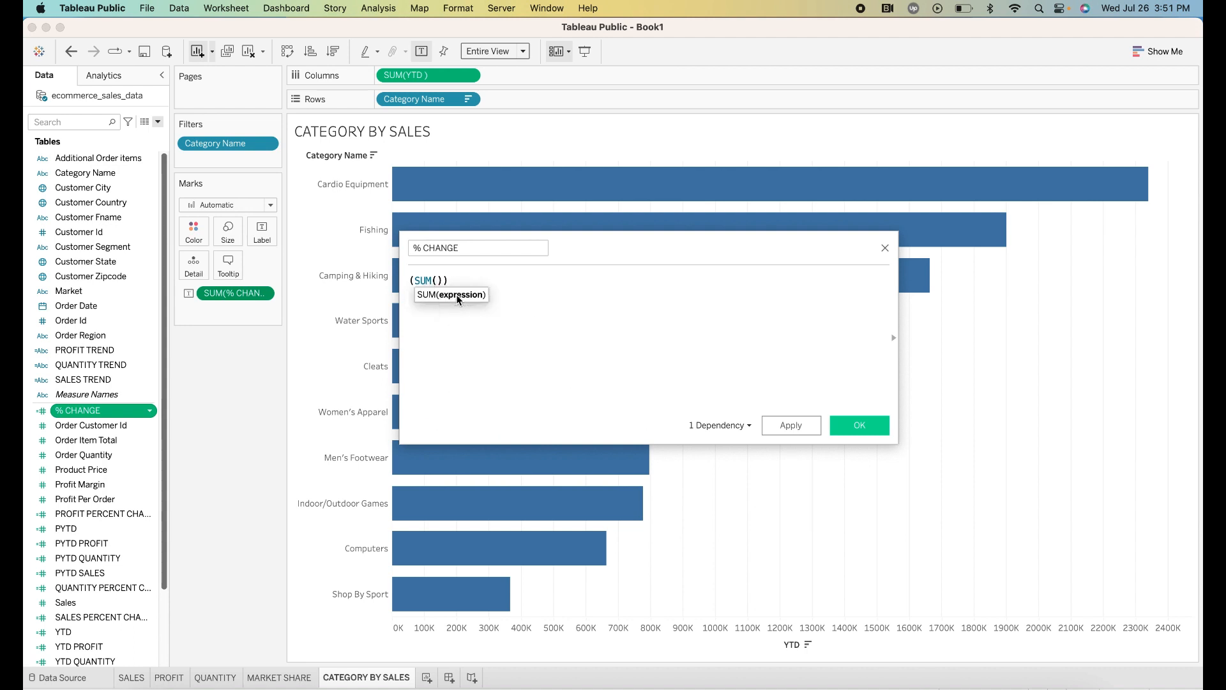
{"action": "type", "text": "YTD"}
{"action": "left_click", "coordinate": [503, 297]}
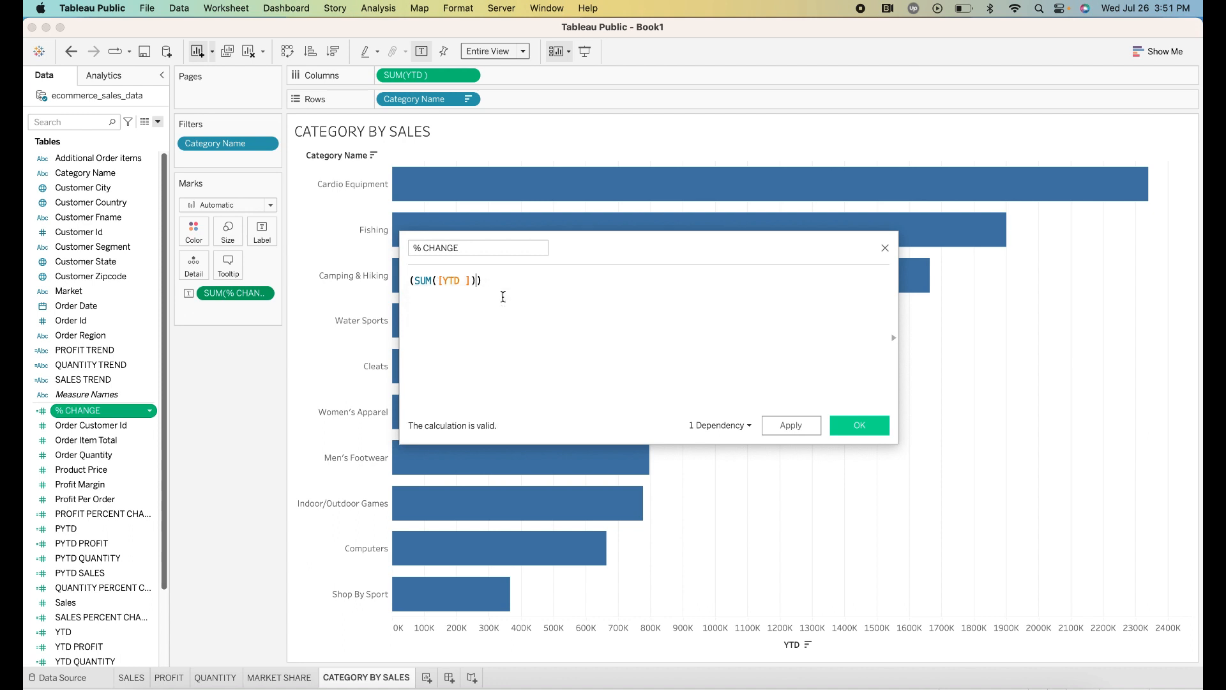
- Complete the % CHANGE formula as (SUM([YTD ])-SUM([PYTD]))/SUM([PYTD]) and save the field
{"action": "type", "text": "-"}
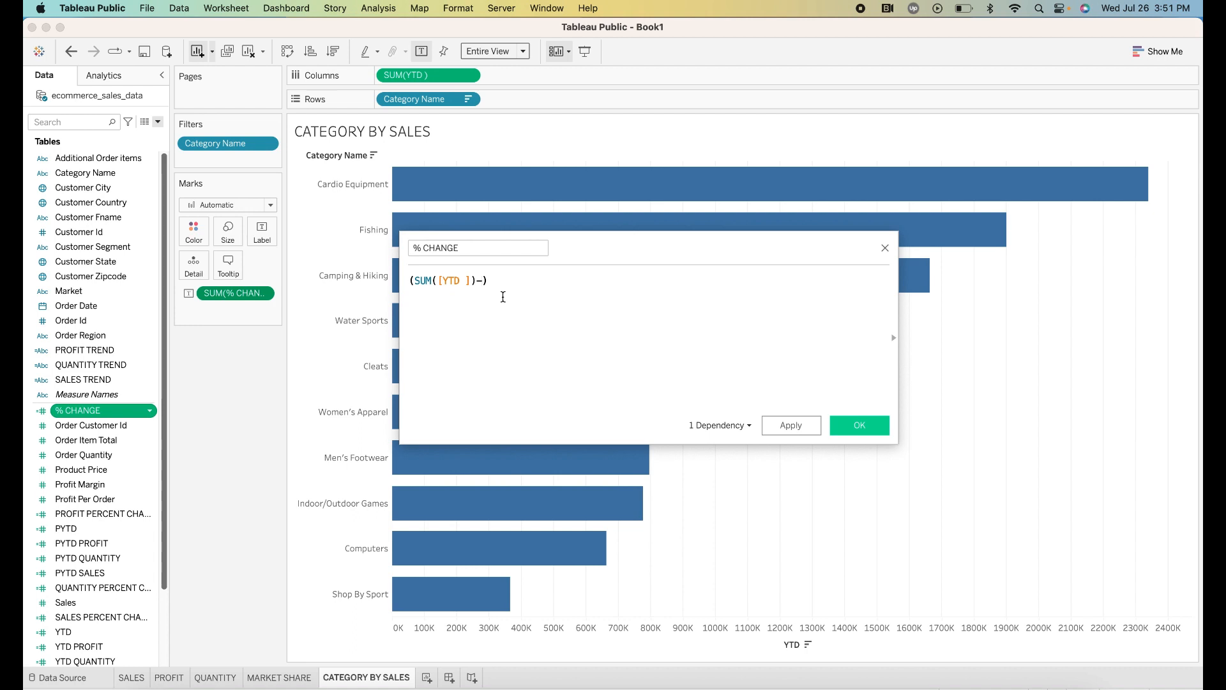
{"action": "type", "text": "SUM"}
{"action": "key", "text": "BackSpace"}
{"action": "left_click", "coordinate": [504, 295]}
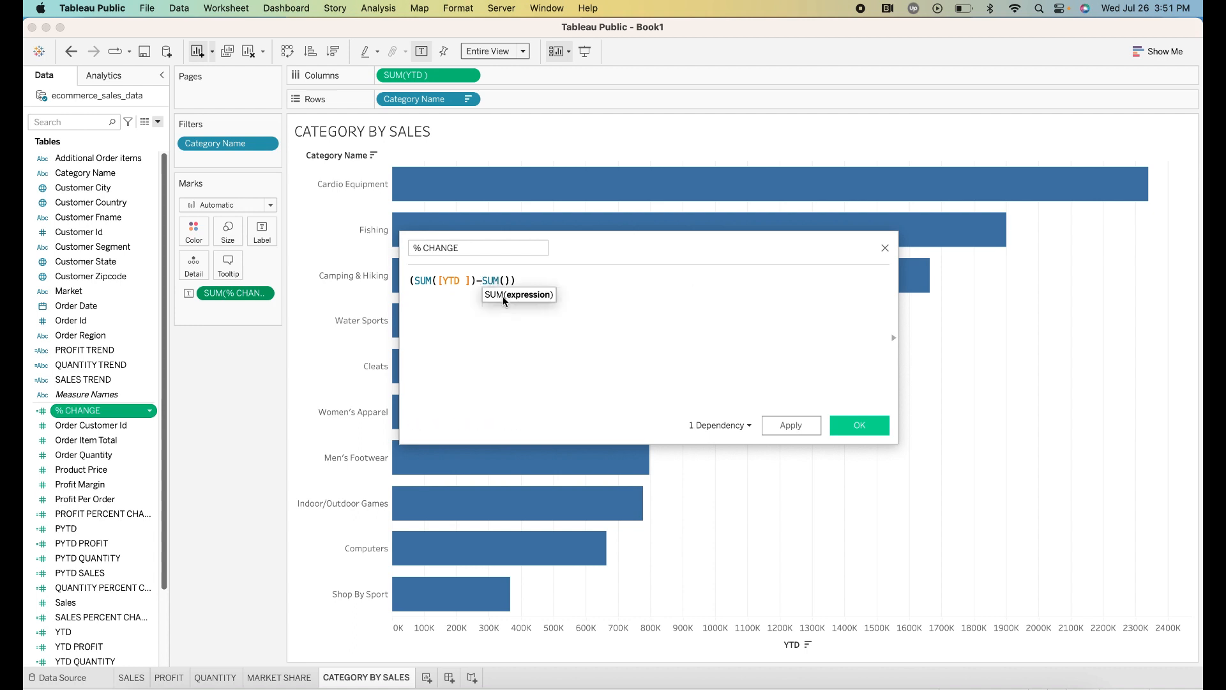
{"action": "type", "text": "PY"}
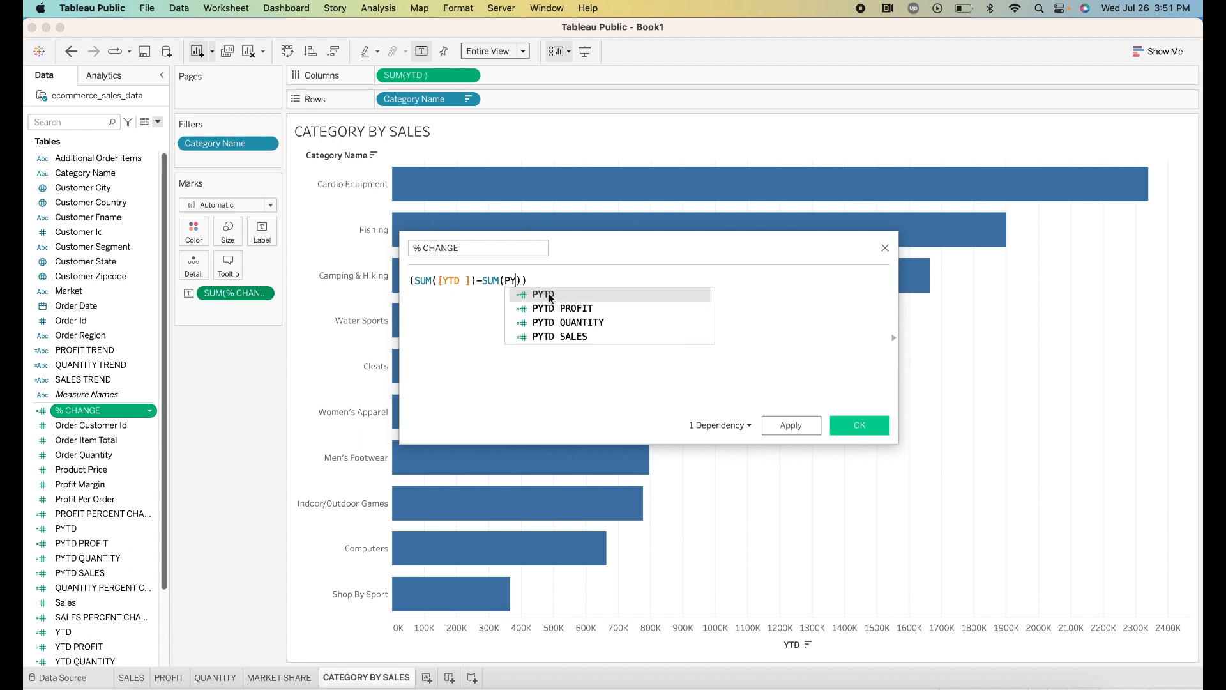
{"action": "left_click", "coordinate": [549, 294]}
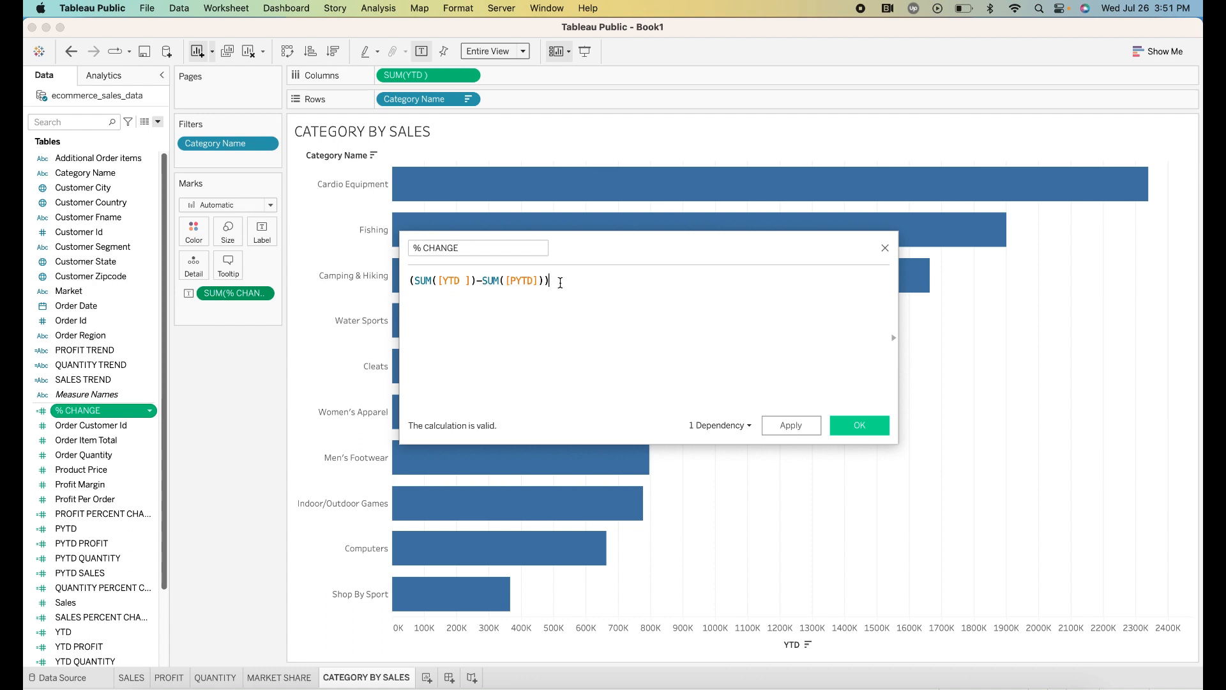
{"action": "type", "text": "/SUM"}
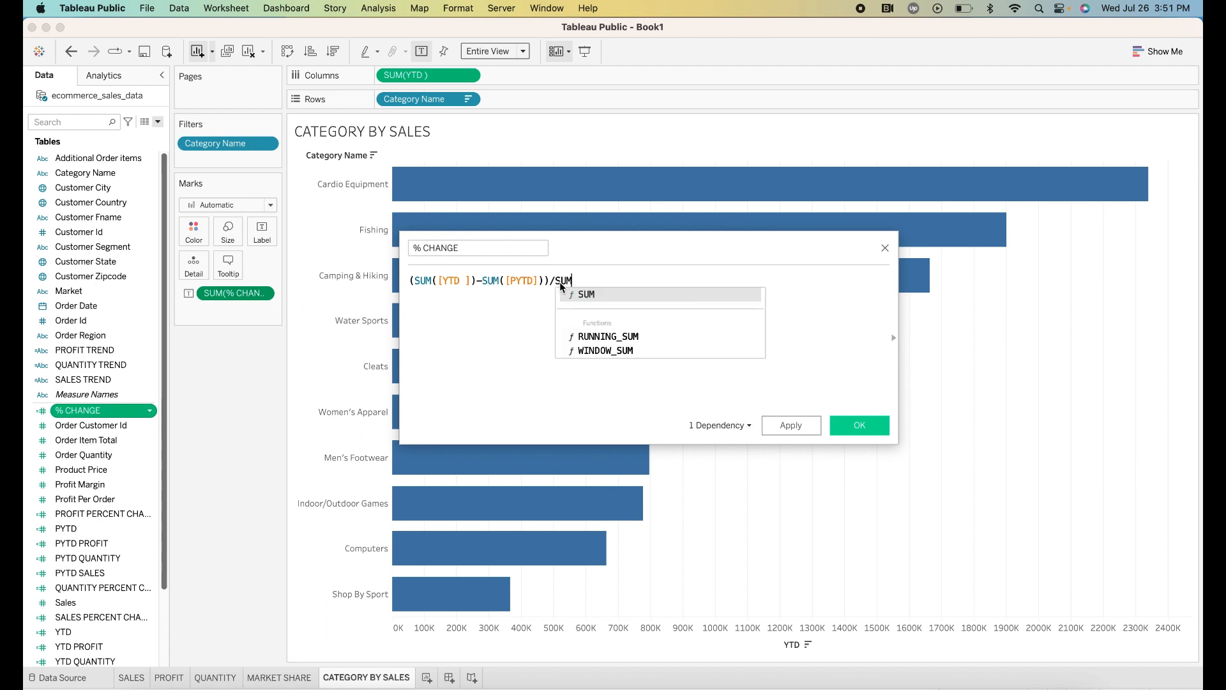
{"action": "type", "text": "([PYT"}
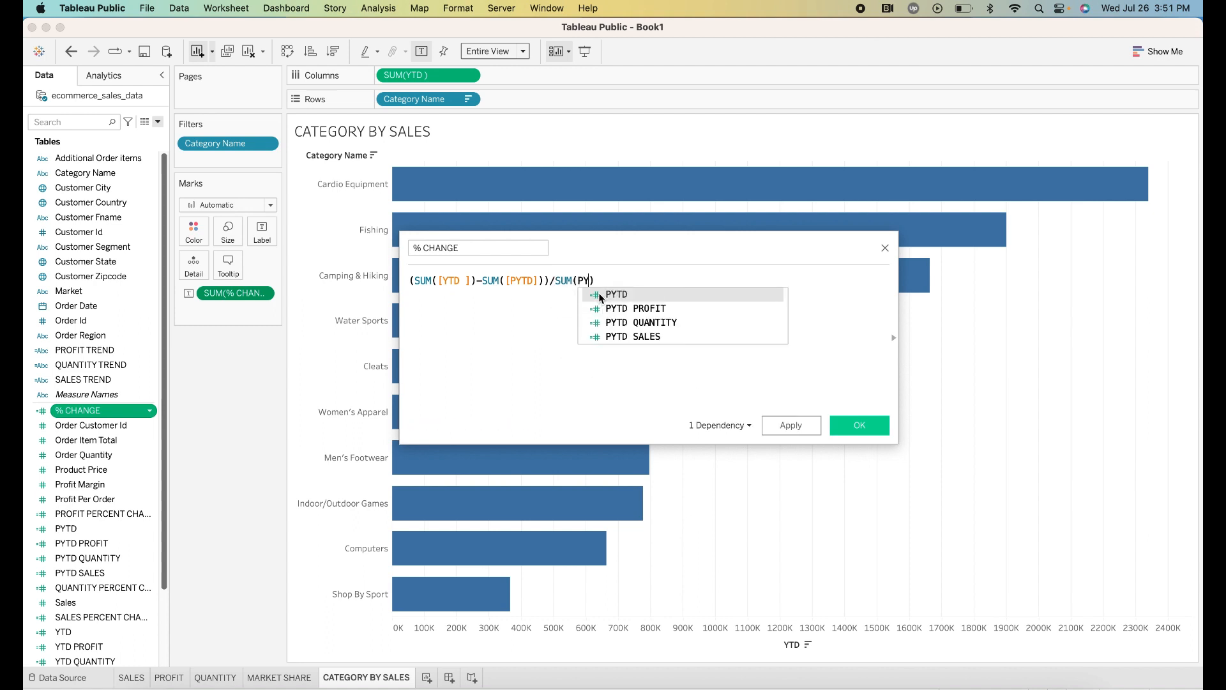
{"action": "type", "text": "D"}
{"action": "left_click", "coordinate": [643, 297]}
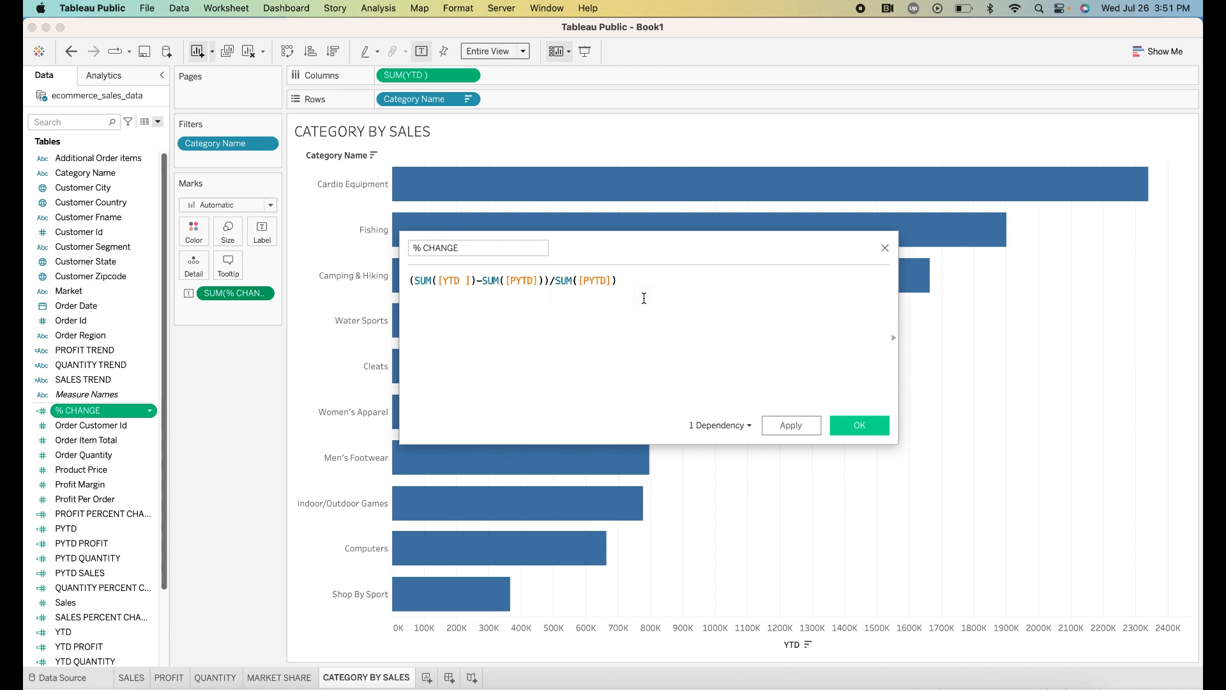
{"action": "left_click", "coordinate": [777, 423]}
{"action": "left_click", "coordinate": [854, 425]}
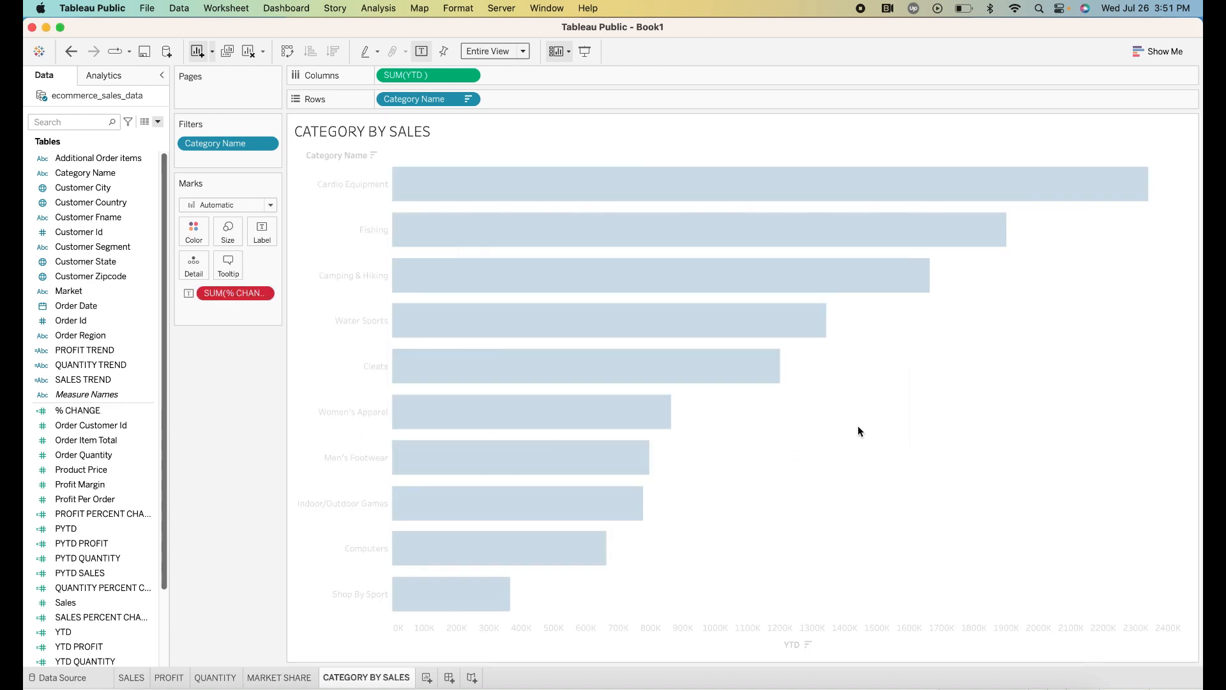
- Remove the SUM(% CHANGE) label from the bars and add the corrected % CHANGE field as their label
{"action": "left_click_drag", "start_coordinate": [239, 300], "coordinate": [115, 315]}
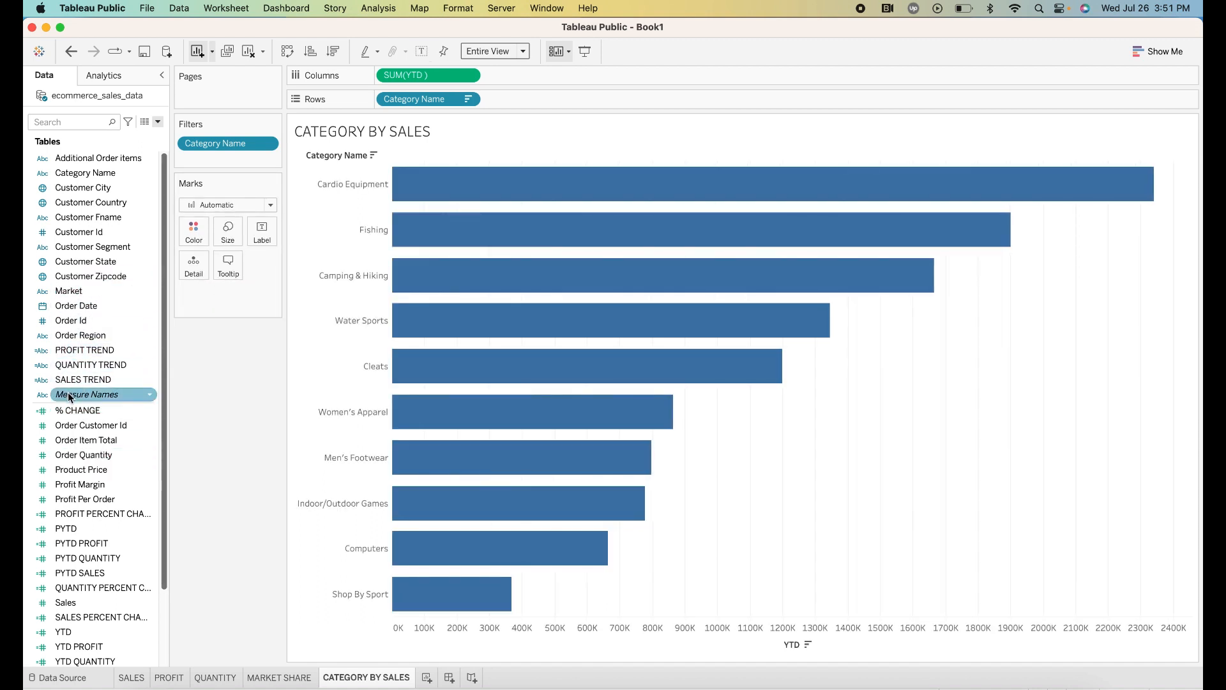
{"action": "left_click_drag", "start_coordinate": [68, 411], "coordinate": [256, 235]}
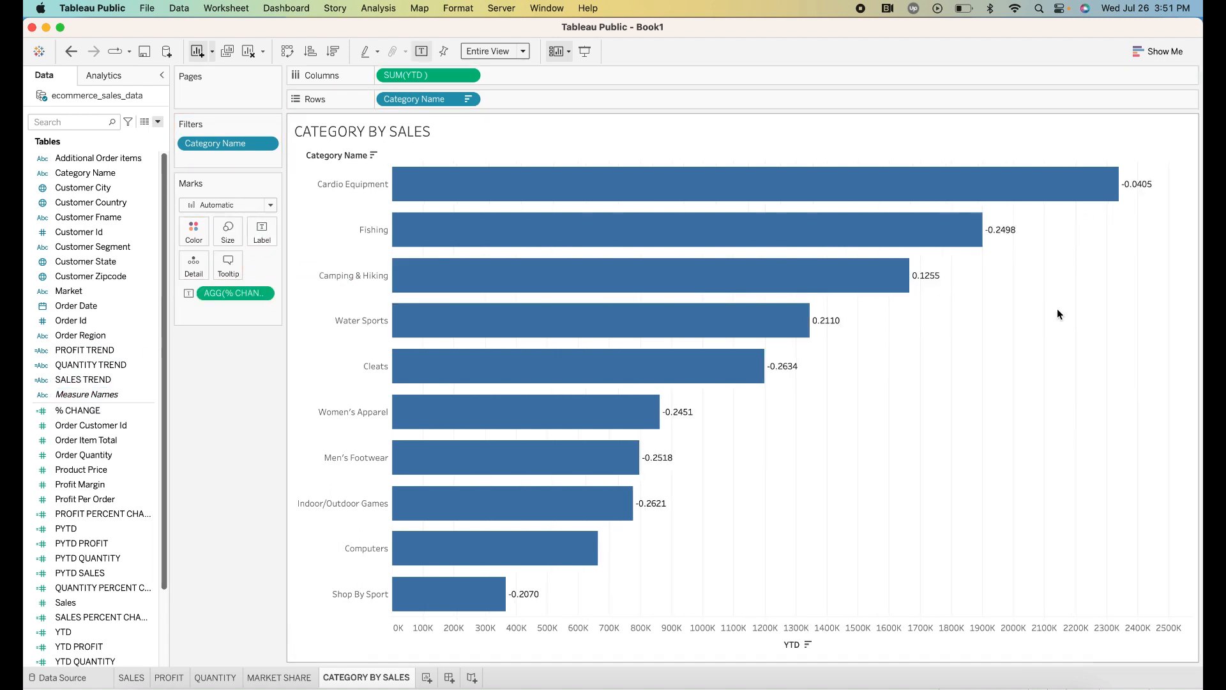
{"action": "left_click", "coordinate": [229, 483]}
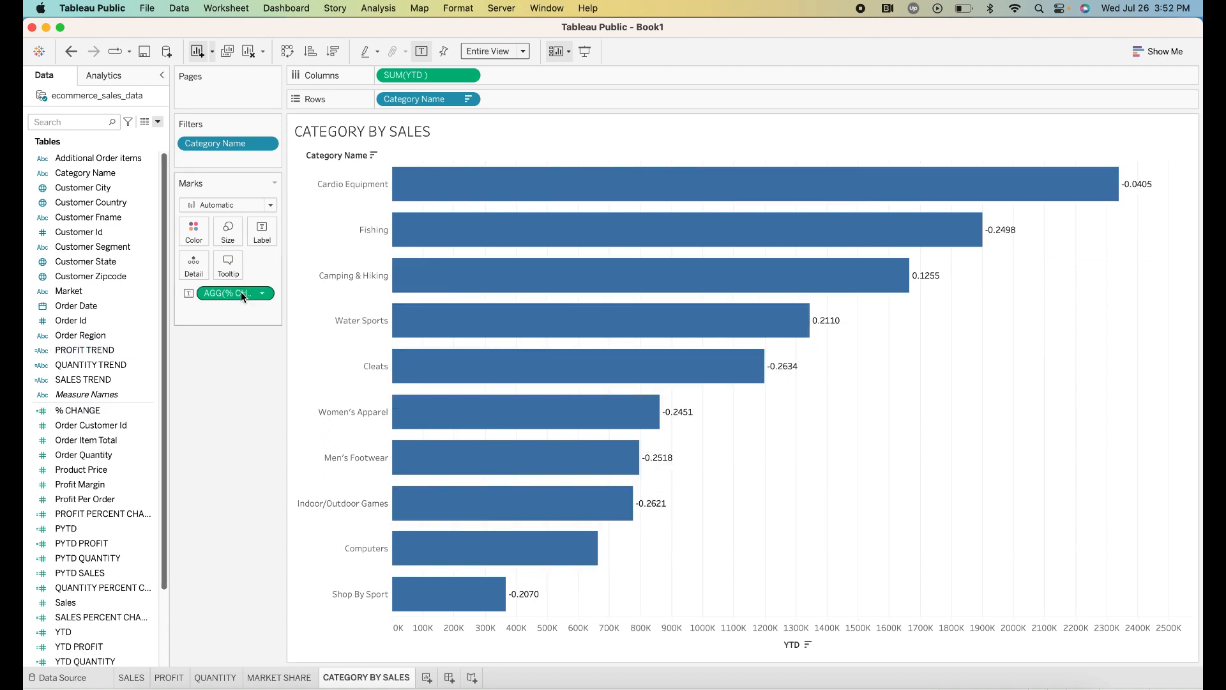
- Format the % CHANGE bar labels as percentages with 0 decimal places
{"action": "left_click", "coordinate": [262, 294]}
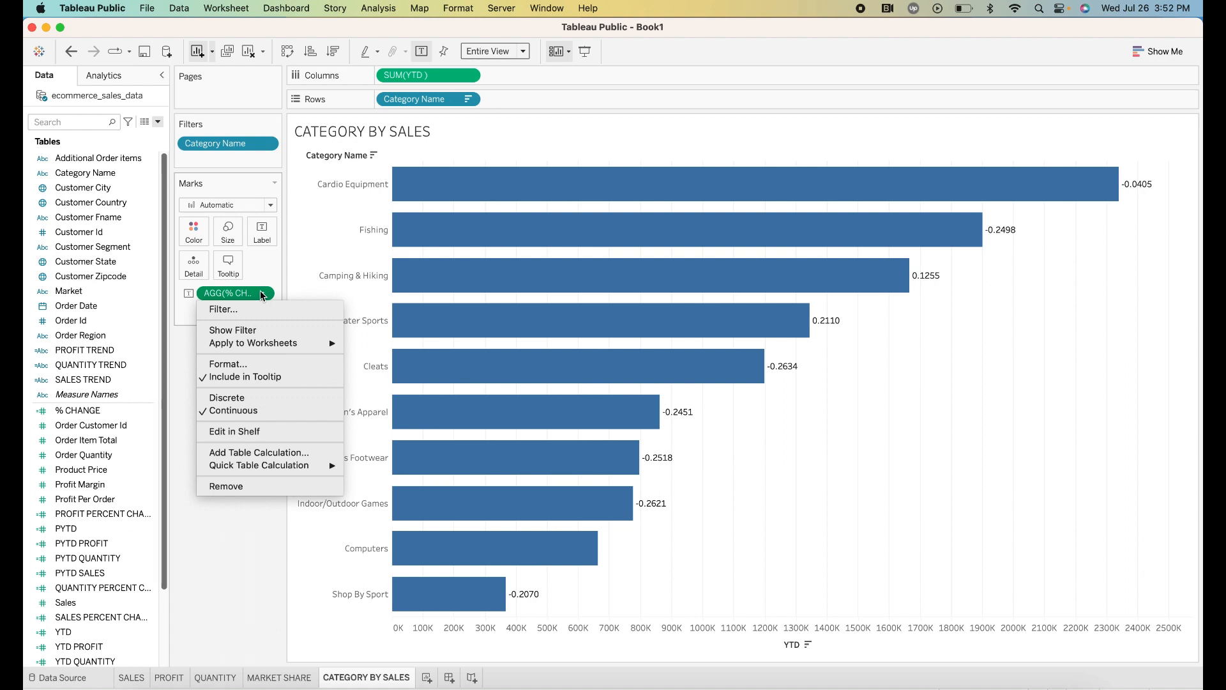
{"action": "left_click", "coordinate": [226, 365]}
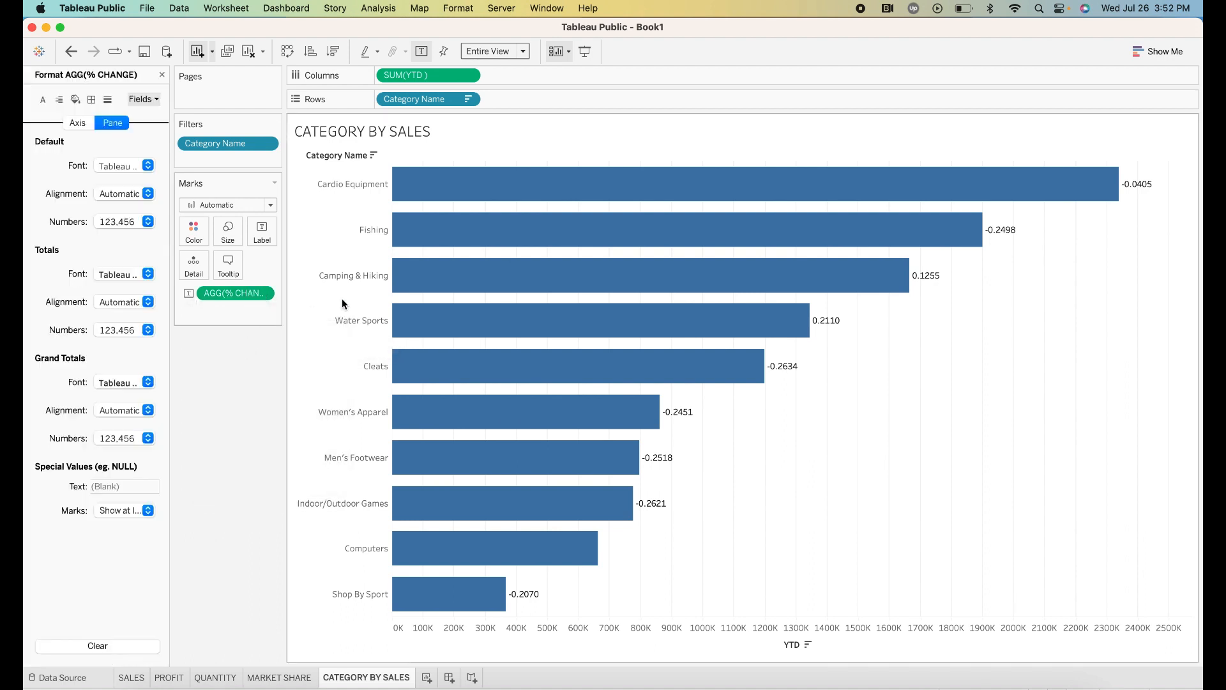
{"action": "left_click", "coordinate": [147, 222]}
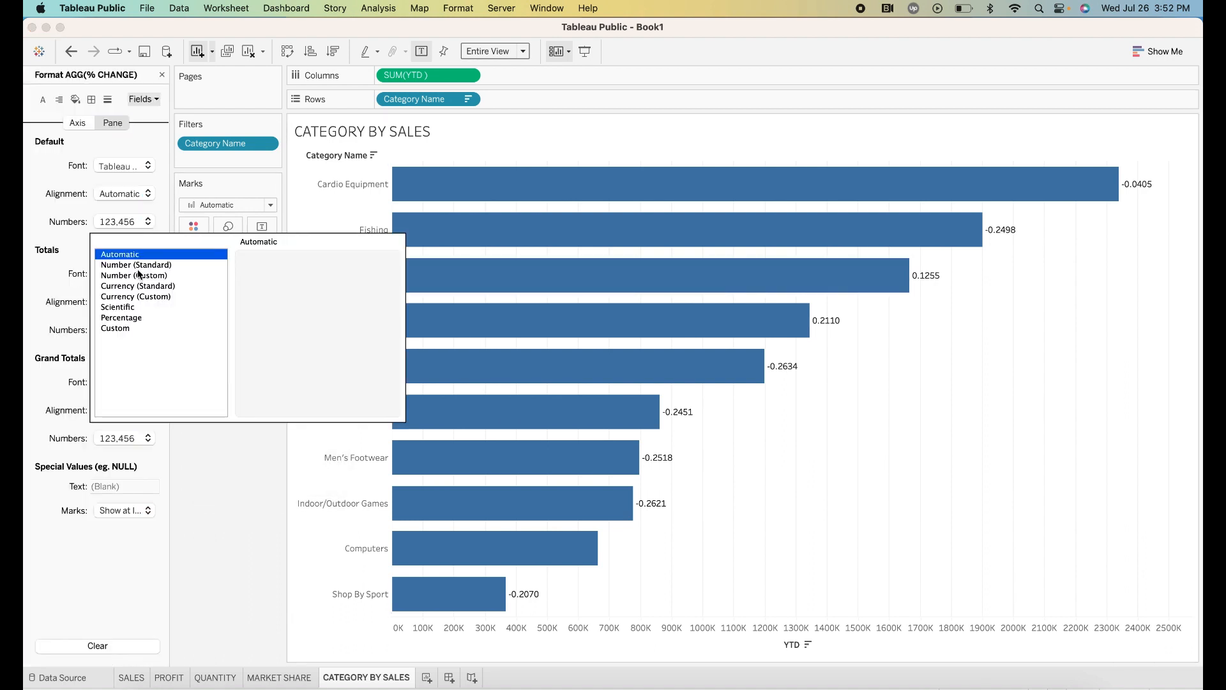
{"action": "left_click", "coordinate": [127, 318]}
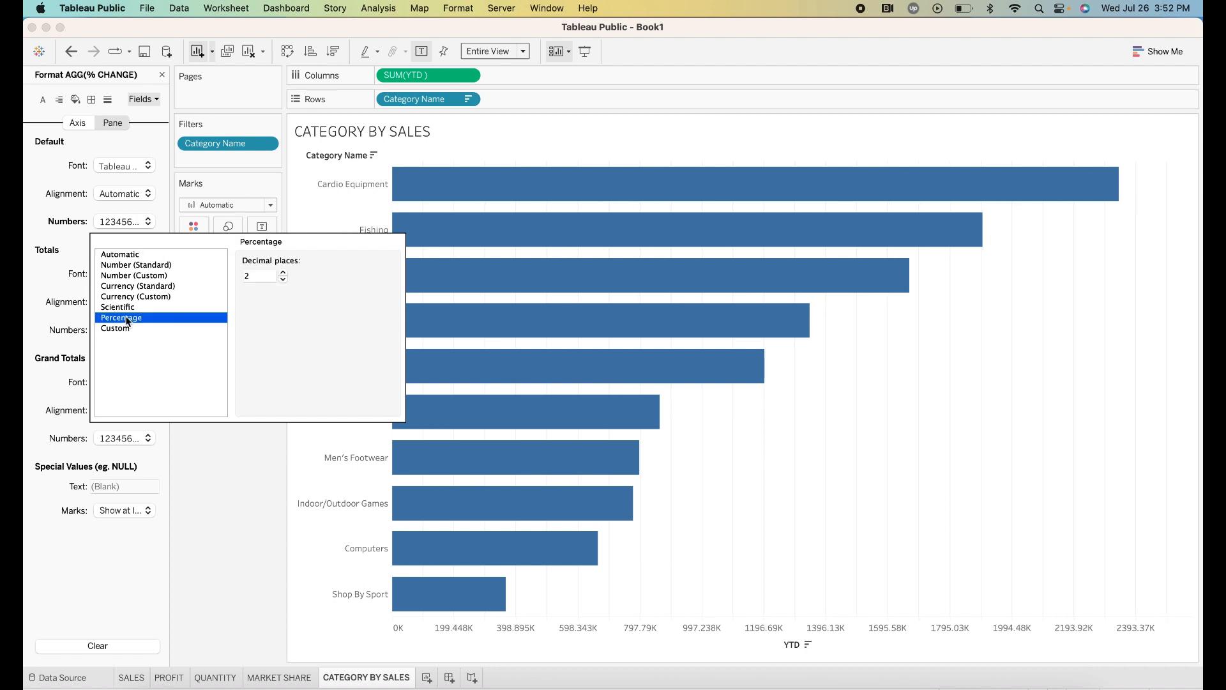
{"action": "left_click", "coordinate": [283, 280]}
{"action": "left_click", "coordinate": [283, 279]}
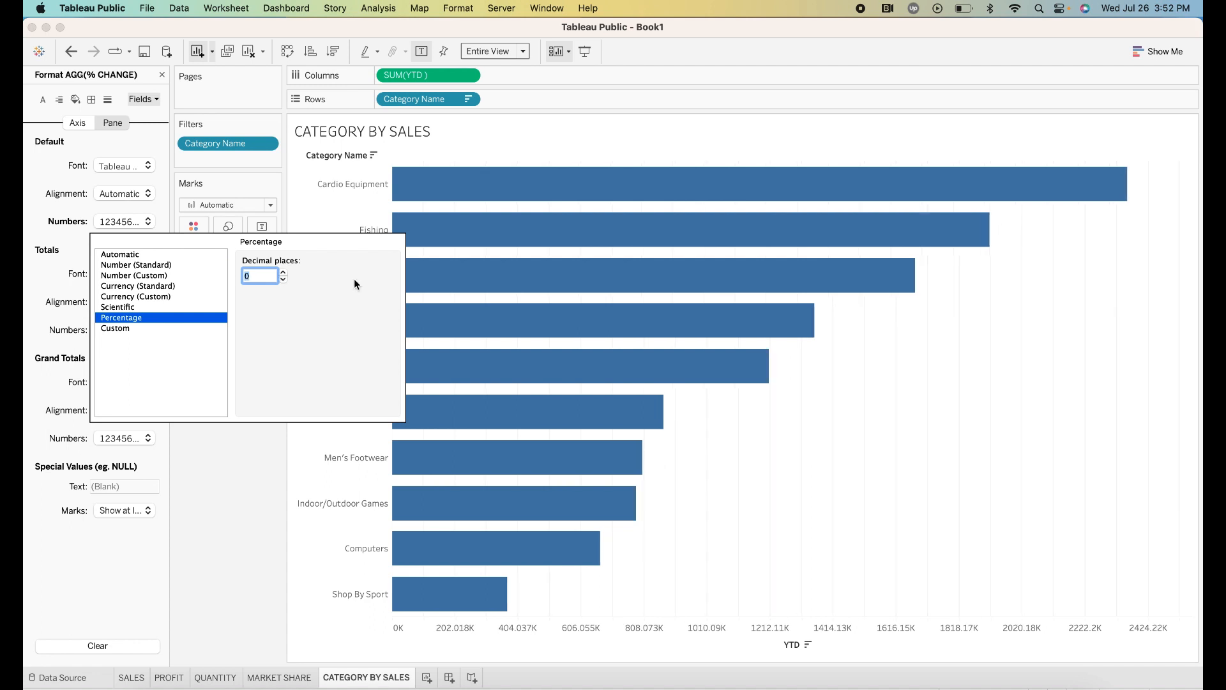
{"action": "left_click", "coordinate": [293, 356]}
{"action": "left_click", "coordinate": [229, 487]}
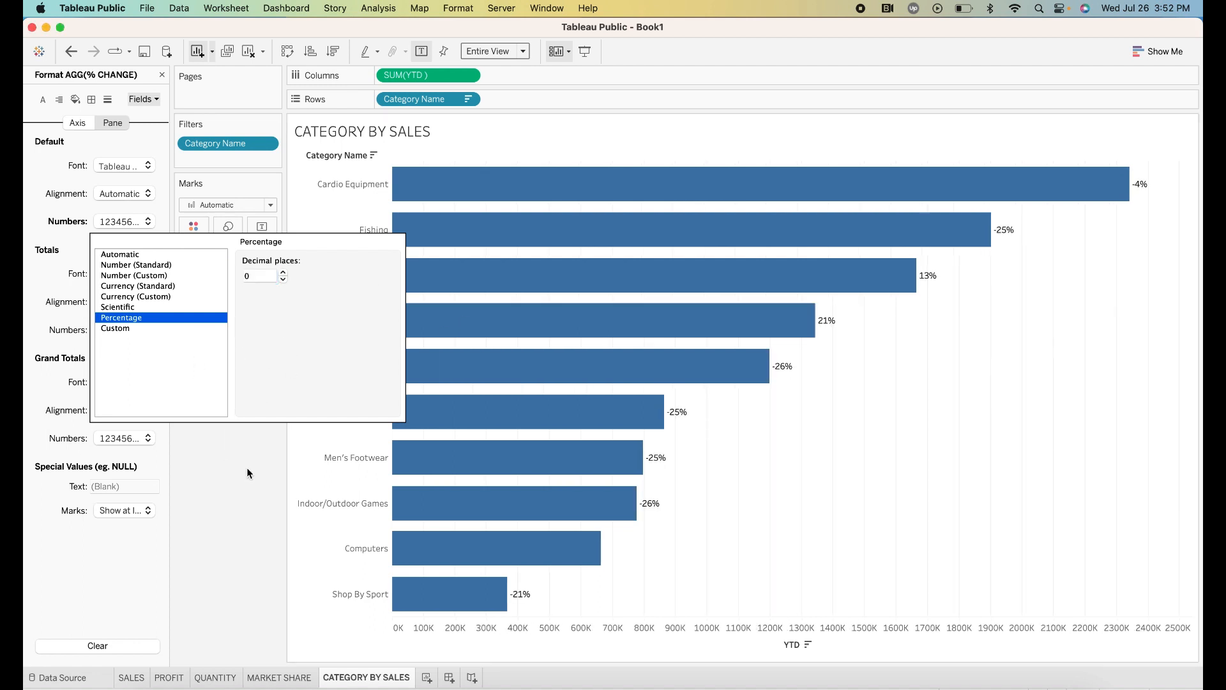
{"action": "left_click", "coordinate": [162, 74]}
- Start a new calculated field and name it SALES PERFORMANCE
{"action": "mouse_move", "coordinate": [623, 381]}
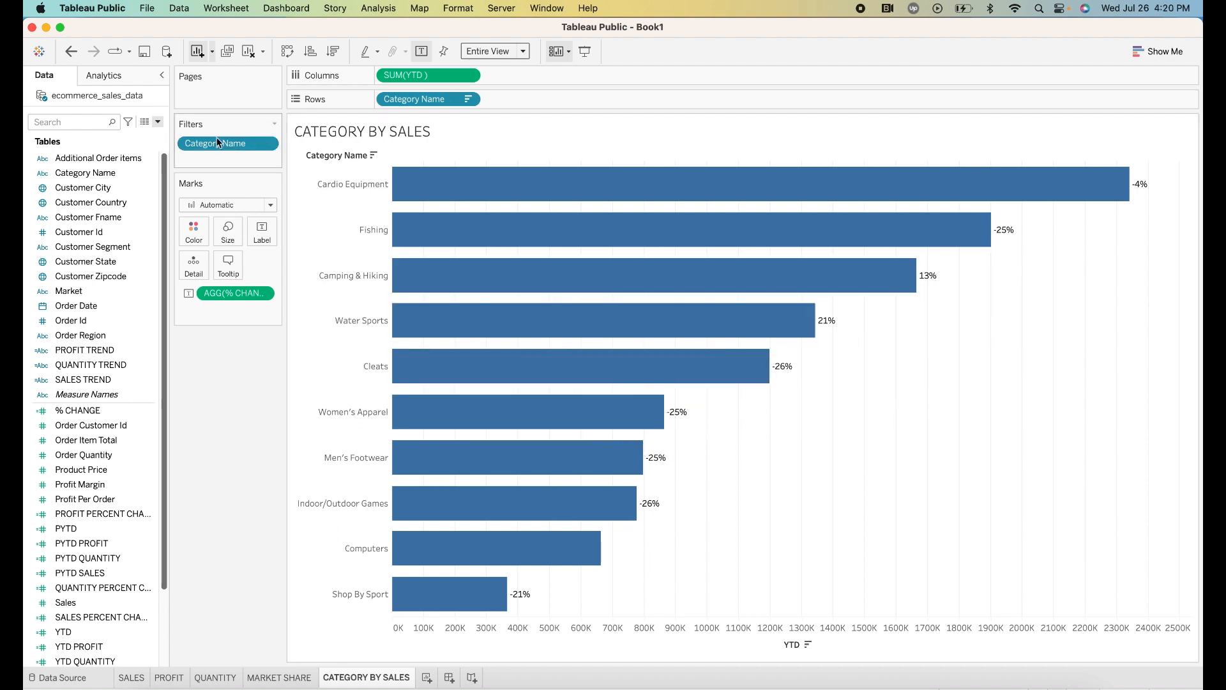
{"action": "left_click", "coordinate": [159, 122]}
{"action": "left_click", "coordinate": [90, 136]}
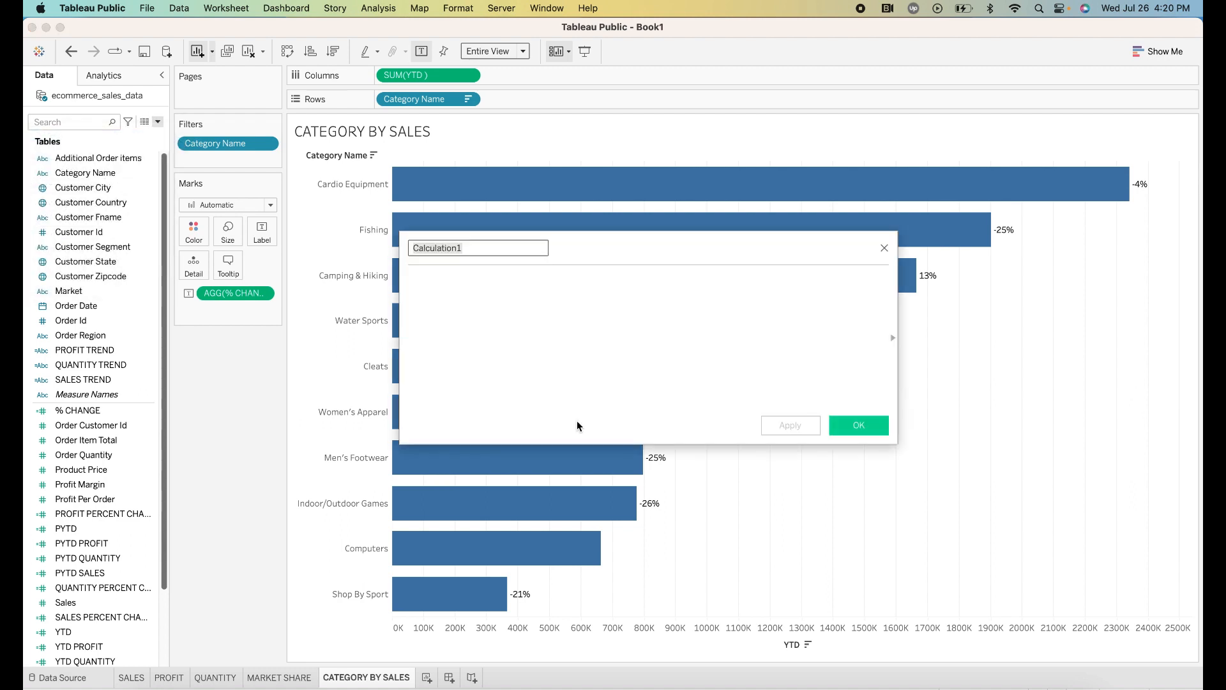
{"action": "type", "text": "sa"}
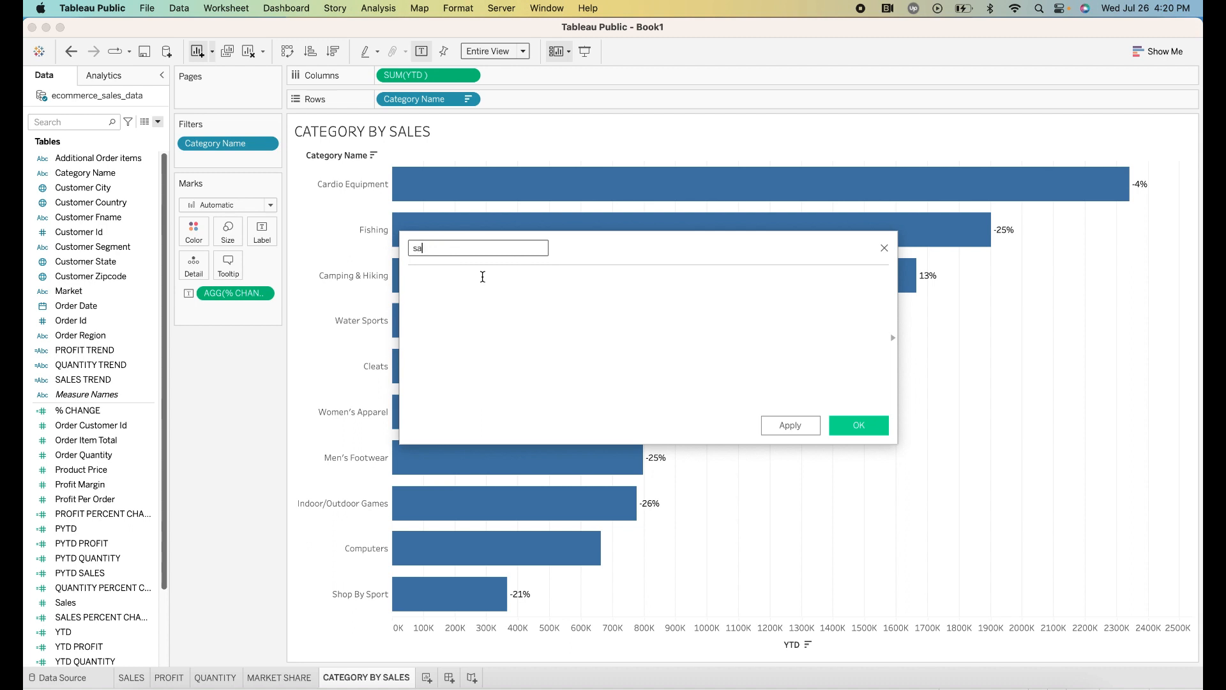
{"action": "key", "text": "BackSpace"}
{"action": "key", "text": "BackSpace"}
{"action": "type", "text": "SALES PERFORMANCE"}
{"action": "left_click", "coordinate": [483, 276]}
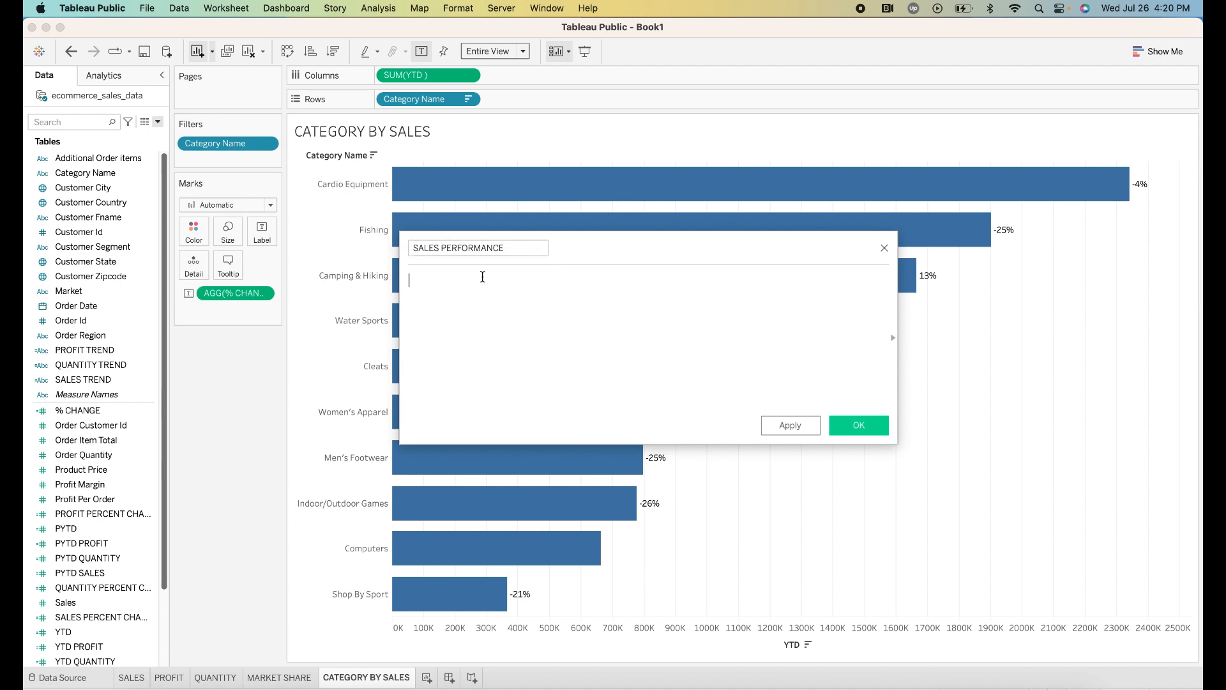
- Enter the condition IF SUM([YTD ])-SUM([PYTD])>0 in the SALES PERFORMANCE formula
{"action": "type", "text": "IF "}
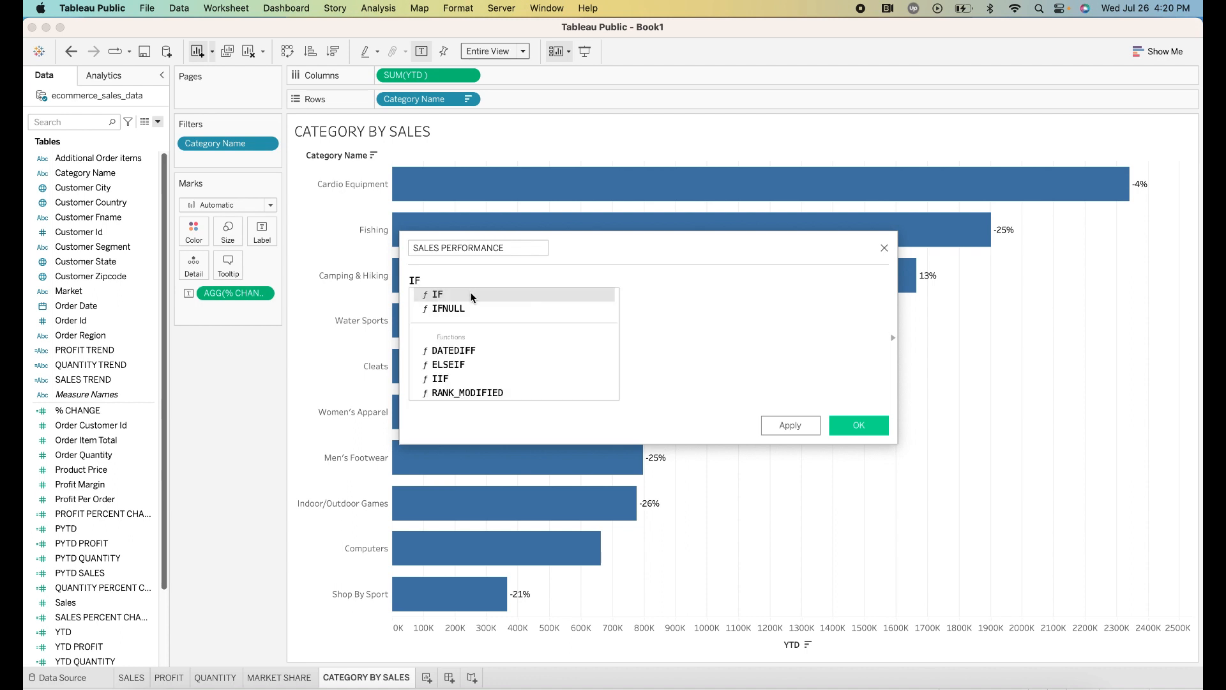
{"action": "type", "text": "SUM"}
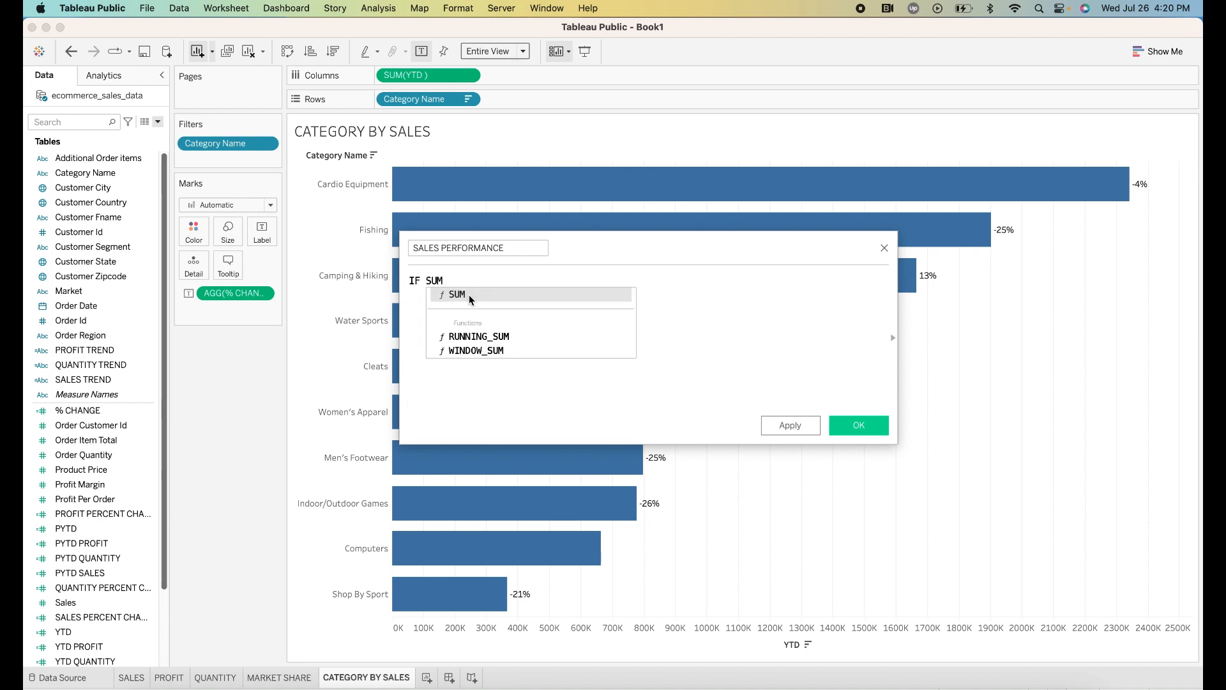
{"action": "key", "text": "Return"}
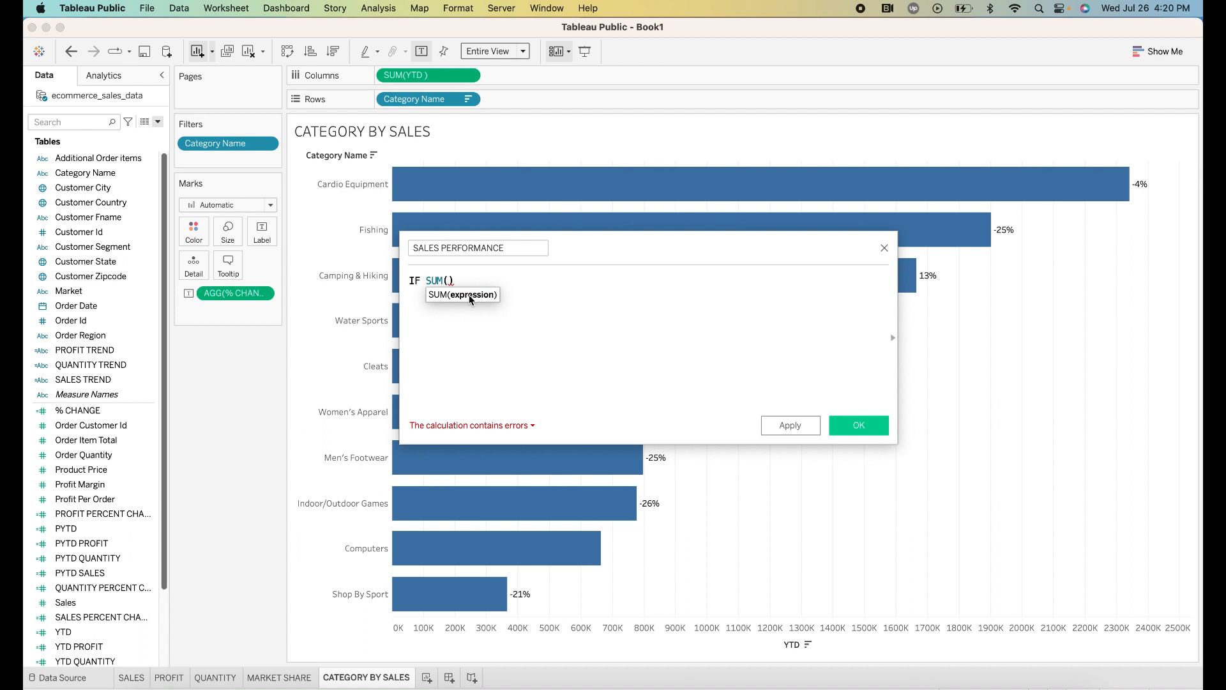
{"action": "type", "text": "YTD"}
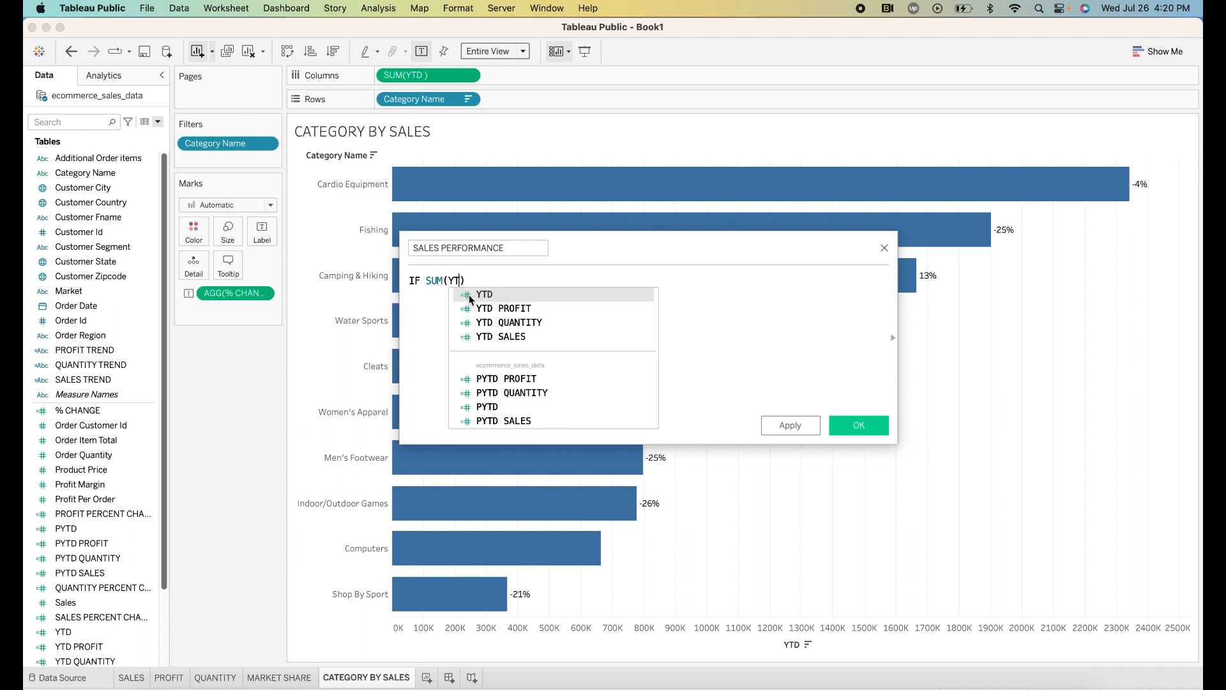
{"action": "key", "text": "Return"}
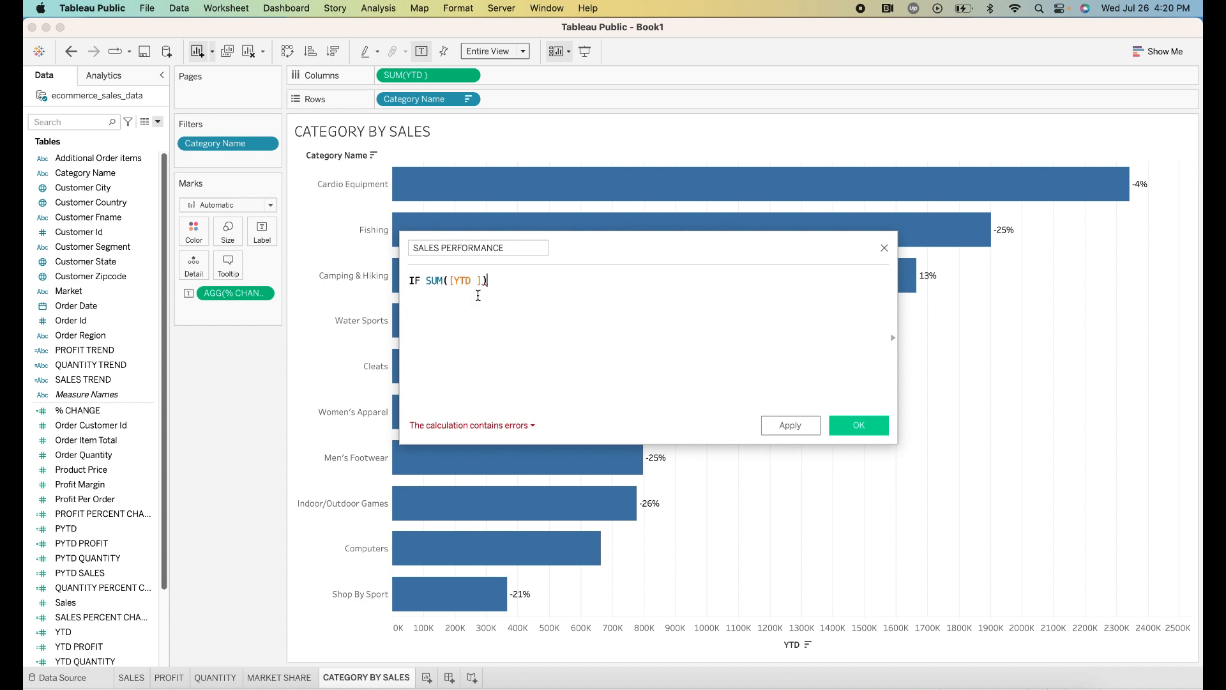
{"action": "type", "text": "-"}
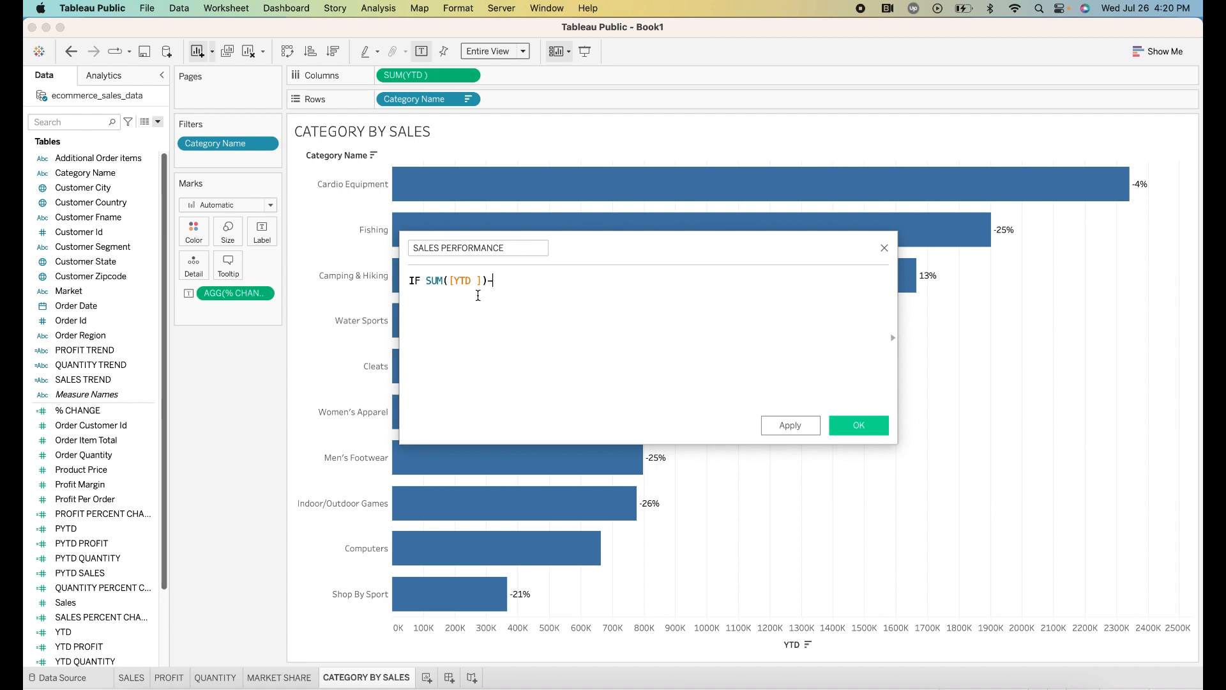
{"action": "type", "text": "SUM("}
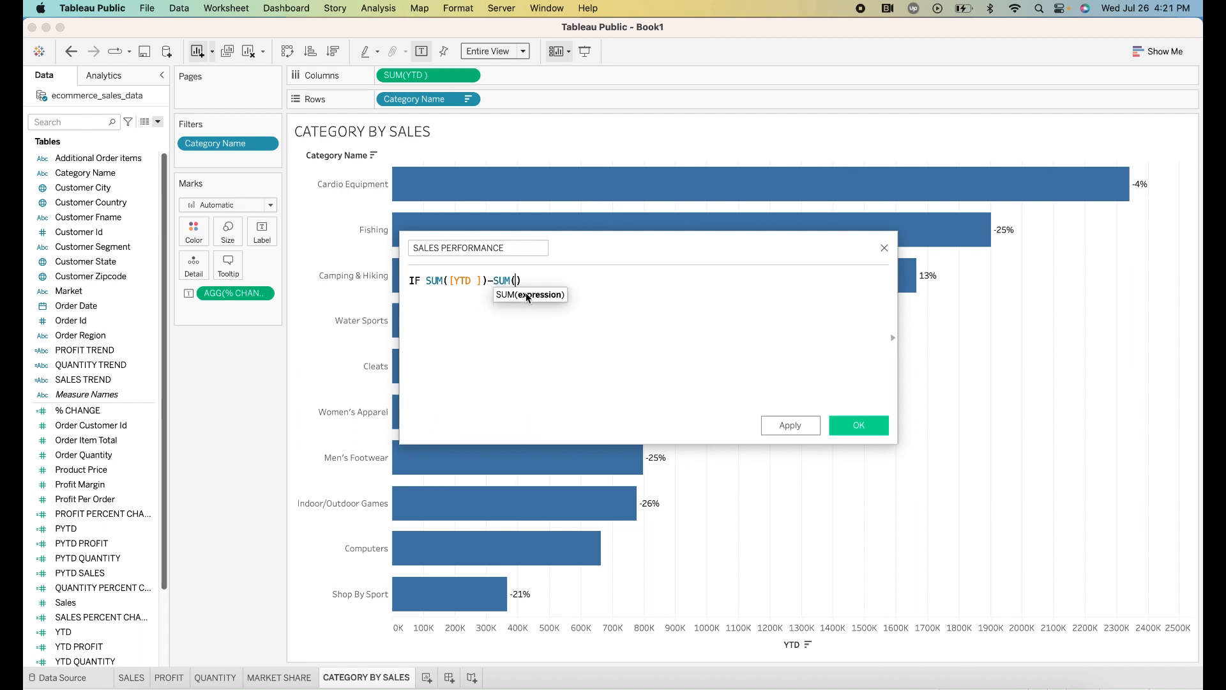
{"action": "left_click", "coordinate": [528, 295]}
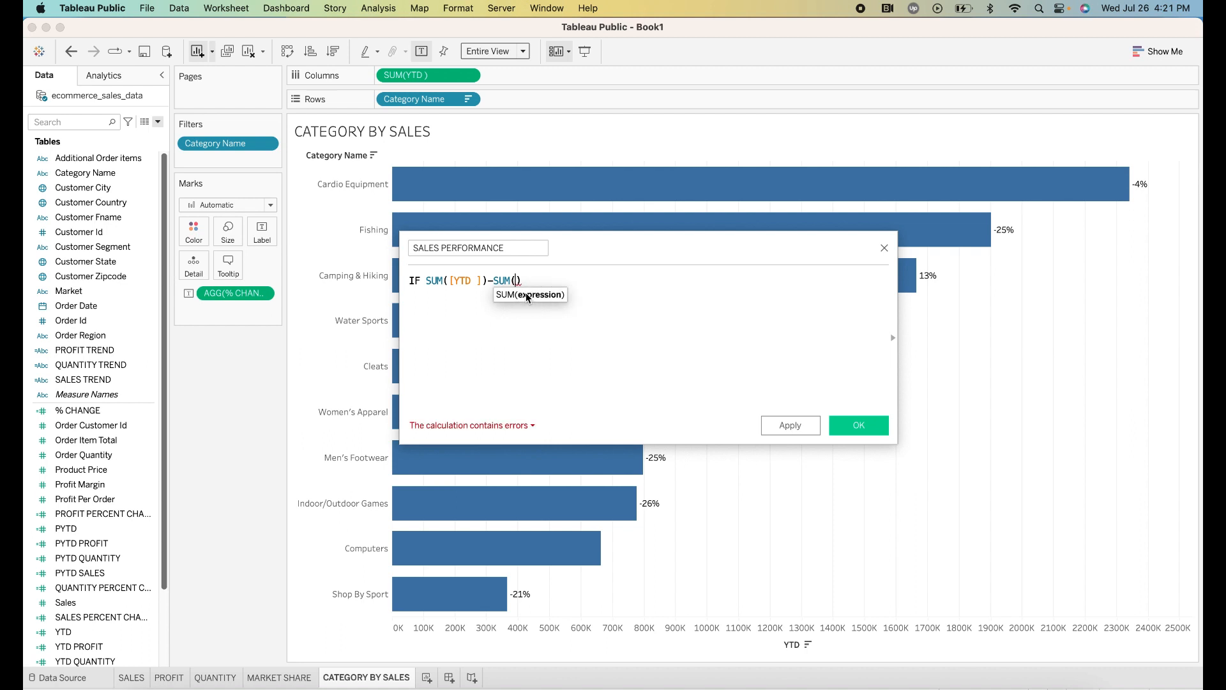
{"action": "type", "text": "PY"}
{"action": "left_click", "coordinate": [550, 293]}
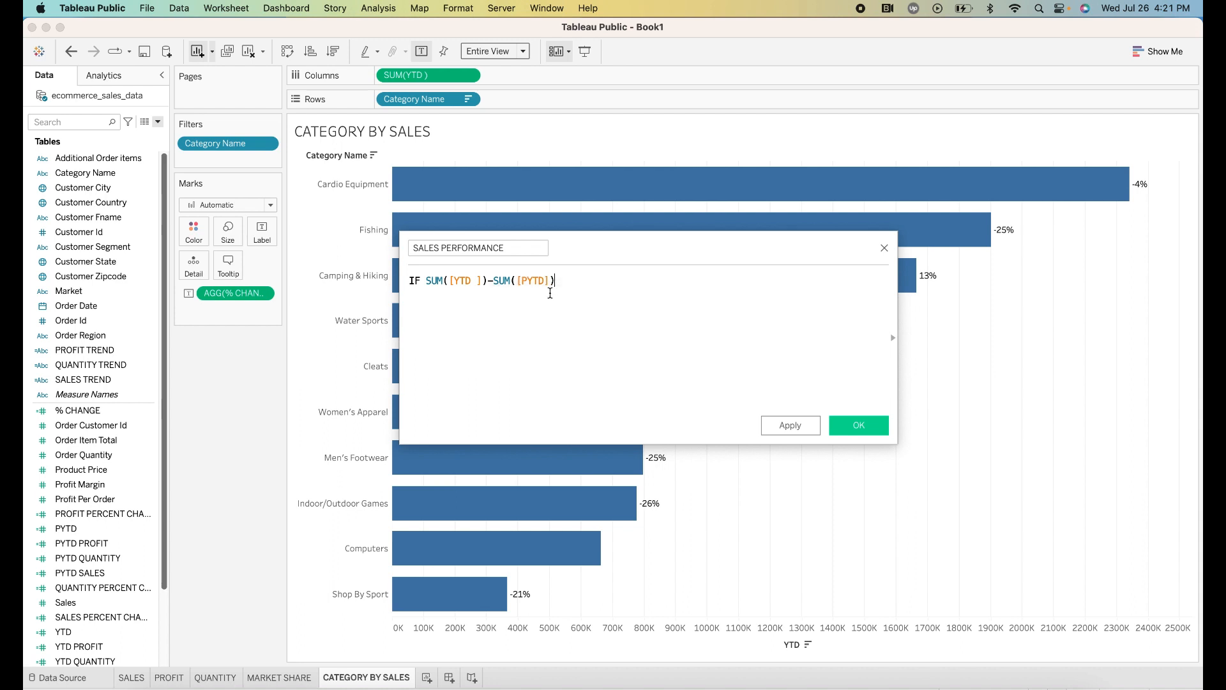
{"action": "type", "text": ">0"}
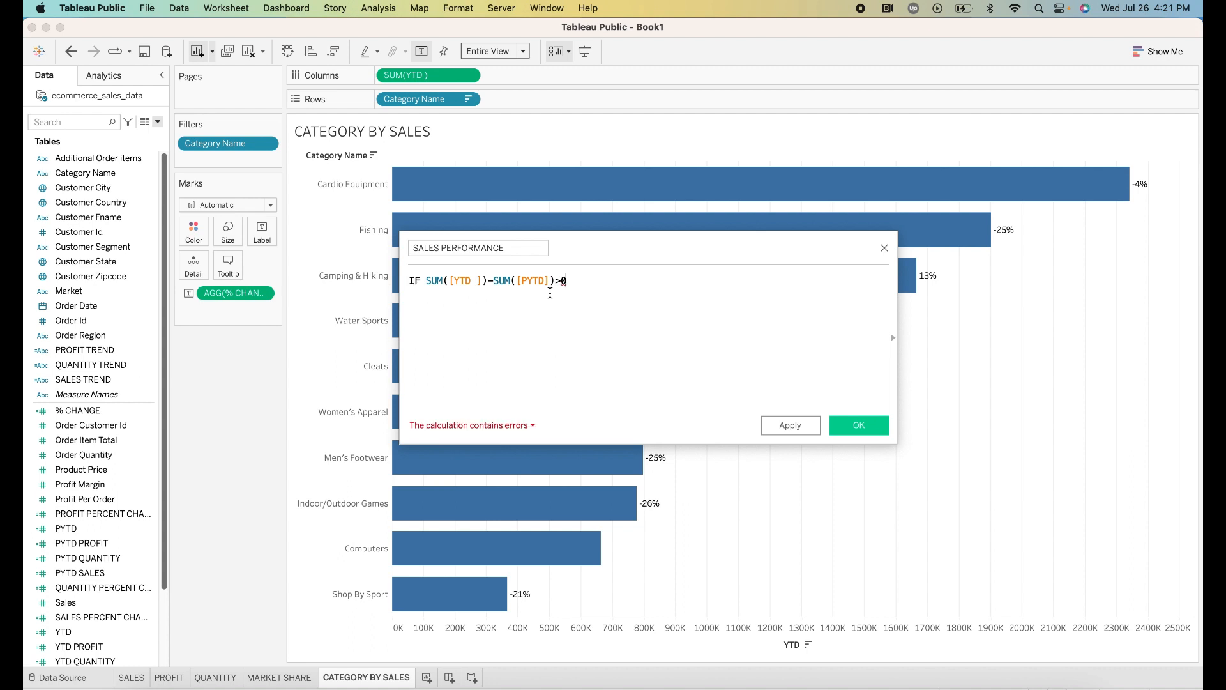
- Add the result THEN 'SALES INCREASE' to the condition in the SALES PERFORMANCE formula
{"action": "type", "text": " THEN"}
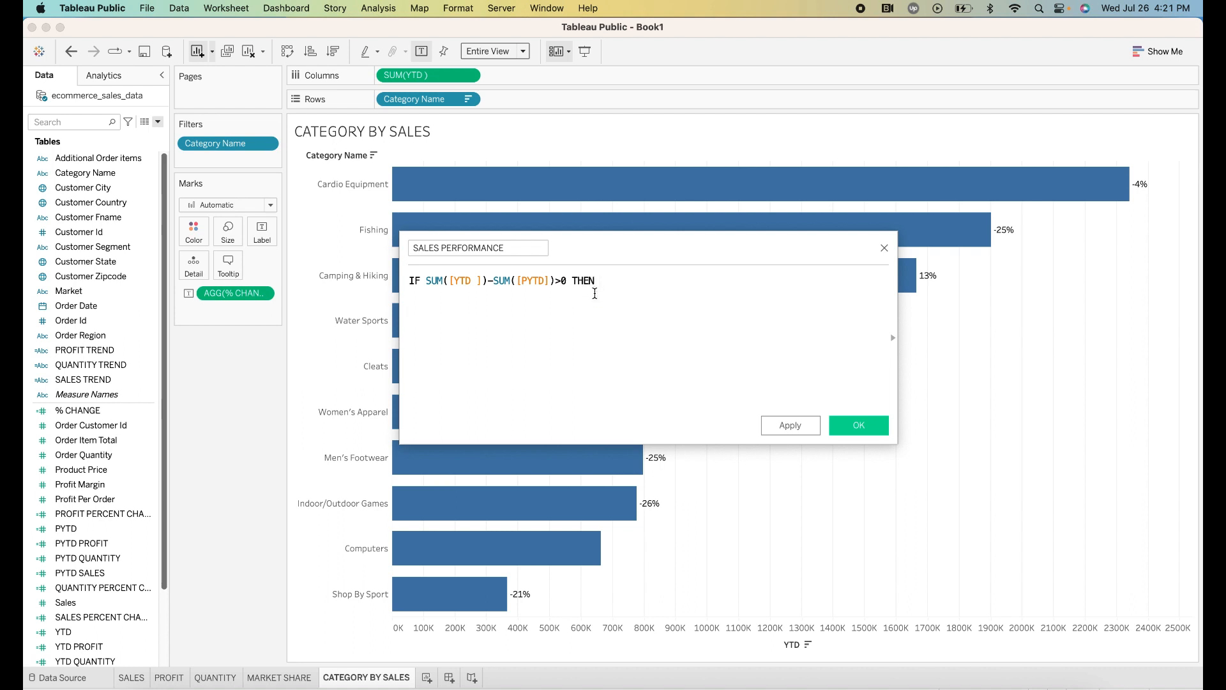
{"action": "type", "text": " ''"}
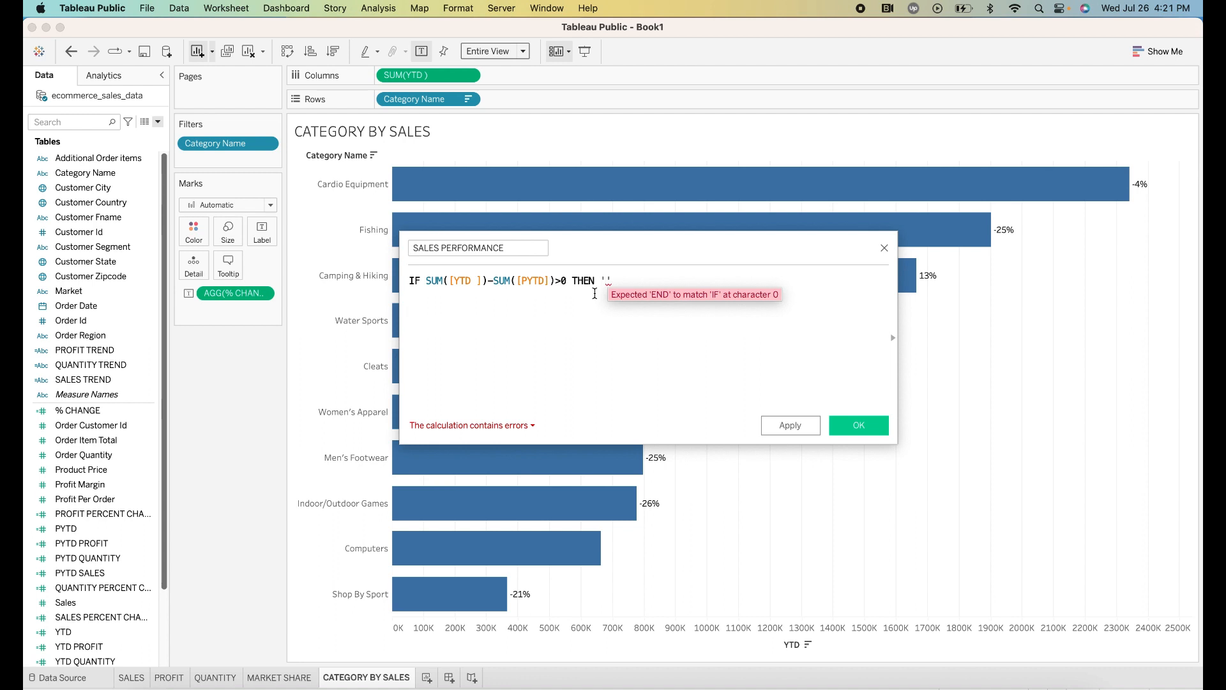
{"action": "type", "text": "SALES"}
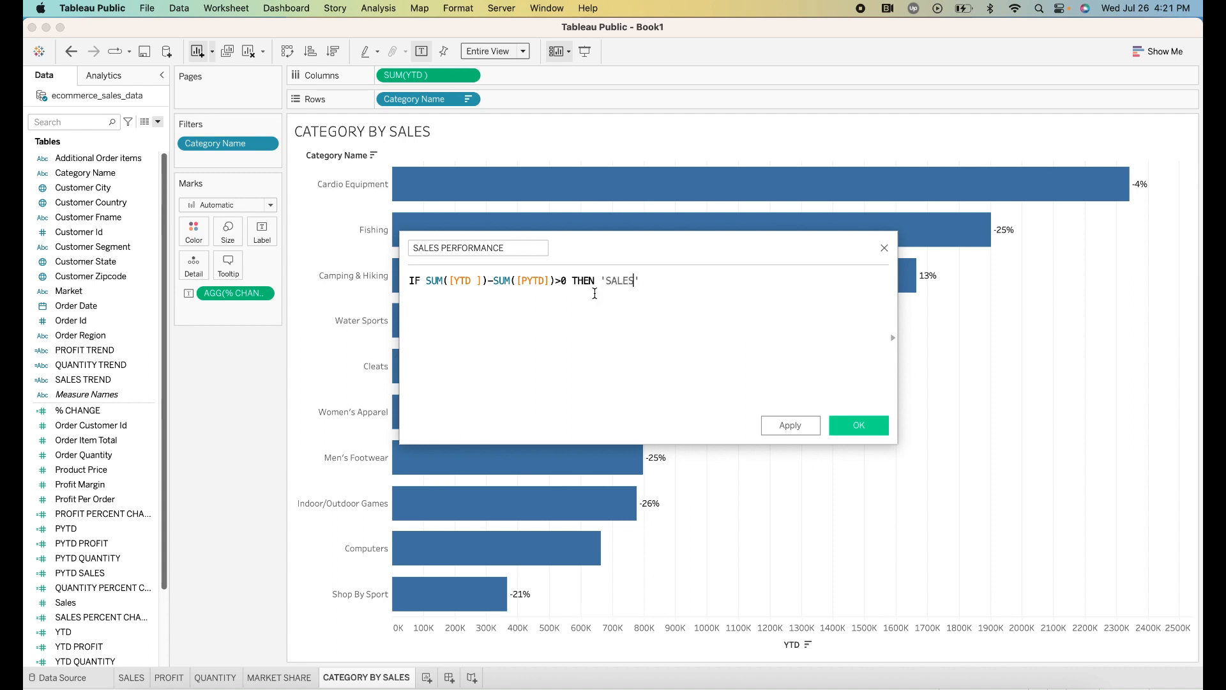
{"action": "type", "text": " INCREASE'"}
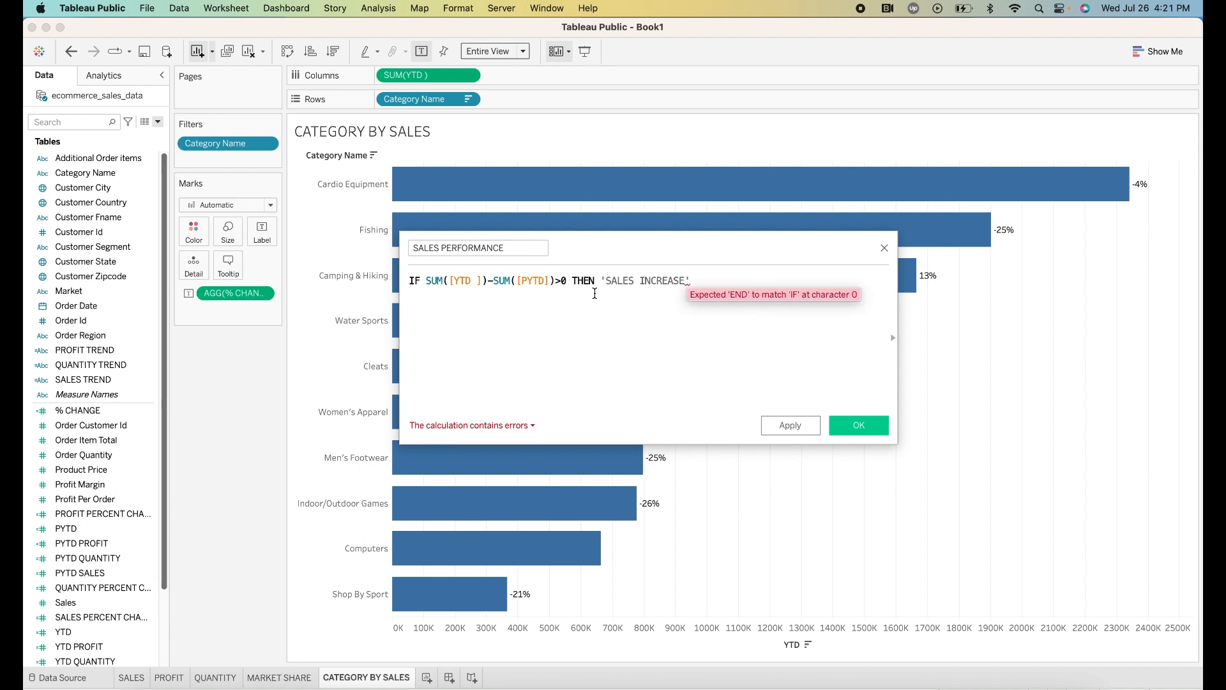
- Add the branch ELSEIF SUM([YTD ])-SUM([PYTD])<0 to the SALES PERFORMANCE formula, reusing the first condition
{"action": "type", "text": " ELS"}
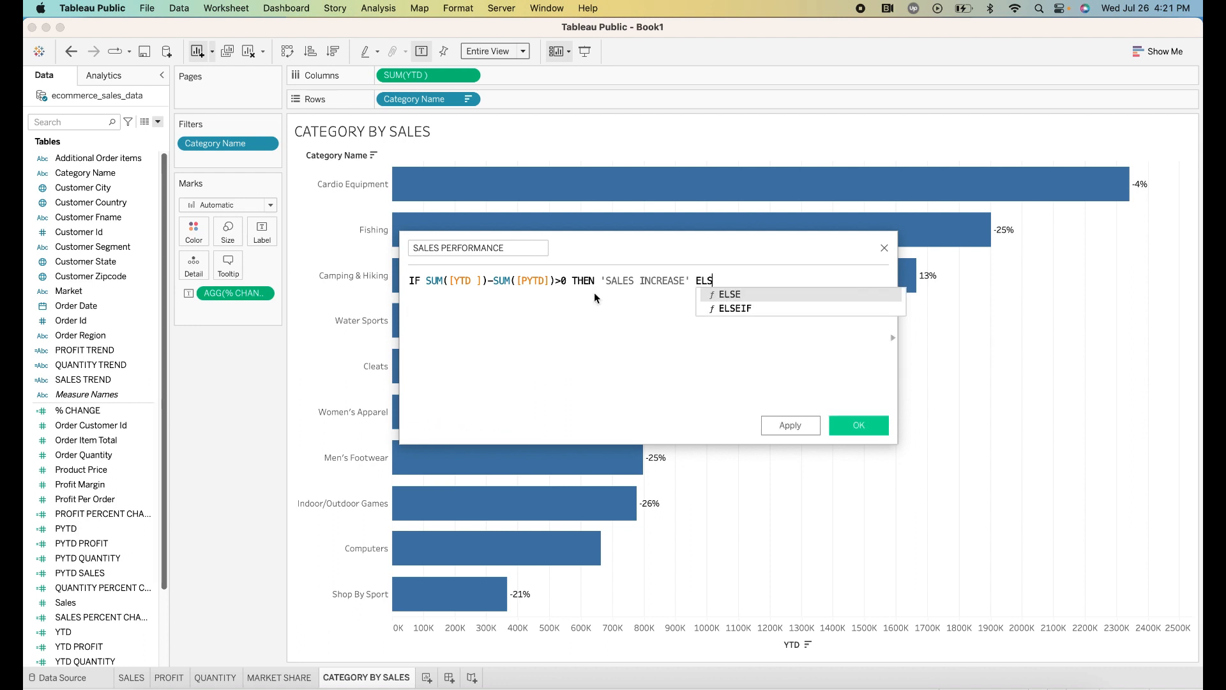
{"action": "left_click", "coordinate": [722, 307]}
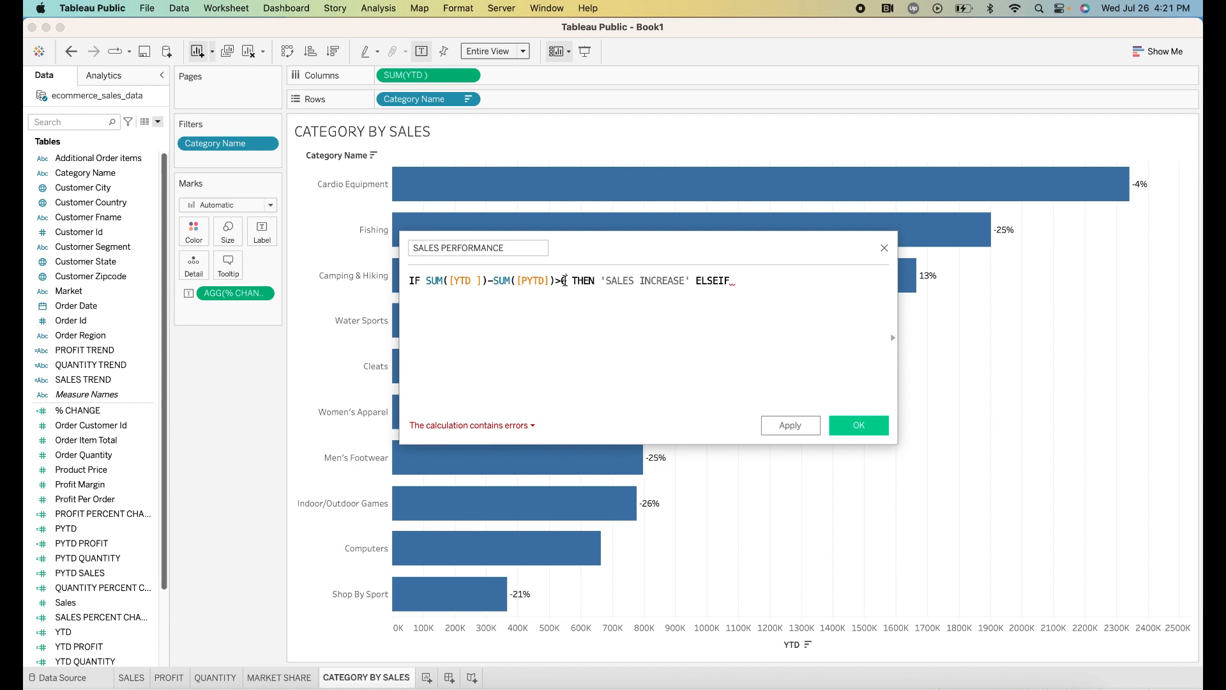
{"action": "left_click_drag", "start_coordinate": [565, 281], "coordinate": [426, 281]}
{"action": "key", "text": "super+c"}
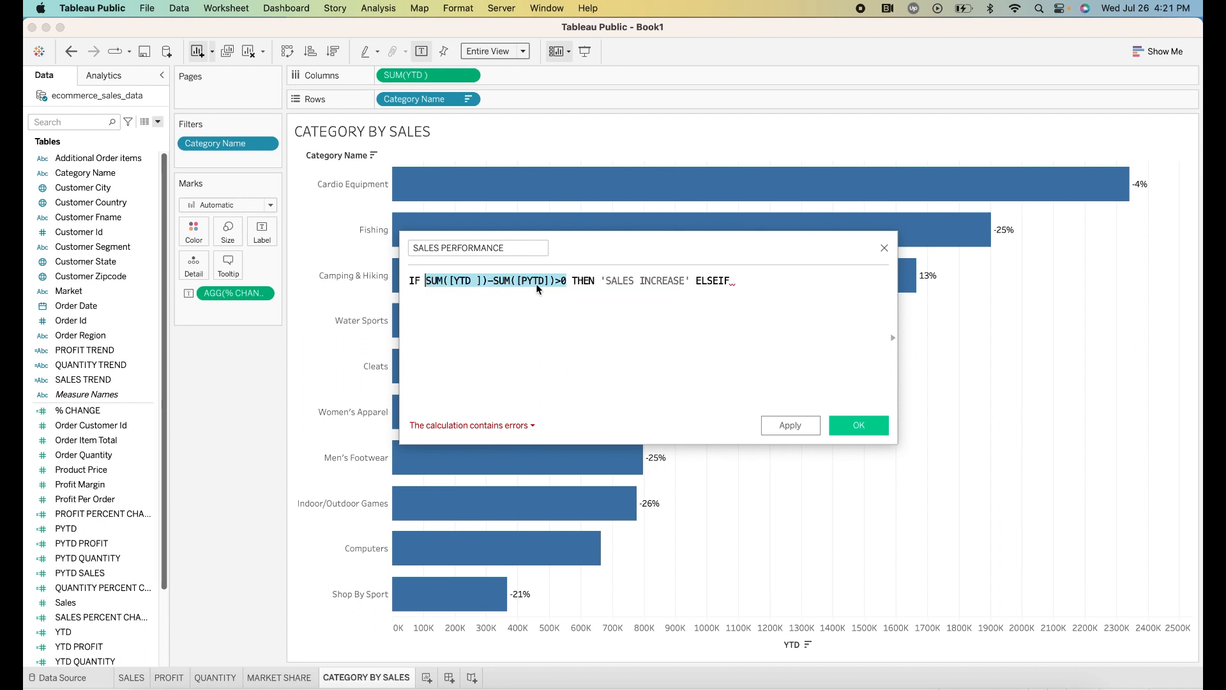
{"action": "left_click", "coordinate": [737, 280]}
{"action": "key", "text": "super+v"}
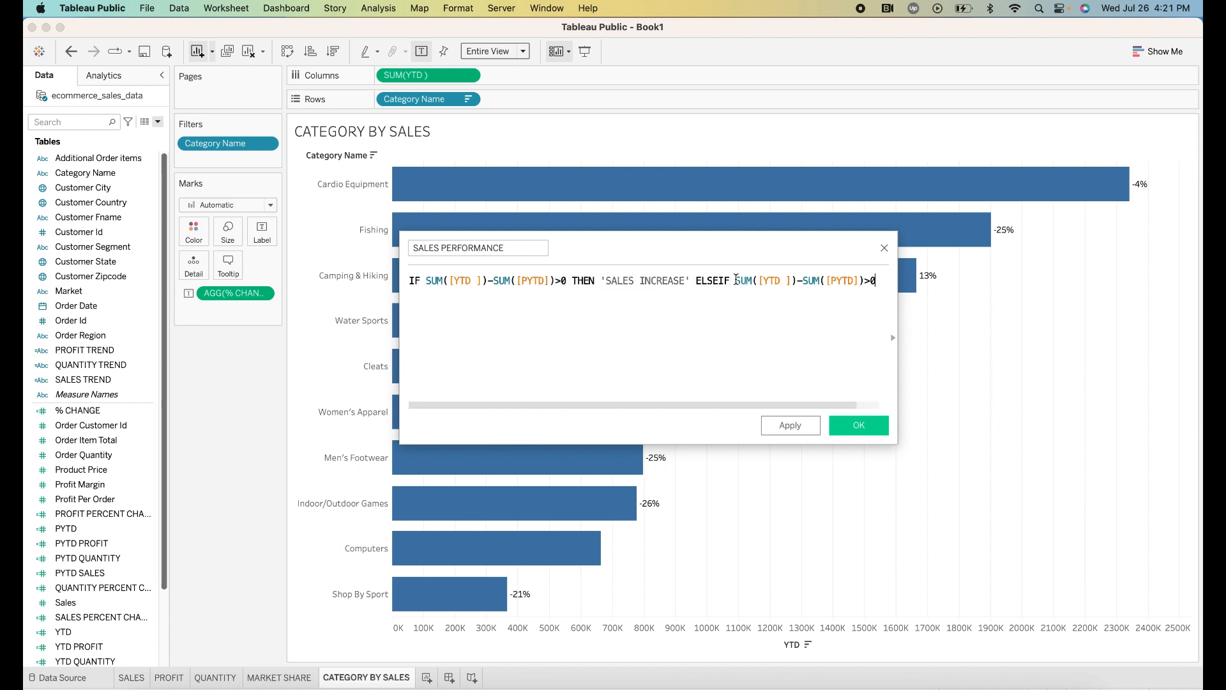
{"action": "key", "text": "Left"}
{"action": "key", "text": "BackSpace"}
{"action": "type", "text": "<"}
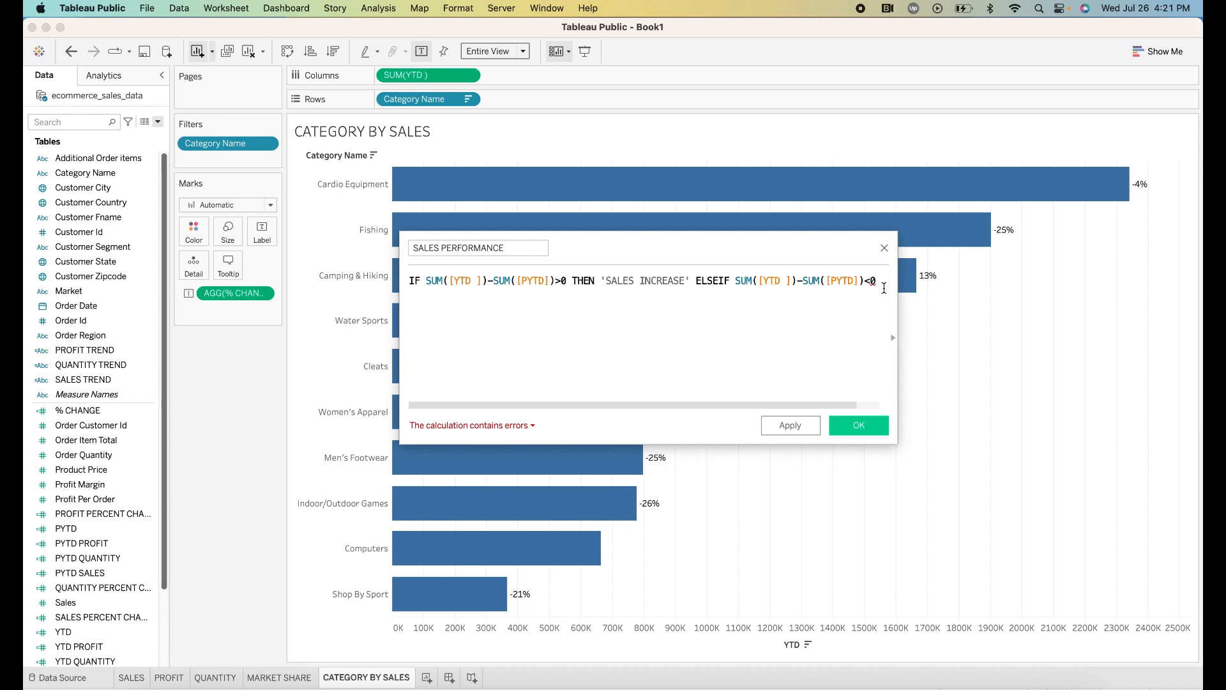
- Add the result THEN 'SALES DECREASE' to the ELSEIF branch of the SALES PERFORMANCE formula
{"action": "type", "text": "THEN"}
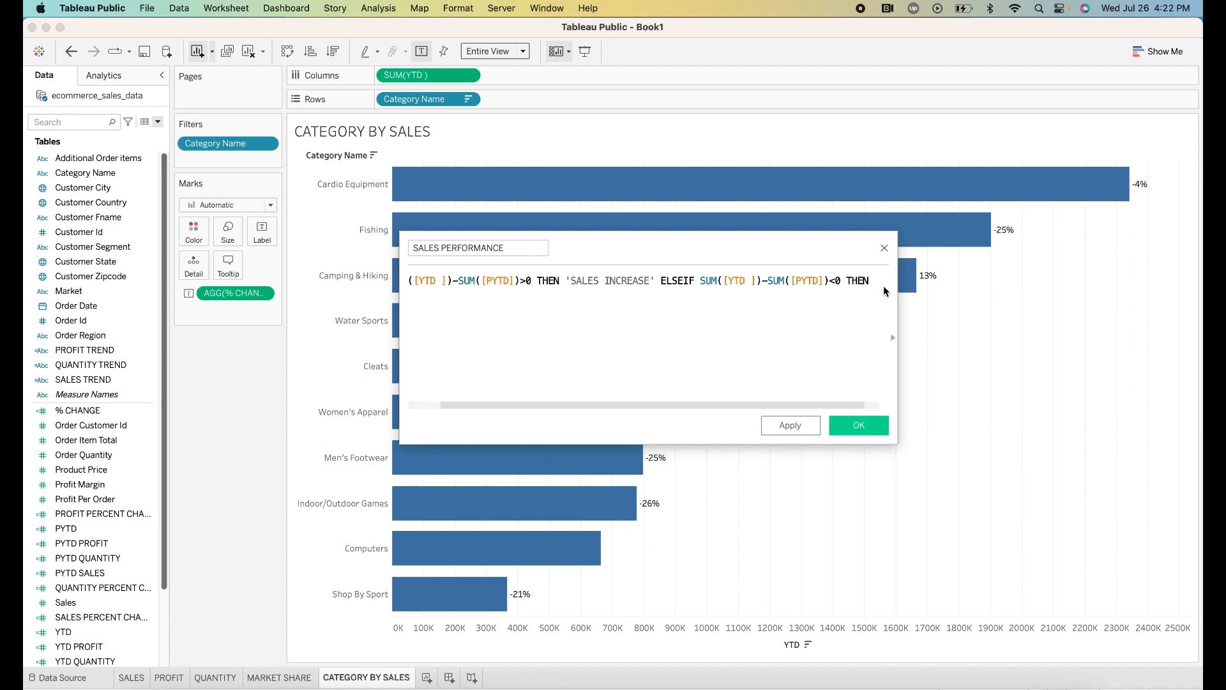
{"action": "type", "text": " ''"}
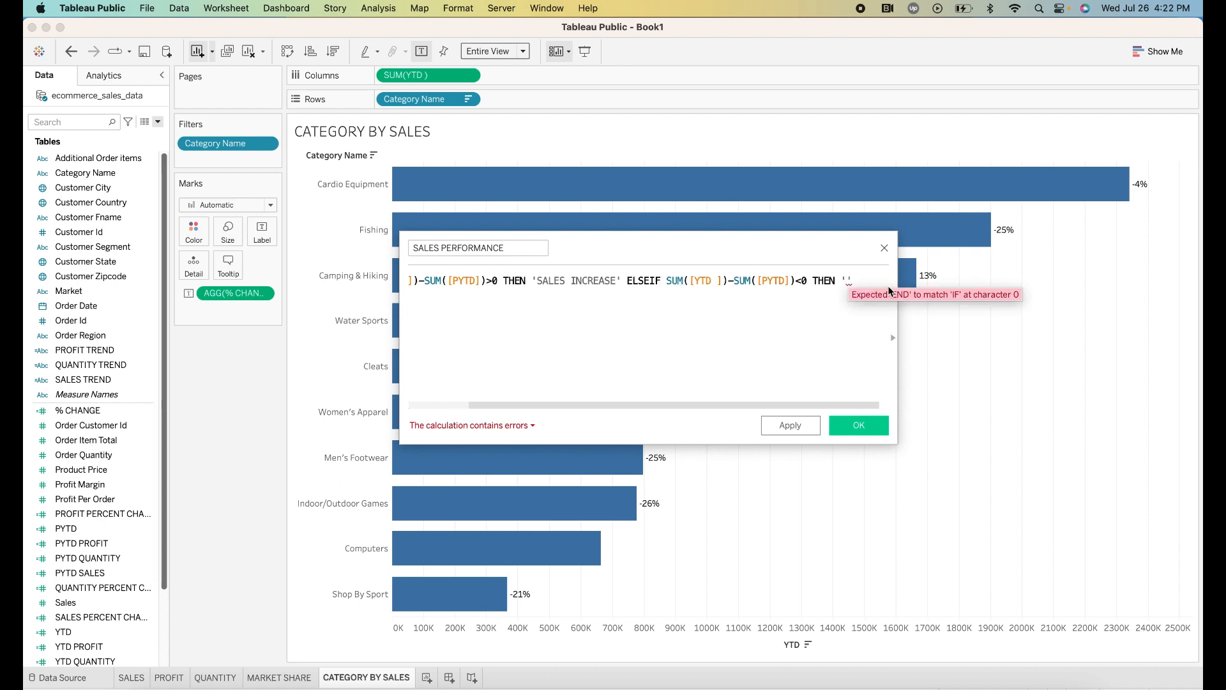
{"action": "type", "text": "SALES"}
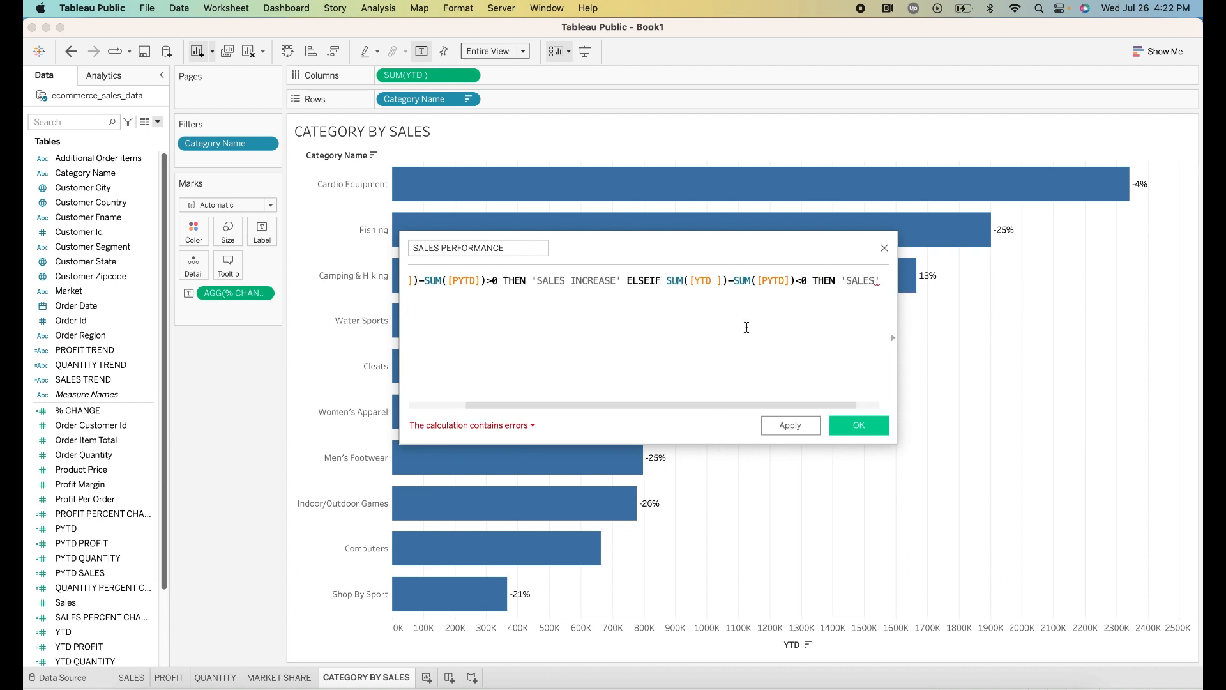
{"action": "type", "text": " DECREASE"}
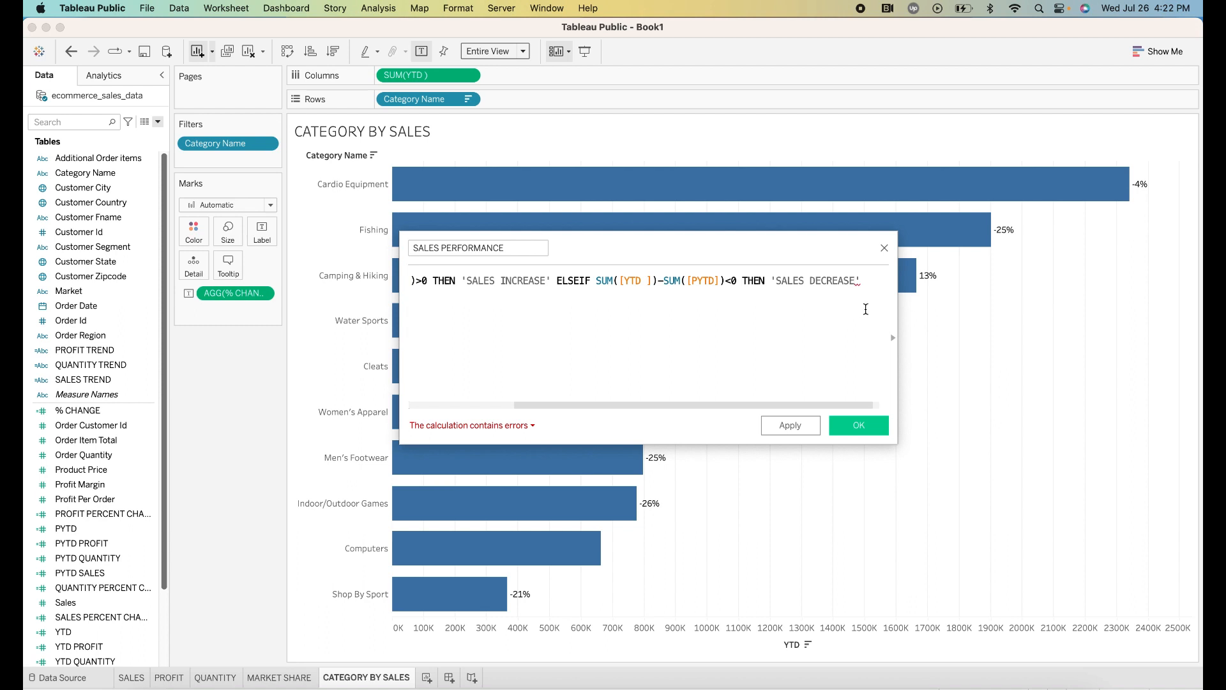
- Complete the SALES PERFORMANCE formula with ELSE 'NO SALES' END, check it, and save the calculated field
{"action": "type", "text": "ELSE"}
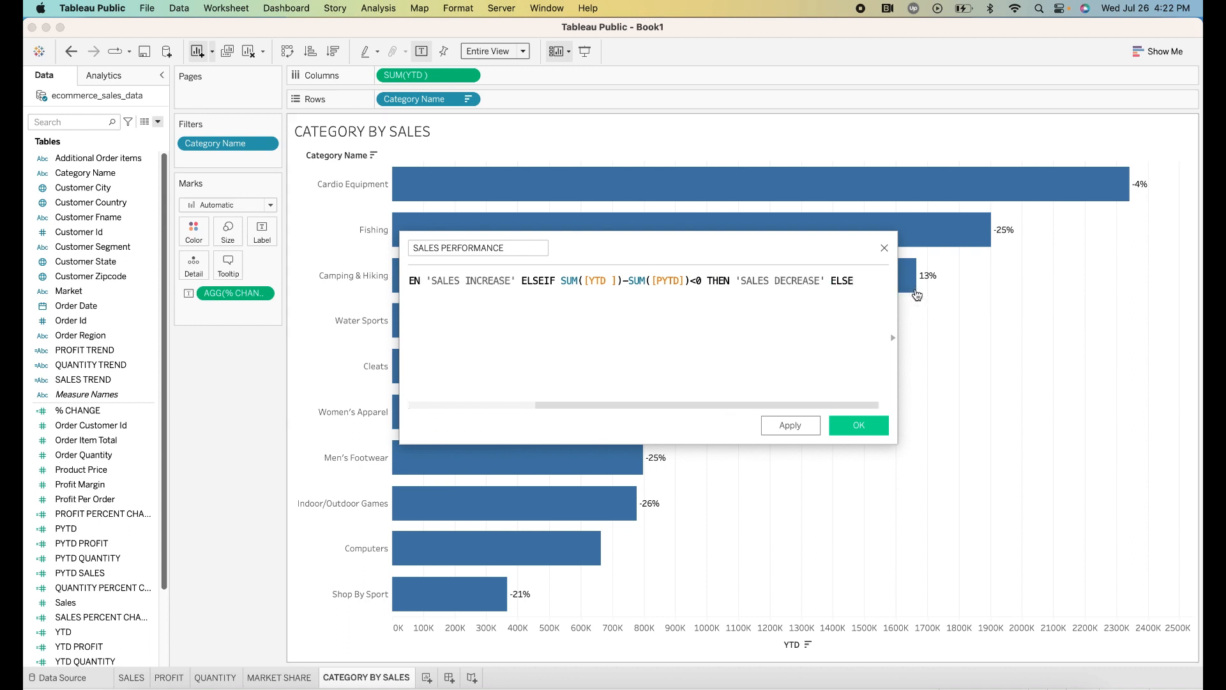
{"action": "type", "text": " ''"}
{"action": "key", "text": "Left"}
{"action": "type", "text": "NO SALES'"}
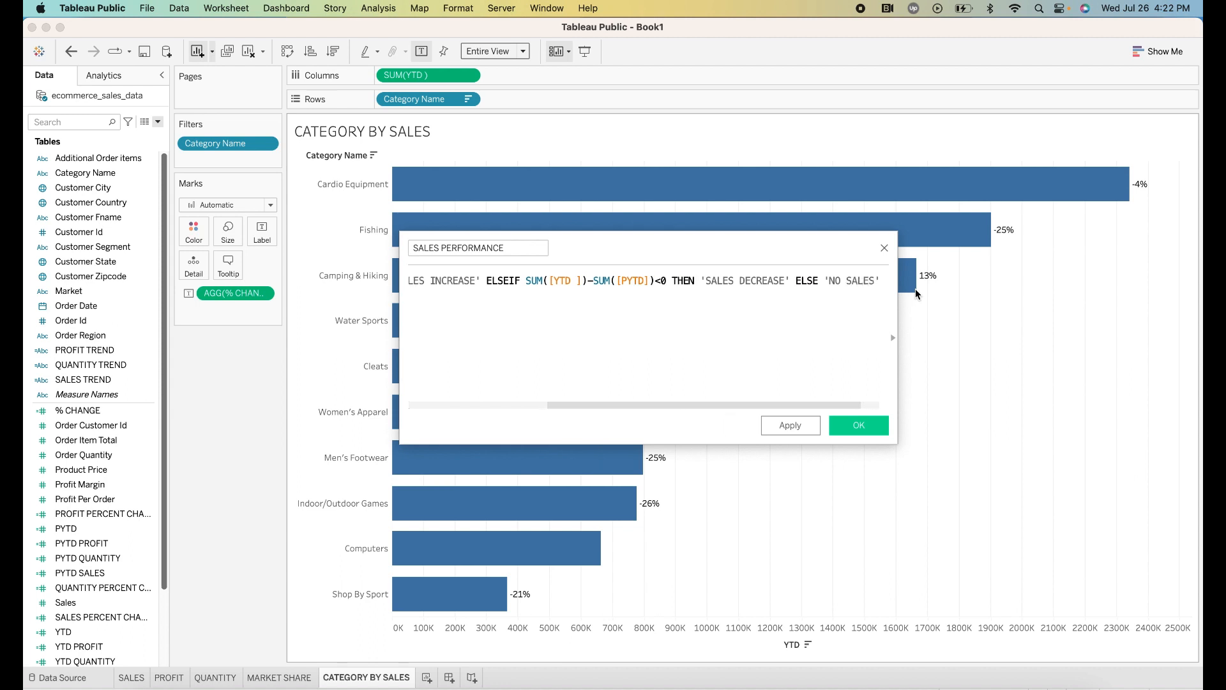
{"action": "type", "text": " EN"}
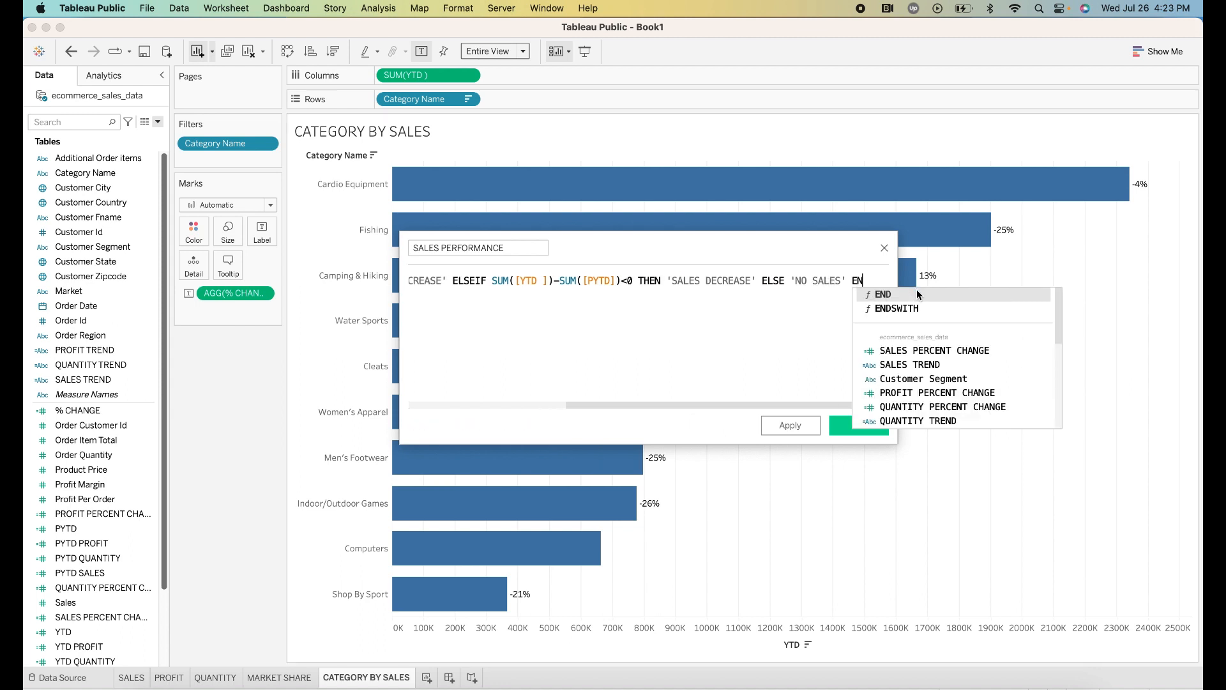
{"action": "left_click", "coordinate": [922, 297]}
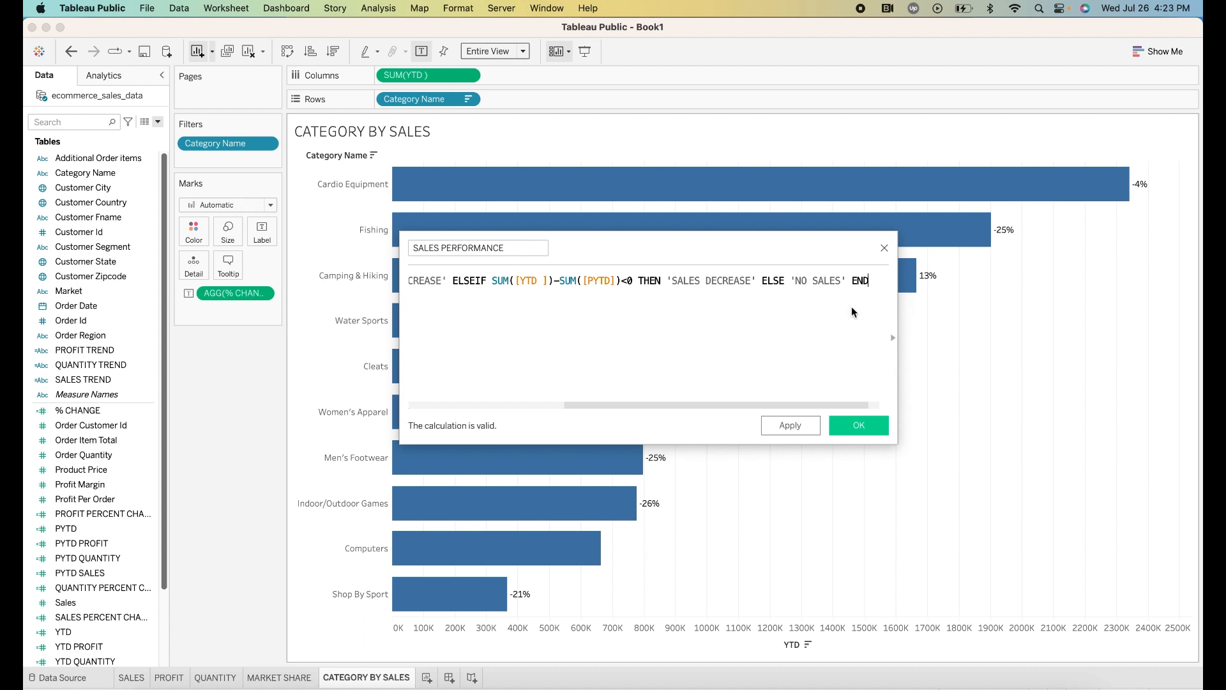
{"action": "left_click_drag", "start_coordinate": [616, 404], "coordinate": [428, 385]}
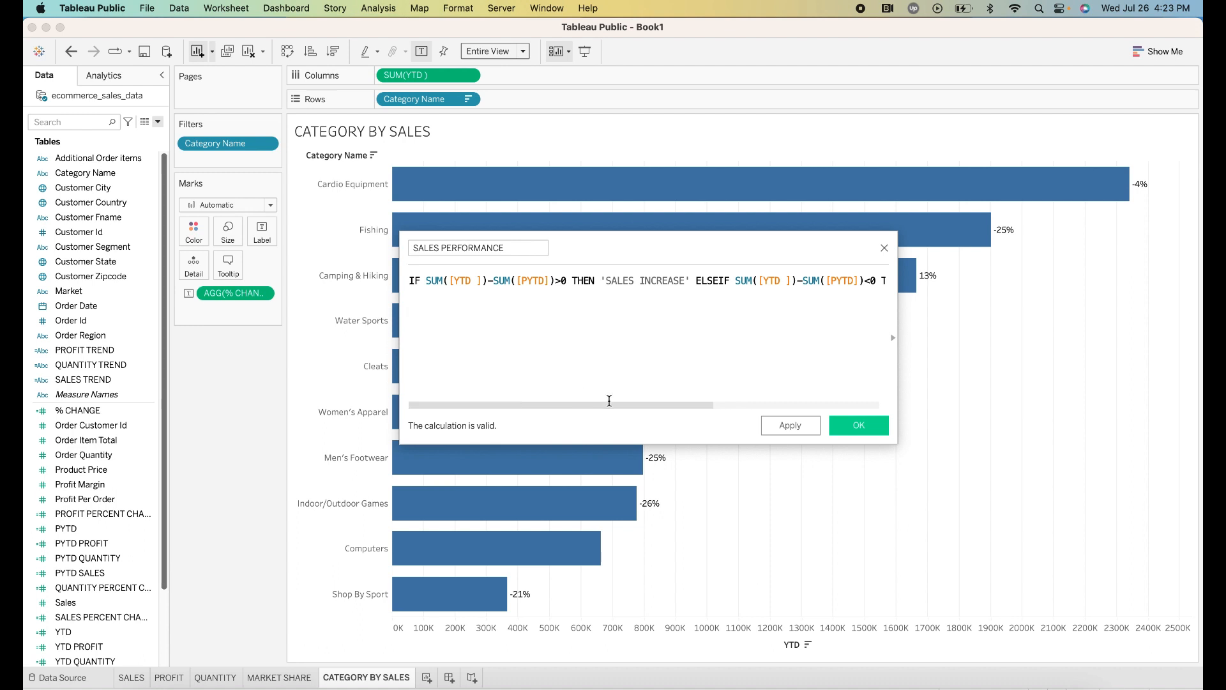
{"action": "left_click_drag", "start_coordinate": [611, 405], "coordinate": [811, 405]}
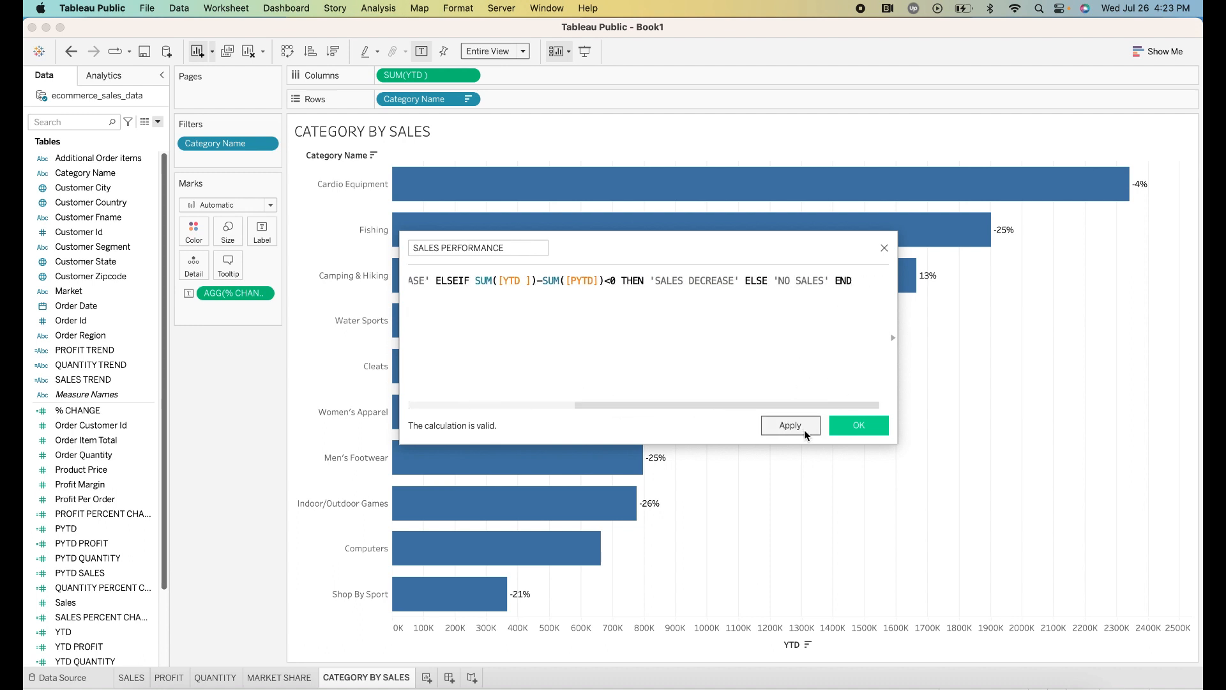
{"action": "left_click", "coordinate": [790, 425]}
{"action": "left_click", "coordinate": [857, 425]}
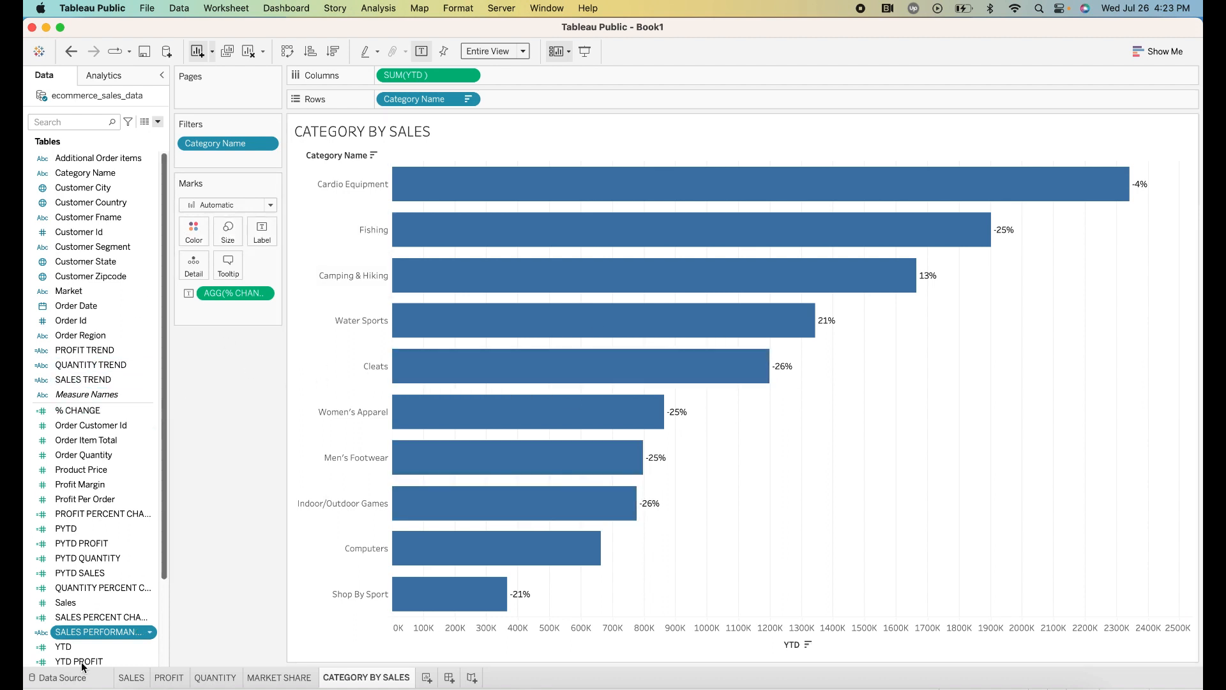
- Color the category bars by SALES PERFORMANCE and assign red to SALES DECREASE
{"action": "left_click_drag", "start_coordinate": [97, 633], "coordinate": [189, 239]}
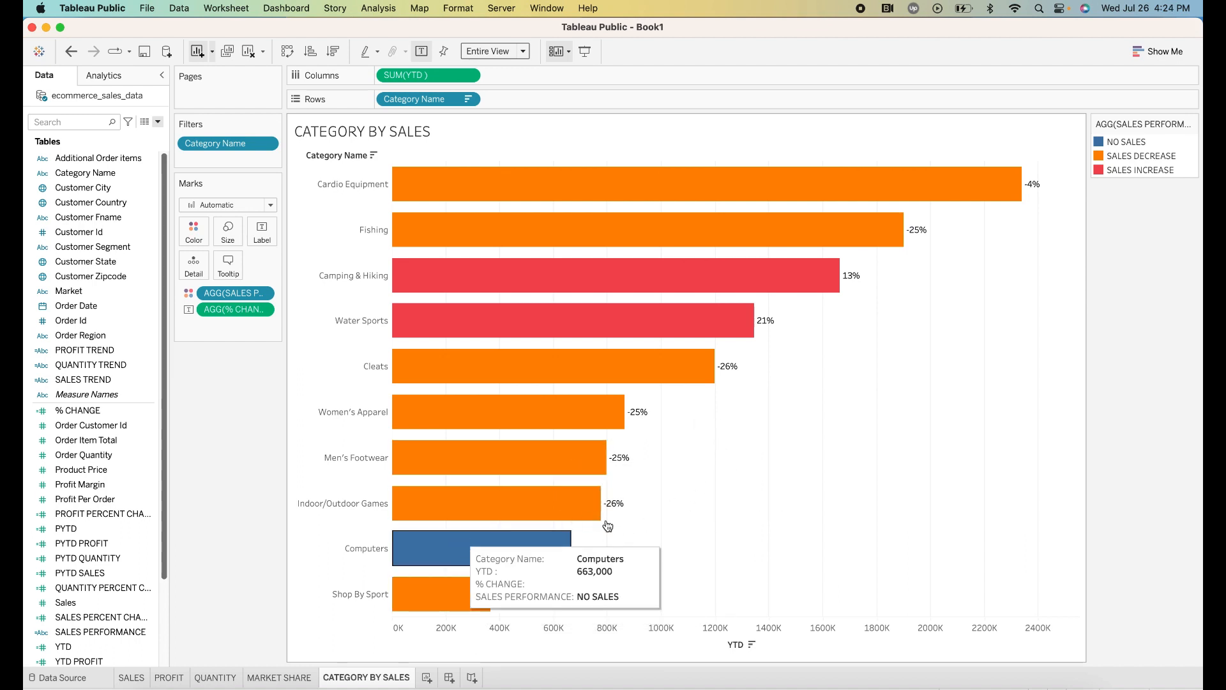
{"action": "left_click", "coordinate": [1191, 124]}
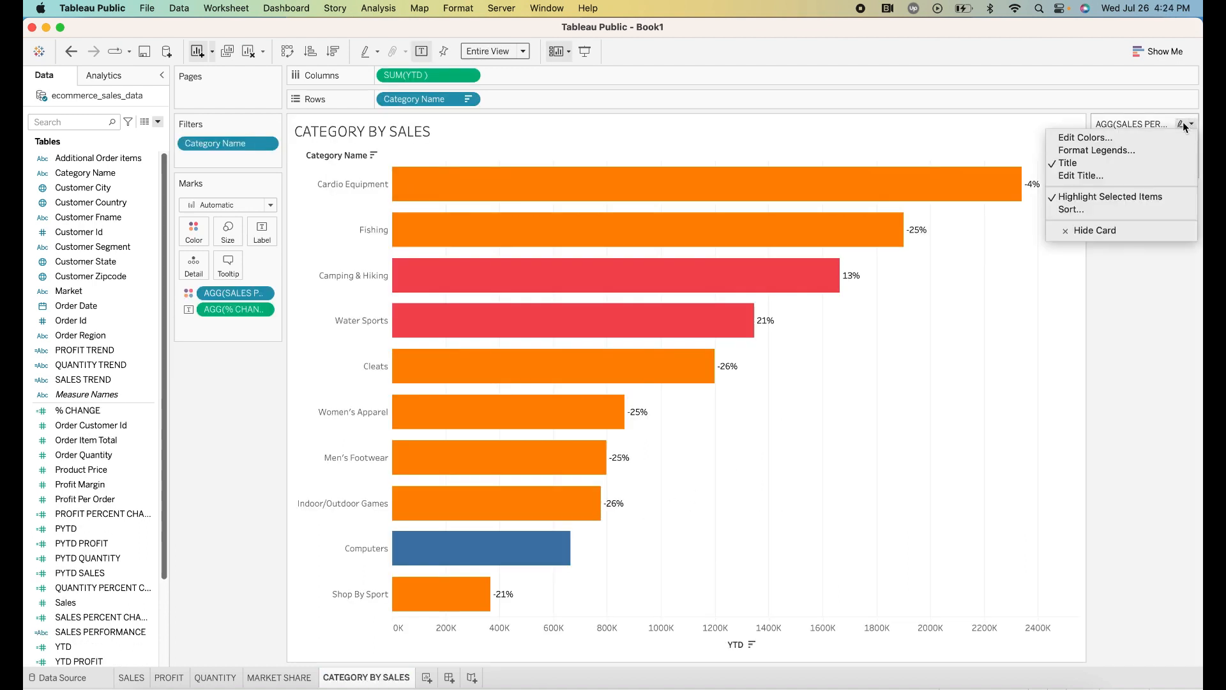
{"action": "left_click", "coordinate": [1118, 137]}
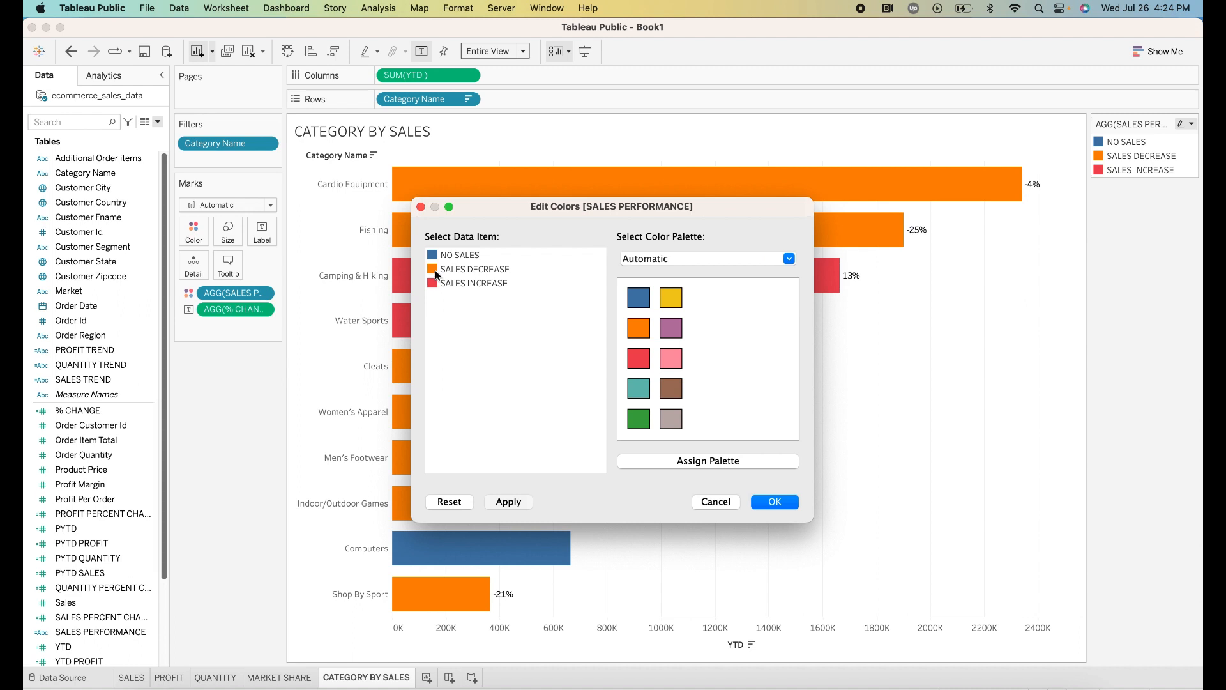
{"action": "left_click", "coordinate": [434, 271]}
{"action": "left_click", "coordinate": [636, 416]}
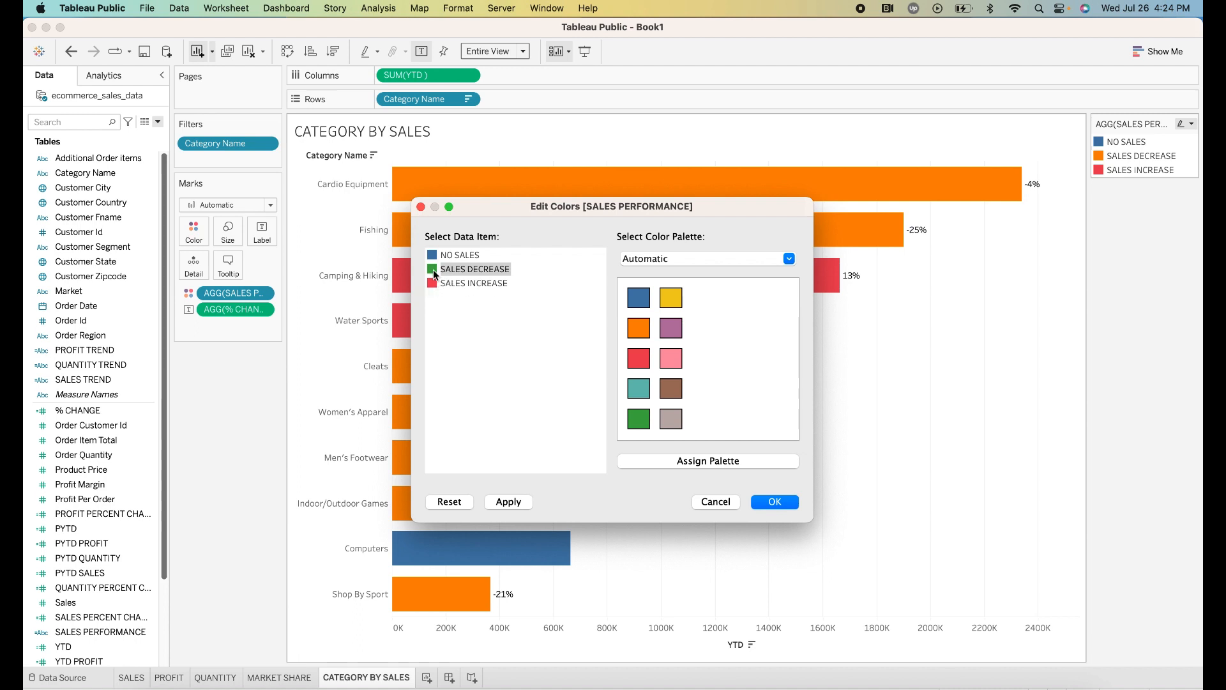
{"action": "left_click", "coordinate": [642, 364]}
- Assign green to SALES INCREASE and gray to NO SALES, and apply the new colors
{"action": "left_click", "coordinate": [431, 283]}
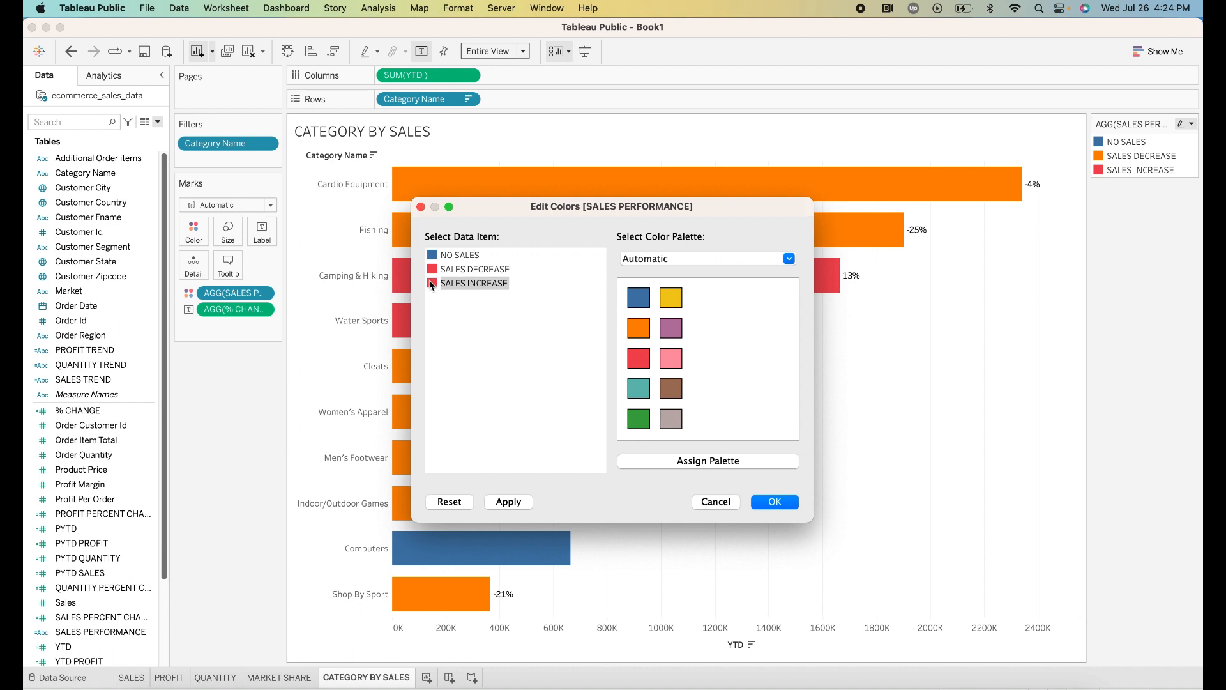
{"action": "left_click", "coordinate": [637, 416]}
{"action": "left_click", "coordinate": [438, 255]}
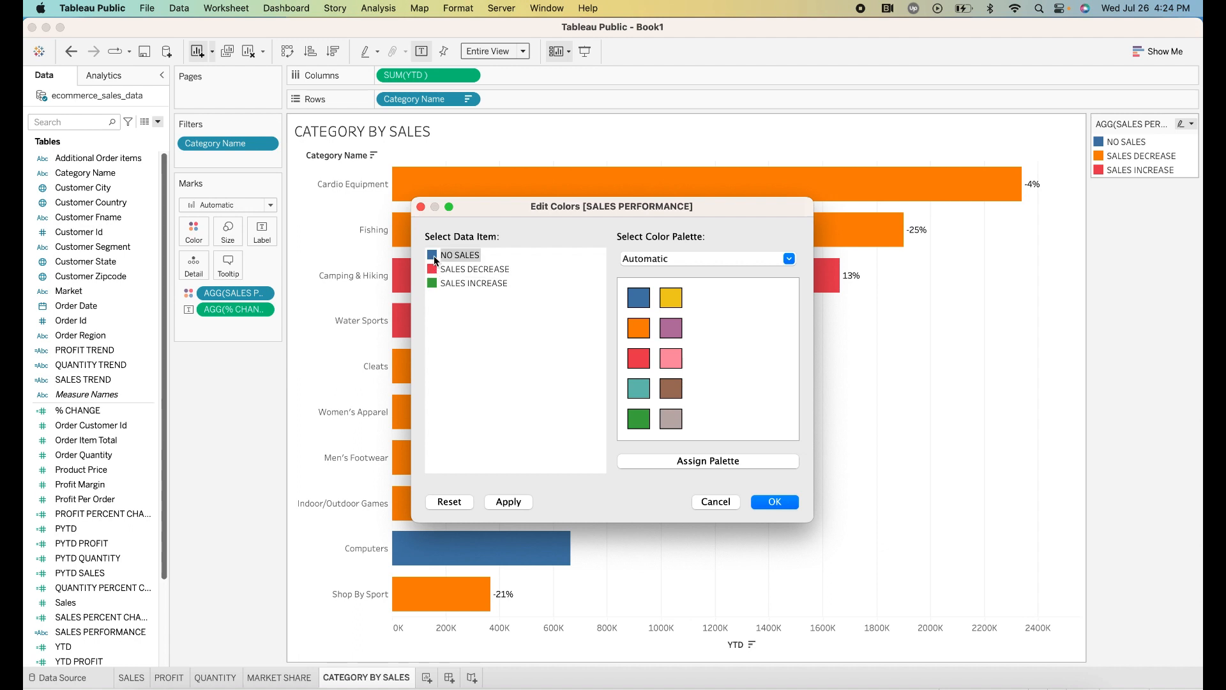
{"action": "left_click", "coordinate": [670, 424]}
{"action": "left_click", "coordinate": [509, 502]}
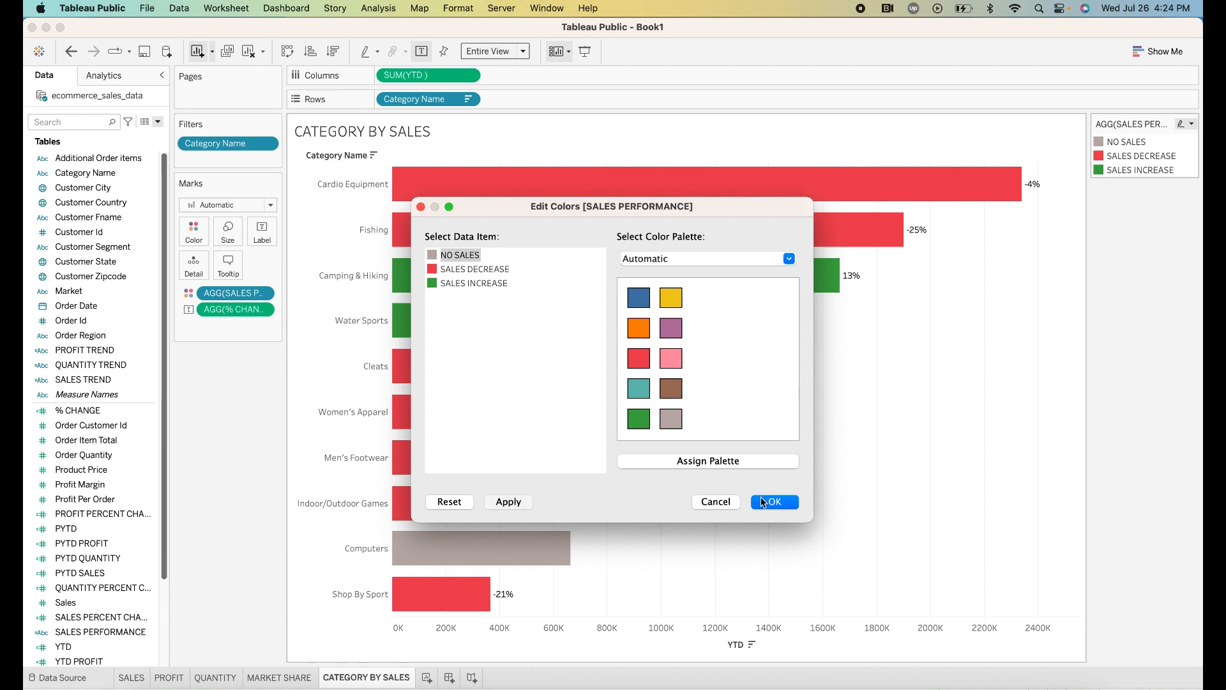
{"action": "left_click", "coordinate": [771, 501]}
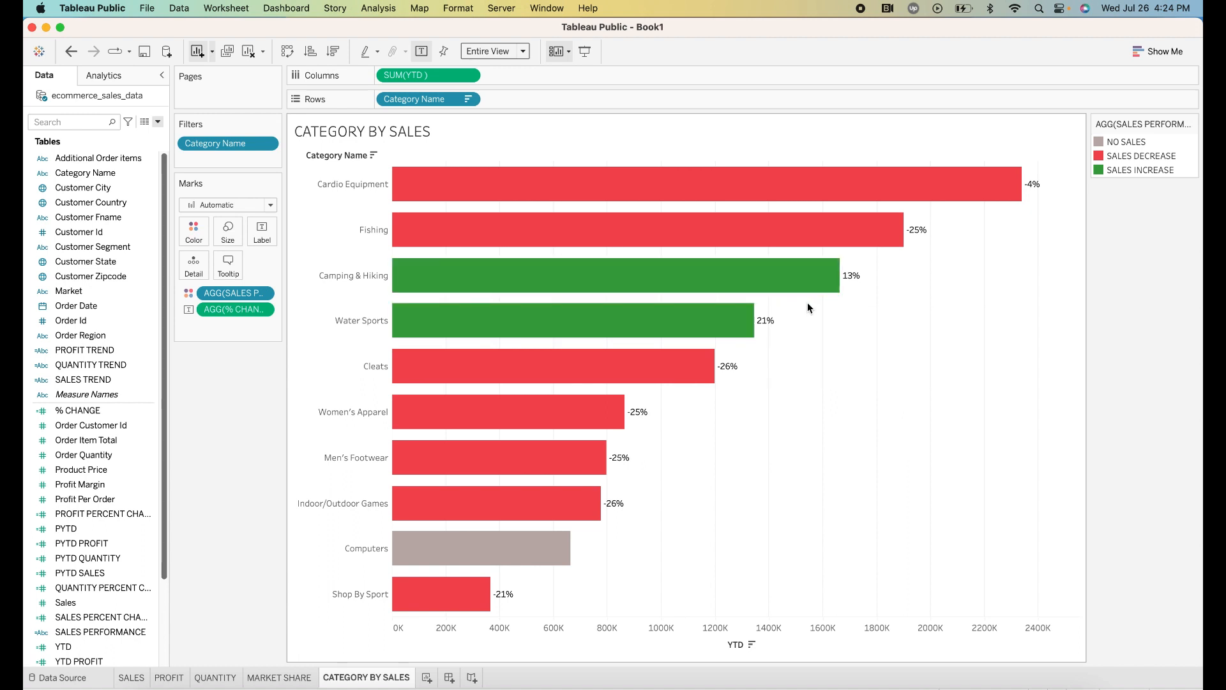
{"action": "mouse_move", "coordinate": [585, 327]}
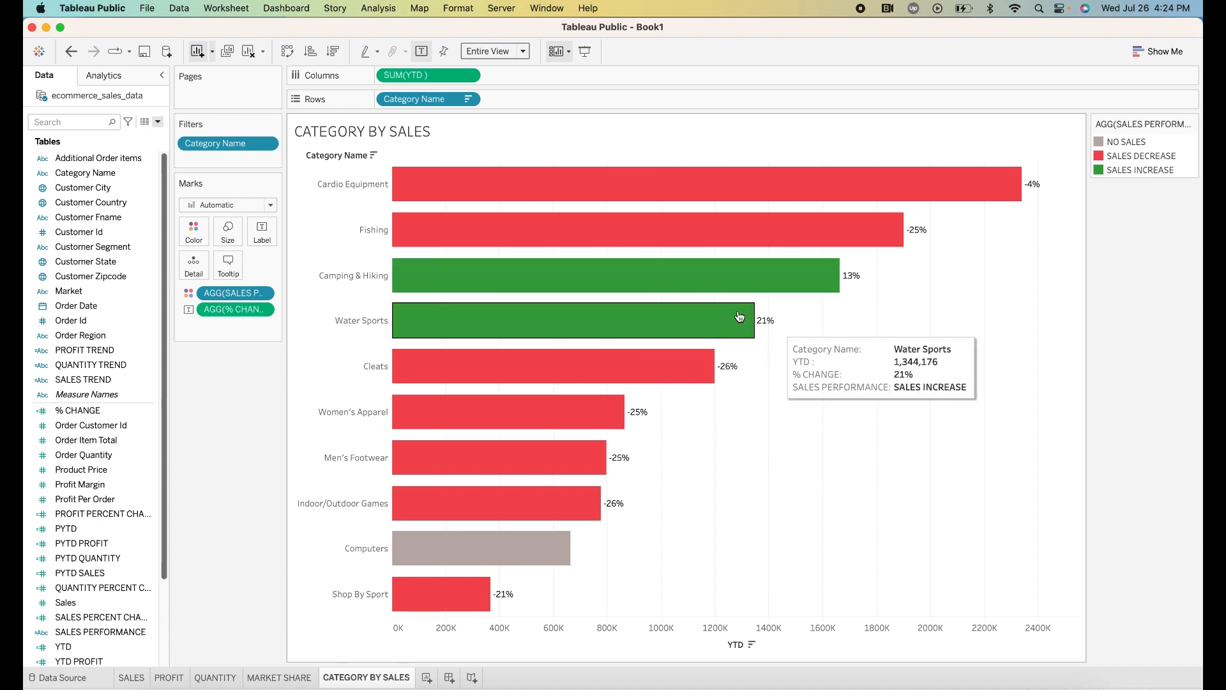
{"action": "mouse_move", "coordinate": [511, 557]}
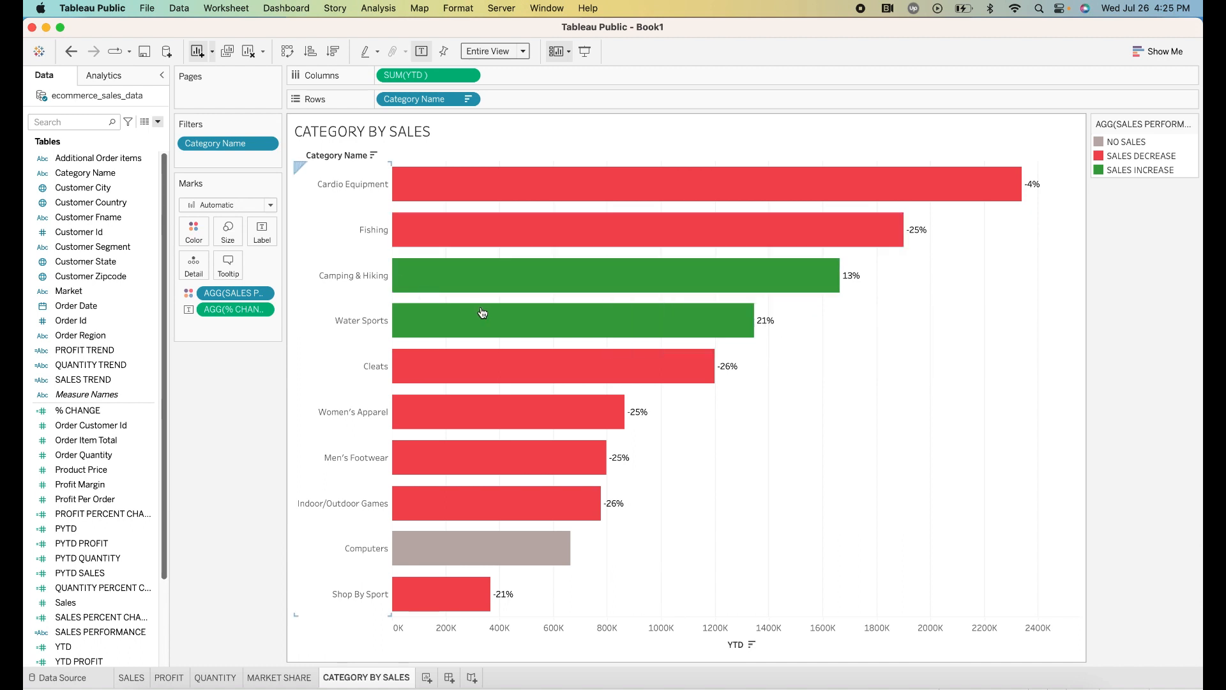
{"action": "mouse_move", "coordinate": [494, 369]}
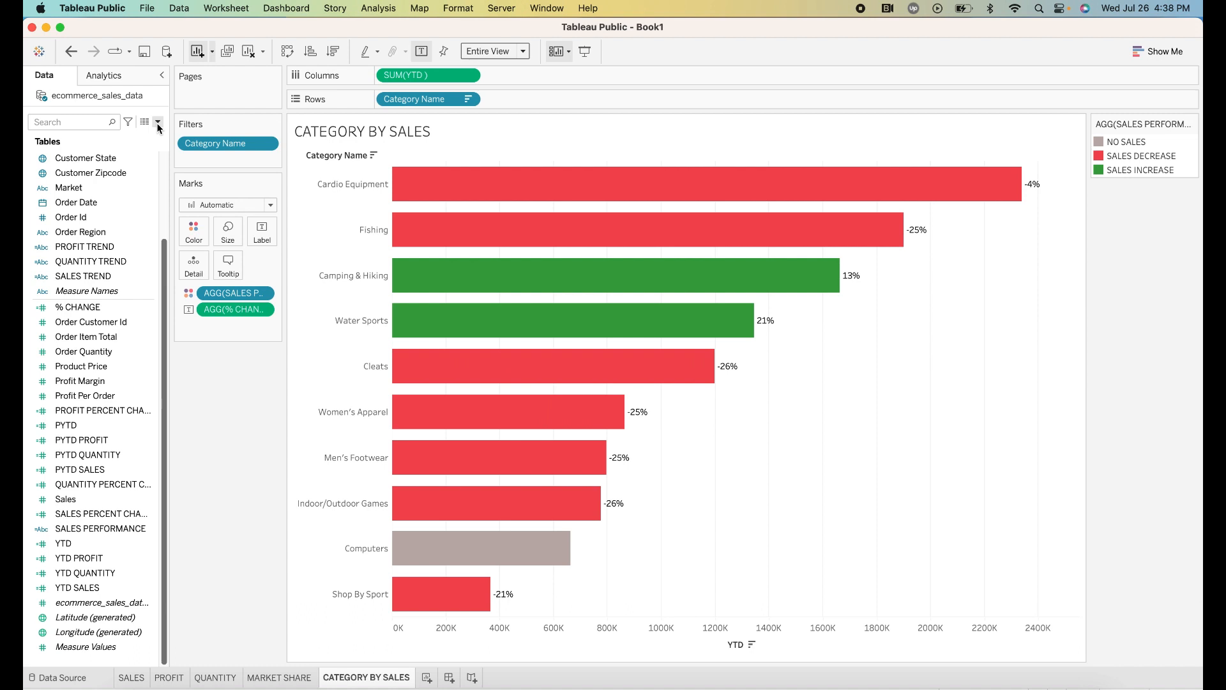
- Start a new calculated field and name it CATEGORY TREND
{"action": "left_click", "coordinate": [158, 124]}
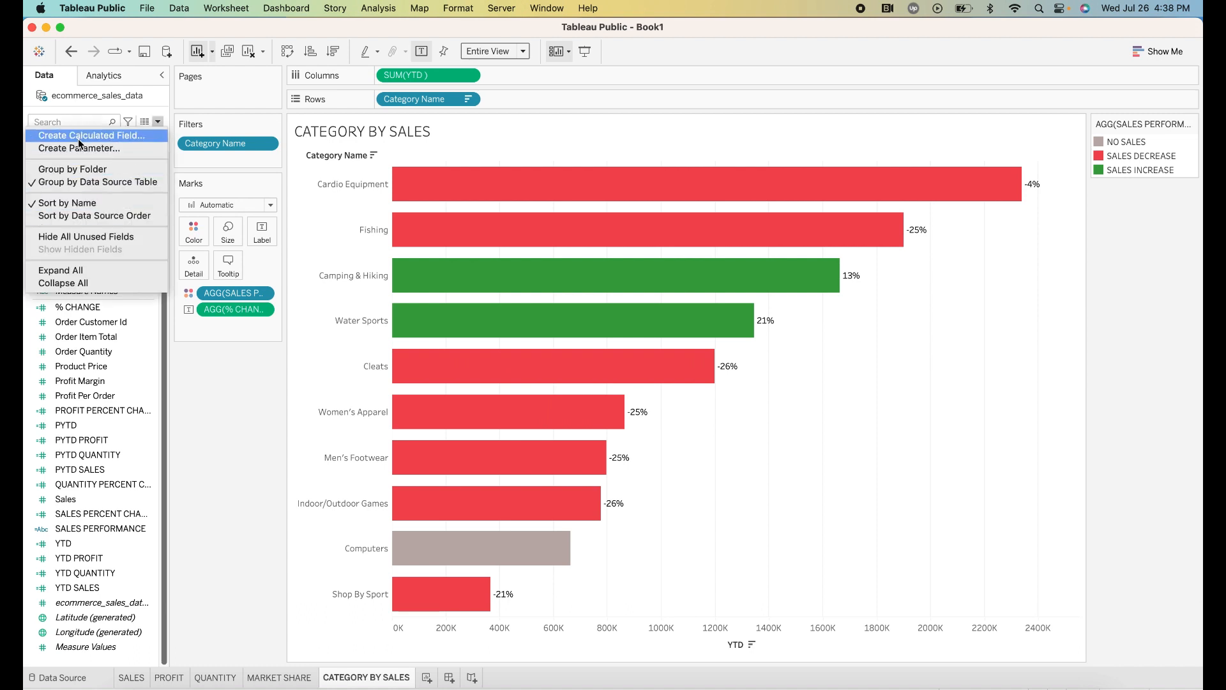
{"action": "left_click", "coordinate": [78, 136]}
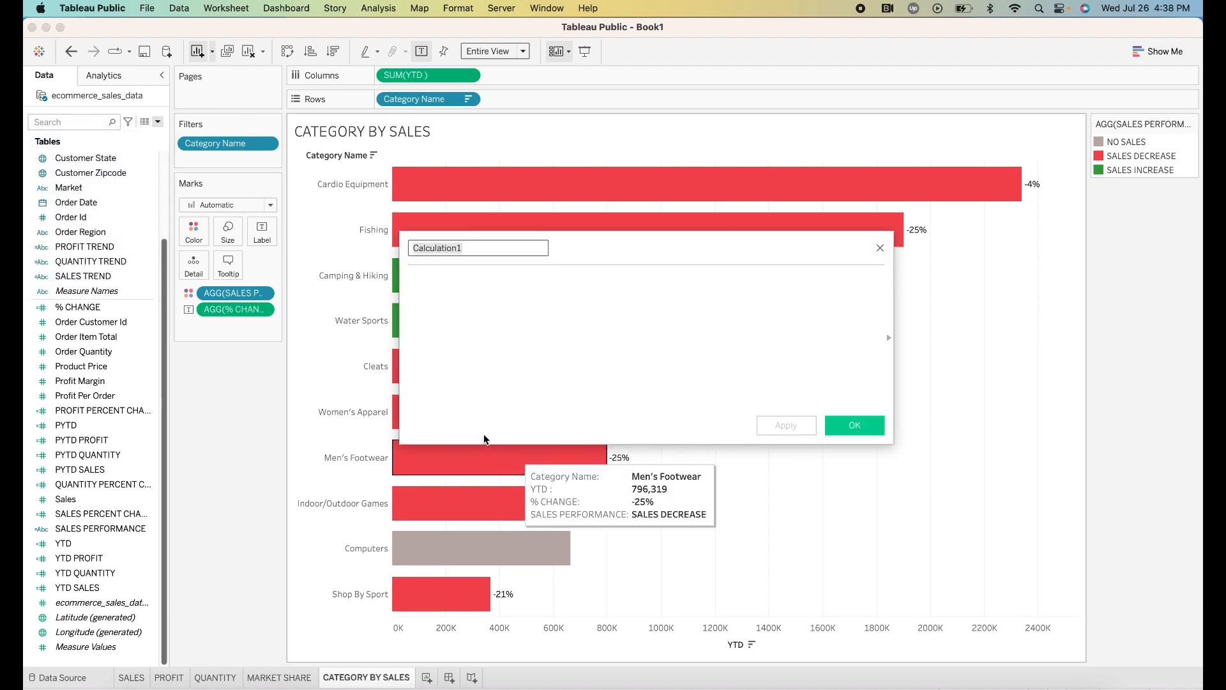
{"action": "left_click", "coordinate": [473, 246]}
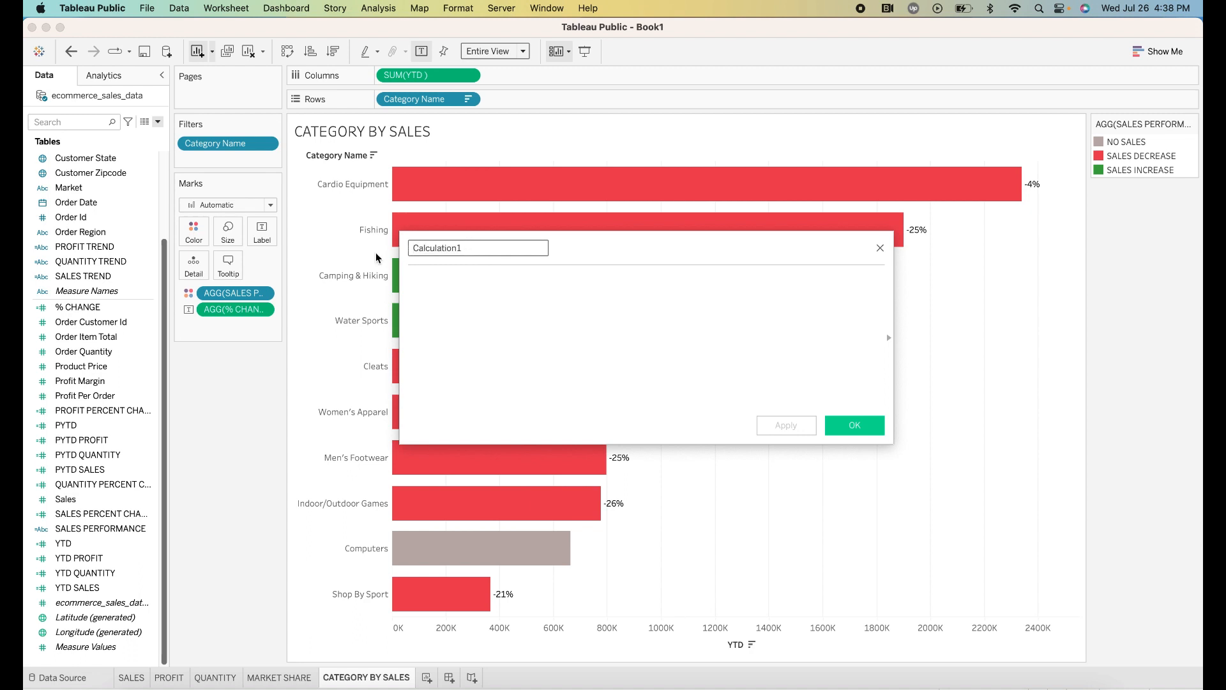
{"action": "left_click_drag", "start_coordinate": [473, 246], "coordinate": [378, 258]}
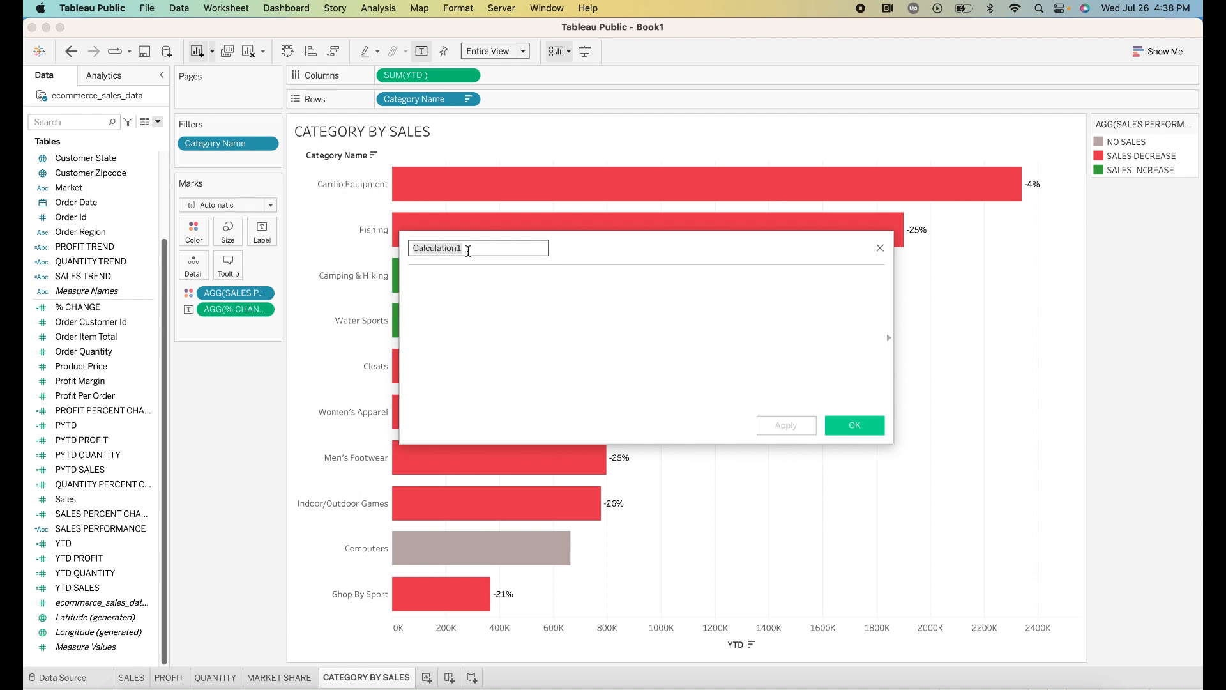
{"action": "type", "text": "CATE"}
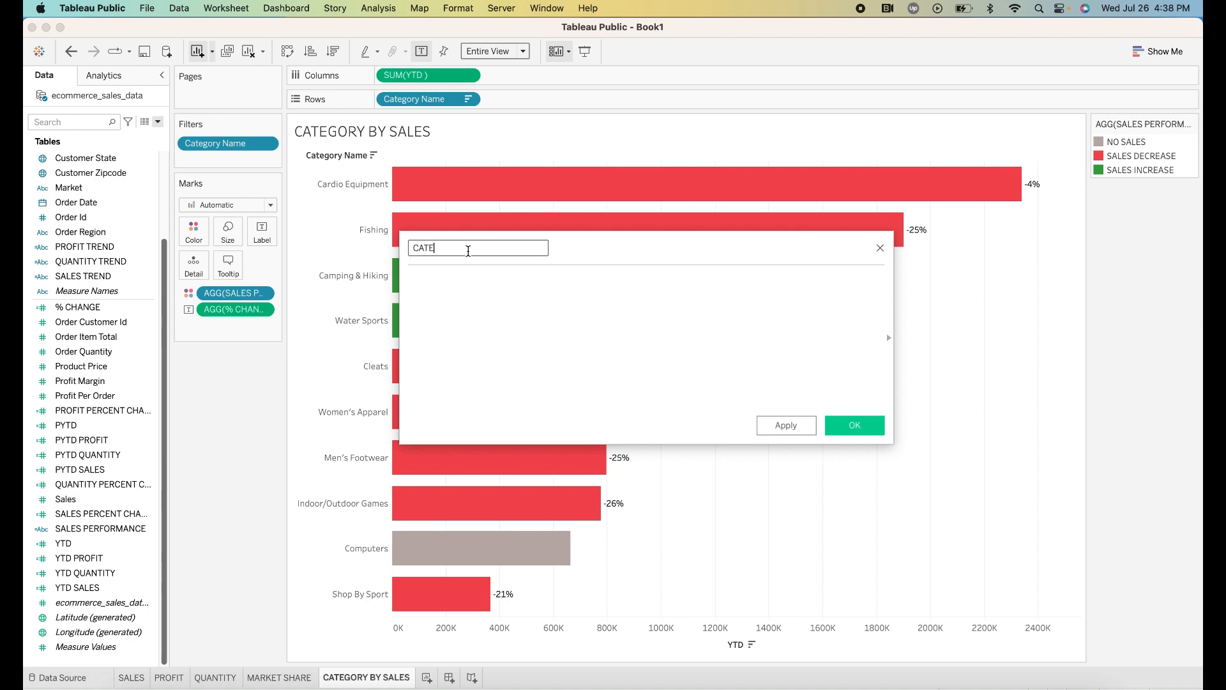
{"action": "type", "text": "RY TRE"}
{"action": "type", "text": "GOP"}
- Begin the CATEGORY TREND formula with the condition IF [% CHANGE]>0 THEN followed by an empty pair of single quotes
{"action": "left_click", "coordinate": [465, 293]}
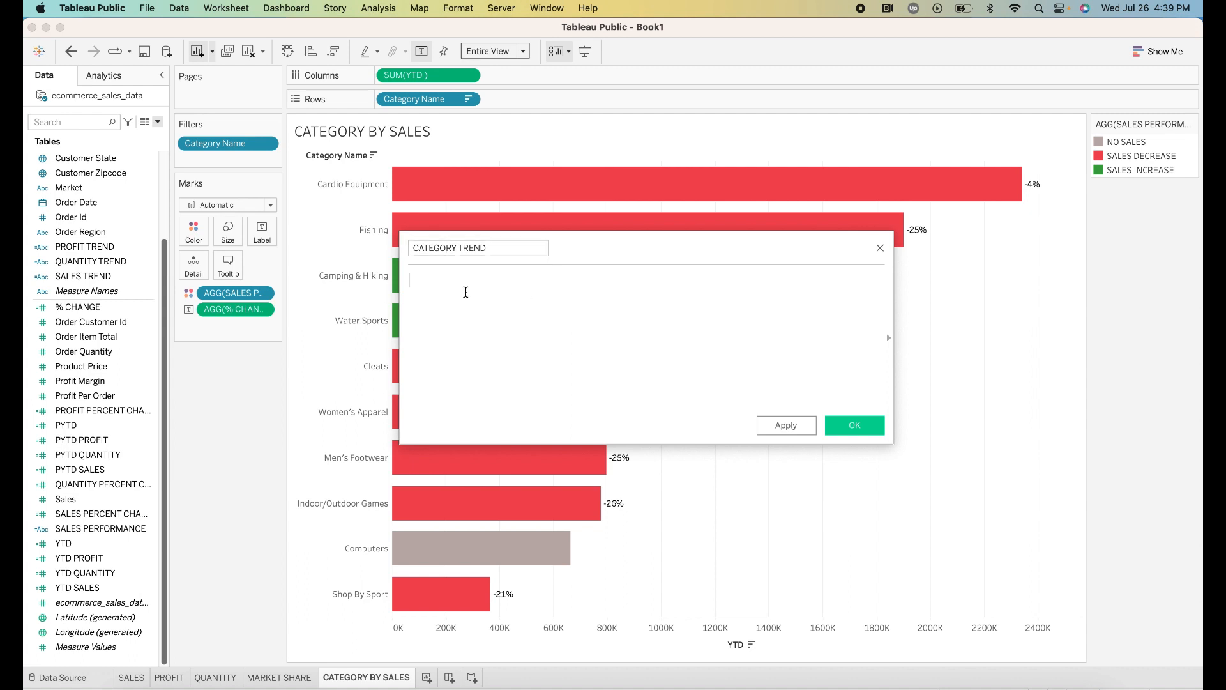
{"action": "type", "text": "IF "}
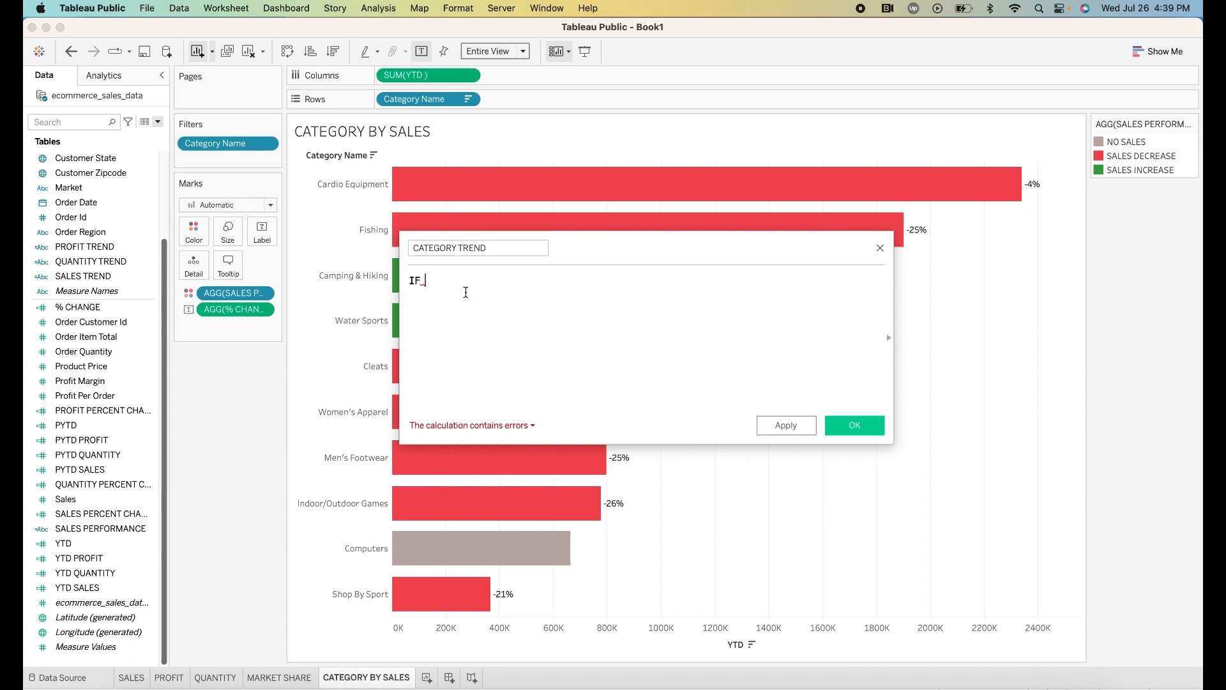
{"action": "type", "text": "%CH"}
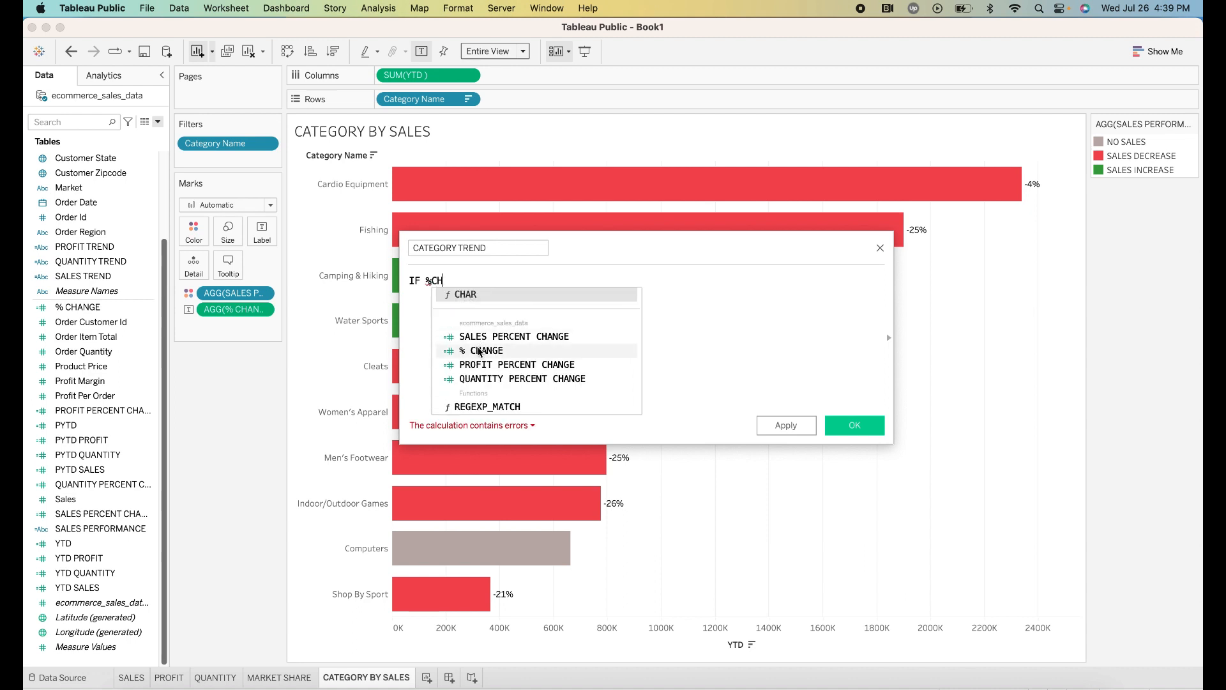
{"action": "left_click", "coordinate": [480, 351]}
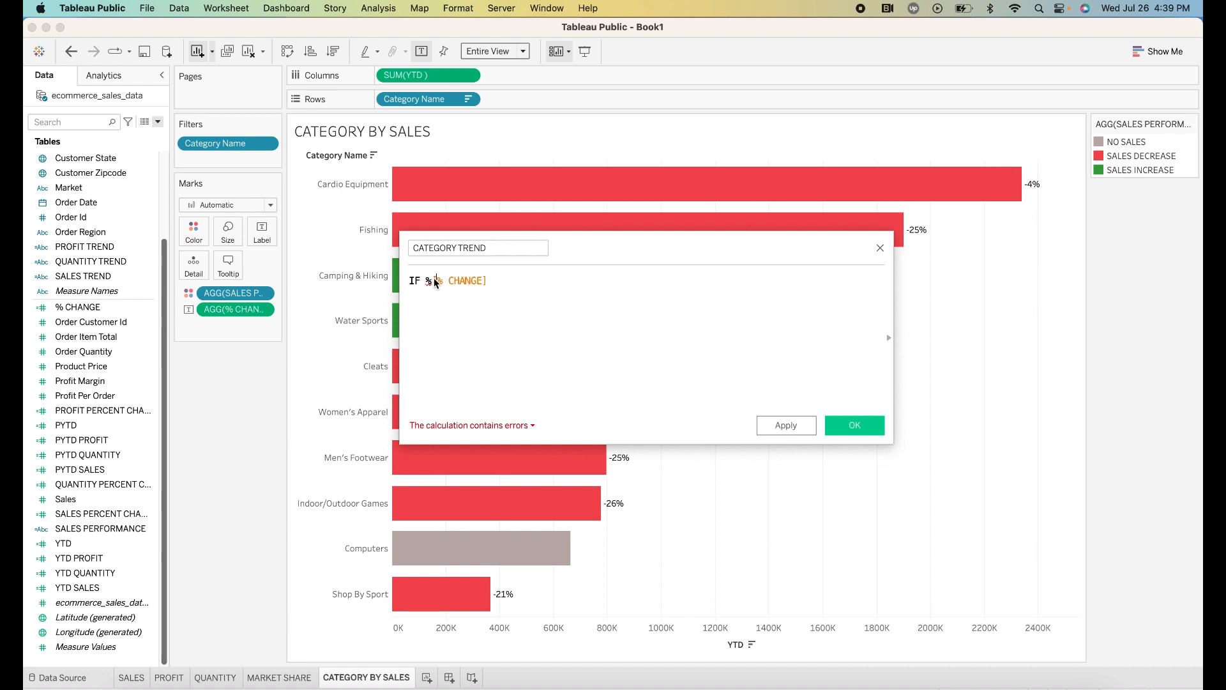
{"action": "left_click", "coordinate": [433, 281]}
{"action": "key", "text": "BackSpace"}
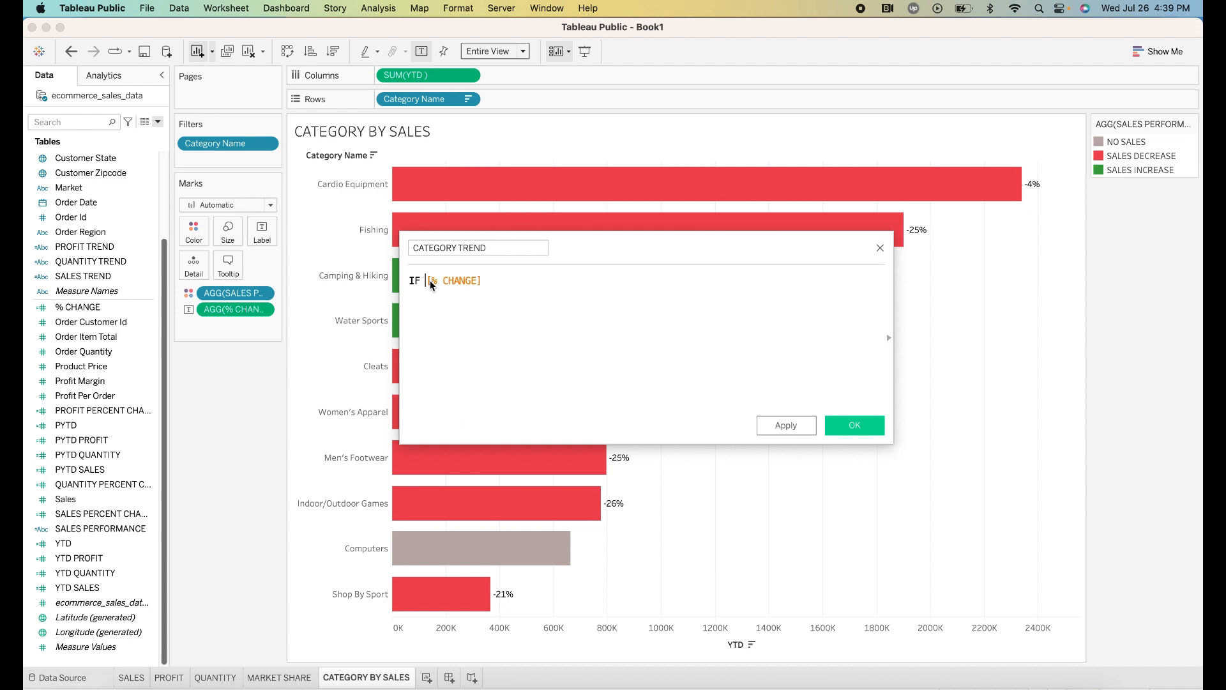
{"action": "left_click", "coordinate": [493, 278]}
{"action": "type", "text": ">0 THEN"}
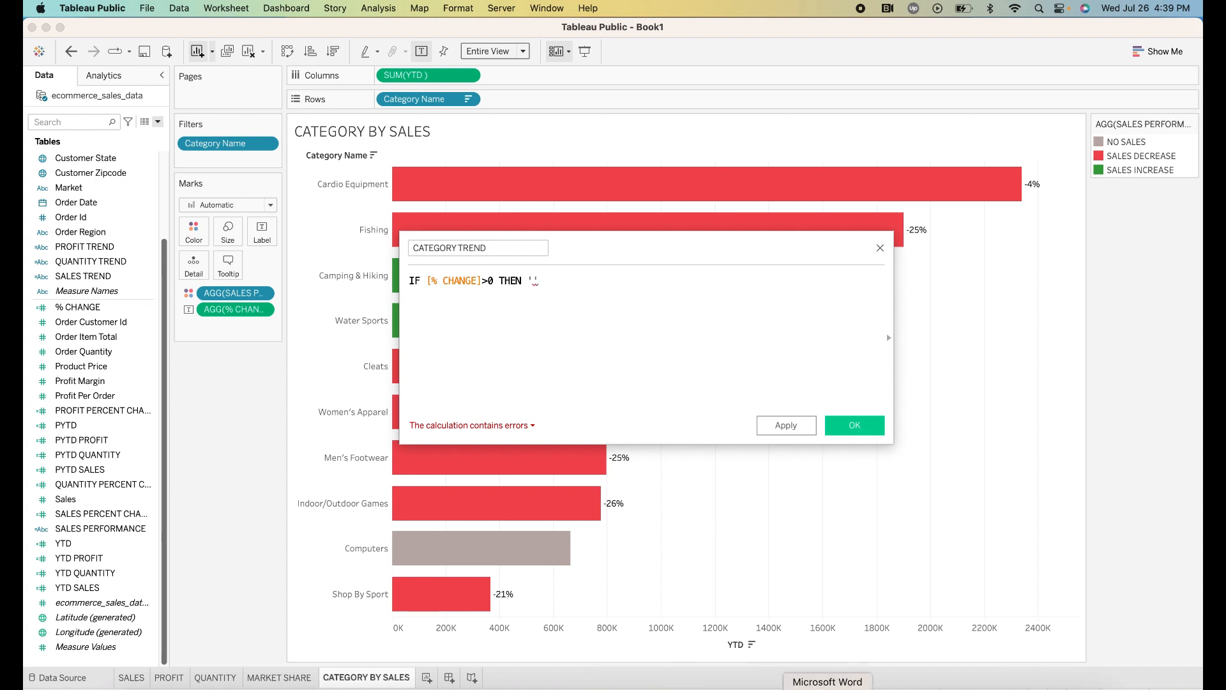
- Copy the ▲ symbol from the Word document and insert it between the THEN quotes of the CATEGORY TREND formula in Tableau
{"action": "left_click", "coordinate": [787, 687]}
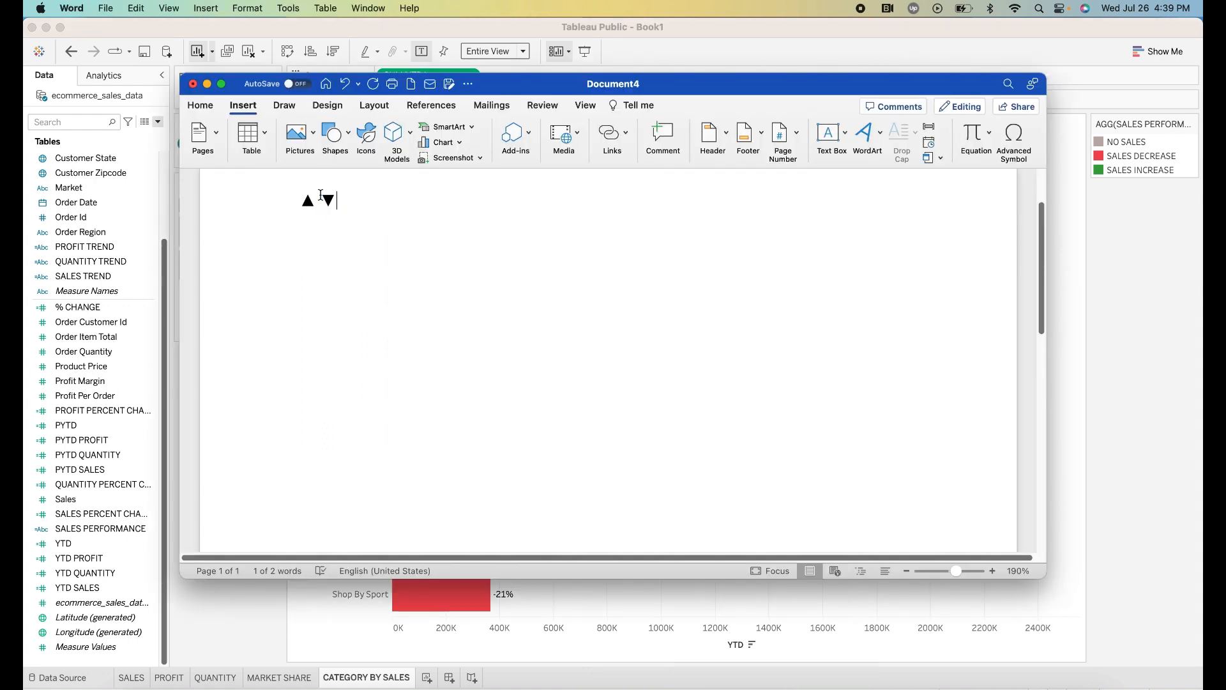
{"action": "left_click_drag", "start_coordinate": [319, 199], "coordinate": [276, 200]}
{"action": "key", "text": "super+c"}
{"action": "left_click", "coordinate": [1104, 361]}
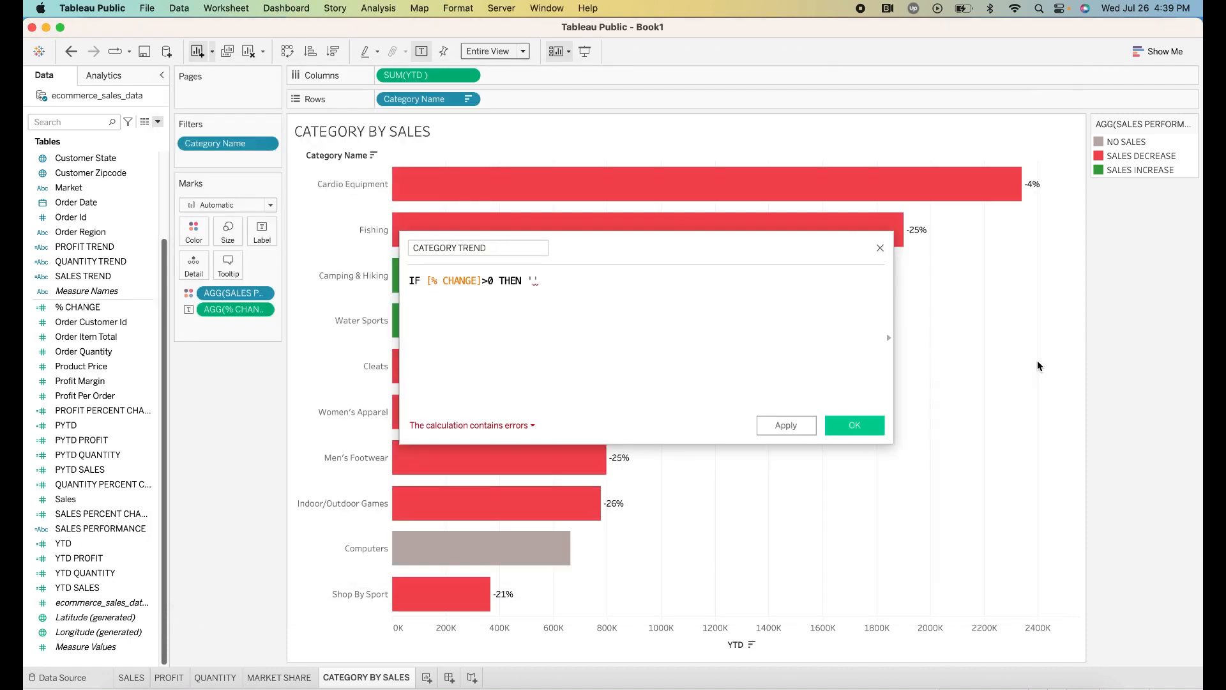
{"action": "left_click", "coordinate": [535, 285]}
{"action": "key", "text": "super+v"}
{"action": "type", "text": "WL"}
{"action": "key", "text": "BackSpace"}
{"action": "key", "text": "BackSpace"}
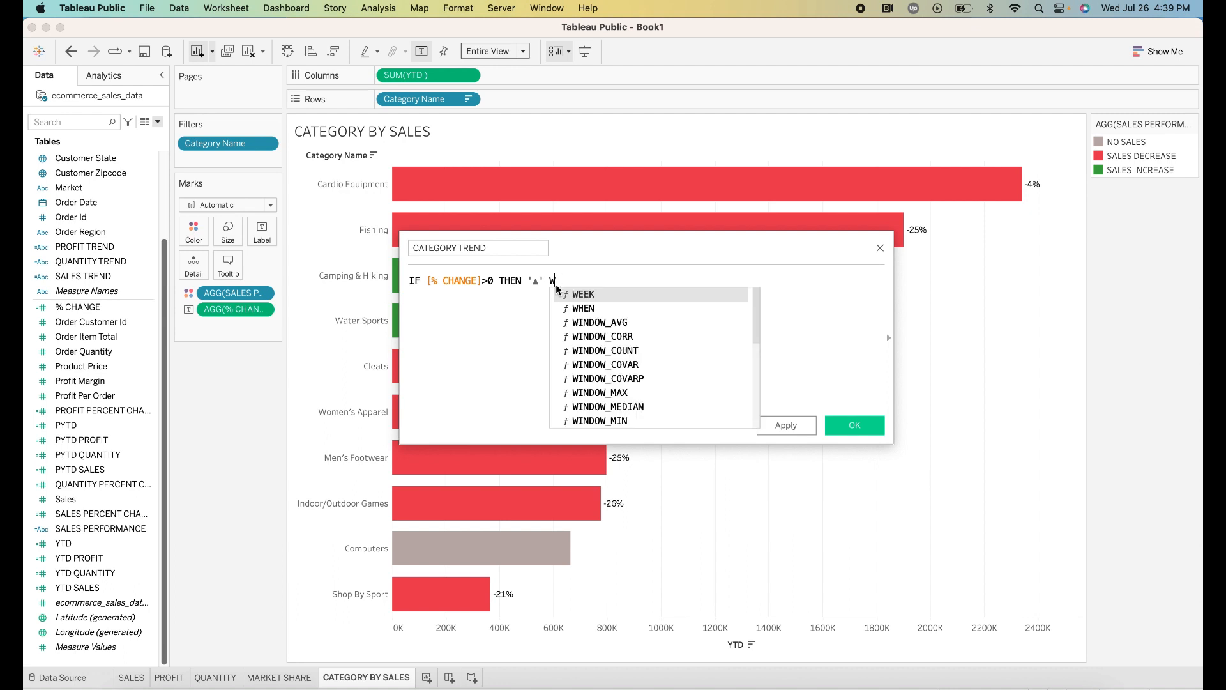
- Extend the formula with ELSEIF [% CHANGE]<0 THEN and an empty pair of single quotes
{"action": "type", "text": "ELSEIF"}
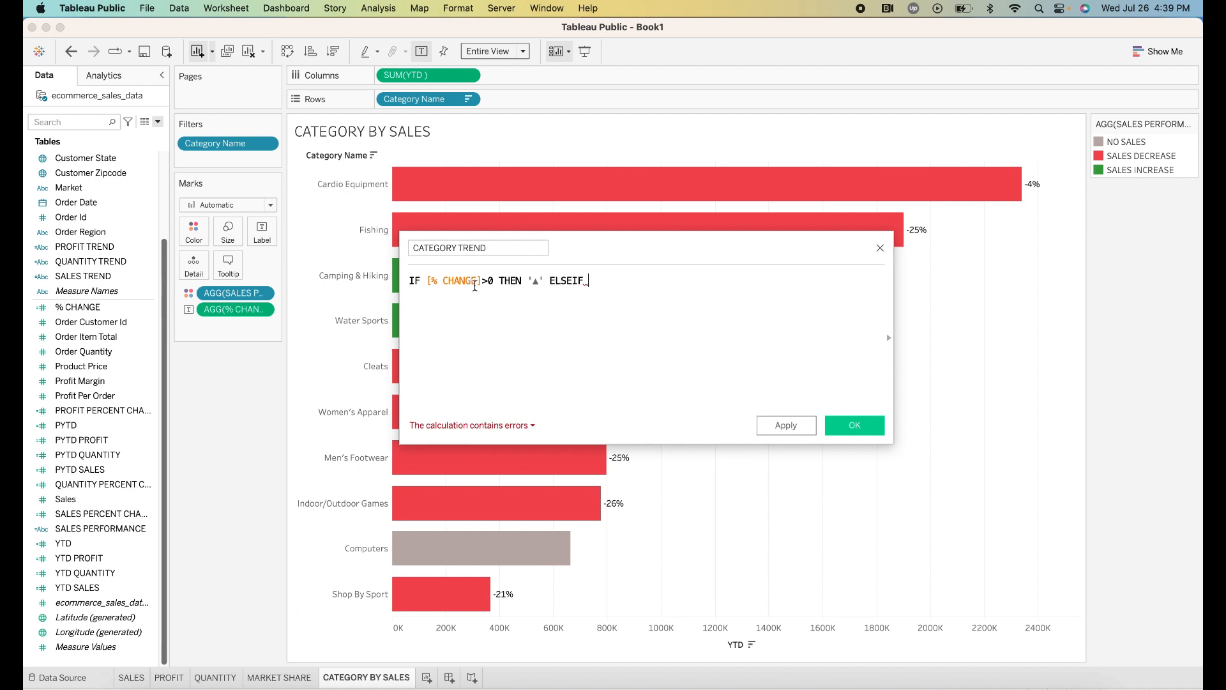
{"action": "left_click_drag", "start_coordinate": [482, 280], "coordinate": [426, 280]}
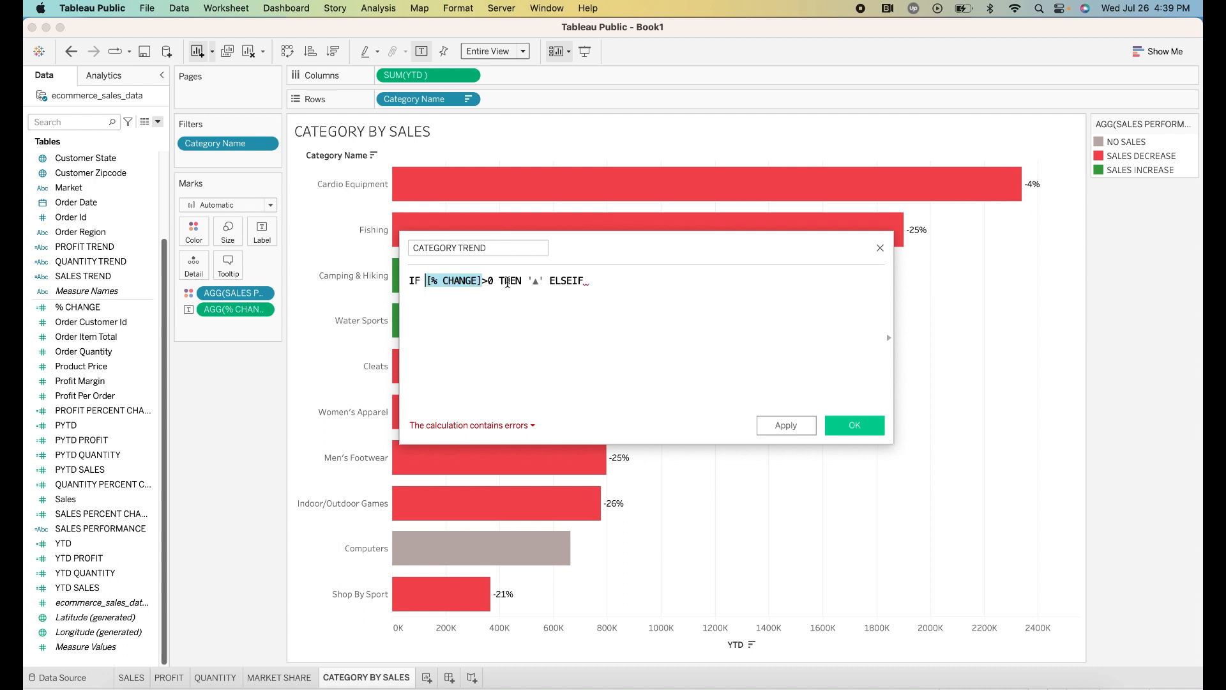
{"action": "left_click", "coordinate": [596, 279]}
{"action": "key", "text": "cmd+v"}
{"action": "type", "text": "<"}
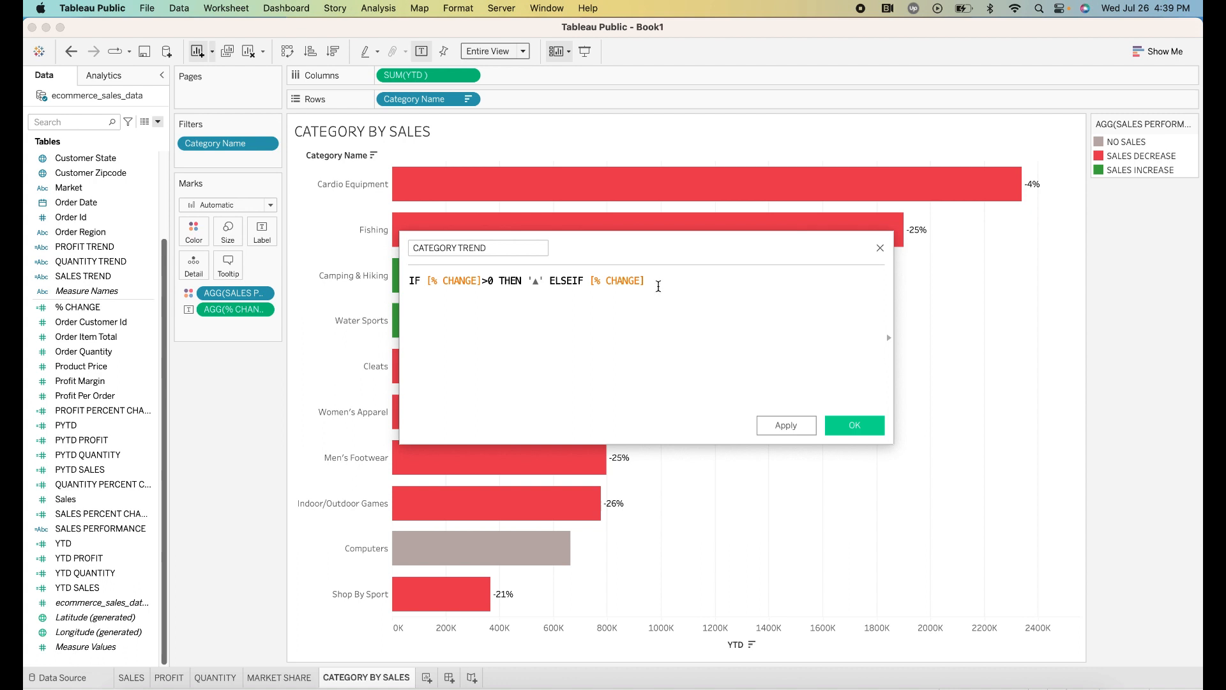
{"action": "type", "text": "0 THEN ''"}
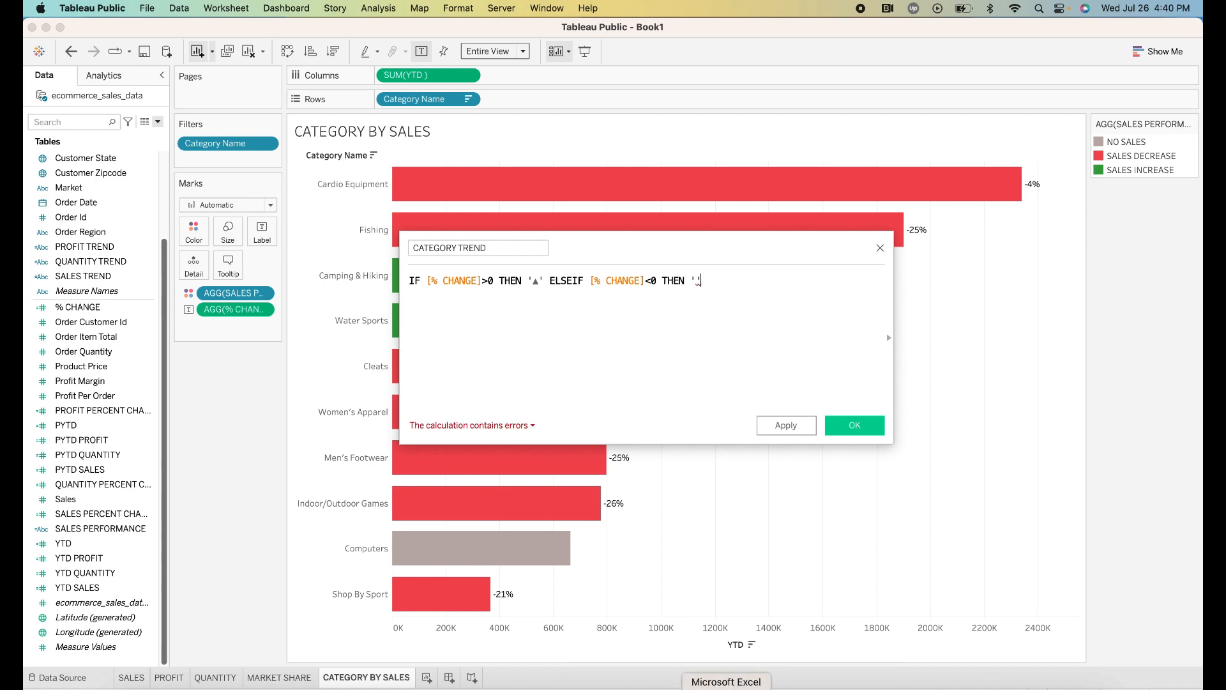
- Copy the ▼ symbol from the Word document and insert it between the empty quotes of the ELSEIF branch in Tableau
{"action": "left_click", "coordinate": [827, 684]}
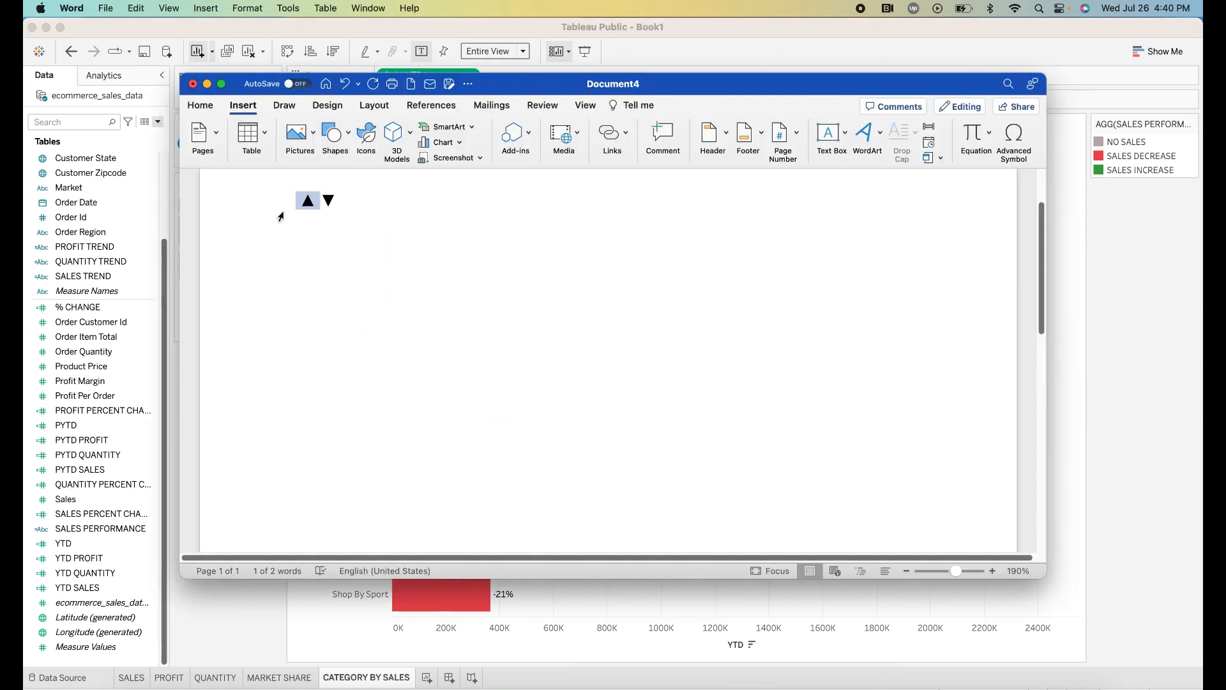
{"action": "double_click", "coordinate": [328, 200]}
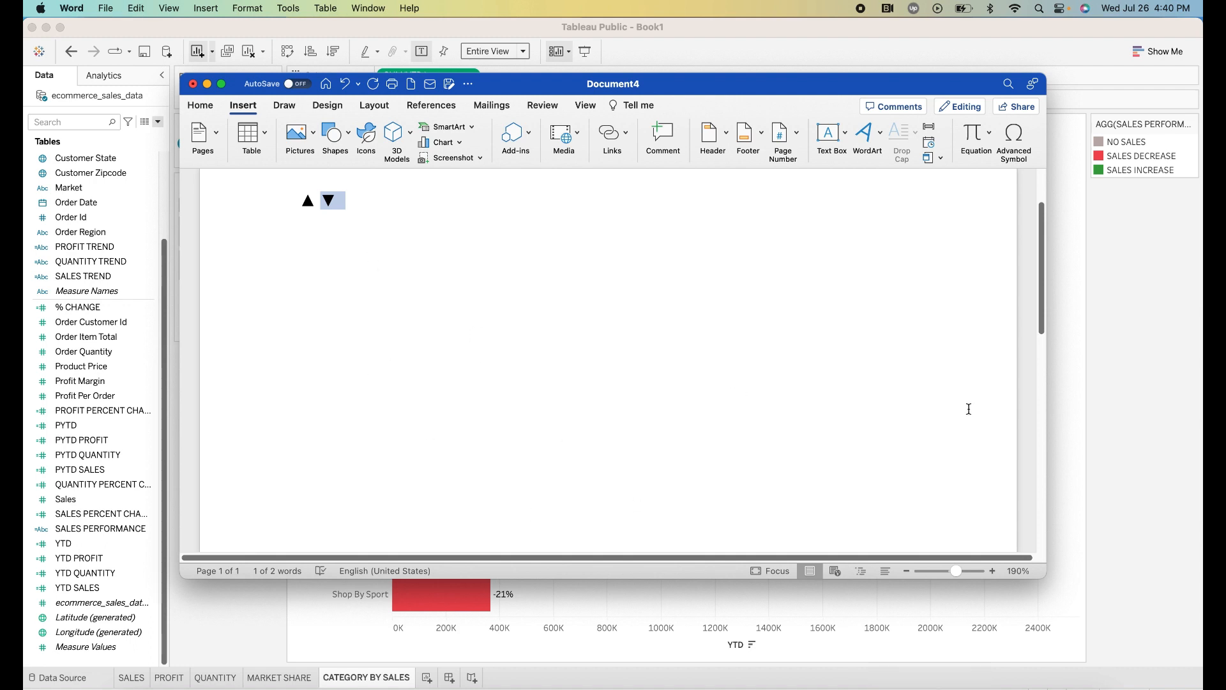
{"action": "left_click", "coordinate": [1094, 414]}
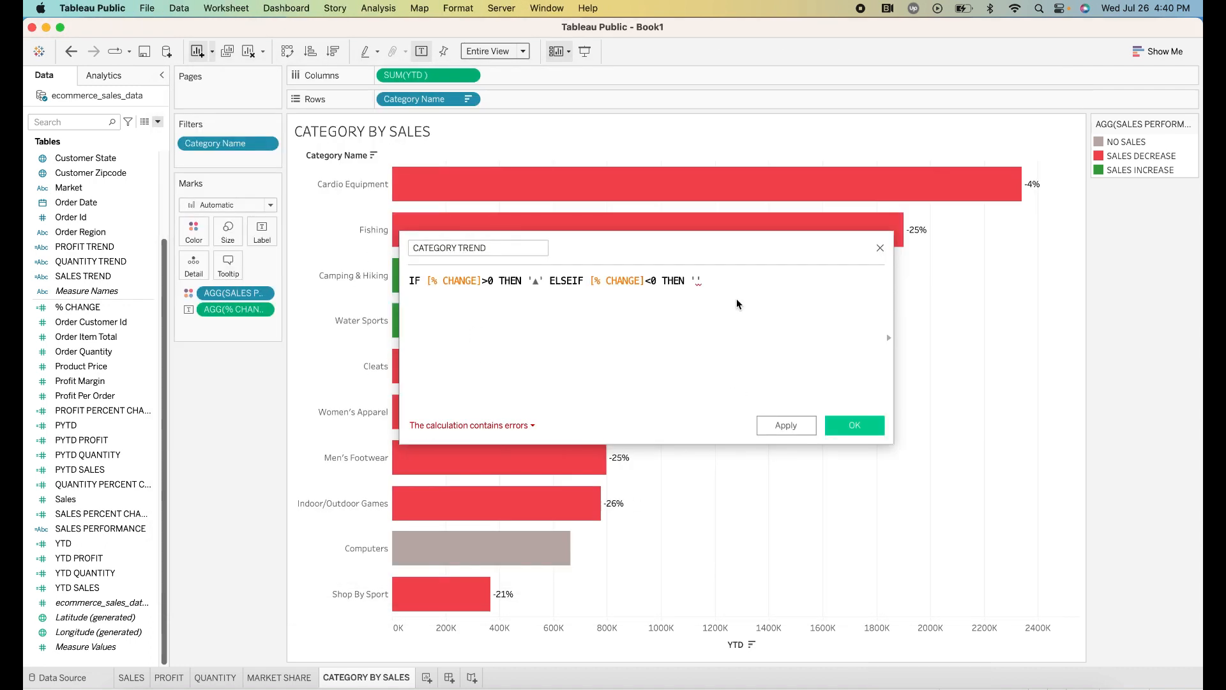
{"action": "left_click", "coordinate": [695, 280]}
{"action": "key", "text": "super+v"}
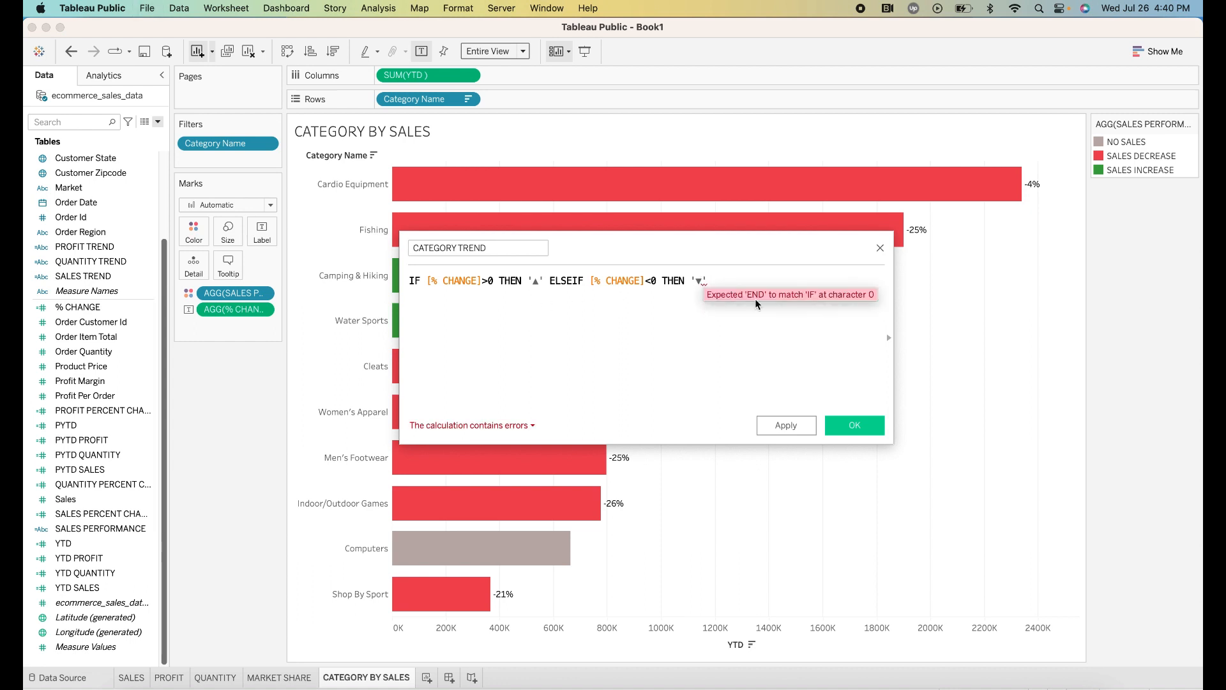
- Complete the CATEGORY TREND formula with ELSE 'NO SALES' END and save the calculated field
{"action": "key", "text": "Right"}
{"action": "type", "text": "ELS"}
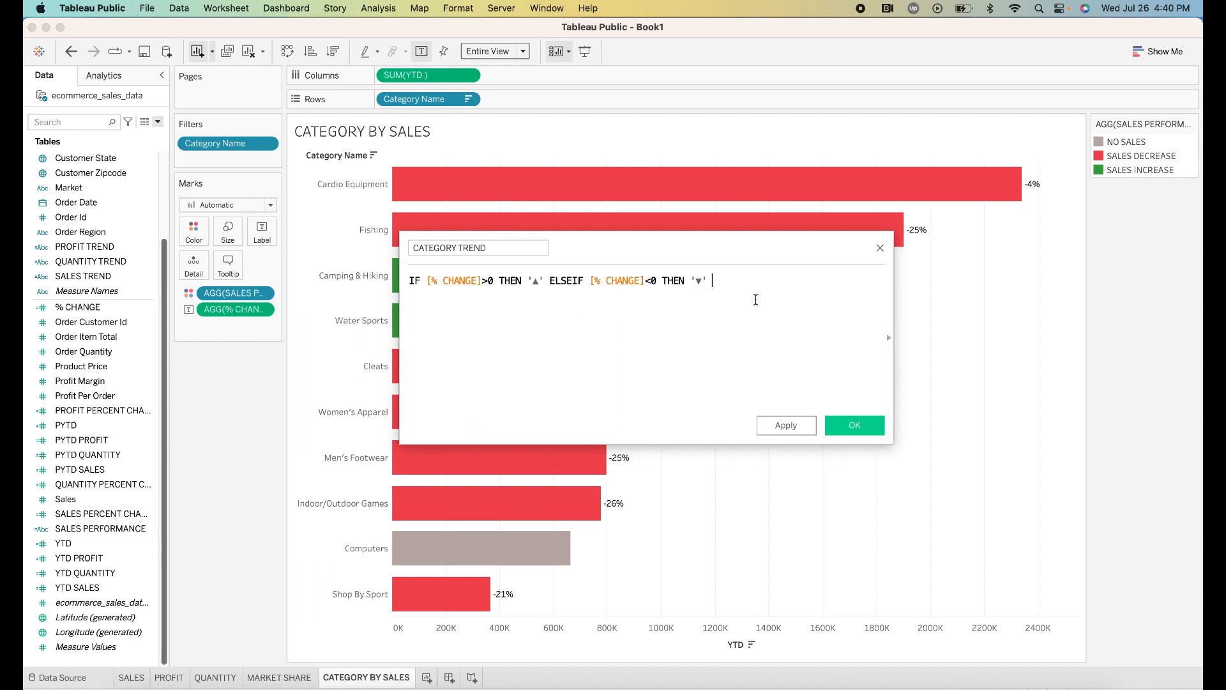
{"action": "left_click", "coordinate": [767, 297]}
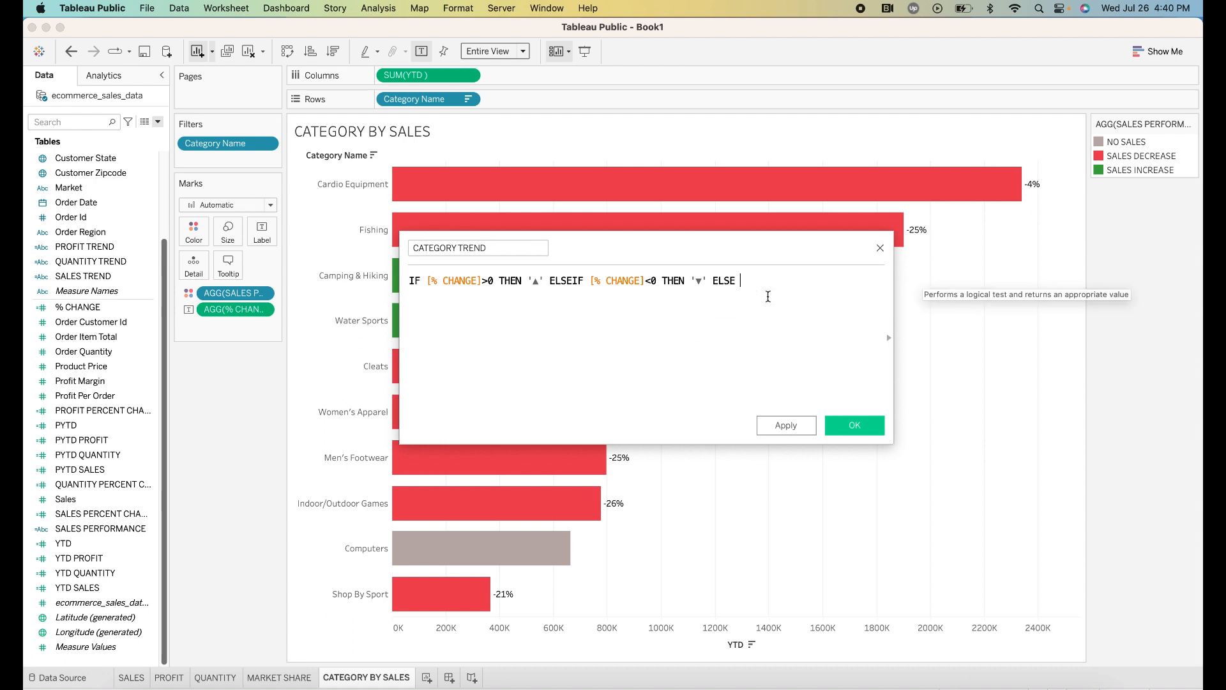
{"action": "type", "text": "''"}
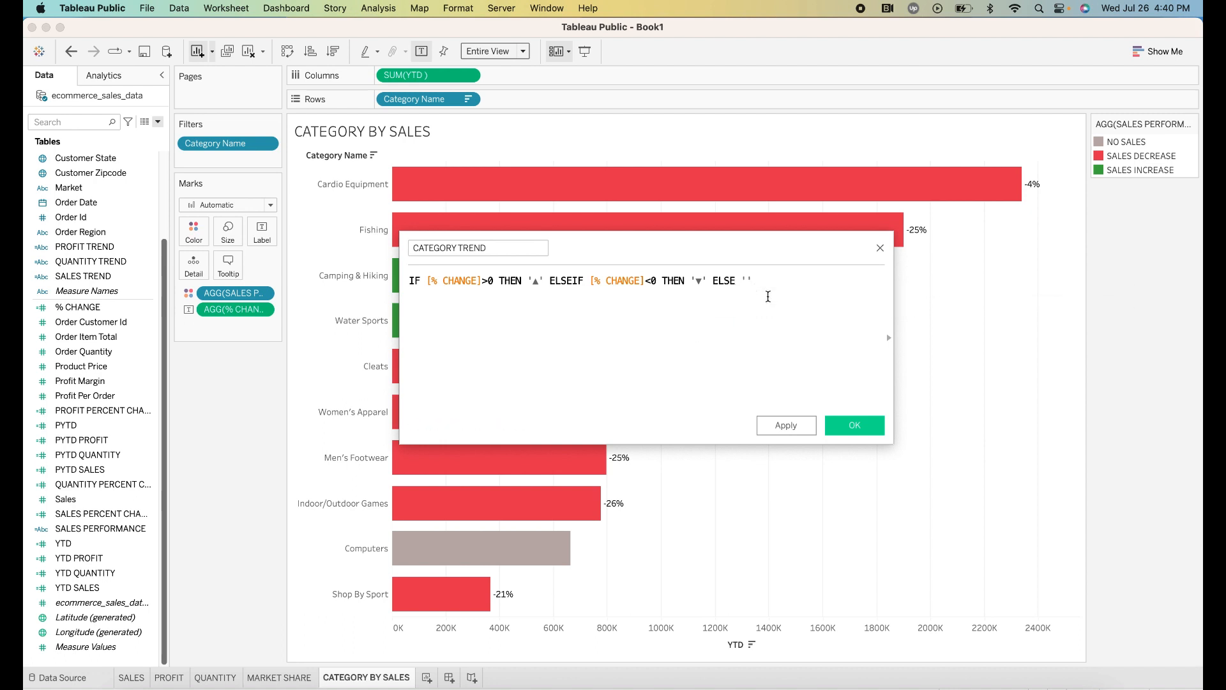
{"action": "key", "text": "Left"}
{"action": "type", "text": "NO SALES"}
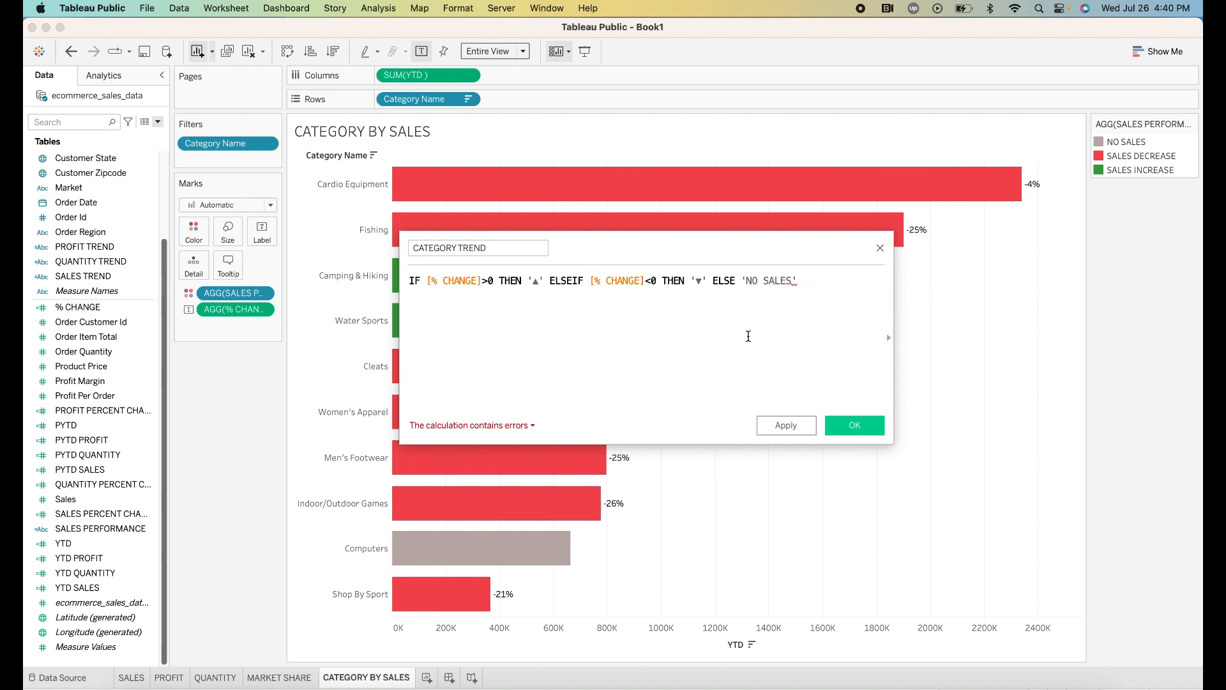
{"action": "left_click", "coordinate": [812, 278]}
{"action": "type", "text": "END"}
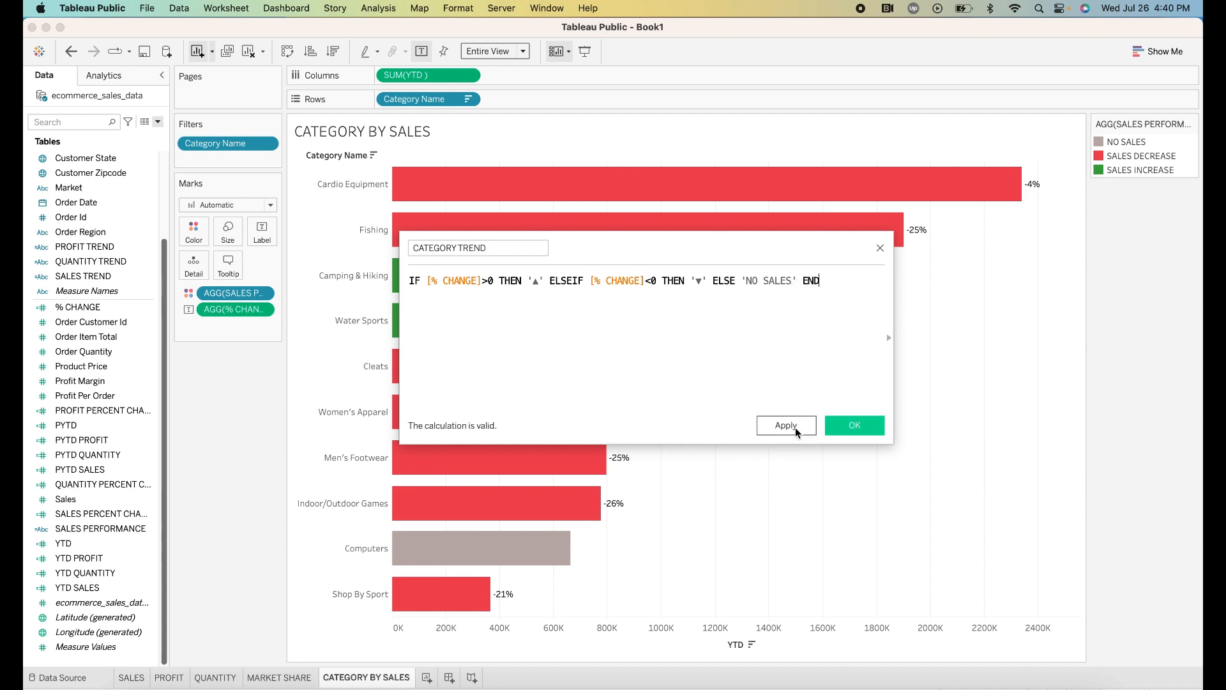
{"action": "left_click", "coordinate": [834, 424]}
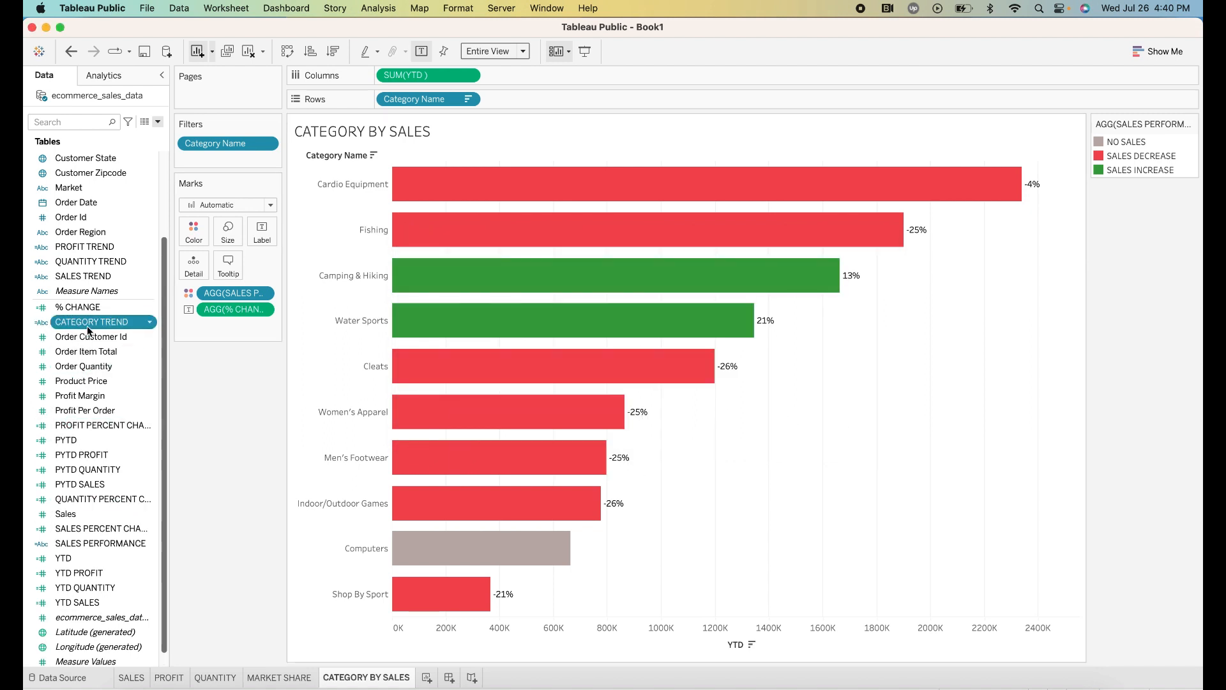
- Add CATEGORY TREND to the bar labels and move <AGG(% CHANGE)> onto the same line after it, applying the label change
{"action": "left_click_drag", "start_coordinate": [91, 324], "coordinate": [263, 235]}
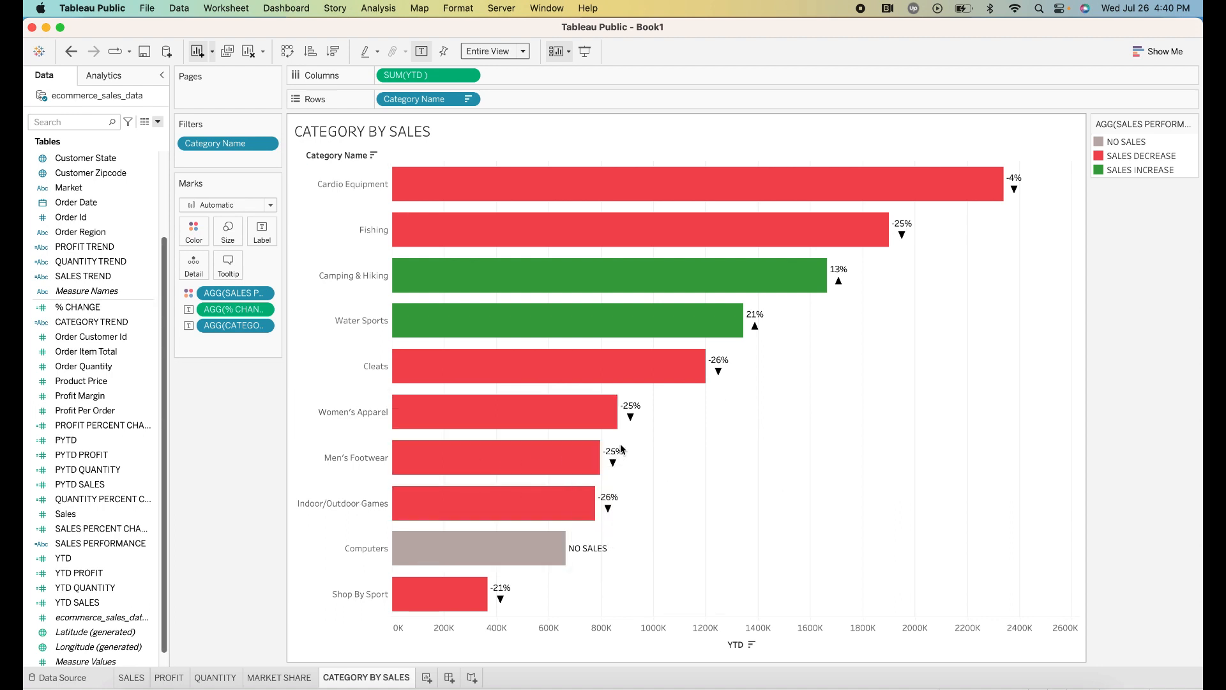
{"action": "mouse_move", "coordinate": [633, 415]}
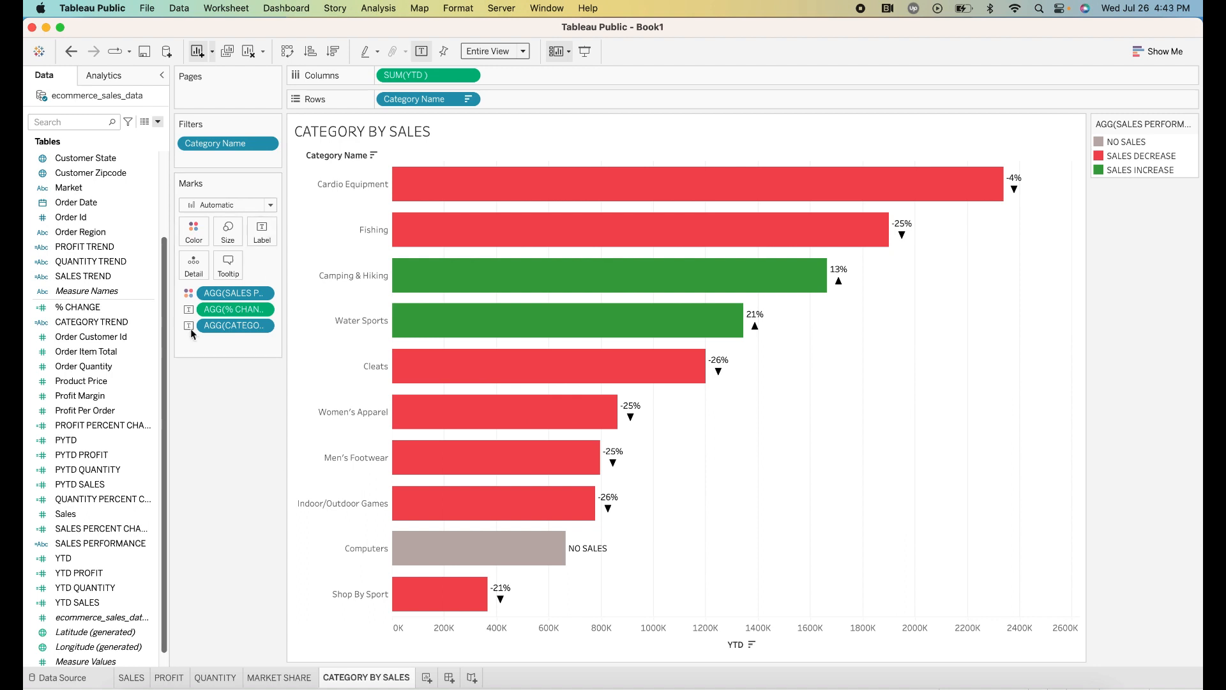
{"action": "left_click", "coordinate": [266, 233]}
{"action": "left_click", "coordinate": [396, 305]}
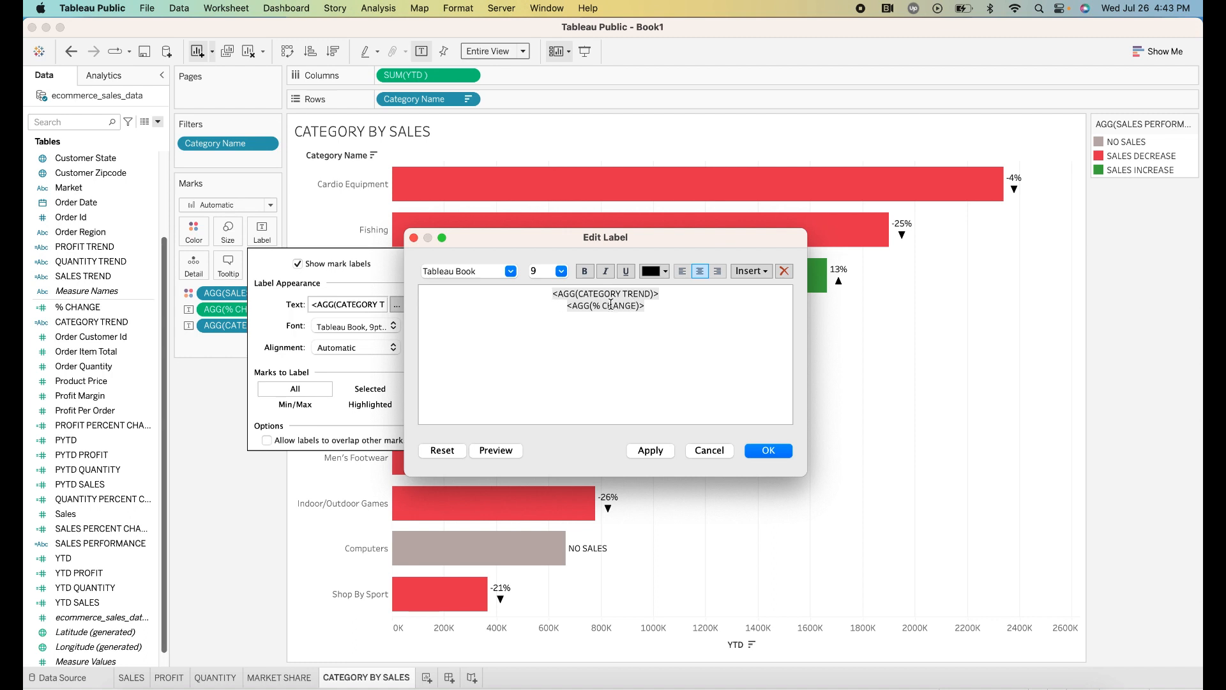
{"action": "left_click_drag", "start_coordinate": [566, 307], "coordinate": [678, 312]}
{"action": "key", "text": "super+c"}
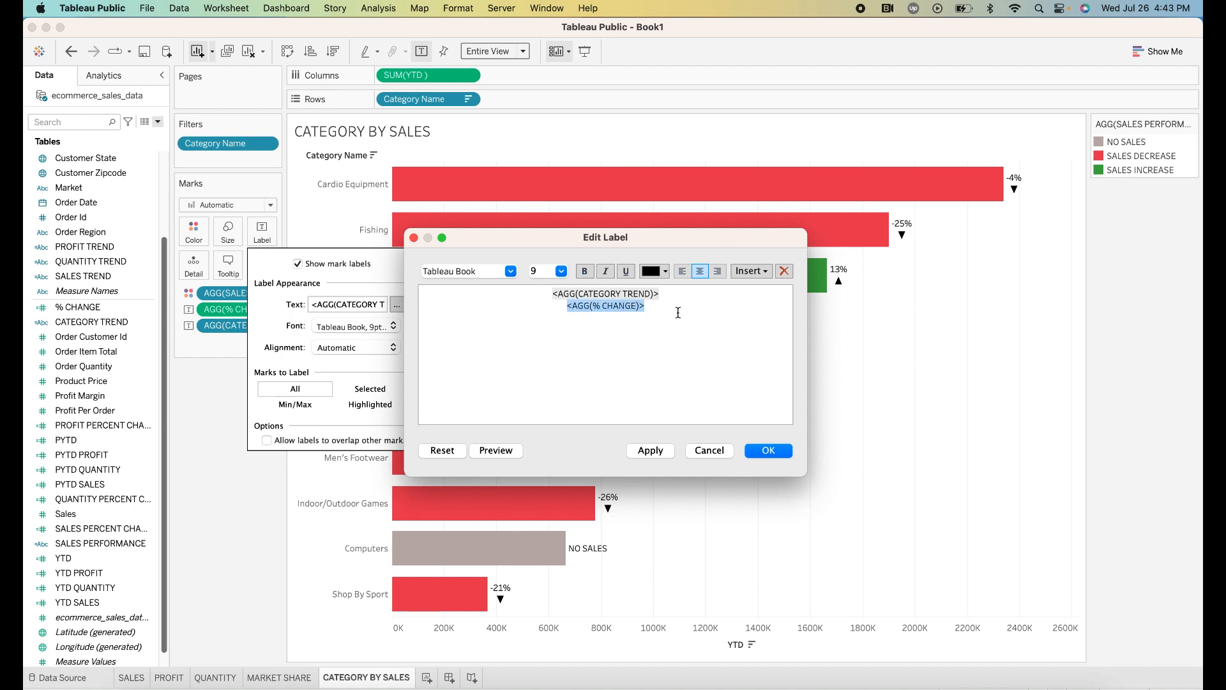
{"action": "key", "text": "BackSpace"}
{"action": "key", "text": "BackSpace"}
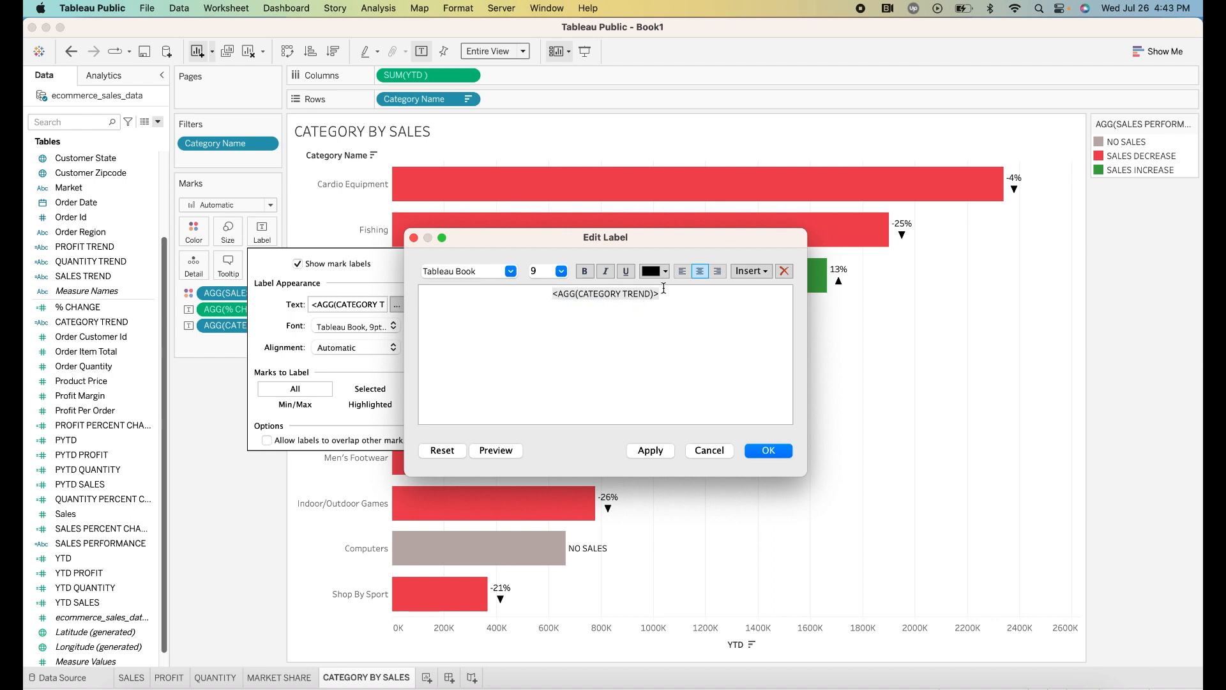
{"action": "key", "text": "super+v"}
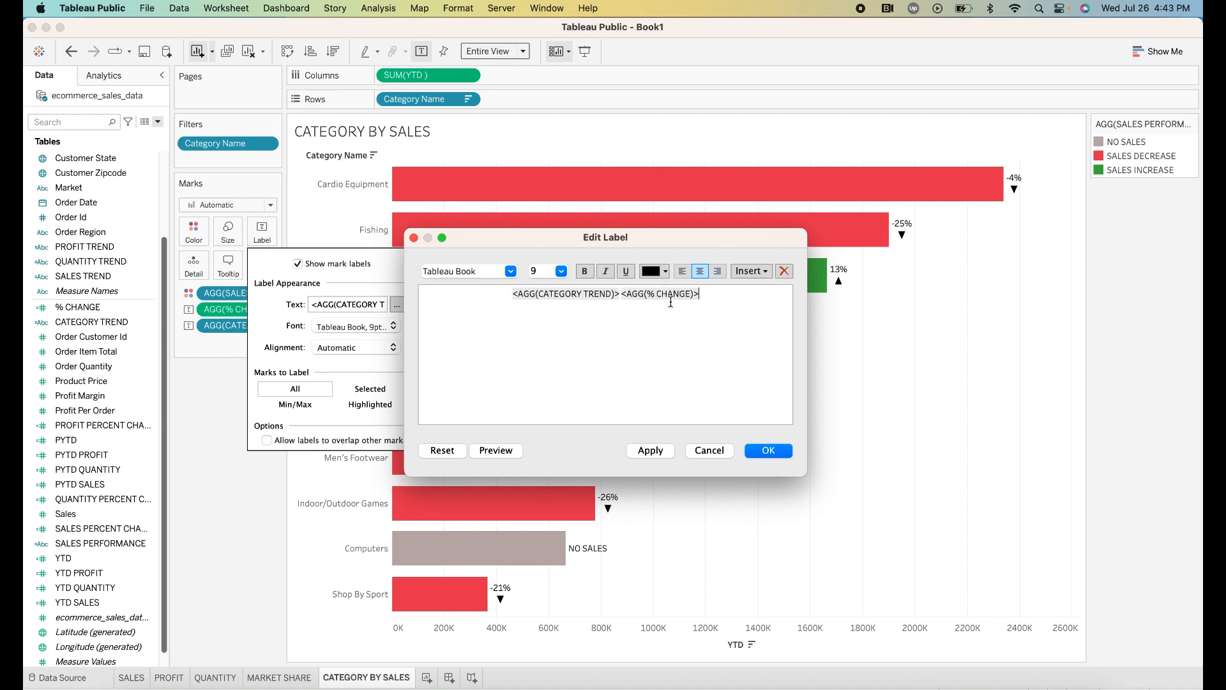
{"action": "left_click", "coordinate": [652, 452]}
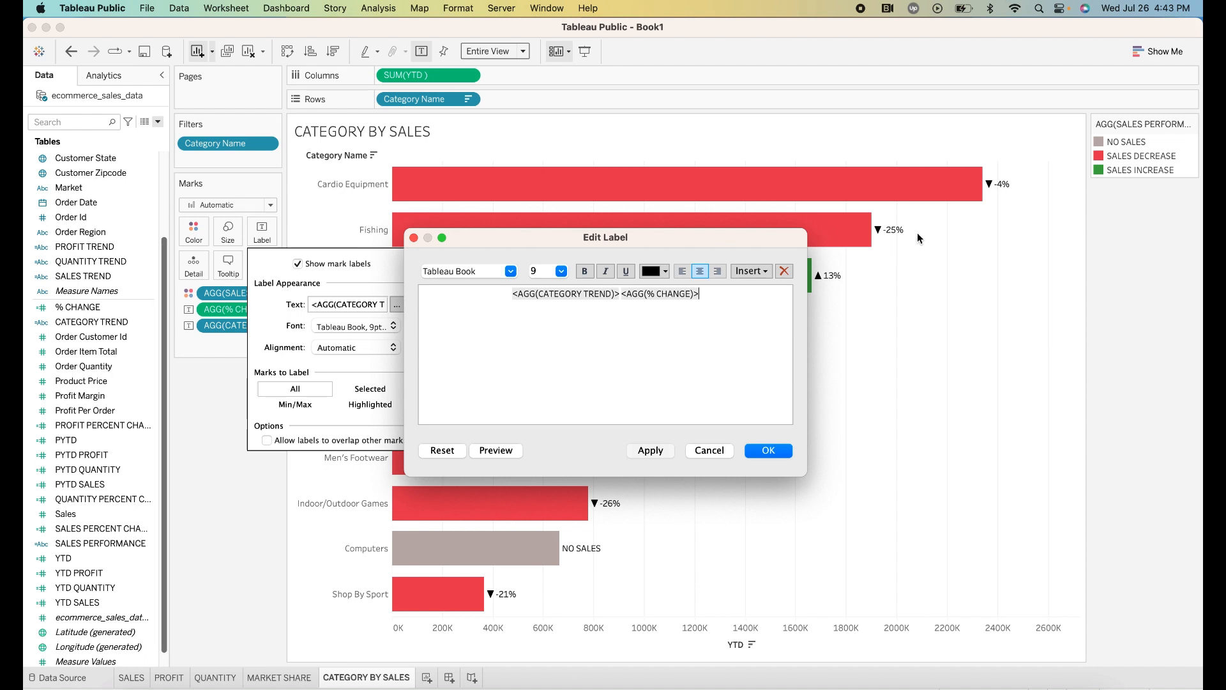
{"action": "double_click", "coordinate": [618, 295]}
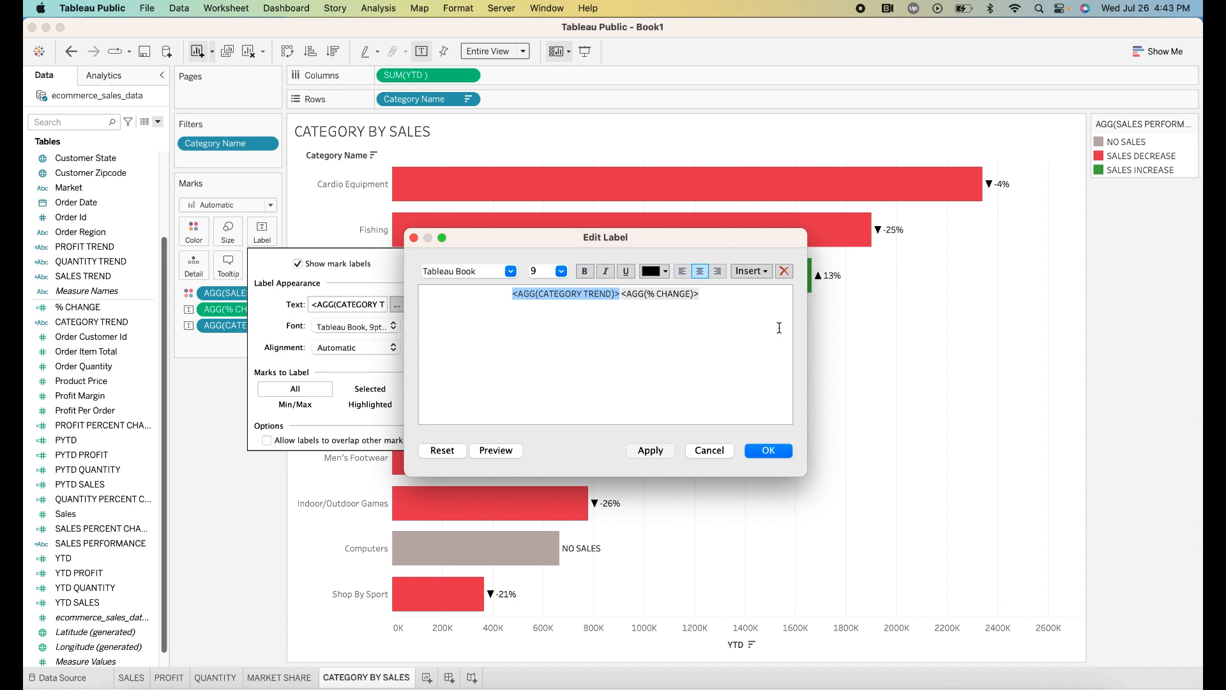
{"action": "left_click", "coordinate": [661, 274]}
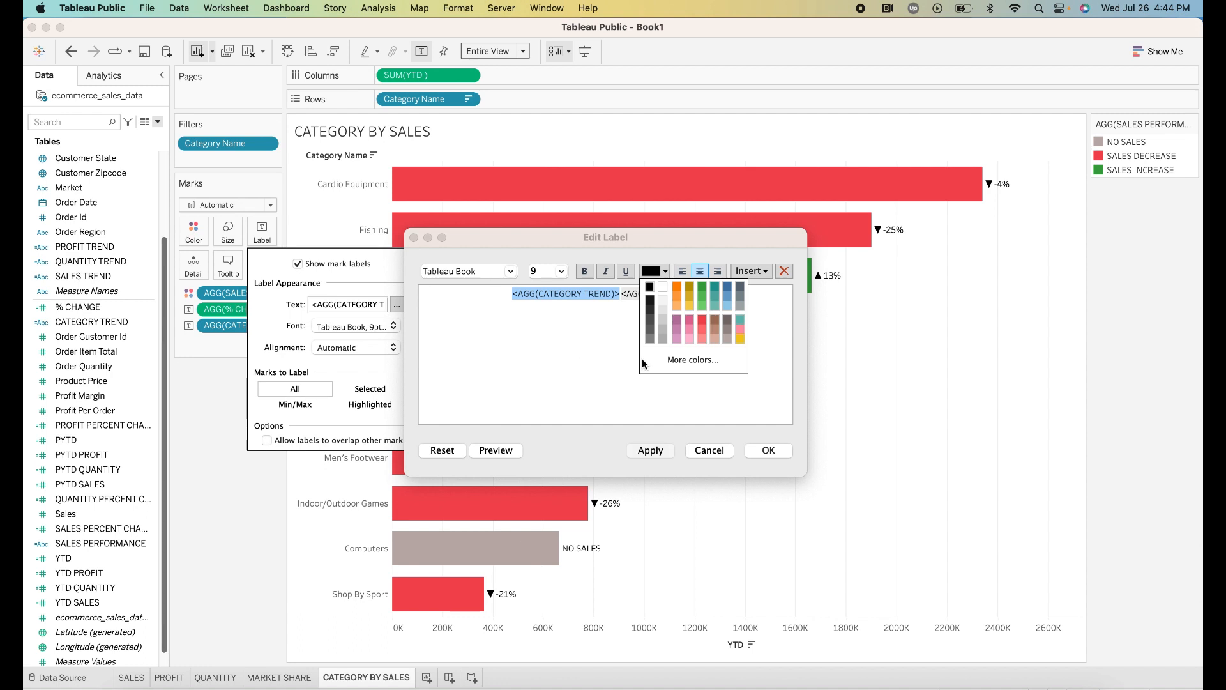
{"action": "left_click", "coordinate": [579, 368]}
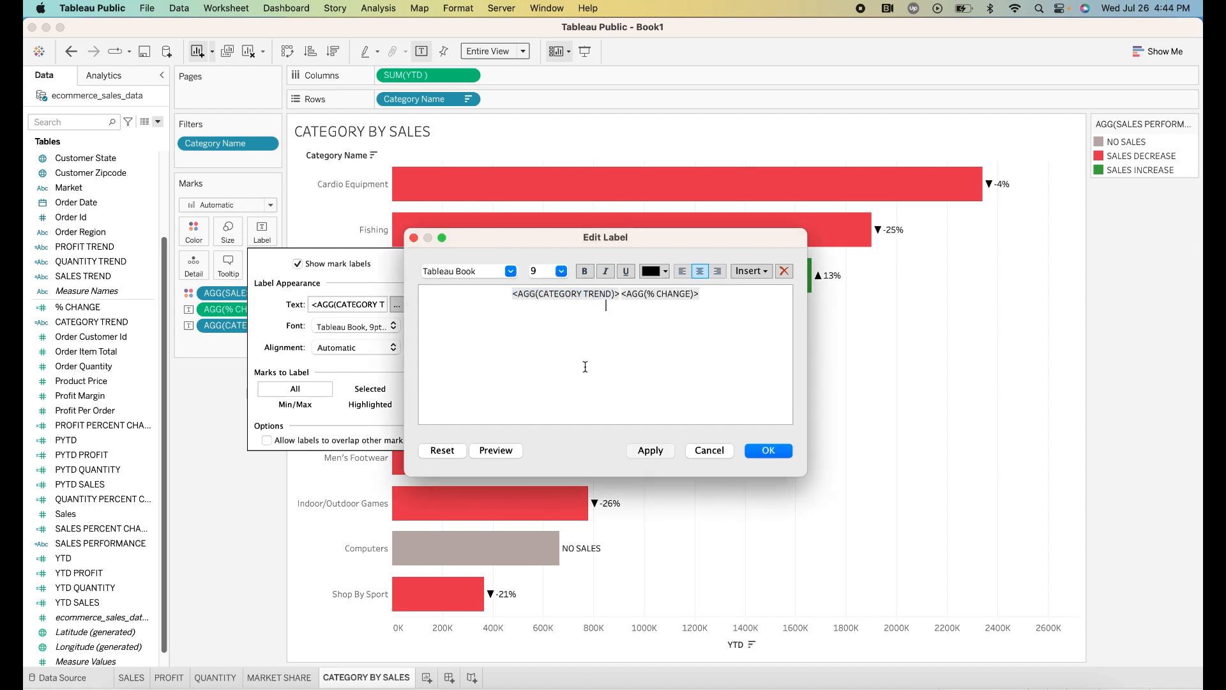
- Color the <AGG(CATEGORY TREND)> part of the bar label green, apply it and close the label editor
{"action": "left_click", "coordinate": [618, 298]}
{"action": "left_click", "coordinate": [768, 450]}
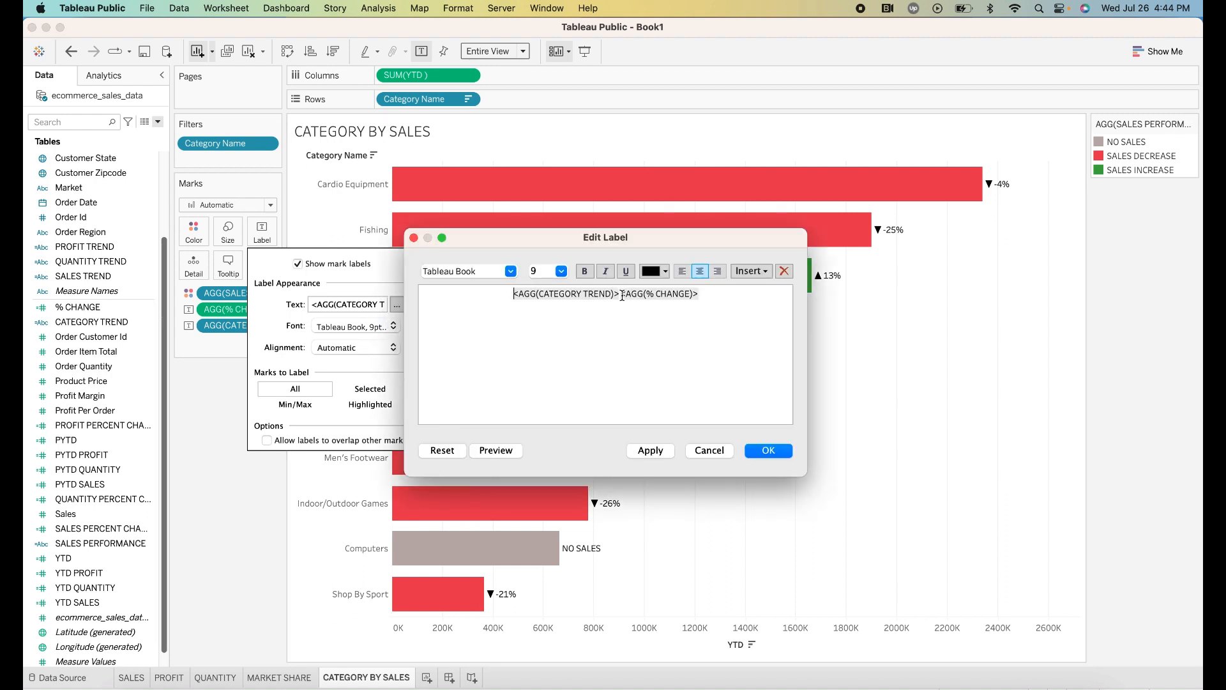
{"action": "left_click_drag", "start_coordinate": [619, 295], "coordinate": [440, 294]}
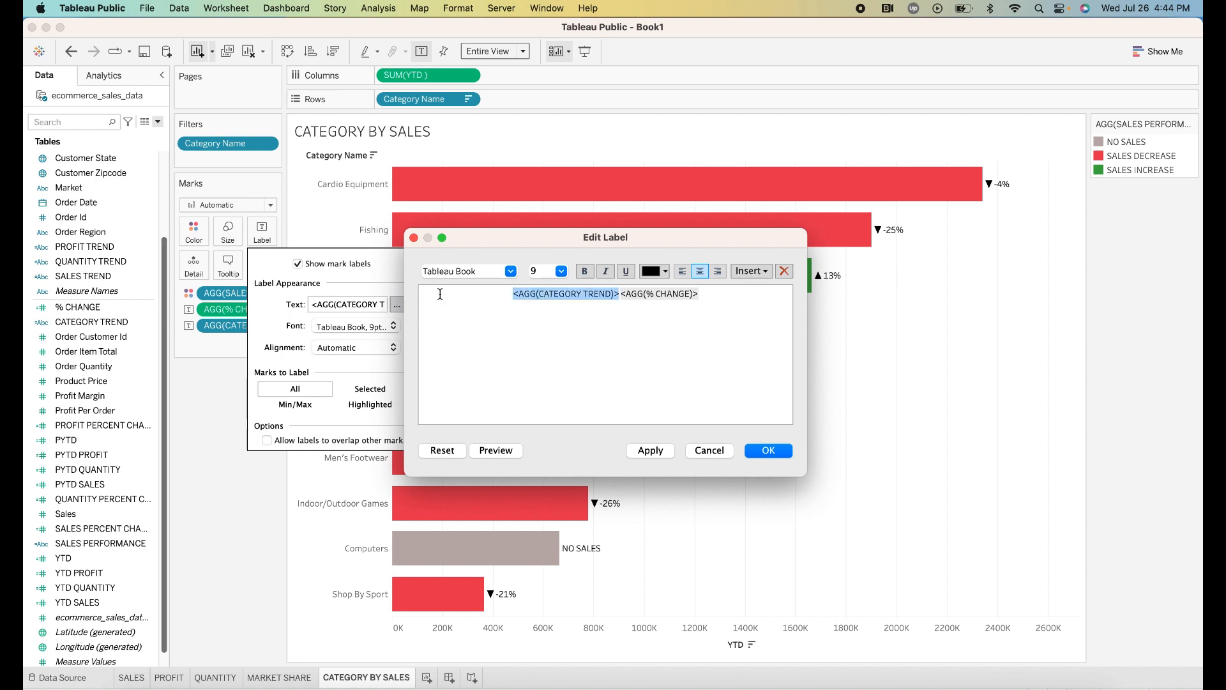
{"action": "left_click", "coordinate": [666, 271]}
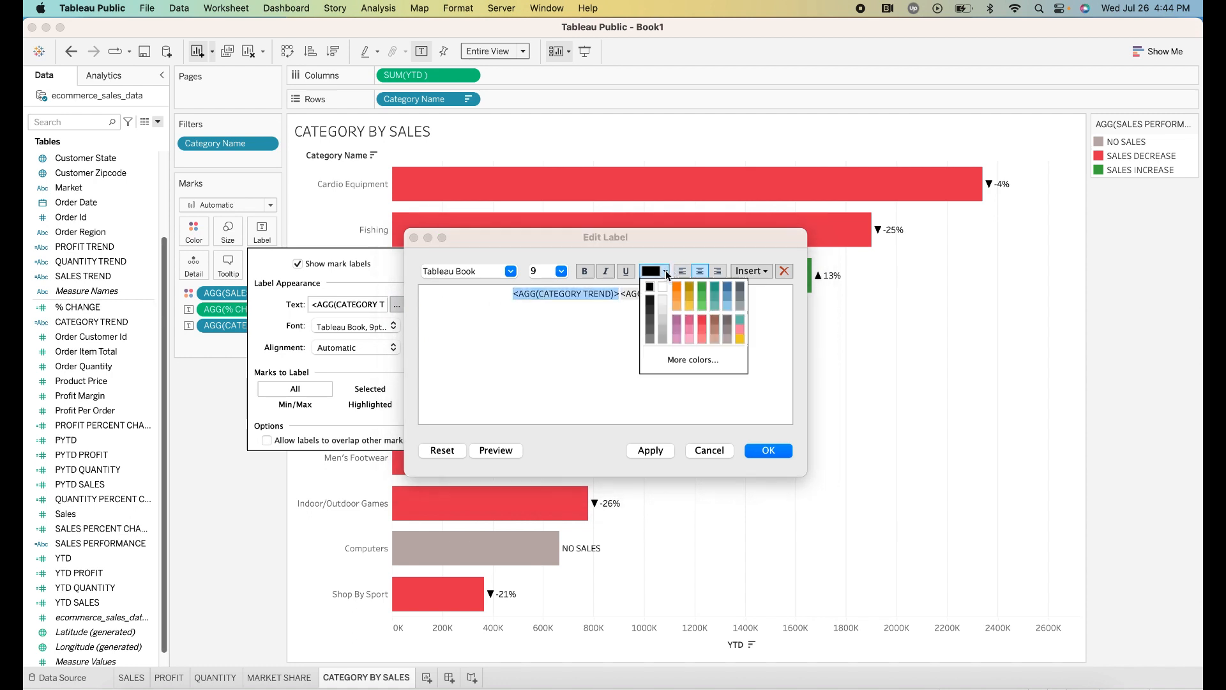
{"action": "left_click", "coordinate": [701, 287]}
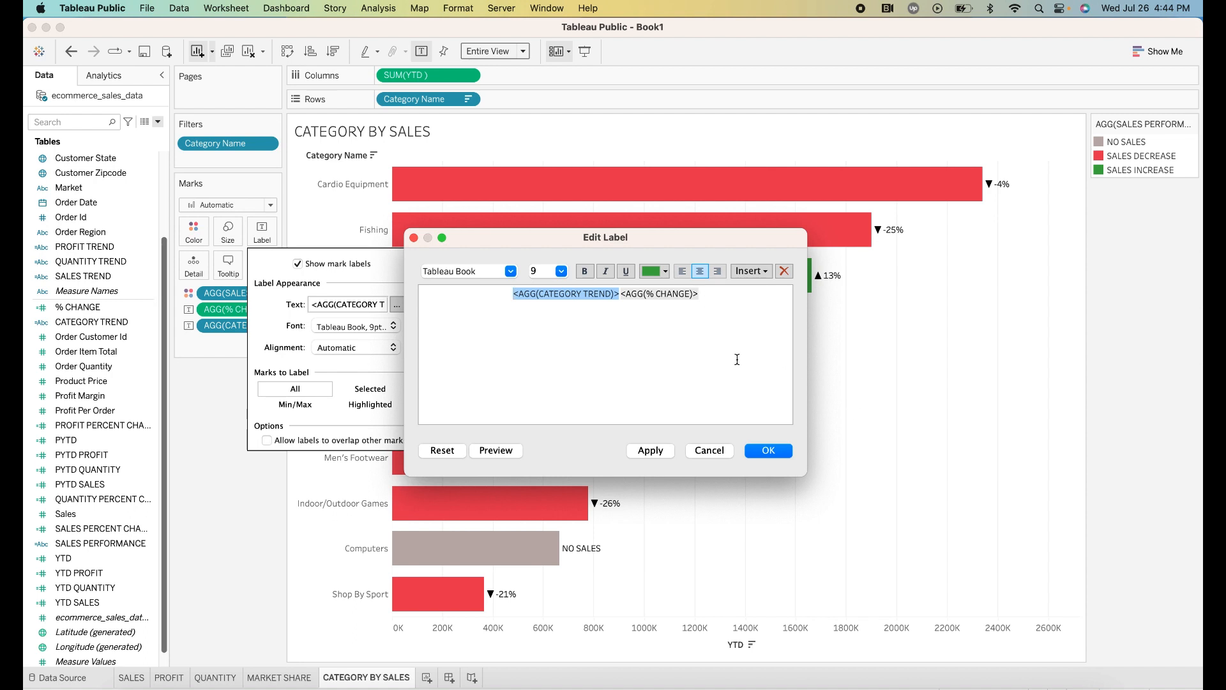
{"action": "left_click", "coordinate": [656, 449]}
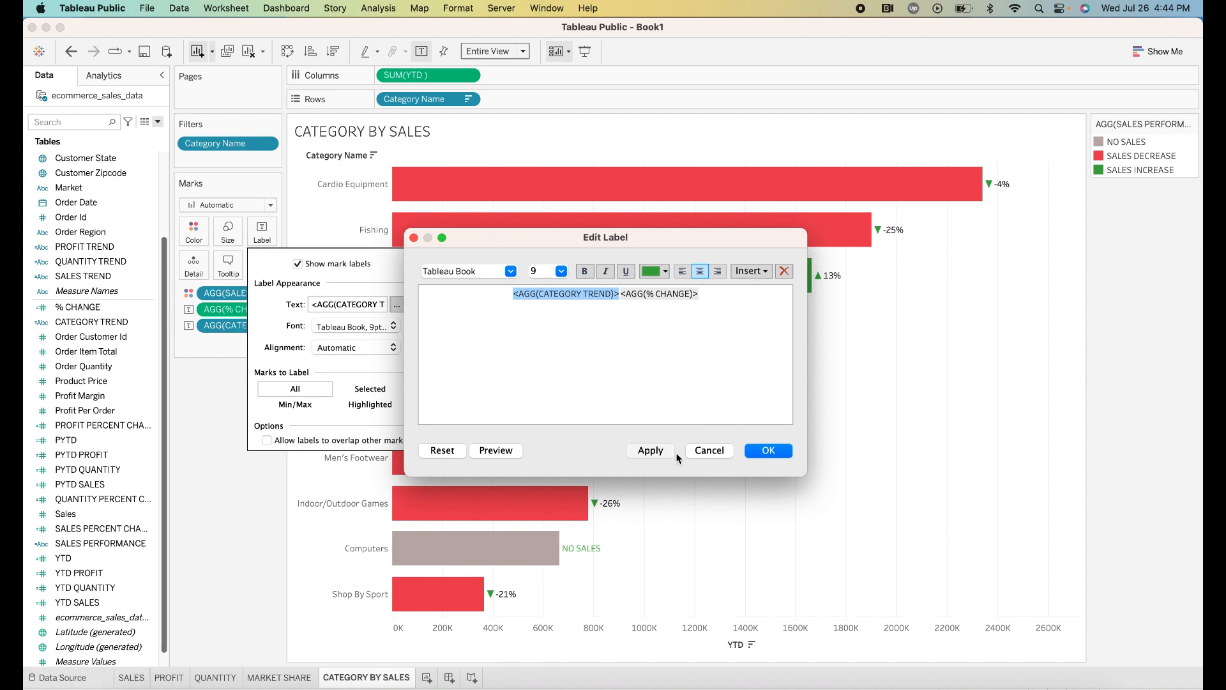
{"action": "left_click", "coordinate": [708, 451]}
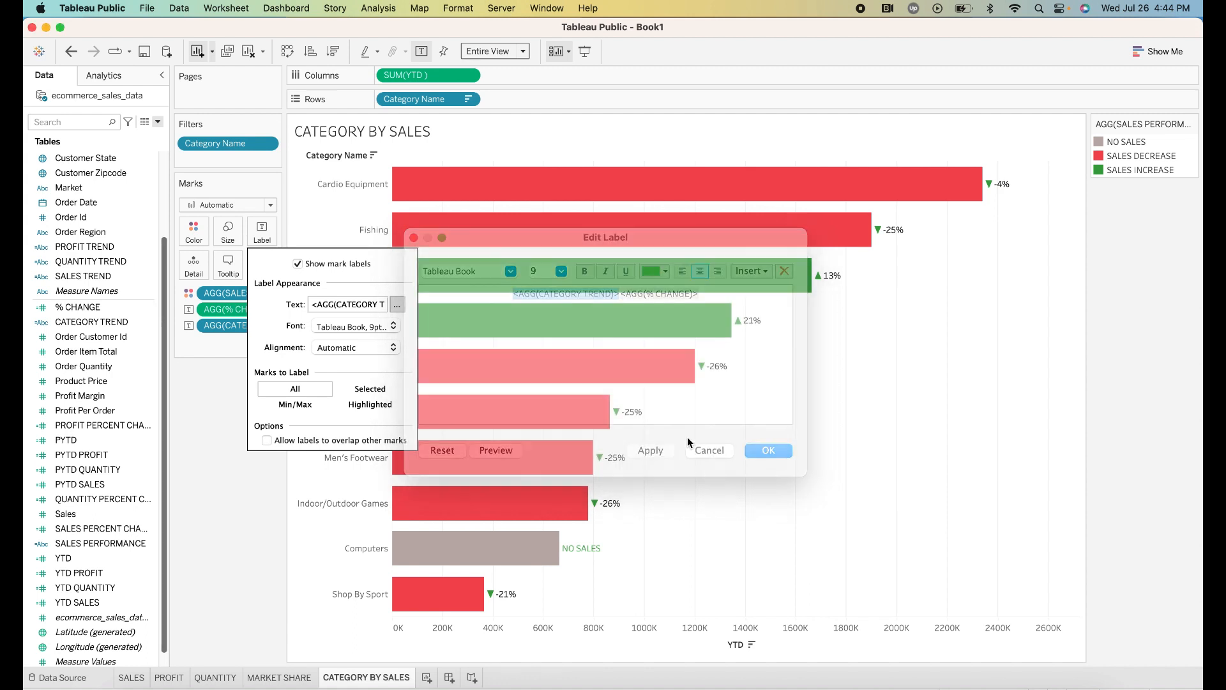
{"action": "left_click", "coordinate": [253, 472]}
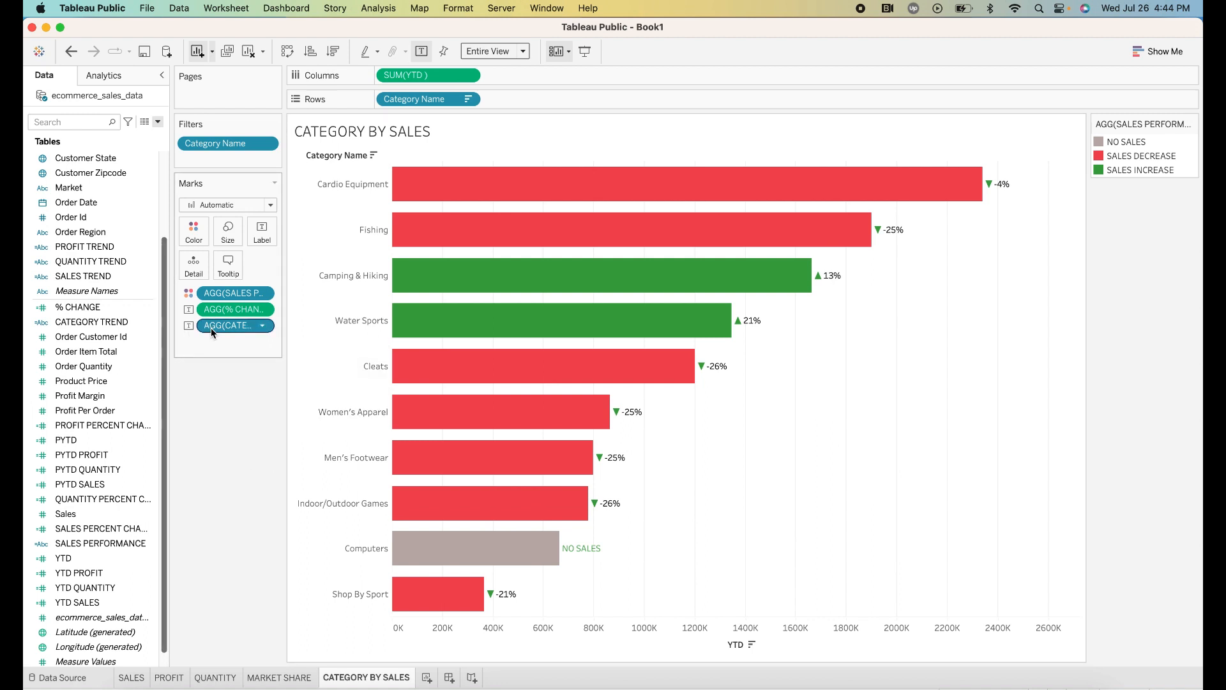
- Remove CATEGORY TREND from the bar labels and duplicate the CATEGORY TREND calculated field
{"action": "left_click_drag", "start_coordinate": [218, 324], "coordinate": [102, 339]}
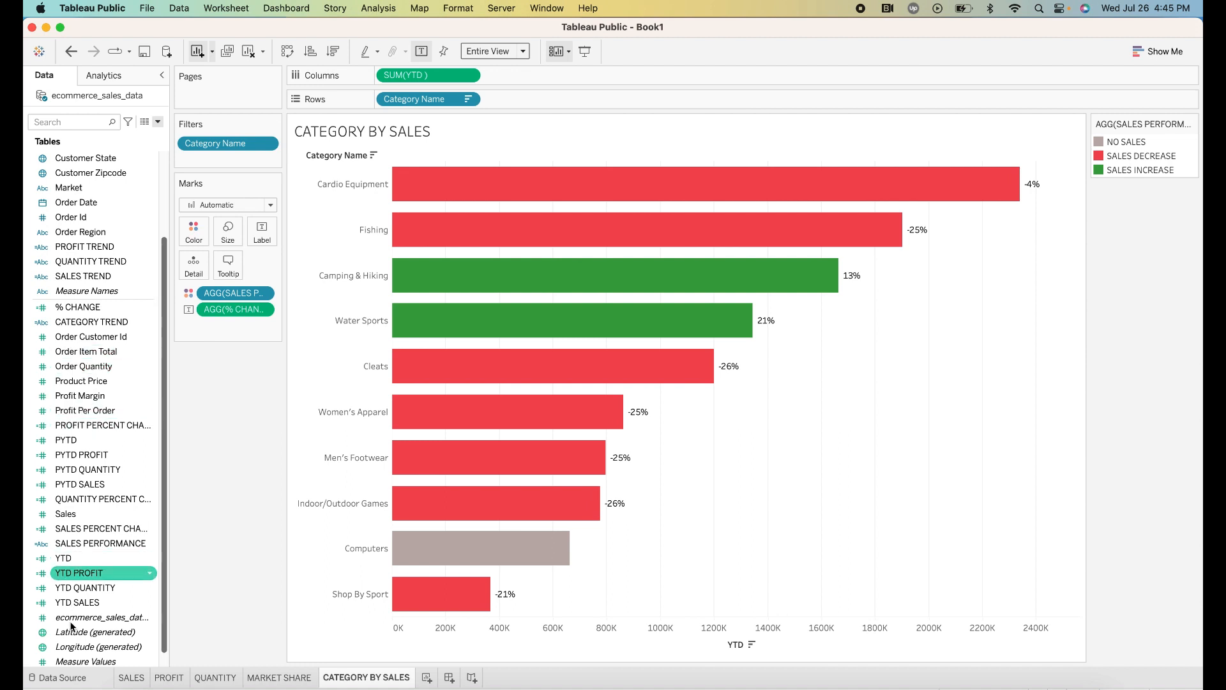
{"action": "scroll", "coordinate": [118, 512], "scroll_direction": "down", "scroll_amount": 1}
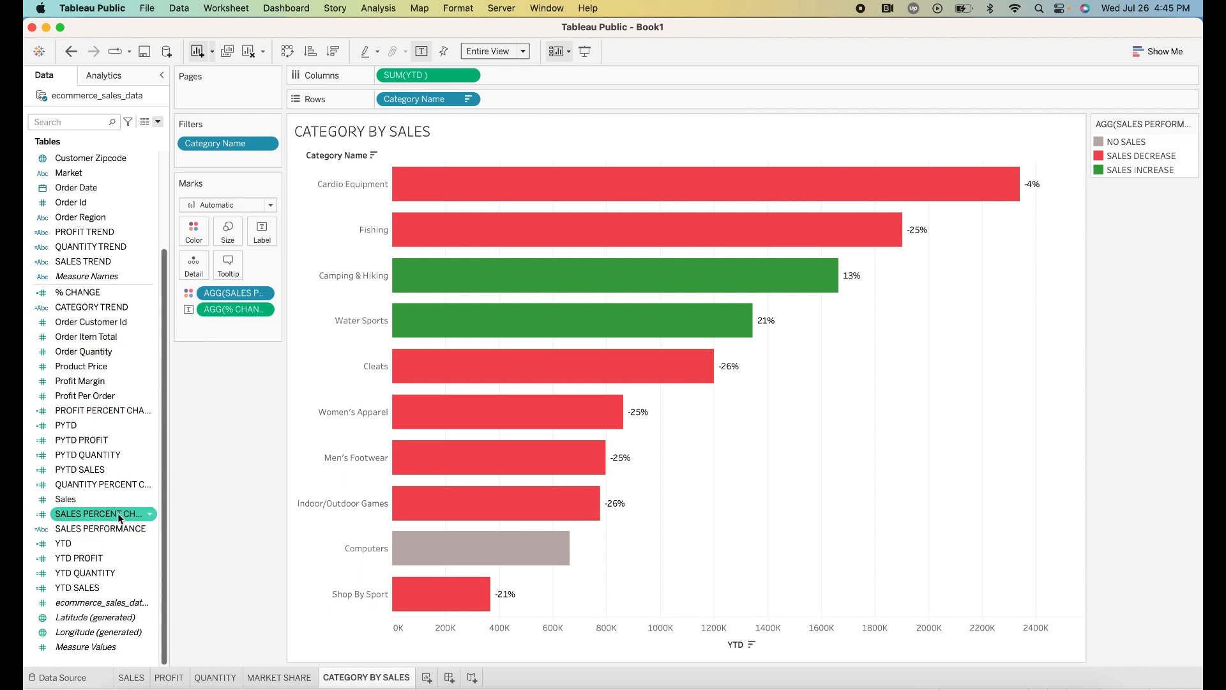
{"action": "right_click", "coordinate": [147, 308]}
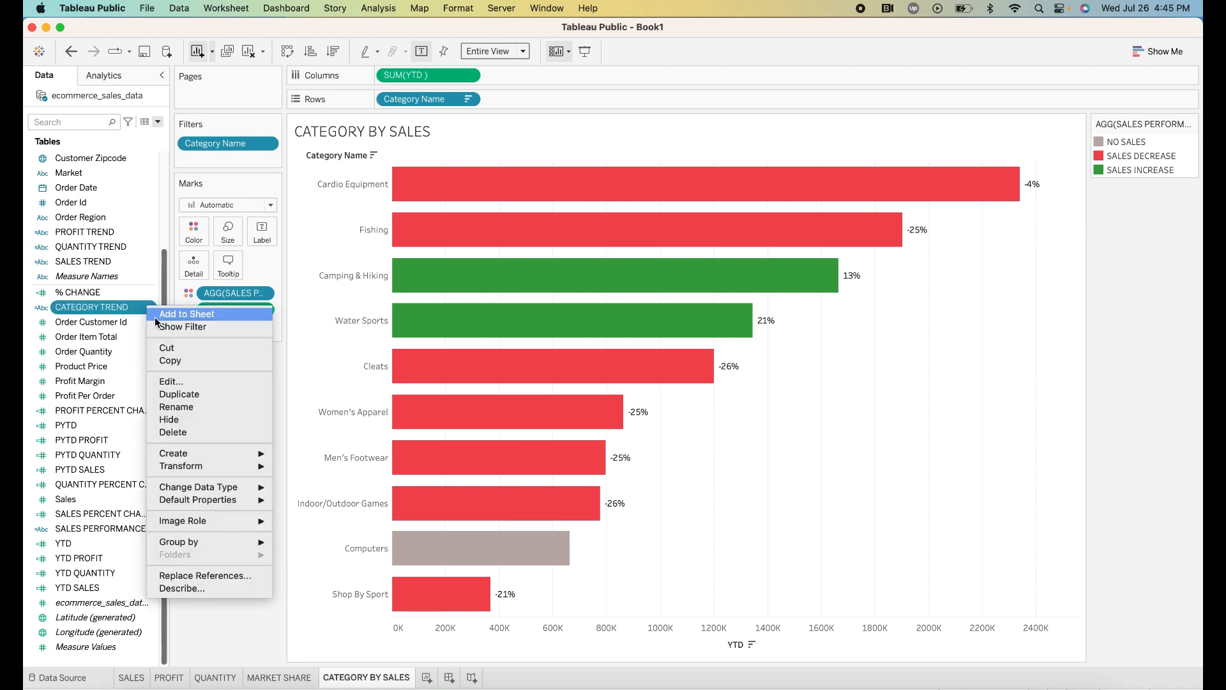
{"action": "left_click", "coordinate": [183, 392]}
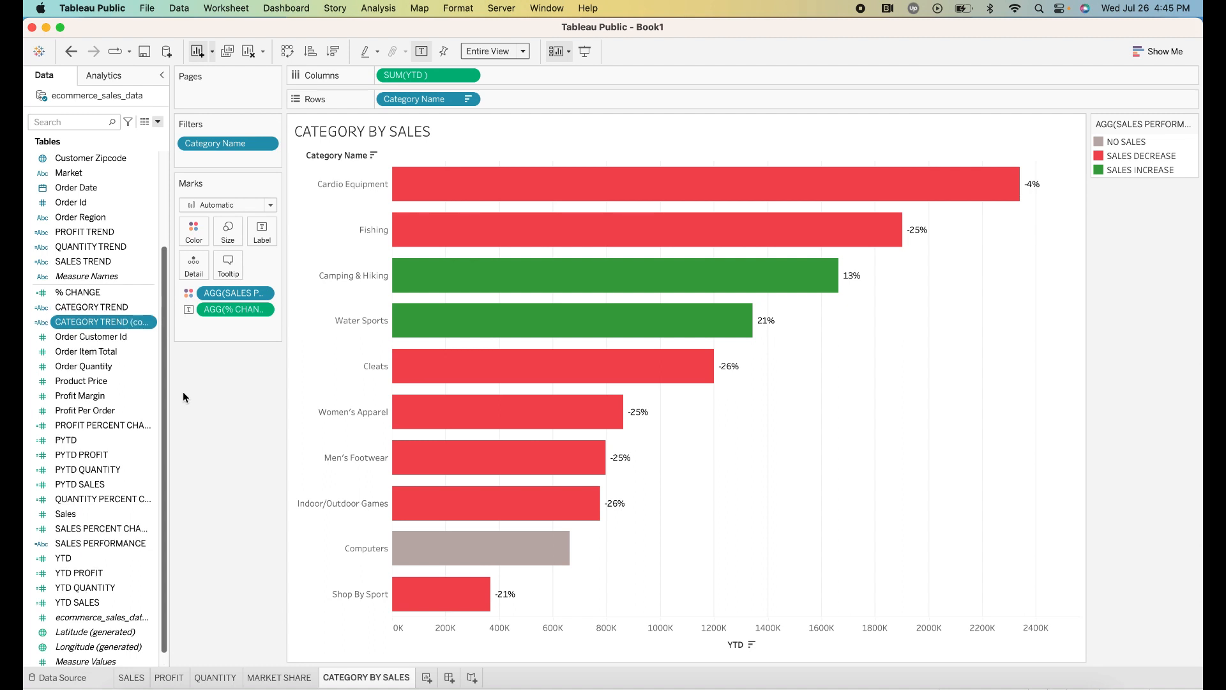
- Reduce the original CATEGORY TREND formula to IF [% CHANGE]>0 THEN '▲' END by deleting the ELSEIF and ELSE branches
{"action": "left_click", "coordinate": [141, 311]}
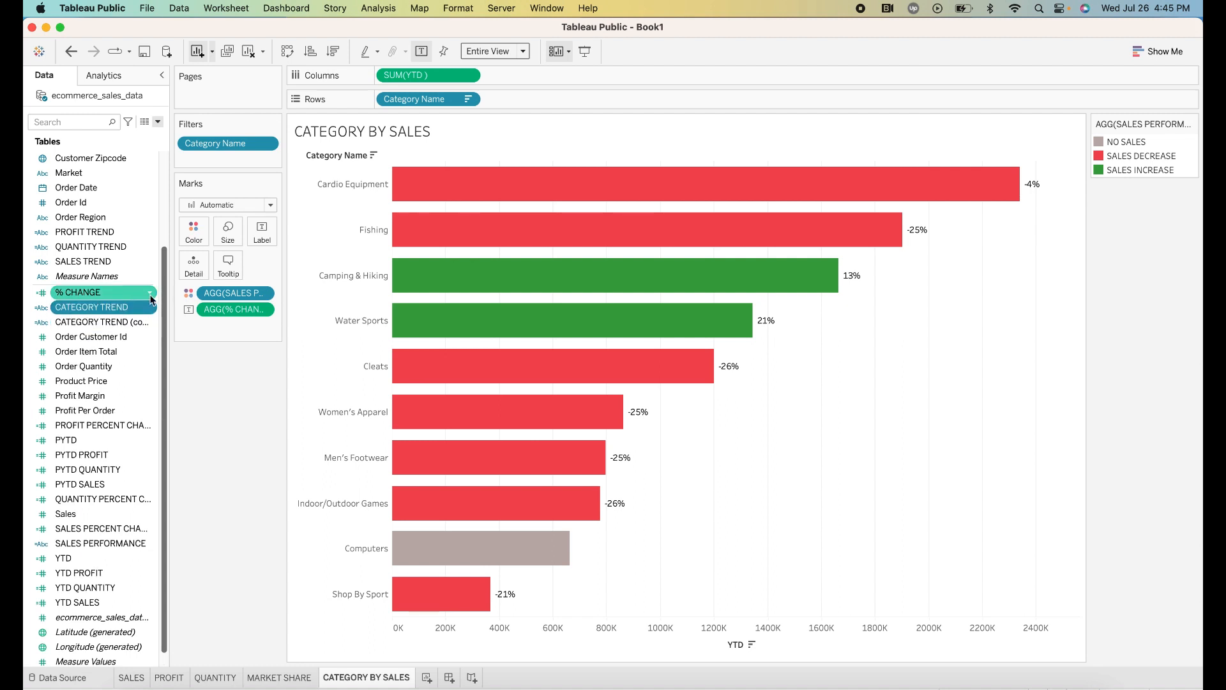
{"action": "left_click", "coordinate": [151, 299]}
{"action": "left_click", "coordinate": [131, 305]}
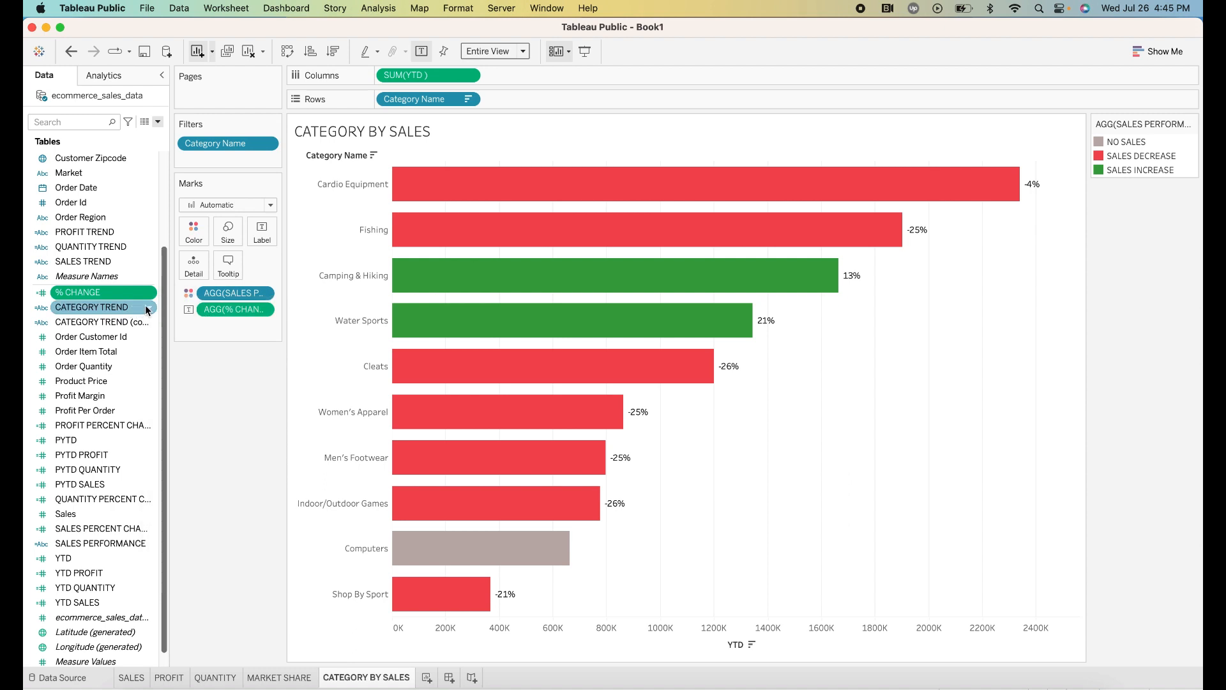
{"action": "left_click", "coordinate": [150, 306]}
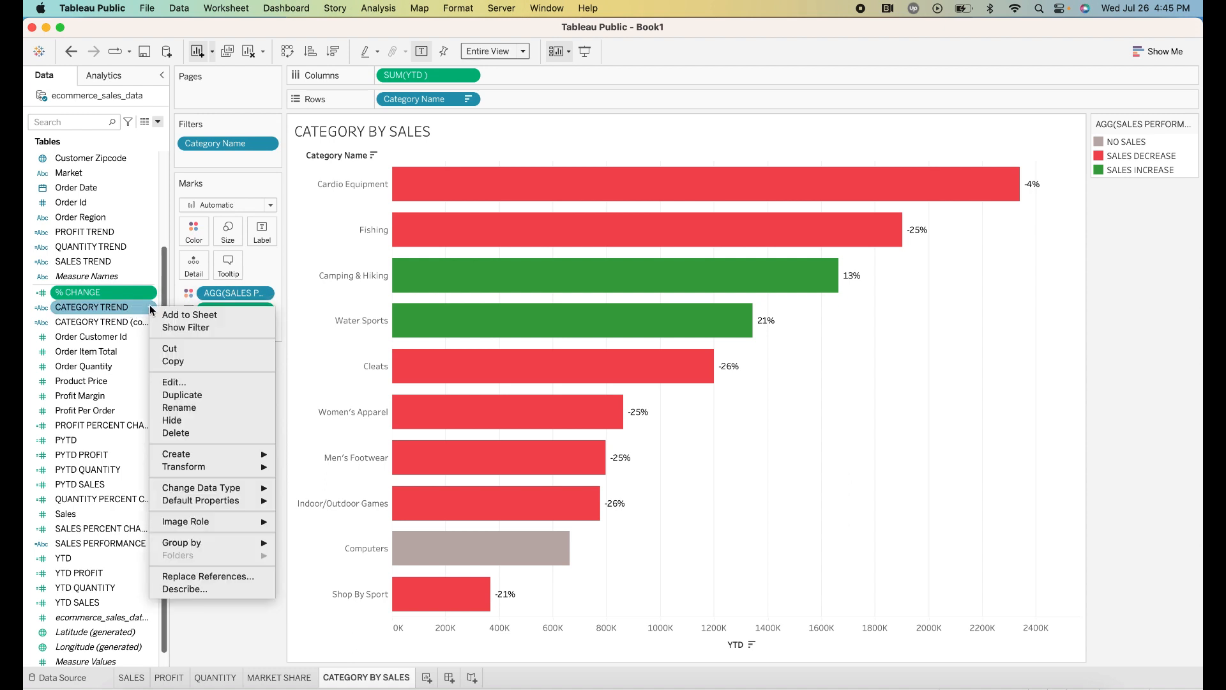
{"action": "left_click", "coordinate": [170, 386]}
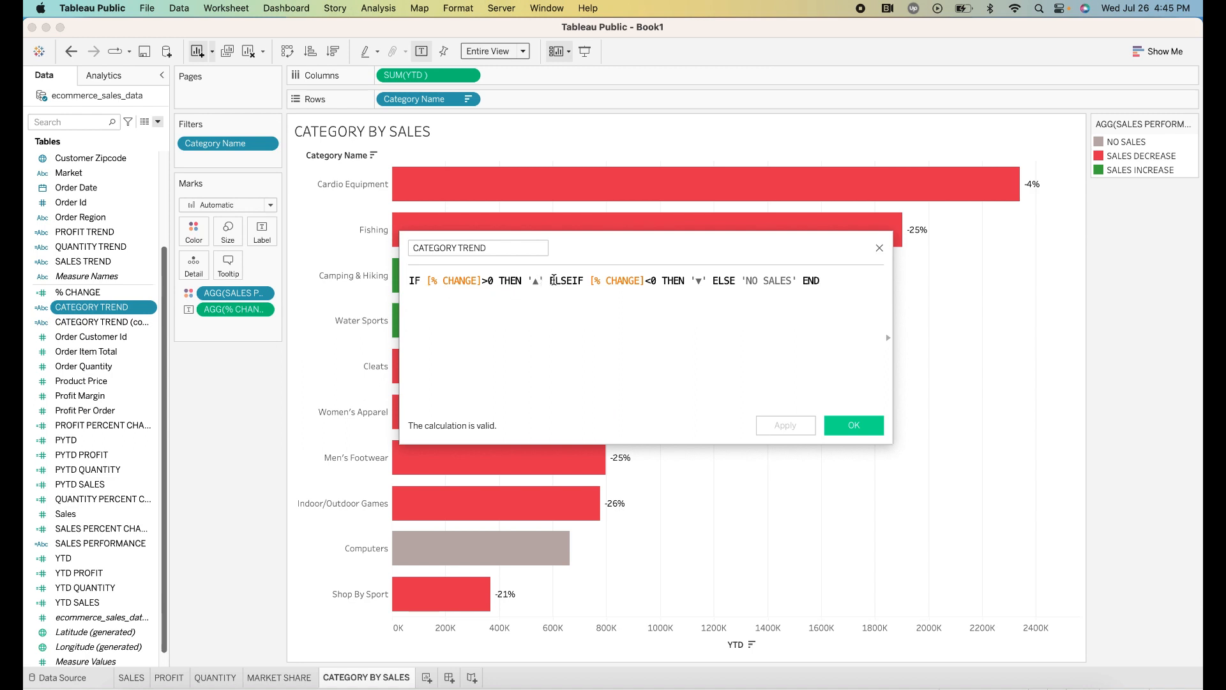
{"action": "mouse_move", "coordinate": [550, 283]}
{"action": "left_mouse_down"}
{"action": "mouse_move", "coordinate": [848, 281]}
{"action": "mouse_move", "coordinate": [544, 264]}
{"action": "left_mouse_up"}
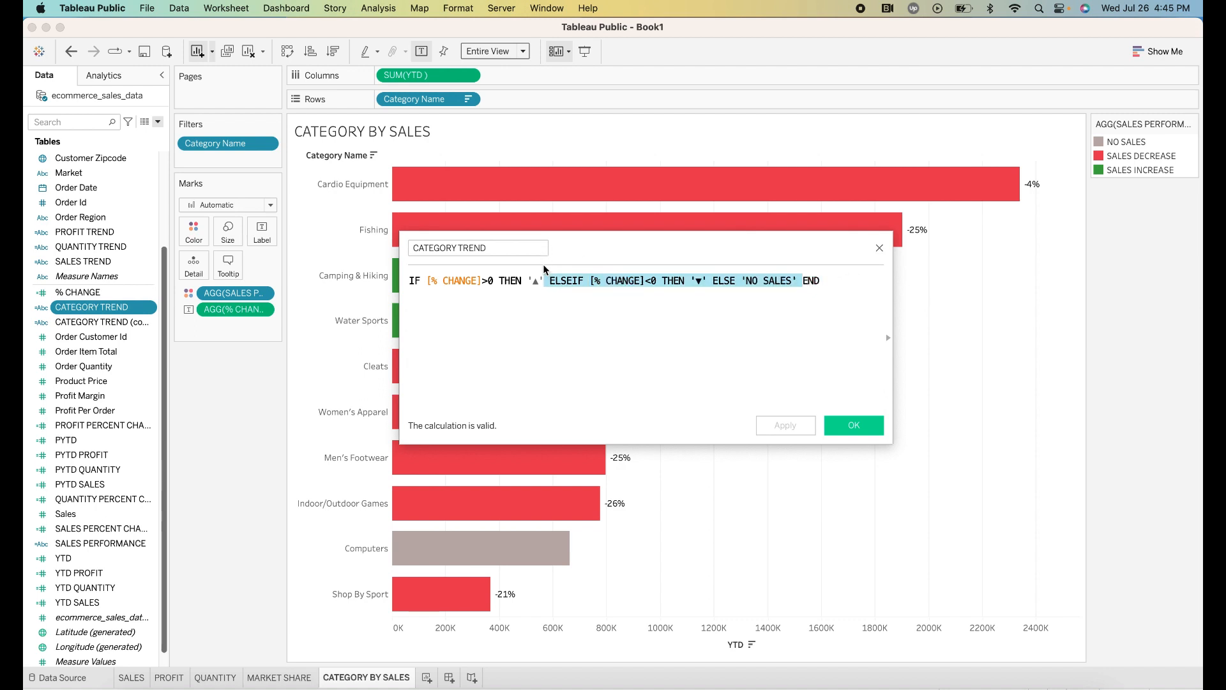
{"action": "key", "text": "BackSpace"}
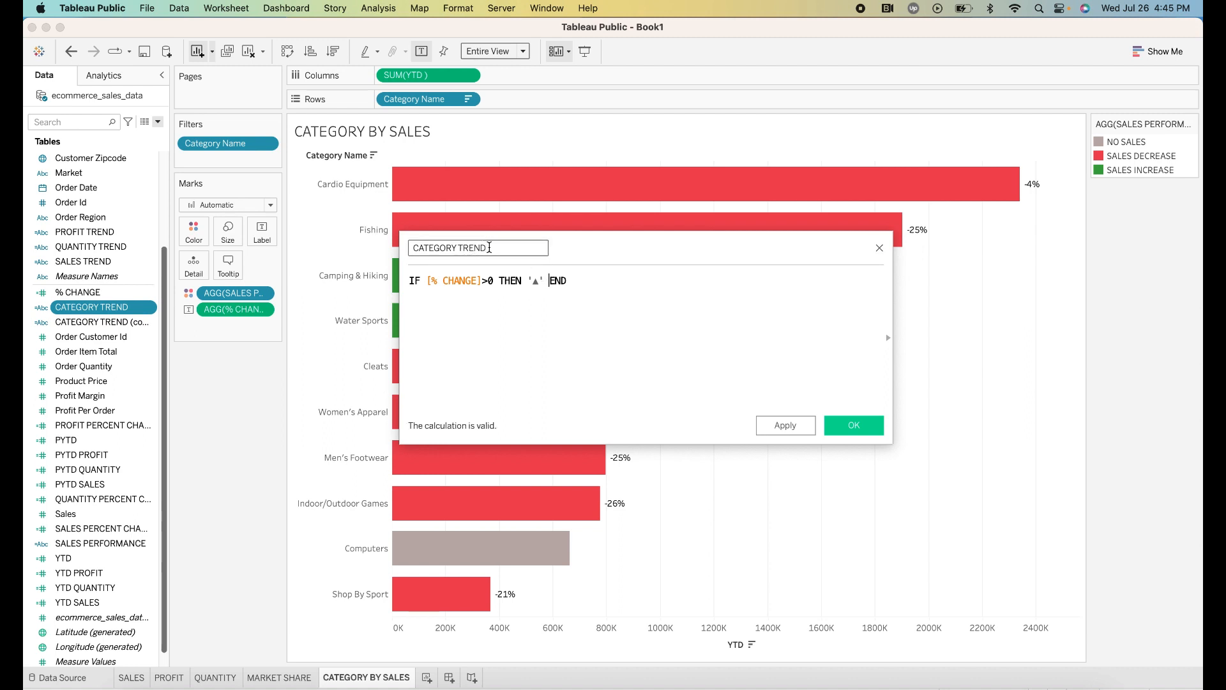
- Rename the edited CATEGORY TREND calculation as UP ARROW and save it
{"action": "left_click_drag", "start_coordinate": [482, 247], "coordinate": [408, 248]}
{"action": "type", "text": "UP"}
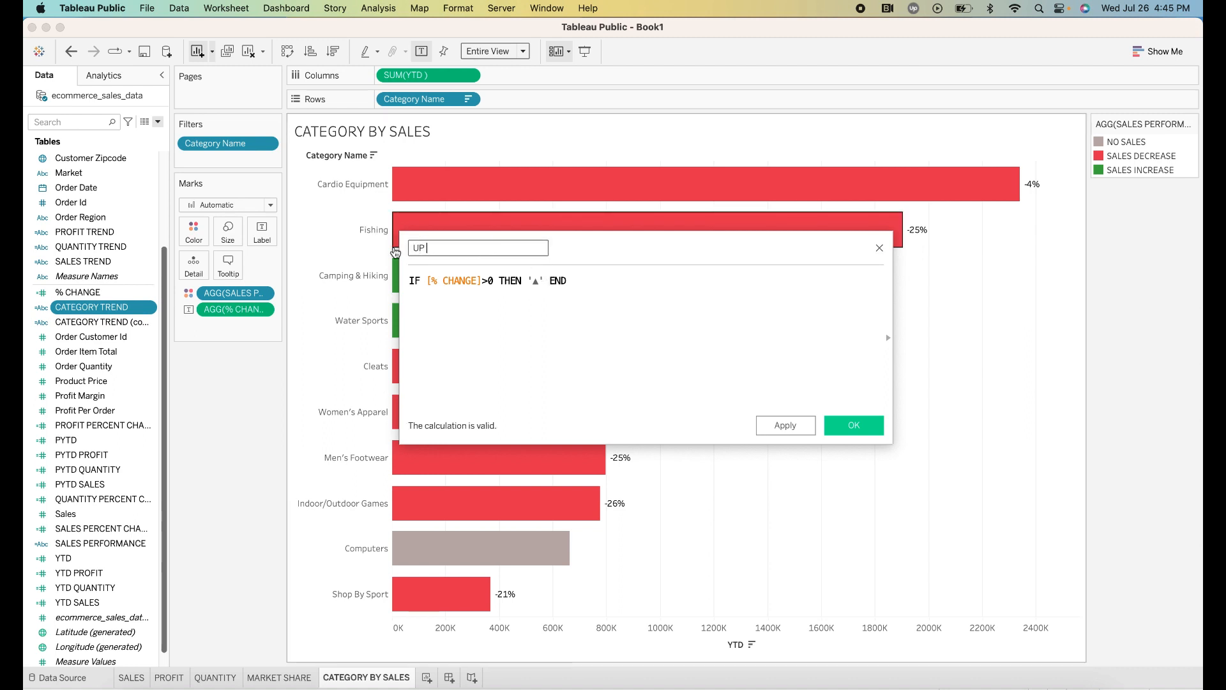
{"action": "type", "text": " ARROW"}
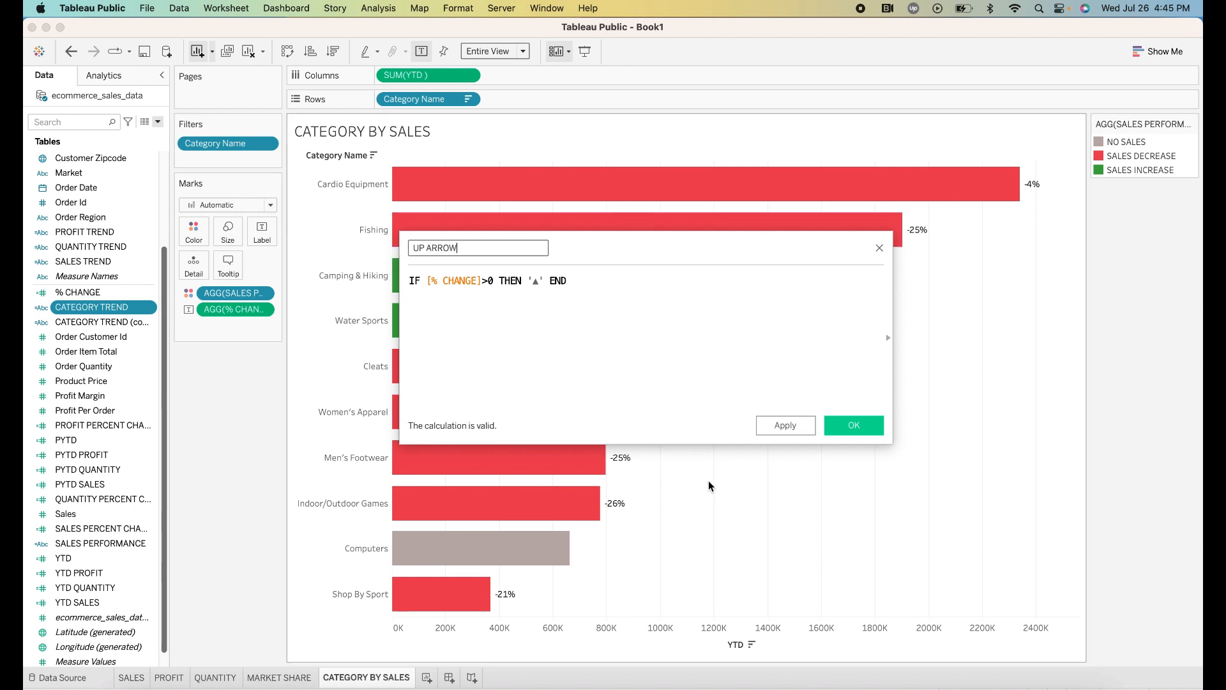
{"action": "left_click", "coordinate": [791, 427]}
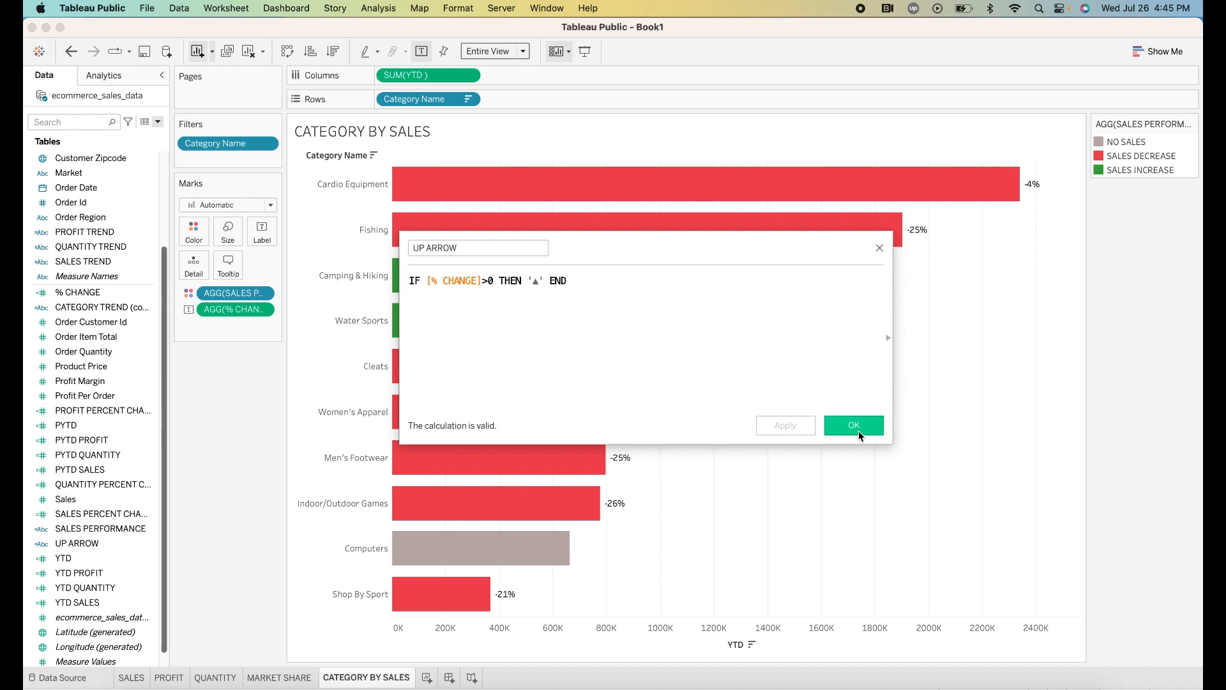
{"action": "left_click", "coordinate": [859, 428]}
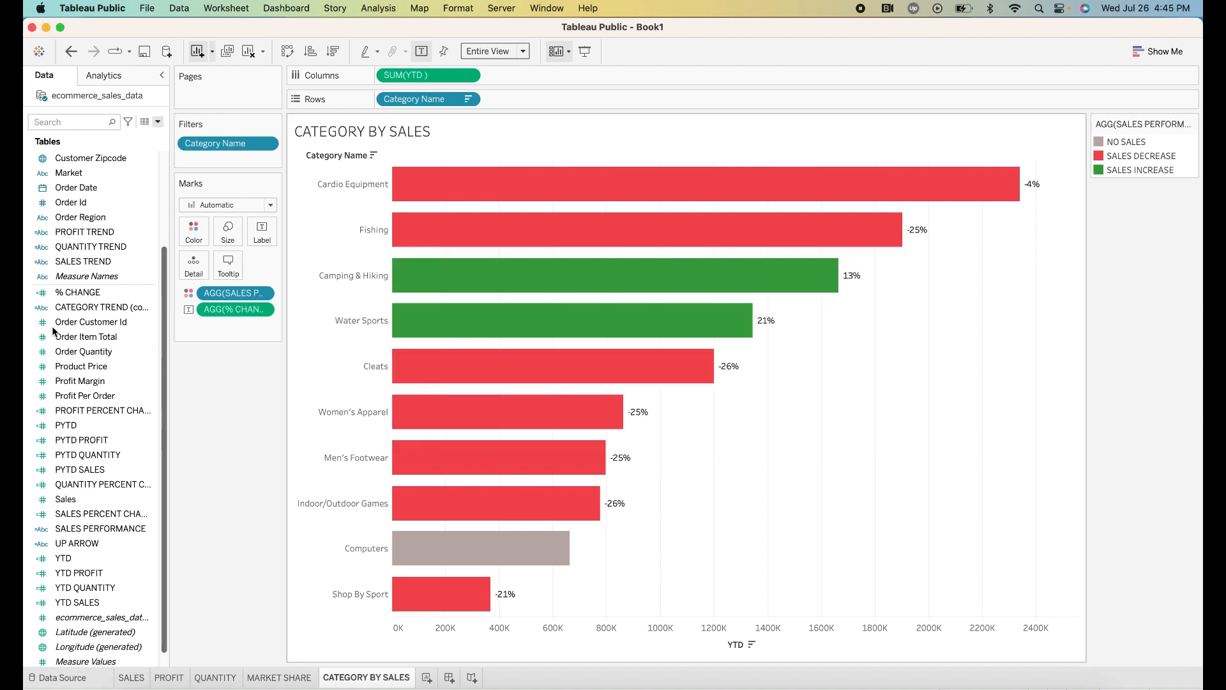
- Open the CATEGORY TREND copy for editing and rename it as DOWN ARROW
{"action": "left_click", "coordinate": [145, 309]}
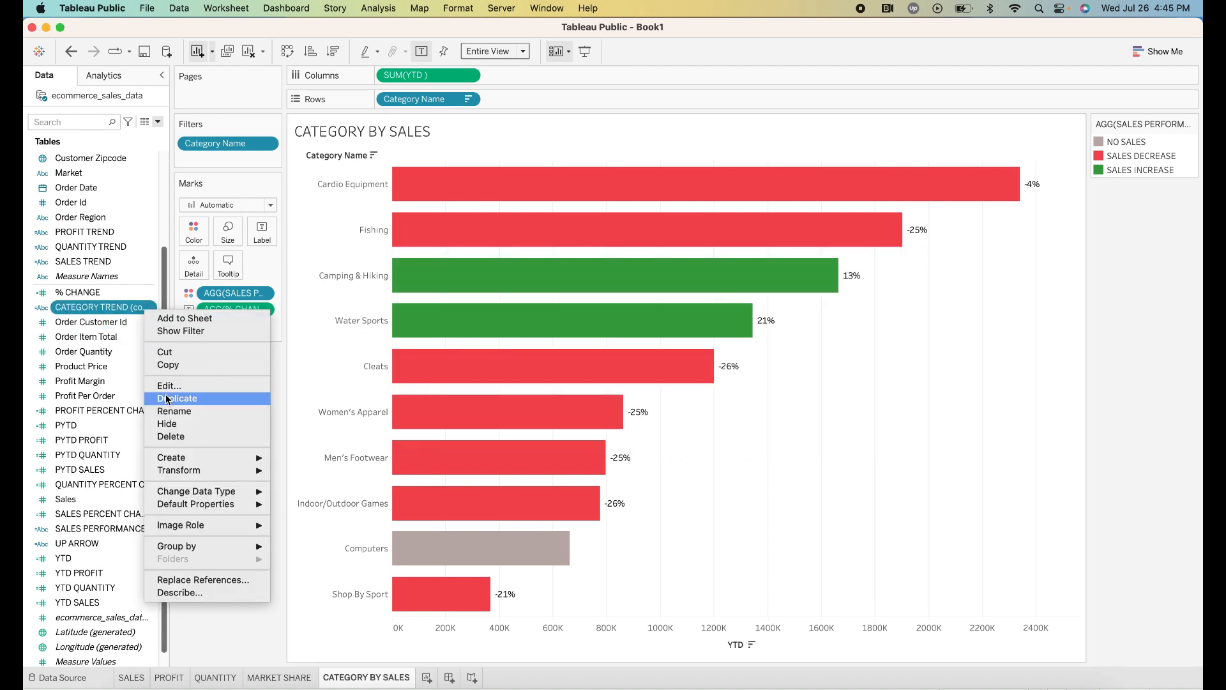
{"action": "left_click", "coordinate": [247, 386]}
{"action": "left_click", "coordinate": [512, 249]}
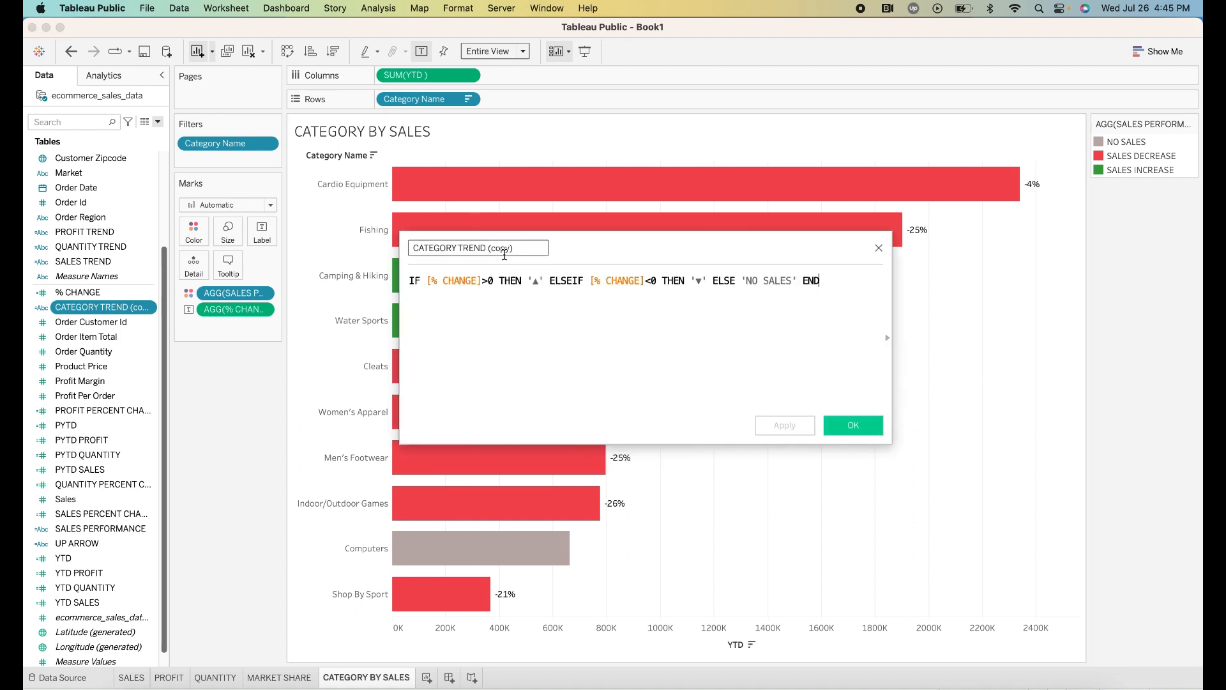
{"action": "left_click_drag", "start_coordinate": [512, 250], "coordinate": [274, 255]}
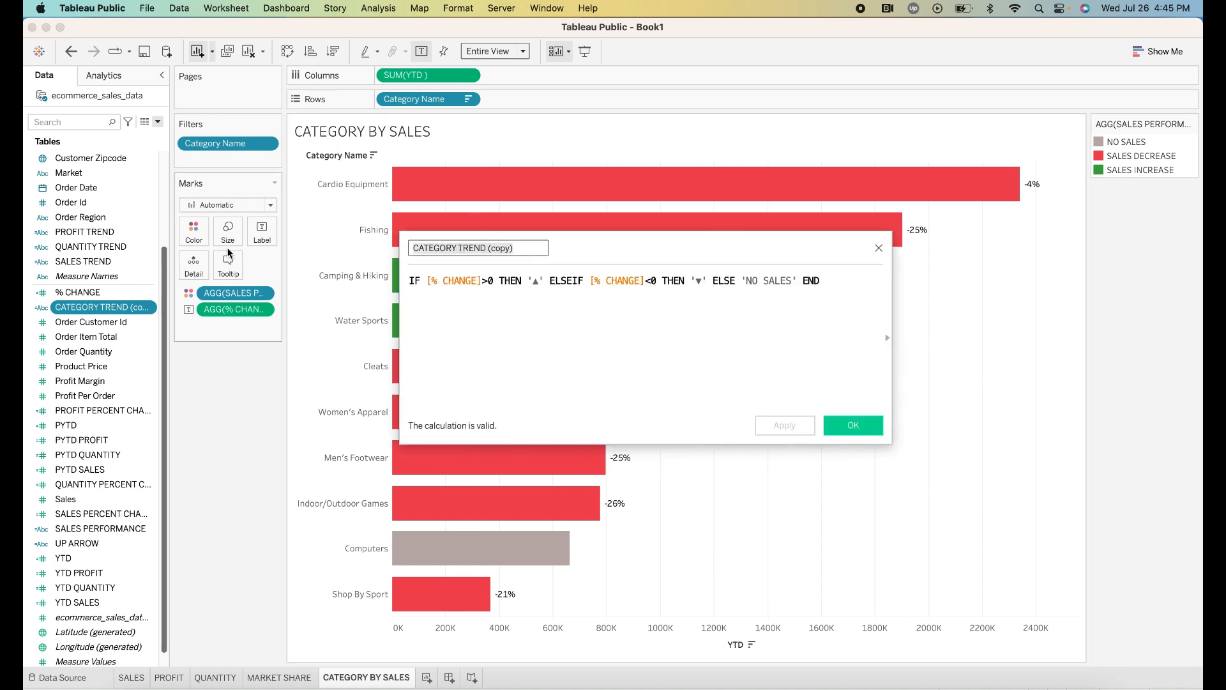
{"action": "type", "text": "DOP"}
{"action": "key", "text": "BackSpace"}
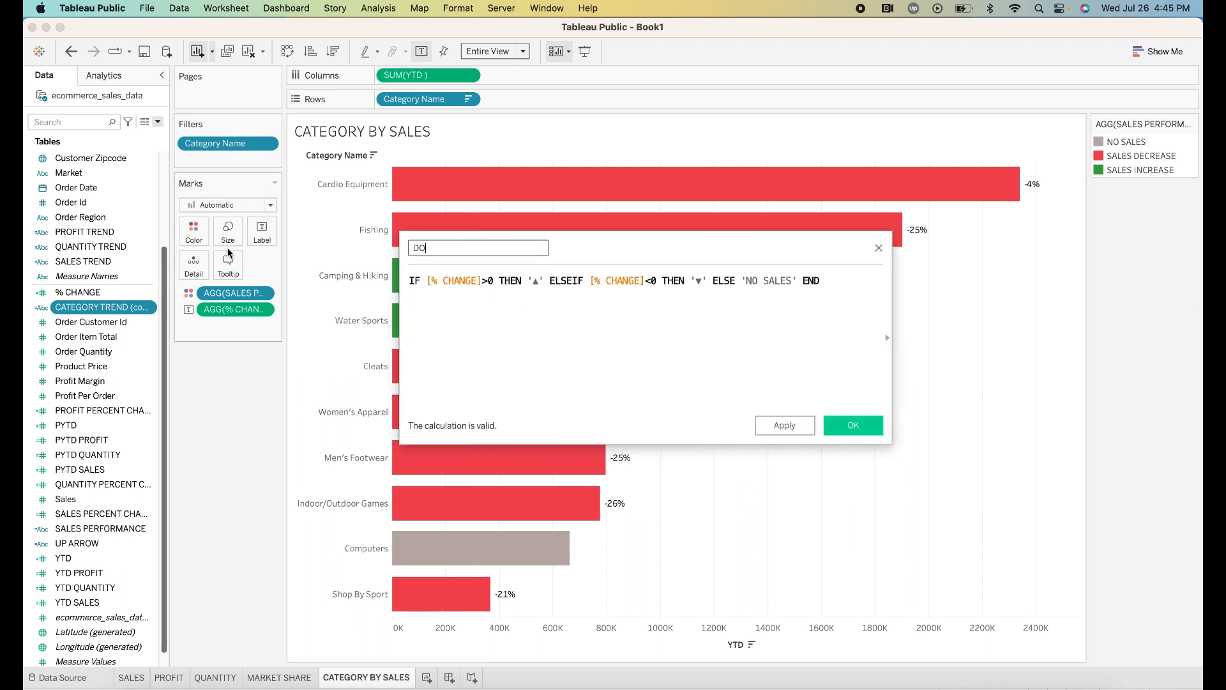
{"action": "type", "text": "WN ARROW"}
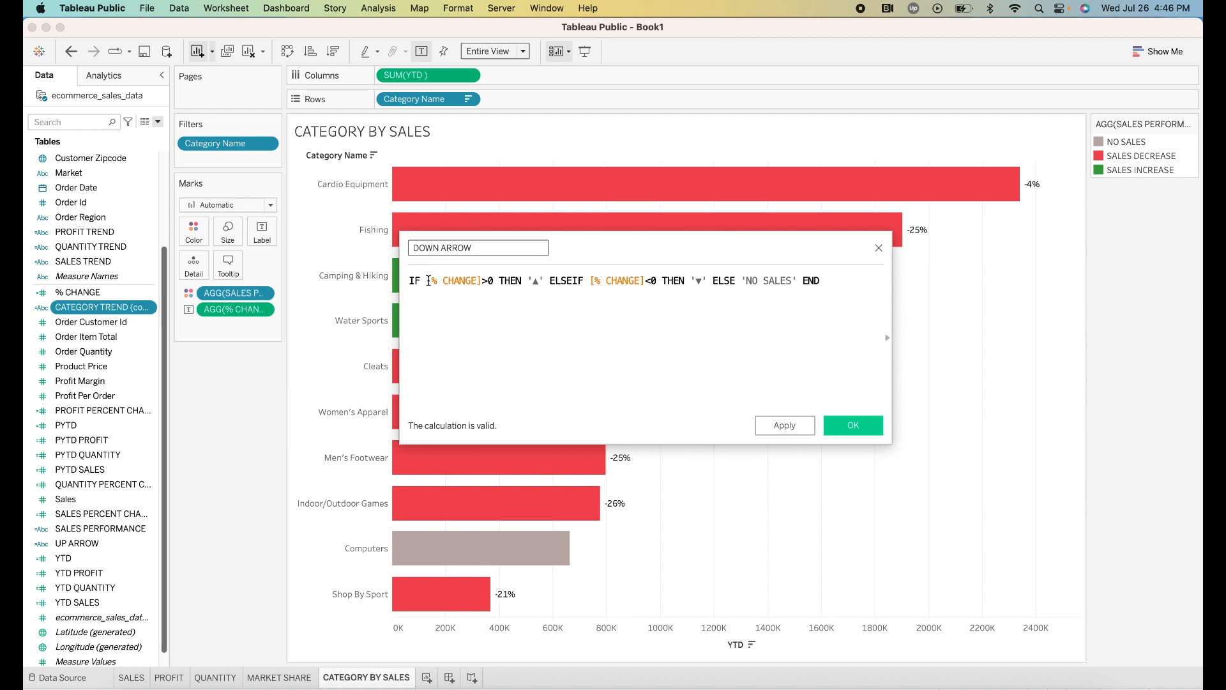
- Reduce the DOWN ARROW formula to IF [% CHANGE]<0 THEN '▼' END and save the calculation
{"action": "left_click_drag", "start_coordinate": [427, 281], "coordinate": [587, 284]}
{"action": "key", "text": "BackSpace"}
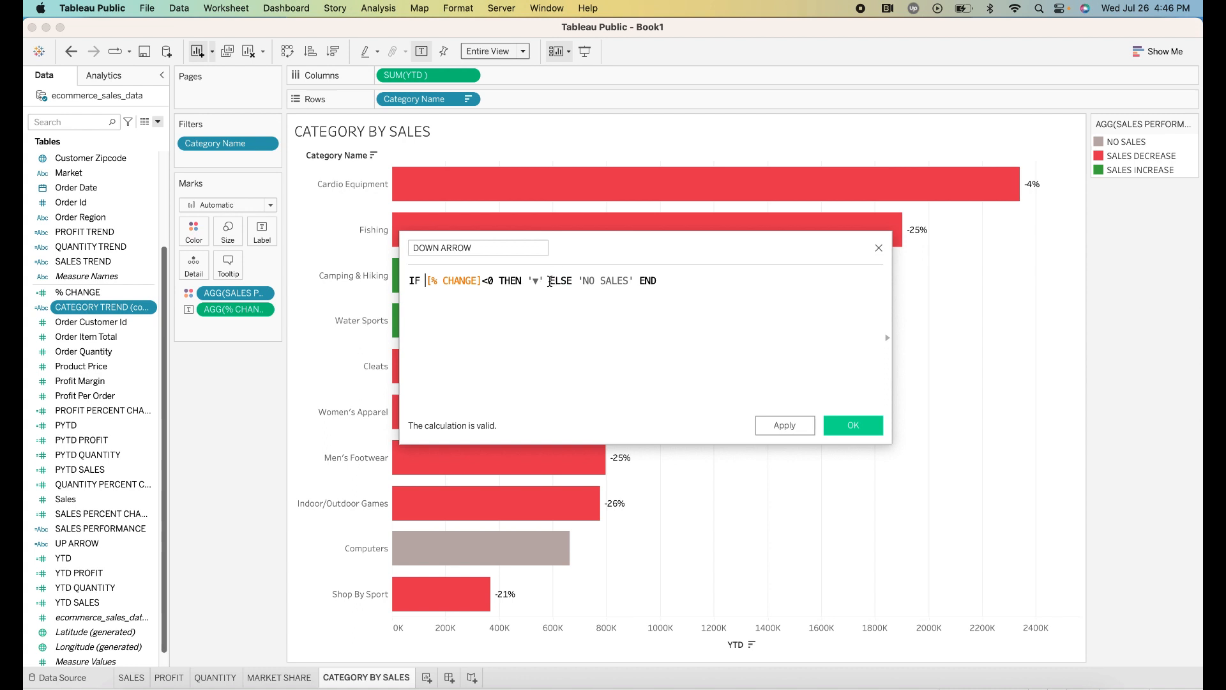
{"action": "left_click_drag", "start_coordinate": [549, 281], "coordinate": [625, 284]}
{"action": "key", "text": "BackSpace"}
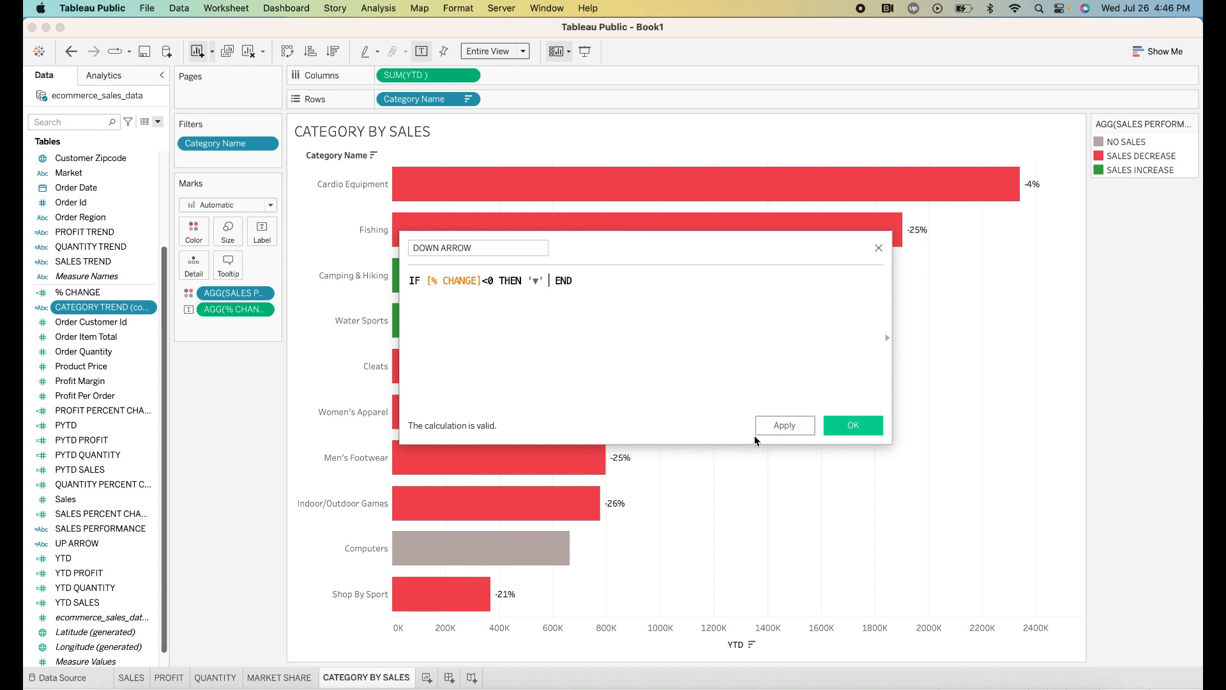
{"action": "left_click", "coordinate": [783, 429]}
{"action": "left_click", "coordinate": [854, 426]}
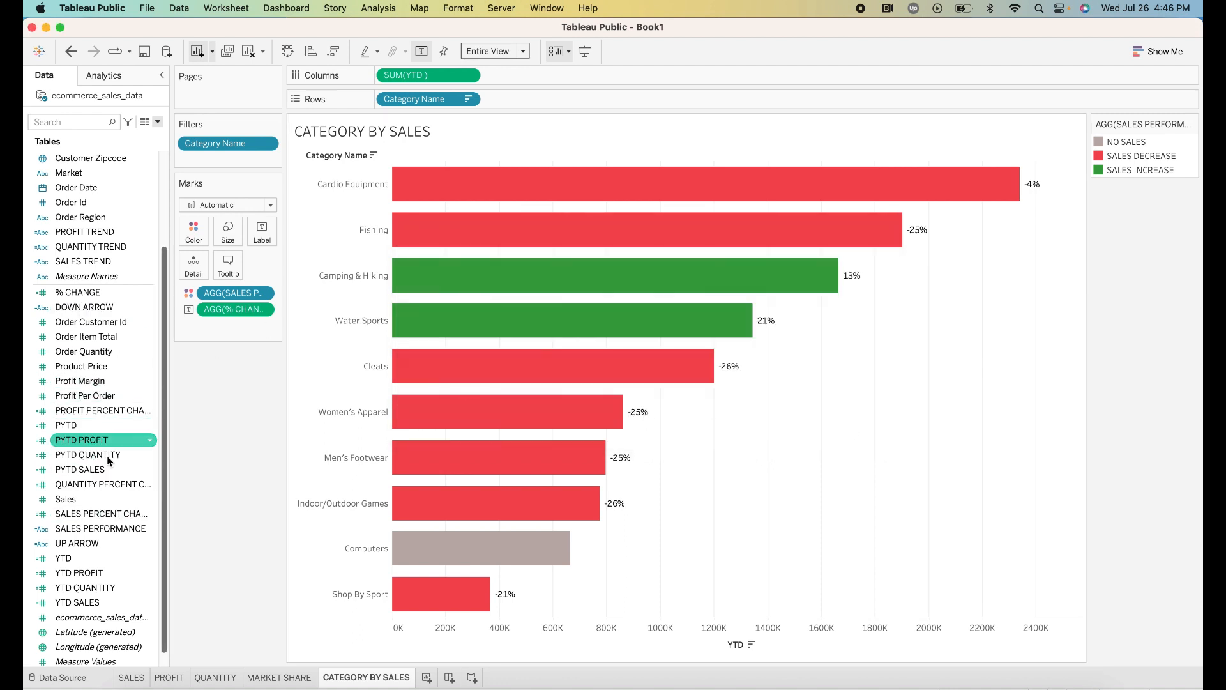
{"action": "right_click", "coordinate": [147, 308]}
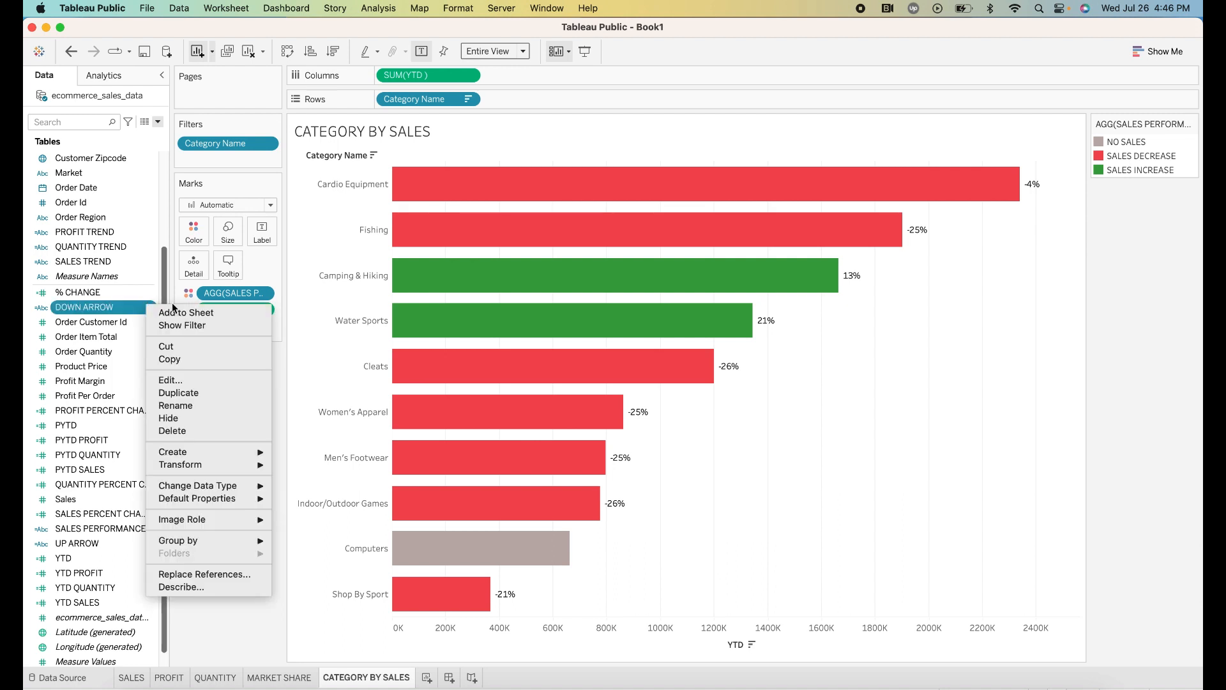
{"action": "left_click", "coordinate": [181, 381]}
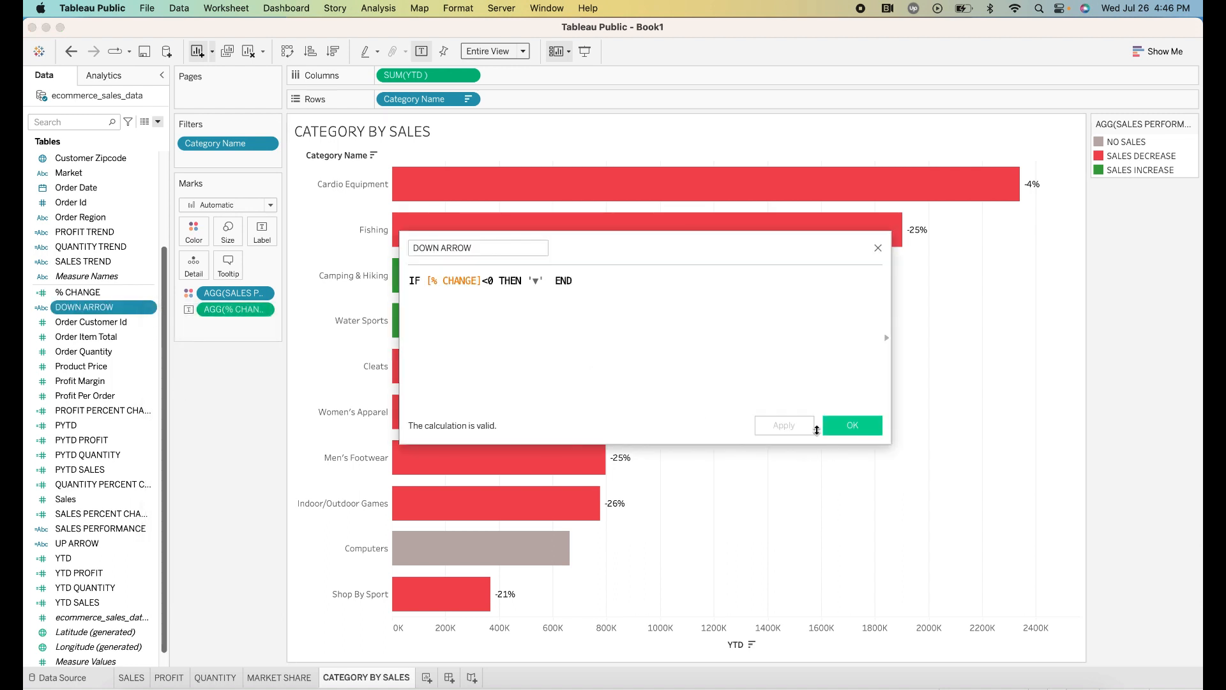
{"action": "left_click", "coordinate": [878, 248]}
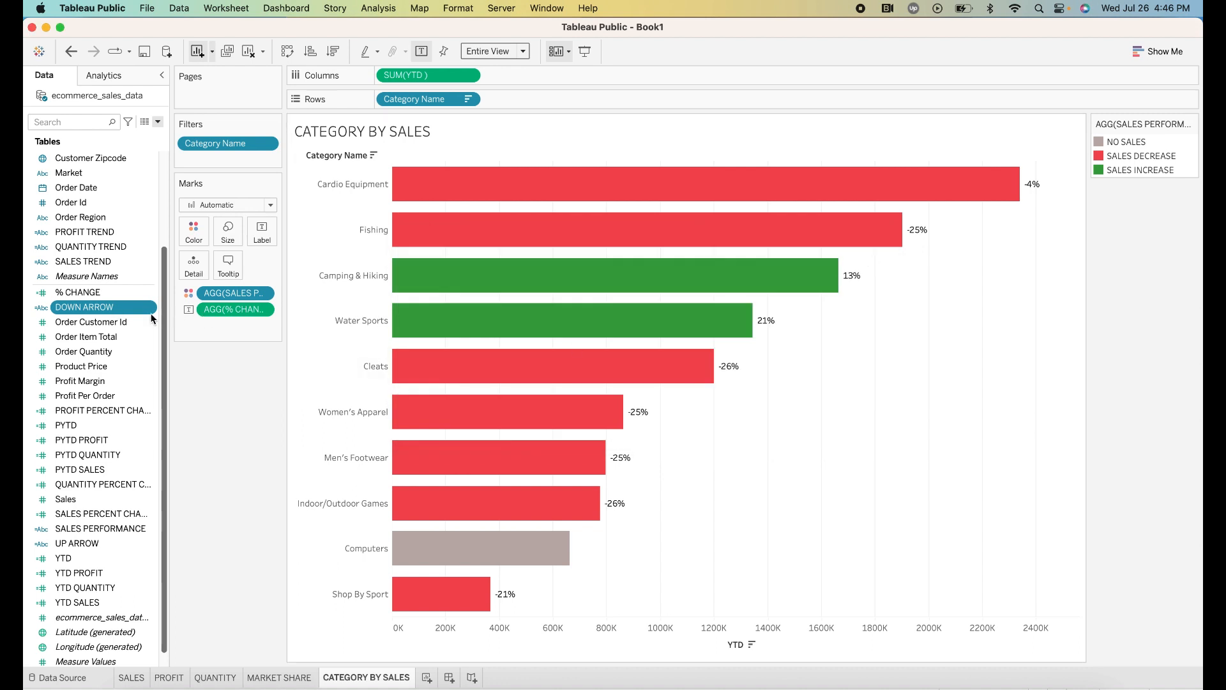
- Duplicate the DOWN ARROW calculation, open the copy for editing and rename it as NEUTRAL
{"action": "left_click", "coordinate": [149, 310]}
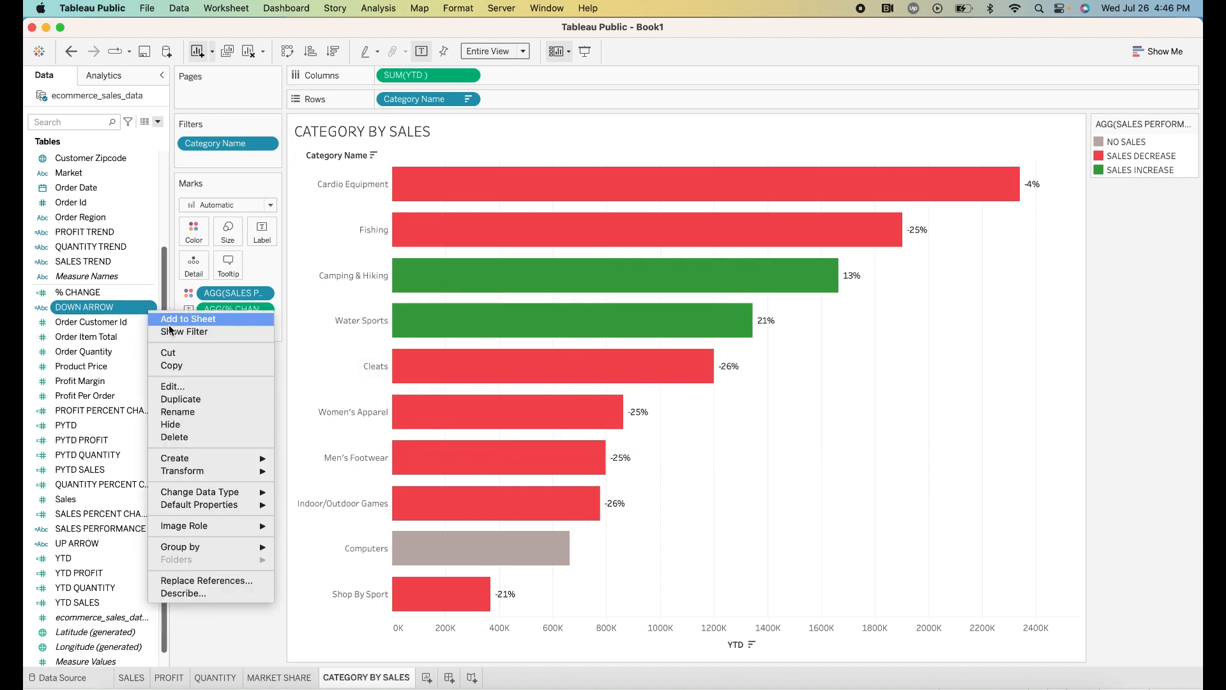
{"action": "left_click", "coordinate": [198, 400]}
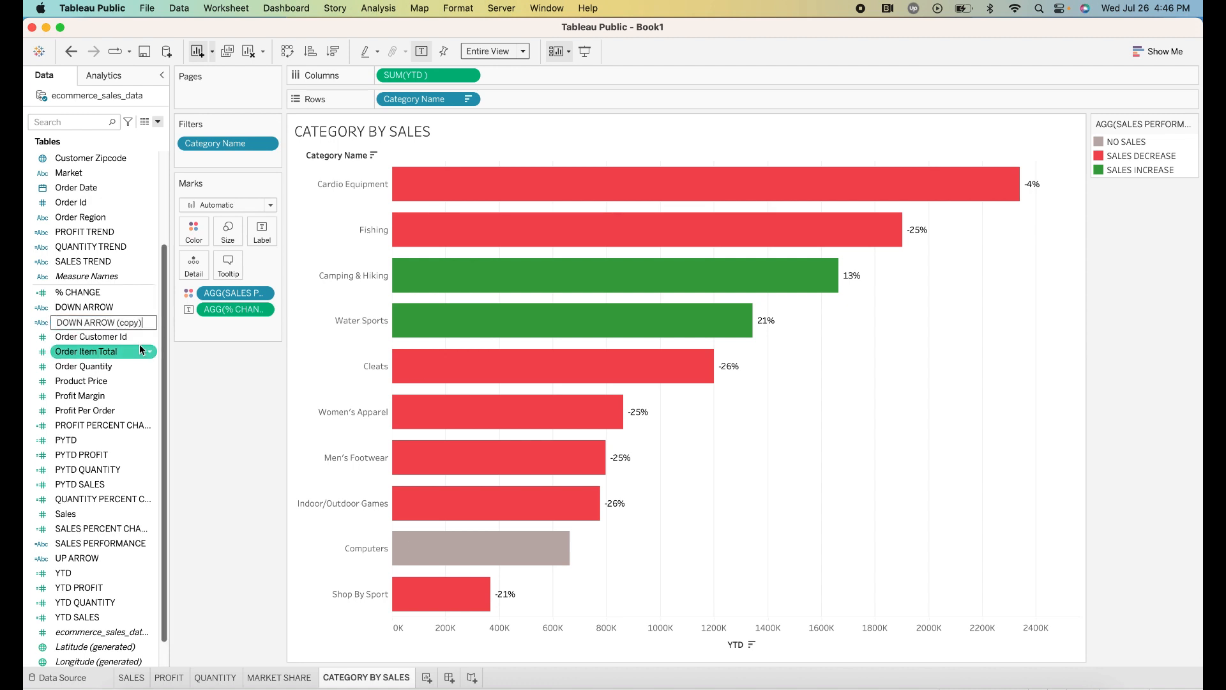
{"action": "key", "text": "Return"}
{"action": "left_click", "coordinate": [149, 319]}
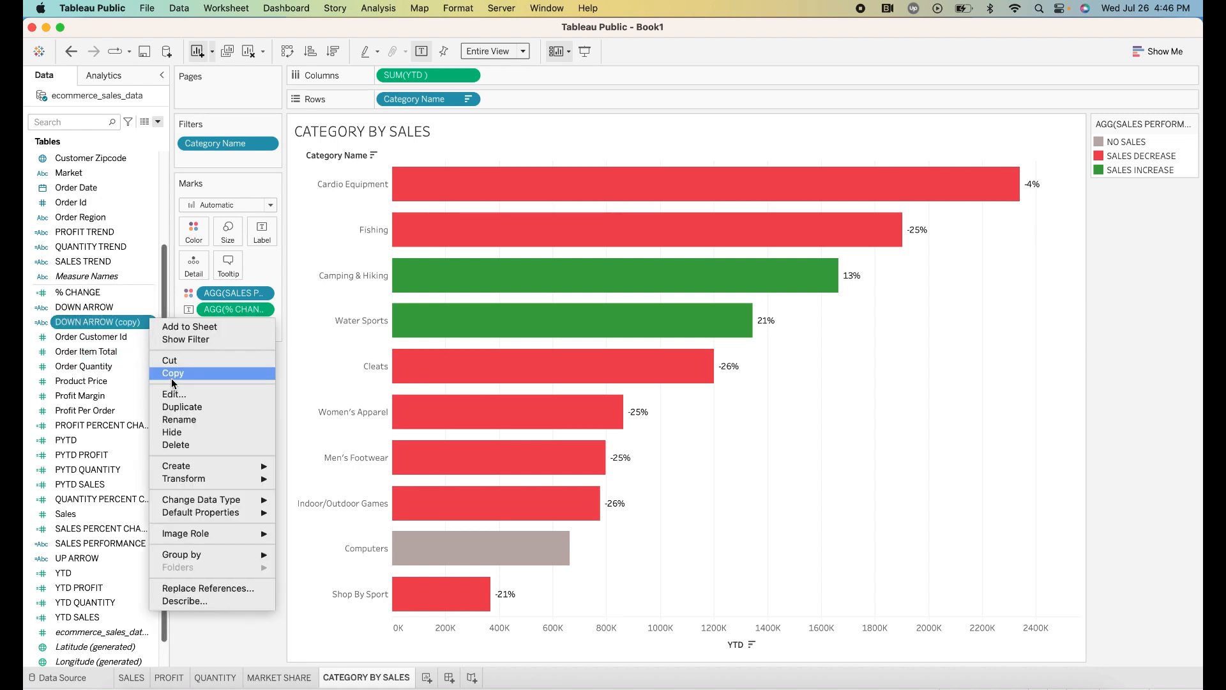
{"action": "left_click", "coordinate": [174, 394]}
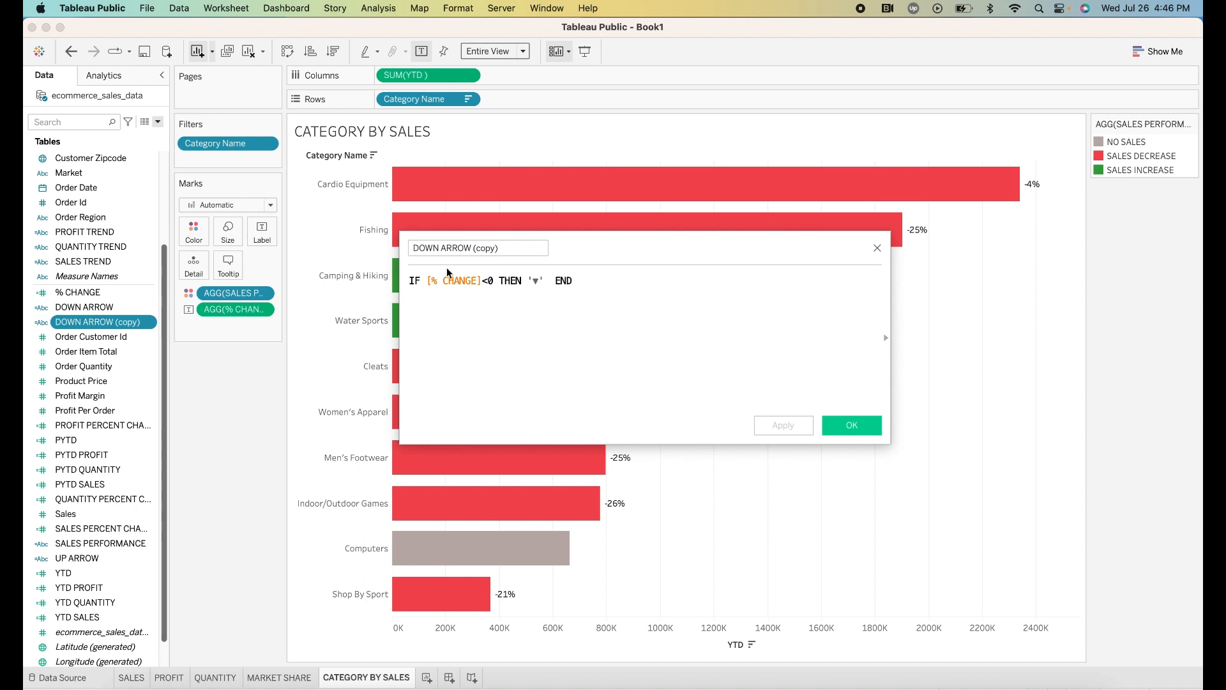
{"action": "left_click", "coordinate": [490, 254]}
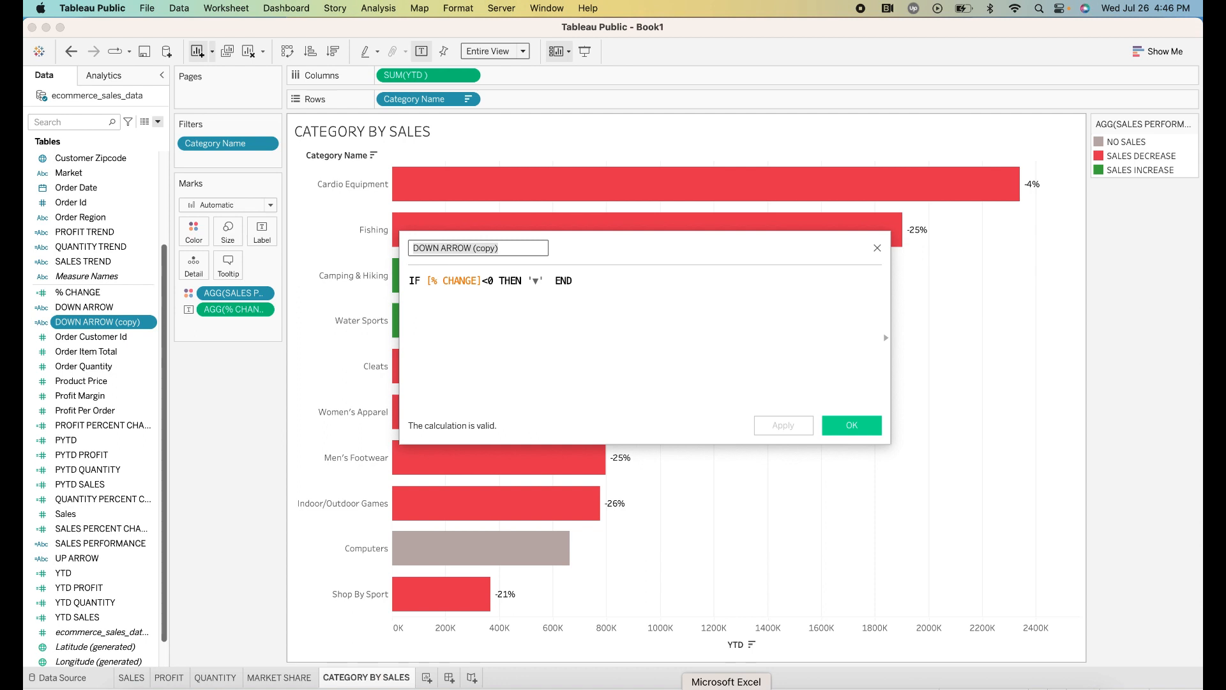
{"action": "type", "text": "NEUTRAL"}
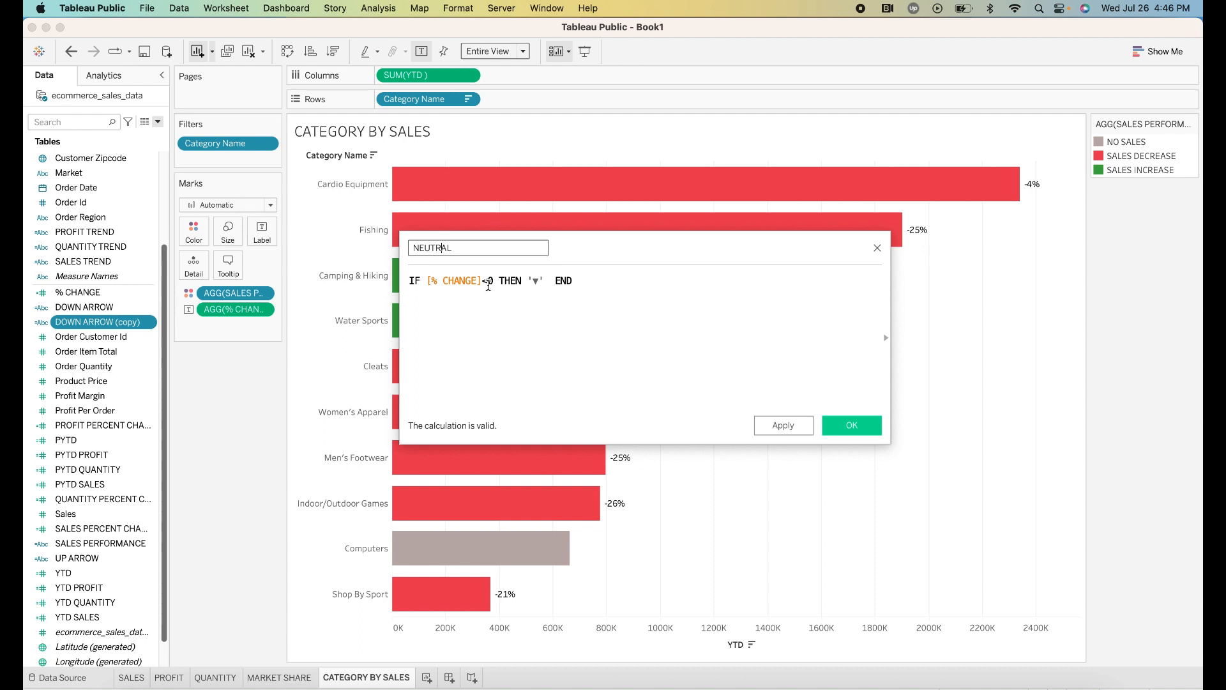
- Change the NEUTRAL formula to IF [% CHANGE]=0 THEN 'NO SALES' END and save the calculation
{"action": "left_click", "coordinate": [488, 285]}
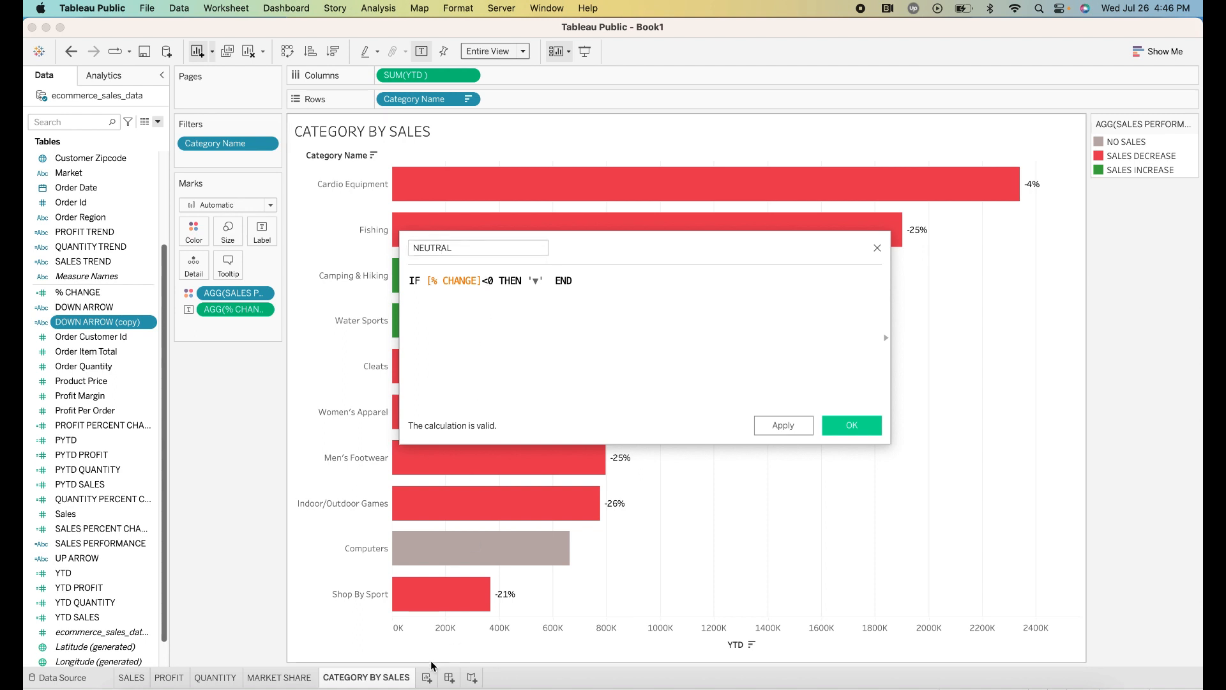
{"action": "key", "text": "BackSpace"}
{"action": "type", "text": "="}
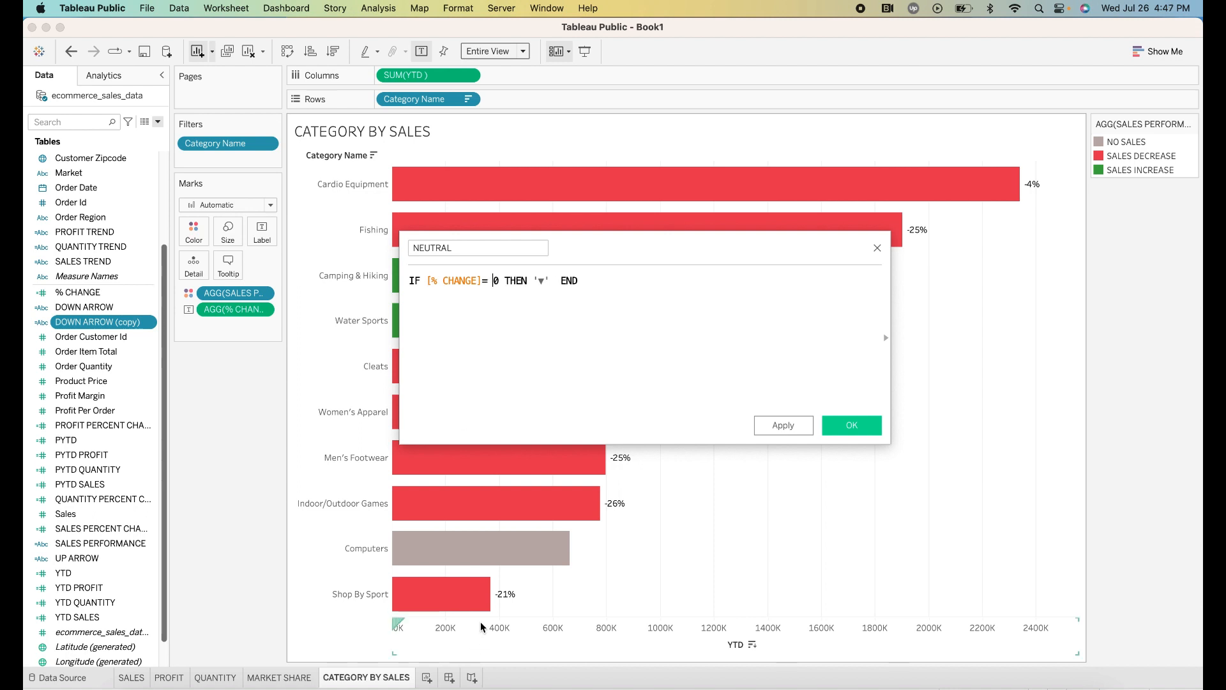
{"action": "mouse_move", "coordinate": [520, 556]}
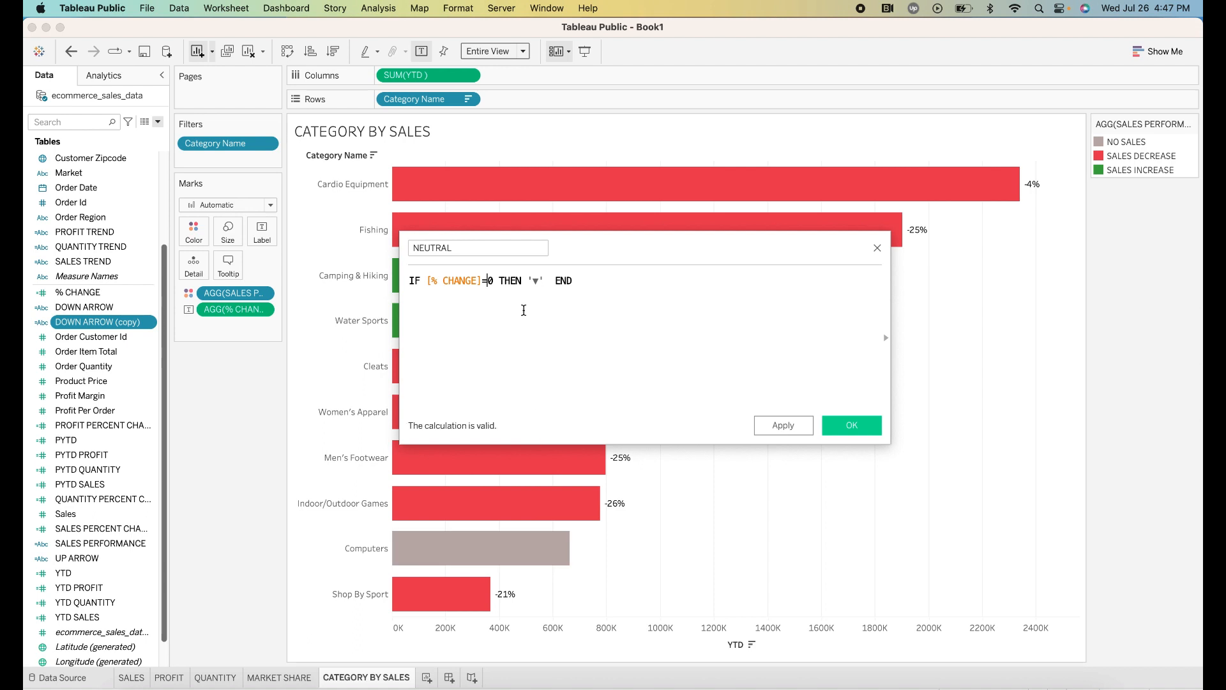
{"action": "key", "text": "BackSpace"}
{"action": "type", "text": "NO SA"}
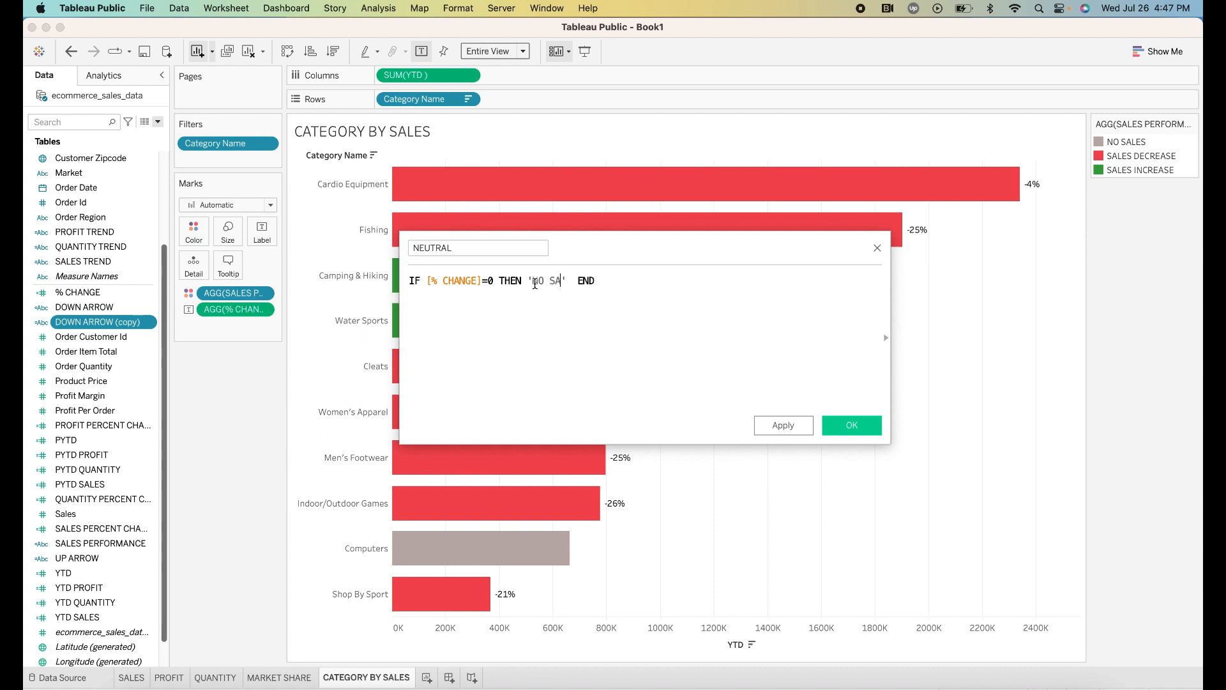
{"action": "type", "text": "LES"}
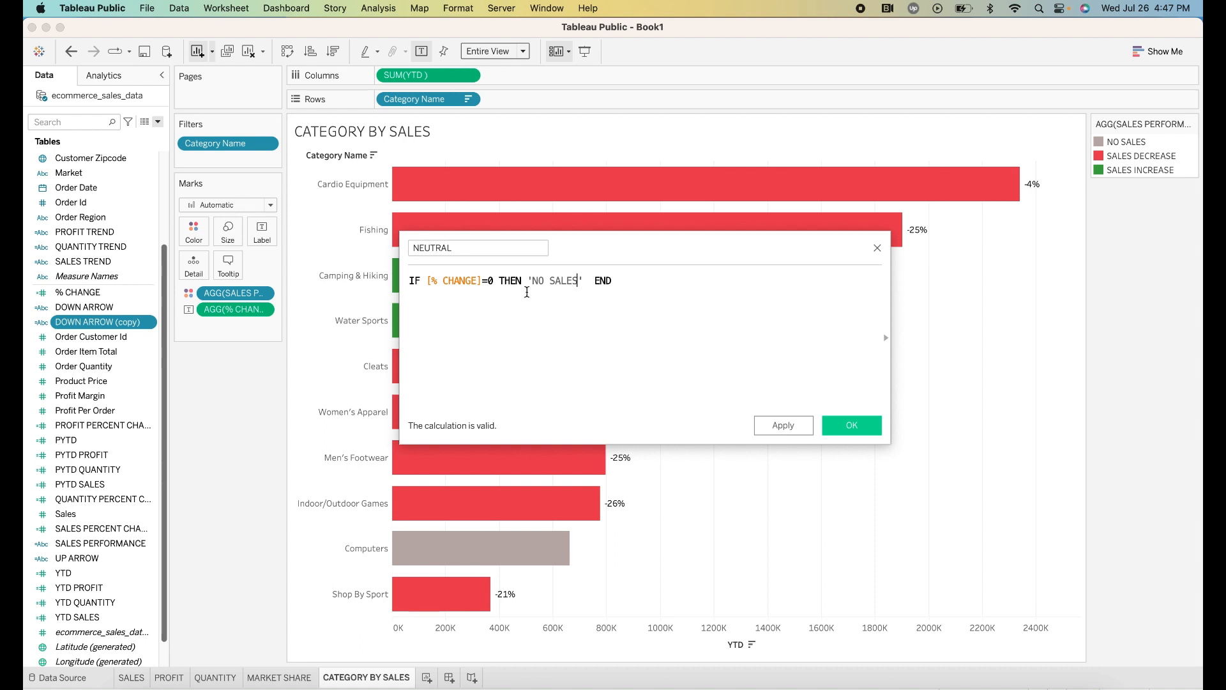
{"action": "left_click", "coordinate": [808, 428]}
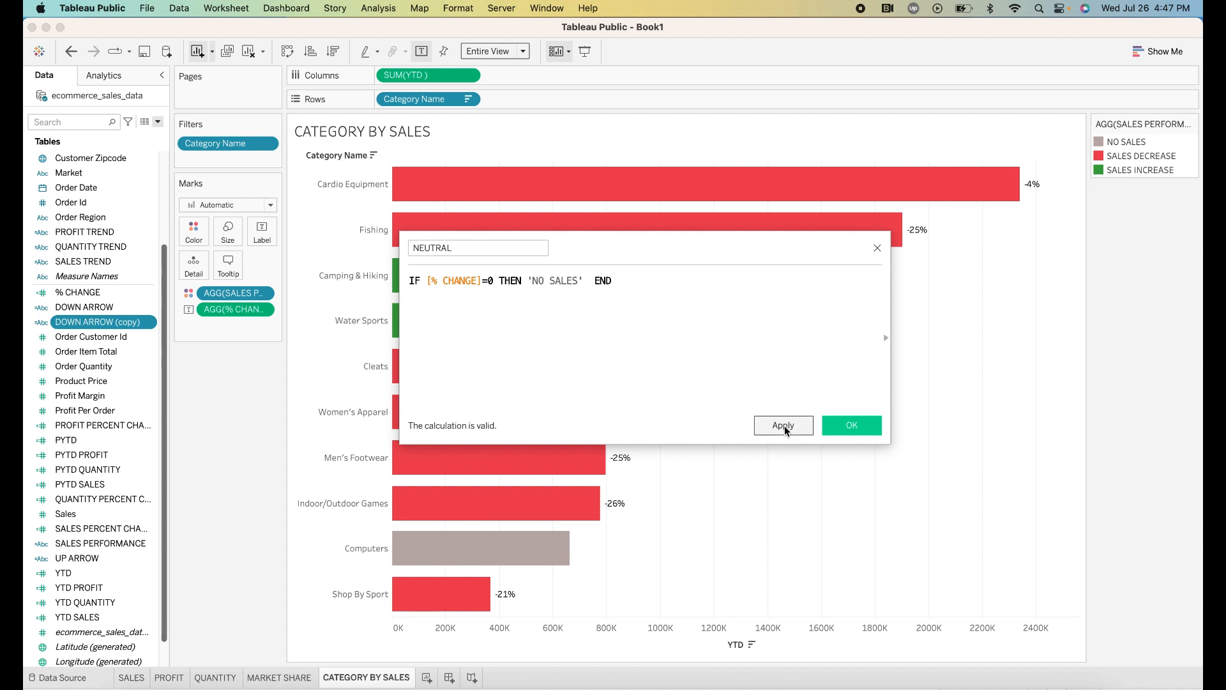
{"action": "left_click", "coordinate": [852, 425]}
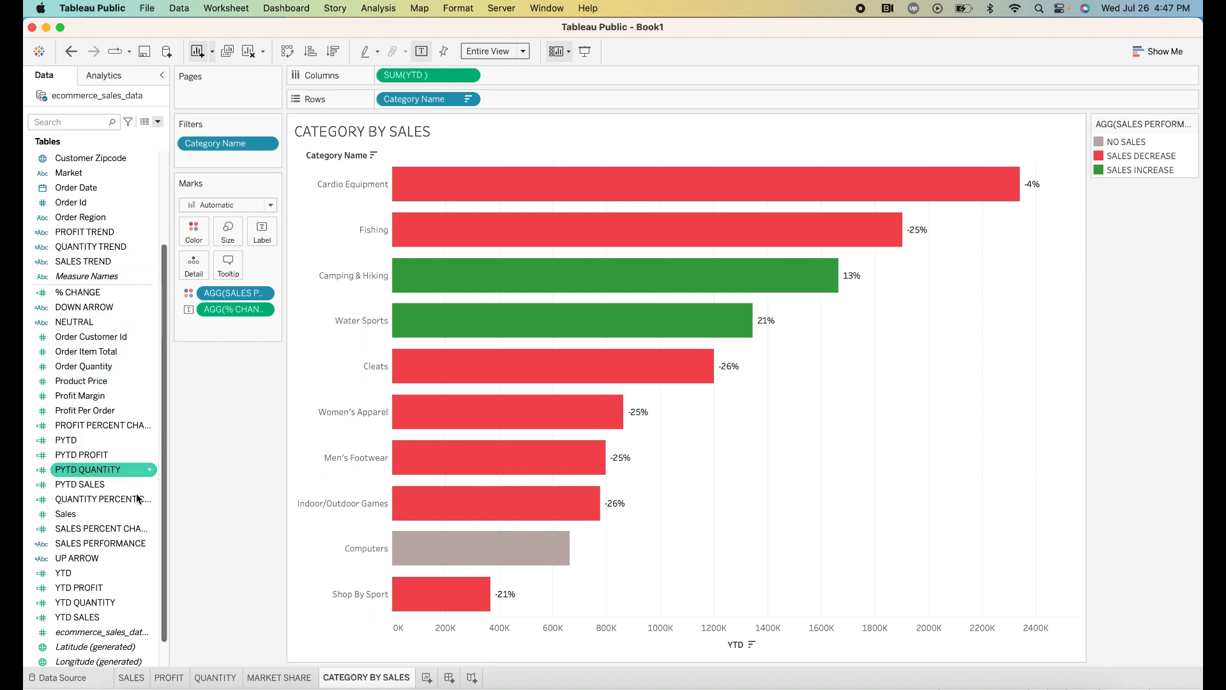
- Add the UP ARROW, DOWN ARROW and NEUTRAL fields to the bar labels
{"action": "left_click_drag", "start_coordinate": [83, 558], "coordinate": [262, 233]}
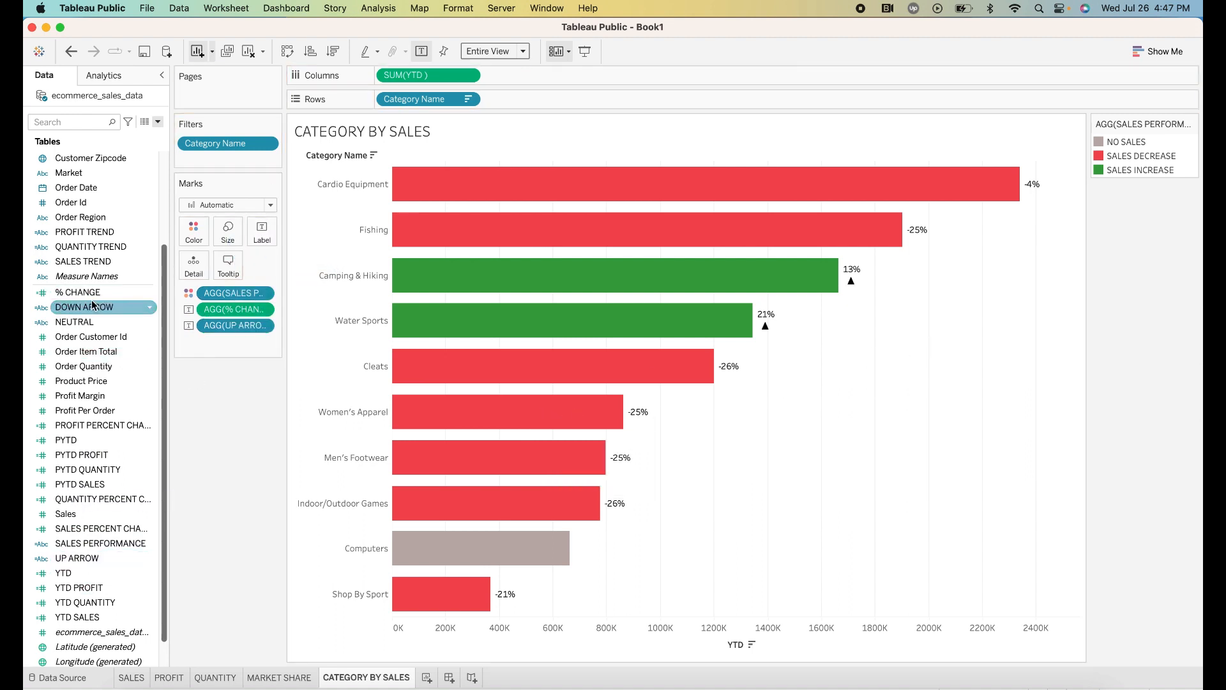
{"action": "left_click_drag", "start_coordinate": [93, 306], "coordinate": [262, 231]}
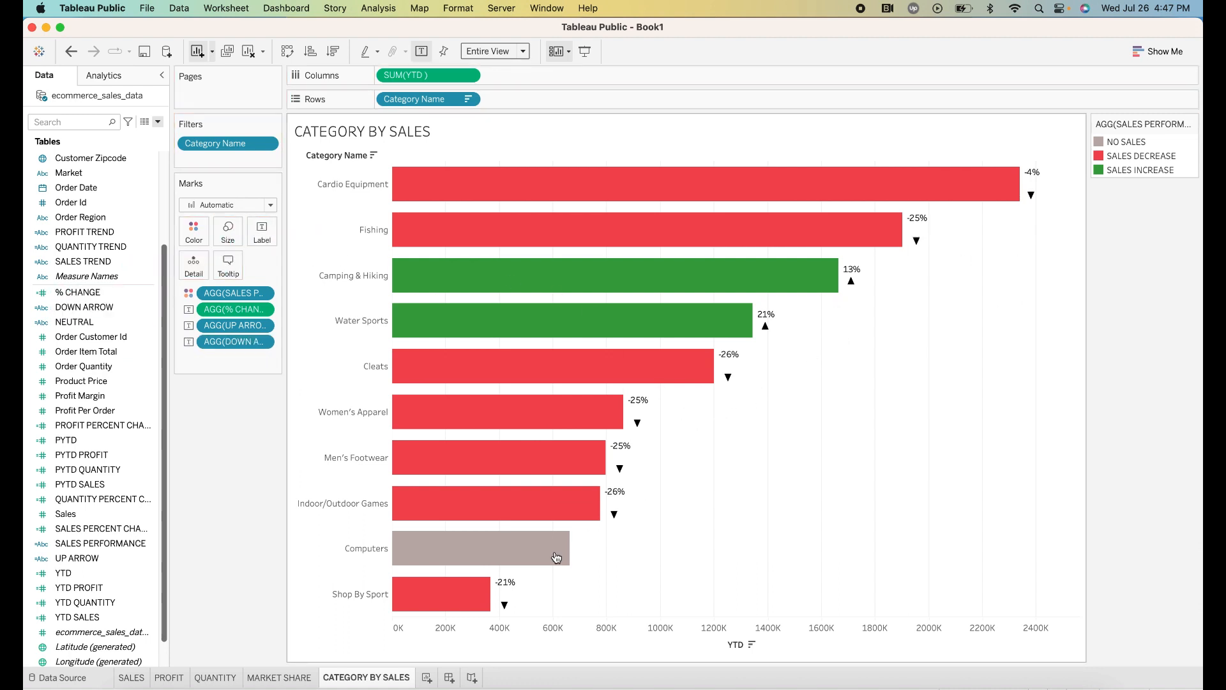
{"action": "left_click", "coordinate": [82, 323]}
{"action": "left_click_drag", "start_coordinate": [80, 329], "coordinate": [267, 240]}
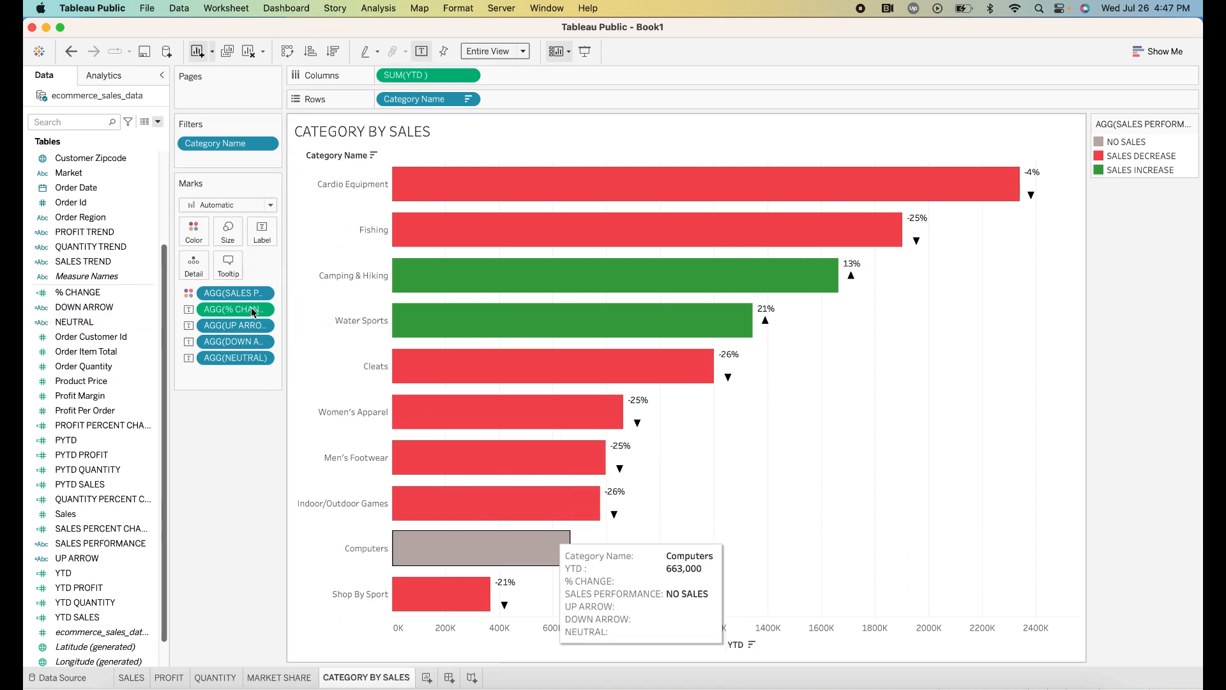
{"action": "mouse_move", "coordinate": [562, 557]}
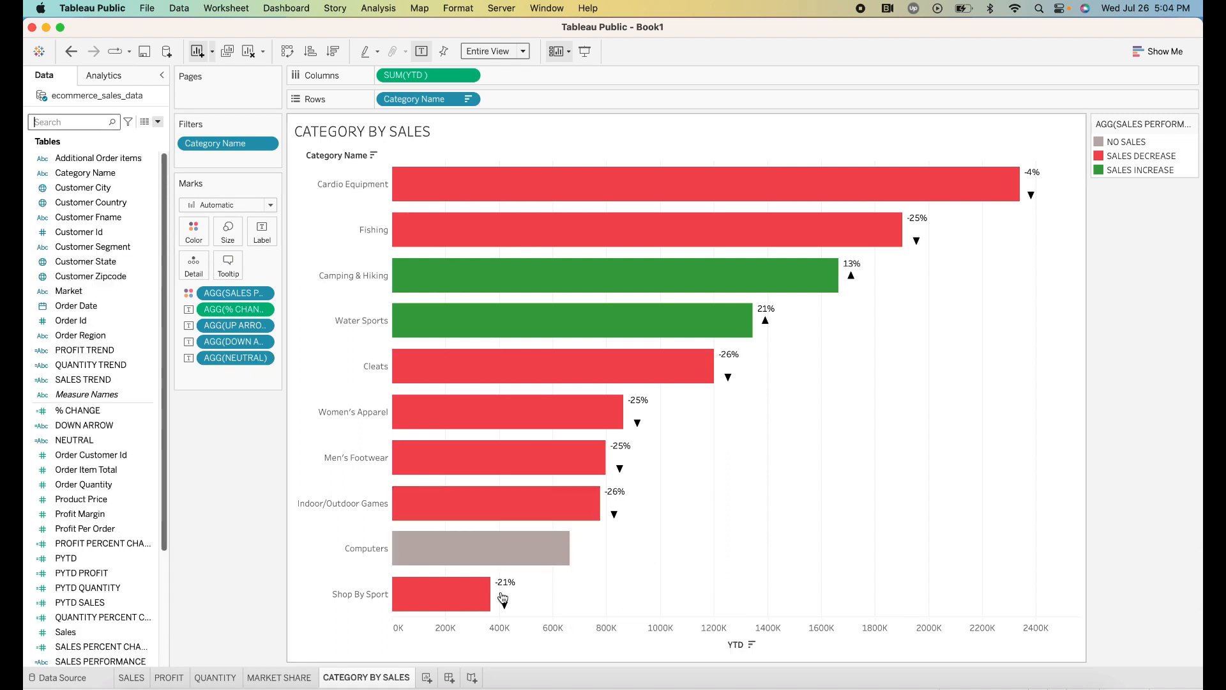
{"action": "mouse_move", "coordinate": [530, 553]}
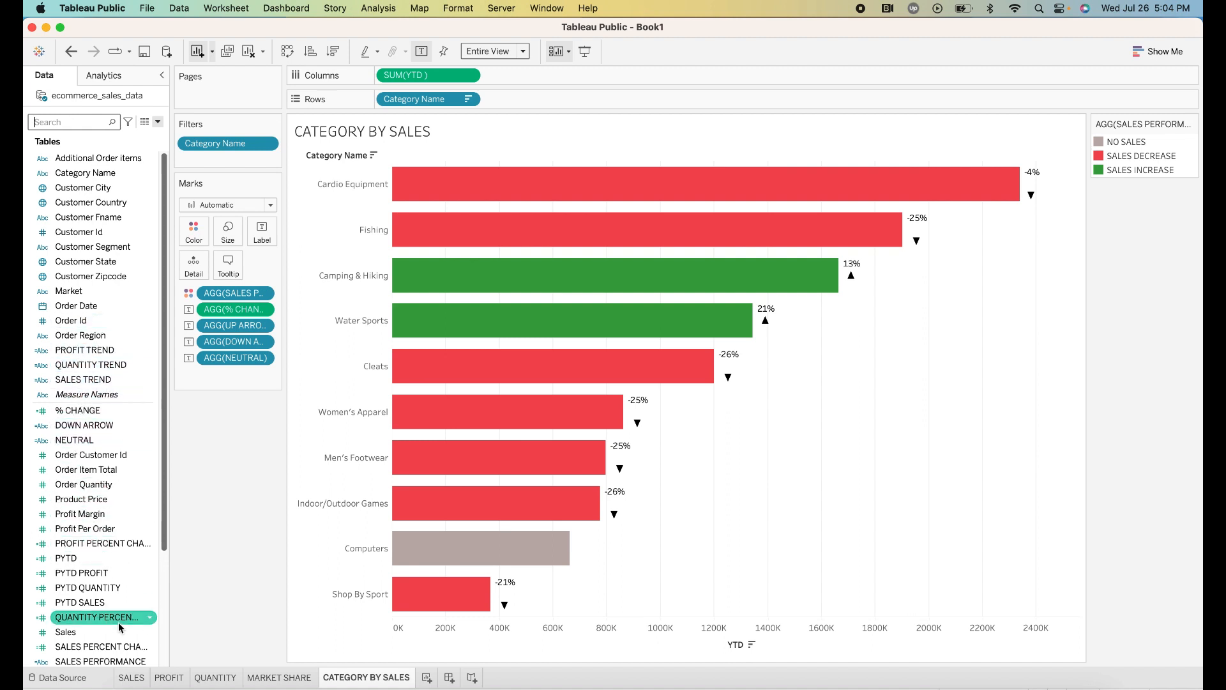
- Search the fields for NE, open NEUTRAL for editing and replace [% CHANGE] in its formula with [SALES PERFORMANCE]
{"action": "type", "text": "NE"}
{"action": "left_click", "coordinate": [90, 170]}
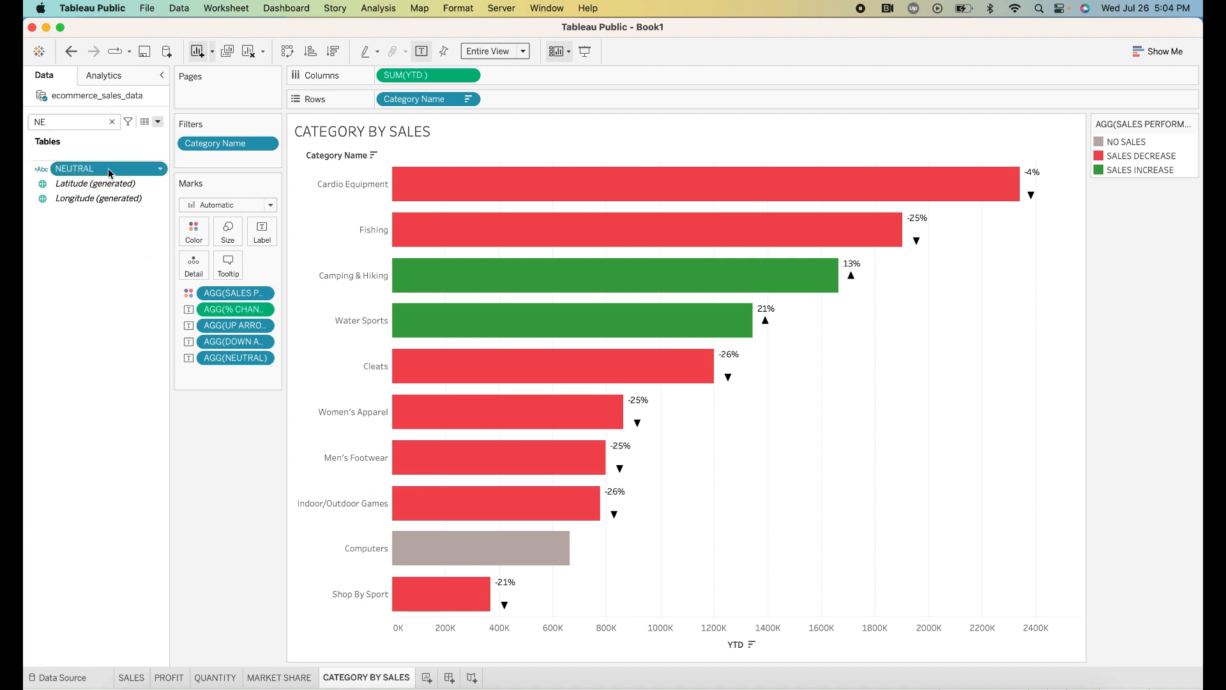
{"action": "left_click", "coordinate": [162, 172]}
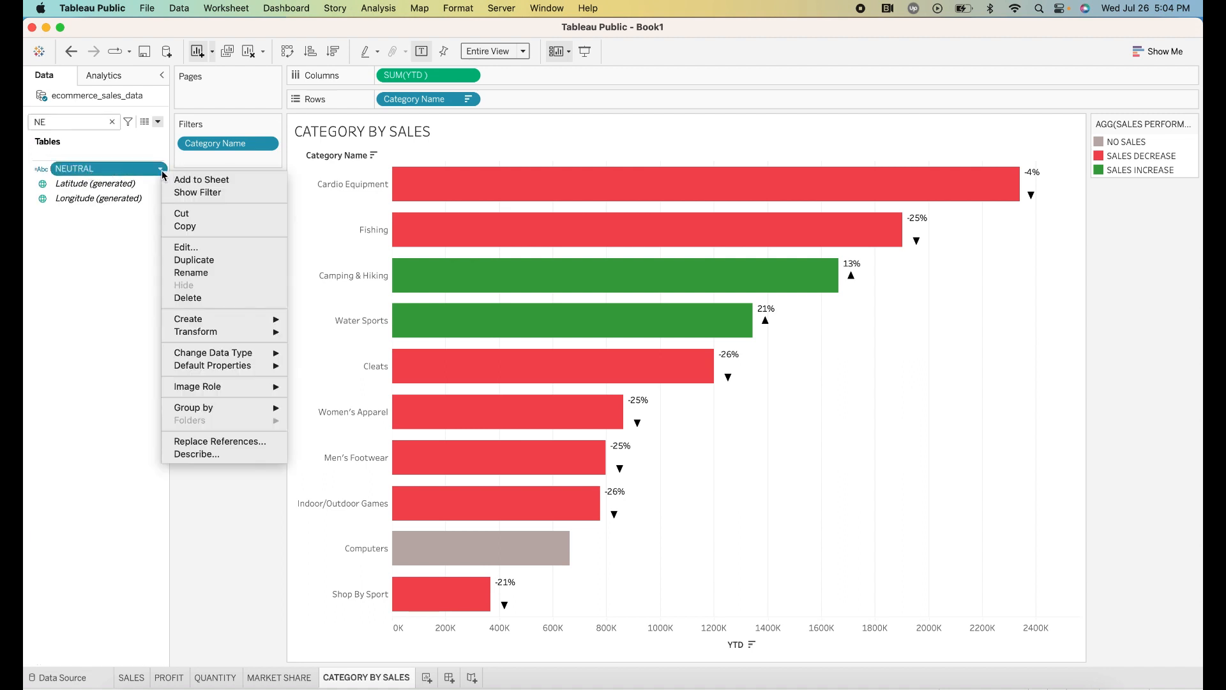
{"action": "left_click", "coordinate": [191, 246]}
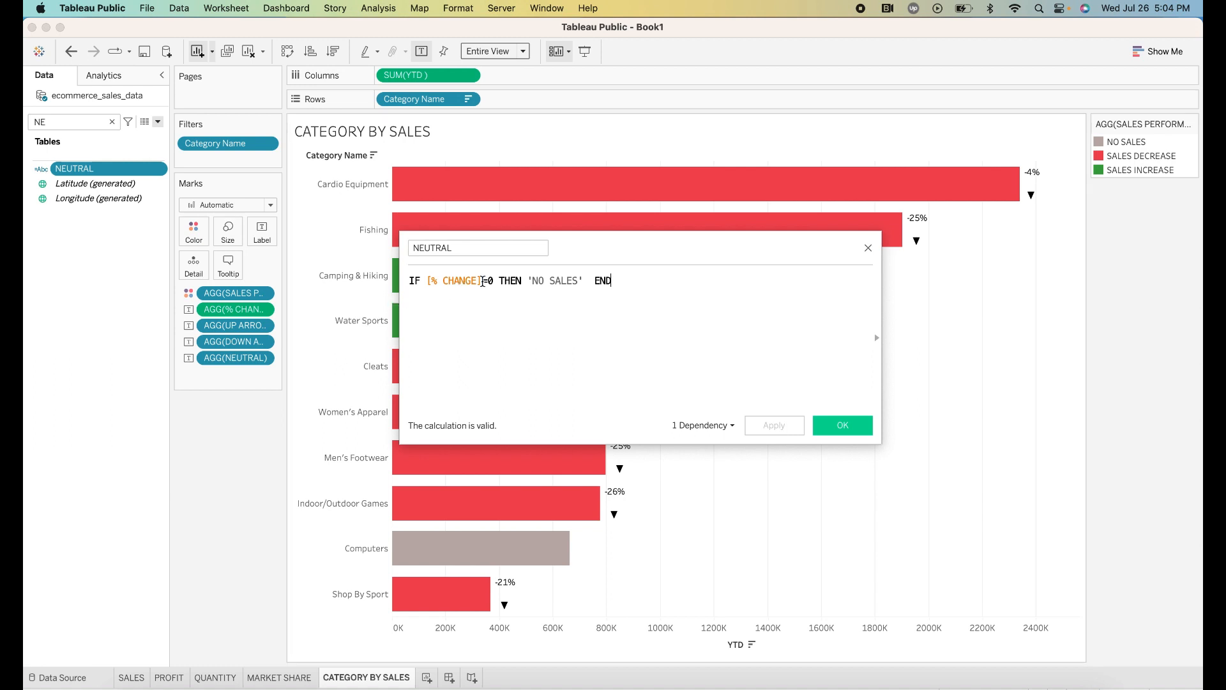
{"action": "left_click_drag", "start_coordinate": [482, 281], "coordinate": [431, 280]}
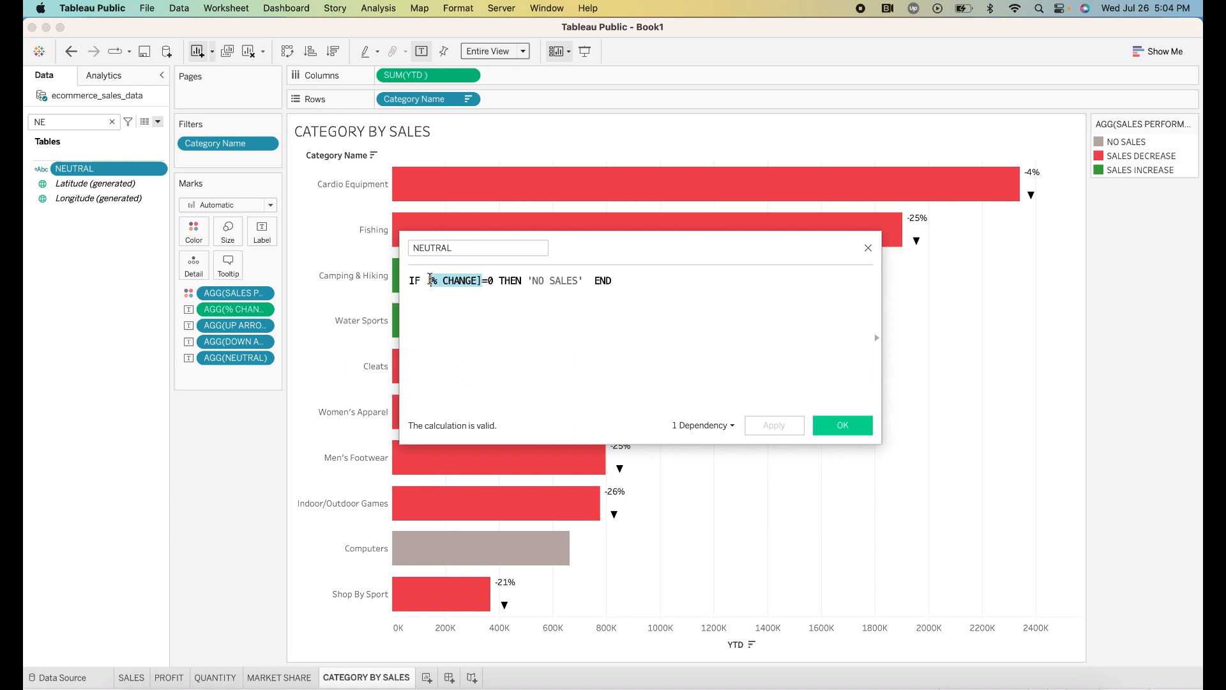
{"action": "type", "text": "%"}
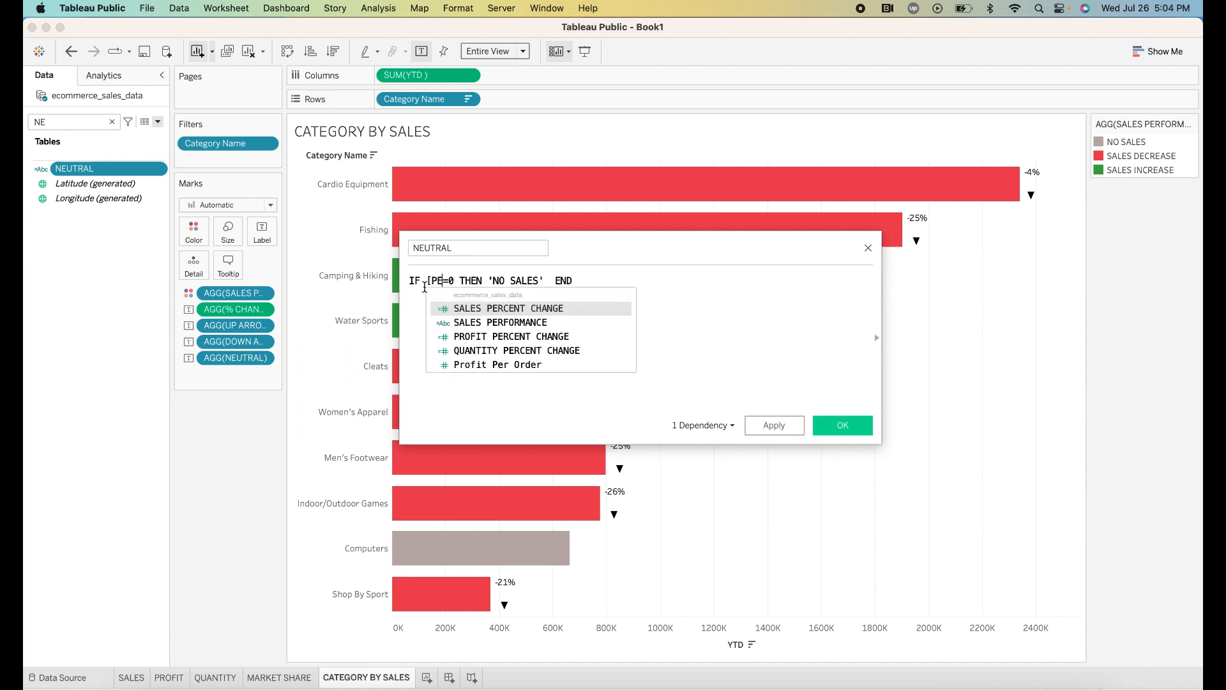
{"action": "key", "text": "BackSpace"}
{"action": "key", "text": "BackSpace"}
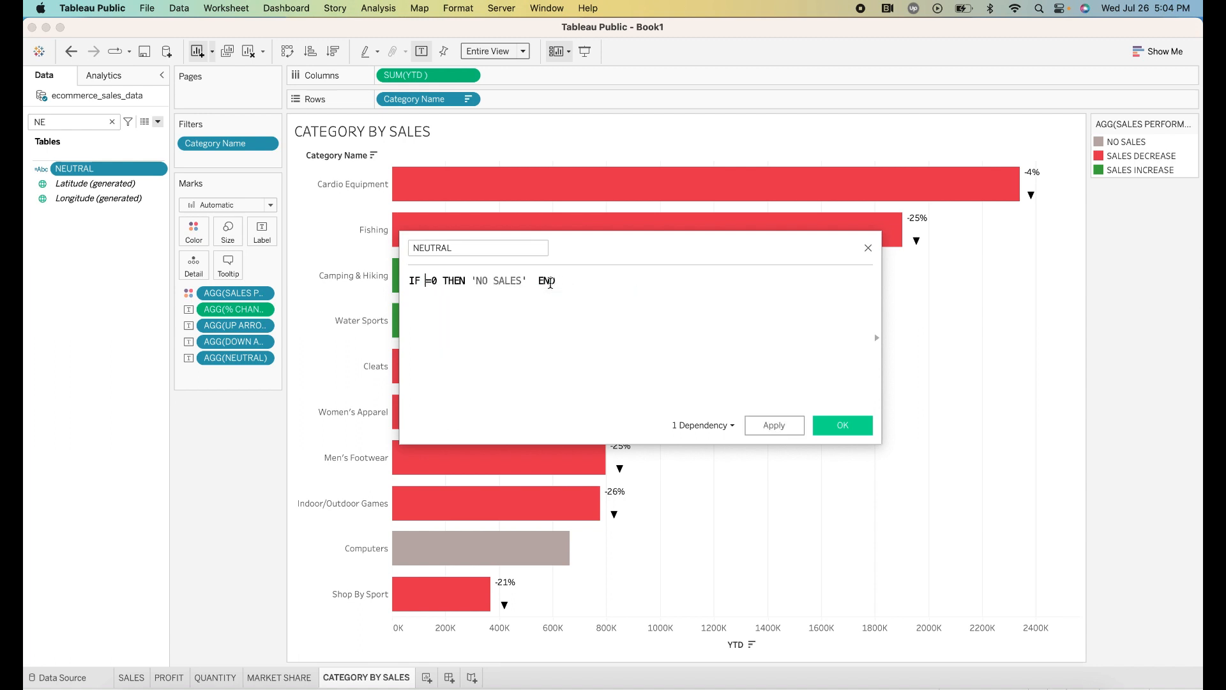
{"action": "type", "text": "PER"}
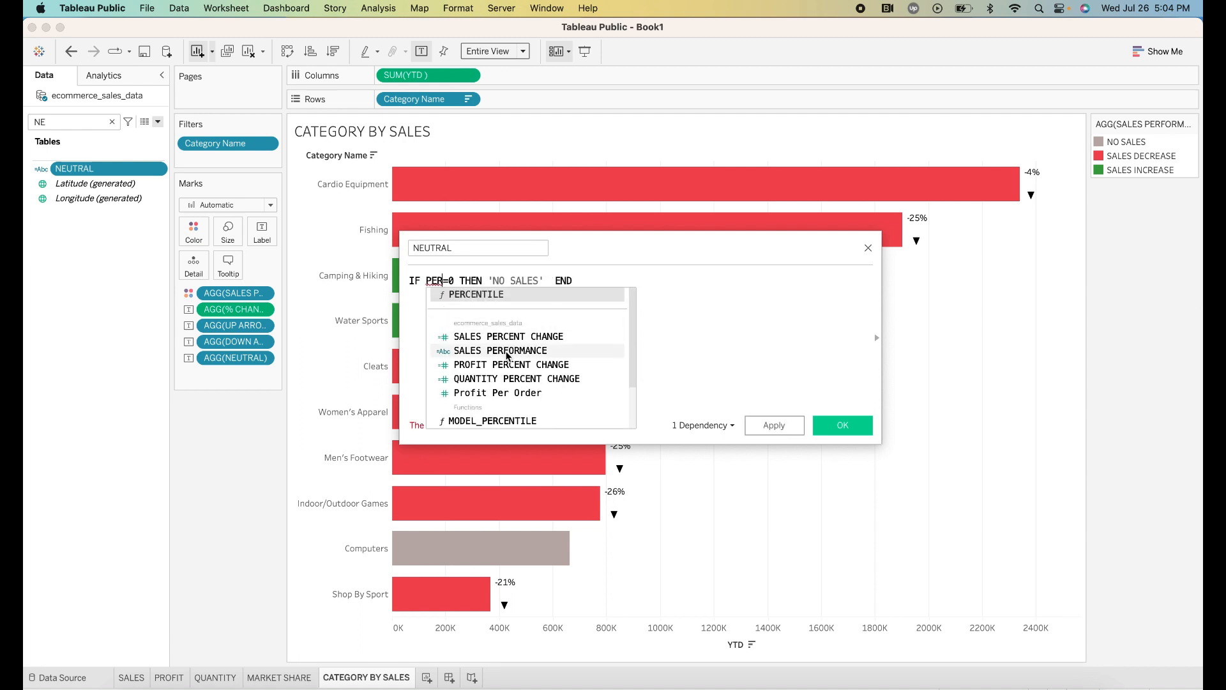
{"action": "left_click", "coordinate": [463, 345]}
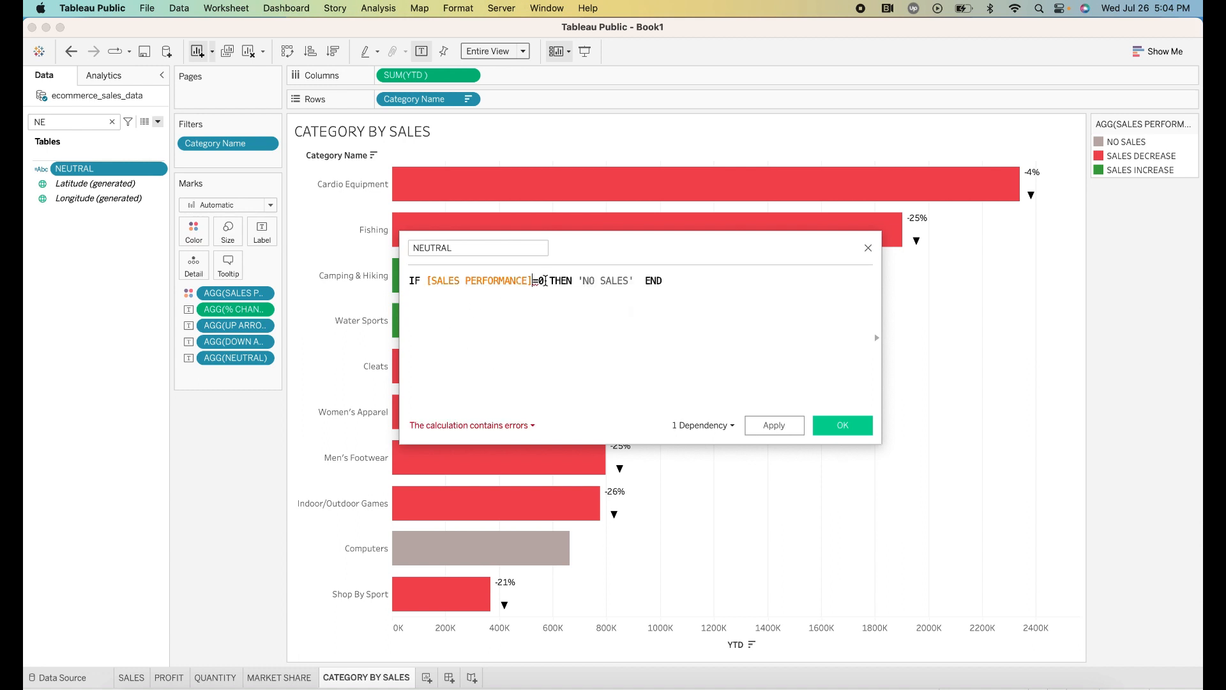
- Replace the 0 in the NEUTRAL condition with 'NO SALES' and save the calculation
{"action": "key", "text": "BackSpace"}
{"action": "type", "text": "' THEN '"}
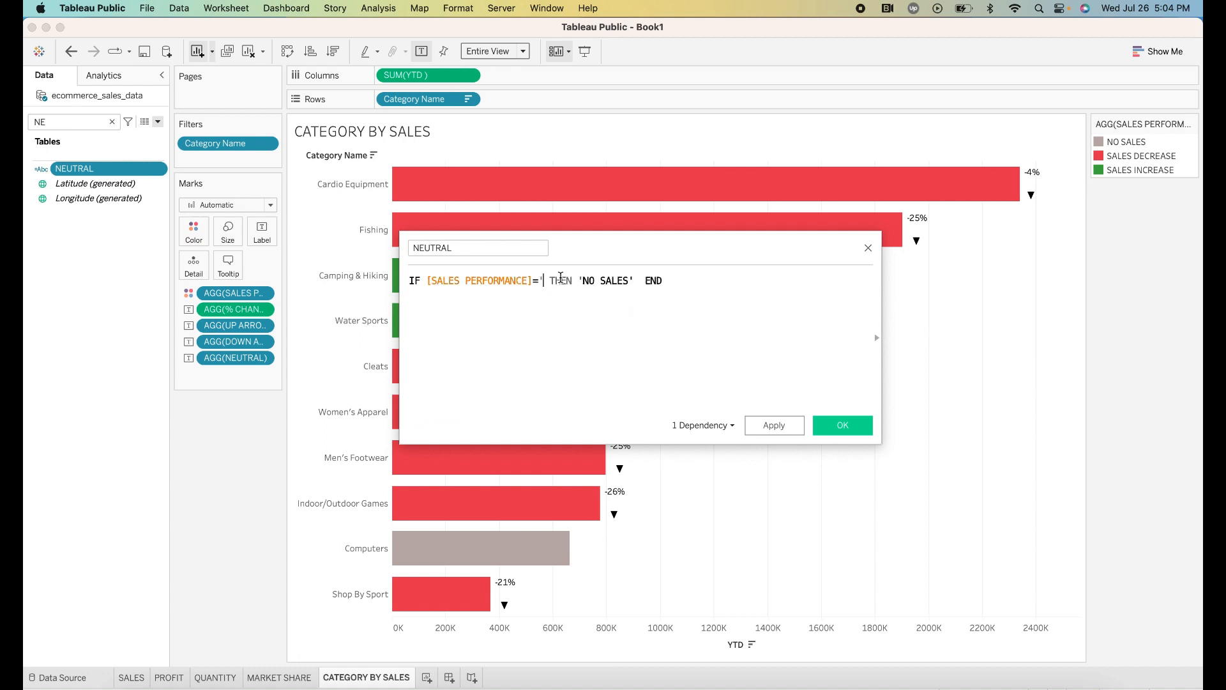
{"action": "type", "text": "NO SAL"}
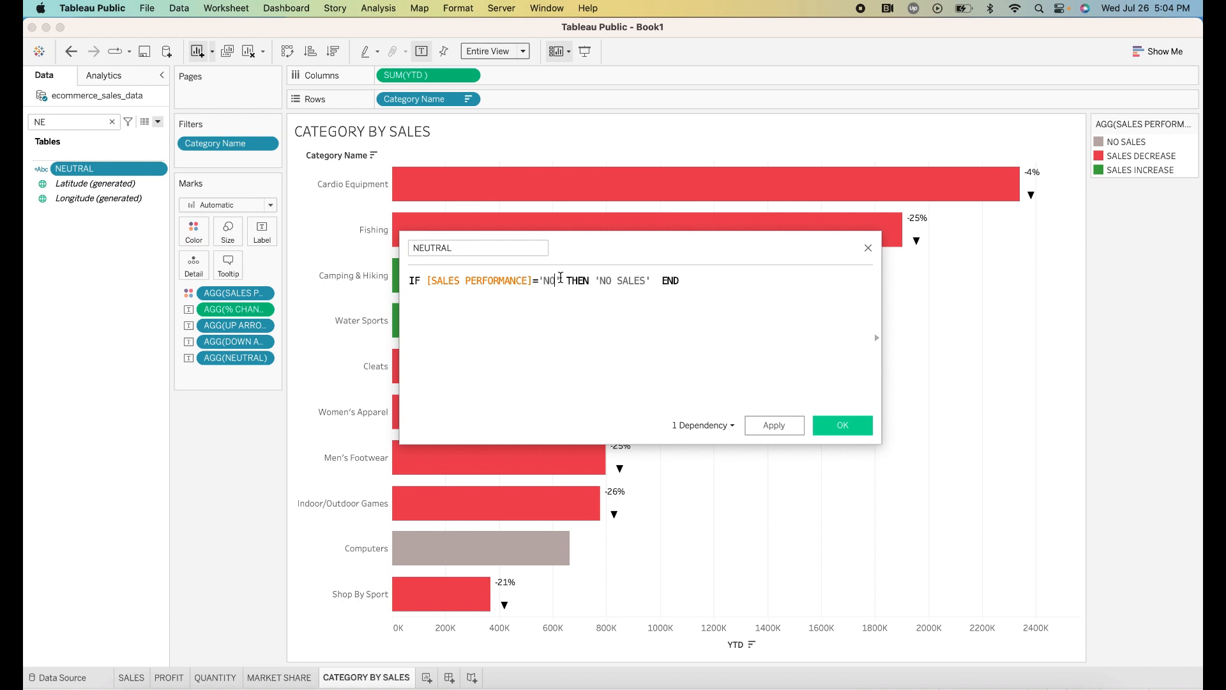
{"action": "type", "text": "ES"}
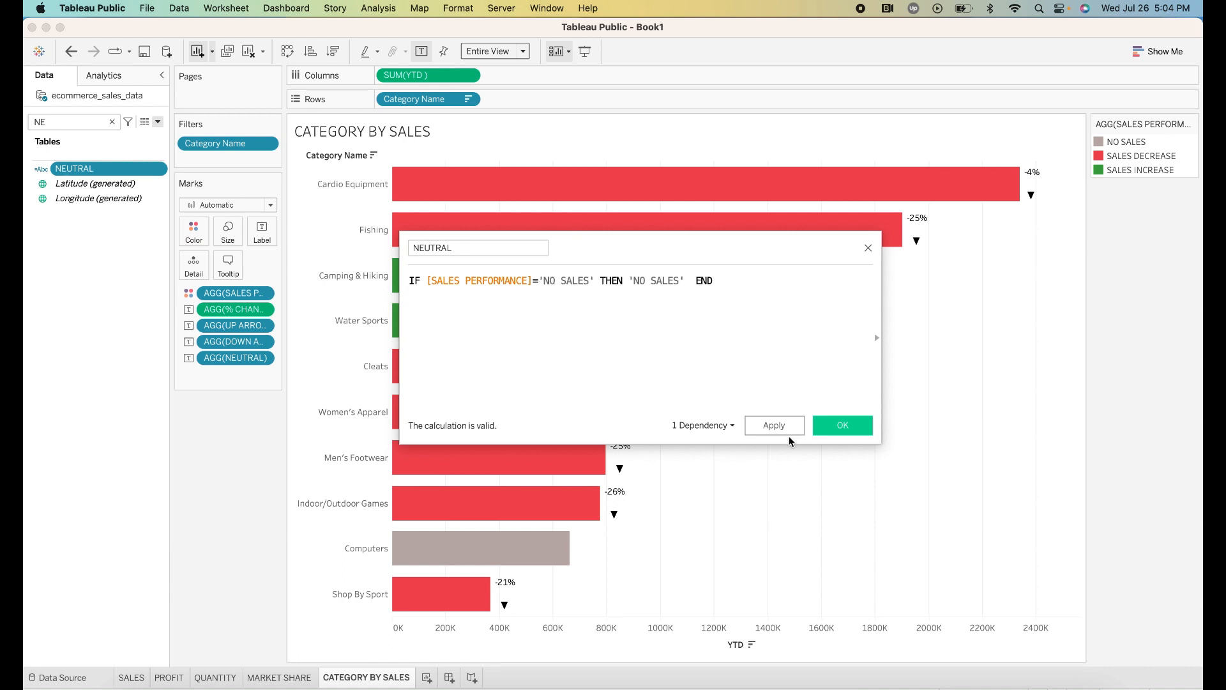
{"action": "left_click", "coordinate": [775, 425]}
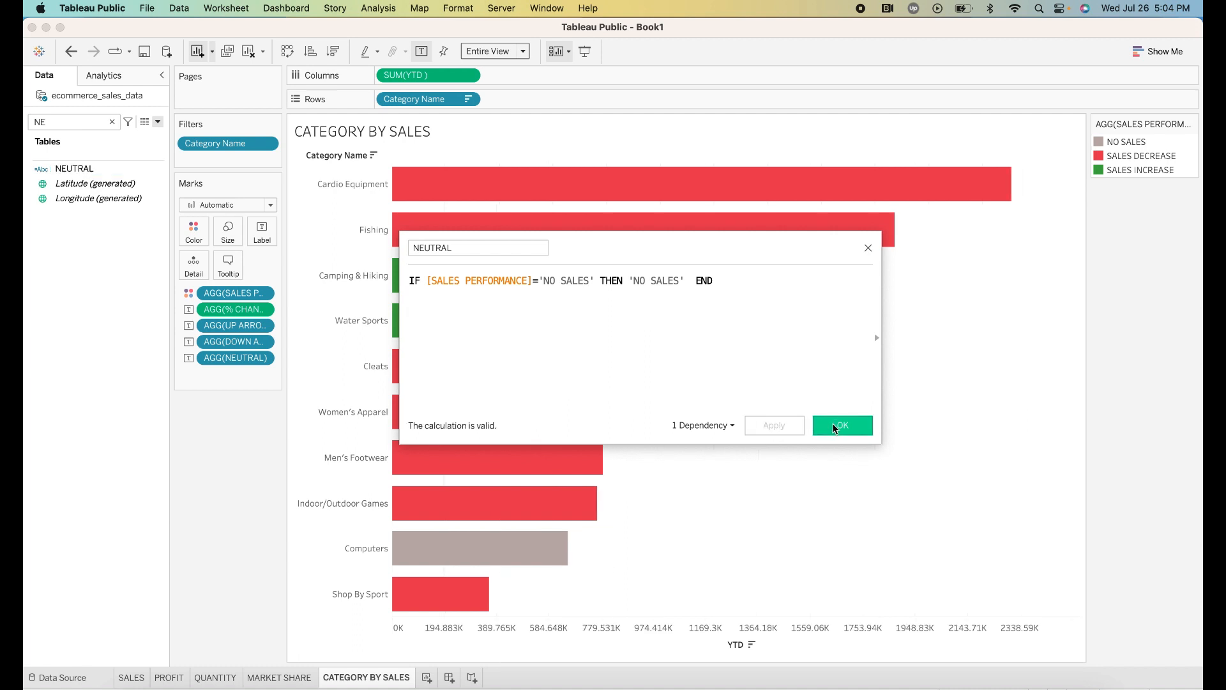
{"action": "left_click", "coordinate": [832, 423]}
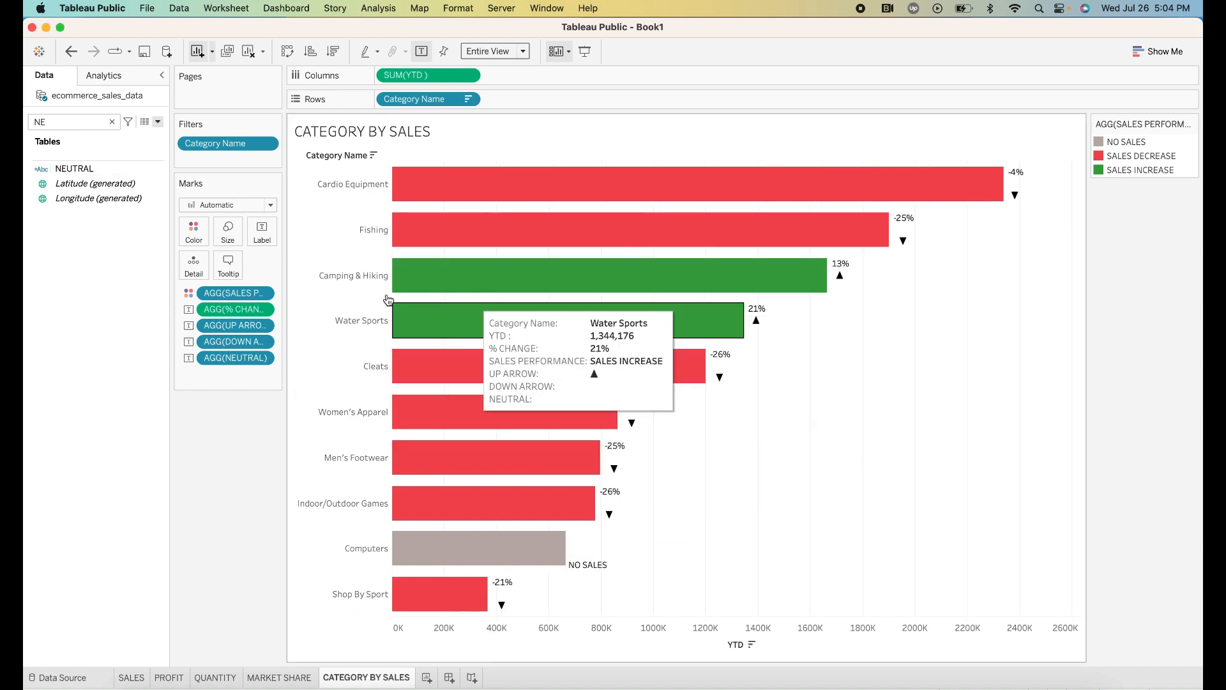
- Inspect the tooltip details of the Camping & Hiking bar, then clear its selection
{"action": "mouse_move", "coordinate": [590, 287]}
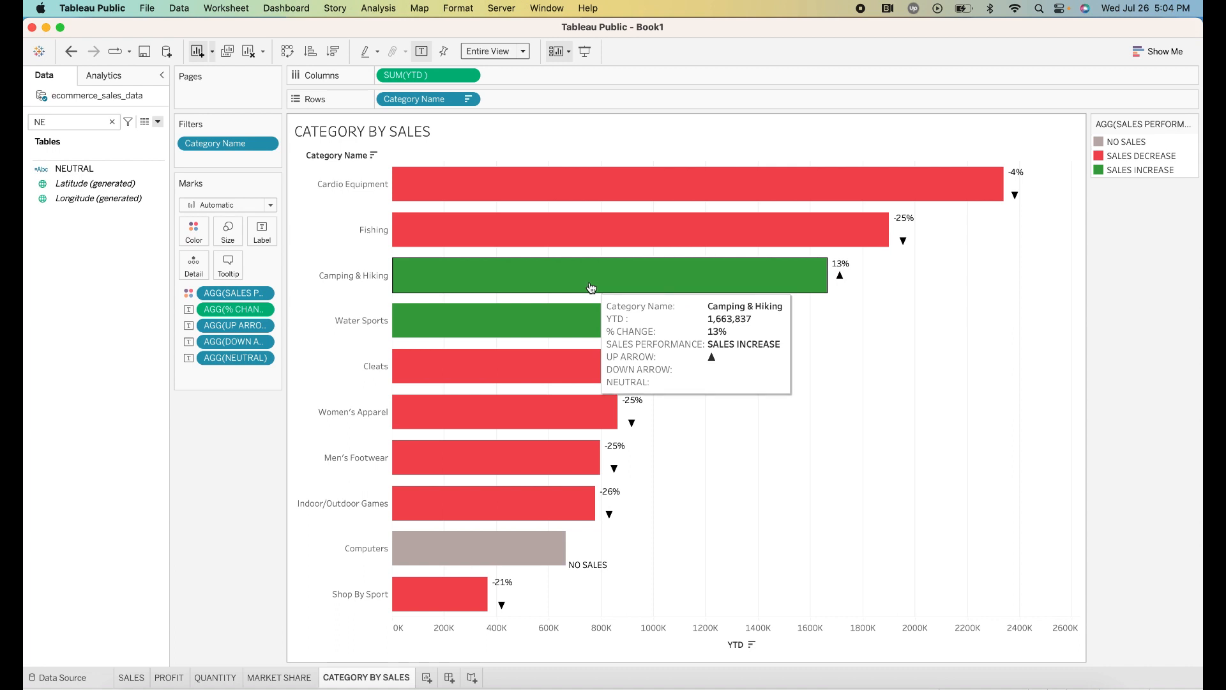
{"action": "left_click", "coordinate": [590, 288]}
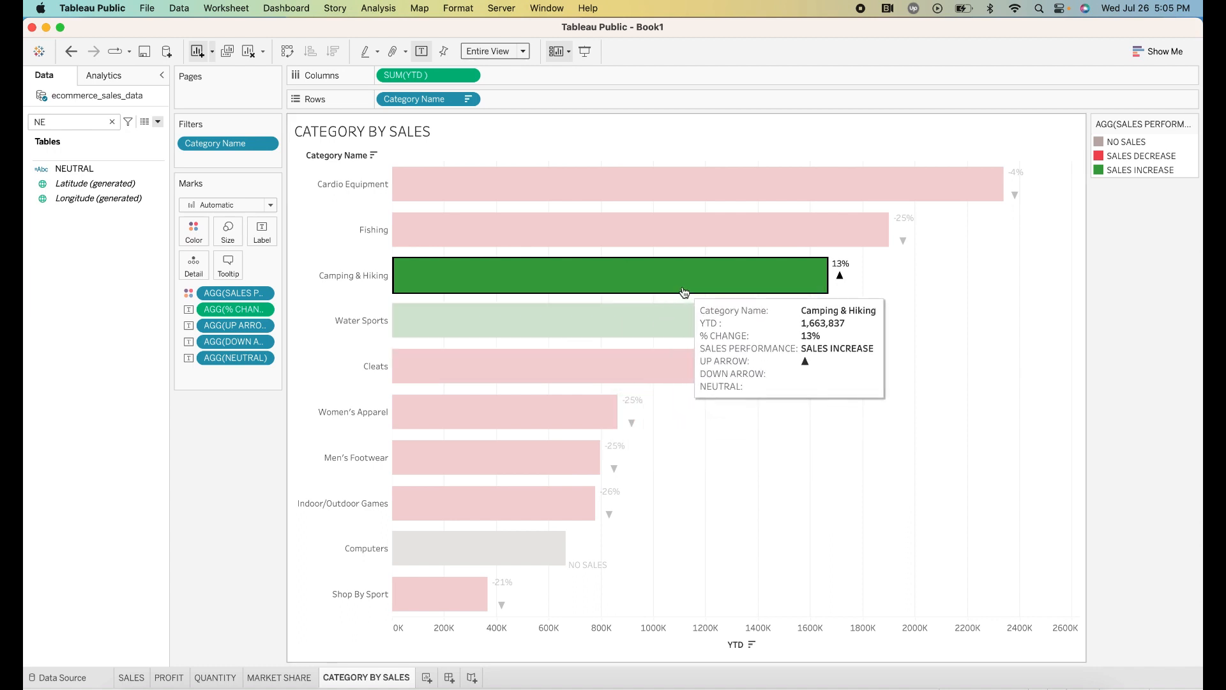
{"action": "mouse_move", "coordinate": [684, 290]}
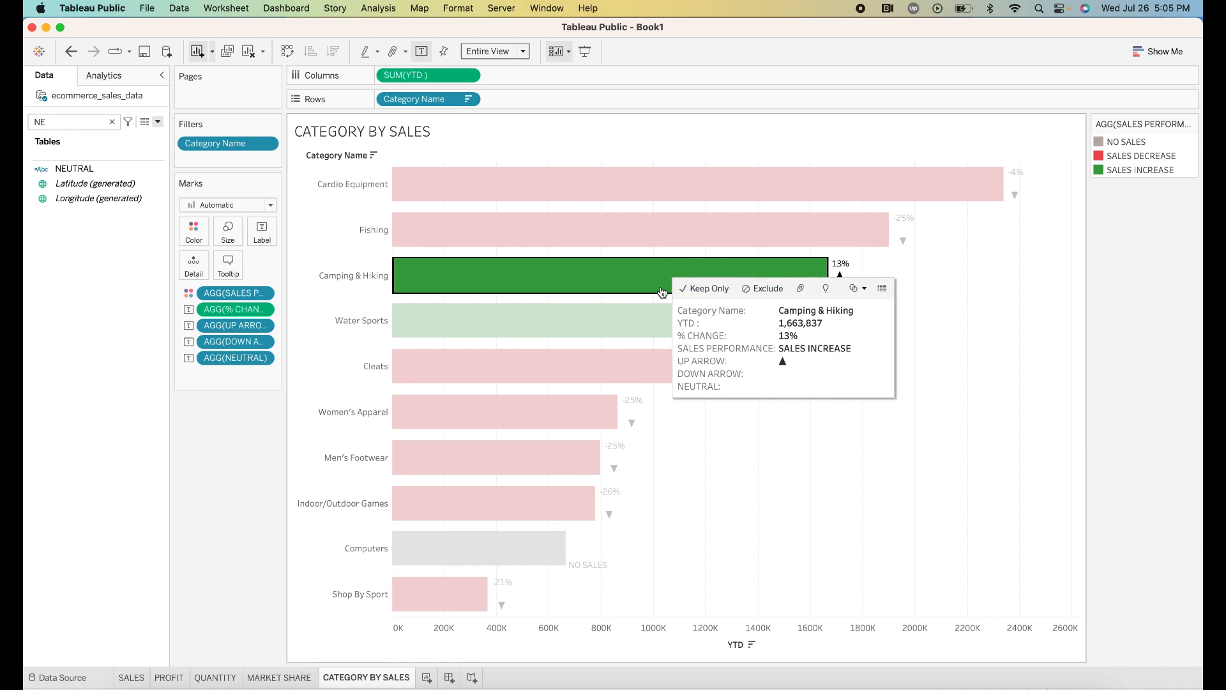
{"action": "left_click", "coordinate": [894, 309]}
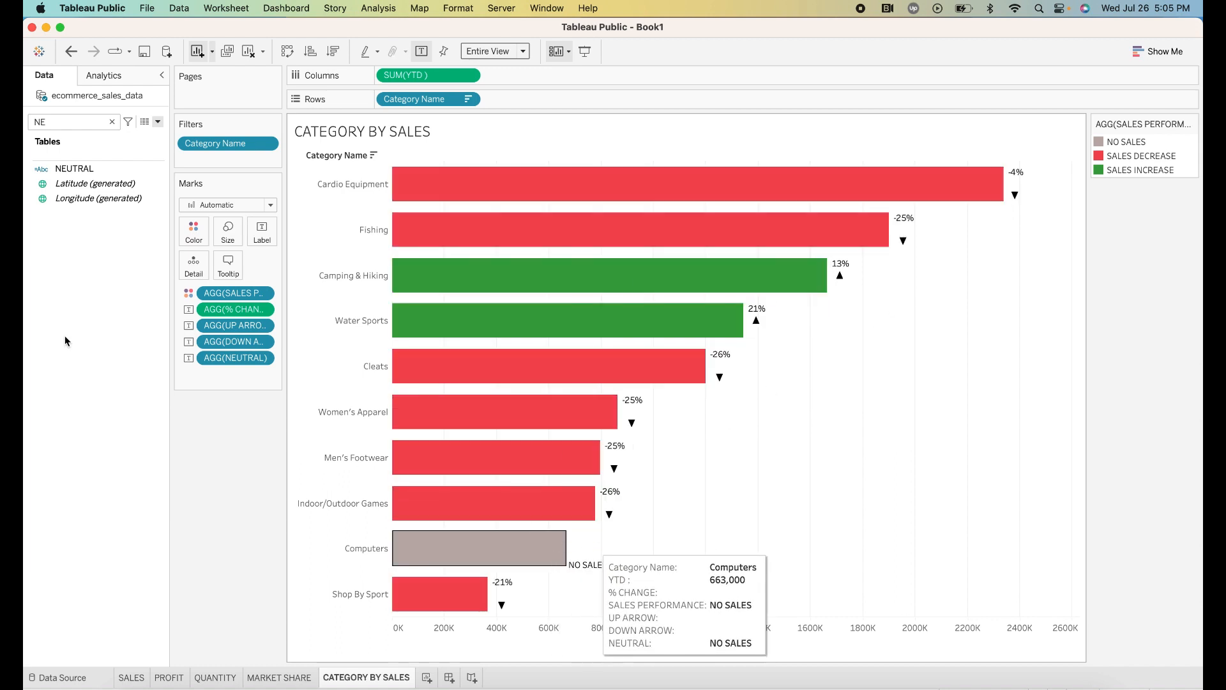
- Clear the field search and open the bar label text for editing, with UP ARROW, DOWN ARROW, NEUTRAL and % CHANGE on one line
{"action": "mouse_move", "coordinate": [585, 570]}
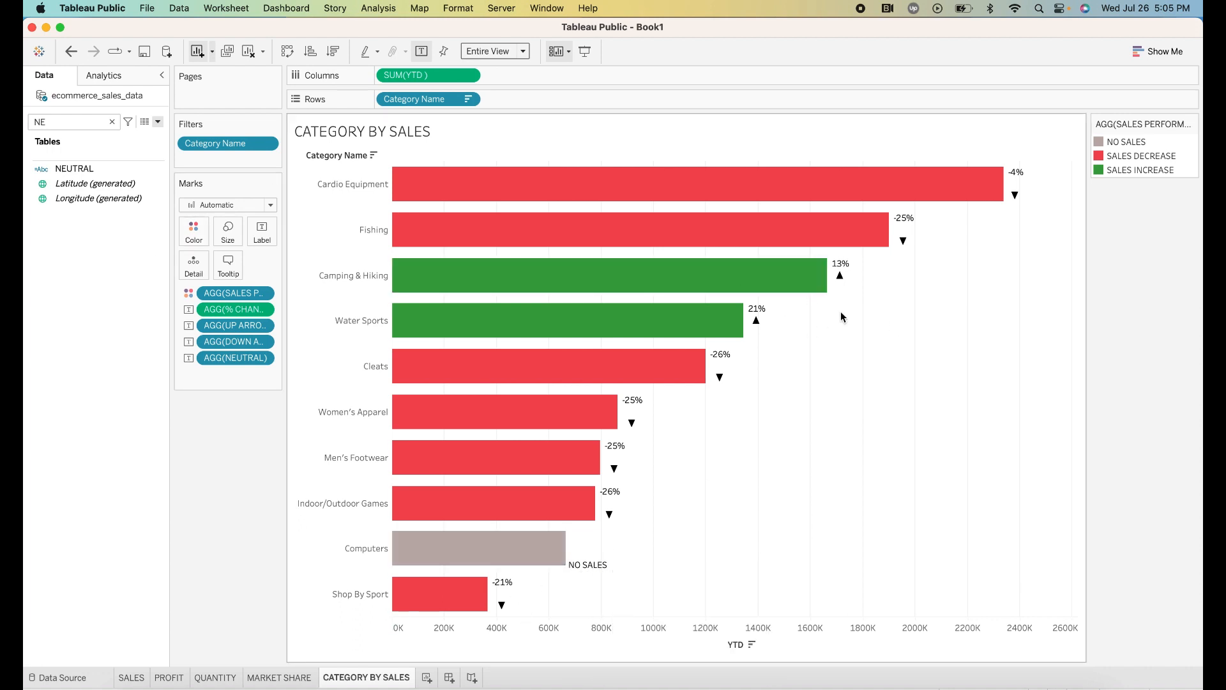
{"action": "mouse_move", "coordinate": [879, 277]}
{"action": "left_click", "coordinate": [113, 122]}
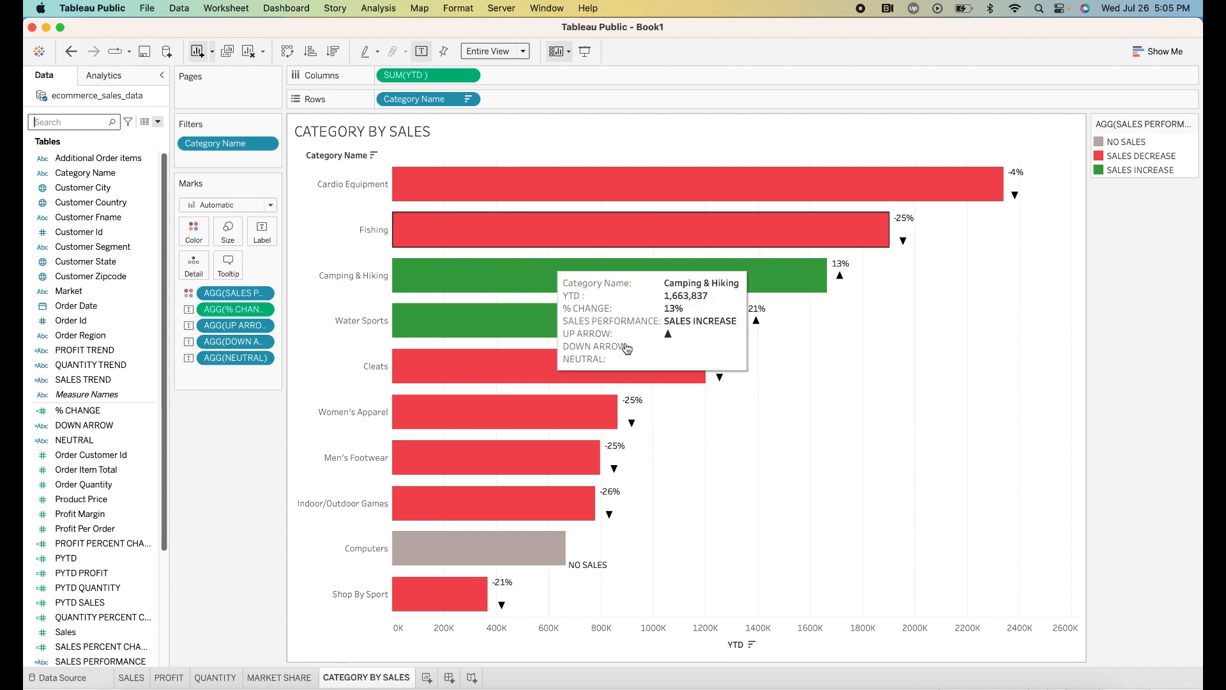
{"action": "left_click", "coordinate": [261, 233]}
{"action": "left_click", "coordinate": [398, 305]}
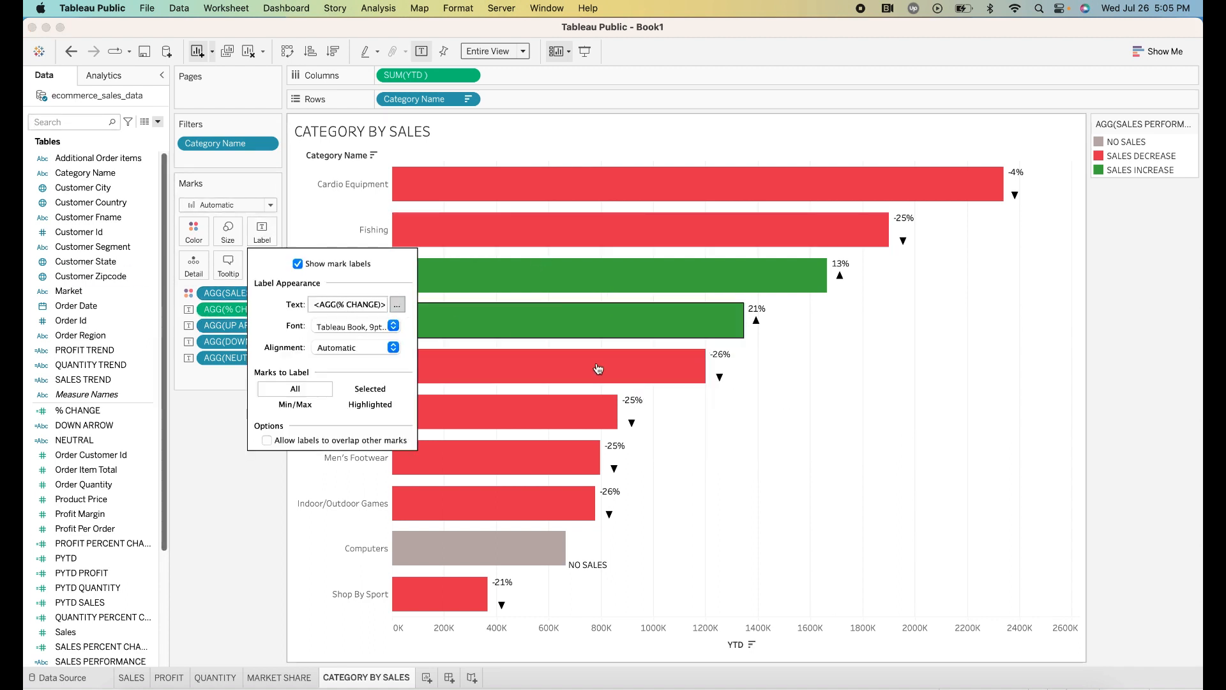
{"action": "left_click", "coordinate": [398, 304]}
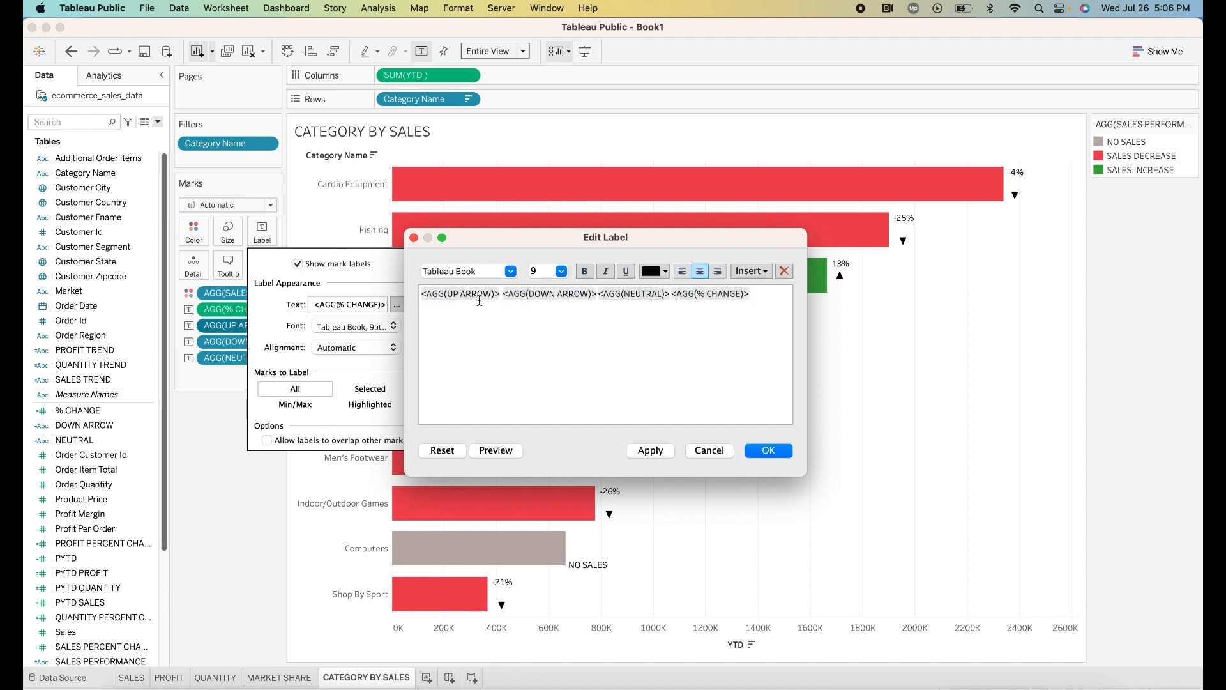
- Color the UP ARROW field green in the label text
{"action": "left_click_drag", "start_coordinate": [501, 290], "coordinate": [409, 290]}
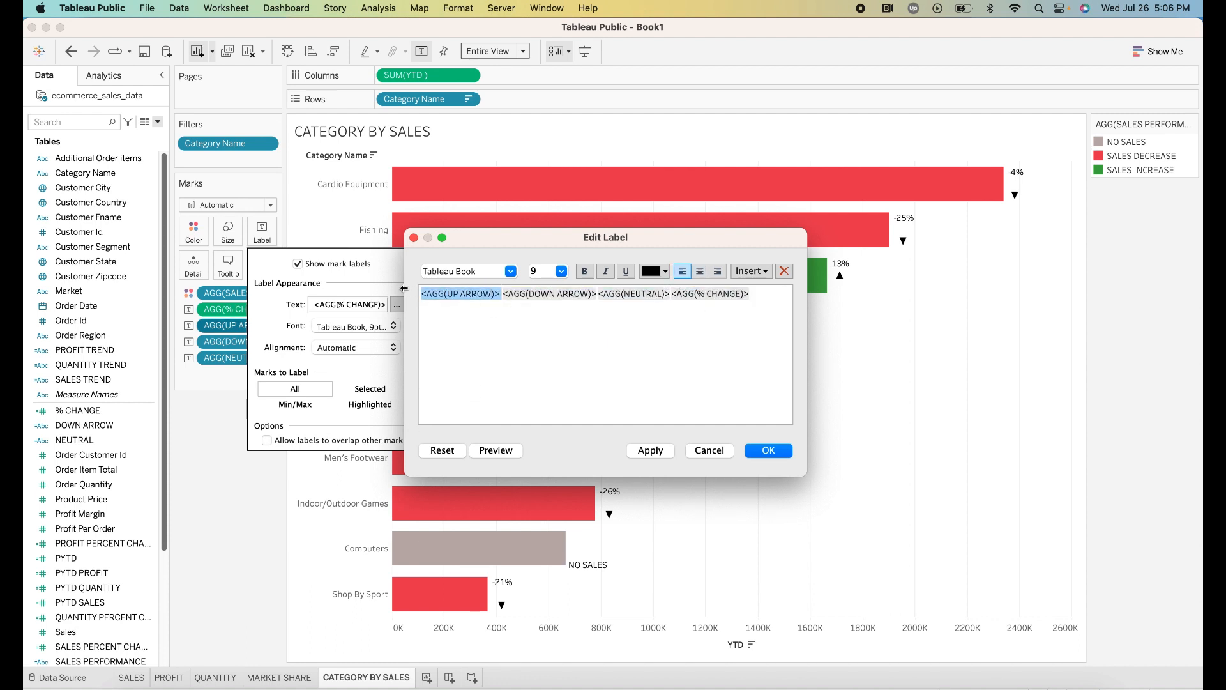
{"action": "left_click", "coordinate": [682, 271]}
{"action": "left_click", "coordinate": [666, 271]}
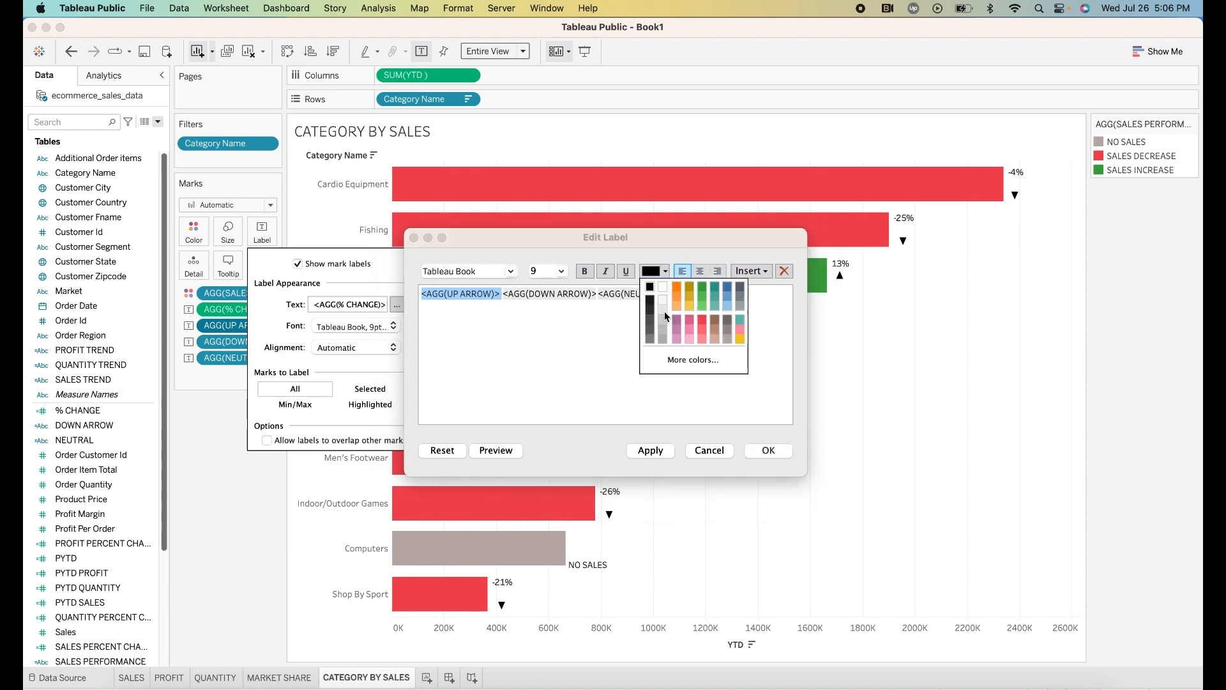
{"action": "left_click", "coordinate": [704, 289]}
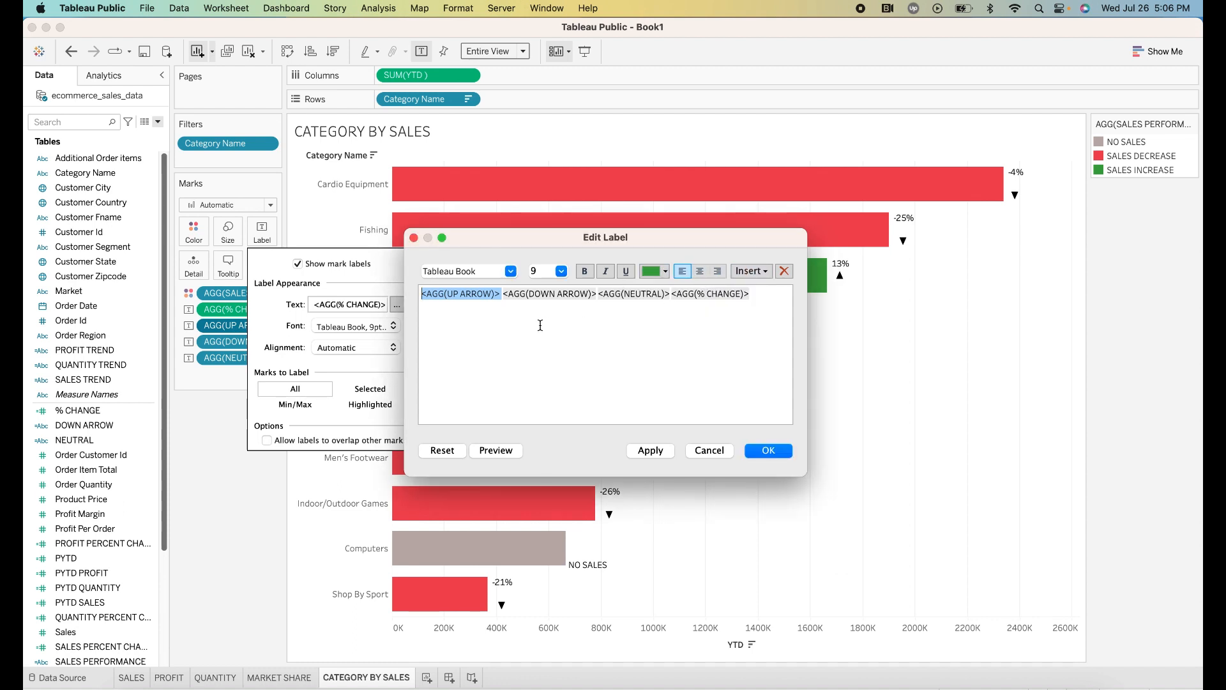
{"action": "left_click", "coordinate": [504, 318]}
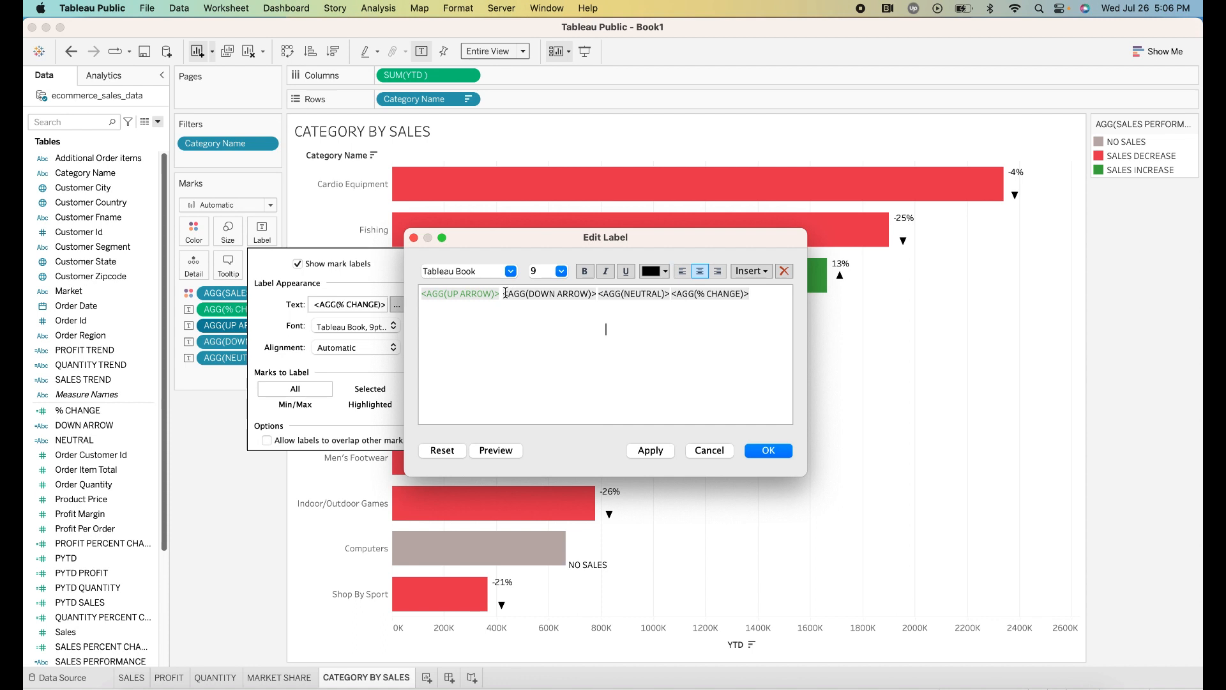
- Color the DOWN ARROW field red in the label text
{"action": "left_click_drag", "start_coordinate": [505, 293], "coordinate": [602, 296]}
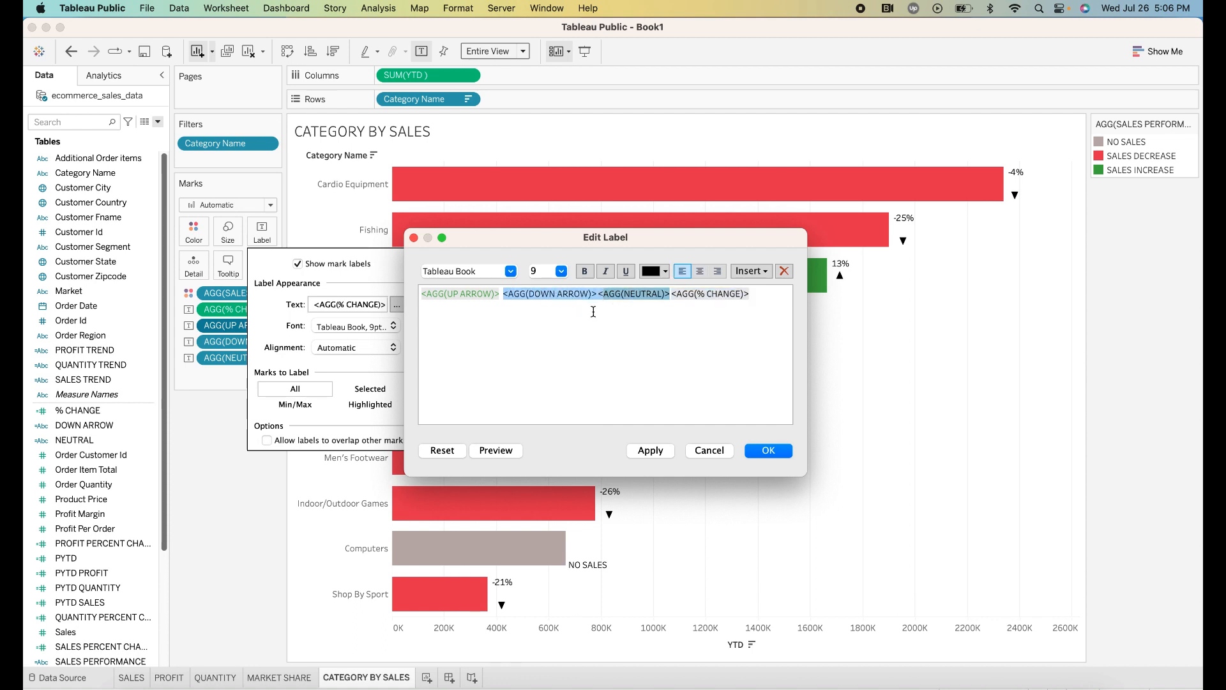
{"action": "left_click", "coordinate": [592, 312]}
{"action": "left_click", "coordinate": [595, 296]}
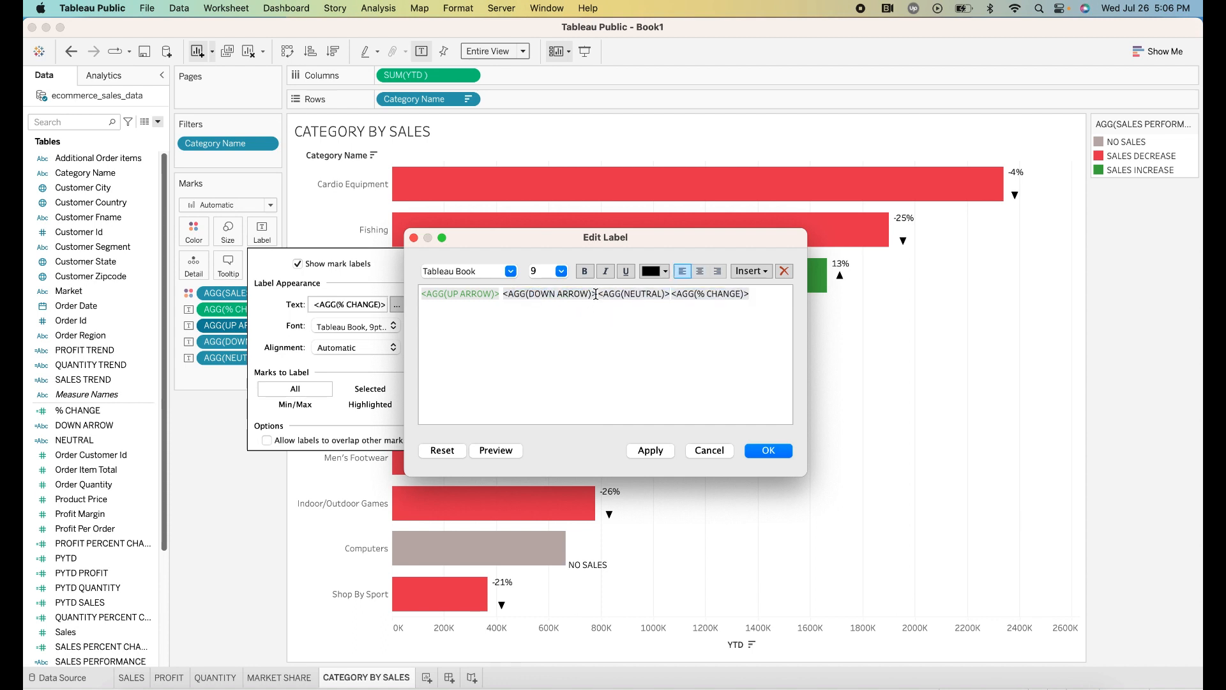
{"action": "left_click_drag", "start_coordinate": [594, 296], "coordinate": [507, 296]}
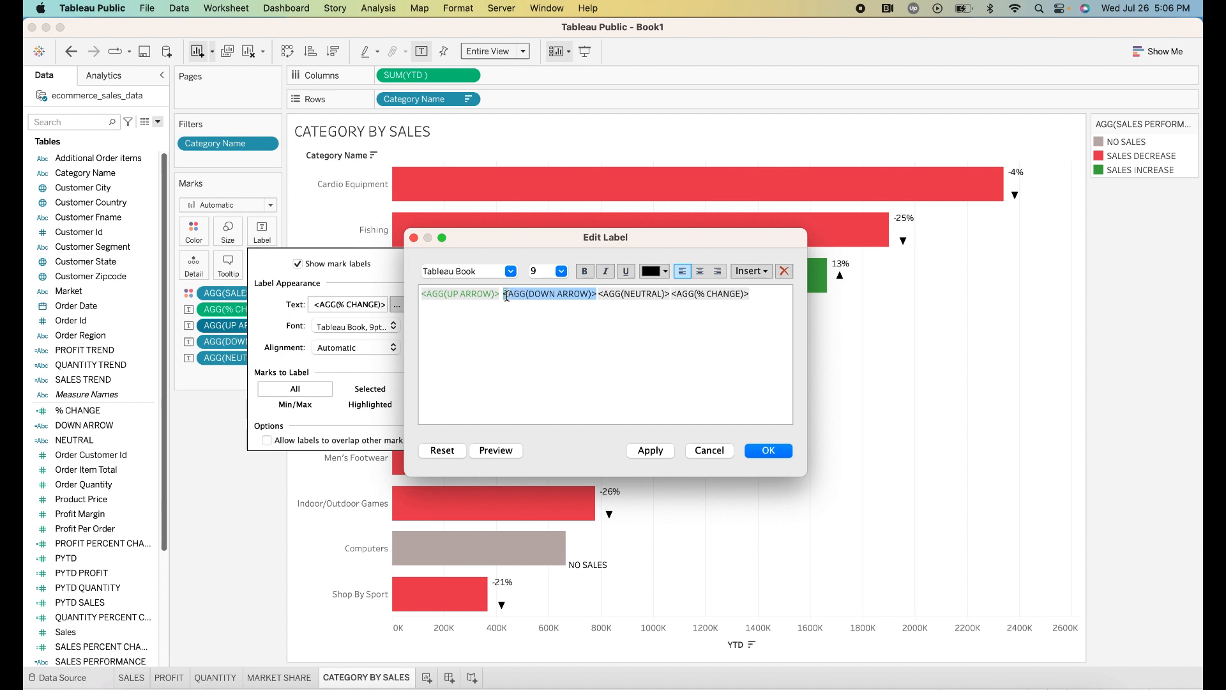
{"action": "left_click", "coordinate": [665, 275]}
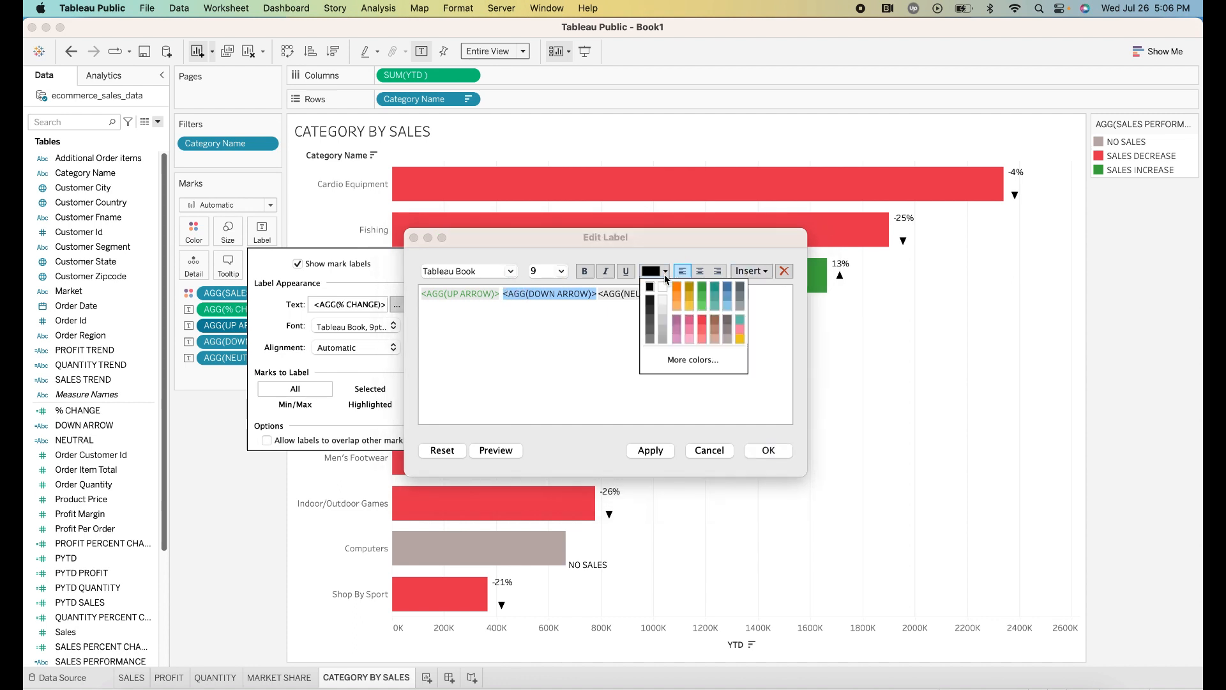
{"action": "left_click", "coordinate": [702, 318]}
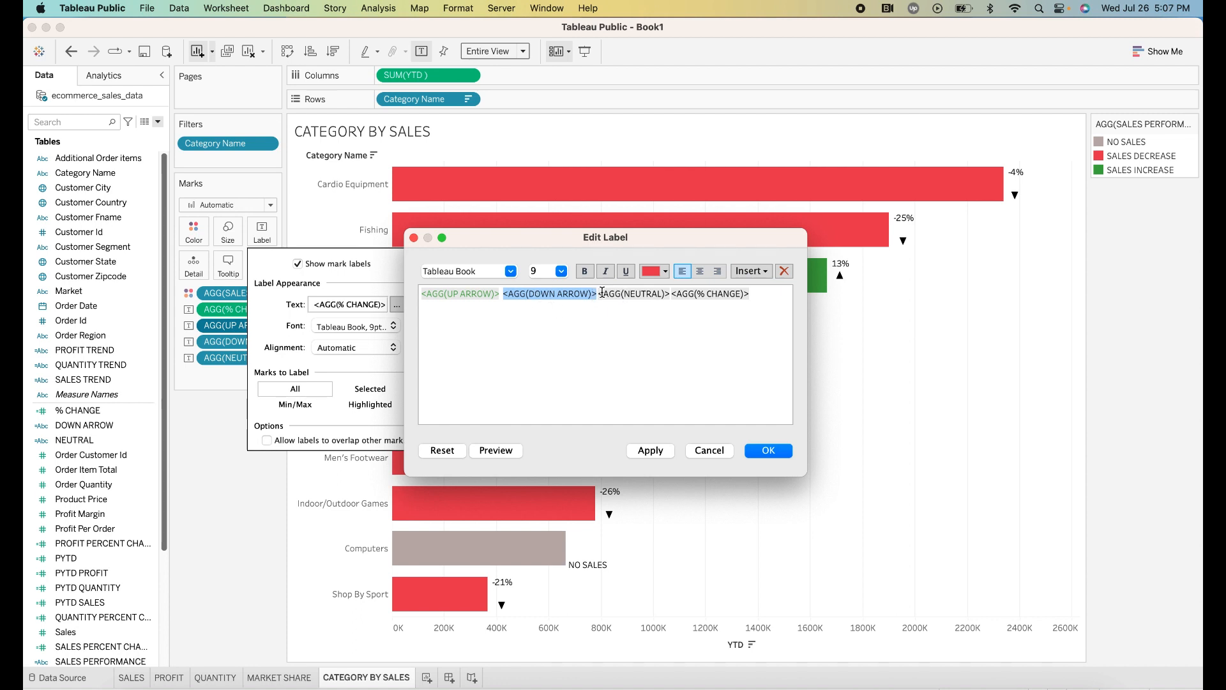
- Color the NEUTRAL field light gray in the label text
{"action": "left_click", "coordinate": [598, 295]}
{"action": "left_click_drag", "start_coordinate": [599, 294], "coordinate": [671, 295]}
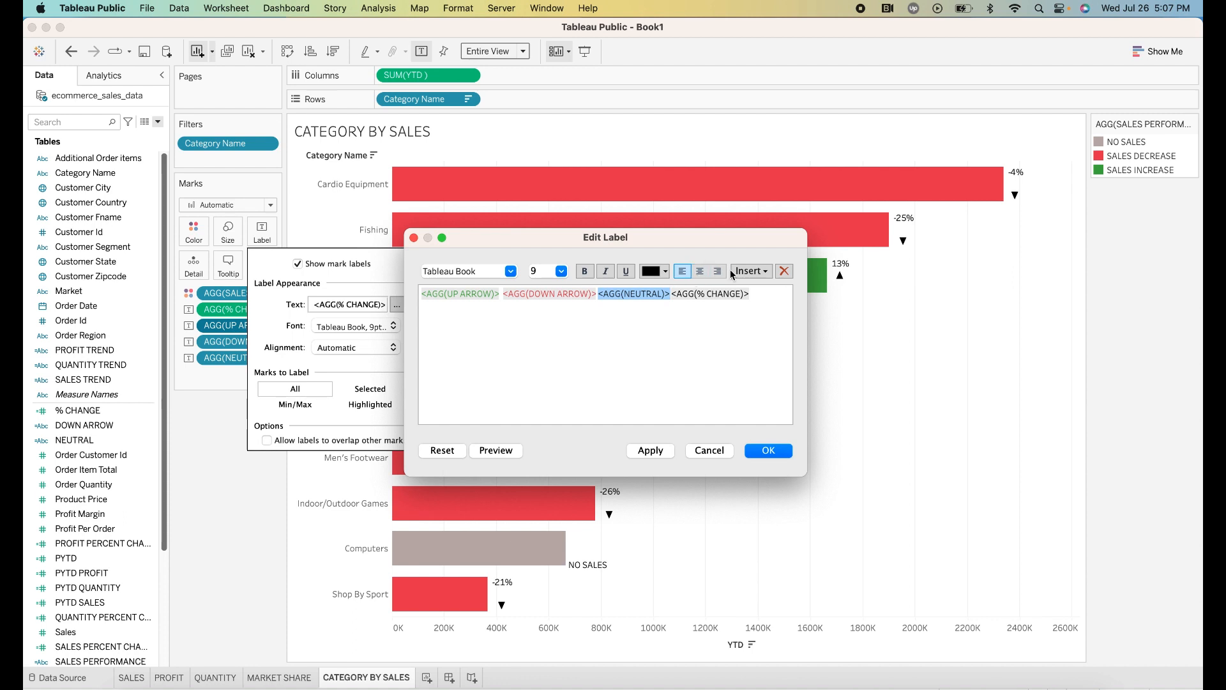
{"action": "left_click", "coordinate": [764, 272]}
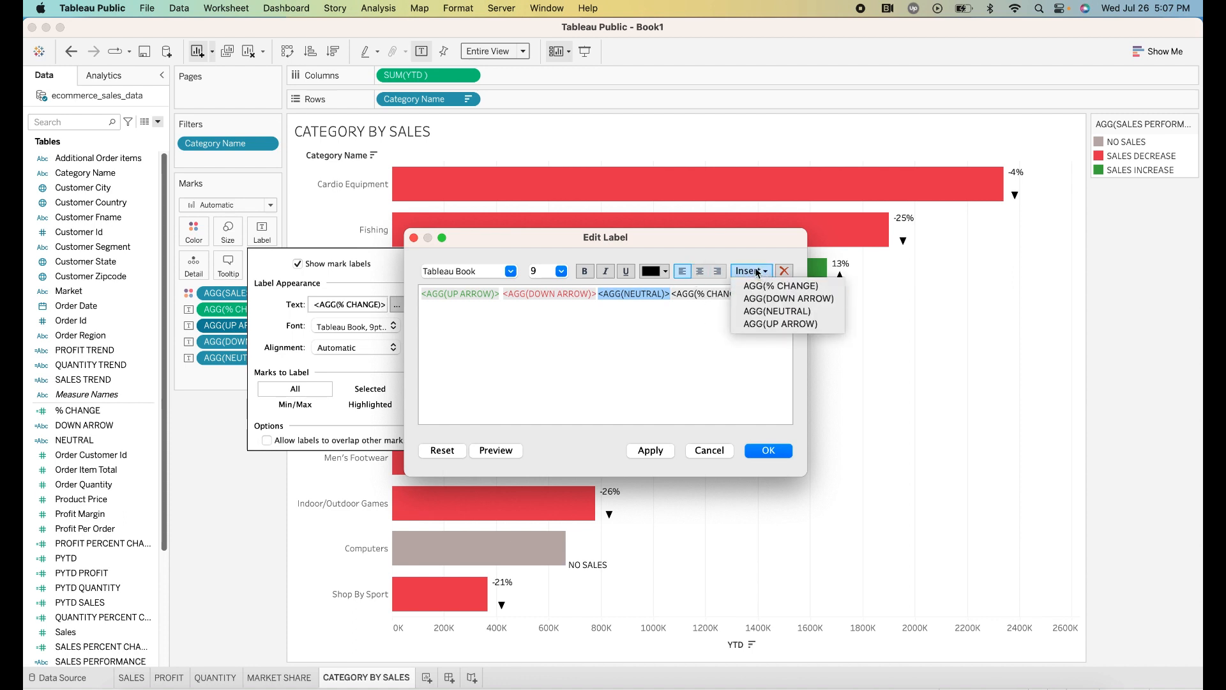
{"action": "left_click", "coordinate": [666, 271]}
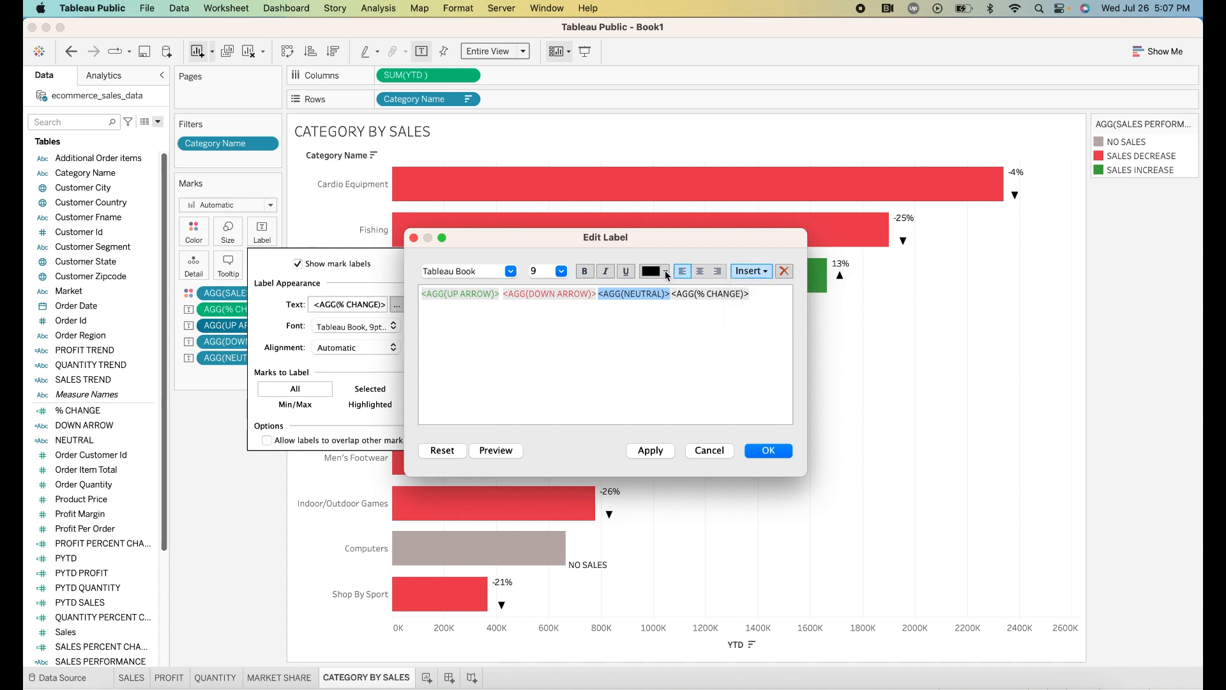
{"action": "left_click", "coordinate": [666, 272]}
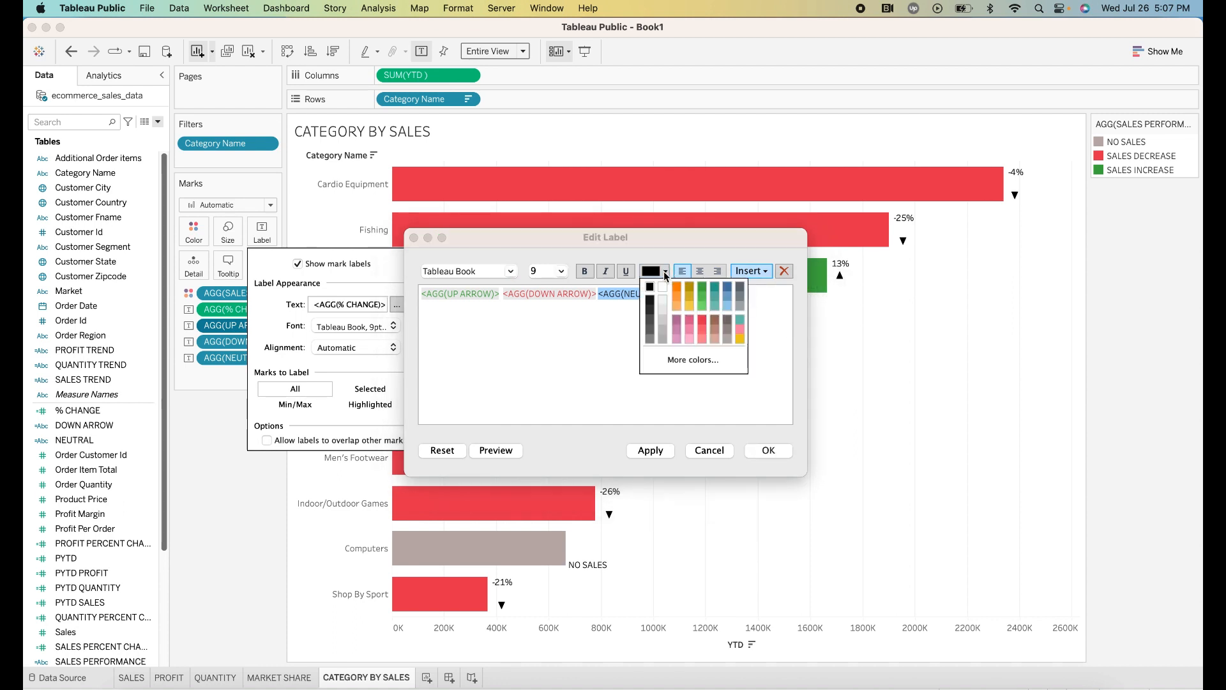
{"action": "left_click", "coordinate": [662, 337]}
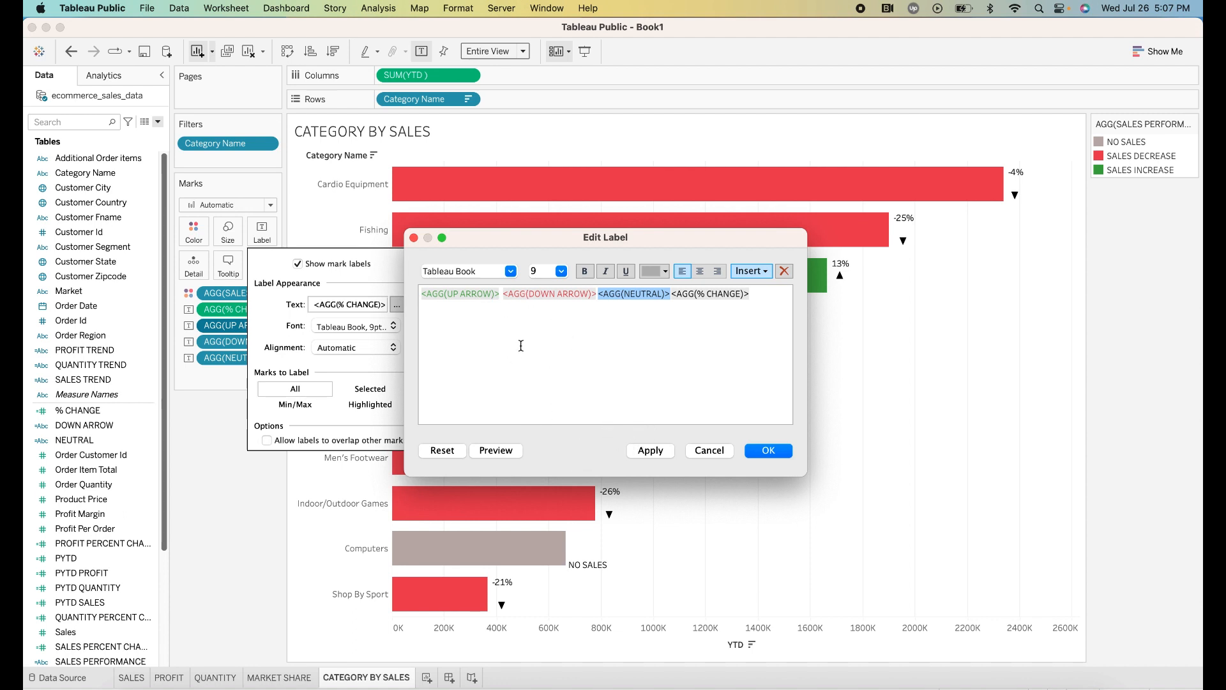
{"action": "left_click", "coordinate": [579, 311]}
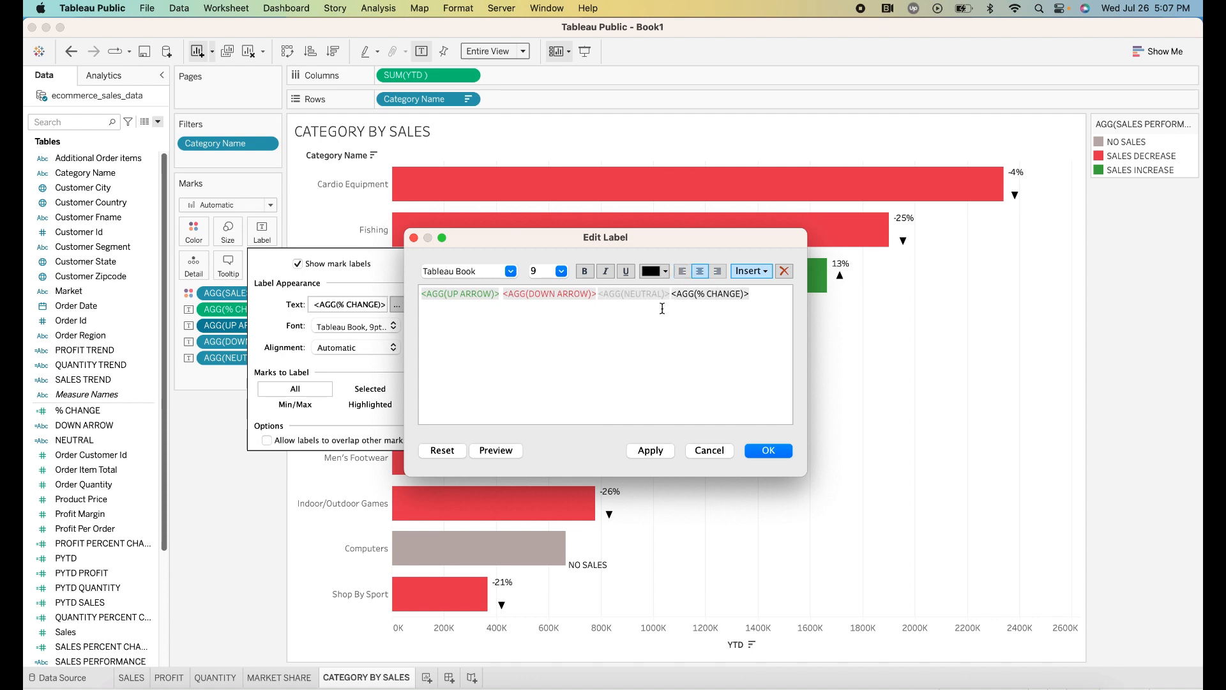
- Apply the label formatting and move the label editor aside to check the colored labels on the bars
{"action": "left_click", "coordinate": [639, 451]}
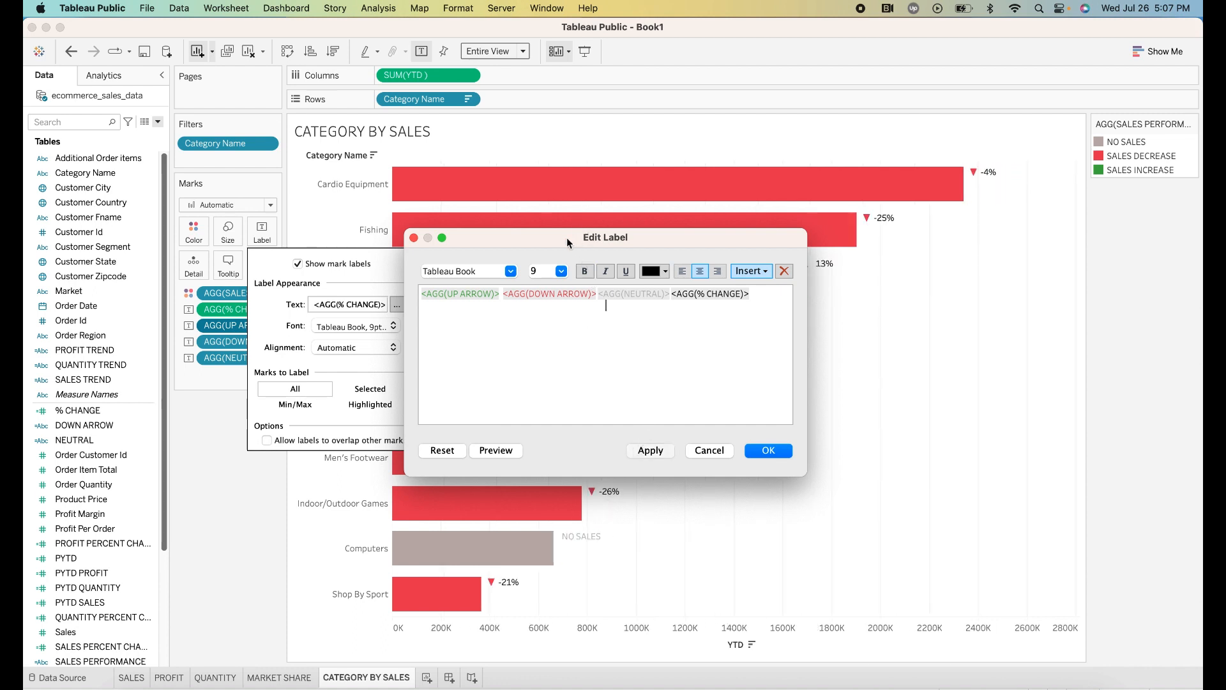
{"action": "left_click_drag", "start_coordinate": [506, 246], "coordinate": [873, 348]}
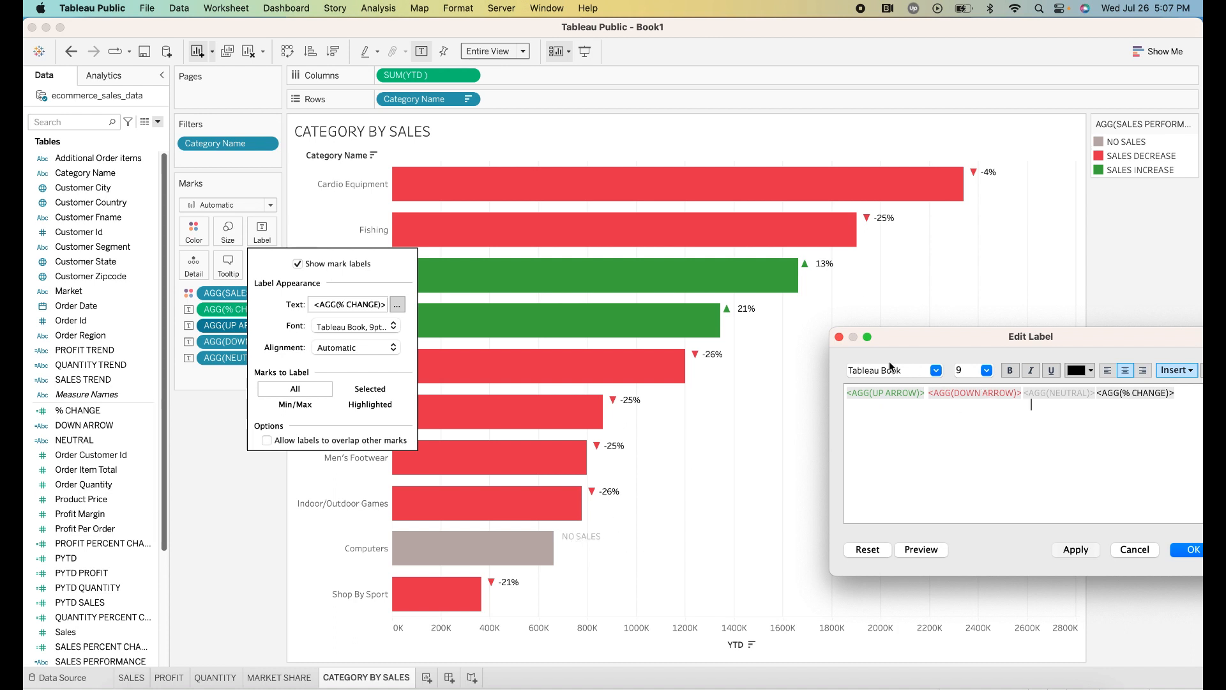
{"action": "left_click_drag", "start_coordinate": [907, 339], "coordinate": [627, 270]}
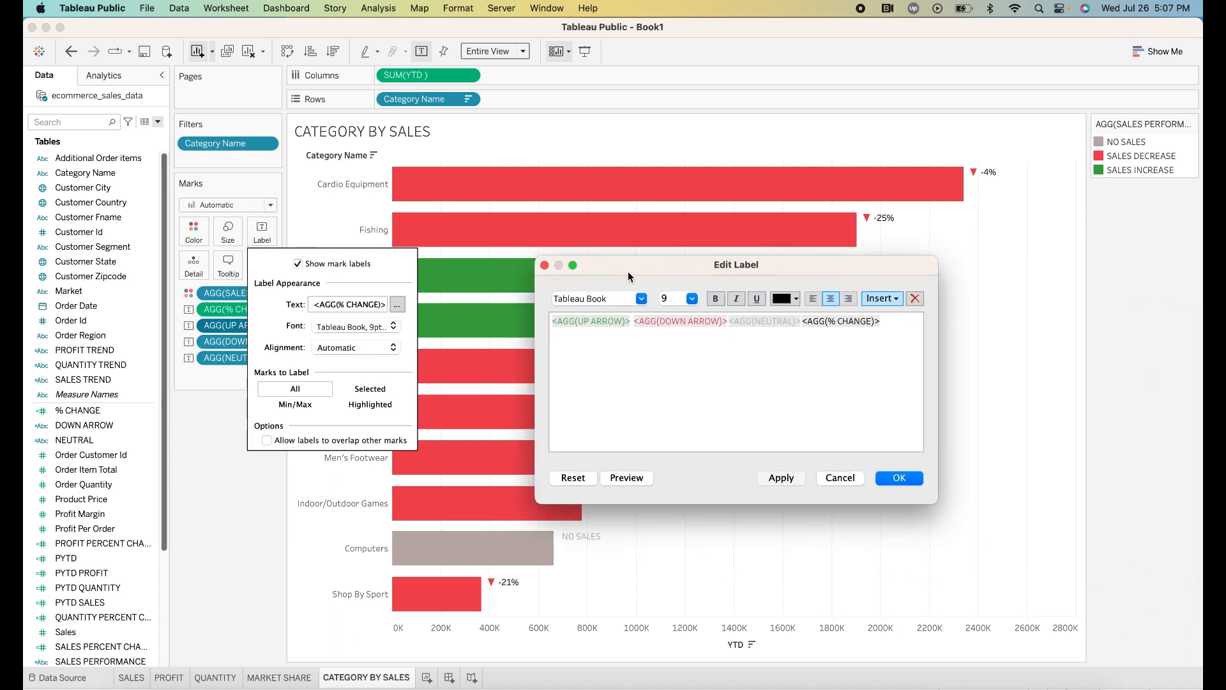
- Make the NEUTRAL field bold and black in the label text and apply the change
{"action": "left_click", "coordinate": [732, 322]}
{"action": "left_click_drag", "start_coordinate": [731, 321], "coordinate": [801, 319]}
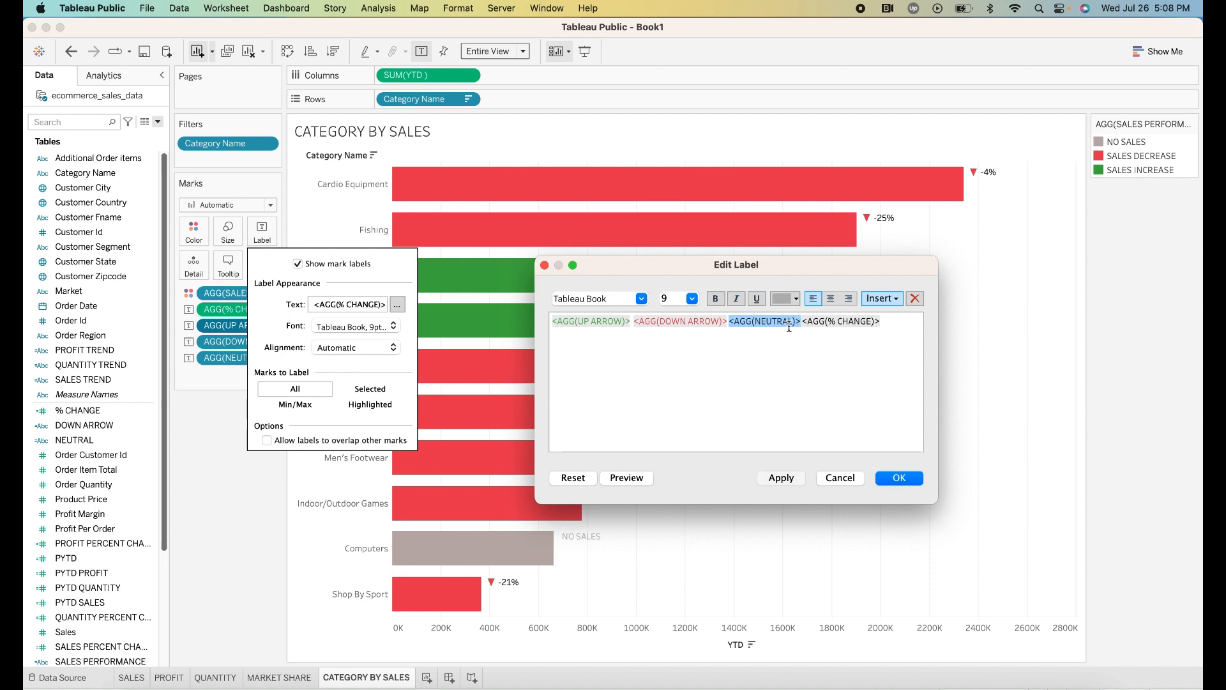
{"action": "left_click", "coordinate": [714, 300]}
{"action": "left_click", "coordinate": [774, 479]}
{"action": "left_click_drag", "start_coordinate": [803, 323], "coordinate": [732, 319]}
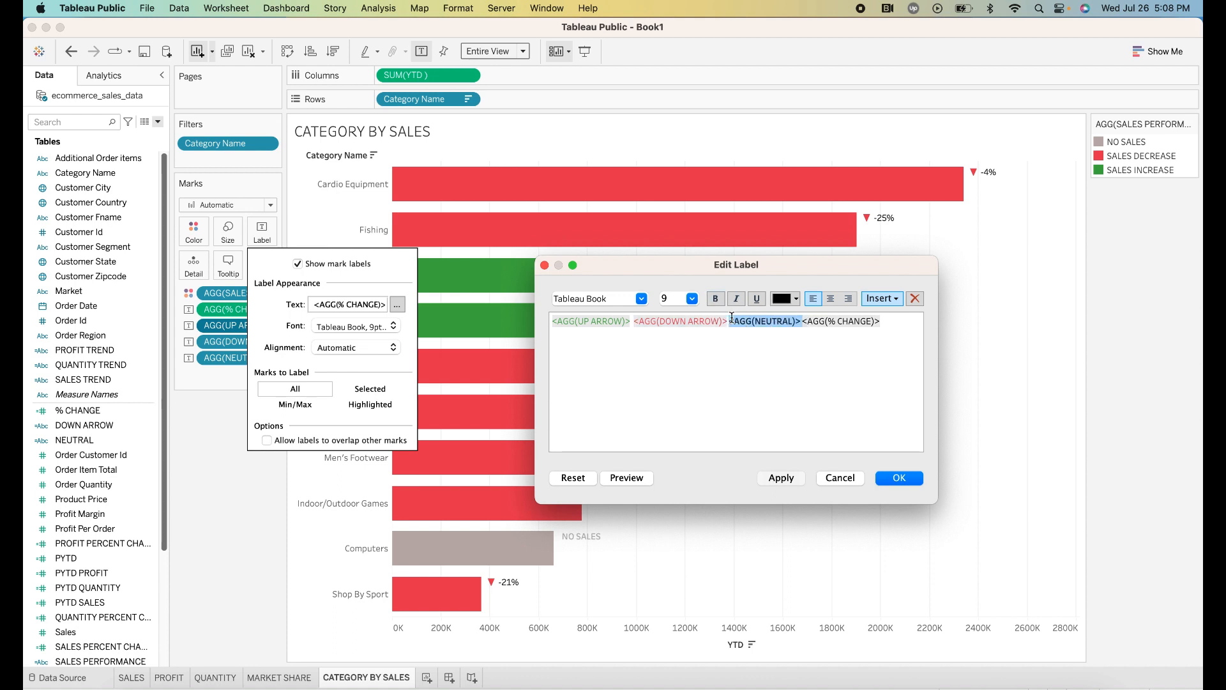
{"action": "left_click", "coordinate": [795, 300]}
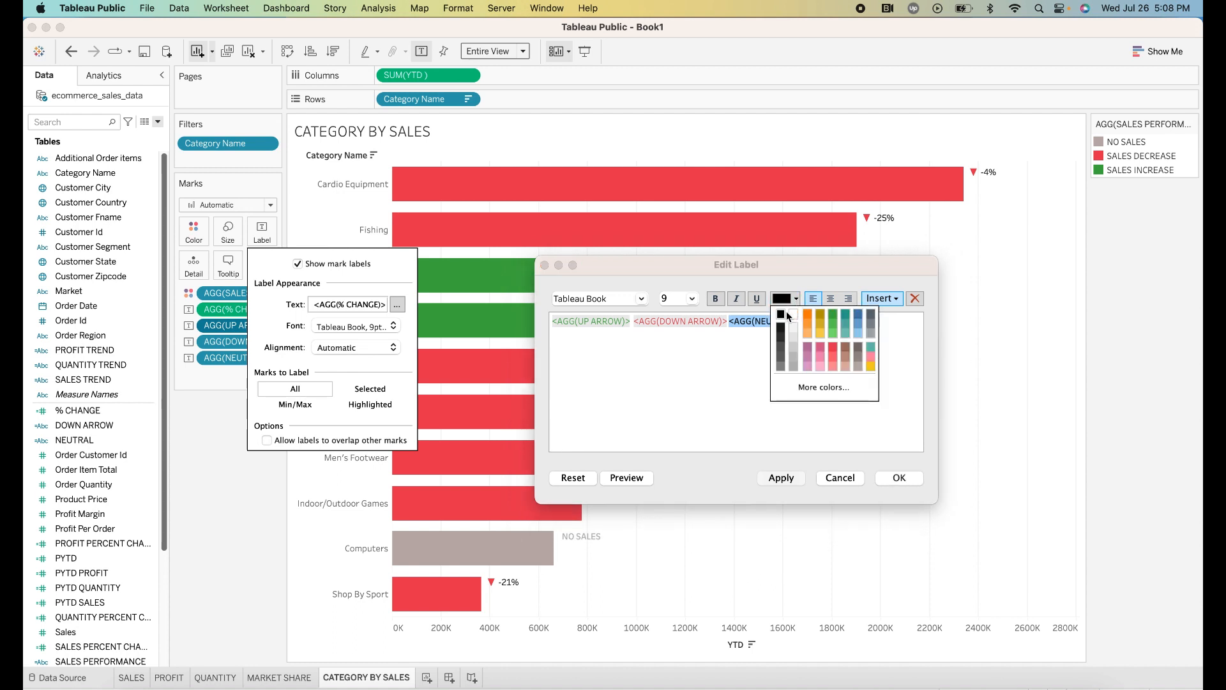
{"action": "left_click", "coordinate": [786, 314]}
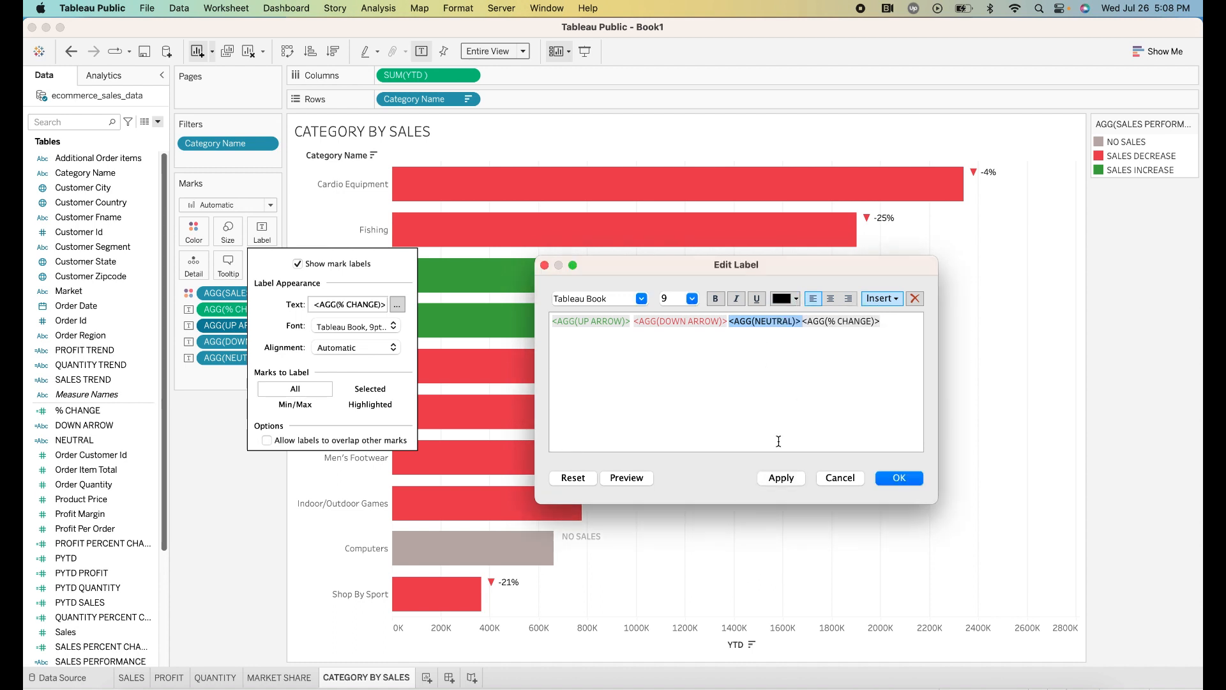
{"action": "left_click", "coordinate": [780, 478]}
- Remove the spaces between the UP ARROW, DOWN ARROW, NEUTRAL and % CHANGE fields in the label and apply the change
{"action": "left_click", "coordinate": [634, 320]}
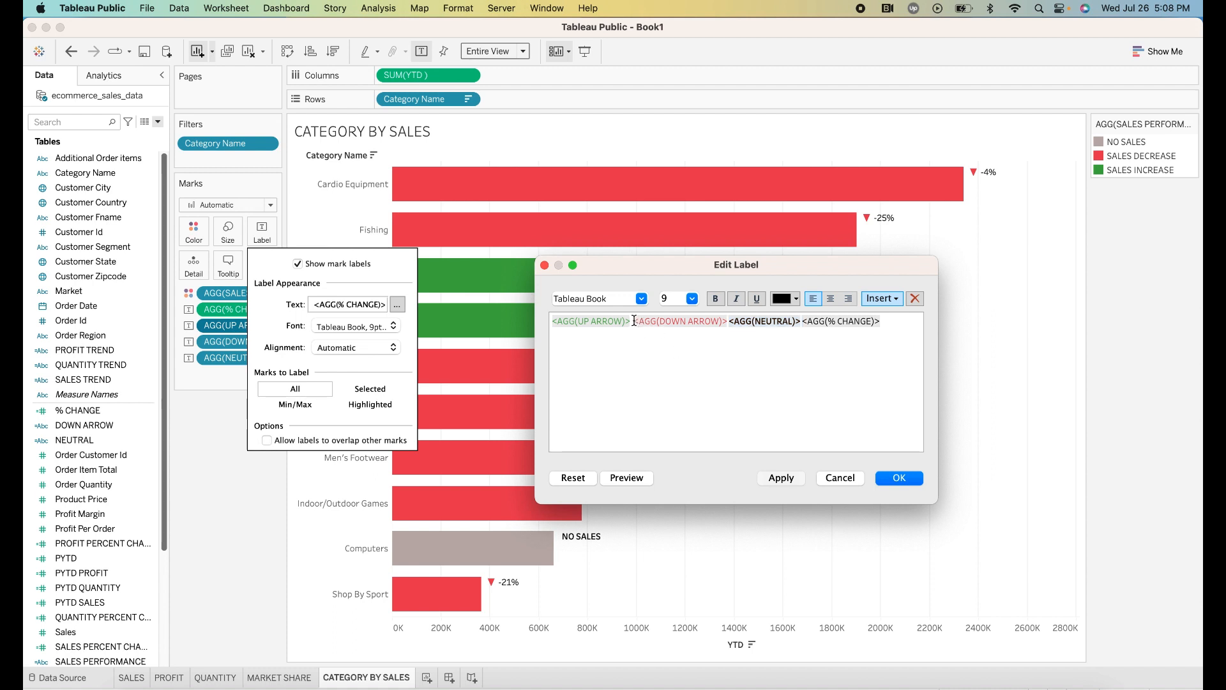
{"action": "left_click", "coordinate": [726, 320]}
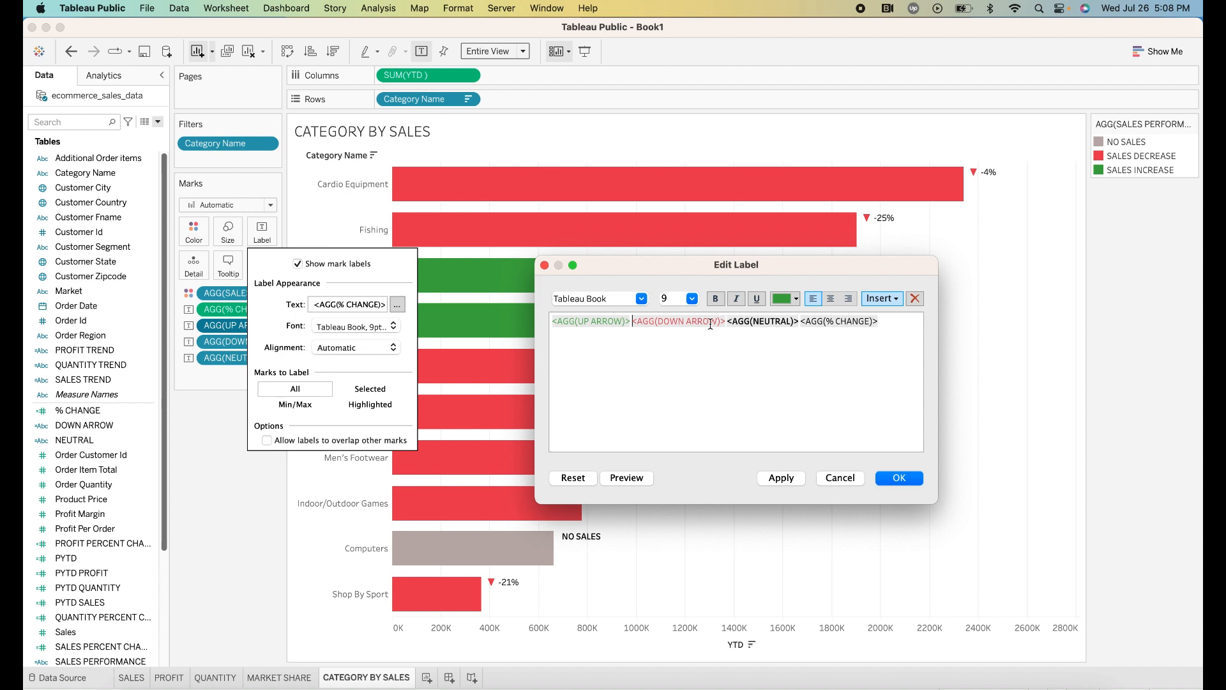
{"action": "key", "text": "BackSpace"}
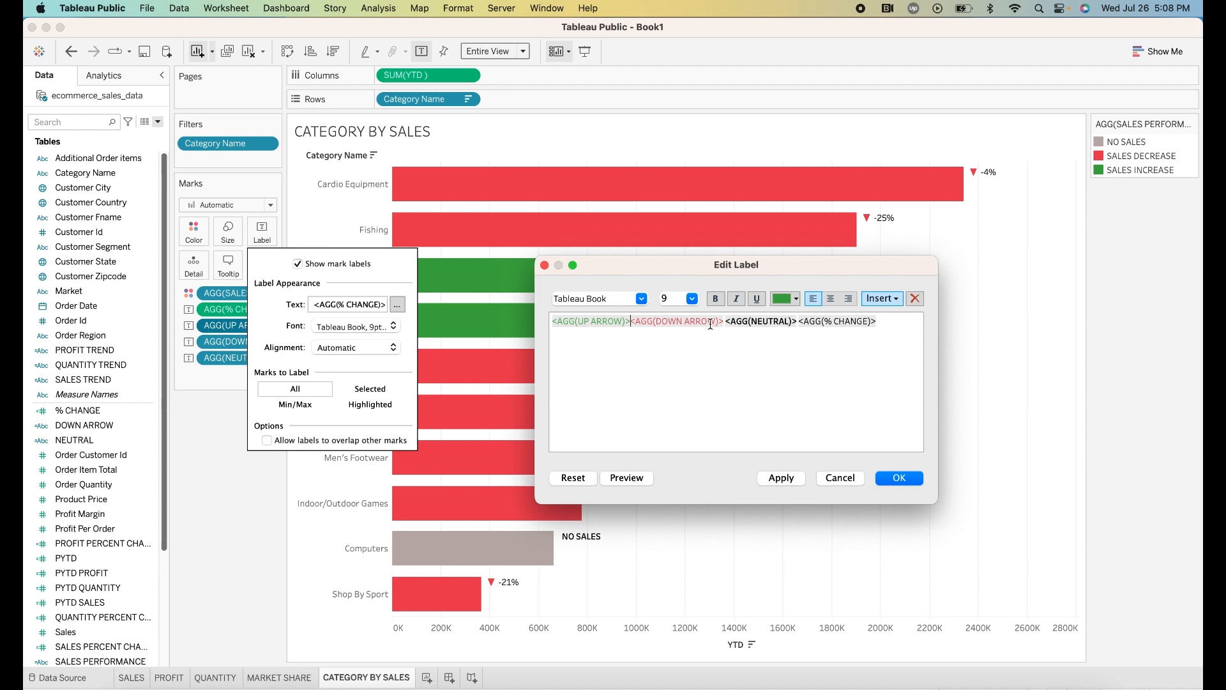
{"action": "left_click", "coordinate": [796, 321]}
{"action": "key", "text": "BackSpace"}
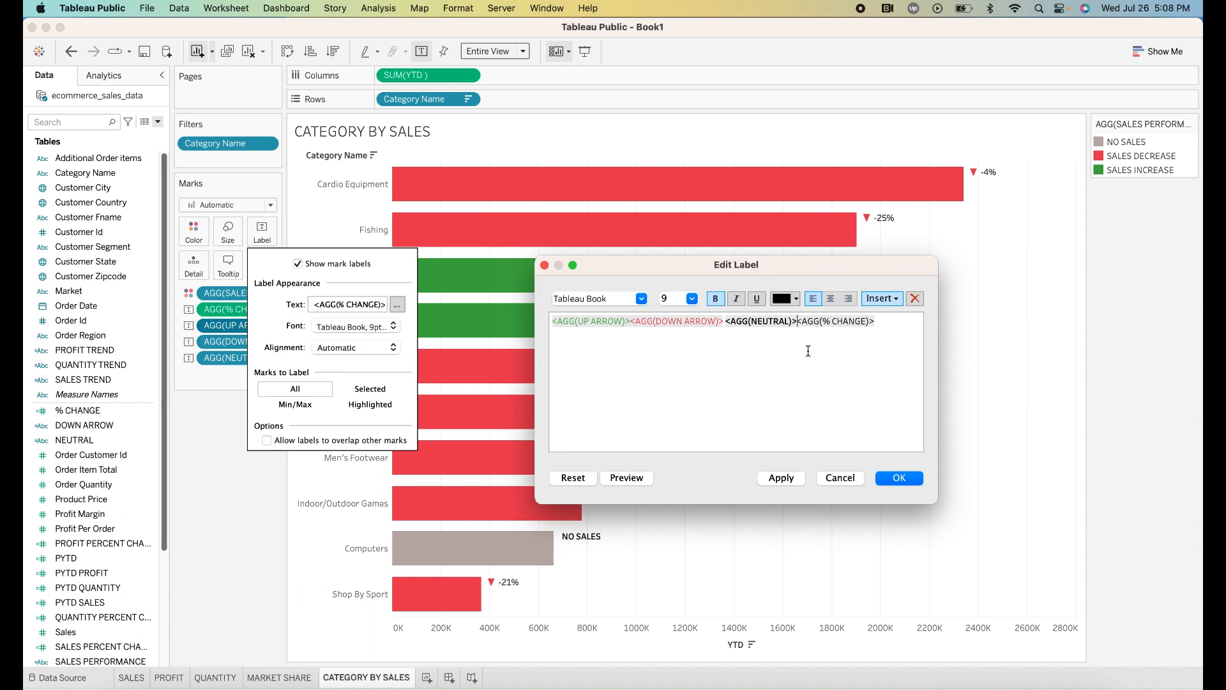
{"action": "key", "text": "Left"}
{"action": "key", "text": "BackSpace"}
{"action": "key", "text": "BackSpace"}
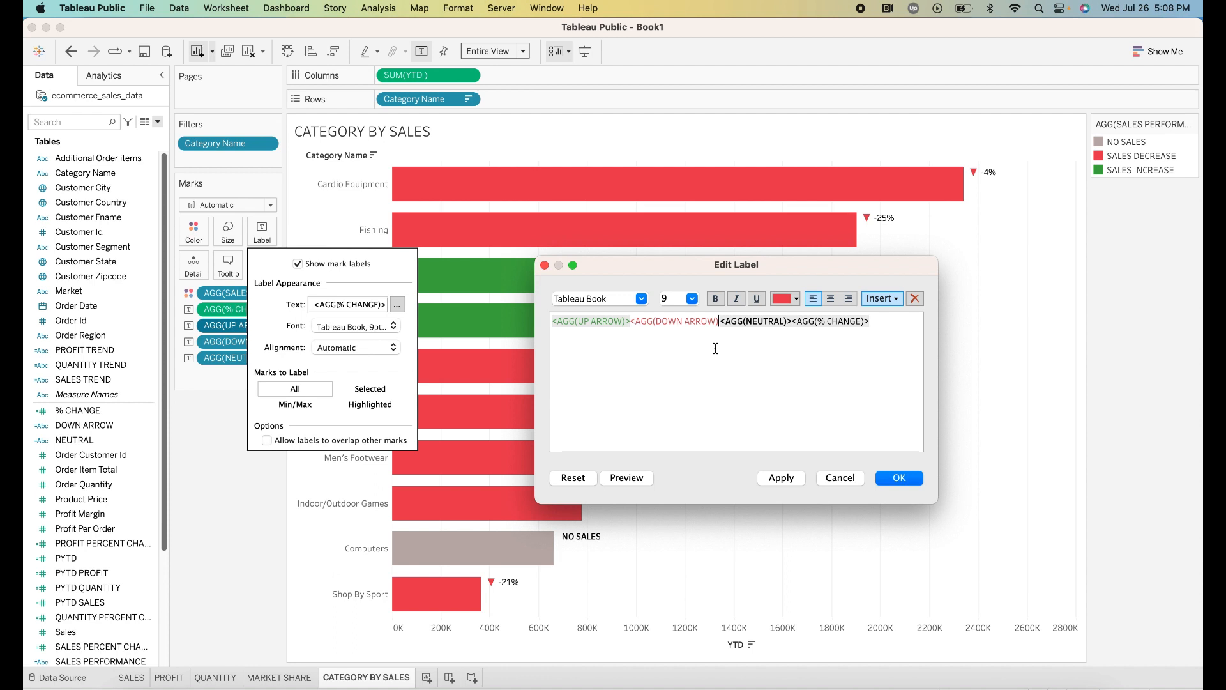
{"action": "left_click", "coordinate": [809, 378]}
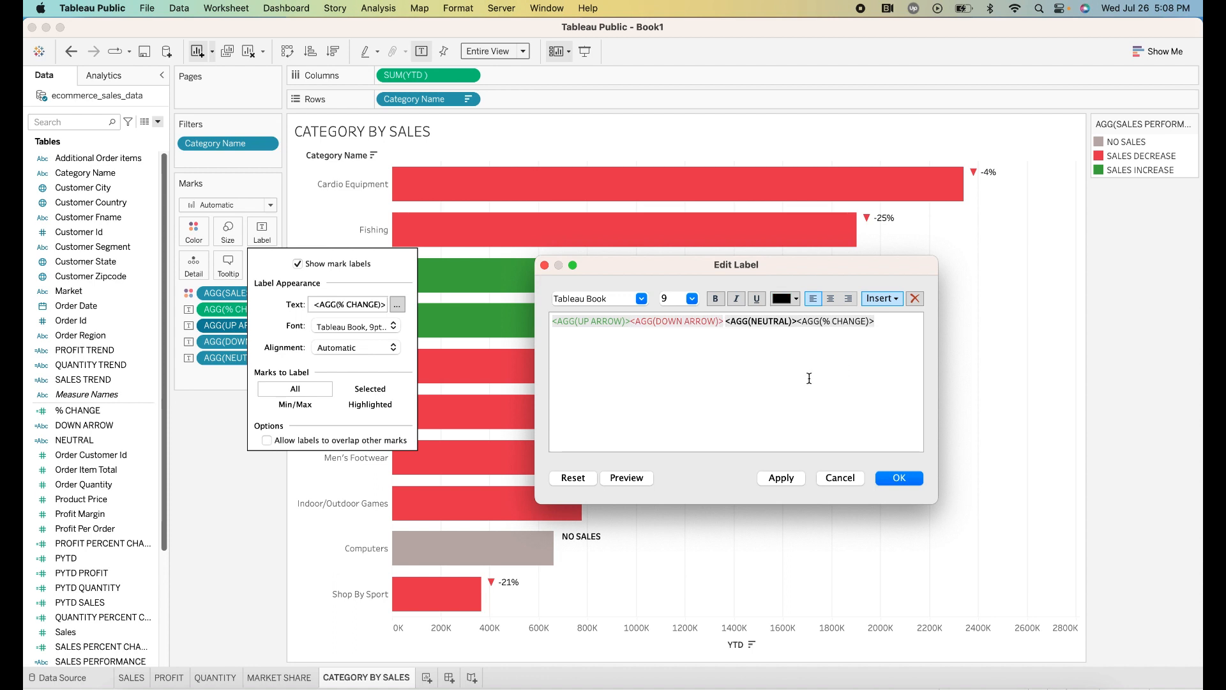
{"action": "key", "text": "BackSpace"}
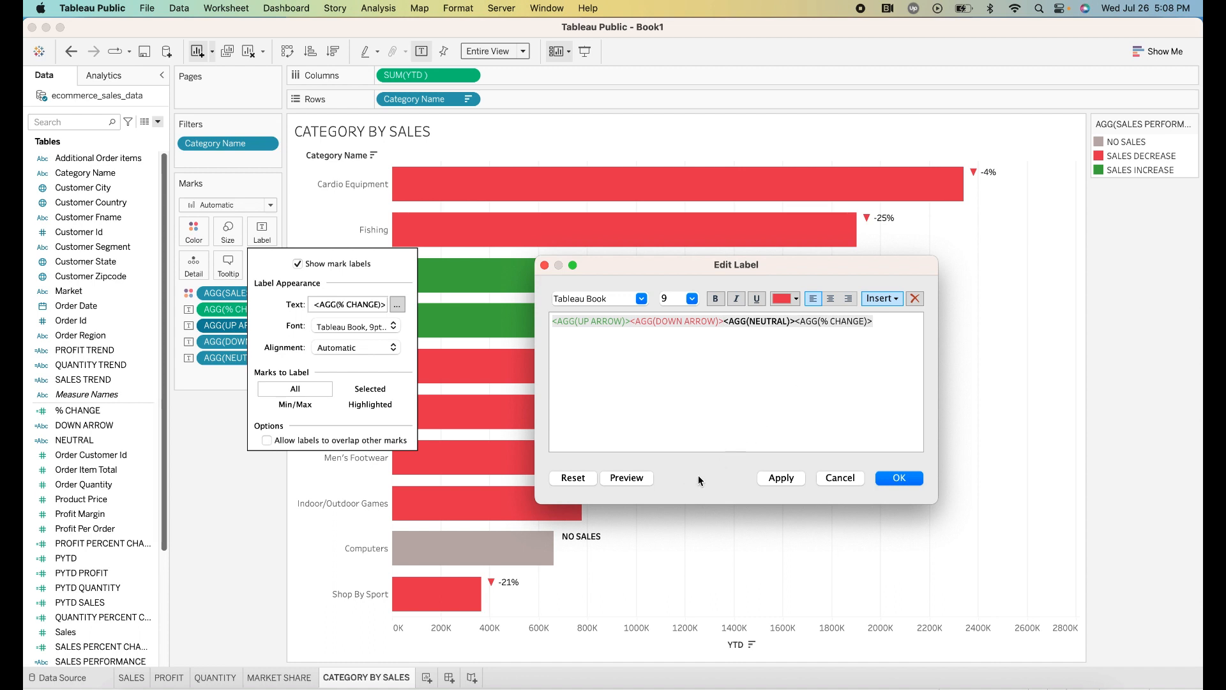
{"action": "left_click", "coordinate": [773, 479]}
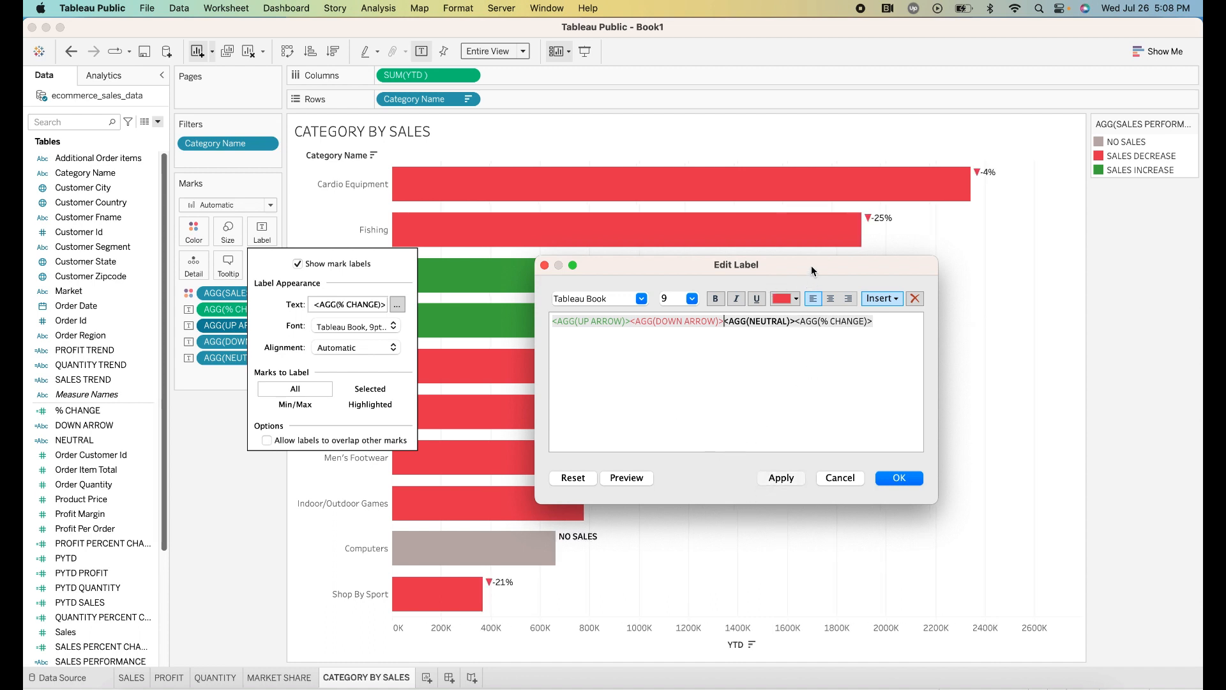
{"action": "left_click_drag", "start_coordinate": [812, 269], "coordinate": [991, 356]}
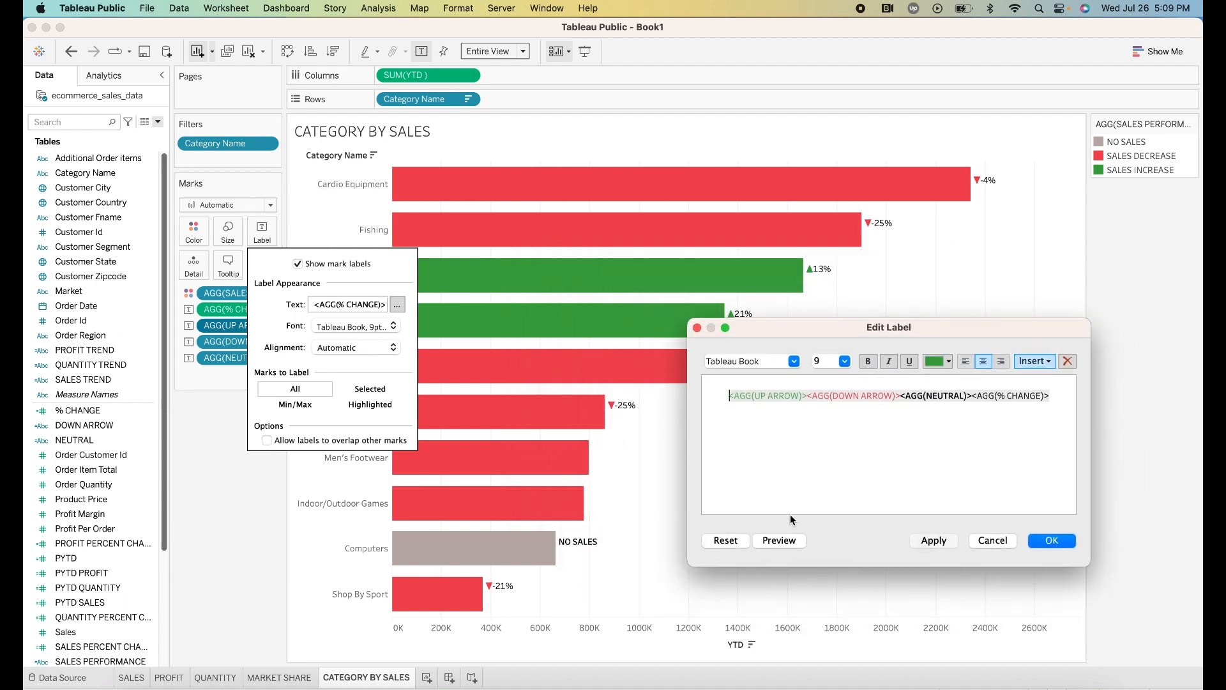
- Remove the blank line above the fields in the label text, apply the change and close the label editor
{"action": "left_click", "coordinate": [1051, 540]}
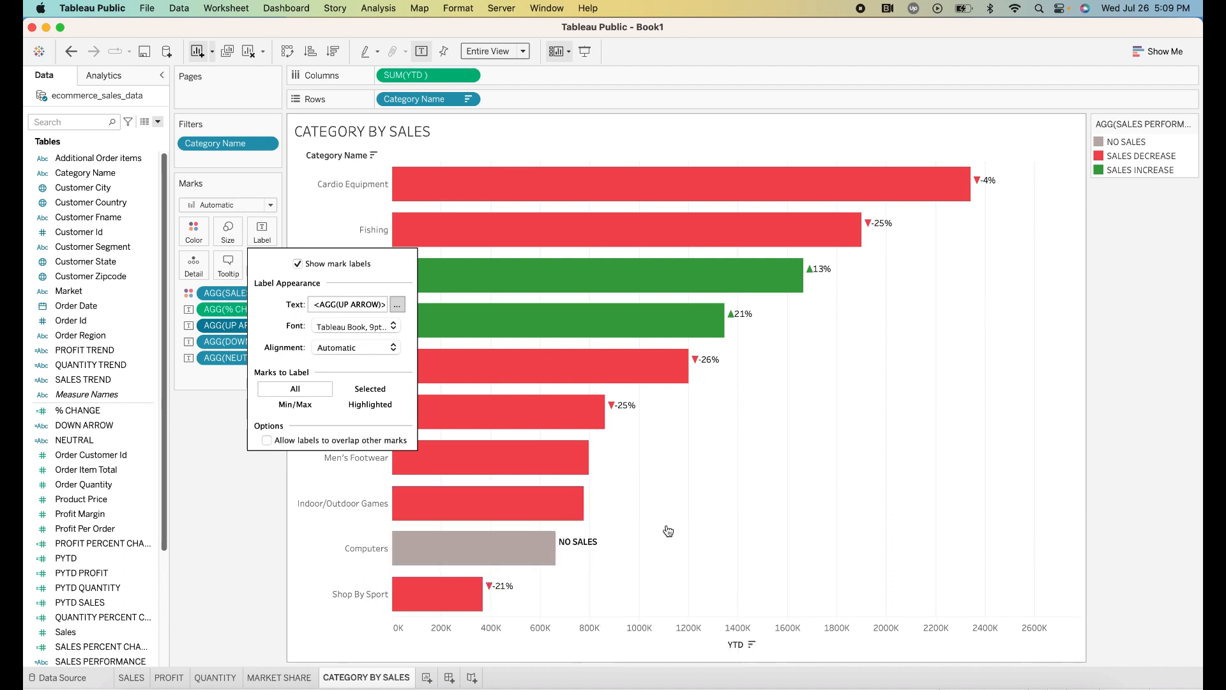
{"action": "left_click", "coordinate": [748, 458]}
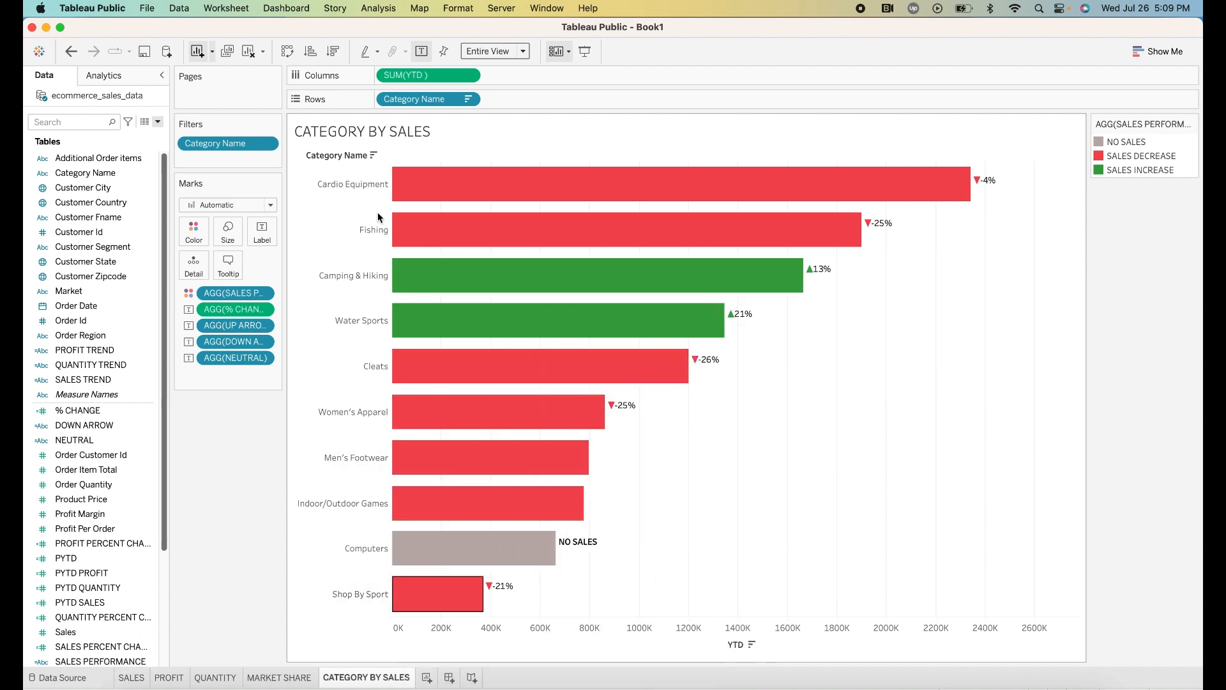
{"action": "left_click", "coordinate": [253, 231]}
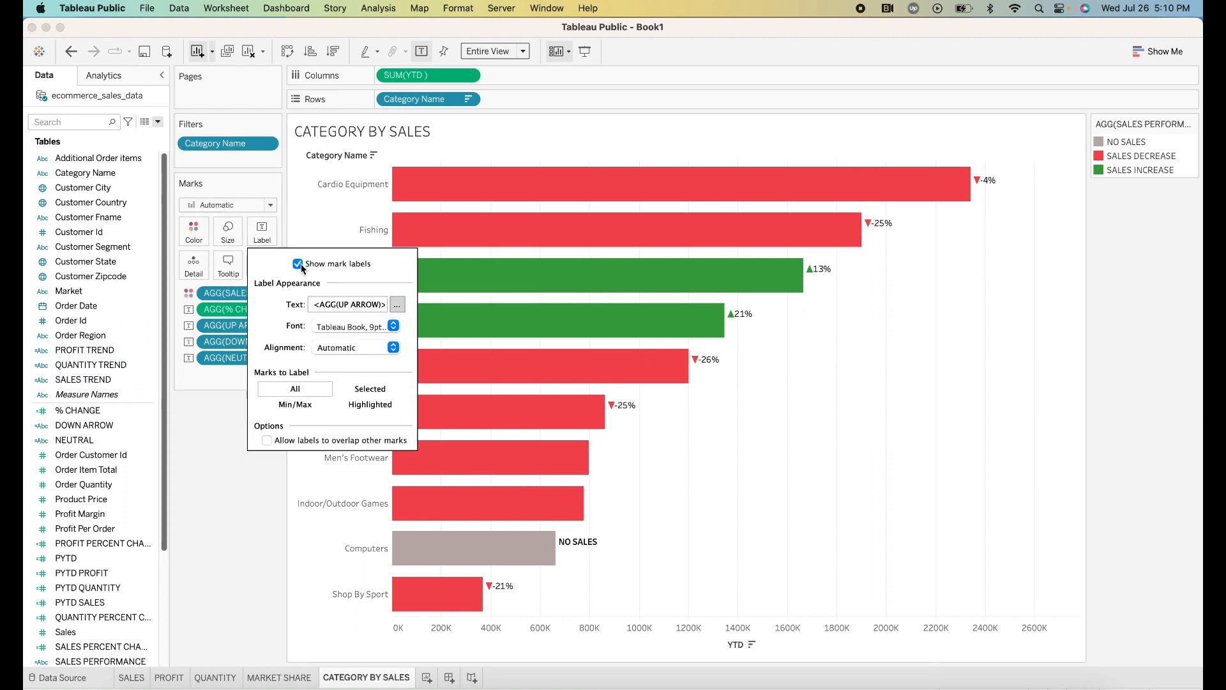
{"action": "left_click", "coordinate": [392, 307]}
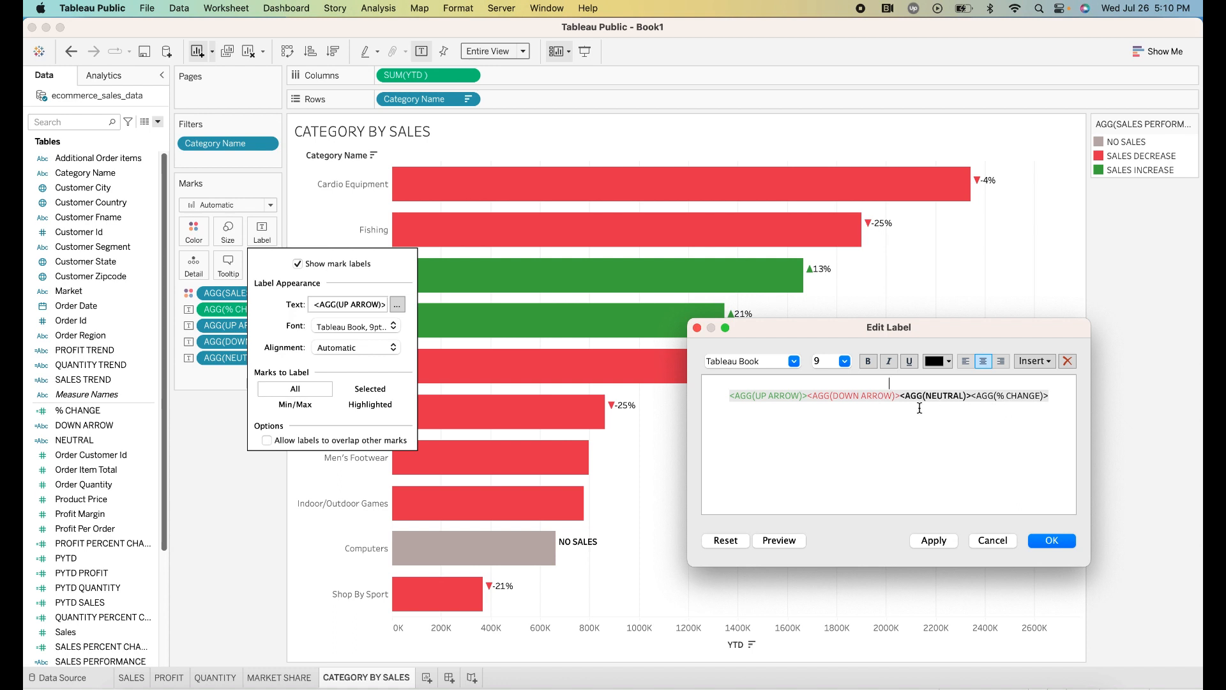
{"action": "left_click", "coordinate": [729, 395]}
{"action": "key", "text": "BackSpace"}
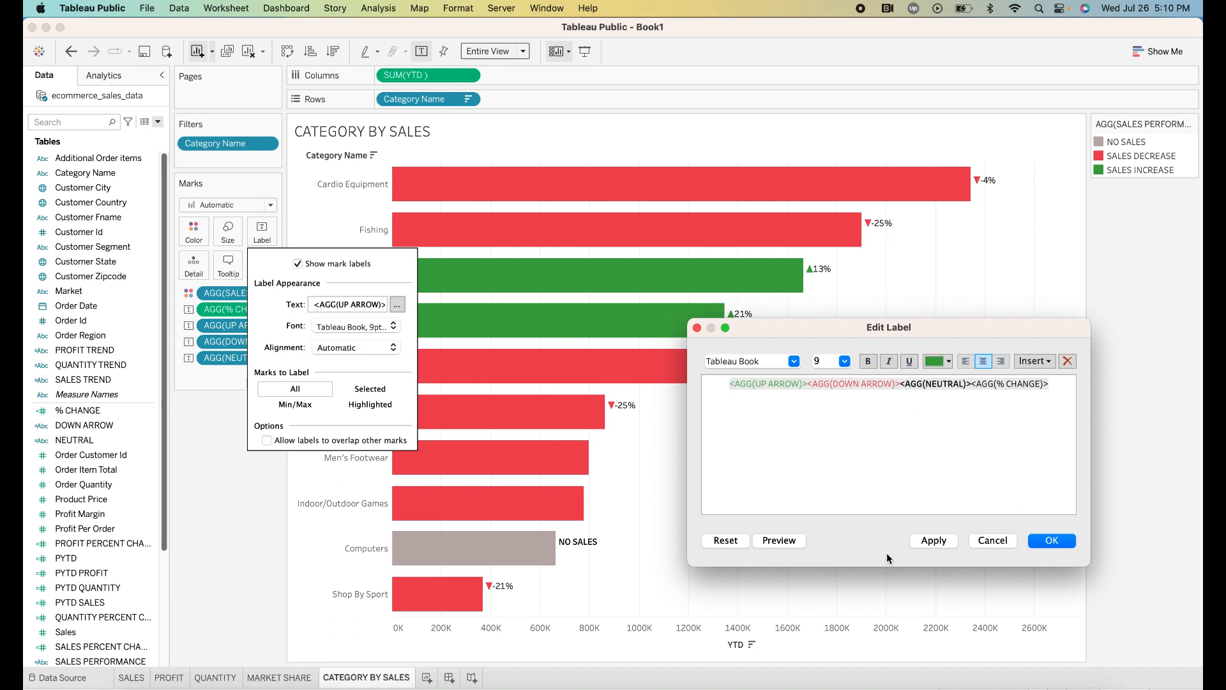
{"action": "left_click", "coordinate": [934, 541]}
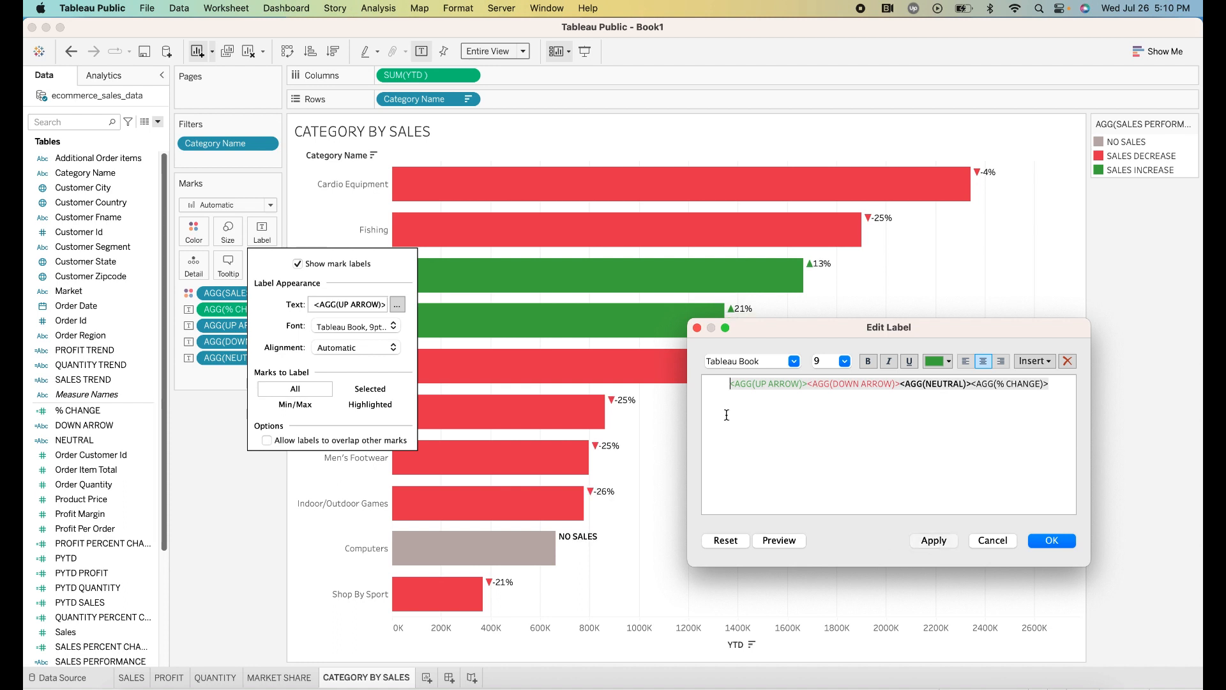
{"action": "left_click", "coordinate": [1051, 541]}
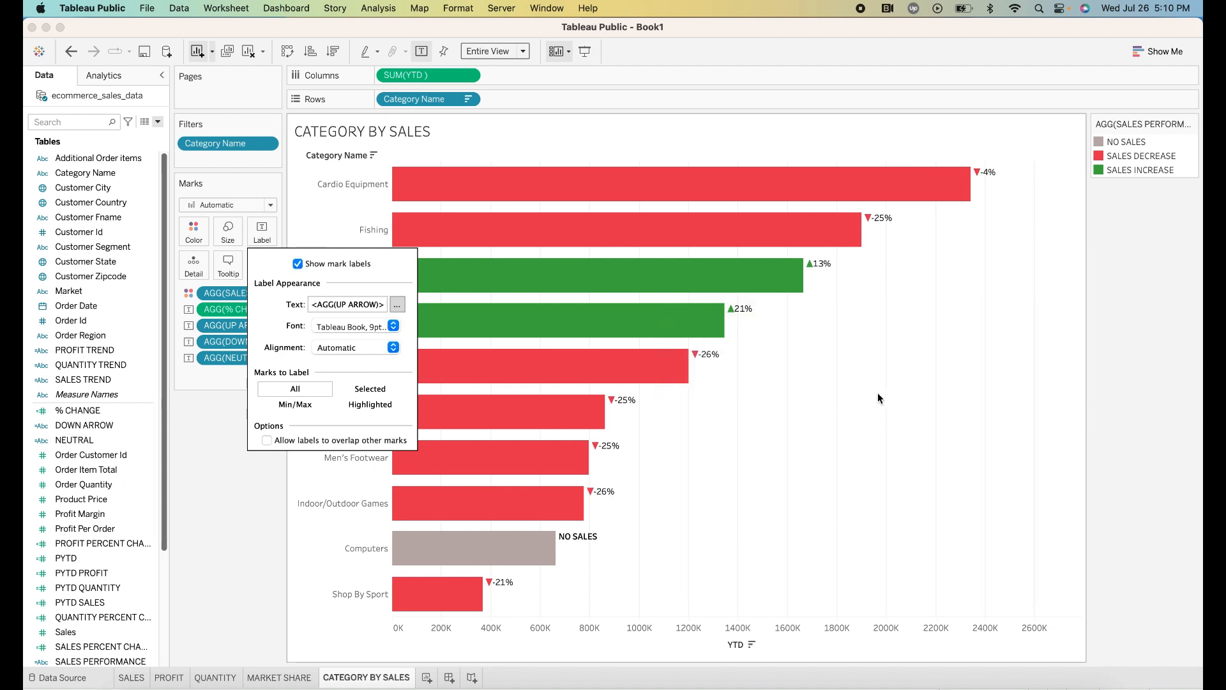
{"action": "left_click", "coordinate": [131, 364]}
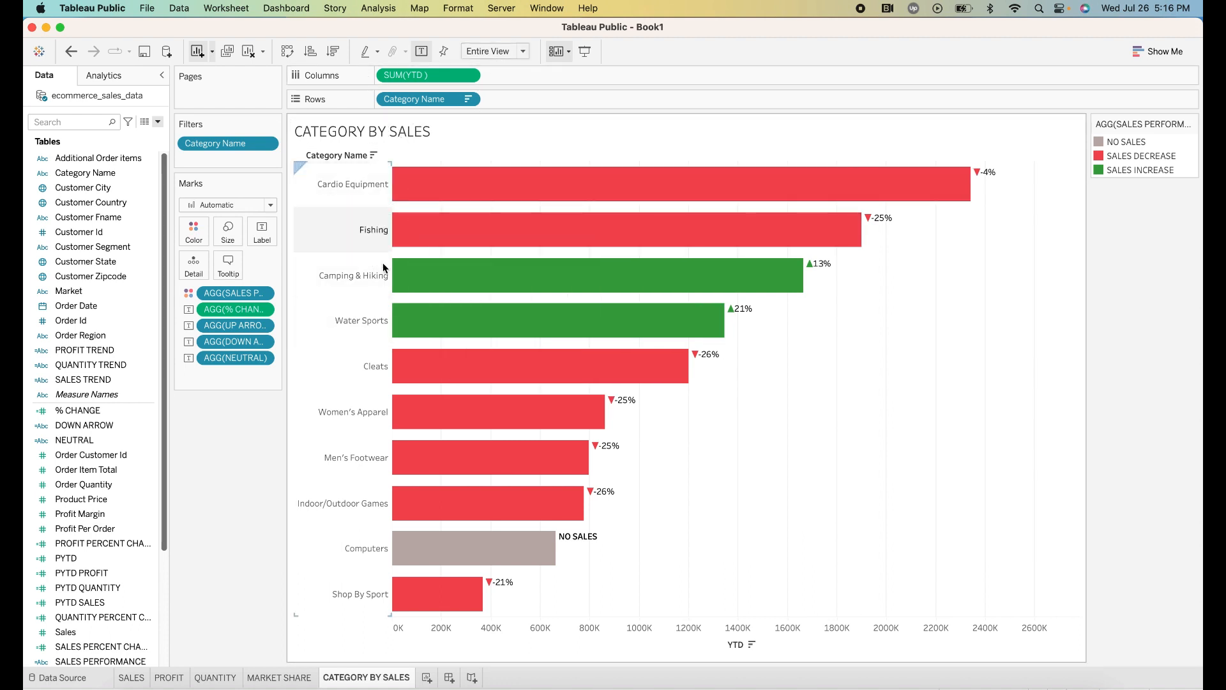
- Format the Category Name headers with left horizontal alignment and close the formatting pane
{"action": "left_click", "coordinate": [446, 101]}
{"action": "left_click", "coordinate": [468, 99]}
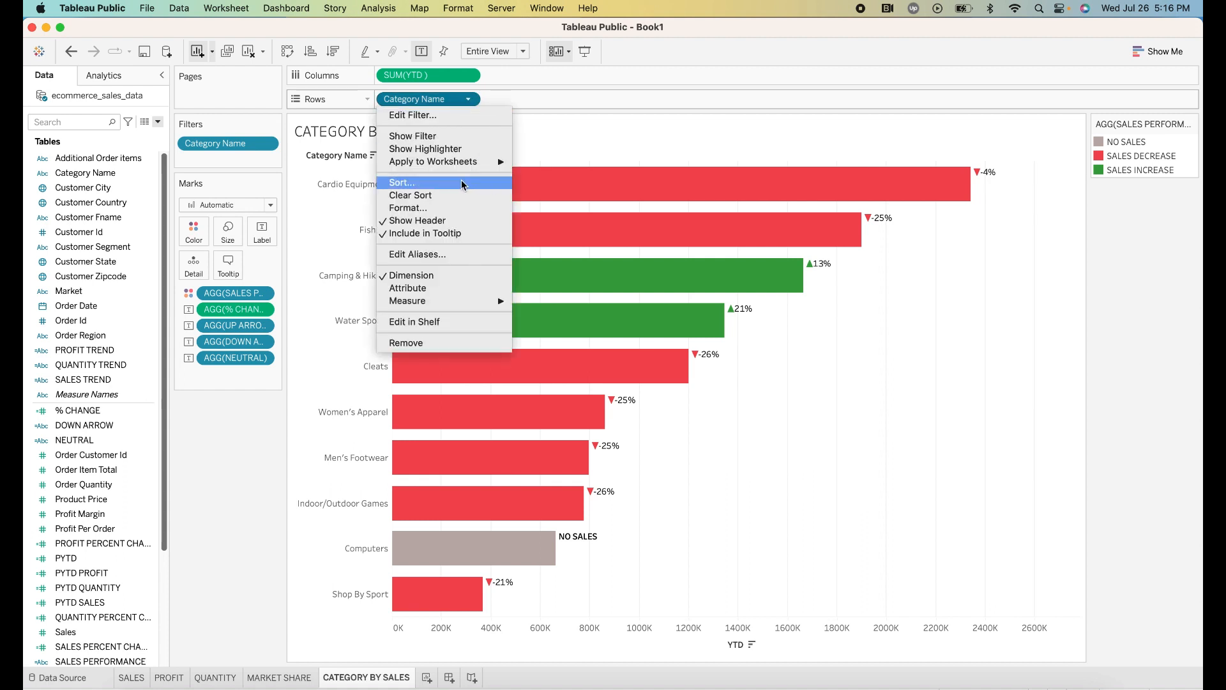
{"action": "left_click", "coordinate": [427, 208]}
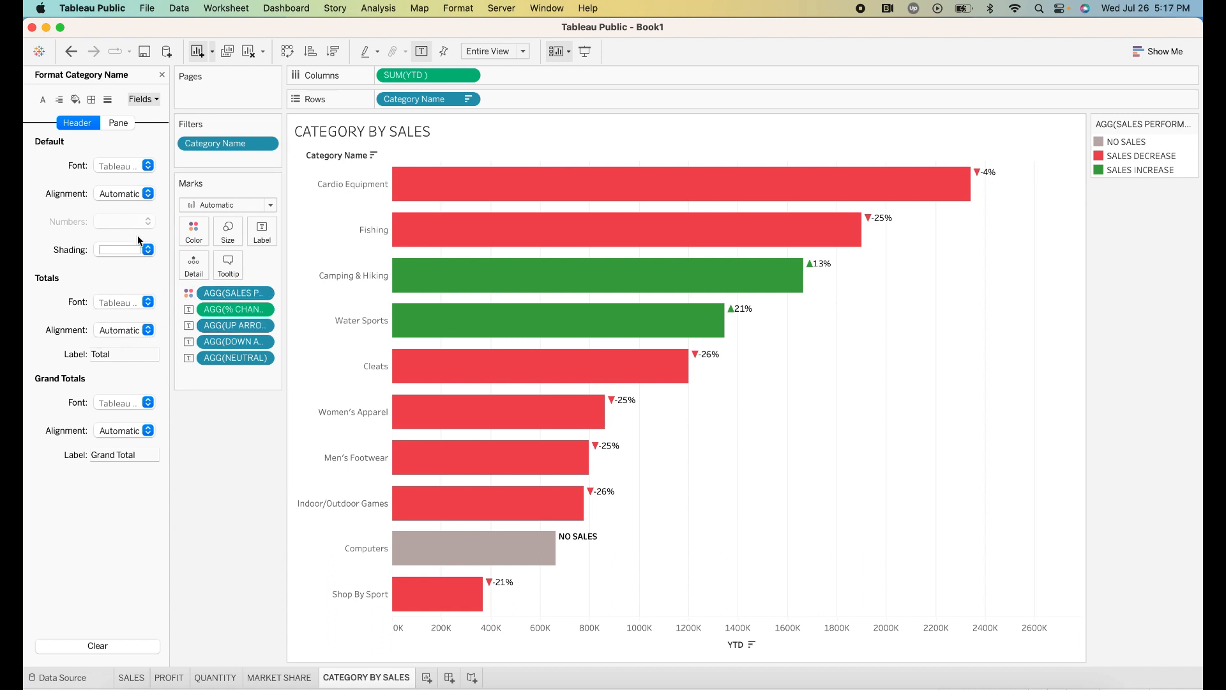
{"action": "left_click", "coordinate": [148, 195]}
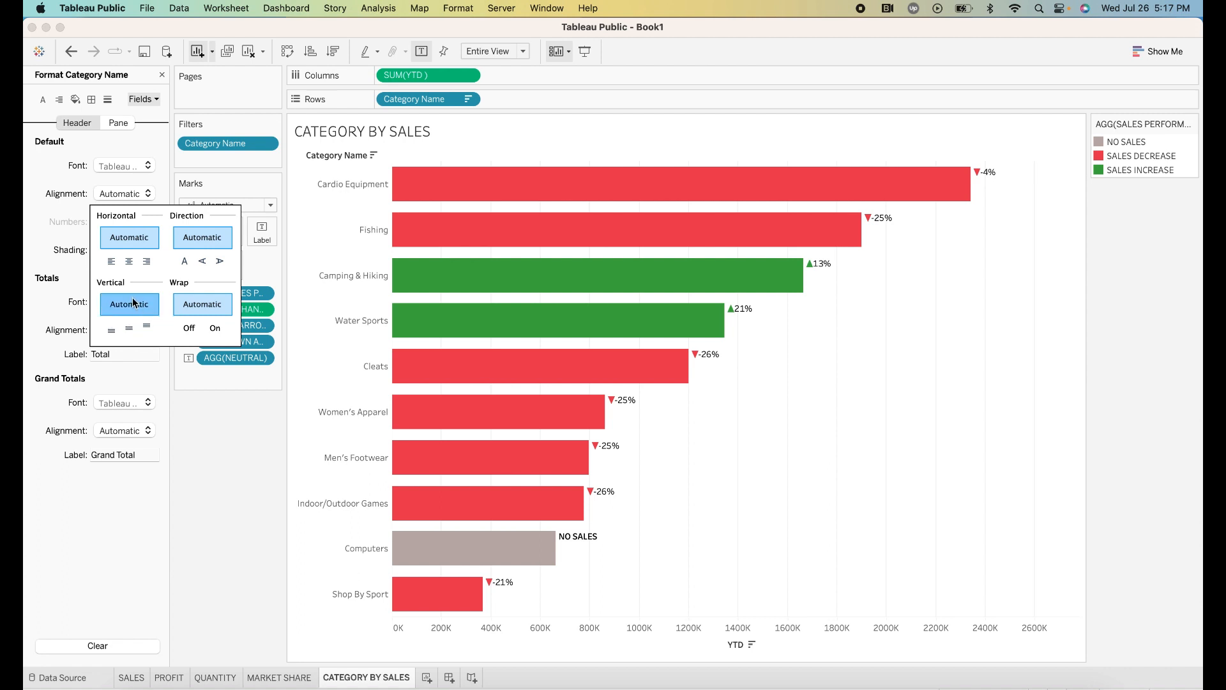
{"action": "left_click", "coordinate": [111, 261]}
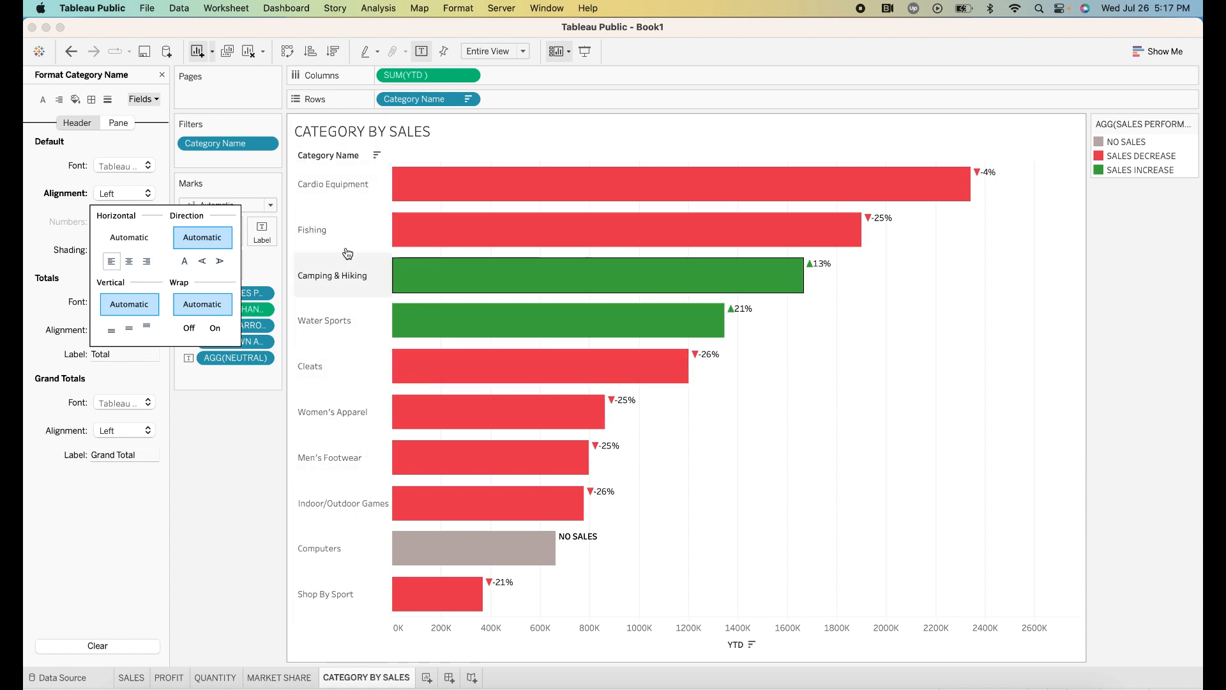
{"action": "left_click", "coordinate": [161, 75]}
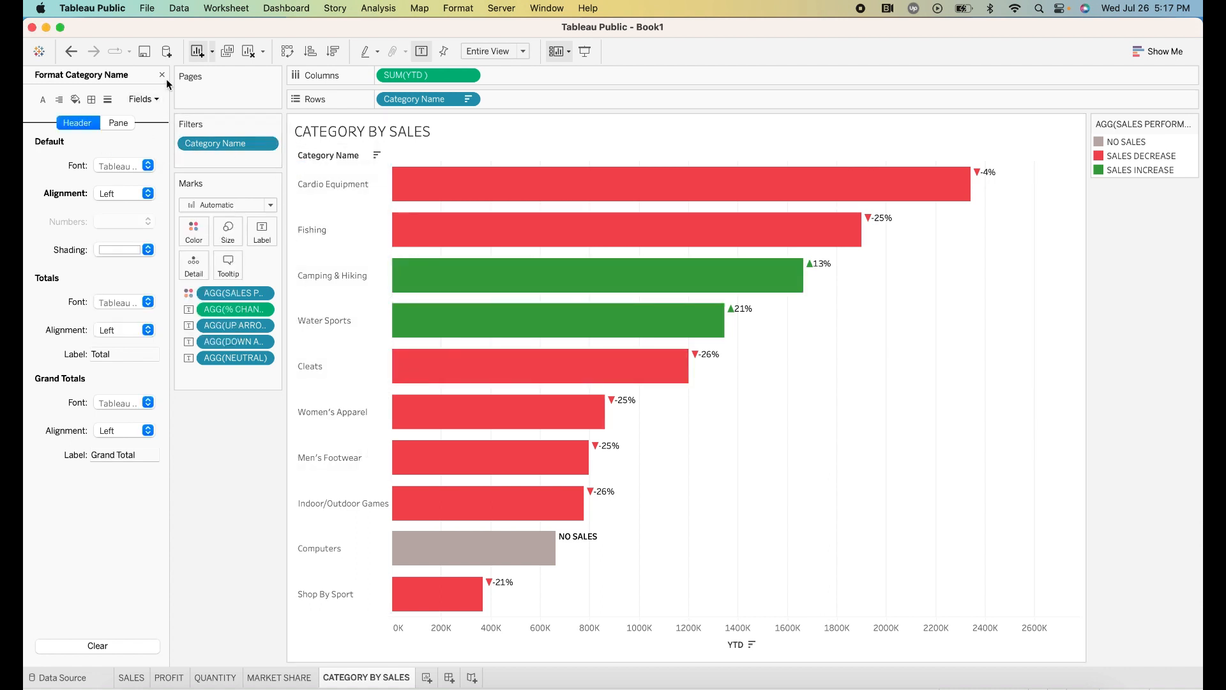
{"action": "left_click", "coordinate": [162, 74]}
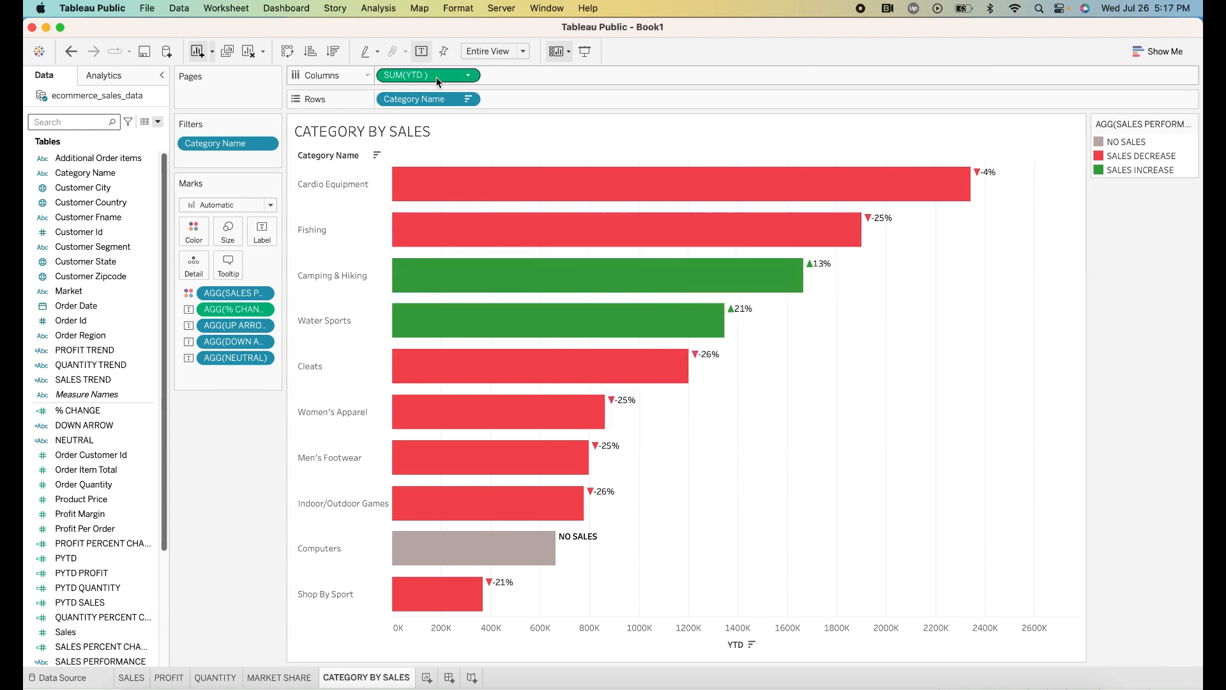
- Duplicate SUM(YTD) on Columns and remove all color and label fields from the duplicate's marks
{"action": "left_click_drag", "start_coordinate": [428, 75], "coordinate": [549, 83]}
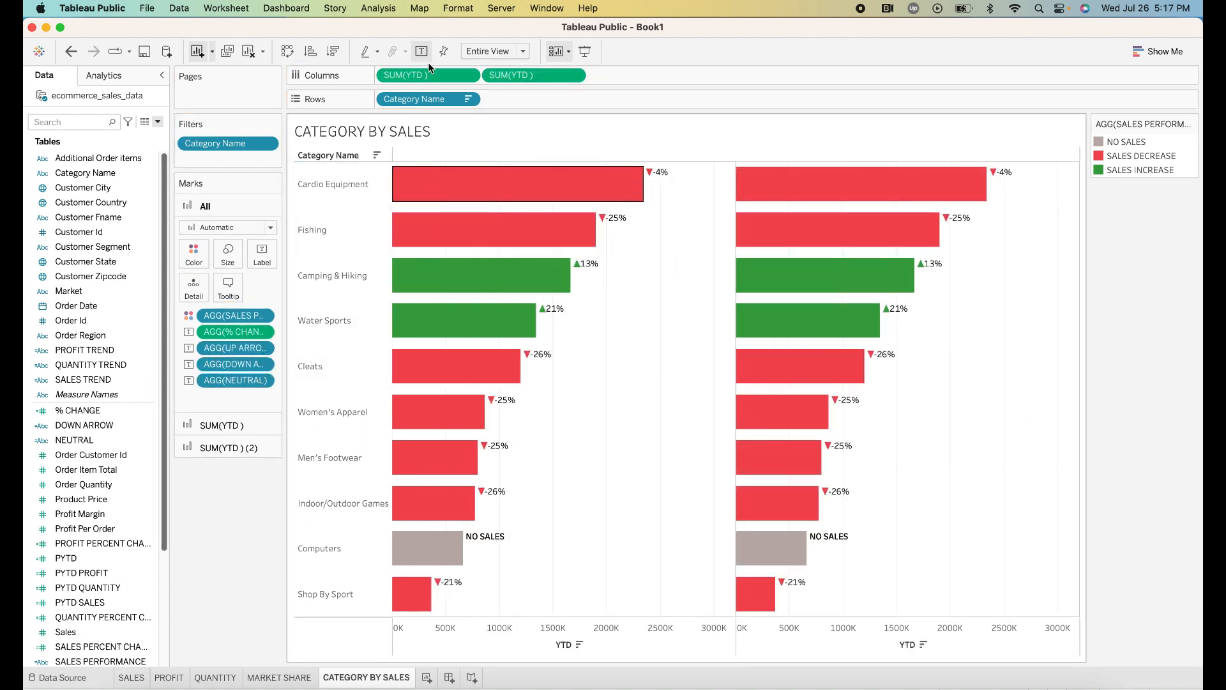
{"action": "left_click", "coordinate": [216, 447]}
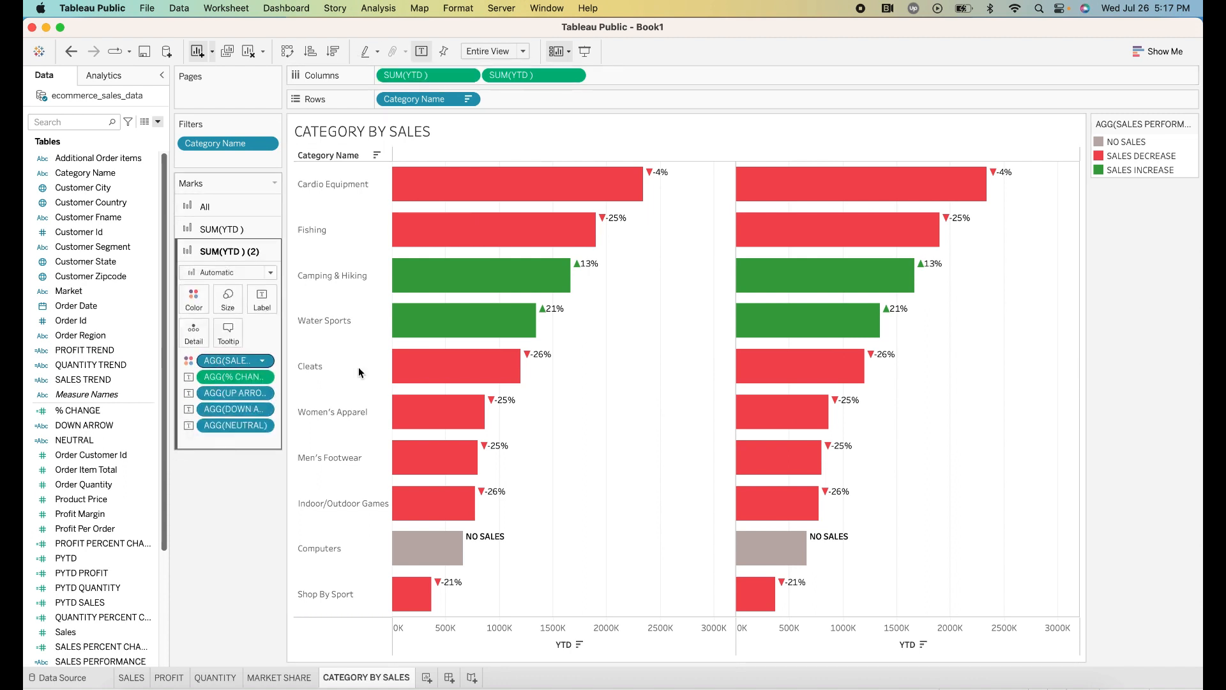
{"action": "left_click_drag", "start_coordinate": [218, 364], "coordinate": [135, 336]}
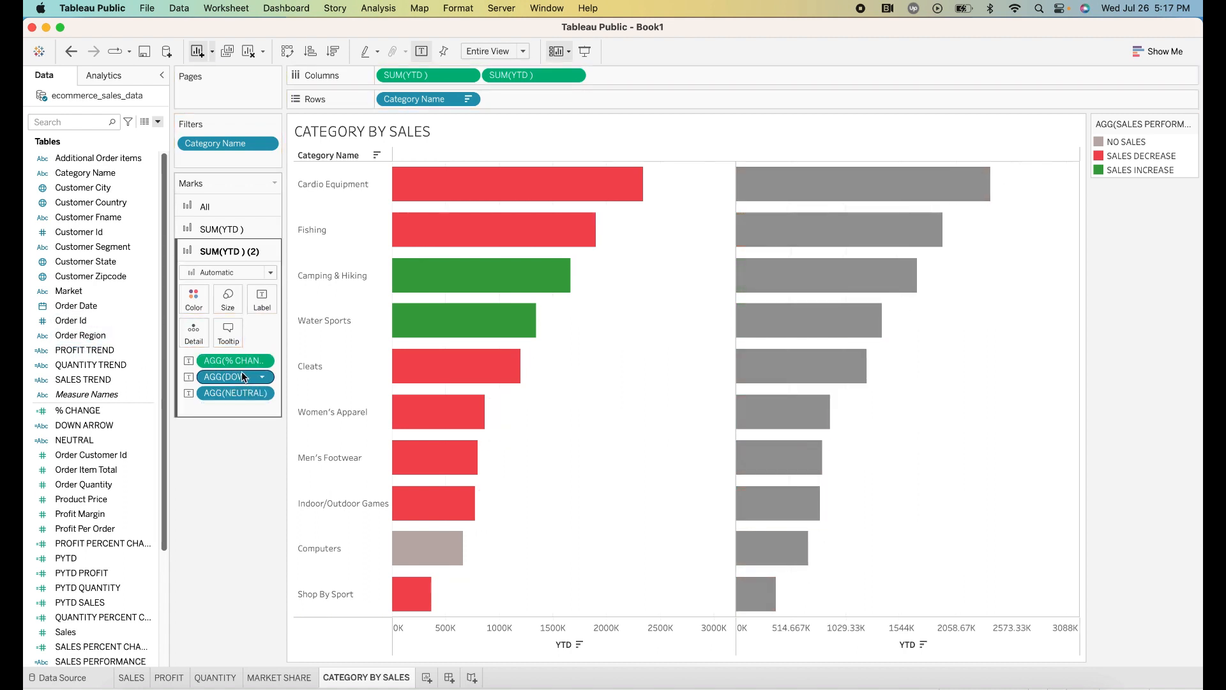
{"action": "left_click_drag", "start_coordinate": [246, 376], "coordinate": [128, 342]}
{"action": "left_click_drag", "start_coordinate": [251, 360], "coordinate": [154, 338]}
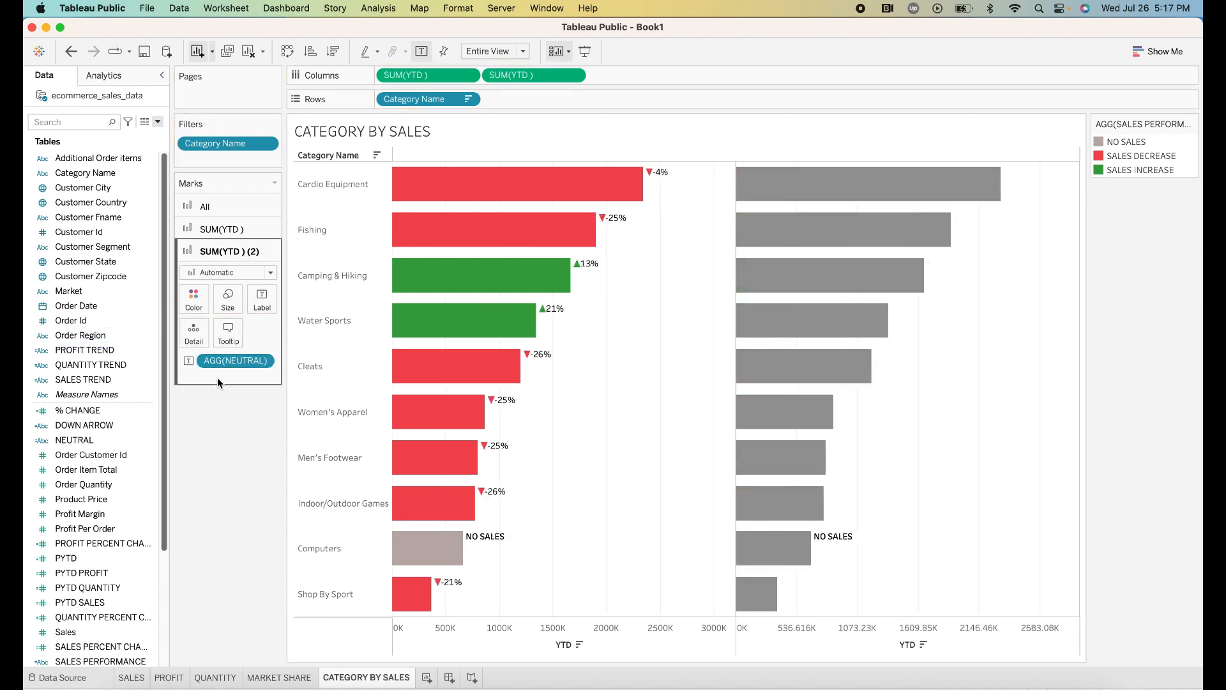
{"action": "left_click_drag", "start_coordinate": [220, 363], "coordinate": [128, 336]}
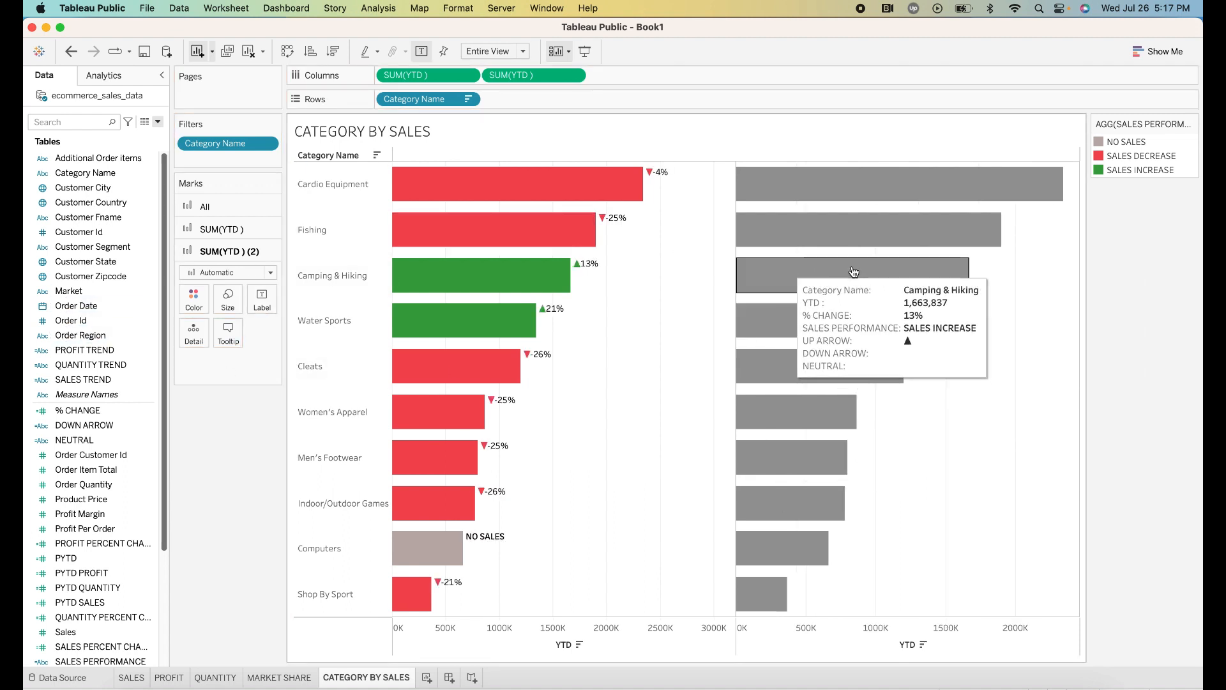
- Color the bars of the duplicated SUM(YTD) measure white
{"action": "left_click", "coordinate": [184, 294]}
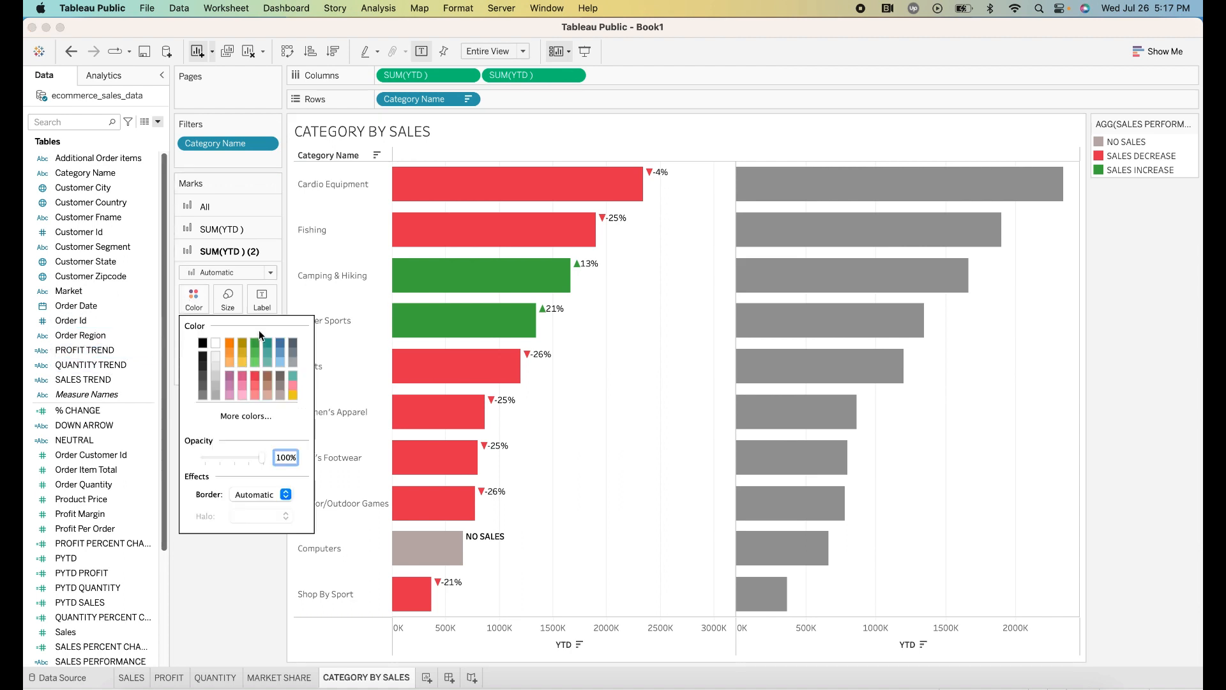
{"action": "left_click", "coordinate": [213, 343]}
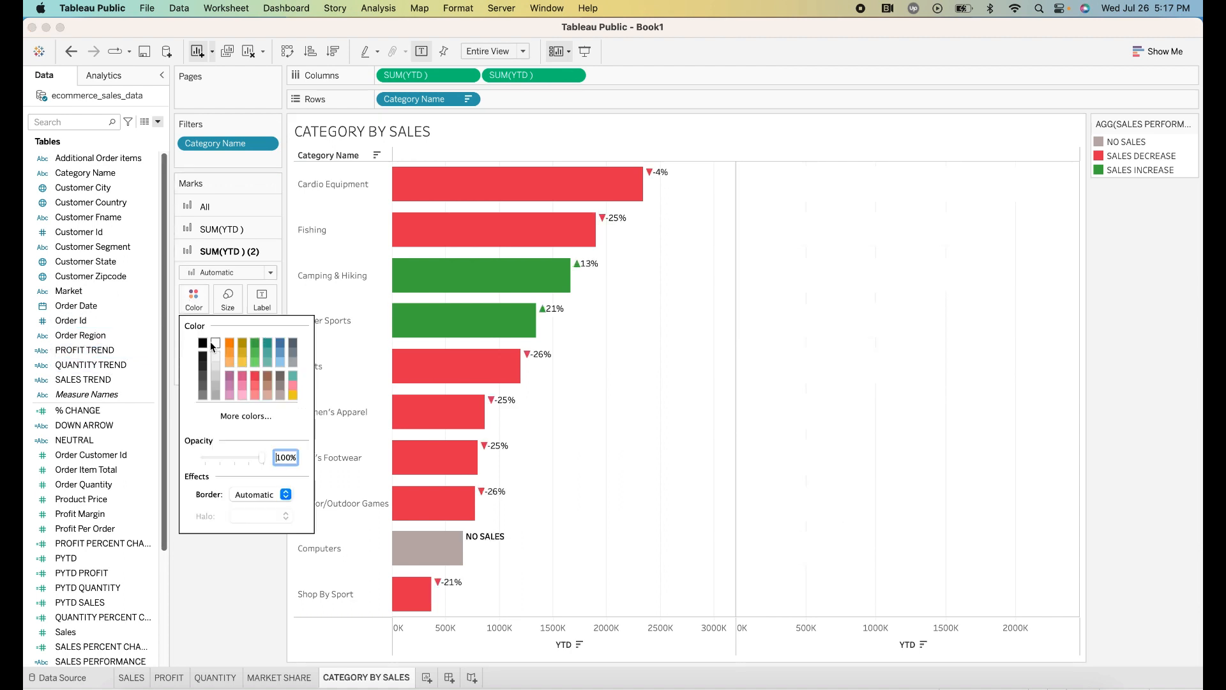
{"action": "left_click", "coordinate": [640, 72]}
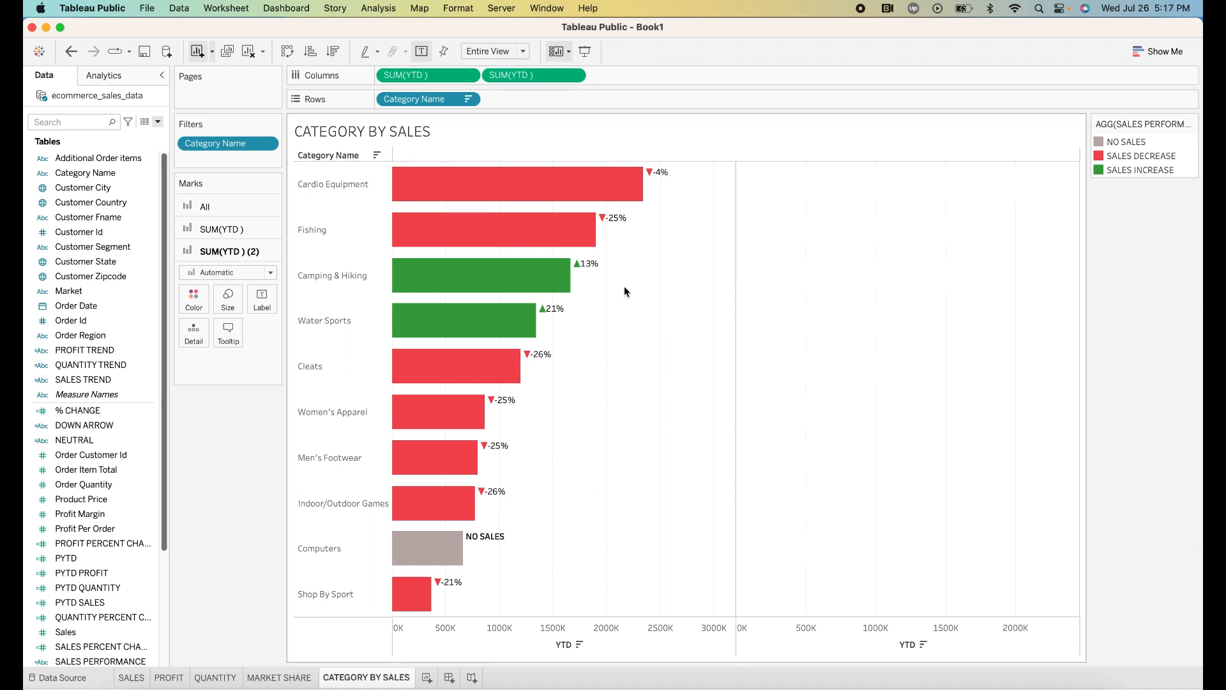
- Combine the two SUM(YTD) measures into a dual axis and set the mark type of both to Bar
{"action": "left_click", "coordinate": [574, 76]}
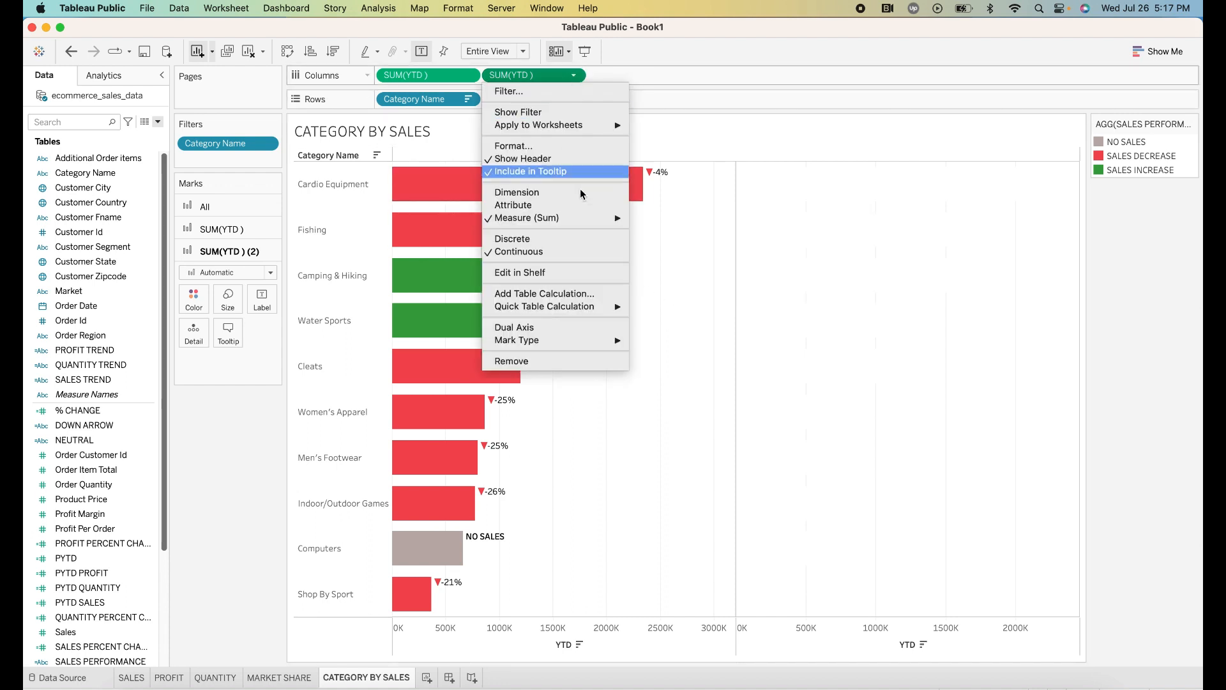
{"action": "left_click", "coordinate": [528, 329]}
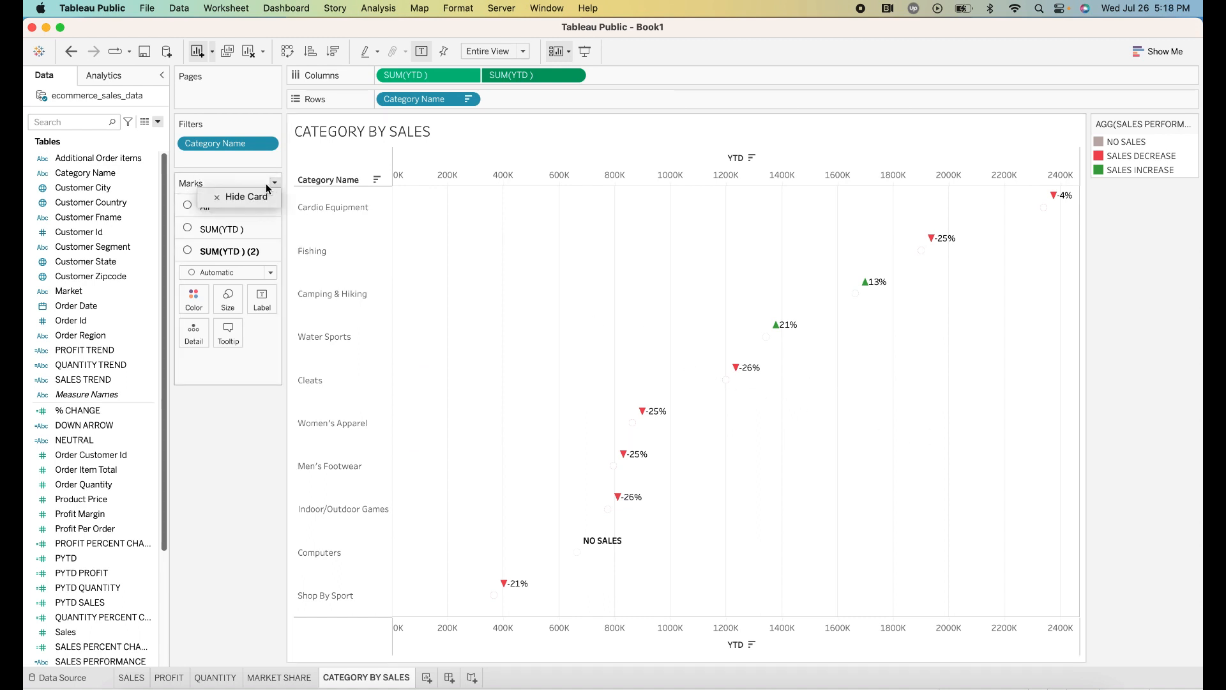
{"action": "left_click", "coordinate": [299, 221]}
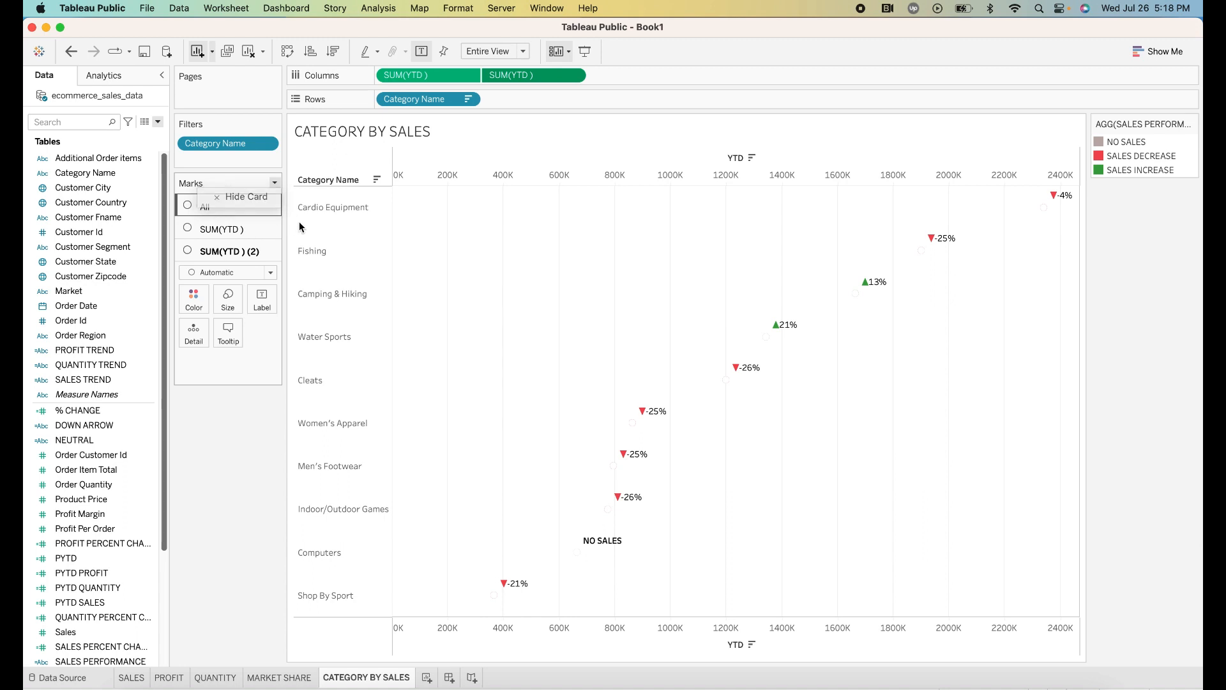
{"action": "left_click", "coordinate": [270, 272]}
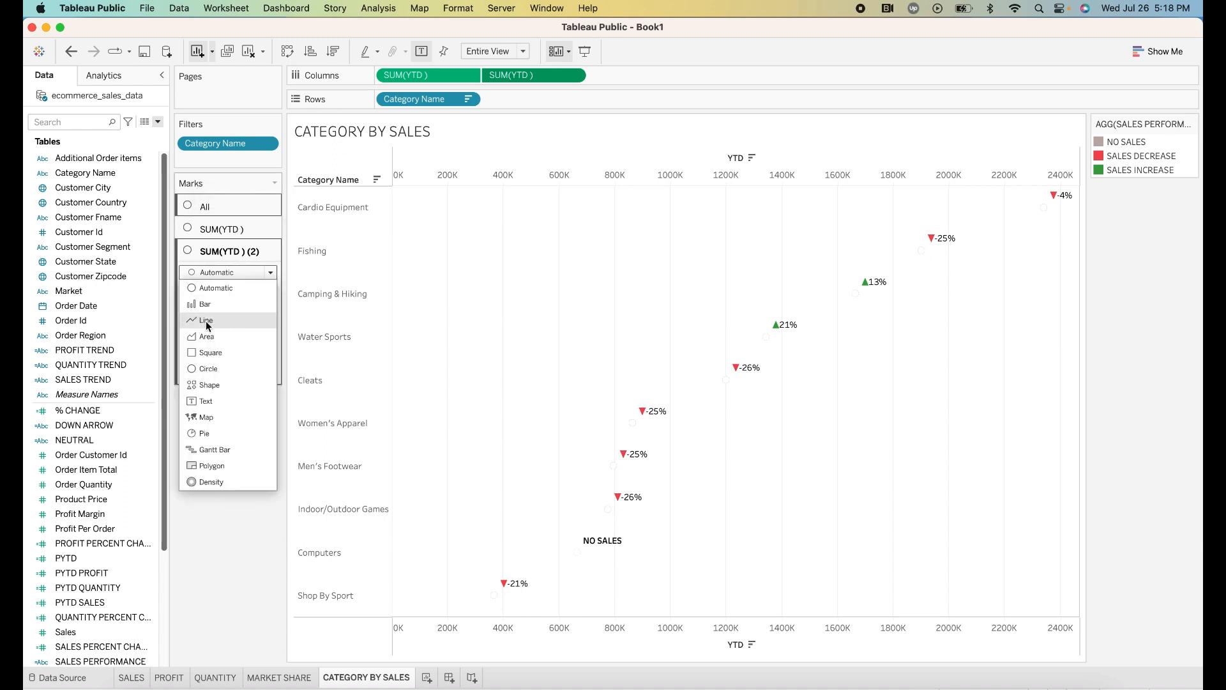
{"action": "left_click", "coordinate": [210, 305]}
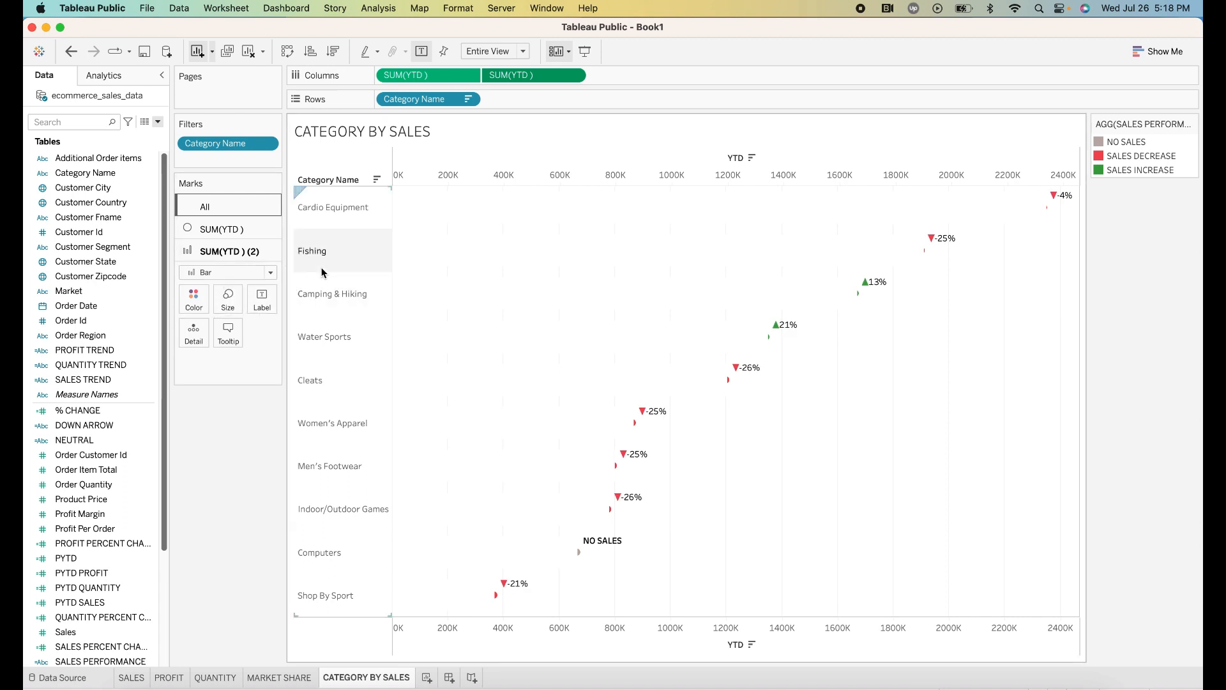
{"action": "mouse_move", "coordinate": [707, 254]}
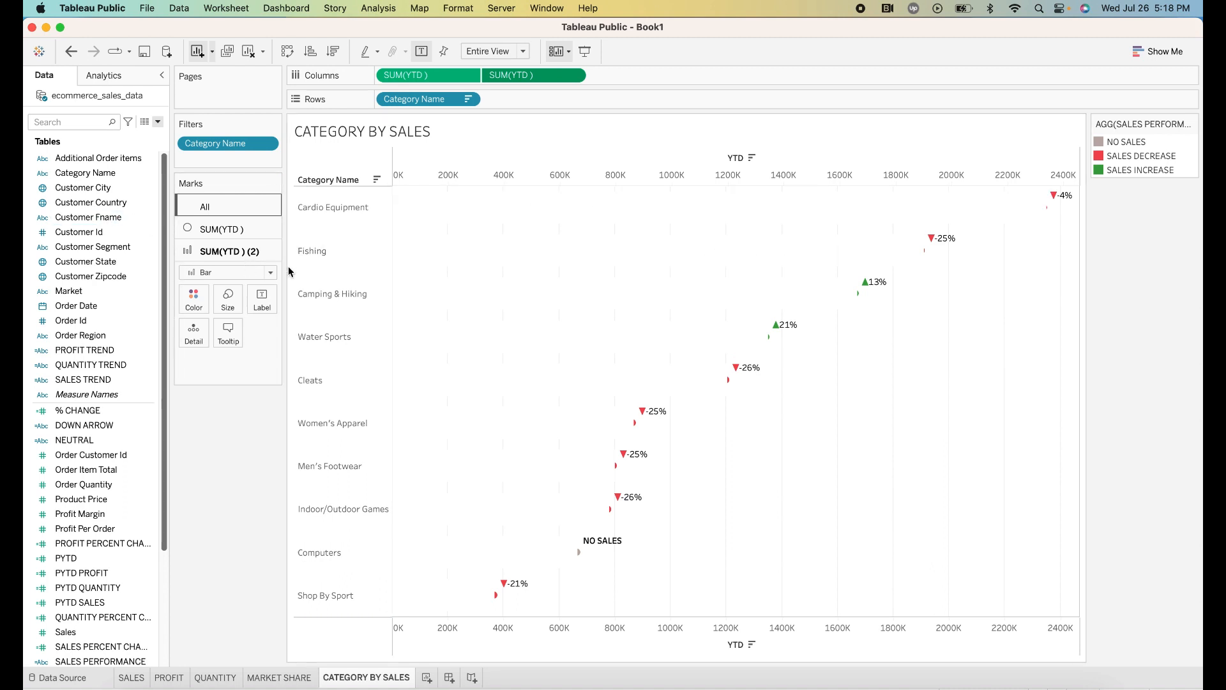
{"action": "left_click", "coordinate": [242, 230]}
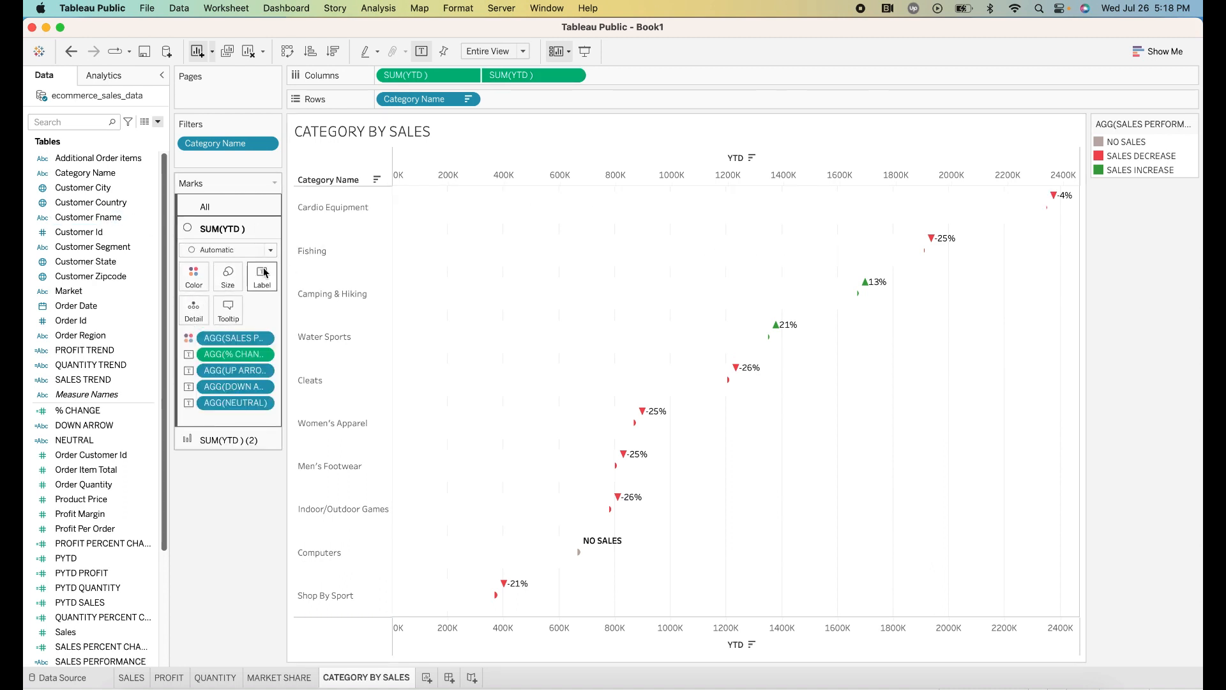
{"action": "left_click", "coordinate": [270, 250]}
{"action": "left_click", "coordinate": [208, 282]}
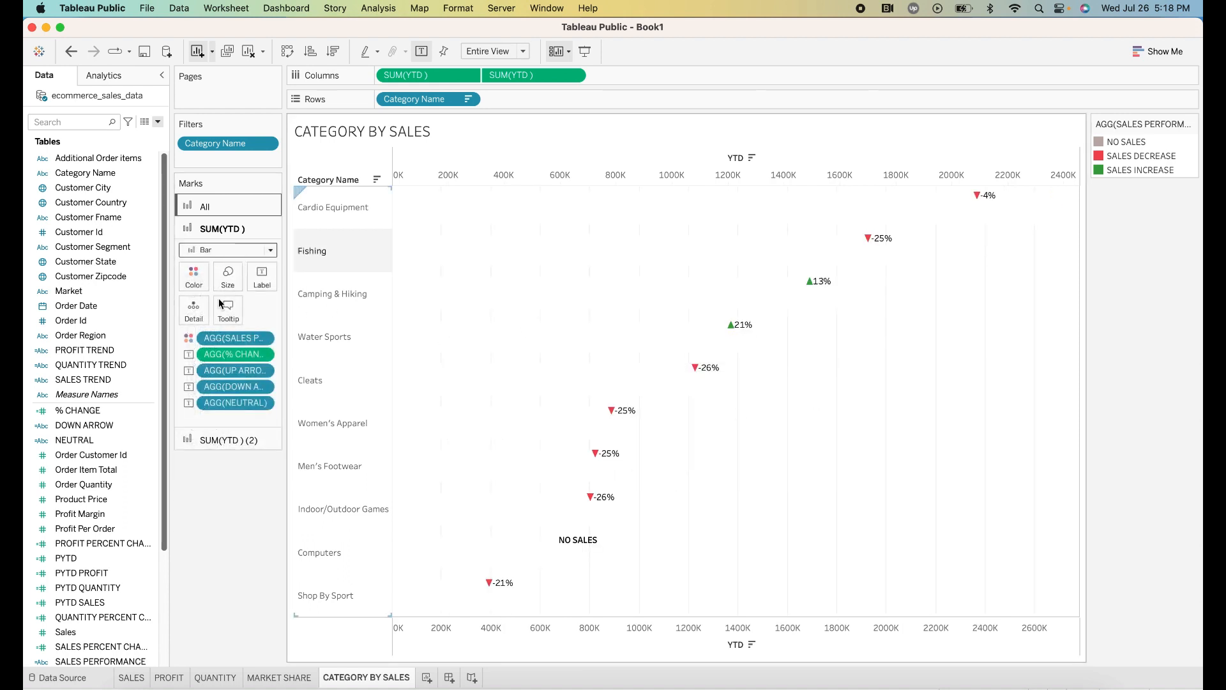
- Swap the order of the two SUM(YTD) measures on Columns to bring the colored bars in front, and synchronize the two YTD axes
{"action": "mouse_move", "coordinate": [512, 287]}
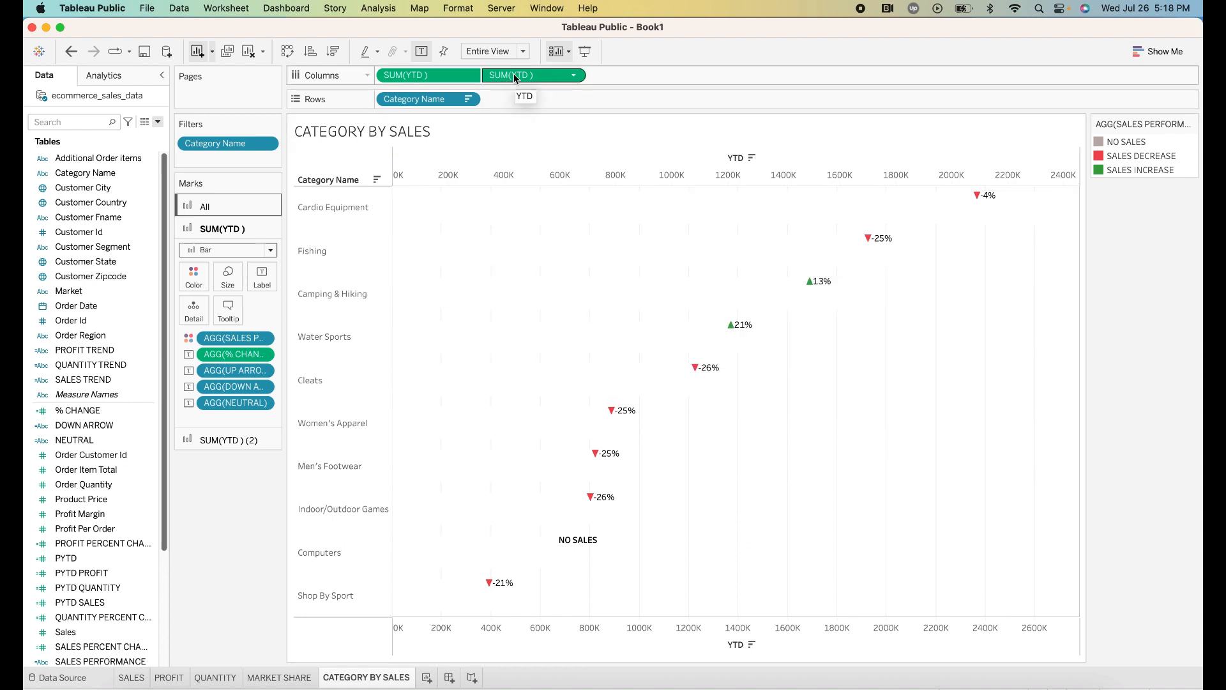
{"action": "left_click_drag", "start_coordinate": [514, 78], "coordinate": [410, 75]}
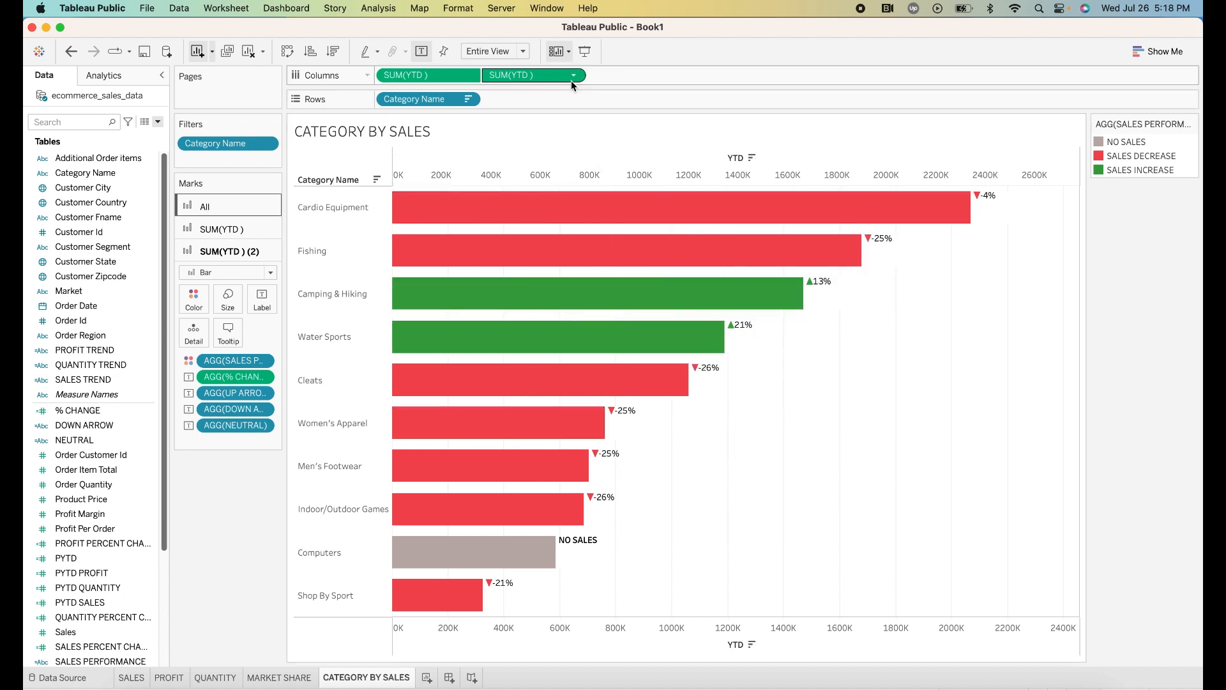
{"action": "right_click", "coordinate": [564, 168]}
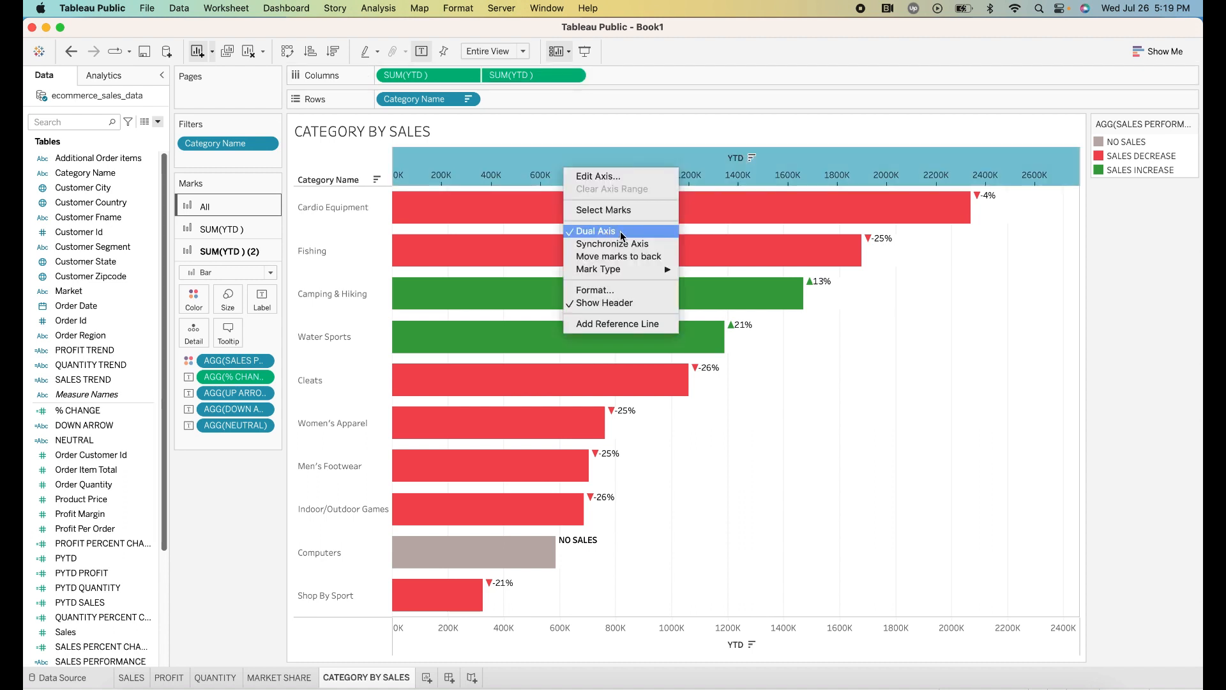
{"action": "left_click", "coordinate": [620, 231]}
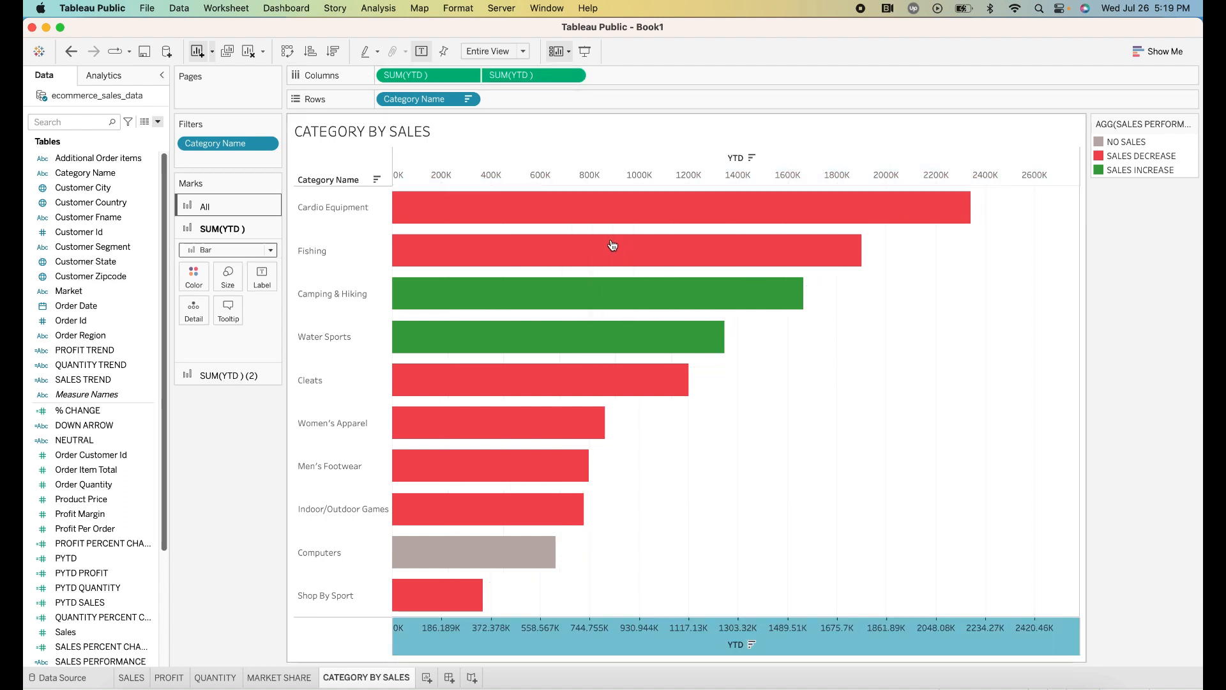
{"action": "left_click", "coordinate": [585, 163]}
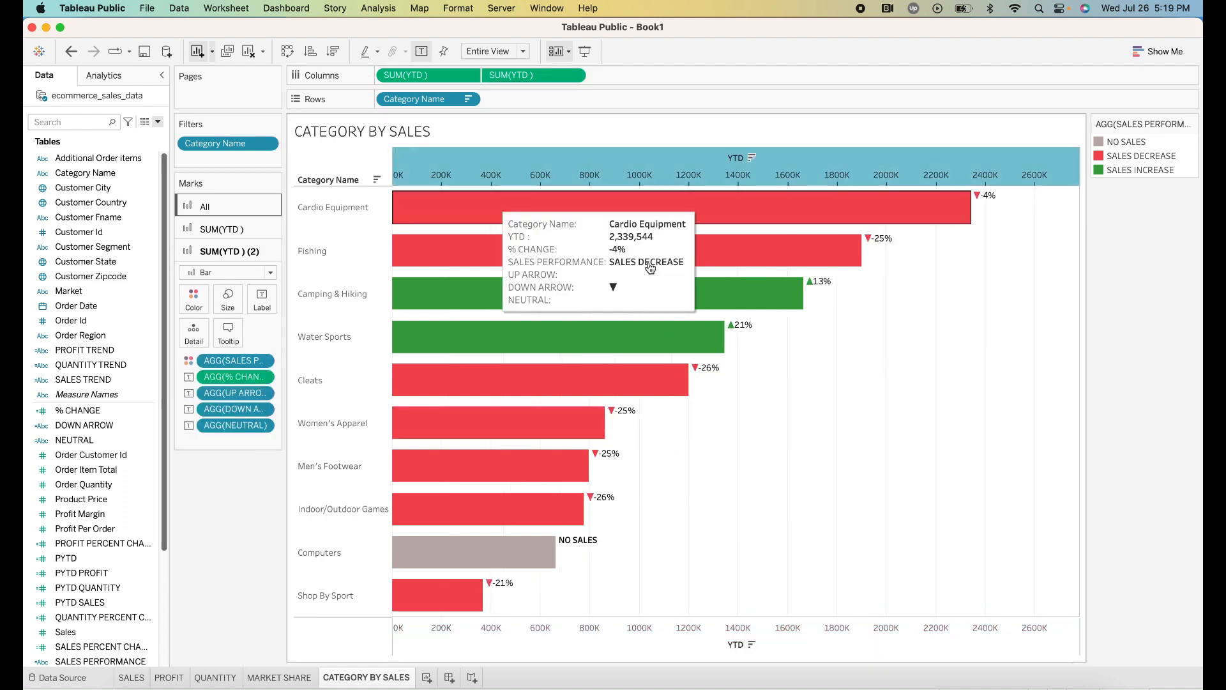
- Hide the headers of both YTD axes, above and below the bars
{"action": "right_click", "coordinate": [576, 162]}
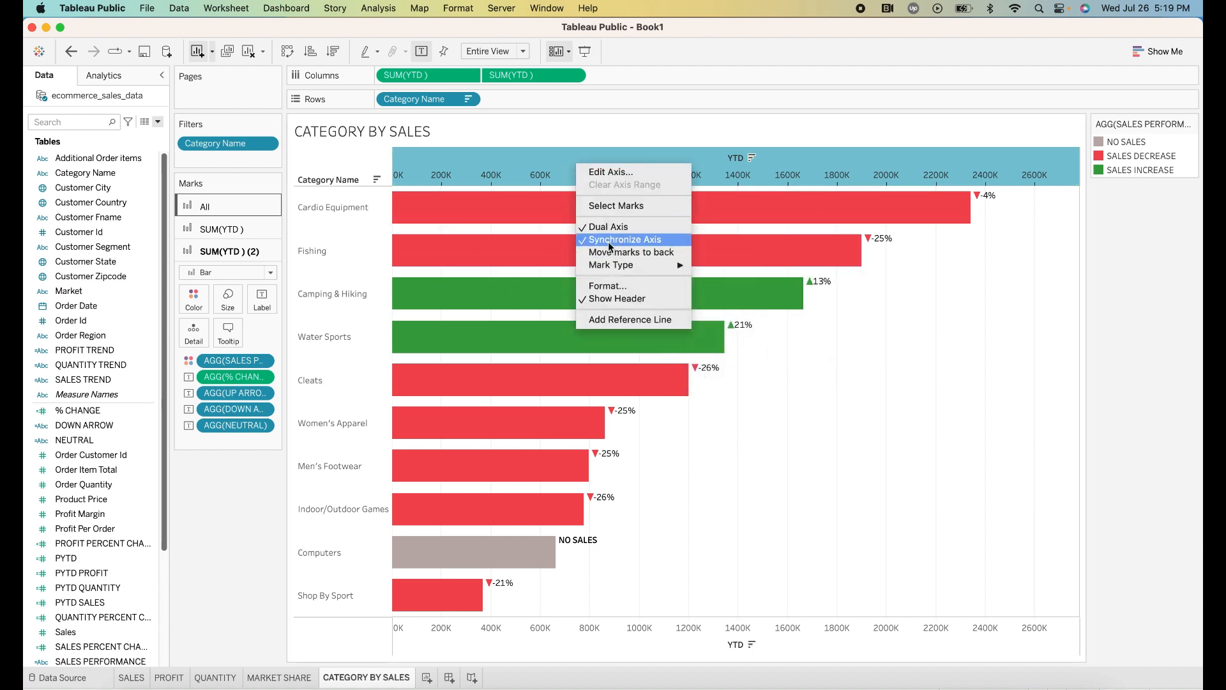
{"action": "left_click", "coordinate": [611, 299]}
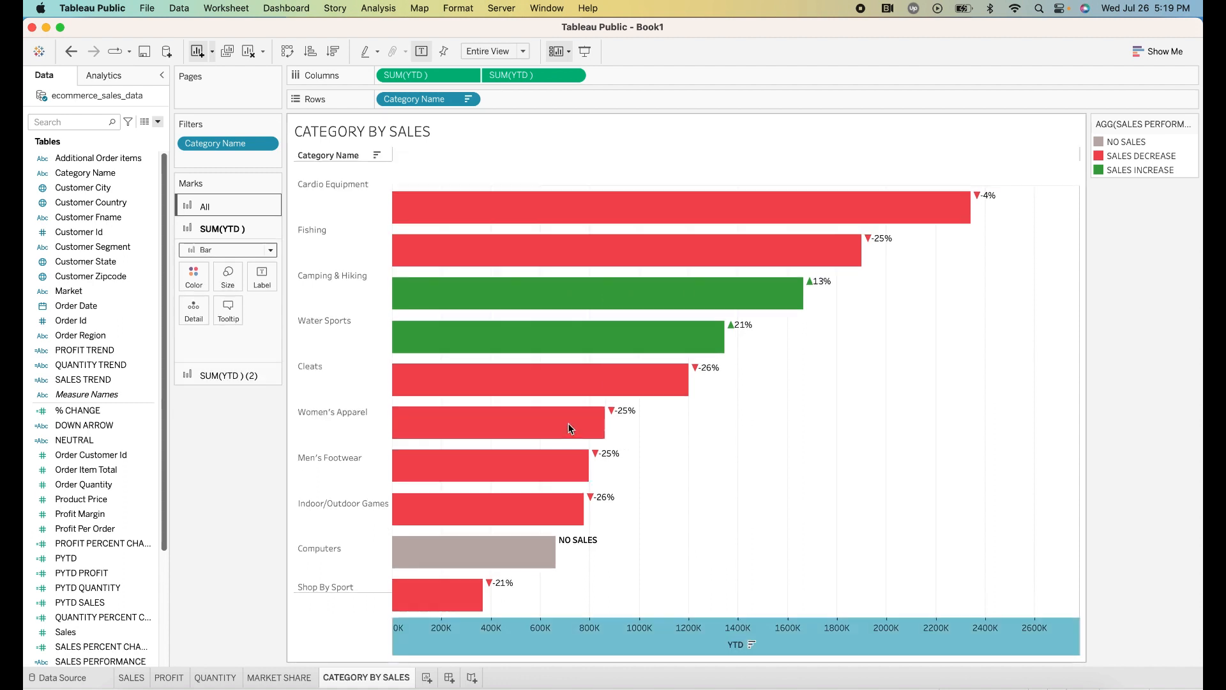
{"action": "right_click", "coordinate": [611, 636]}
{"action": "mouse_move", "coordinate": [648, 567]}
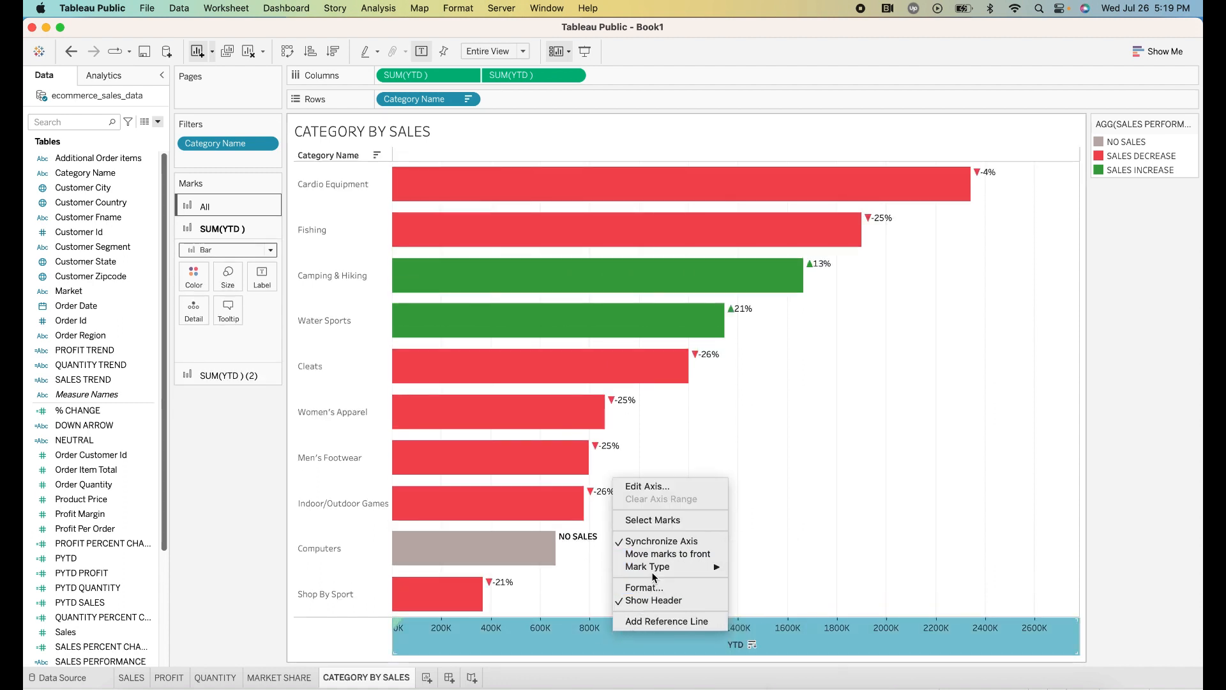
{"action": "left_click", "coordinate": [651, 600]}
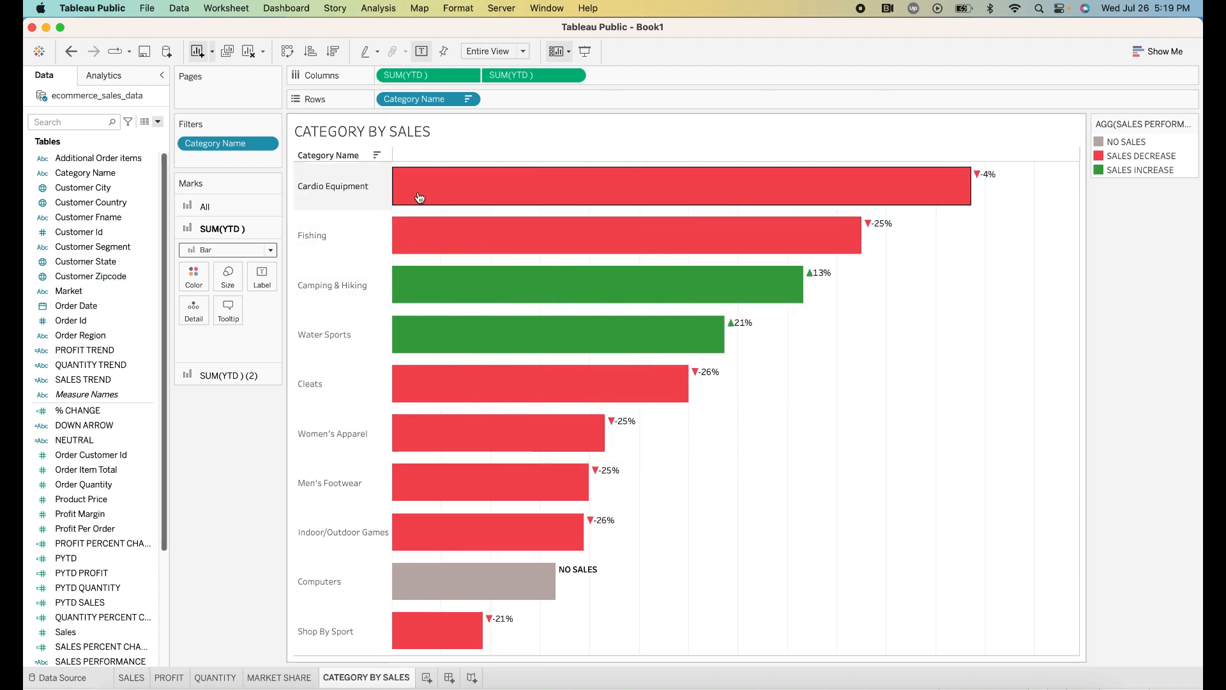
- Add a copy of SUM(YTD) from Columns as a label on the colored bars' marks, SUM(YTD) (2)
{"action": "left_click", "coordinate": [225, 375]}
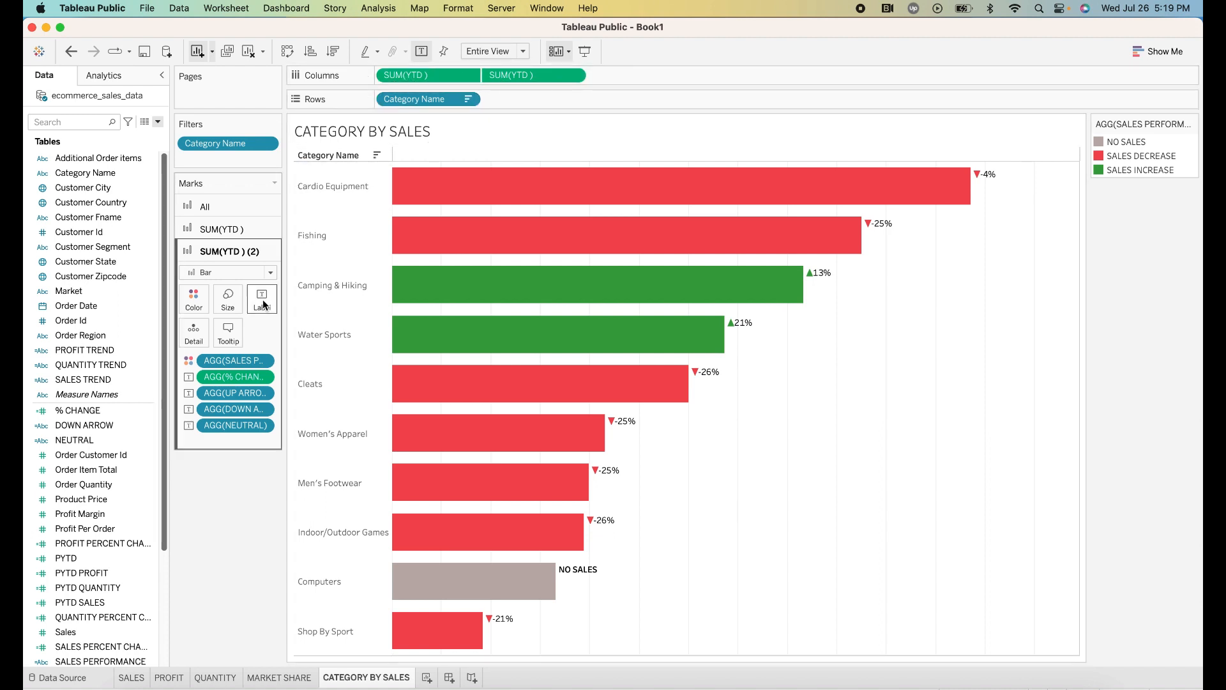
{"action": "mouse_move", "coordinate": [401, 161]}
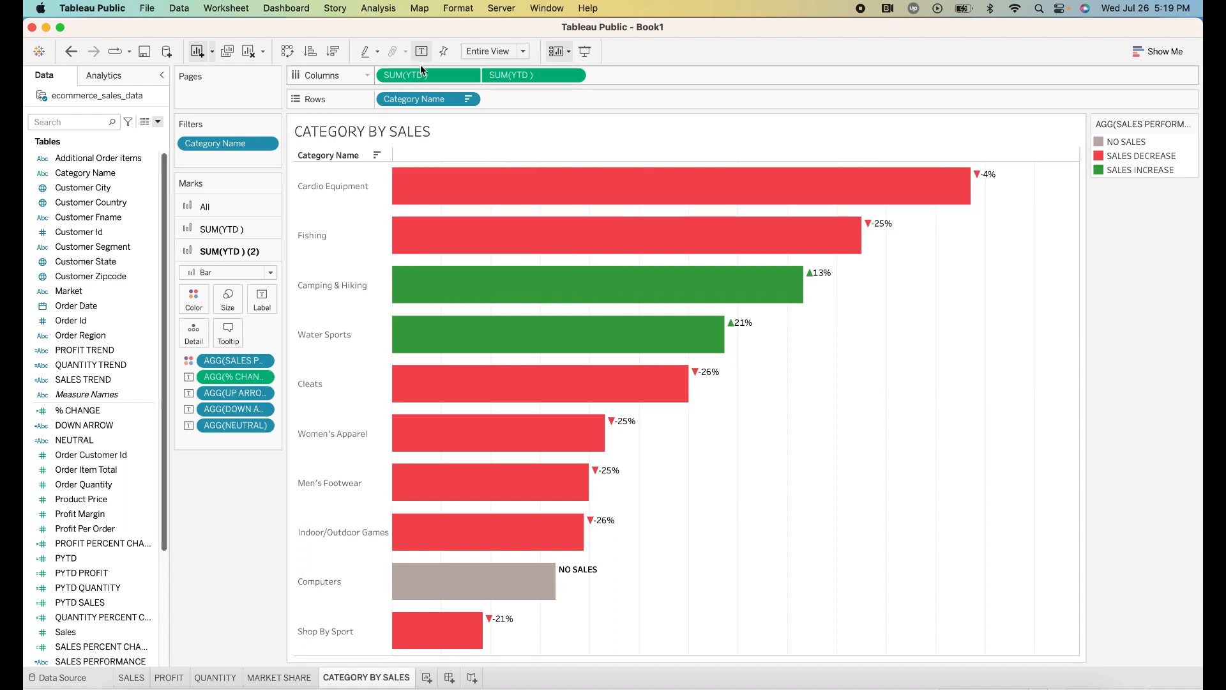
{"action": "left_click_drag", "start_coordinate": [420, 71], "coordinate": [265, 297]}
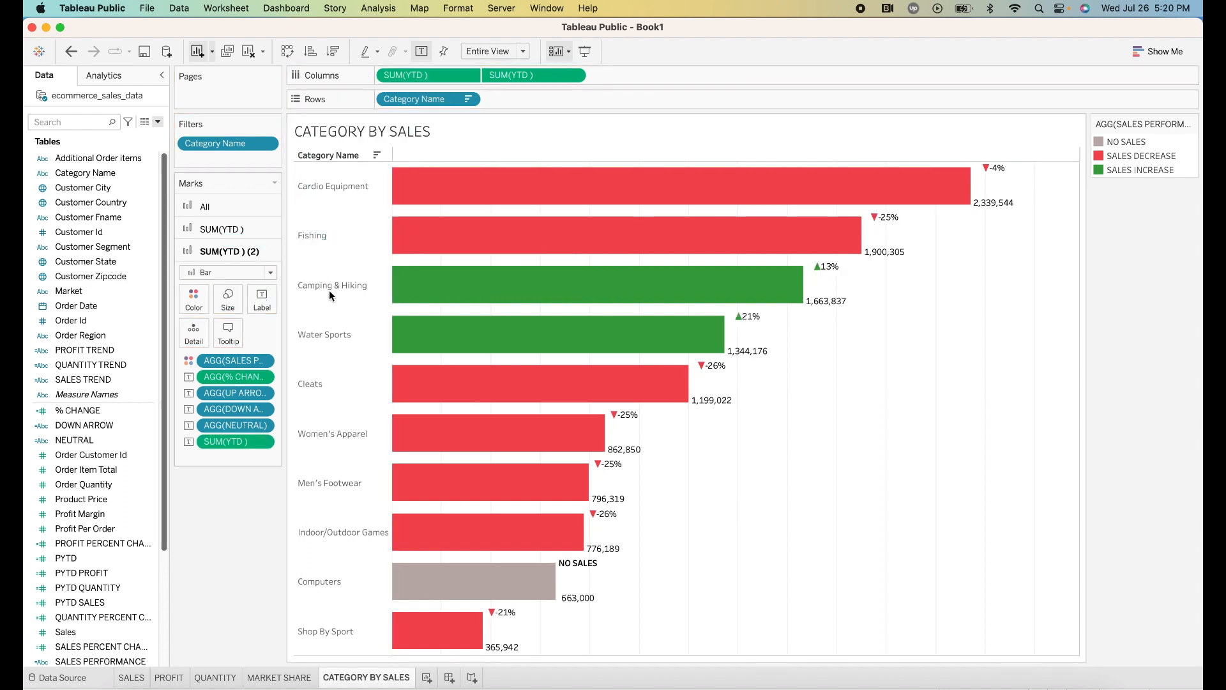
{"action": "mouse_move", "coordinate": [490, 356]}
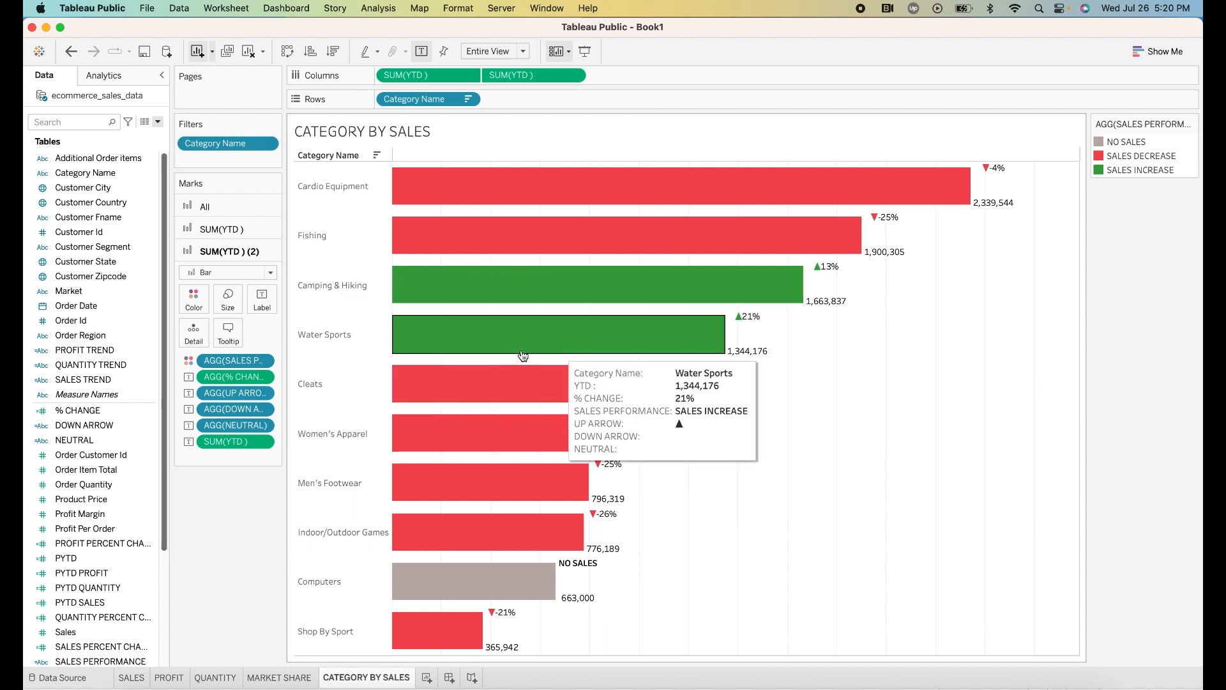
{"action": "mouse_move", "coordinate": [472, 251]}
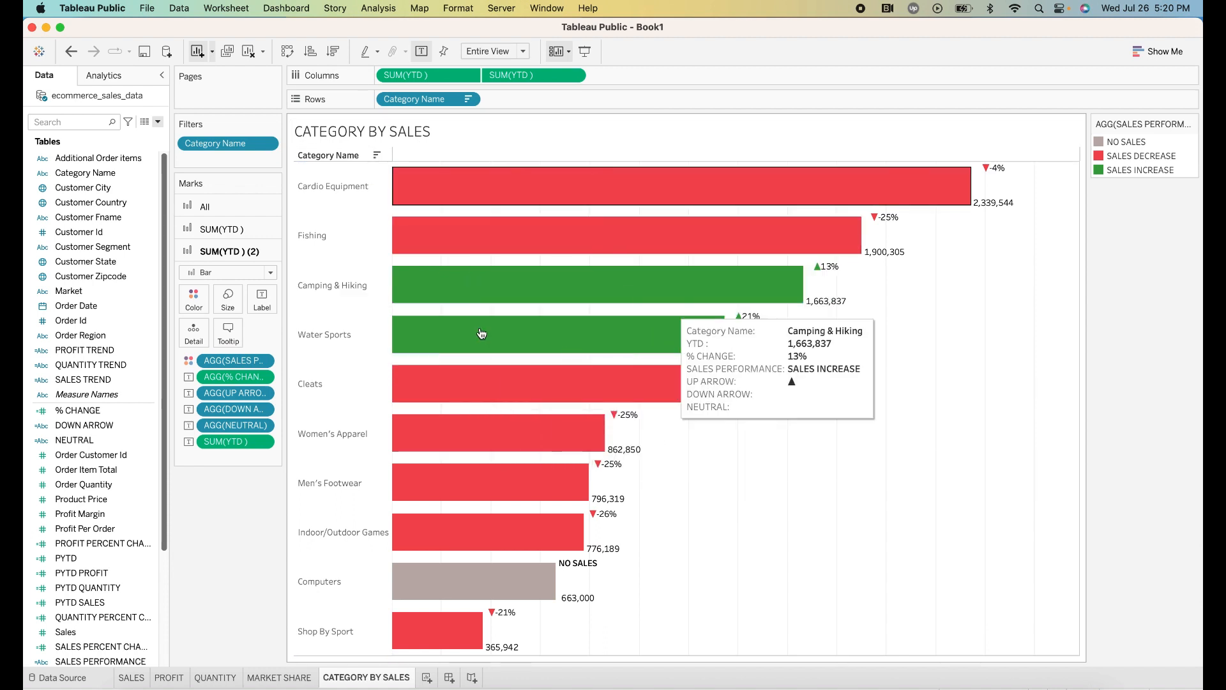
{"action": "mouse_move", "coordinate": [765, 321]}
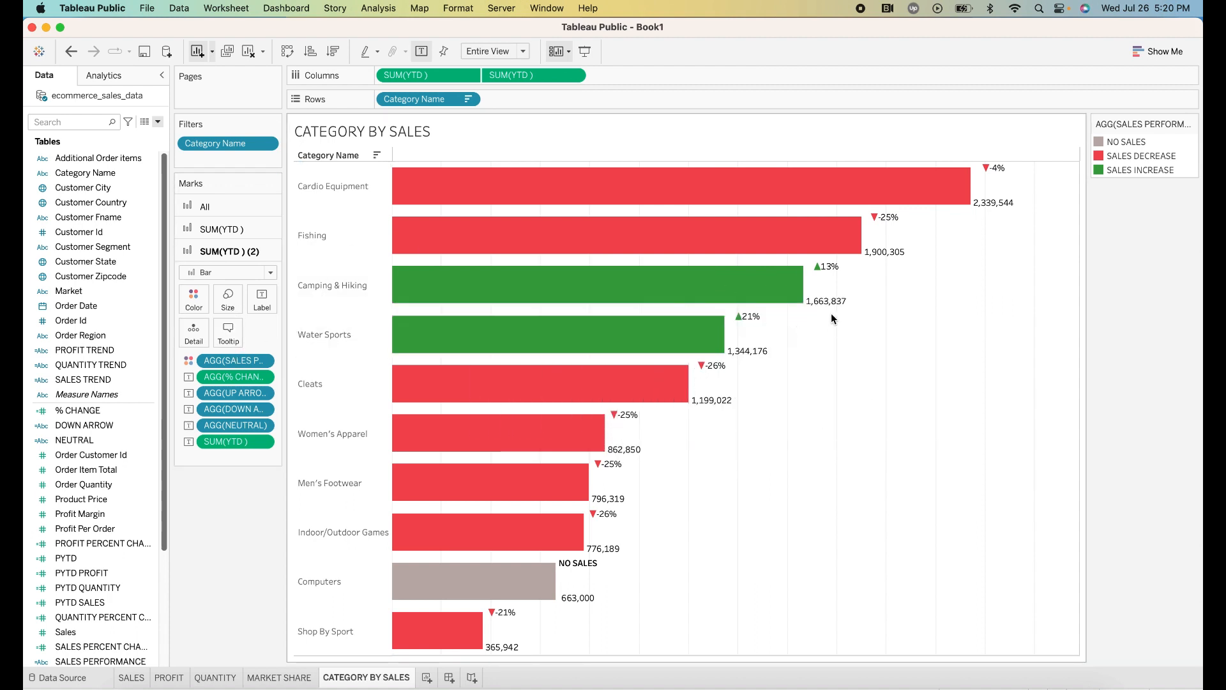
{"action": "mouse_move", "coordinate": [834, 312]}
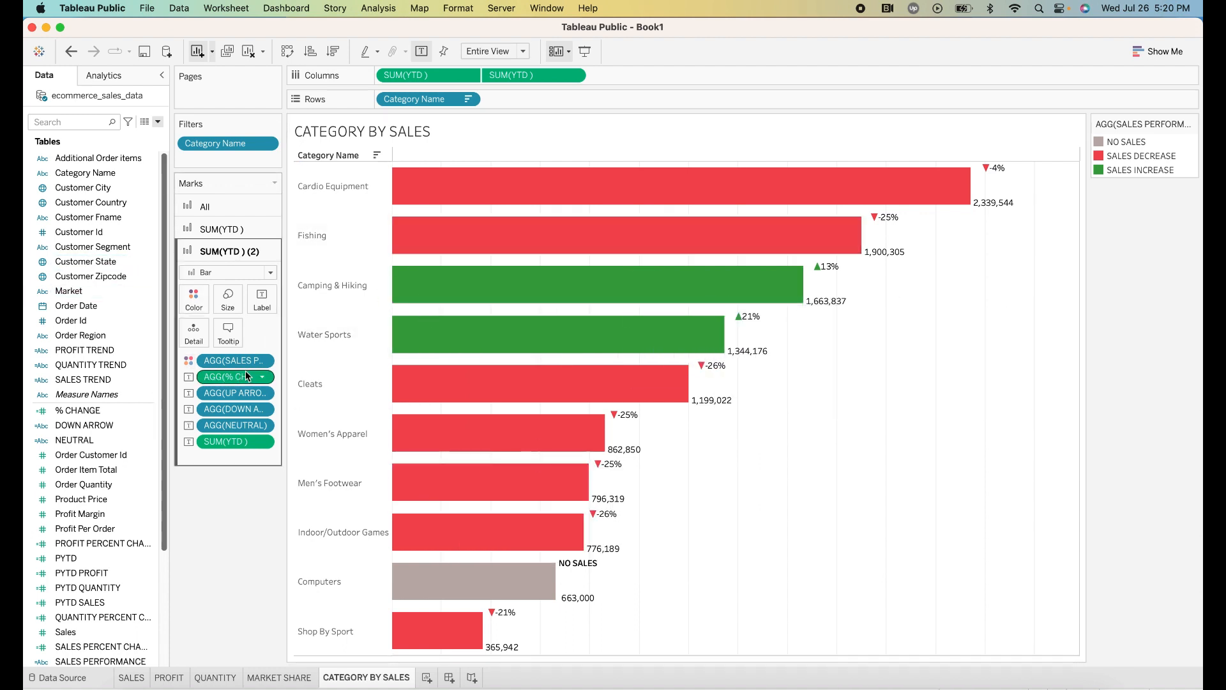
- Set the horizontal alignment of the first SUM(YTD) bar labels to left
{"action": "left_click", "coordinate": [256, 297]}
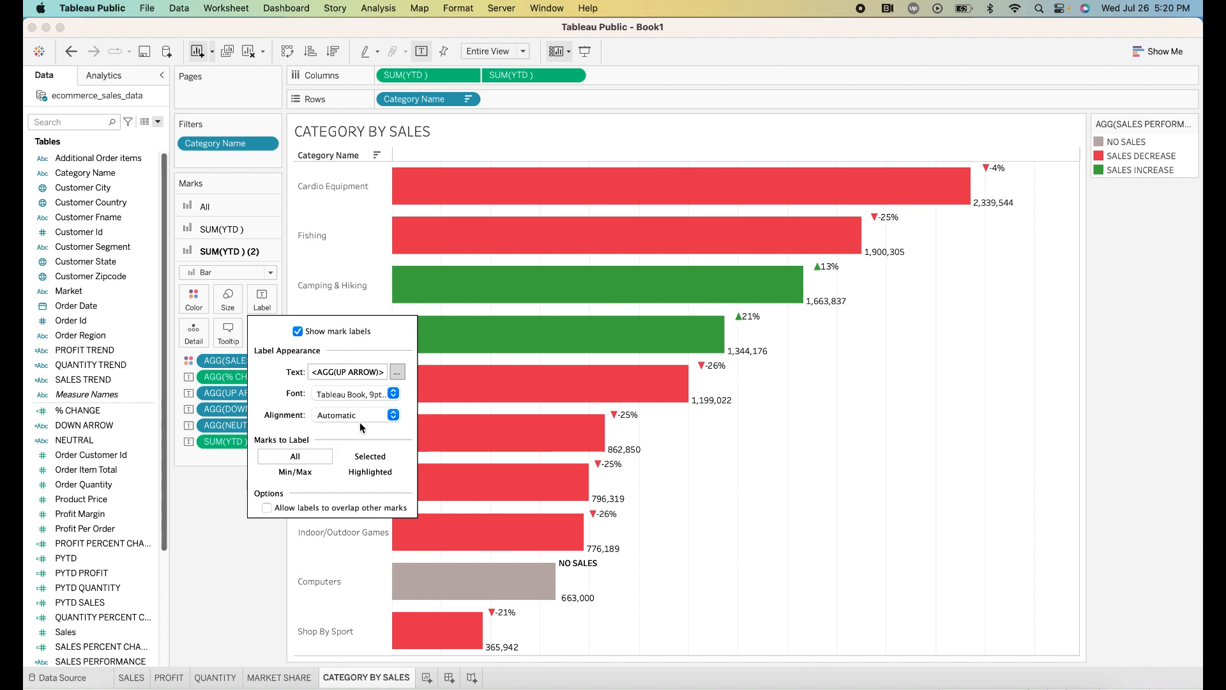
{"action": "left_click", "coordinate": [390, 418]}
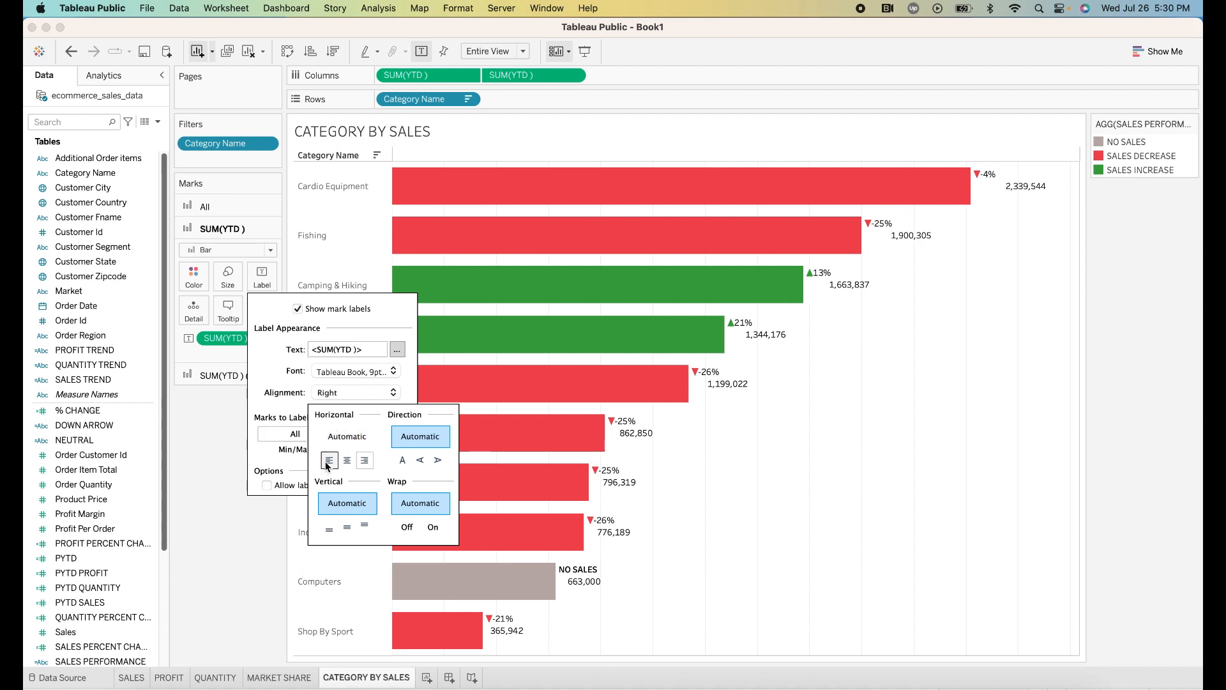
{"action": "left_click", "coordinate": [328, 461]}
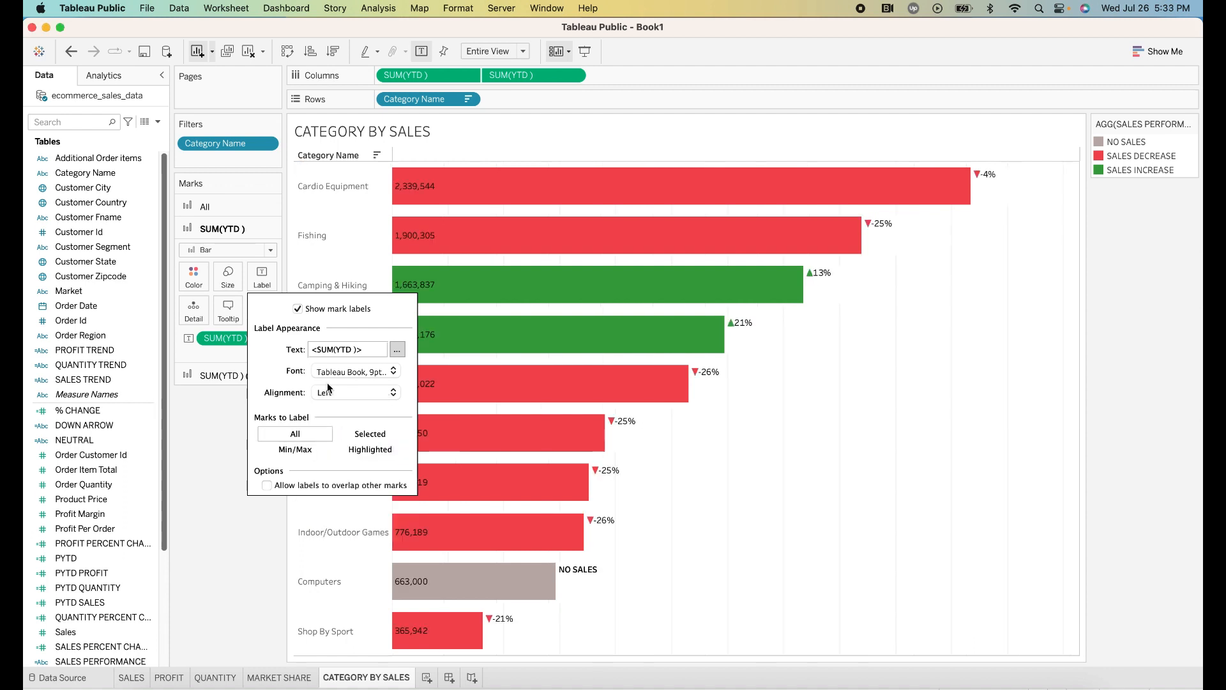
- Make the first SUM(YTD) bar labels white and set their font to Tableau Semibold
{"action": "left_click", "coordinate": [394, 372]}
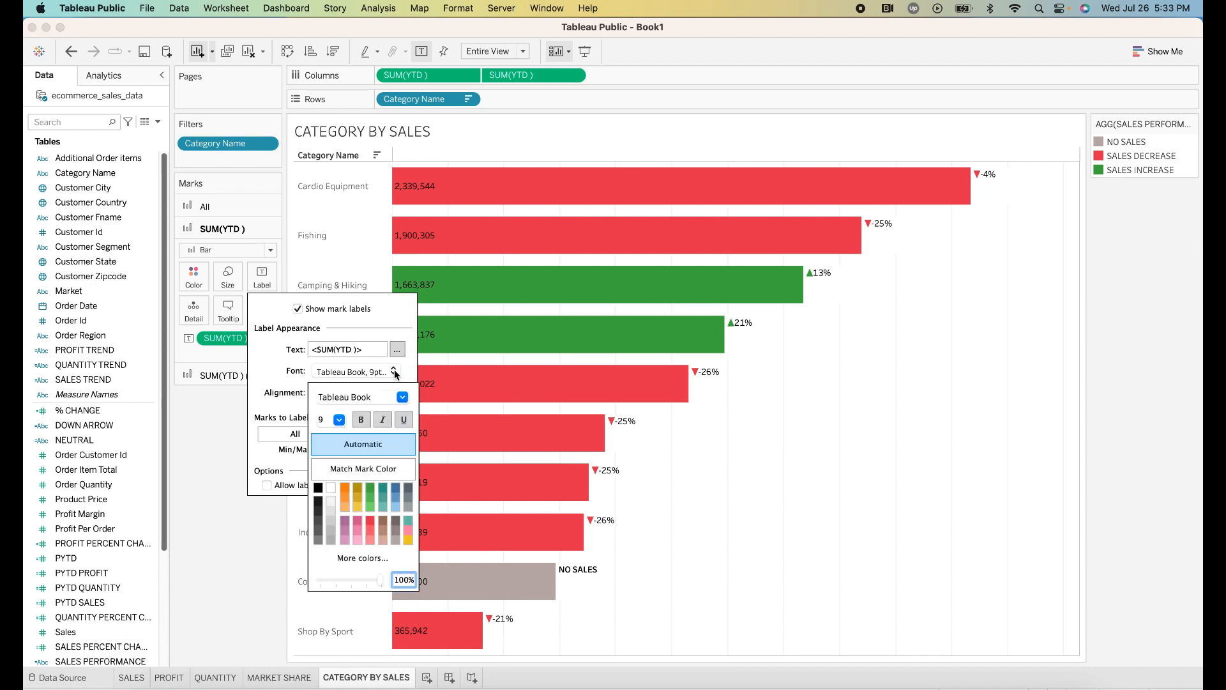
{"action": "left_click", "coordinate": [330, 488]}
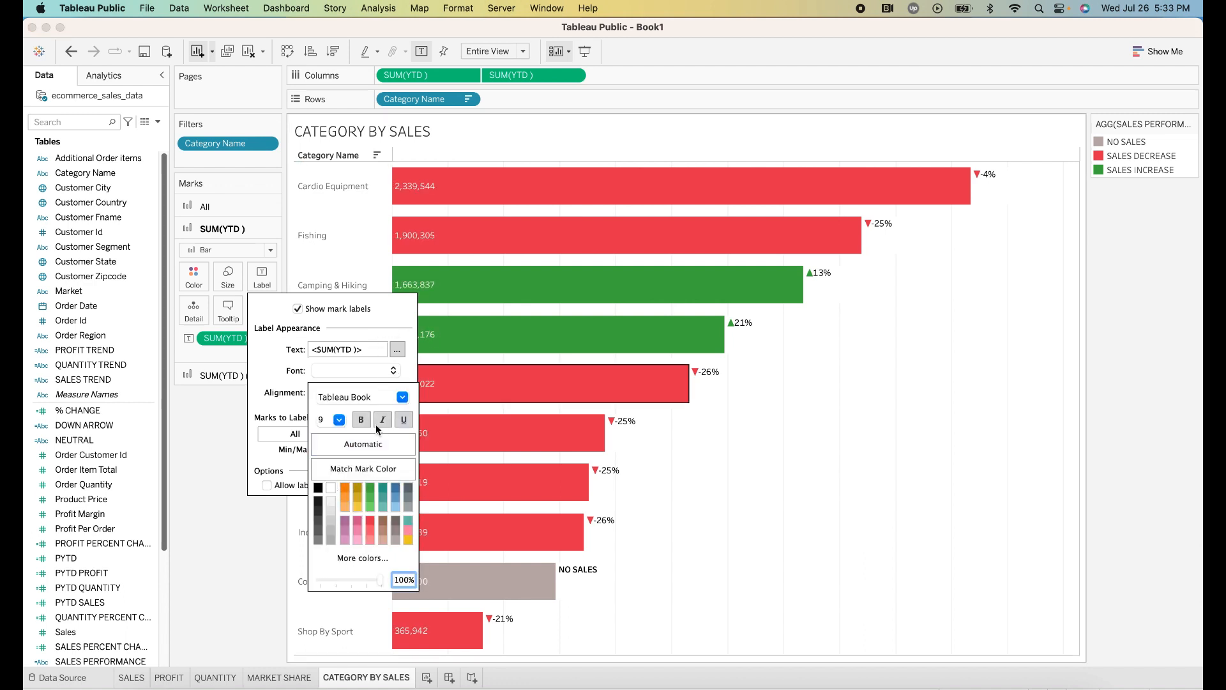
{"action": "left_click", "coordinate": [402, 397]}
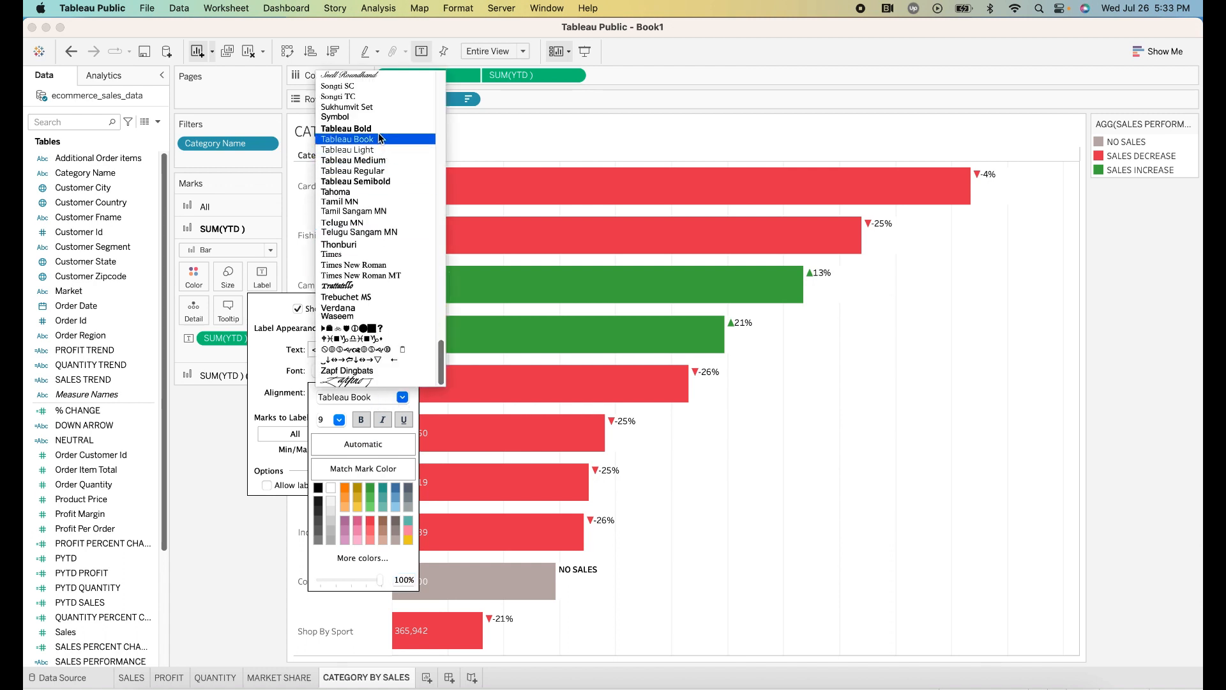
{"action": "left_click", "coordinate": [378, 180]}
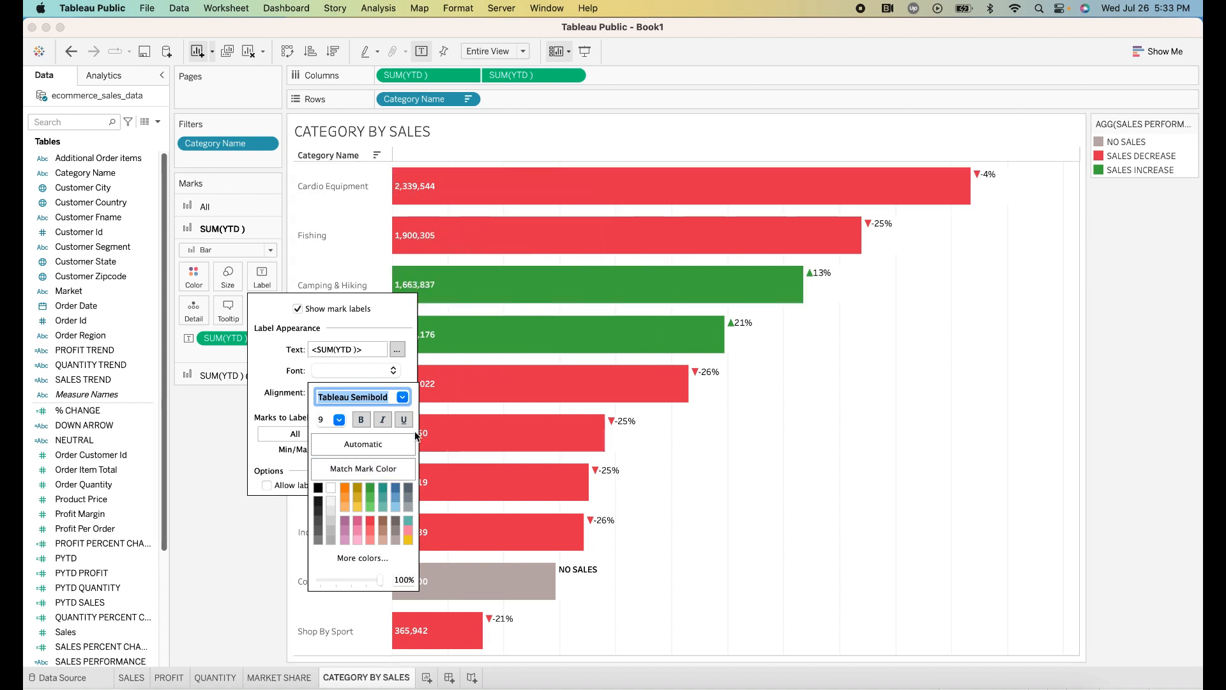
{"action": "left_click", "coordinate": [288, 567]}
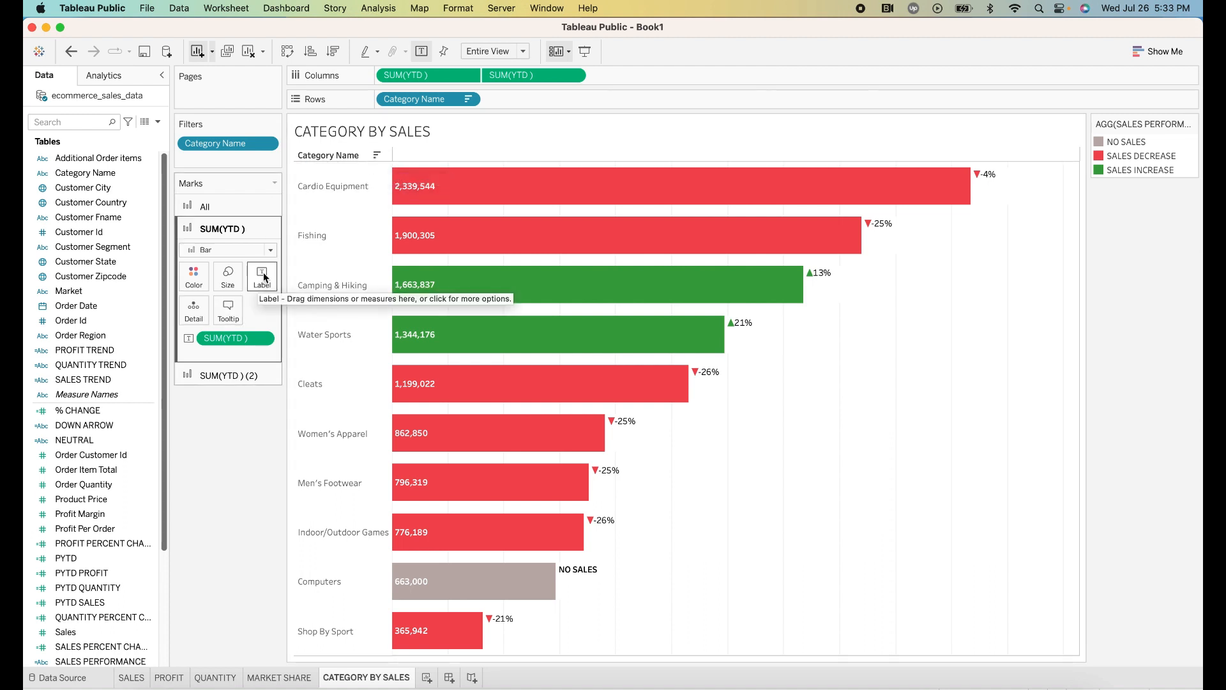
- Format the Category Name header with the Tableau Semibold font
{"action": "left_click", "coordinate": [229, 374]}
{"action": "right_click", "coordinate": [792, 413]}
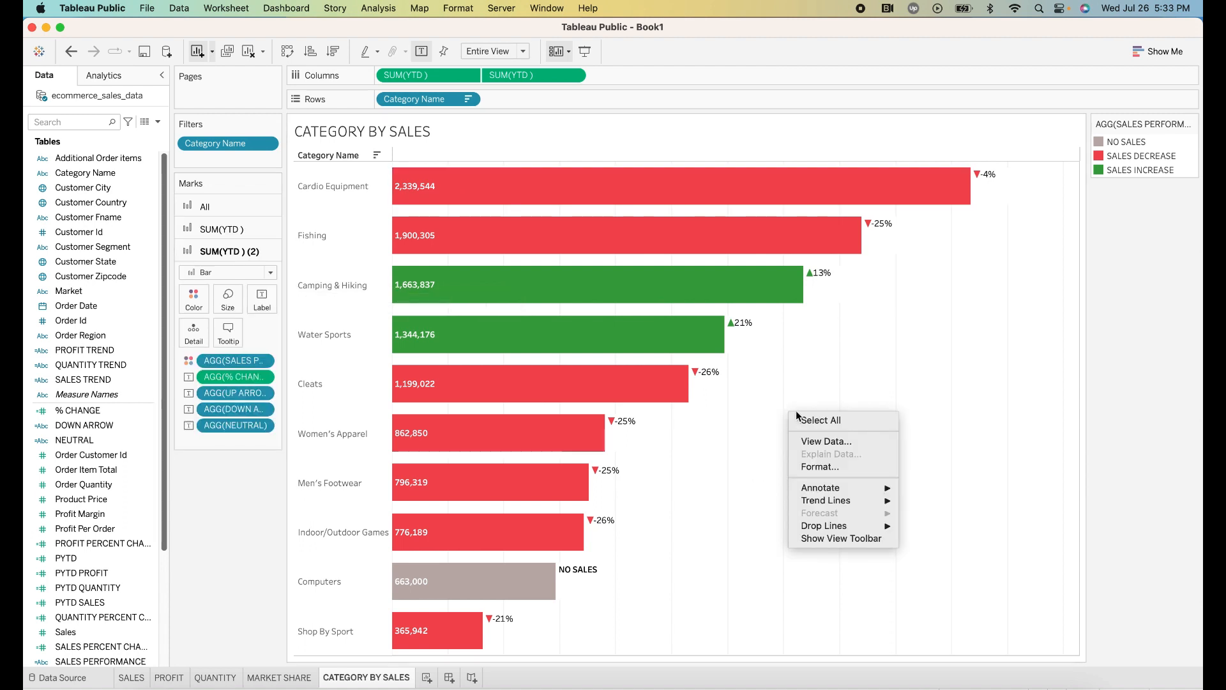
{"action": "left_click", "coordinate": [822, 467]}
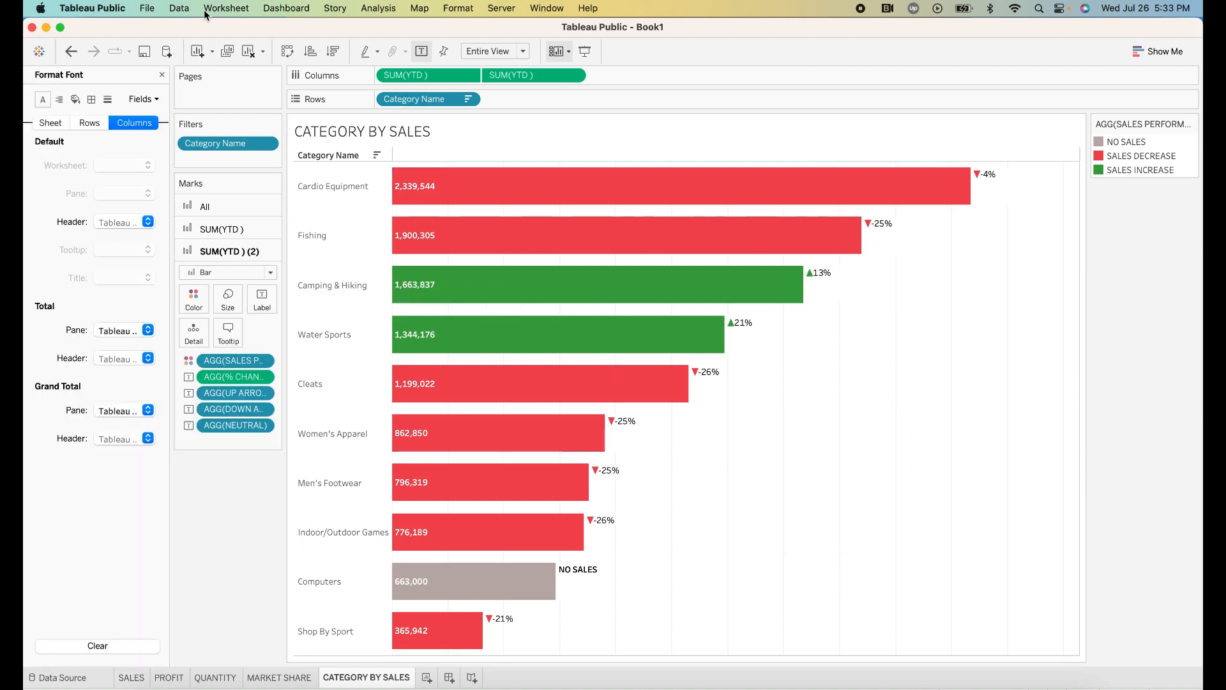
{"action": "left_click", "coordinate": [145, 122]}
{"action": "left_click", "coordinate": [145, 99]}
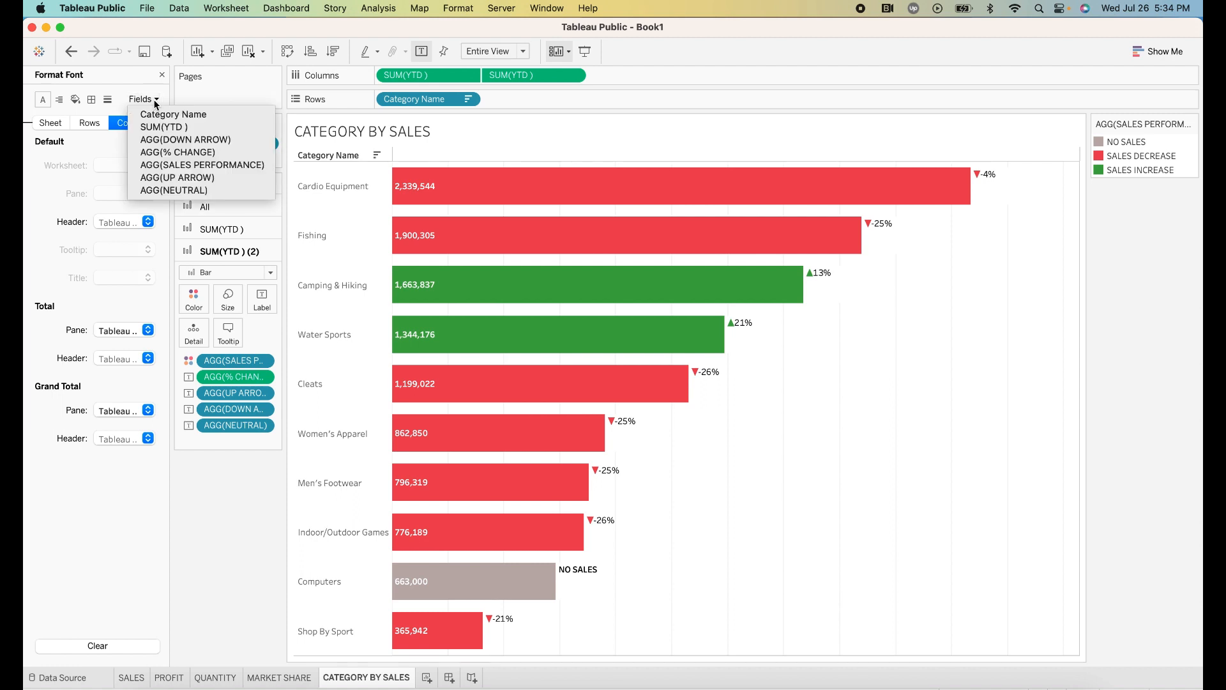
{"action": "left_click", "coordinate": [194, 115]}
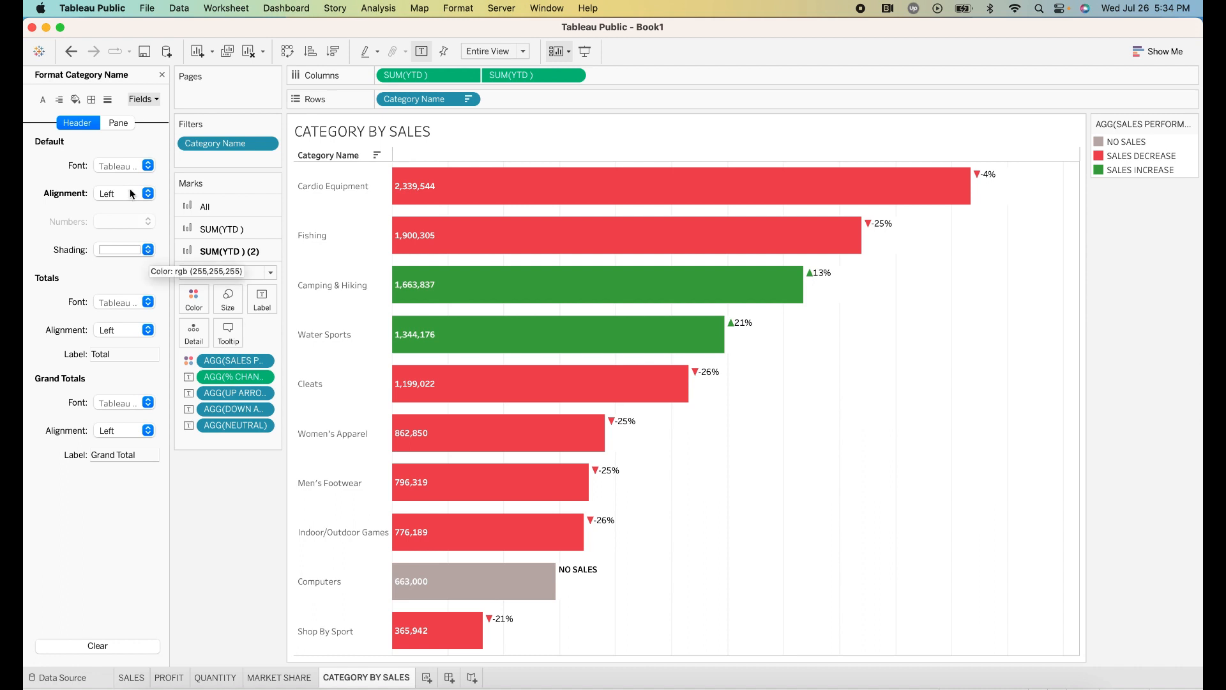
{"action": "left_click", "coordinate": [145, 167]}
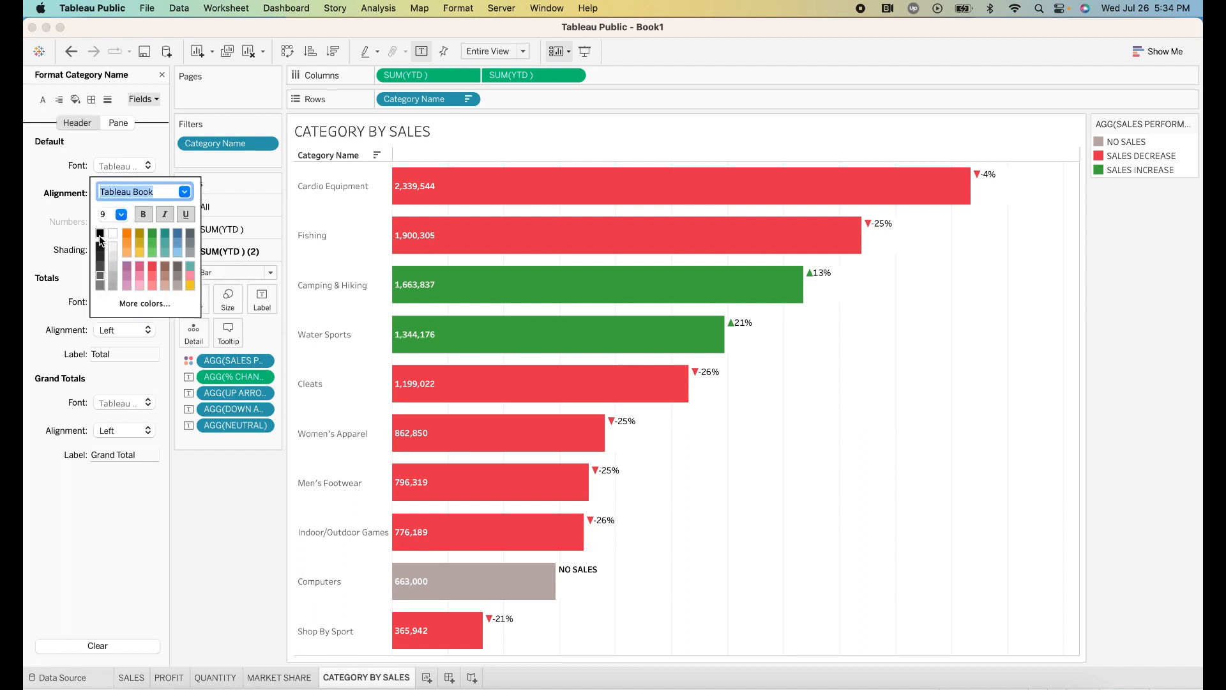
{"action": "left_click", "coordinate": [184, 192]}
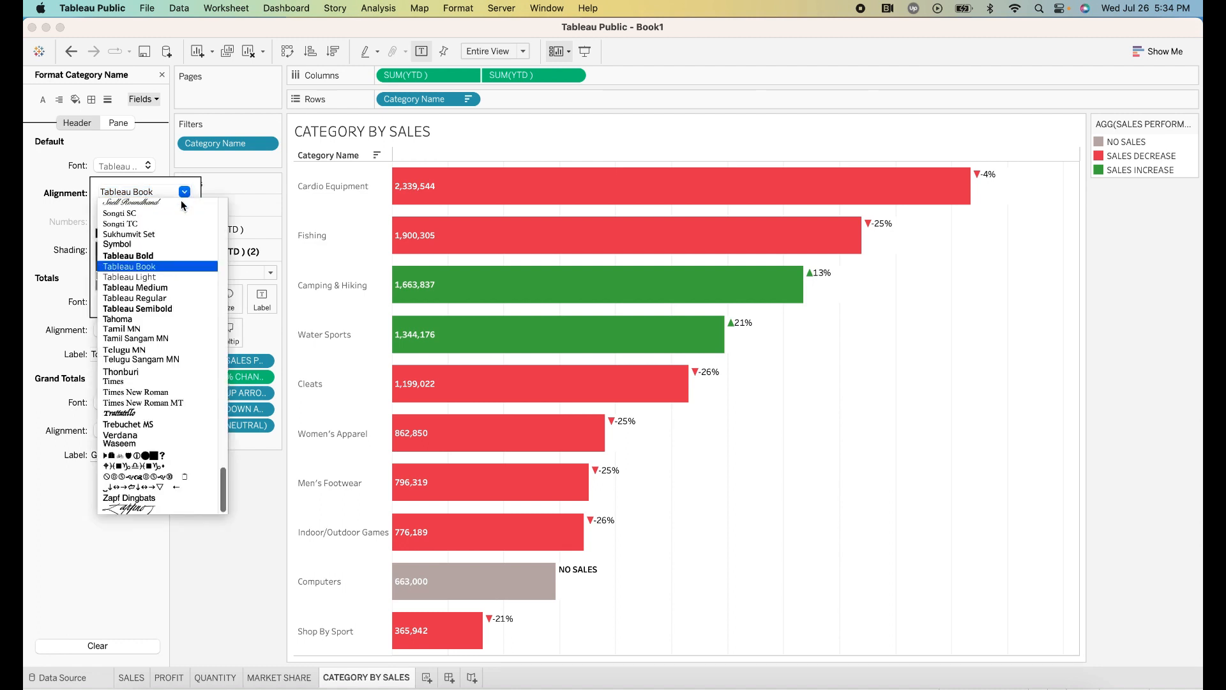
{"action": "left_click", "coordinate": [162, 309]}
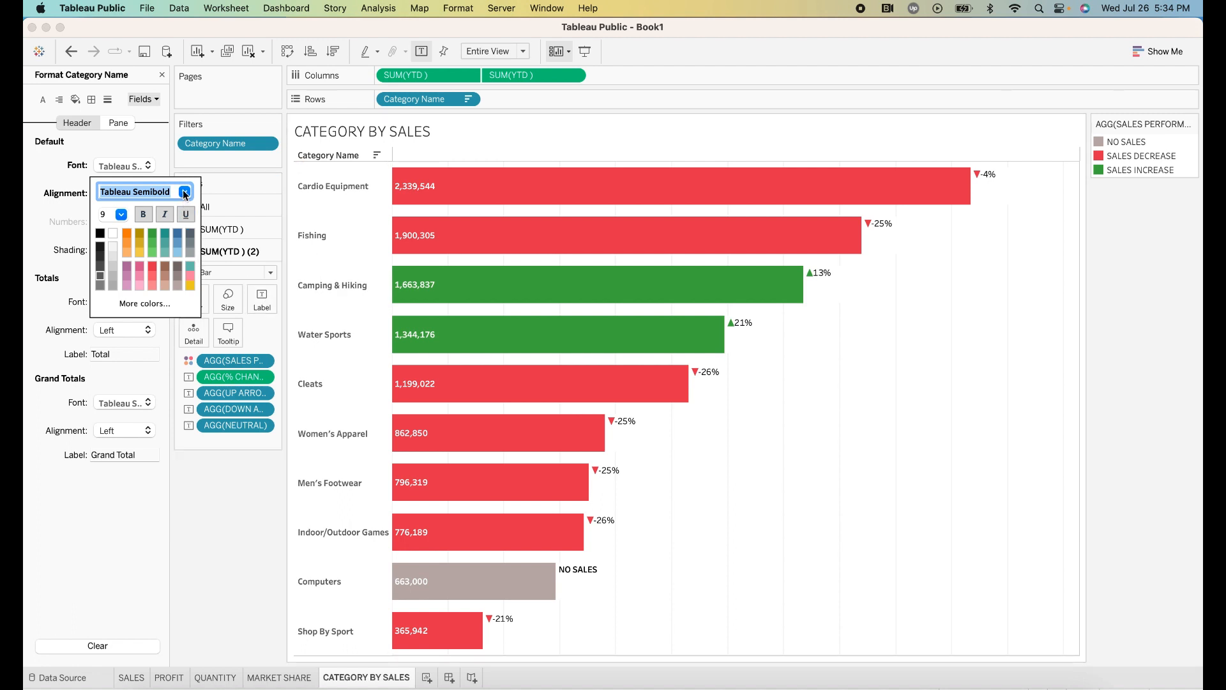
{"action": "left_click", "coordinate": [117, 478]}
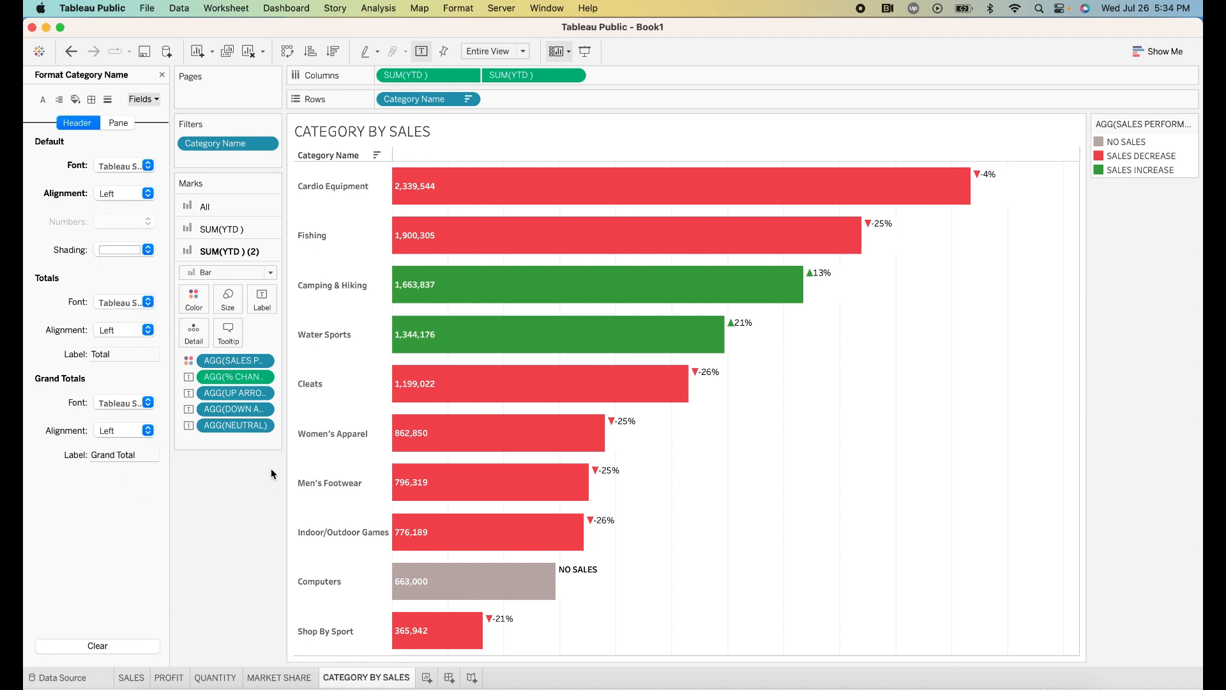
{"action": "left_click", "coordinate": [162, 75]}
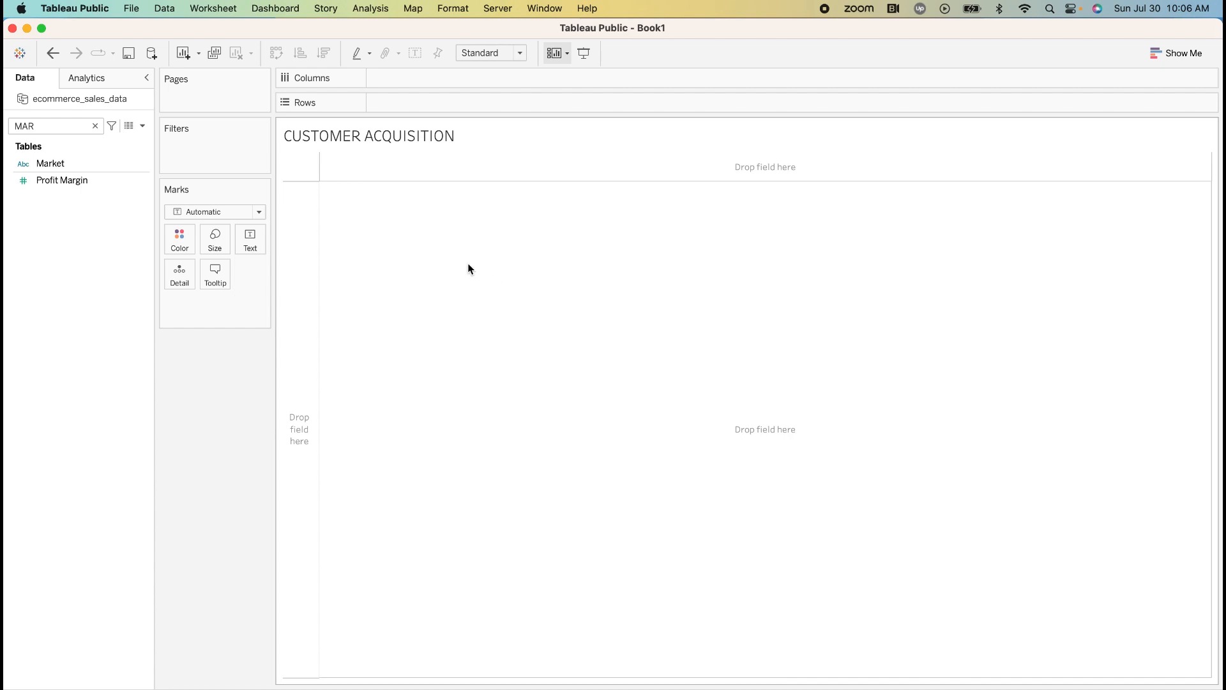
- On the CUSTOMER ACQUISITION sheet, place Order Date in Columns and Order Quantity in Rows
{"action": "left_click", "coordinate": [95, 127]}
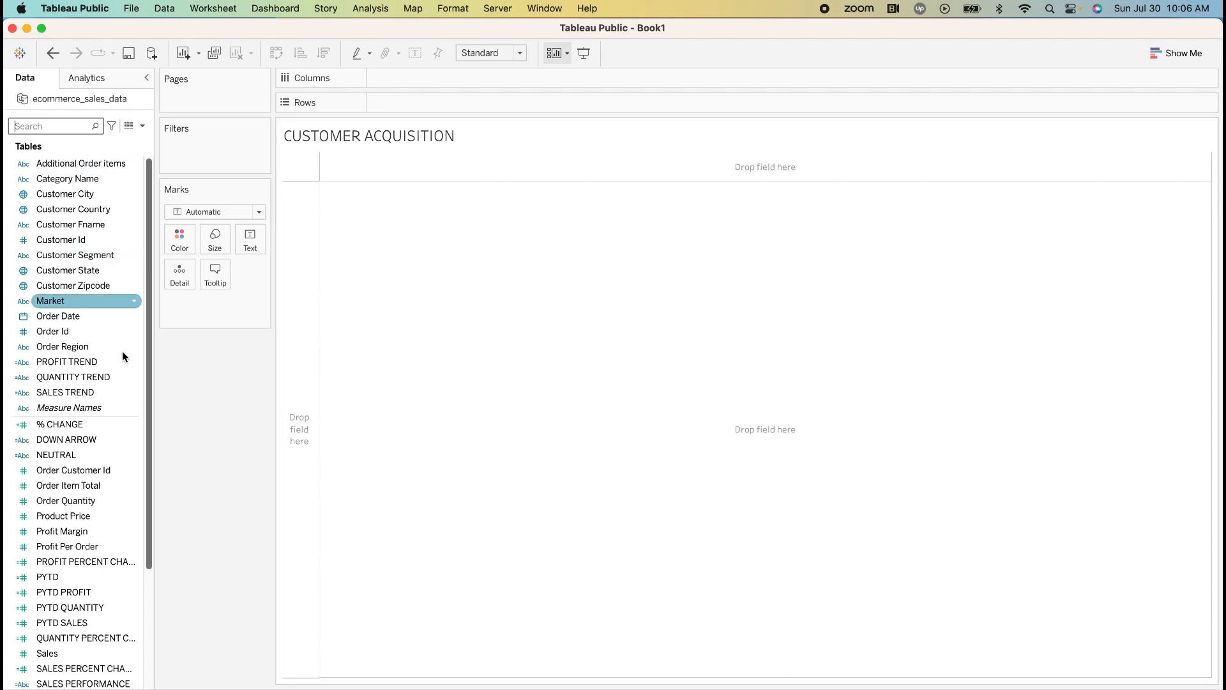
{"action": "left_click_drag", "start_coordinate": [54, 316], "coordinate": [389, 82]}
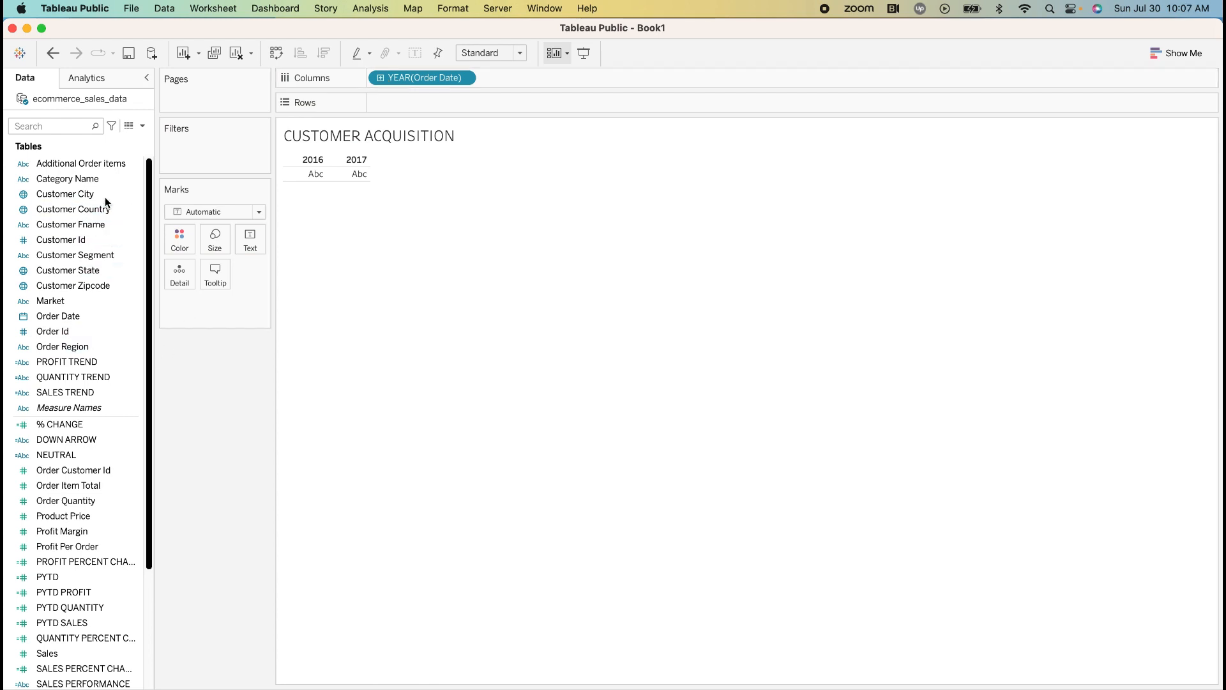
{"action": "left_click", "coordinate": [128, 422]}
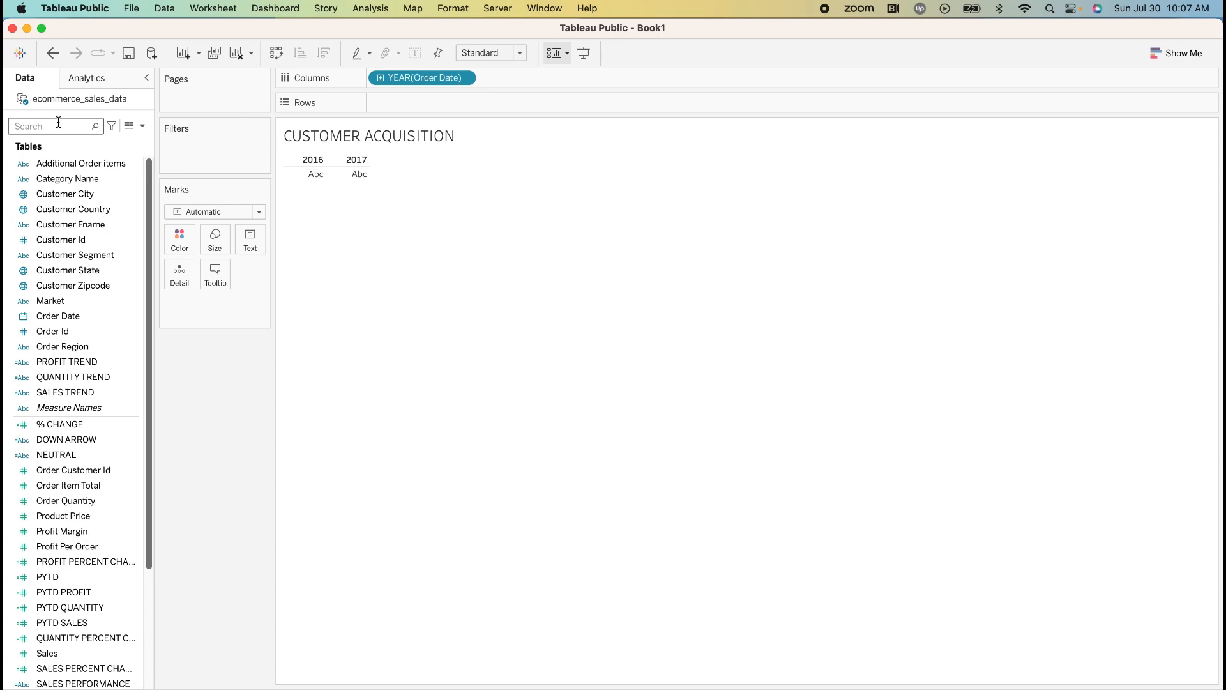
{"action": "type", "text": "QUAN"}
{"action": "left_click_drag", "start_coordinate": [67, 181], "coordinate": [463, 107]}
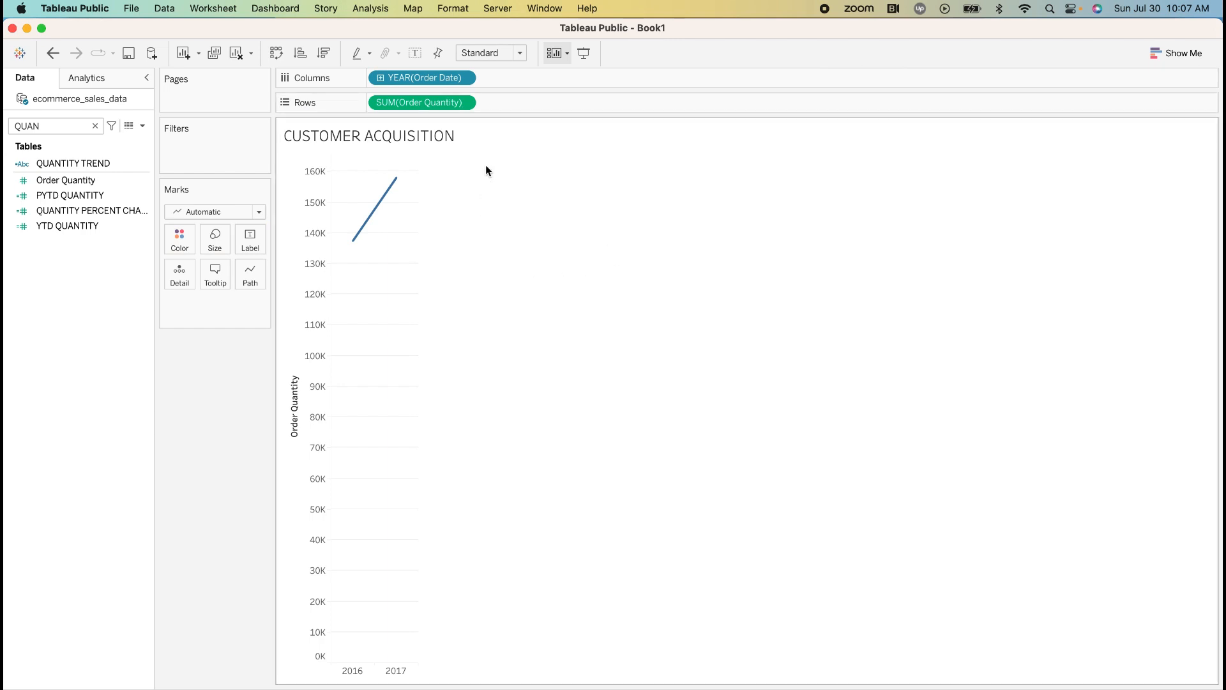
- Change the Order Date level in Columns from year to the discrete Month
{"action": "left_click", "coordinate": [471, 79]}
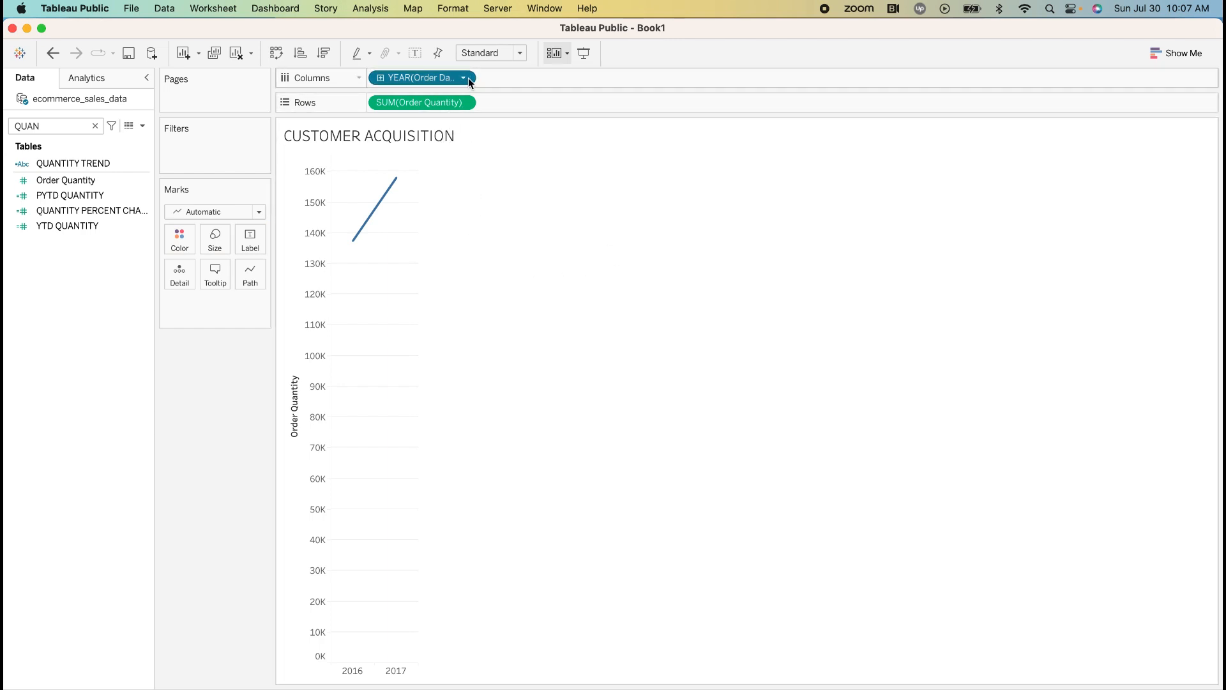
{"action": "left_click", "coordinate": [464, 78]}
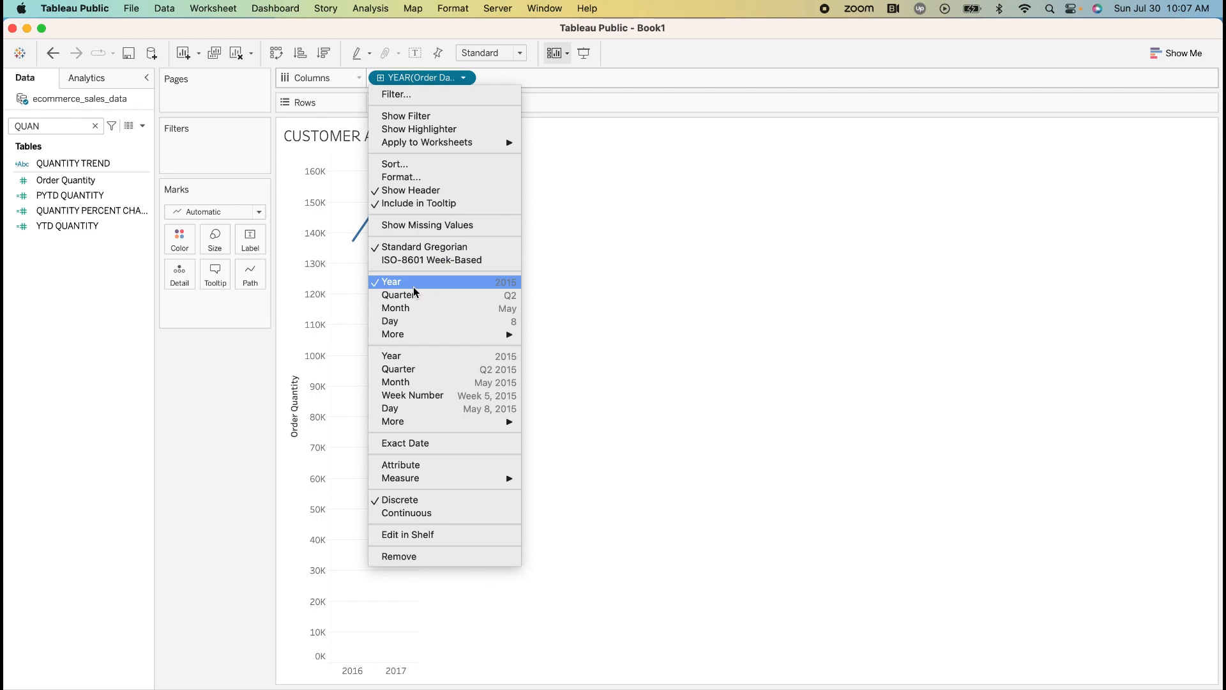
{"action": "left_click", "coordinate": [404, 310]}
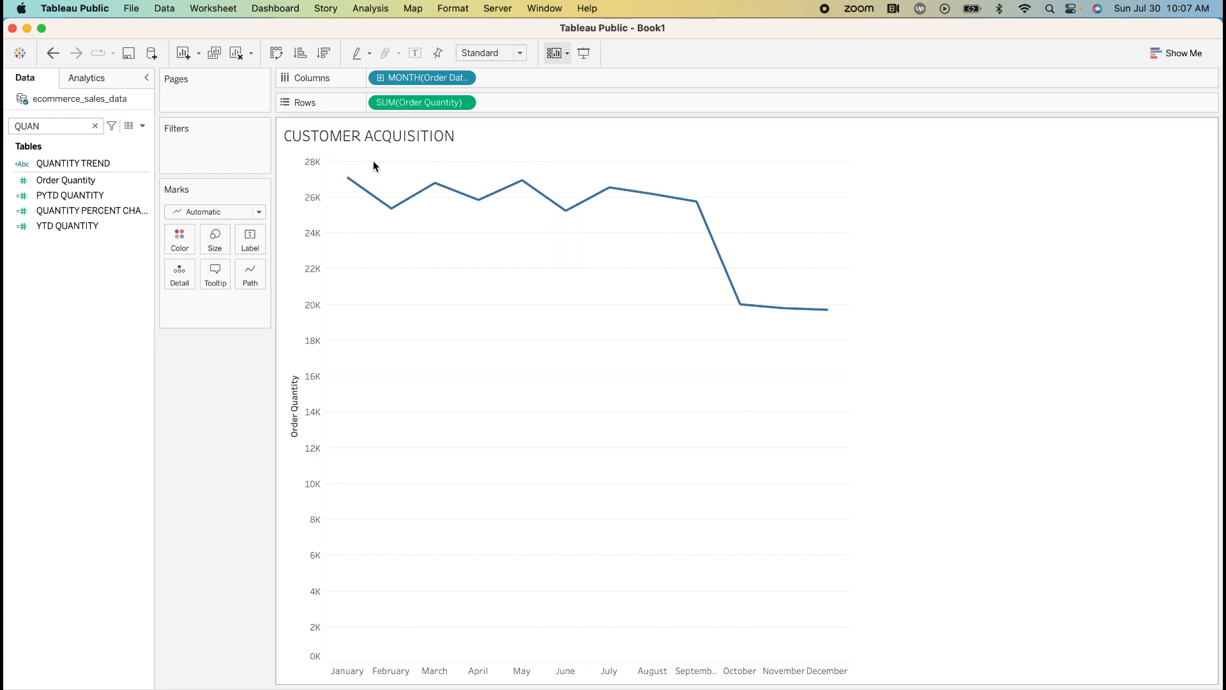
- Find the Market field and use it to color the order quantity lines
{"action": "left_click", "coordinate": [95, 127]}
{"action": "type", "text": "MAR"}
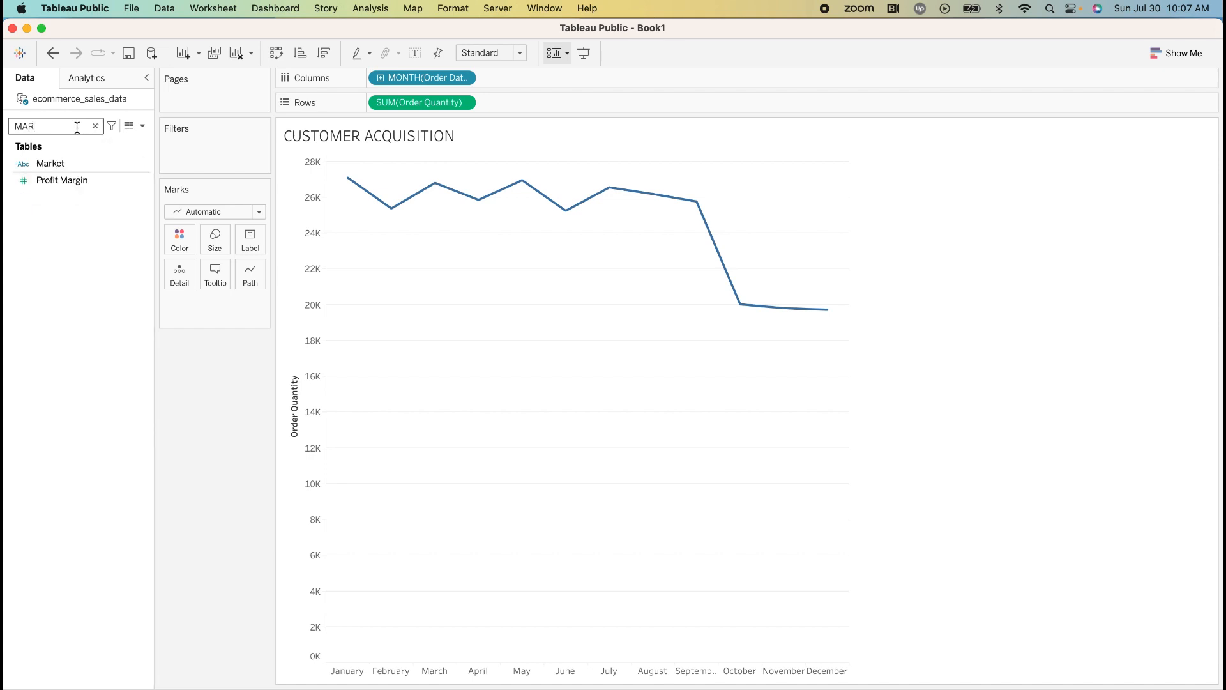
{"action": "left_click", "coordinate": [46, 165]}
{"action": "left_click_drag", "start_coordinate": [46, 165], "coordinate": [164, 238]}
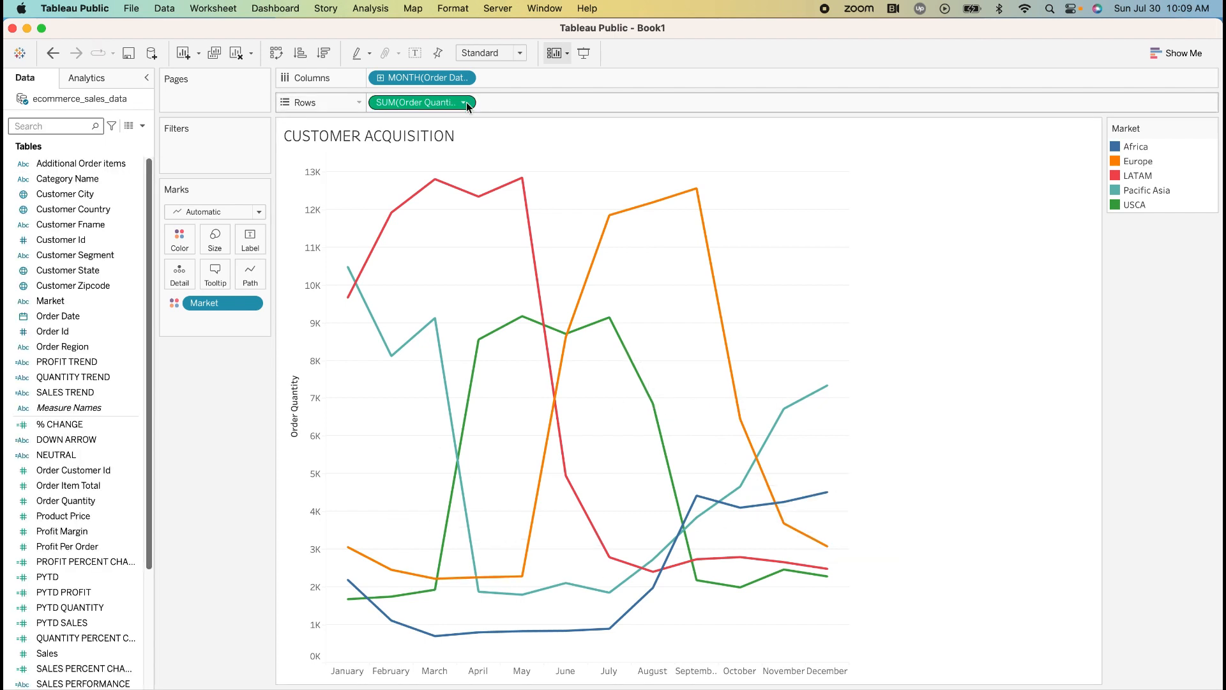
- Apply the Rank quick table calculation to the Order Quantity measure in Rows
{"action": "left_click", "coordinate": [465, 103]}
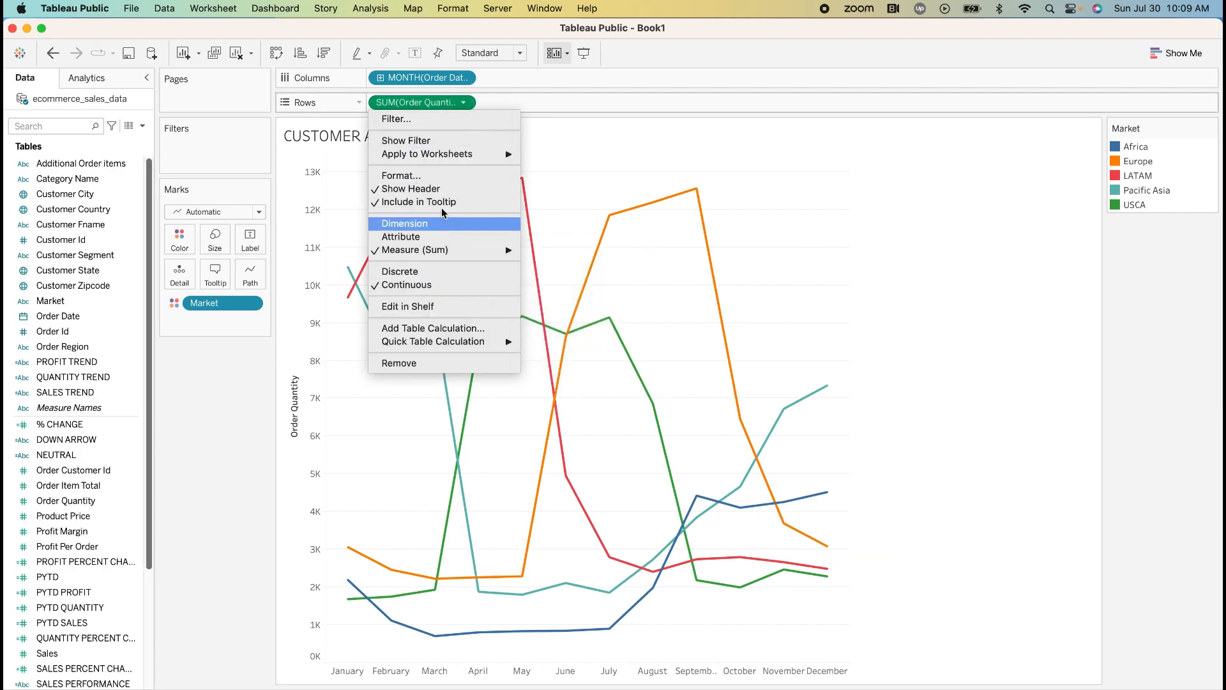
{"action": "mouse_move", "coordinate": [473, 343]}
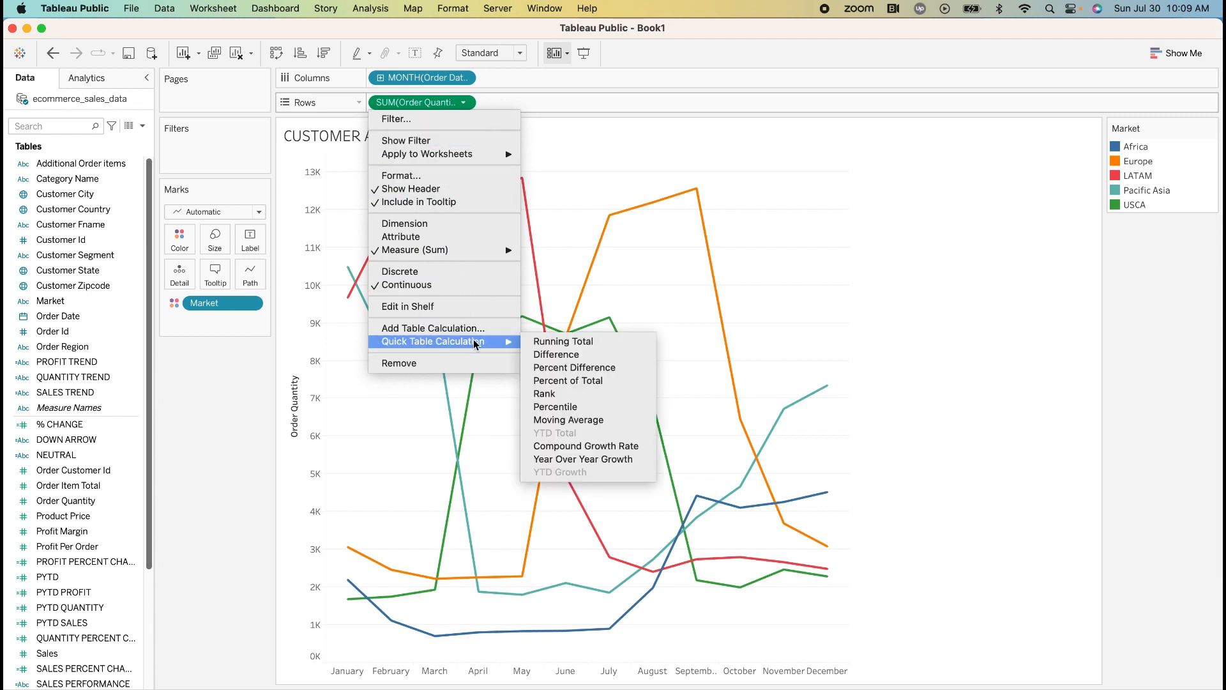
{"action": "left_click", "coordinate": [576, 394]}
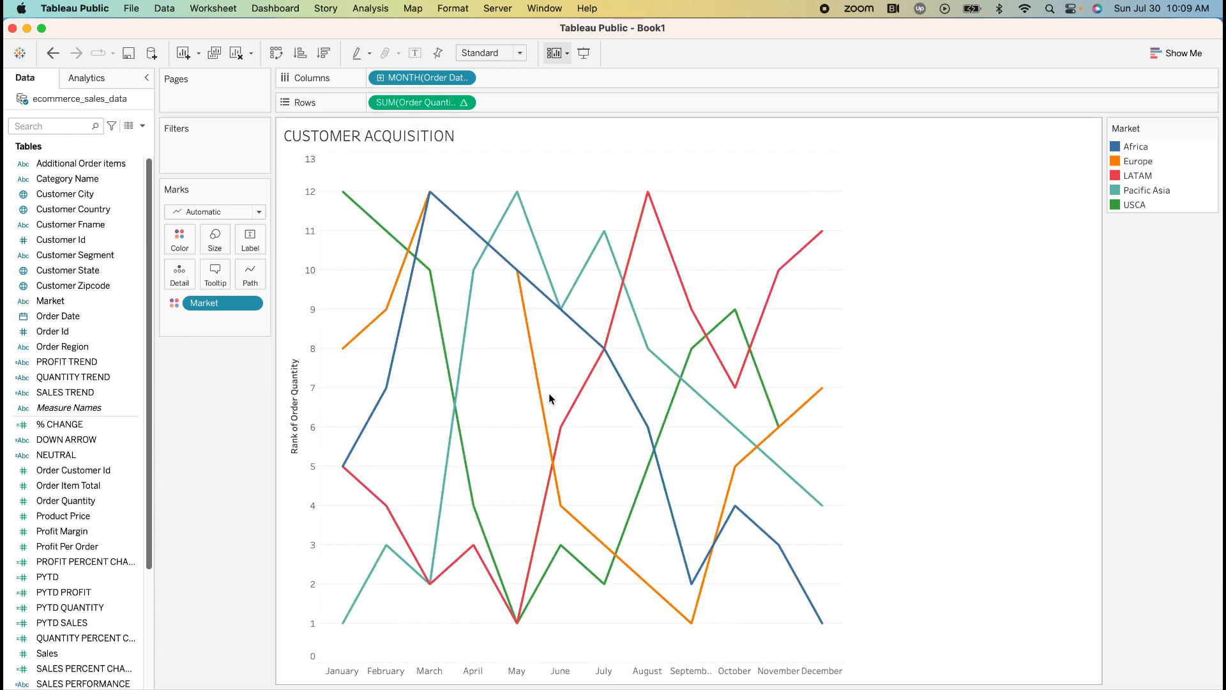
- Compute the Order Quantity rank using Market
{"action": "left_click", "coordinate": [465, 103]}
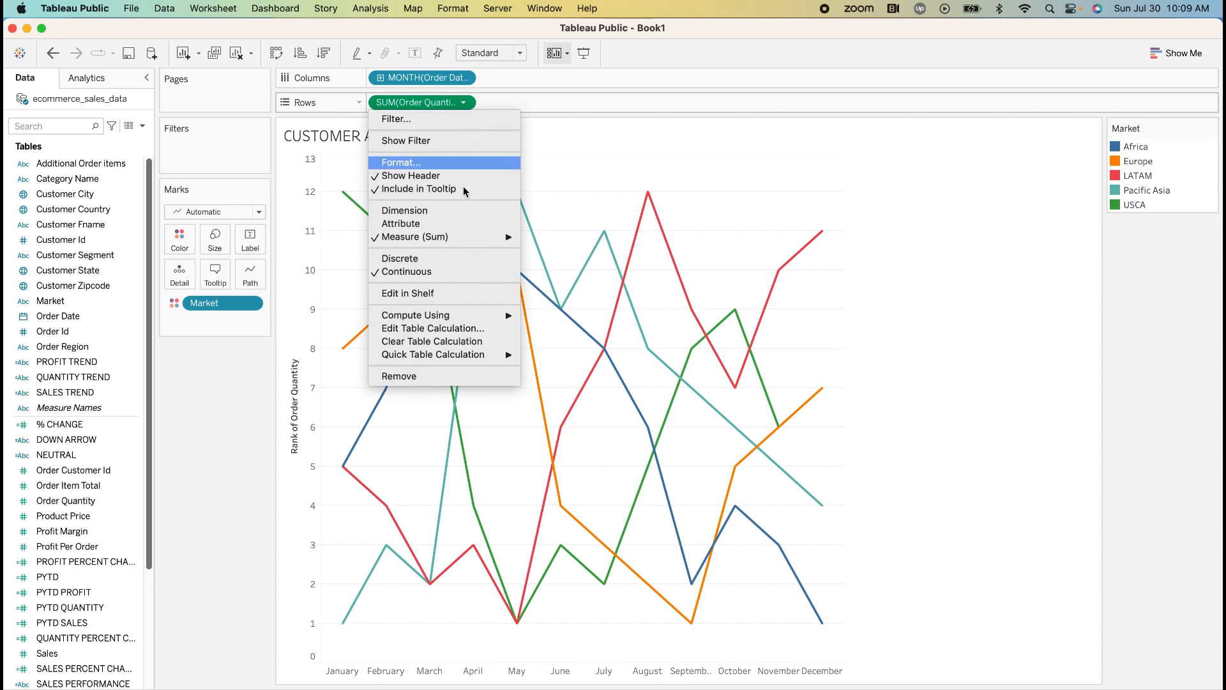
{"action": "mouse_move", "coordinate": [457, 316]}
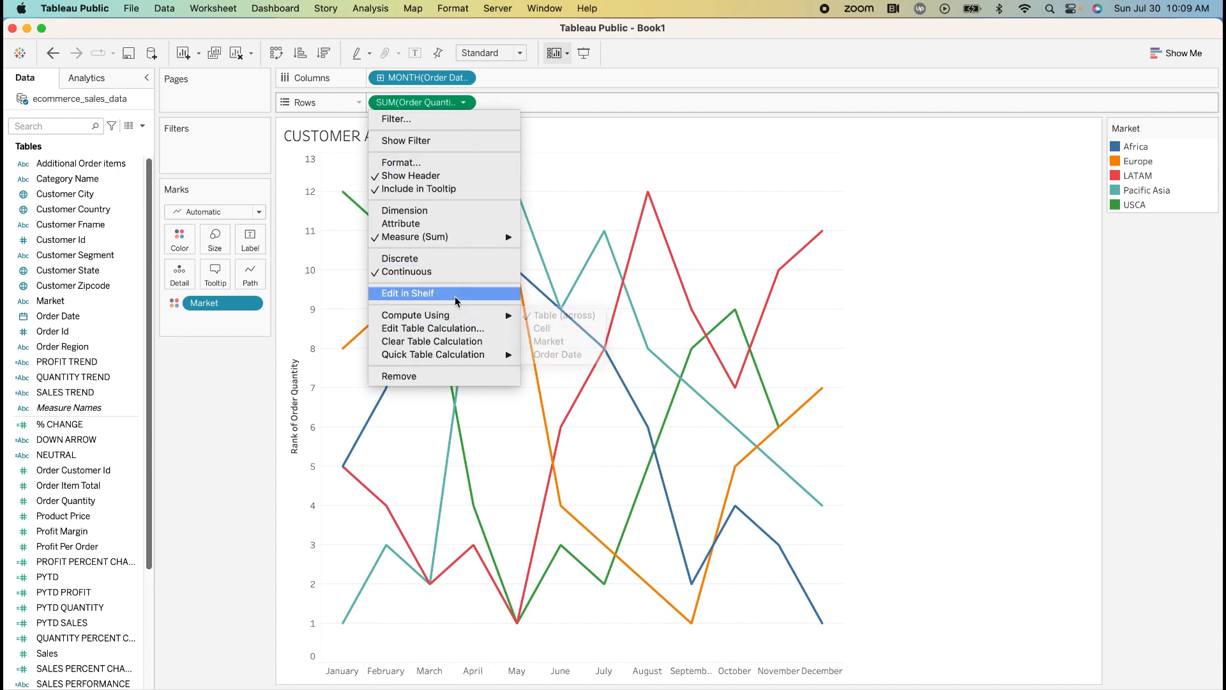
{"action": "left_click", "coordinate": [562, 339]}
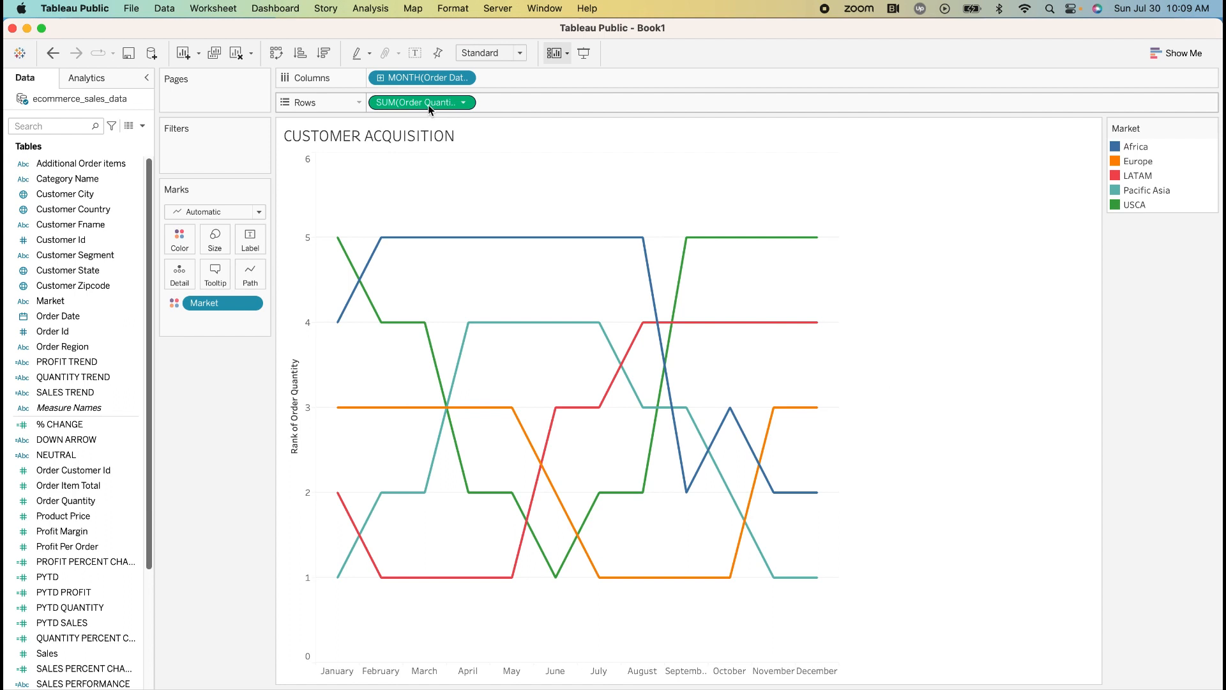
- Duplicate the ranked Order Quantity measure beside the original in Rows
{"action": "left_click_drag", "start_coordinate": [428, 104], "coordinate": [565, 106]}
{"action": "left_click_drag", "start_coordinate": [431, 103], "coordinate": [566, 104]}
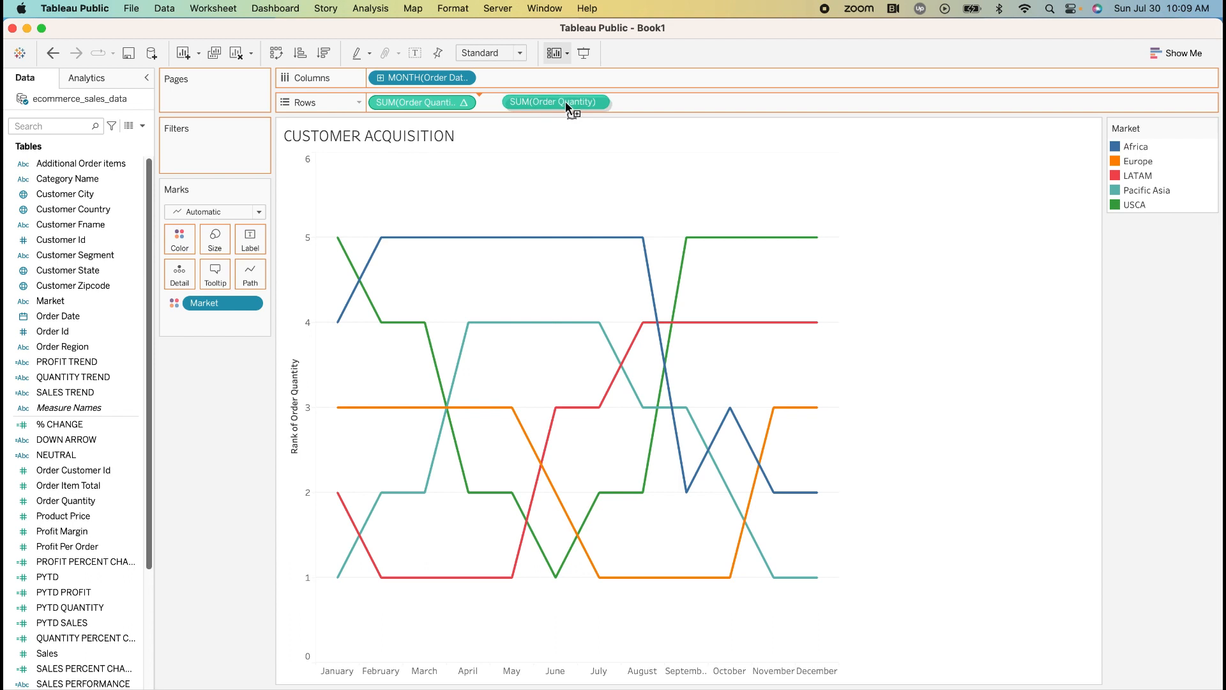
{"action": "left_click_drag", "start_coordinate": [566, 106], "coordinate": [567, 105]}
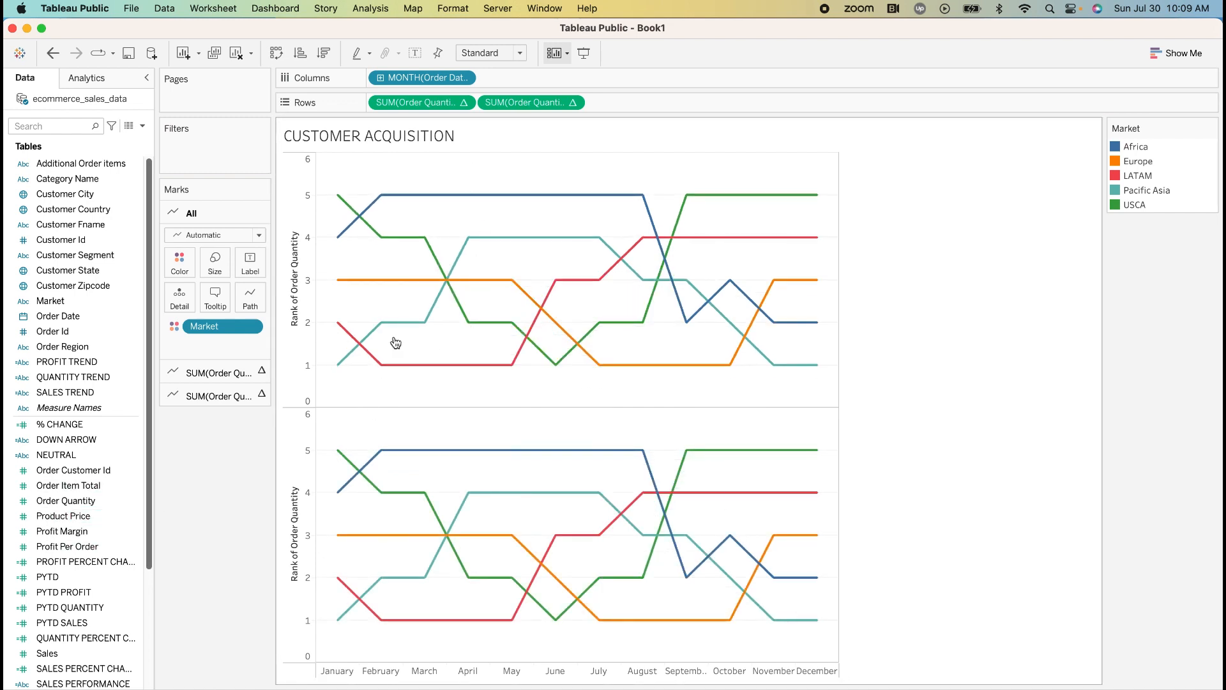
{"action": "mouse_move", "coordinate": [514, 243]}
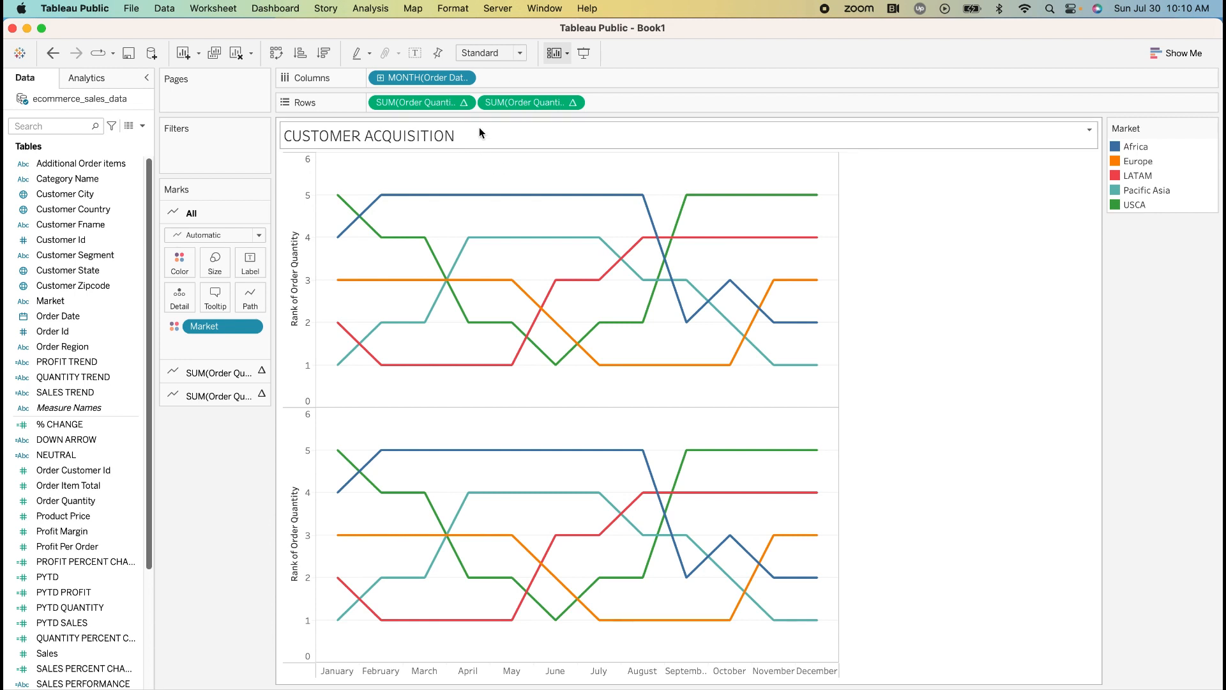
- Put the second Order Quantity rank measure on a dual axis and set its mark type to Circle
{"action": "left_click", "coordinate": [573, 103]}
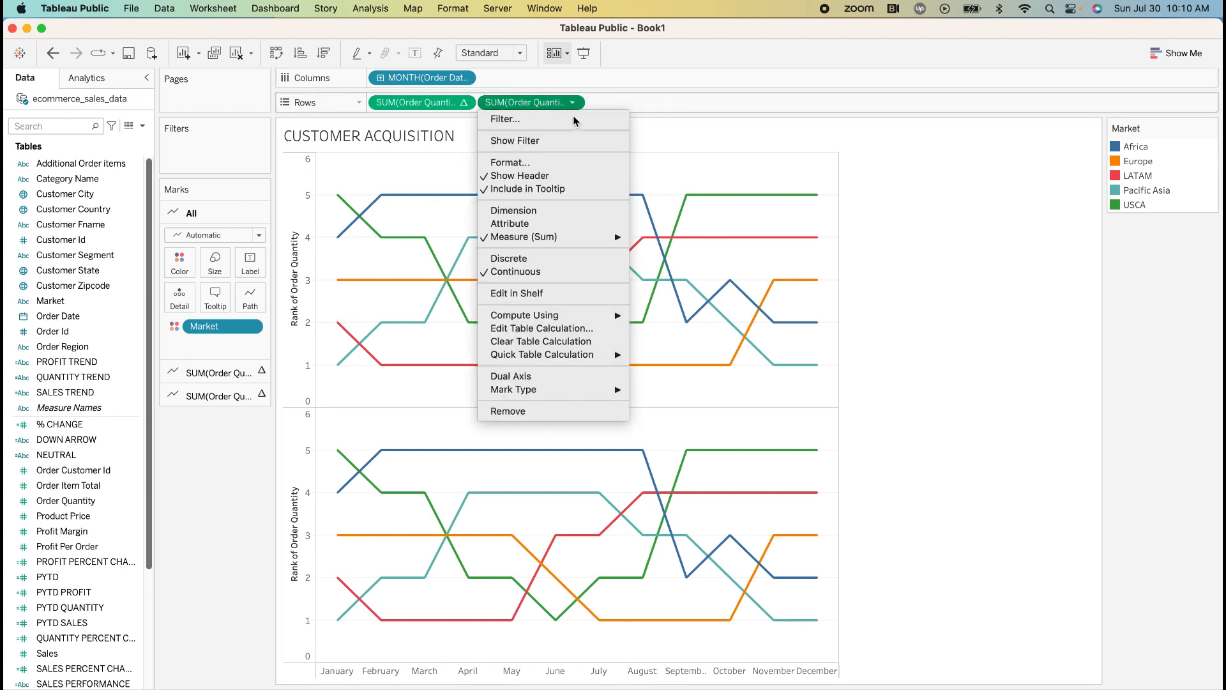
{"action": "left_click", "coordinate": [536, 376]}
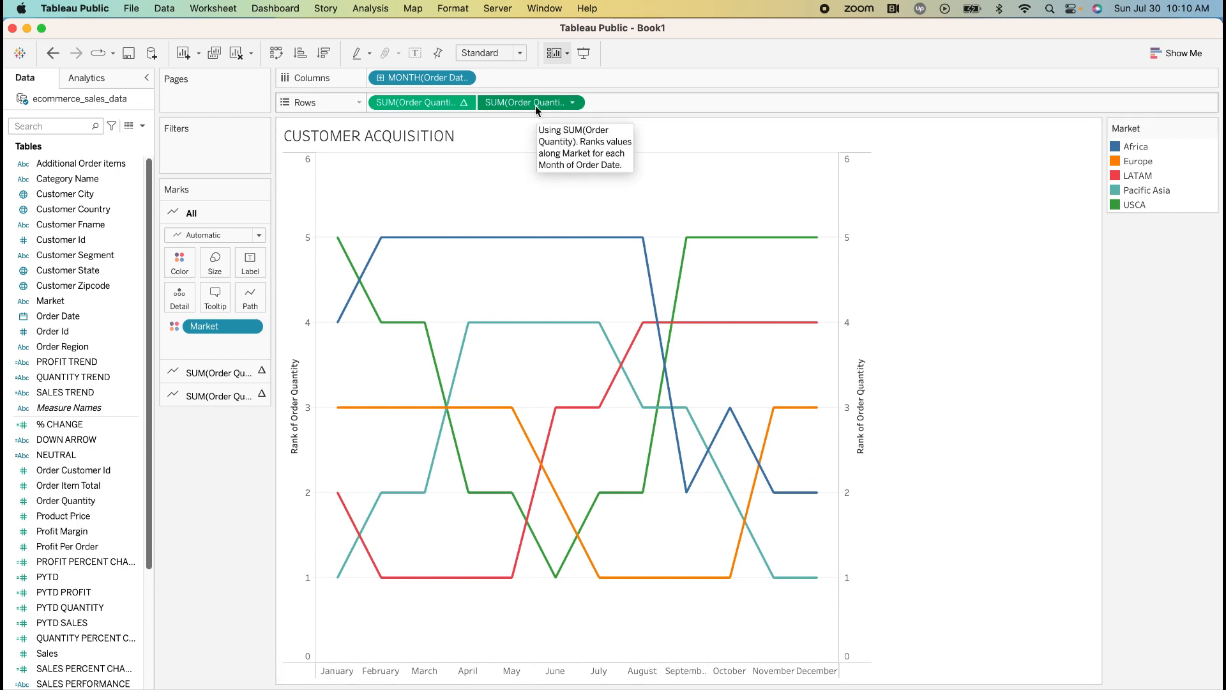
{"action": "left_click", "coordinate": [209, 395]}
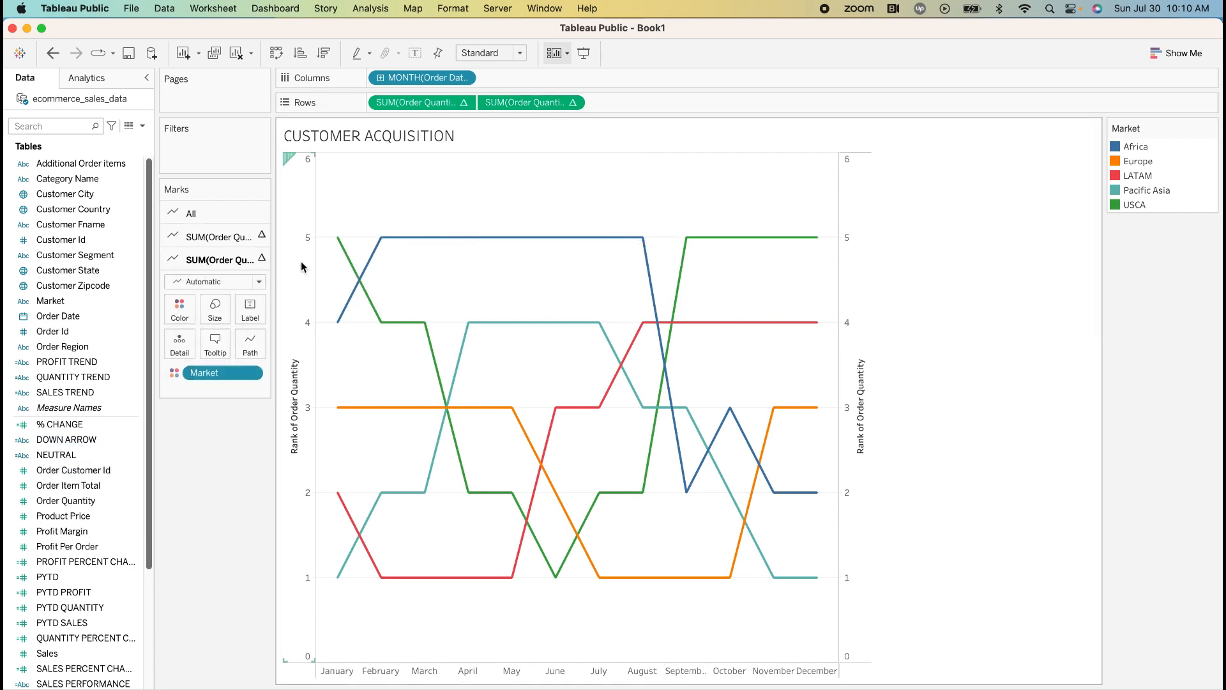
{"action": "left_click", "coordinate": [258, 281]}
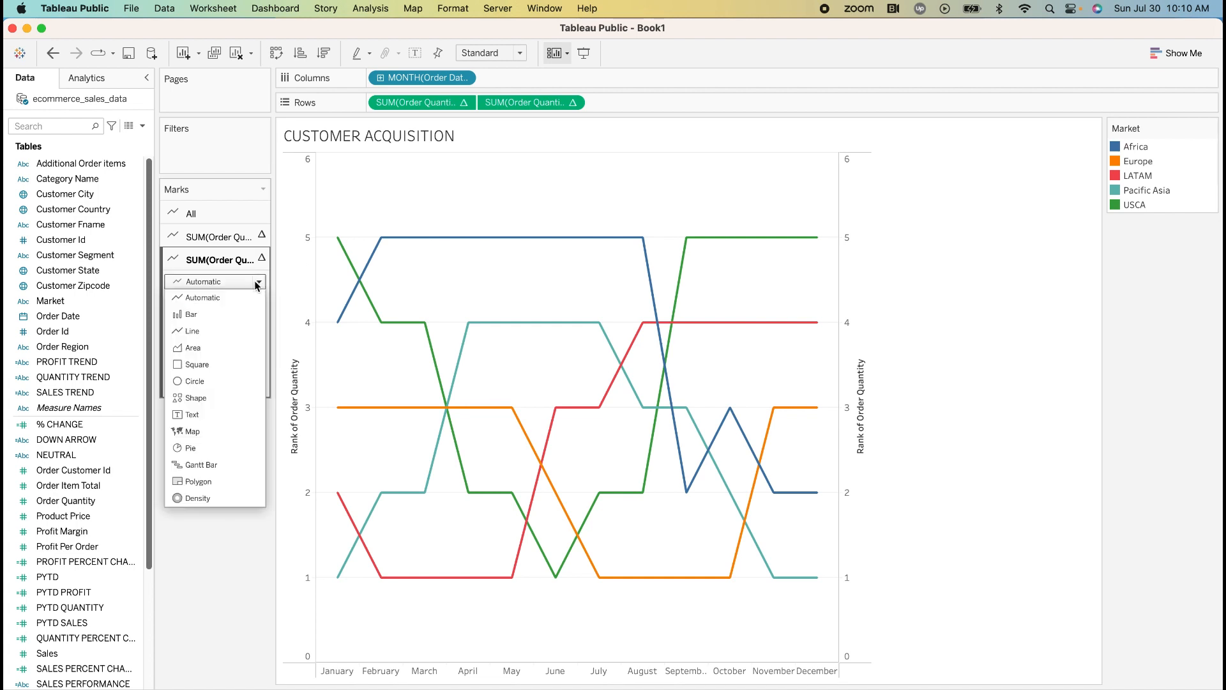
{"action": "left_click", "coordinate": [202, 381]}
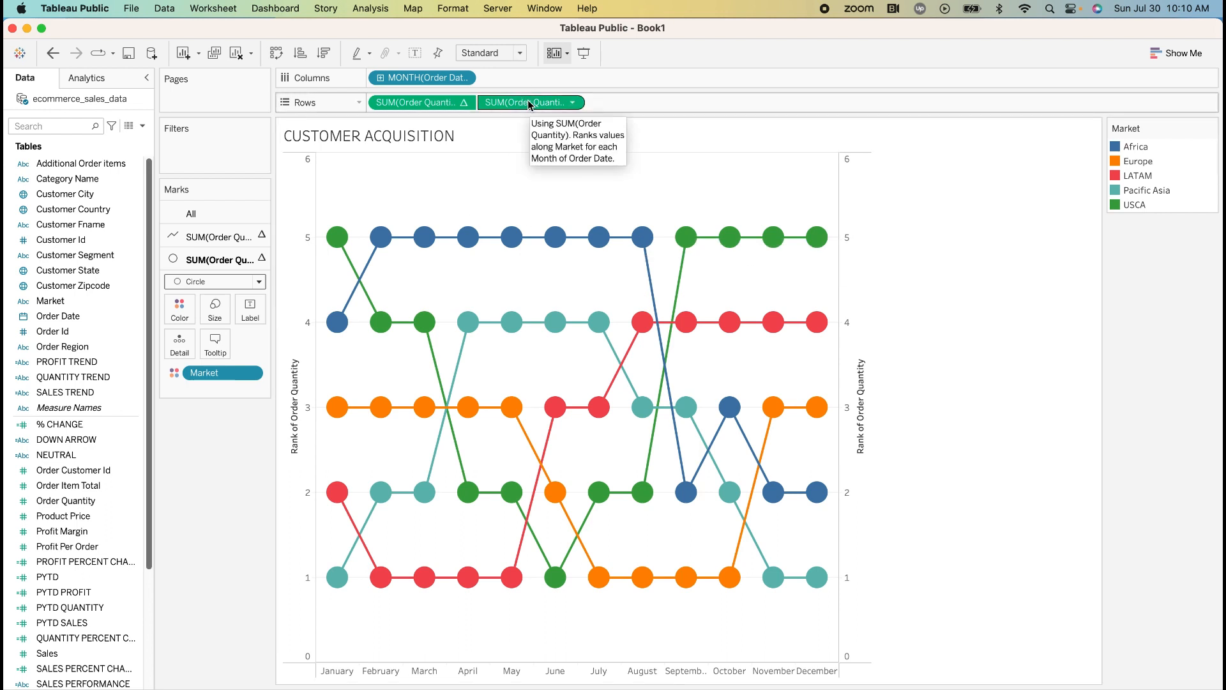
- Label the circles with the Order Quantity rank and align the labels Middle Center
{"action": "left_click_drag", "start_coordinate": [527, 100], "coordinate": [250, 311]}
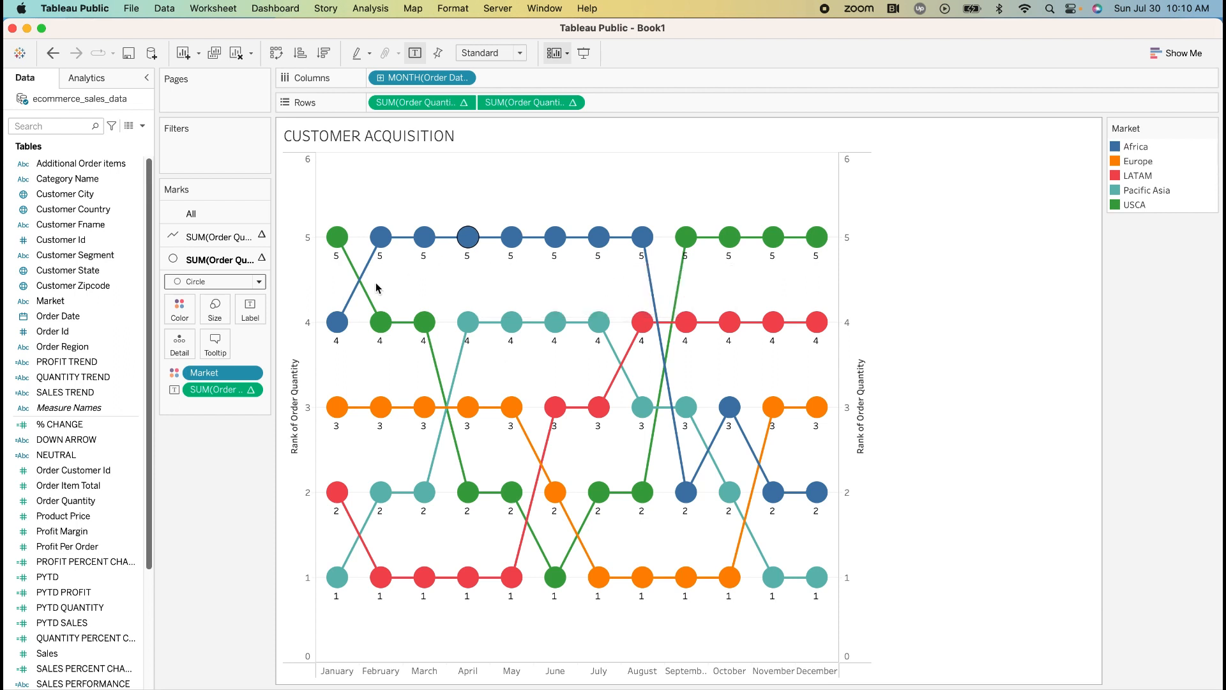
{"action": "left_click", "coordinate": [251, 313]}
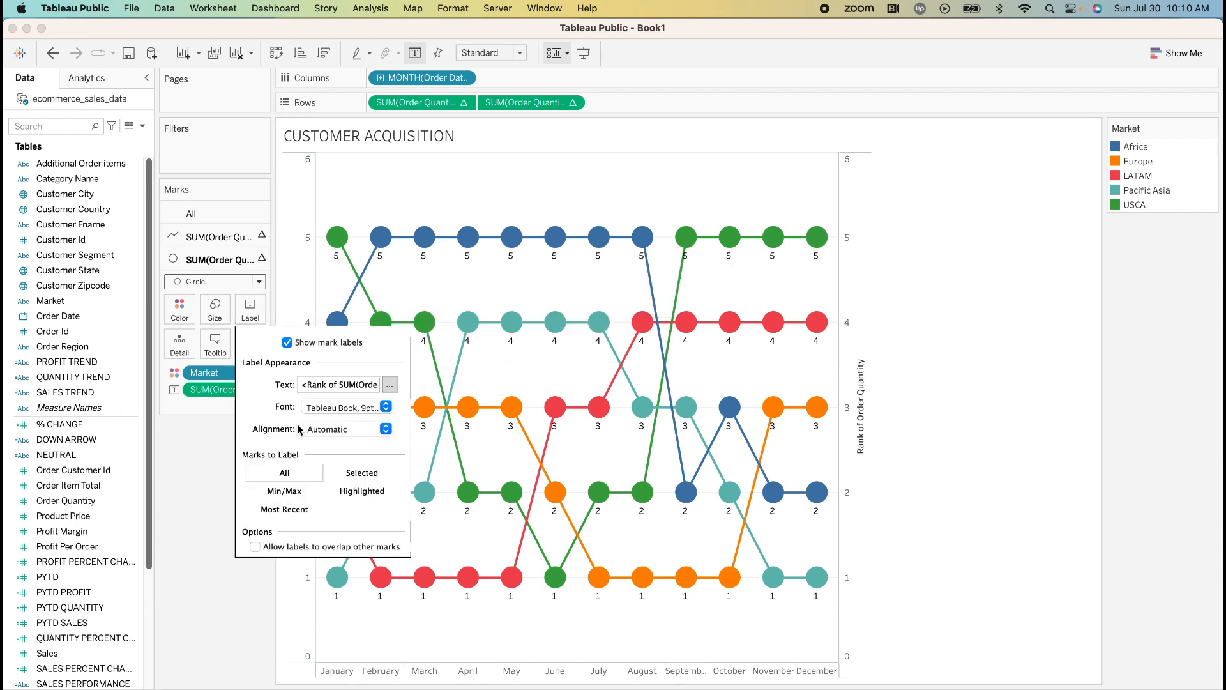
{"action": "left_click", "coordinate": [386, 429]}
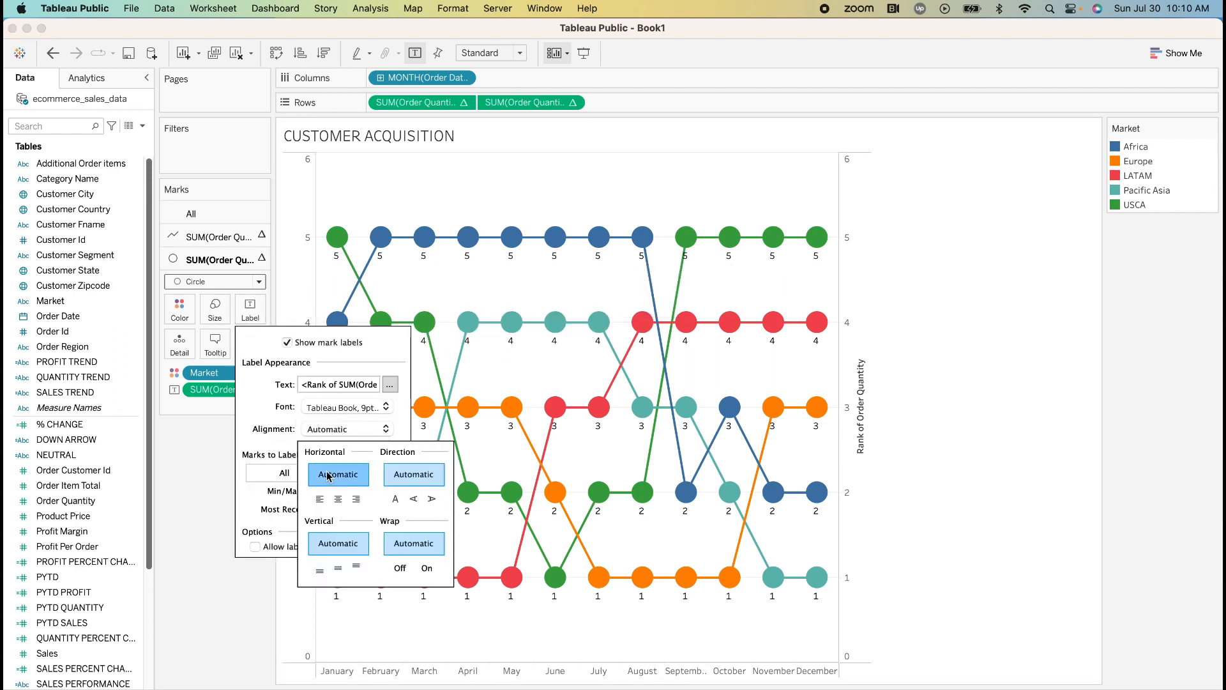
{"action": "left_click", "coordinate": [339, 567]}
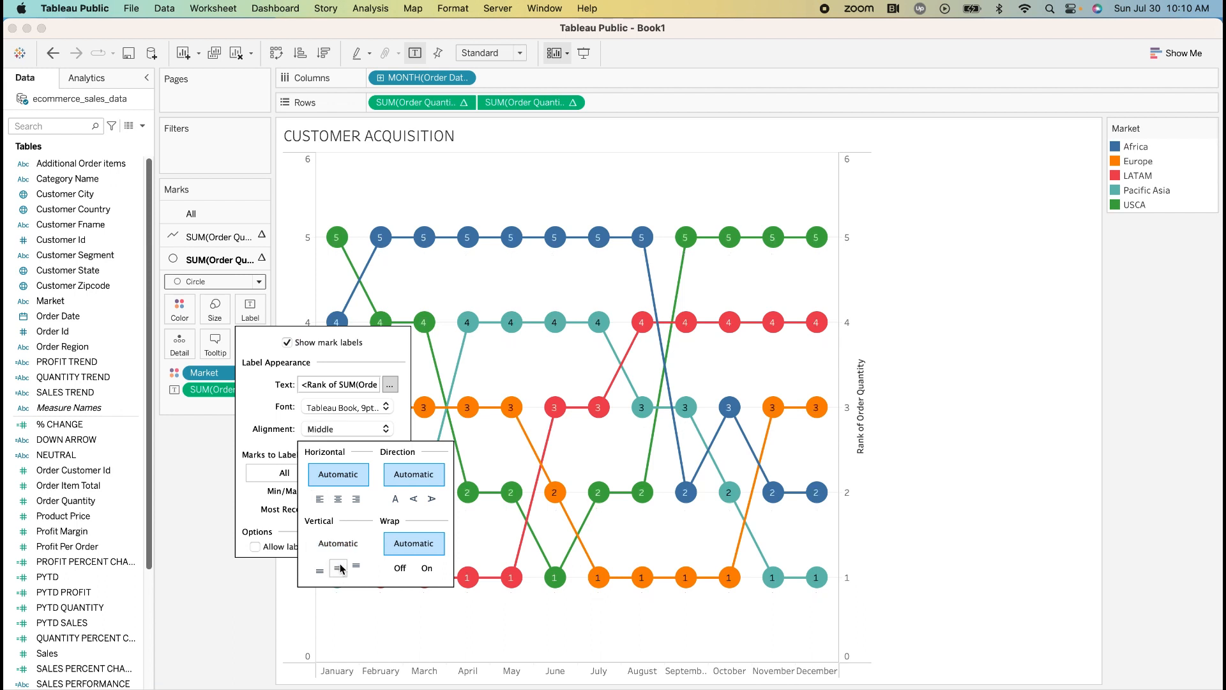
{"action": "left_click", "coordinate": [337, 500]}
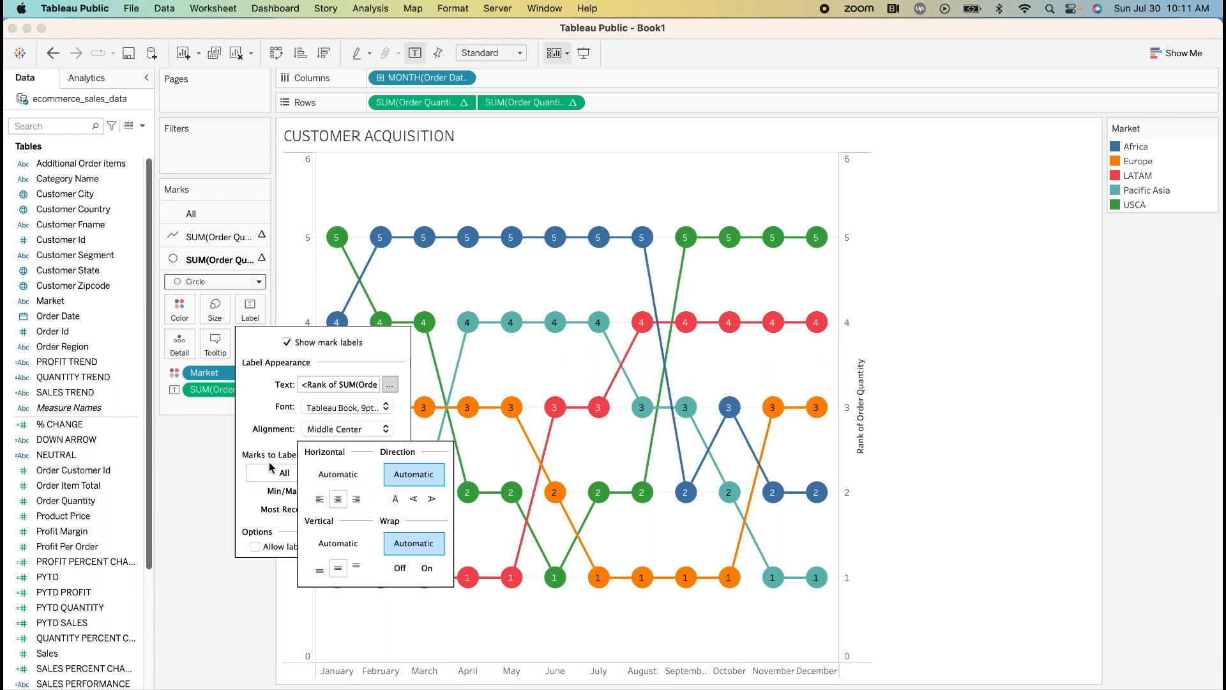
{"action": "left_click", "coordinate": [249, 439]}
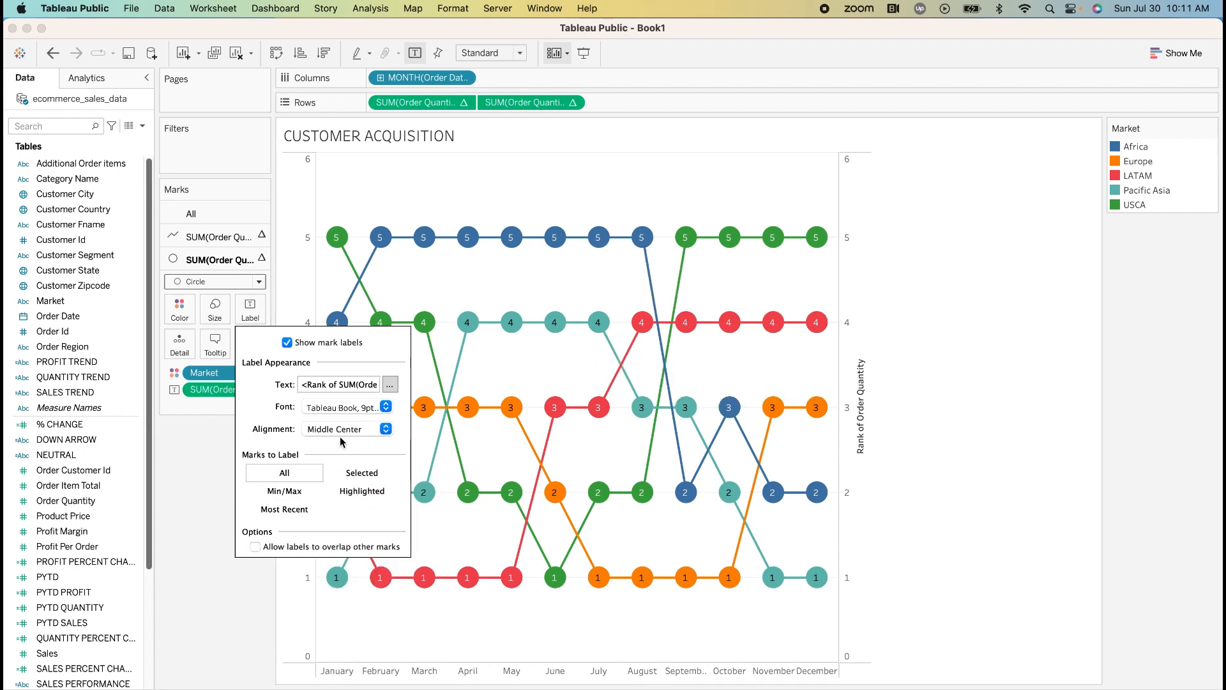
- Set the font of the circles' rank labels to Tableau Bold
{"action": "left_click", "coordinate": [386, 407]}
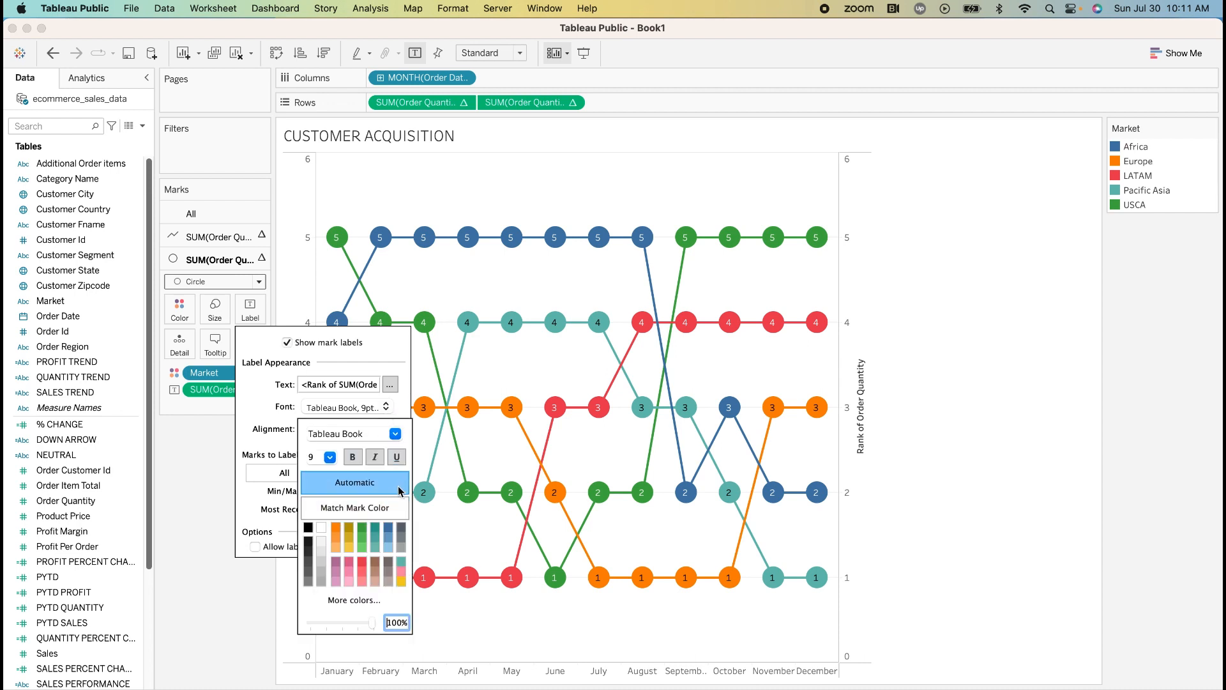
{"action": "left_click", "coordinate": [396, 435]}
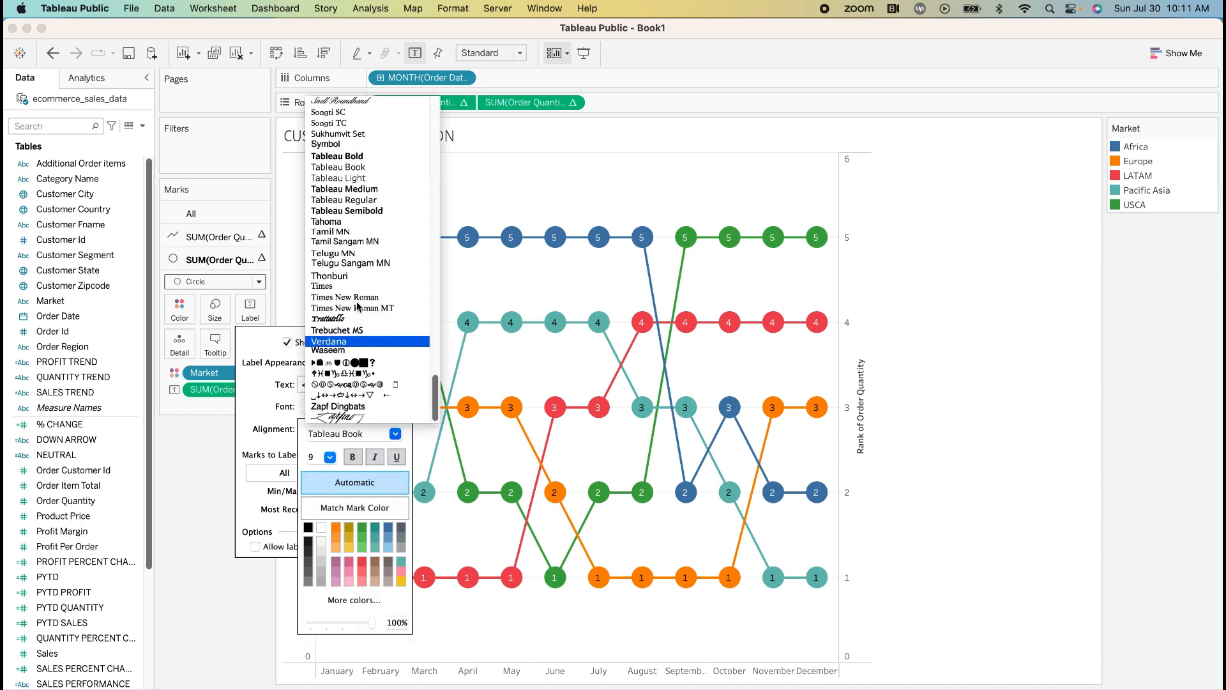
{"action": "left_click", "coordinate": [361, 158]}
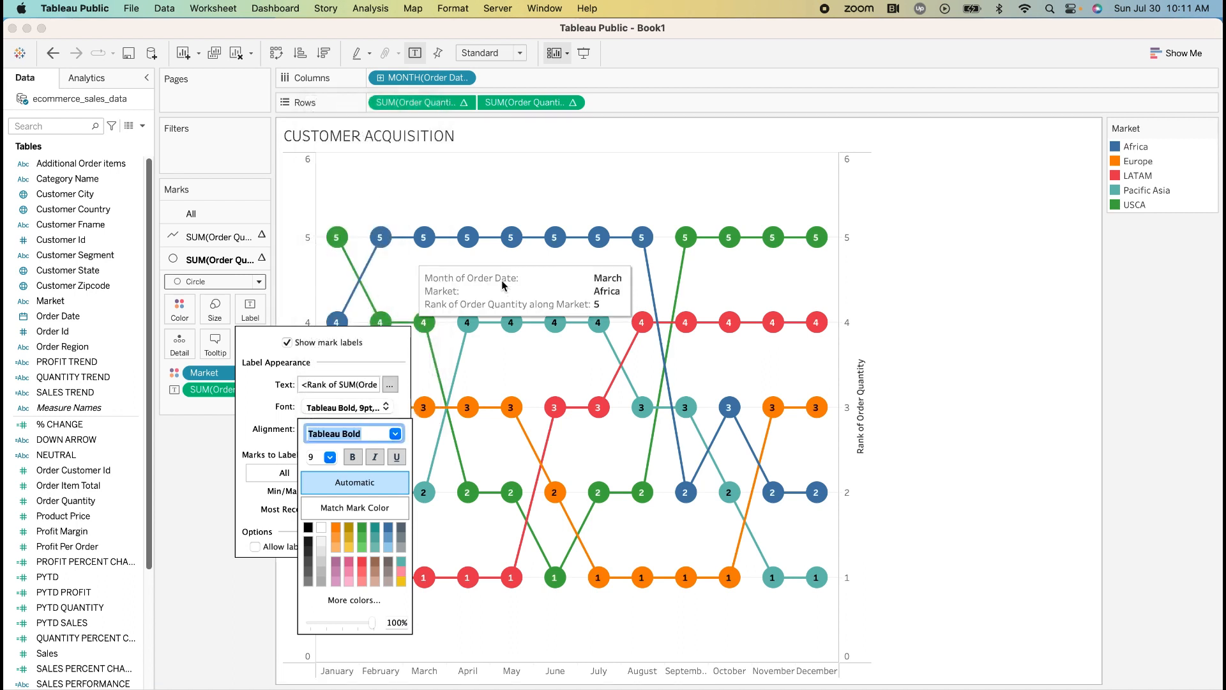
{"action": "left_click", "coordinate": [303, 305]}
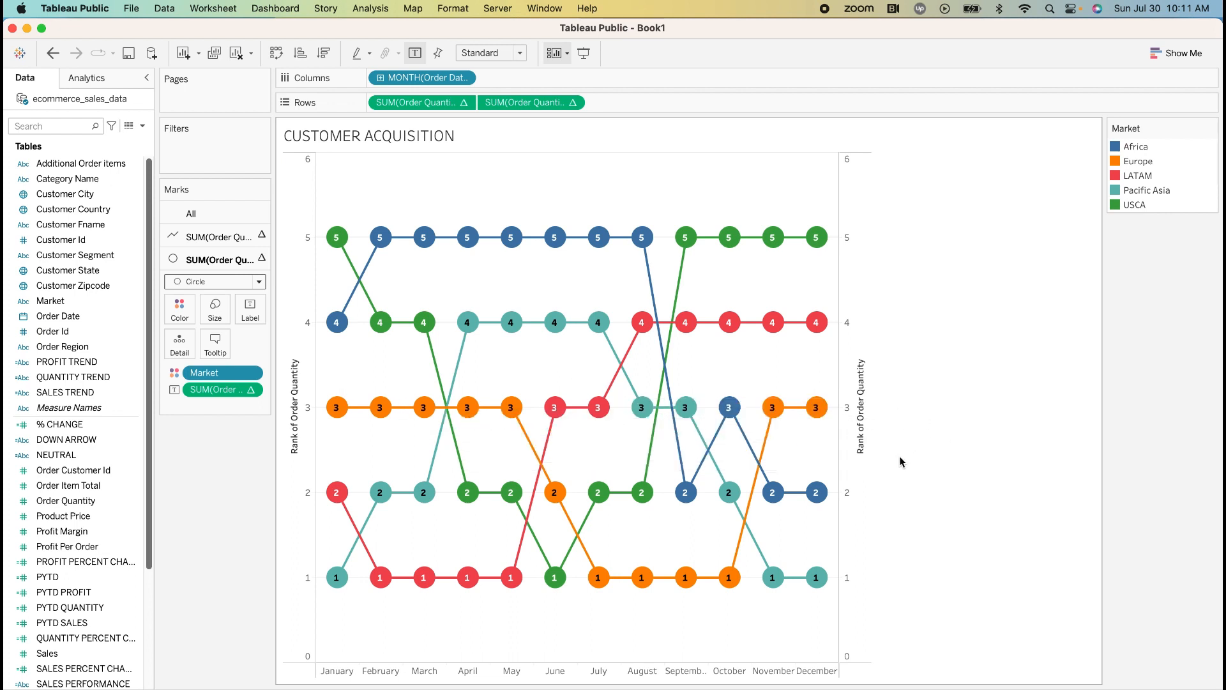
- Synchronize the secondary Rank of Order Quantity axis with the primary one
{"action": "mouse_move", "coordinate": [695, 495]}
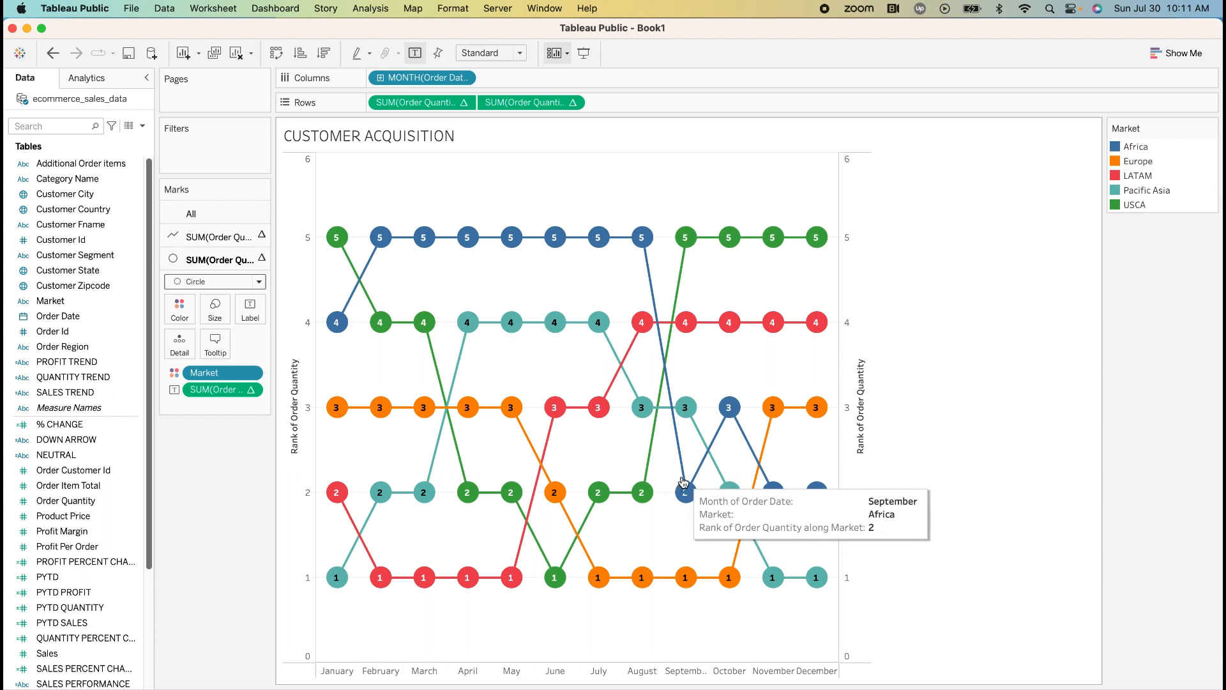
{"action": "left_click", "coordinate": [856, 233]}
{"action": "right_click", "coordinate": [846, 244]}
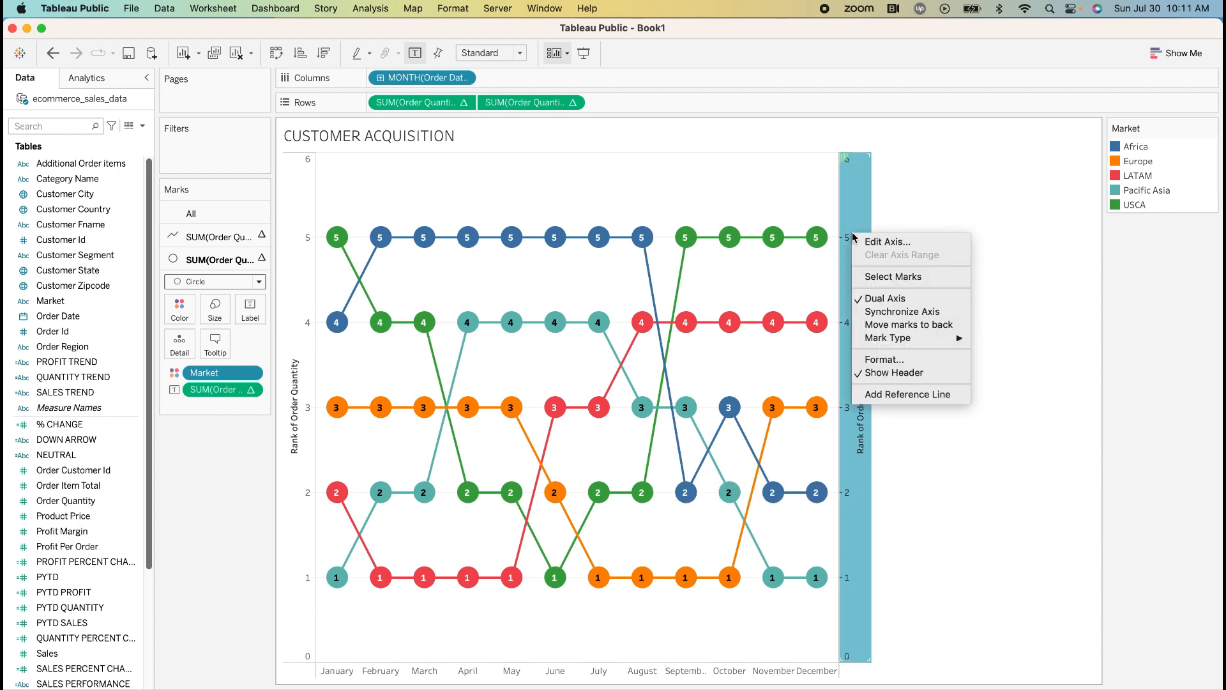
{"action": "left_click", "coordinate": [902, 322]}
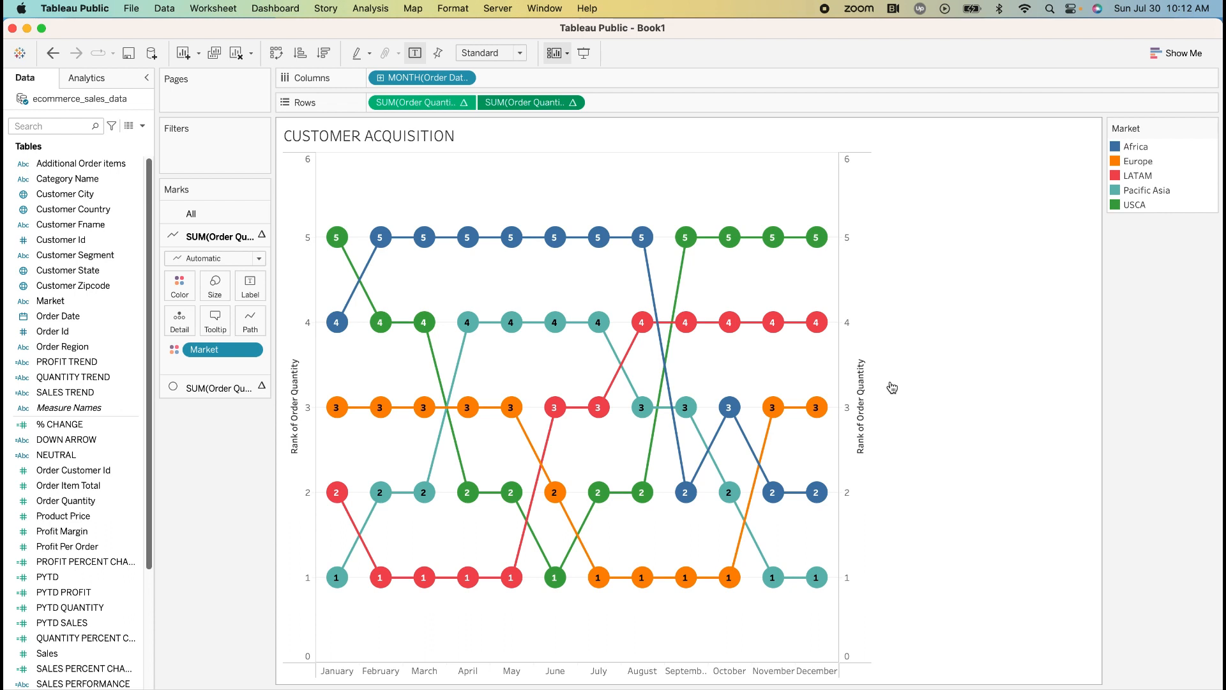
{"action": "mouse_move", "coordinate": [470, 260]}
{"action": "left_click", "coordinate": [308, 187]}
{"action": "right_click", "coordinate": [307, 184]}
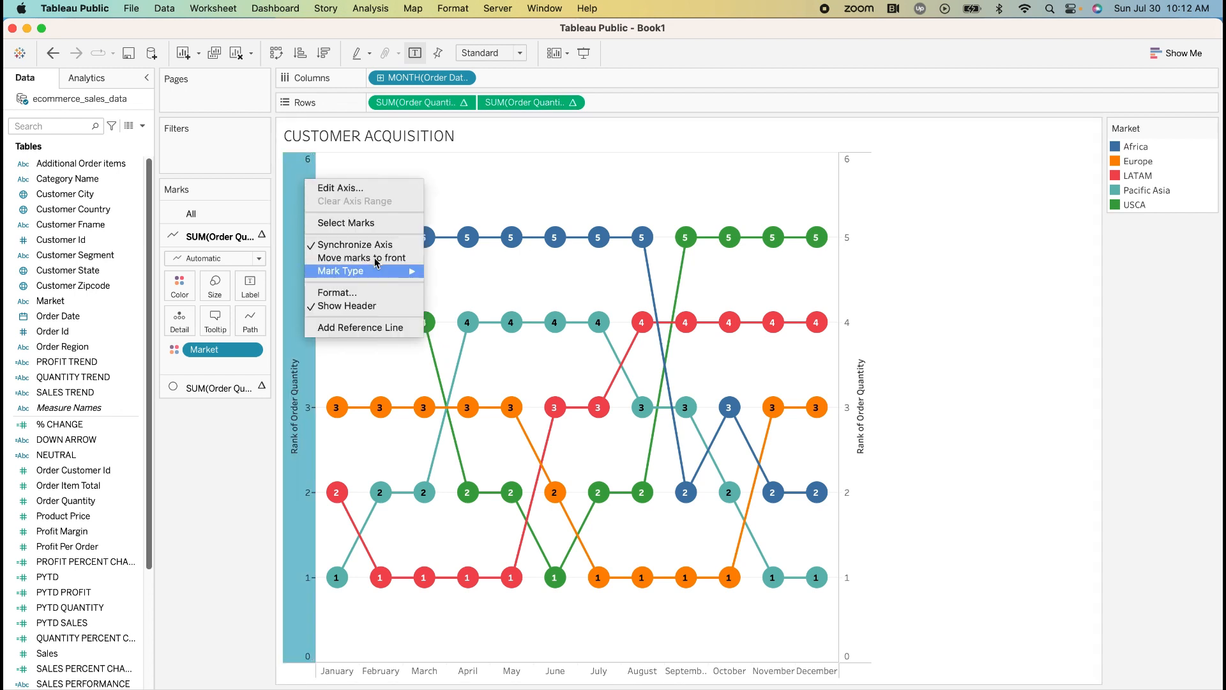
{"action": "left_click", "coordinate": [490, 303]}
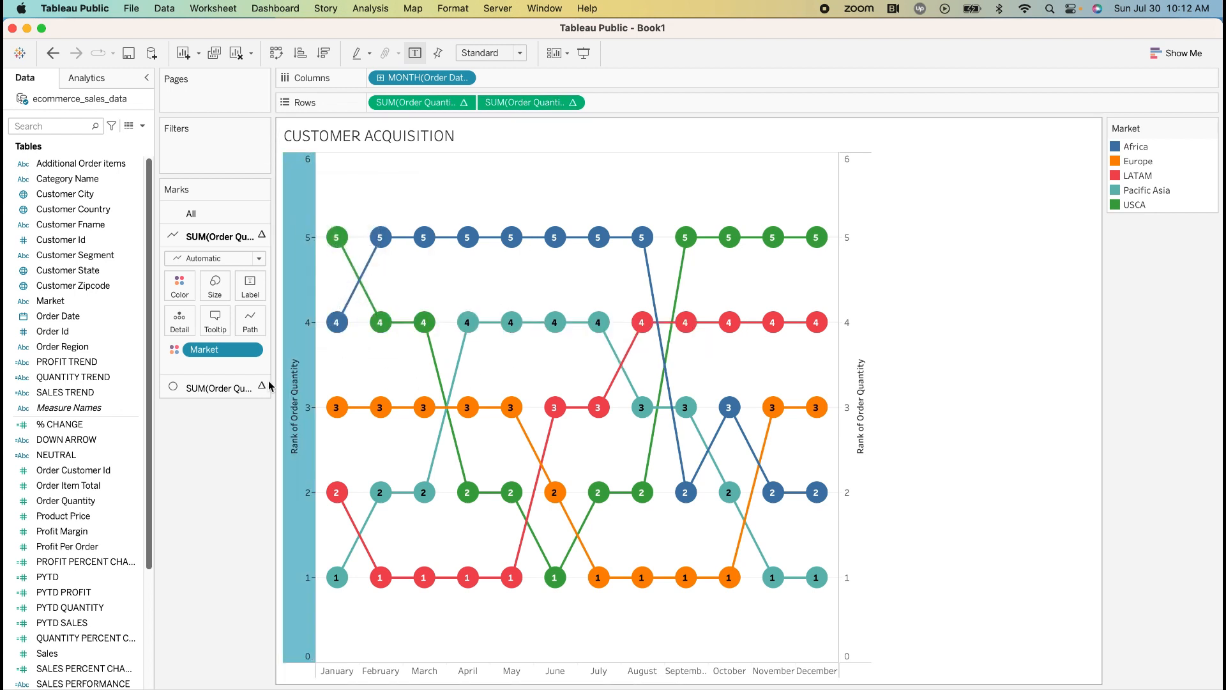
- Reverse the scale of the primary Rank of Order Quantity axis
{"action": "double_click", "coordinate": [303, 223]}
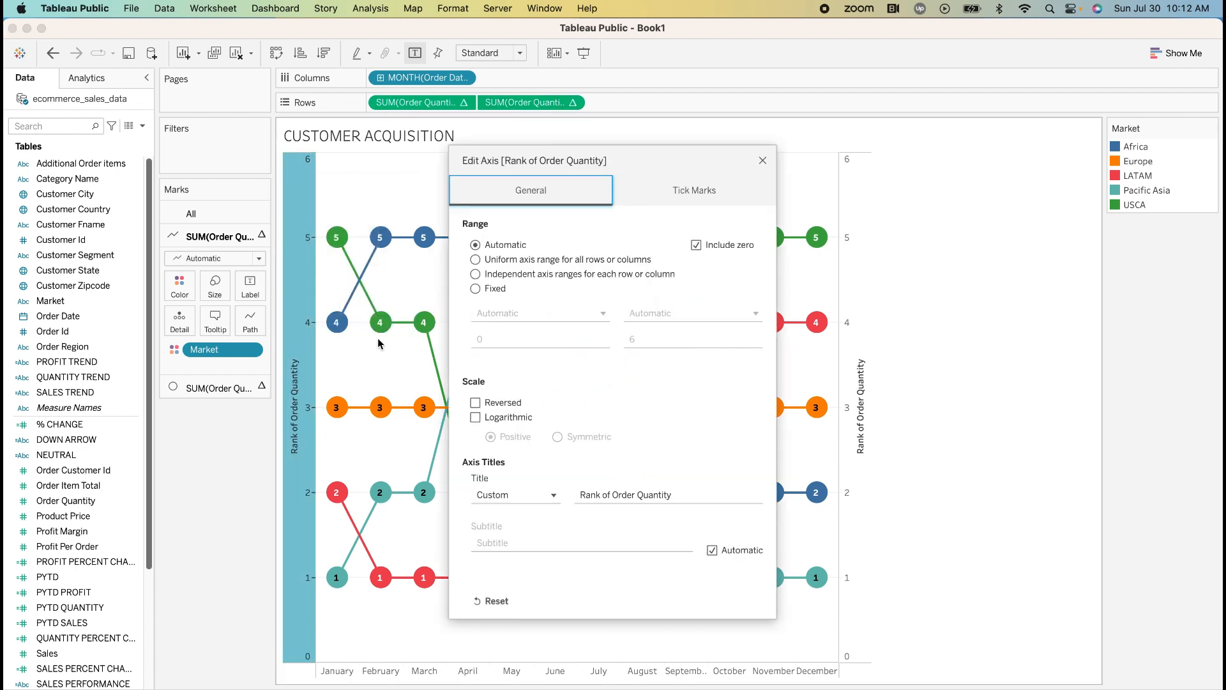
{"action": "left_click", "coordinate": [474, 402]}
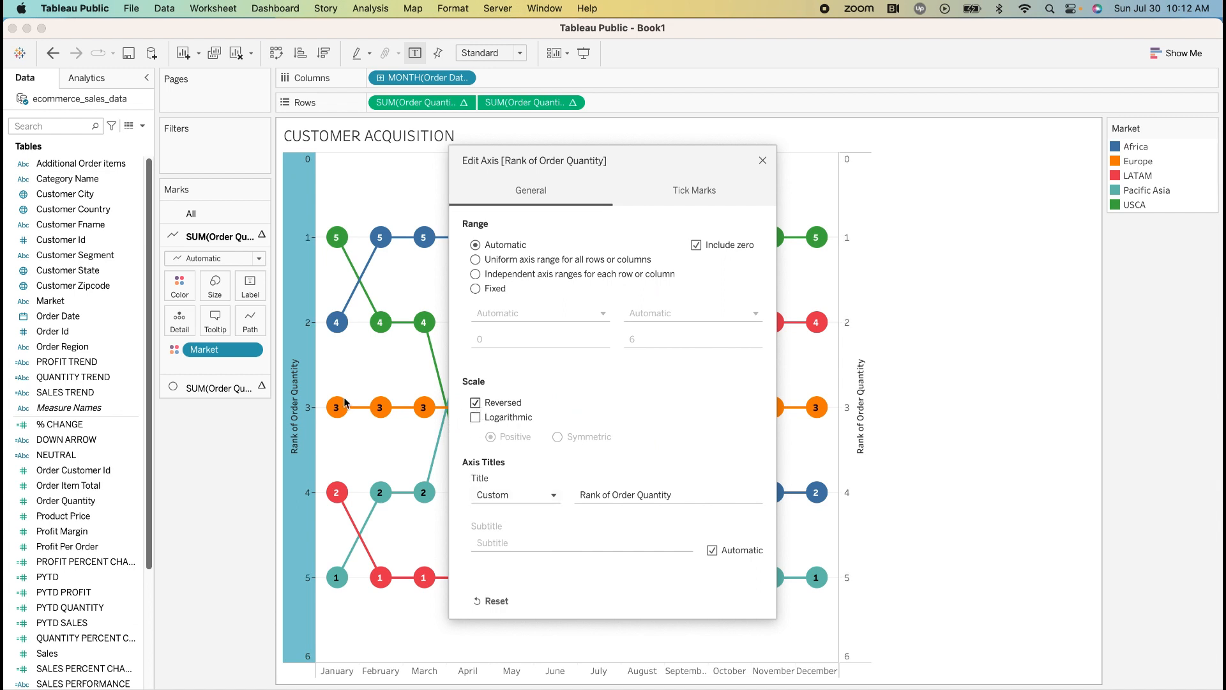
{"action": "left_click", "coordinate": [762, 161]}
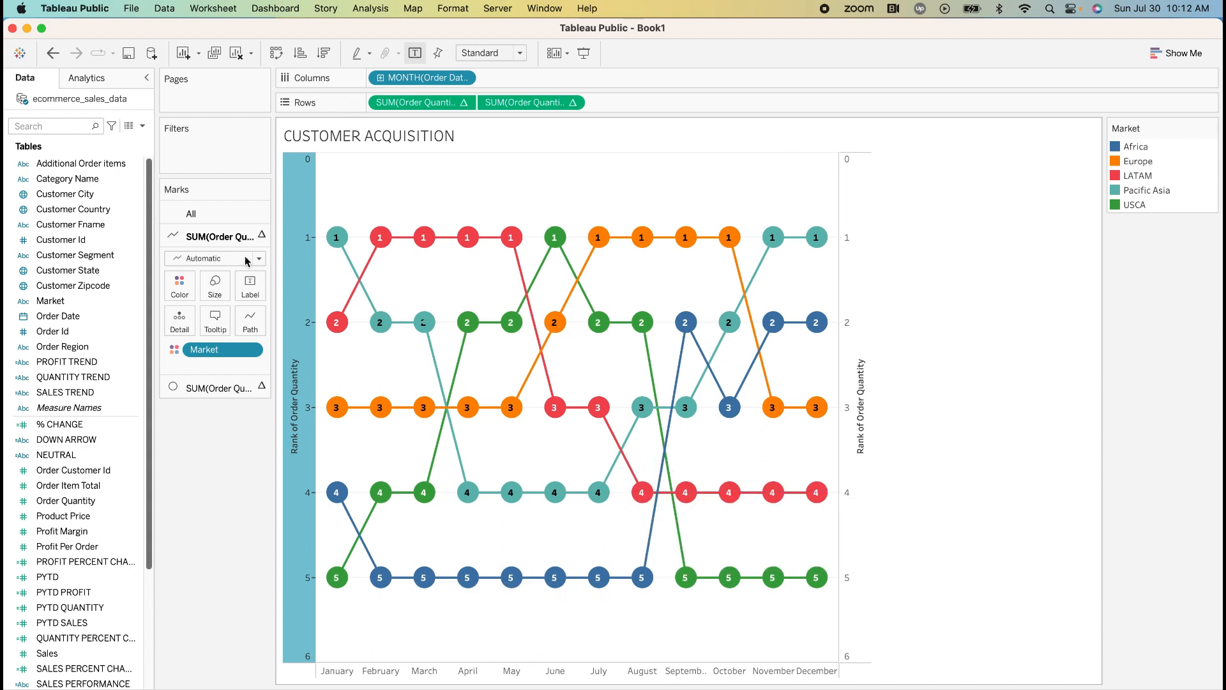
- Hide the rank axis headers and fit the chart to Entire View
{"action": "right_click", "coordinate": [301, 195]}
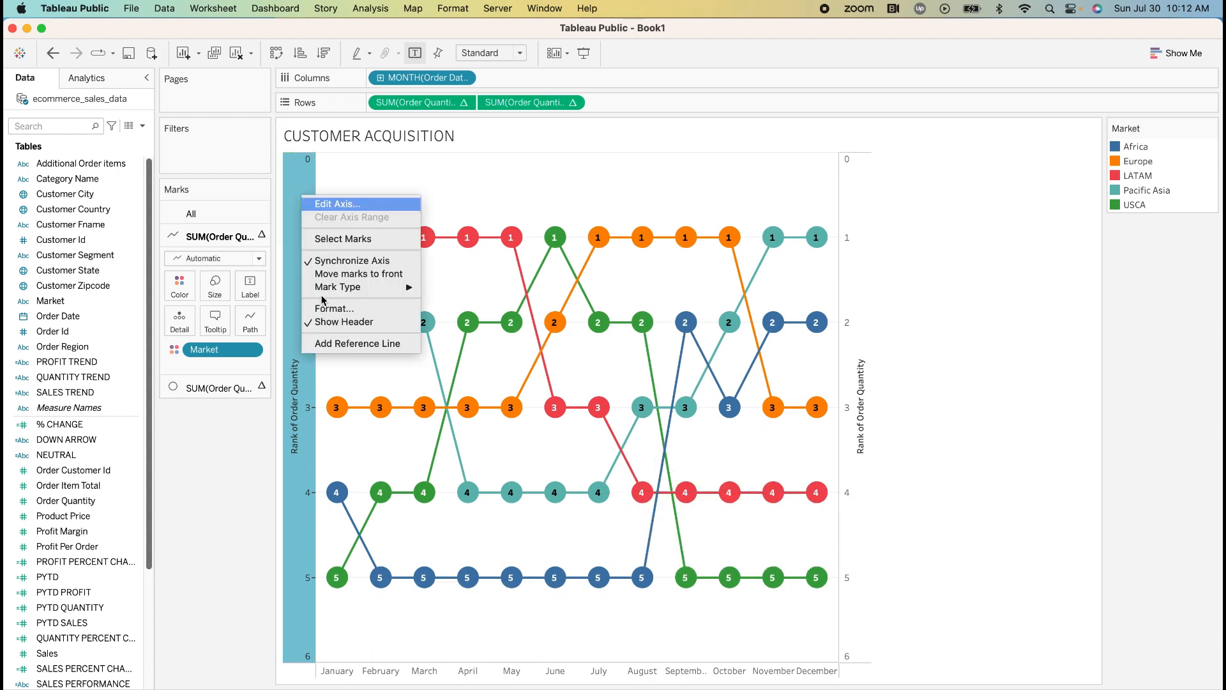
{"action": "left_click", "coordinate": [344, 321]}
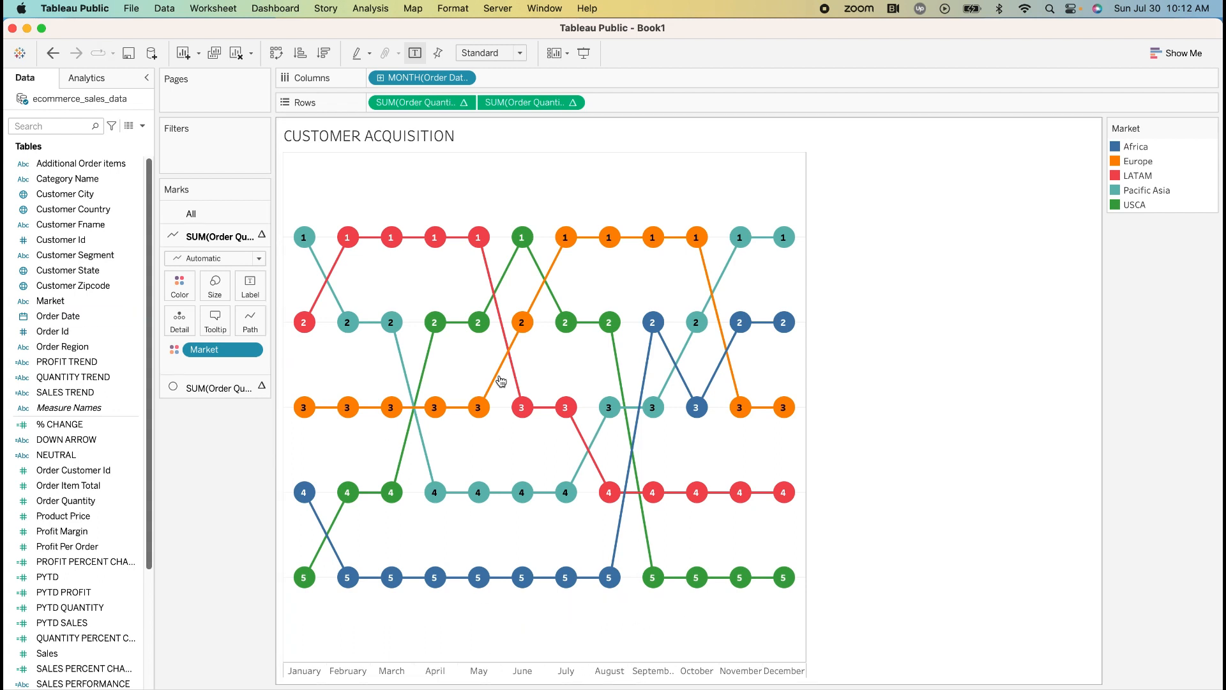
{"action": "left_click", "coordinate": [508, 53]}
{"action": "key", "text": "Return"}
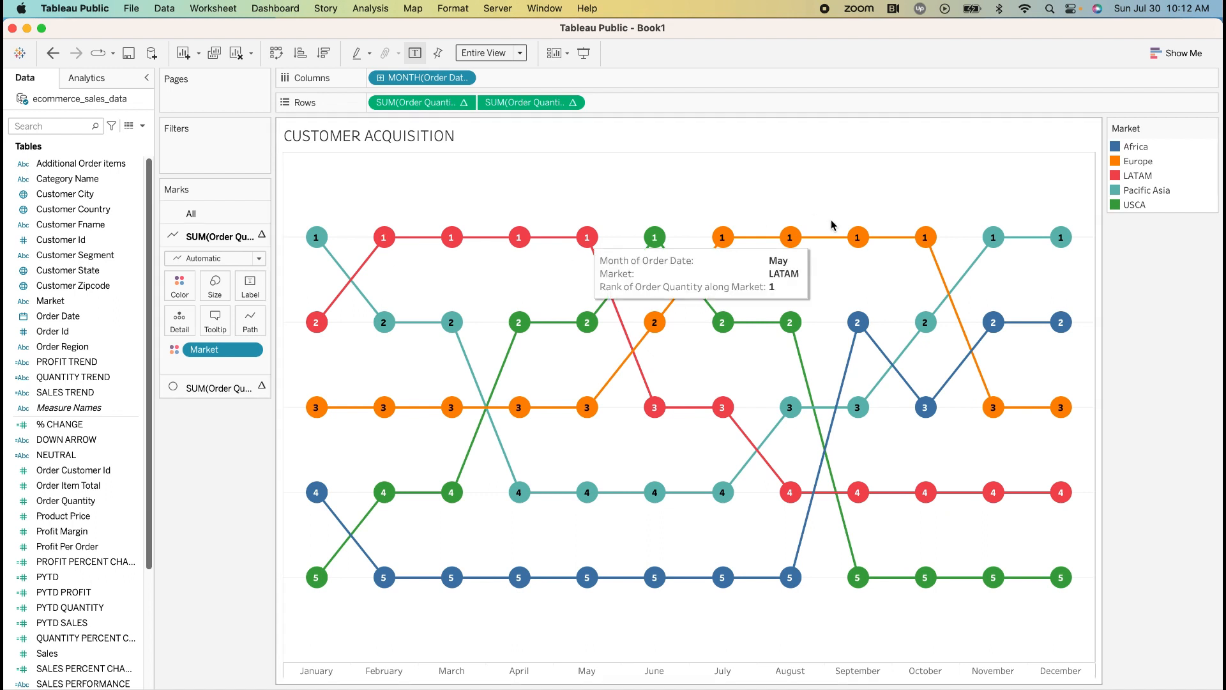
- Set the sheet's default cell border to None in the worksheet formatting
{"action": "mouse_move", "coordinate": [305, 221]}
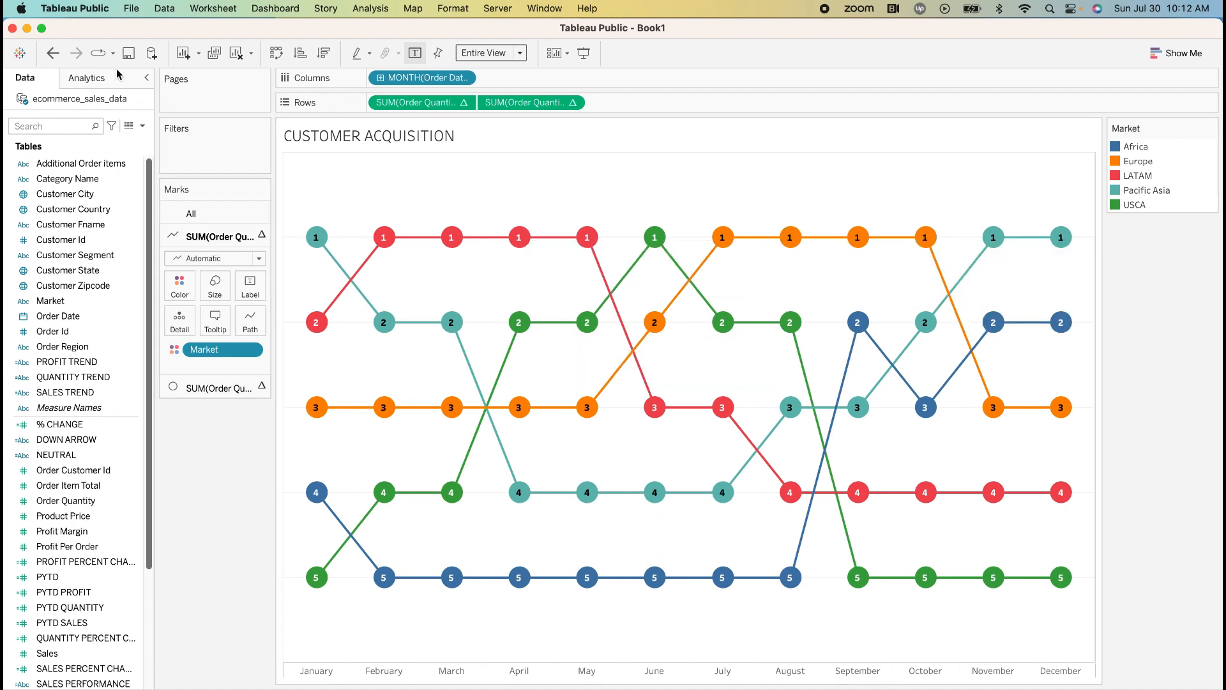
{"action": "right_click", "coordinate": [401, 186]}
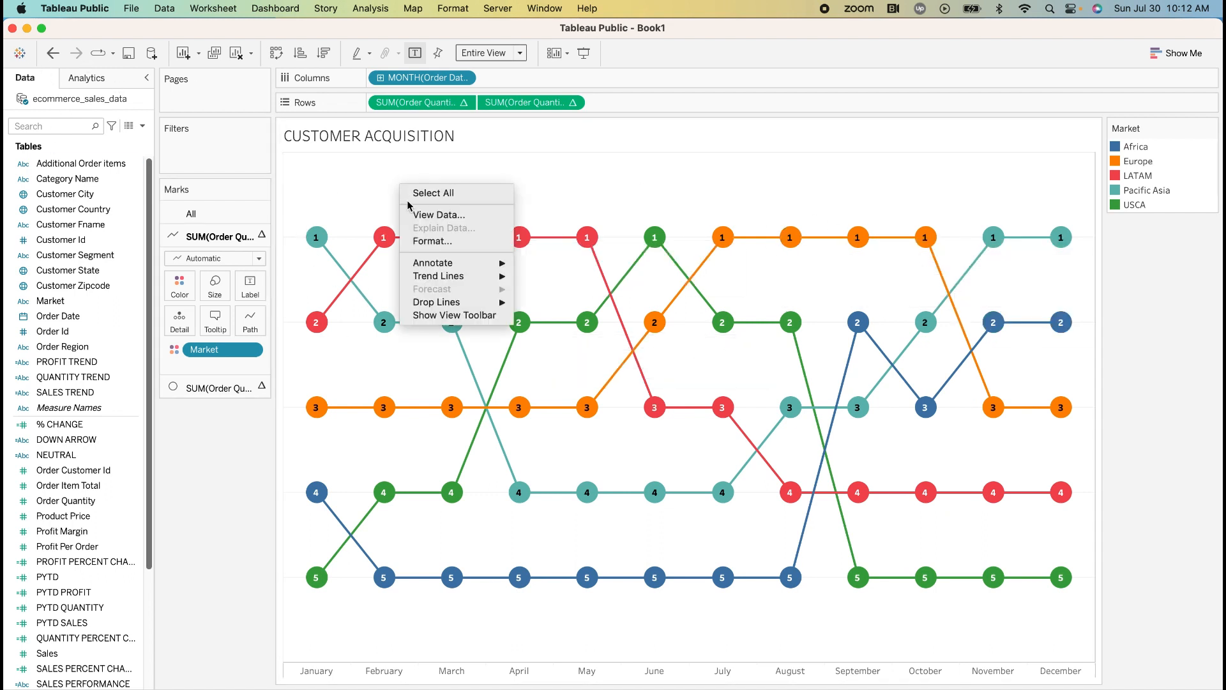
{"action": "left_click", "coordinate": [433, 241]}
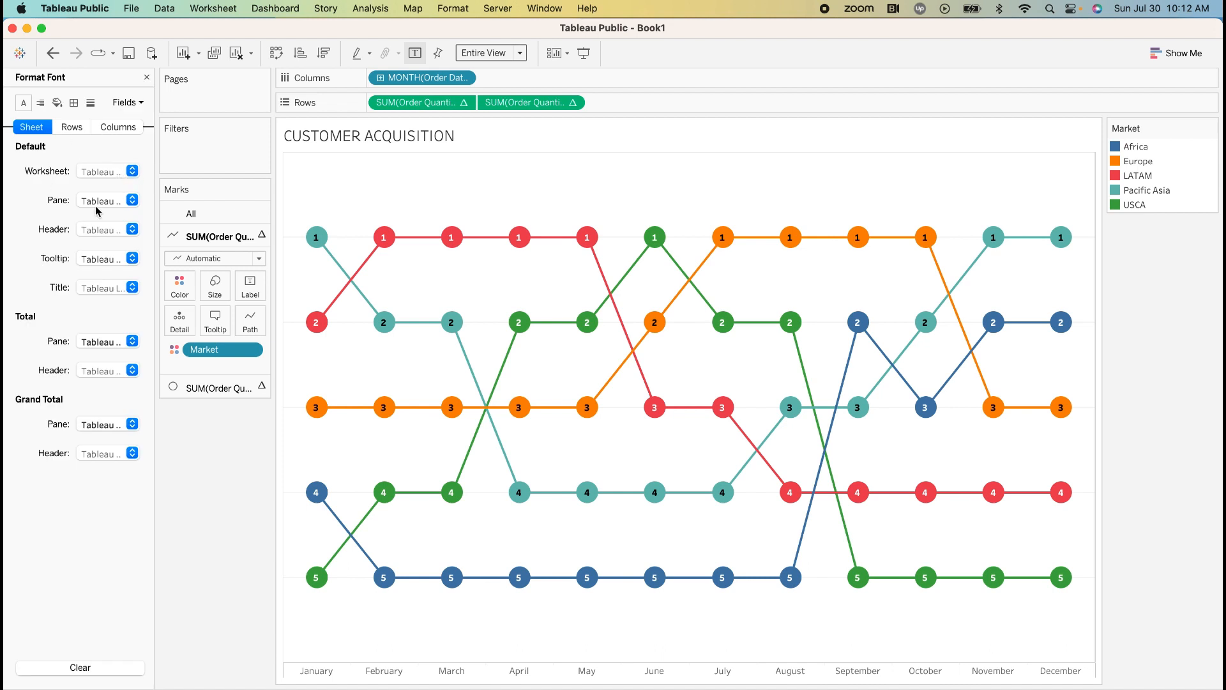
{"action": "left_click", "coordinate": [74, 102]}
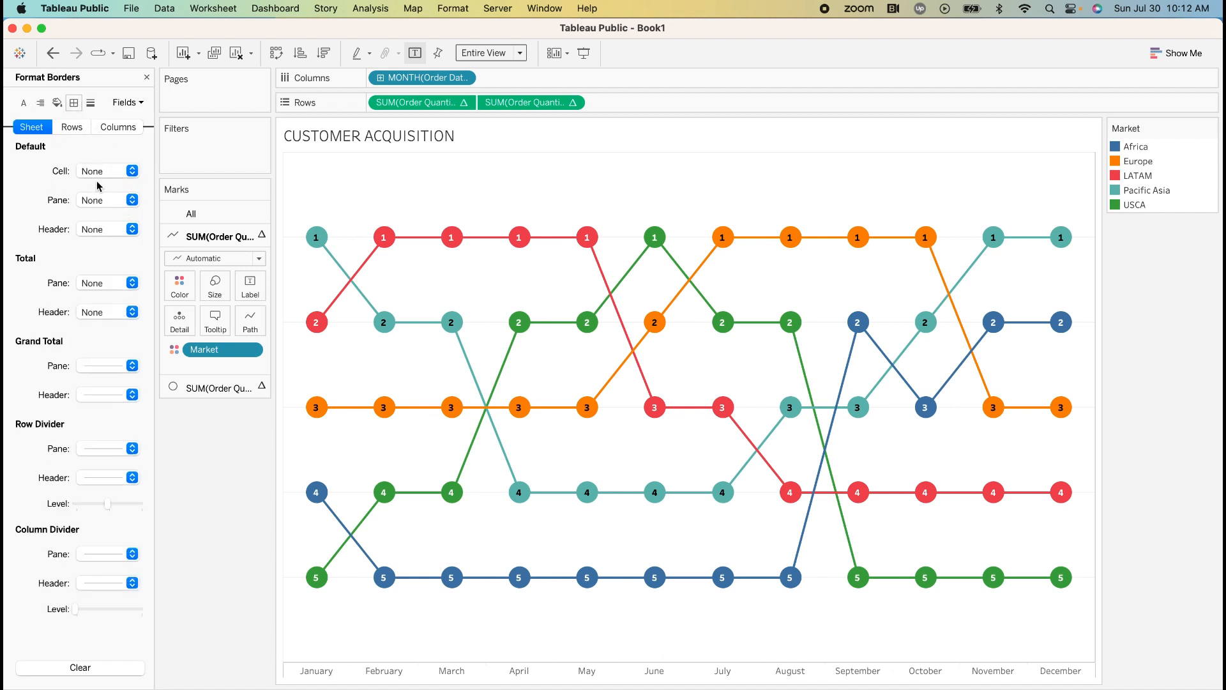
{"action": "left_click", "coordinate": [134, 177]}
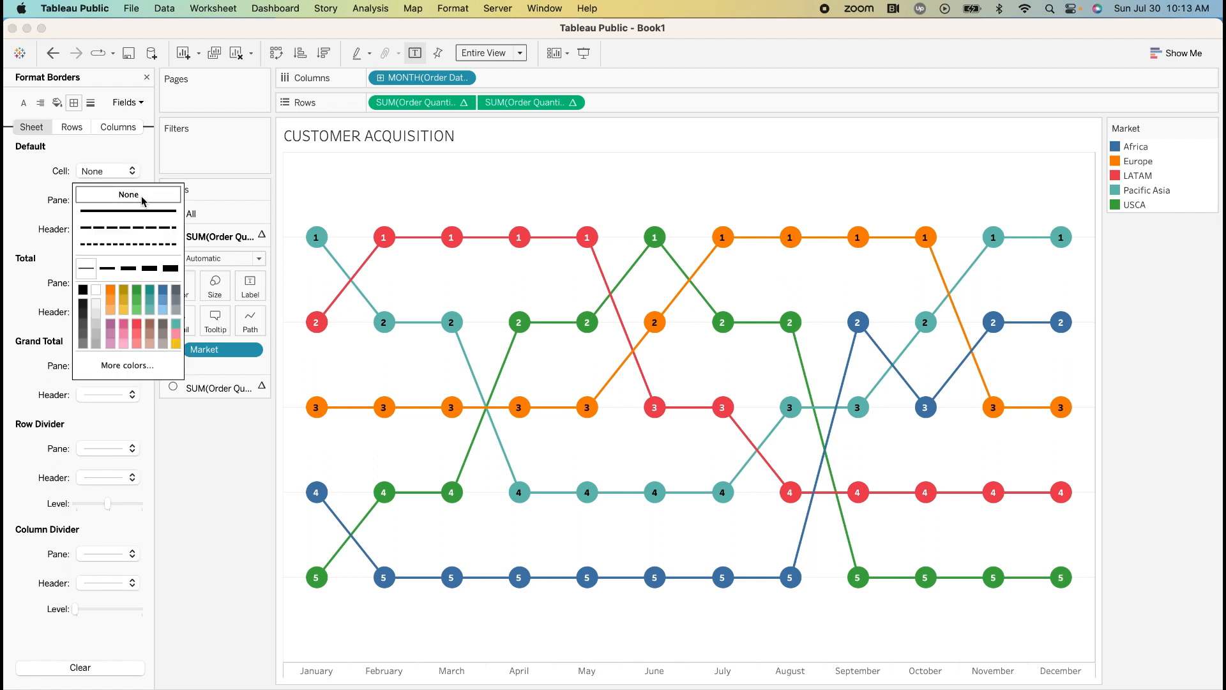
{"action": "left_click", "coordinate": [145, 162]}
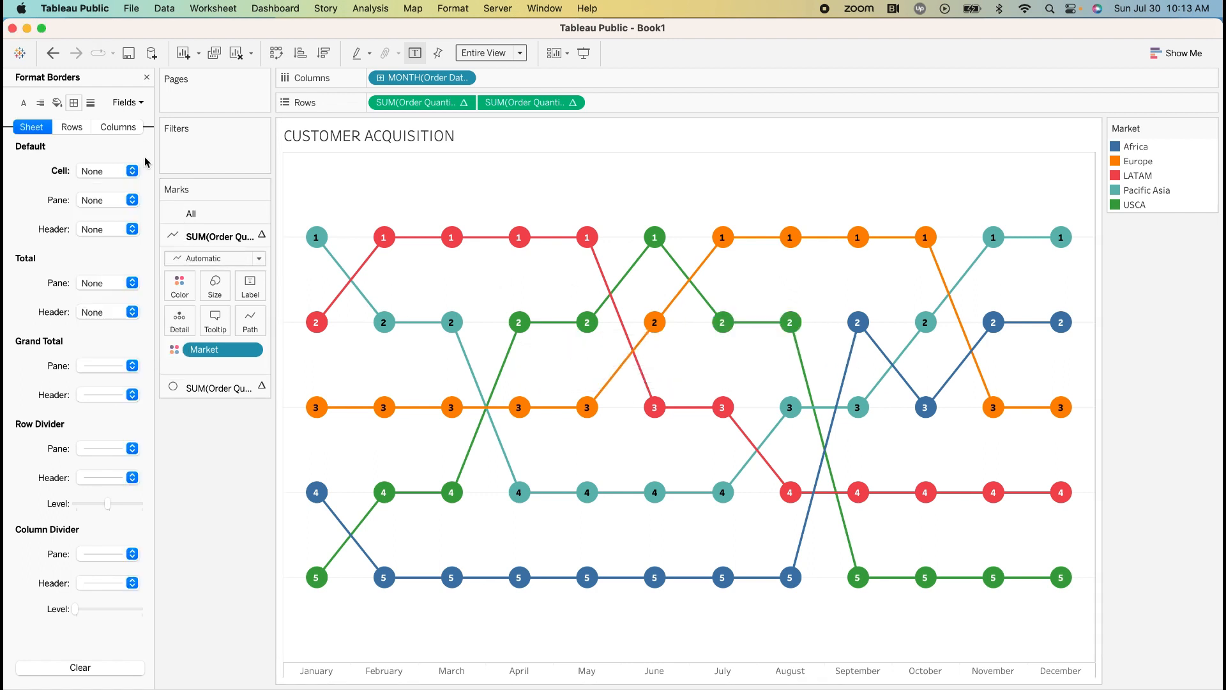
- Set the sheet's zero lines and trend lines to None in the line formatting
{"action": "left_click", "coordinate": [90, 105]}
{"action": "left_click", "coordinate": [127, 203]}
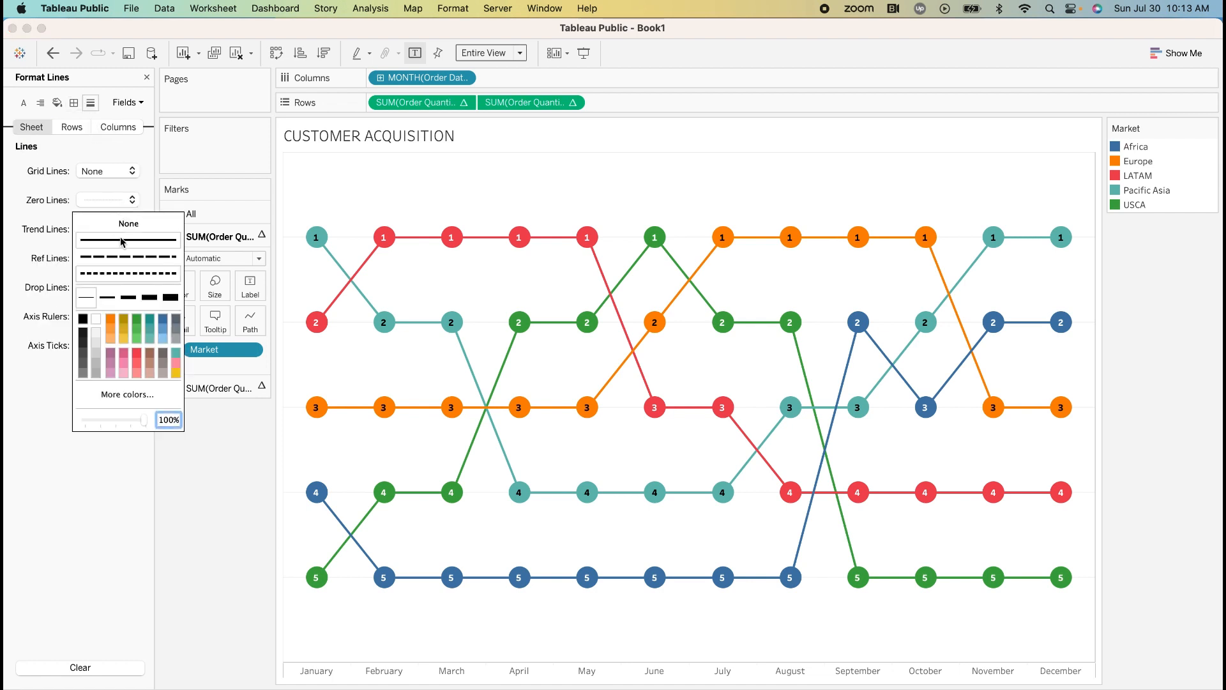
{"action": "left_click", "coordinate": [45, 237]}
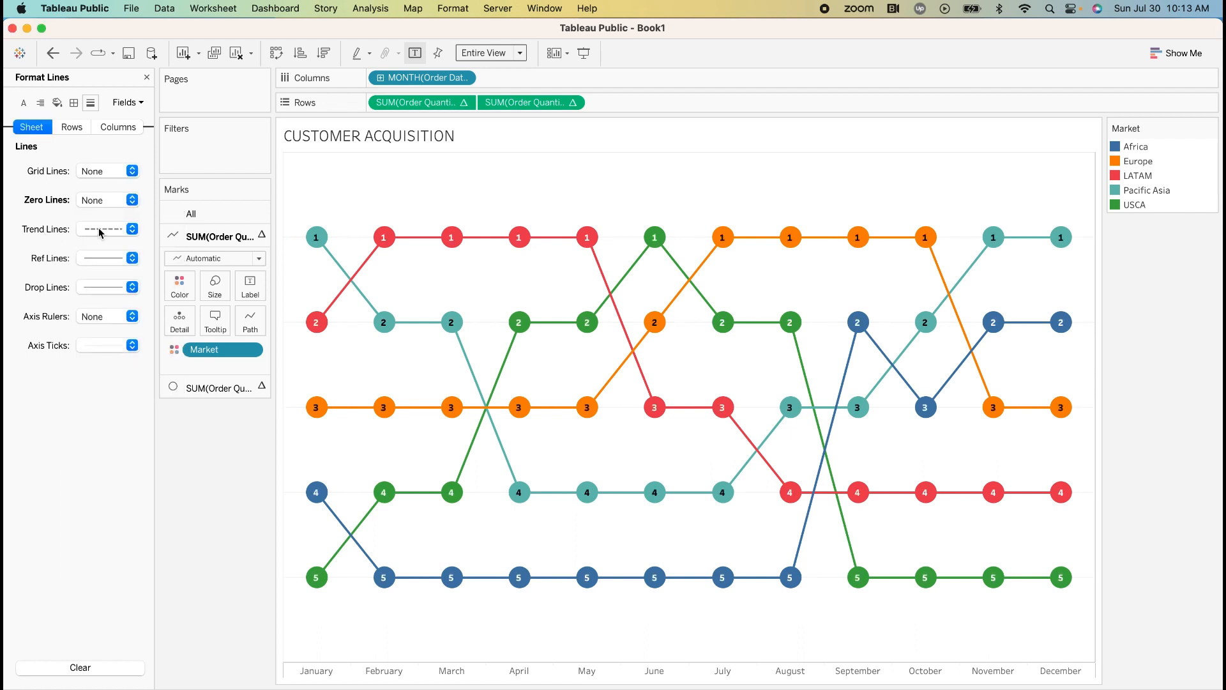
{"action": "left_click", "coordinate": [114, 231]}
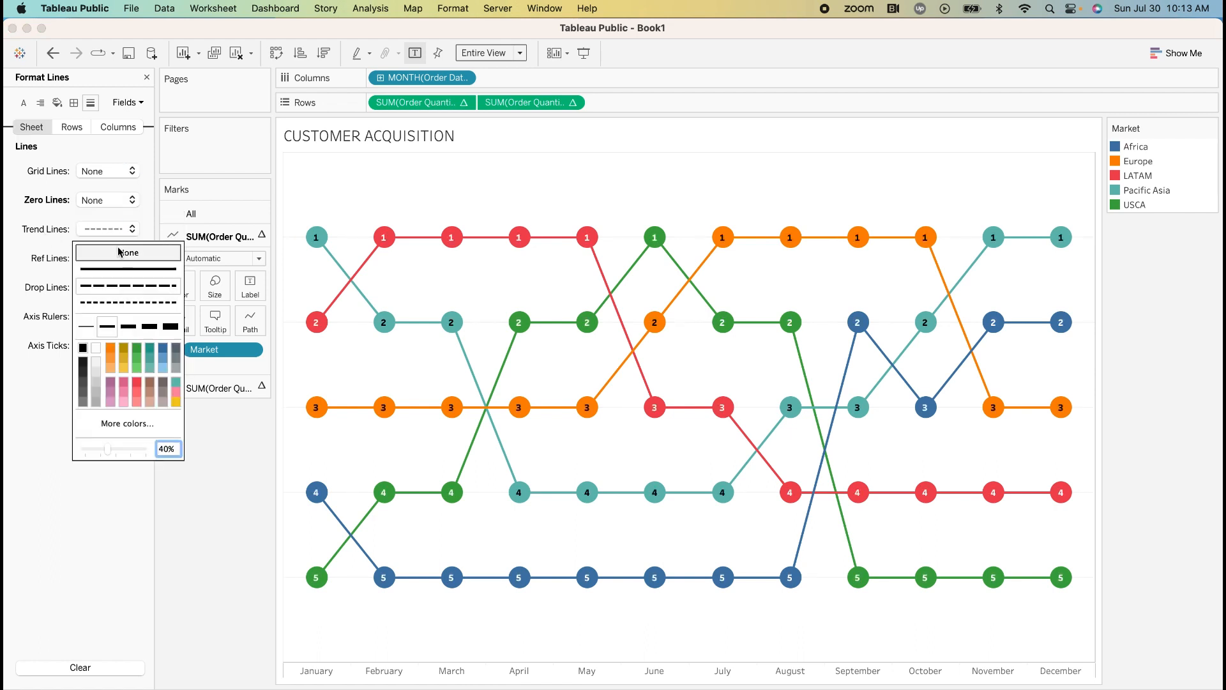
{"action": "left_click", "coordinate": [62, 255]}
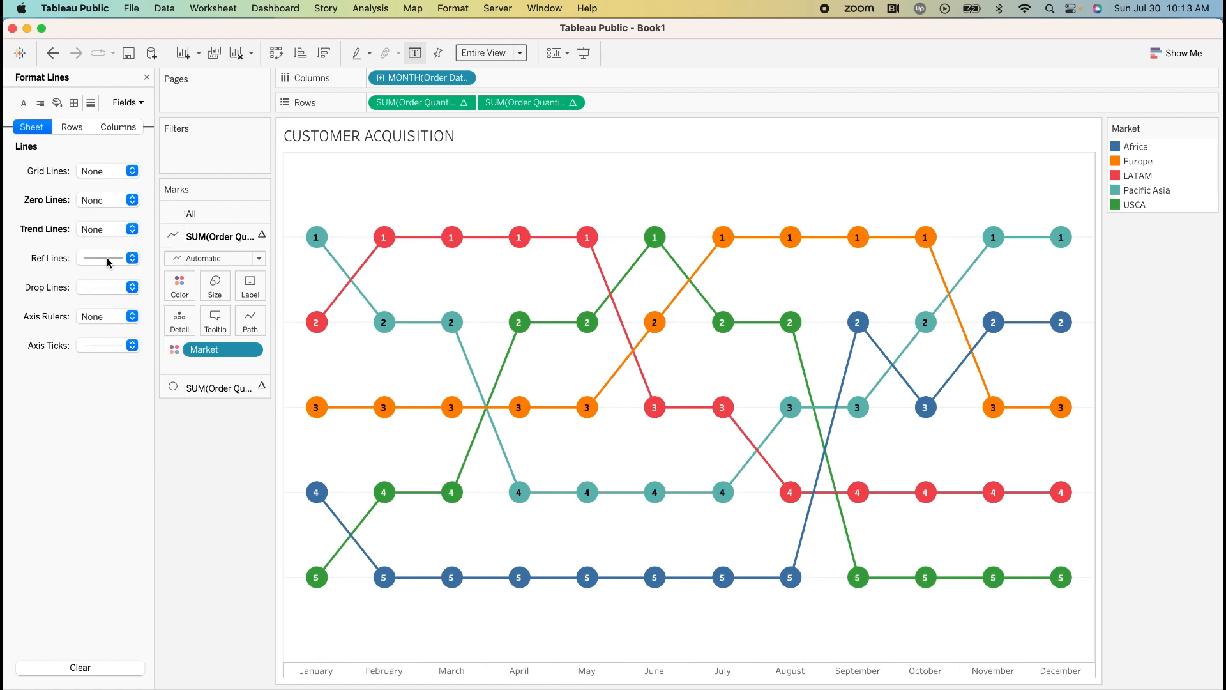
- Set the sheet's reference lines, drop lines and axis ticks to None
{"action": "left_click", "coordinate": [128, 260]}
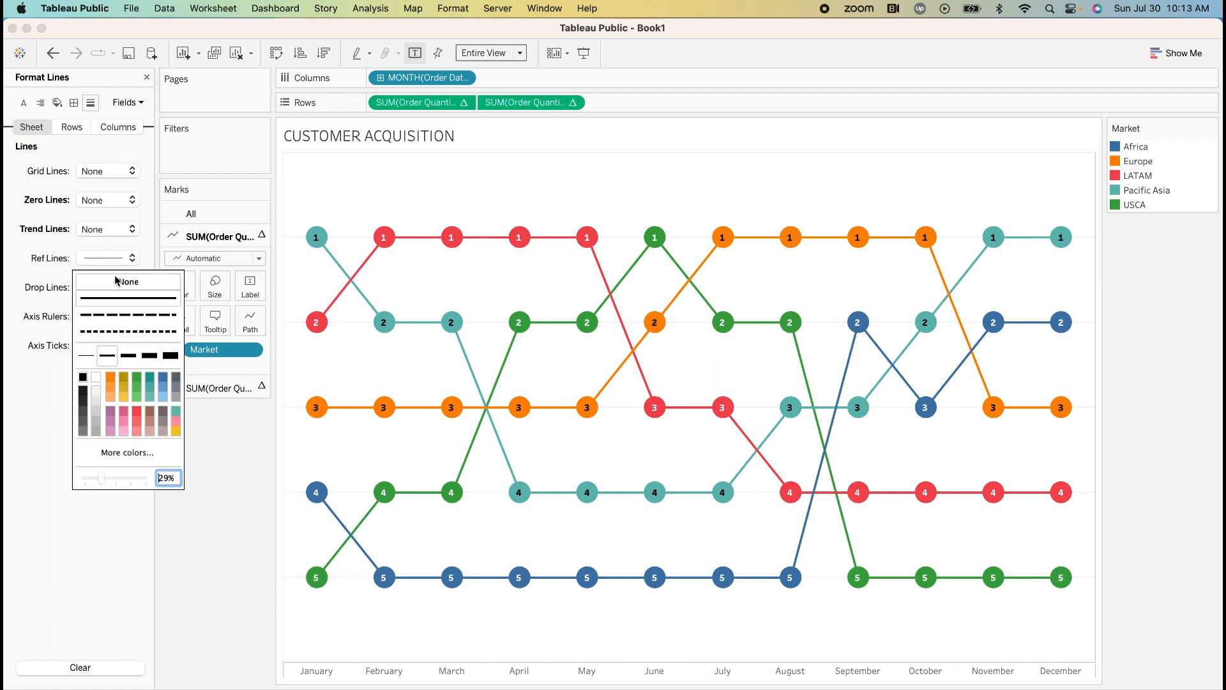
{"action": "left_click", "coordinate": [112, 281]}
{"action": "left_click", "coordinate": [111, 287]}
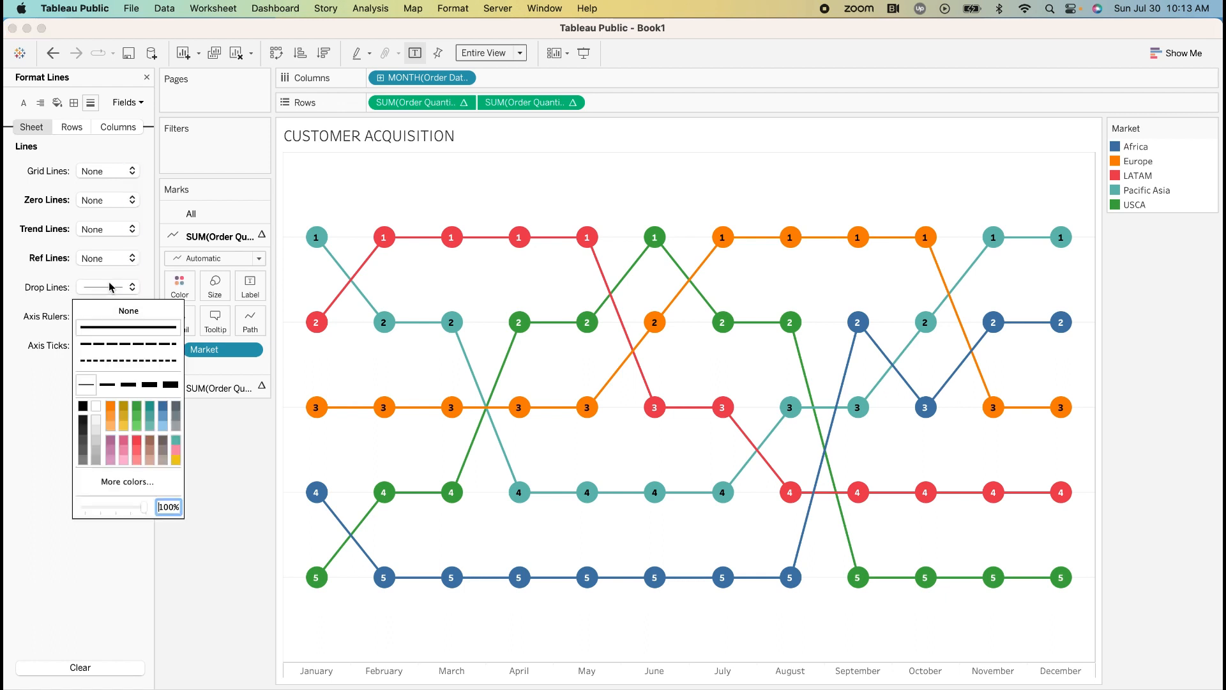
{"action": "left_click", "coordinate": [27, 339]}
{"action": "left_click", "coordinate": [109, 347]}
{"action": "left_click", "coordinate": [112, 373]}
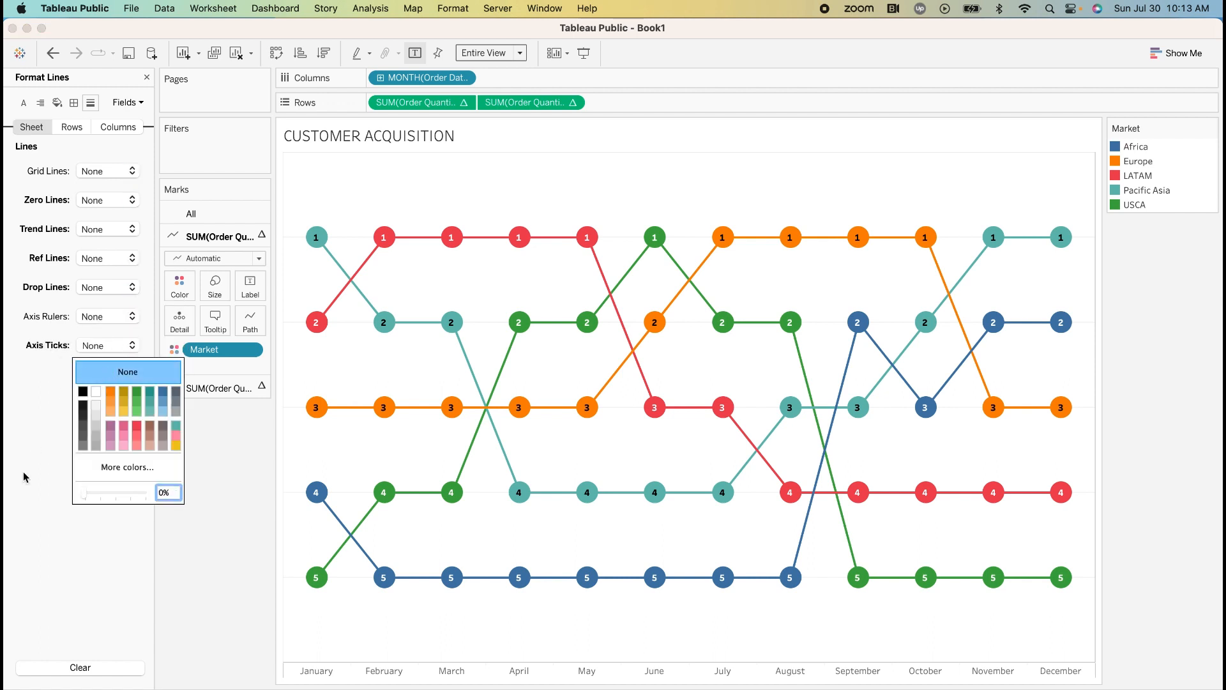
{"action": "left_click", "coordinate": [452, 322]}
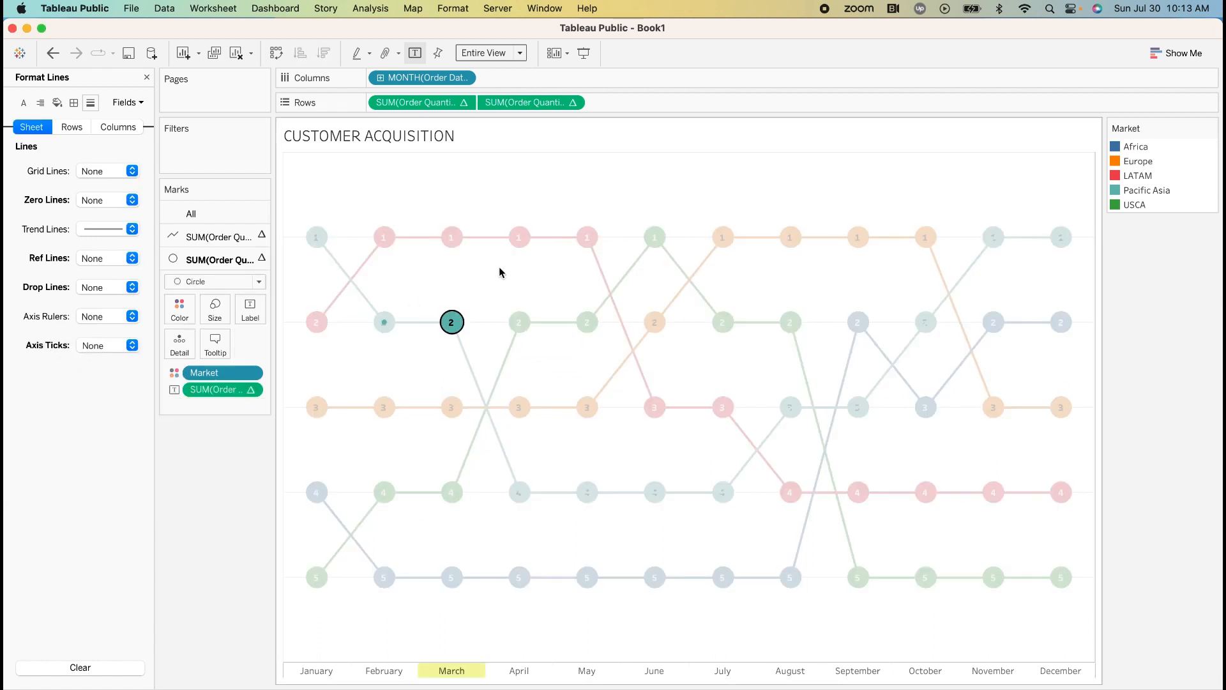
{"action": "left_click", "coordinate": [491, 271]}
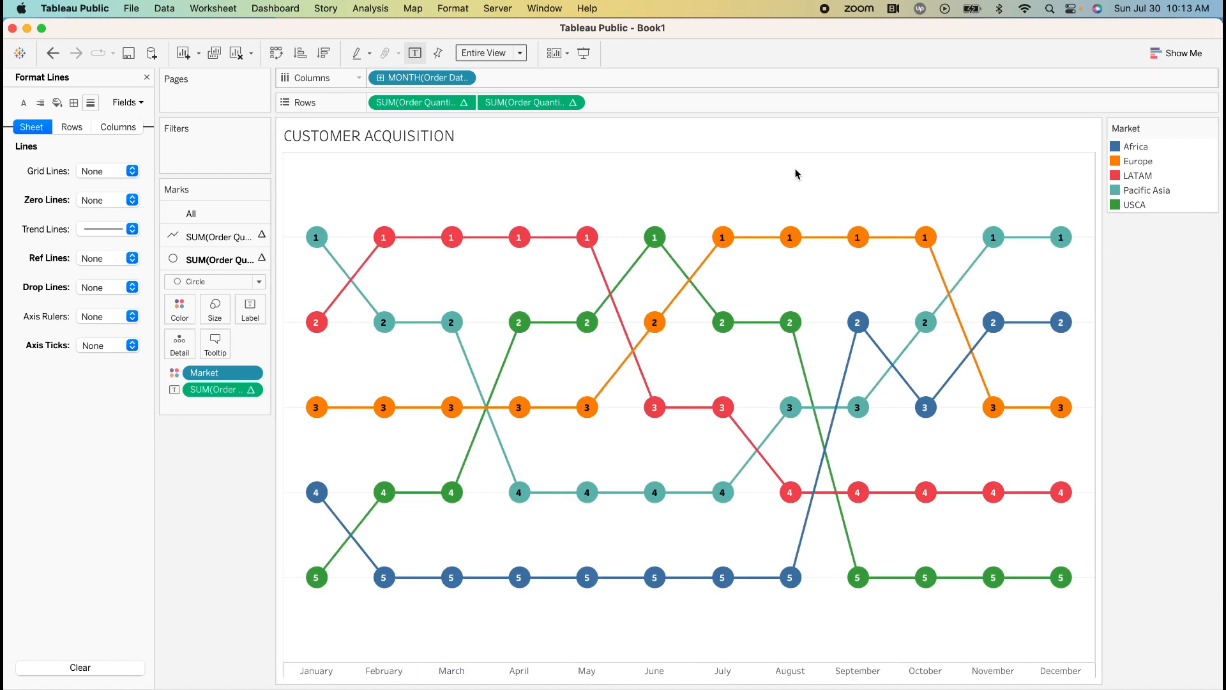
- Highlight Africa, Europe, Pacific Asia, LATAM and USCA one at a time to examine each market's monthly rank
{"action": "left_click", "coordinate": [1137, 150]}
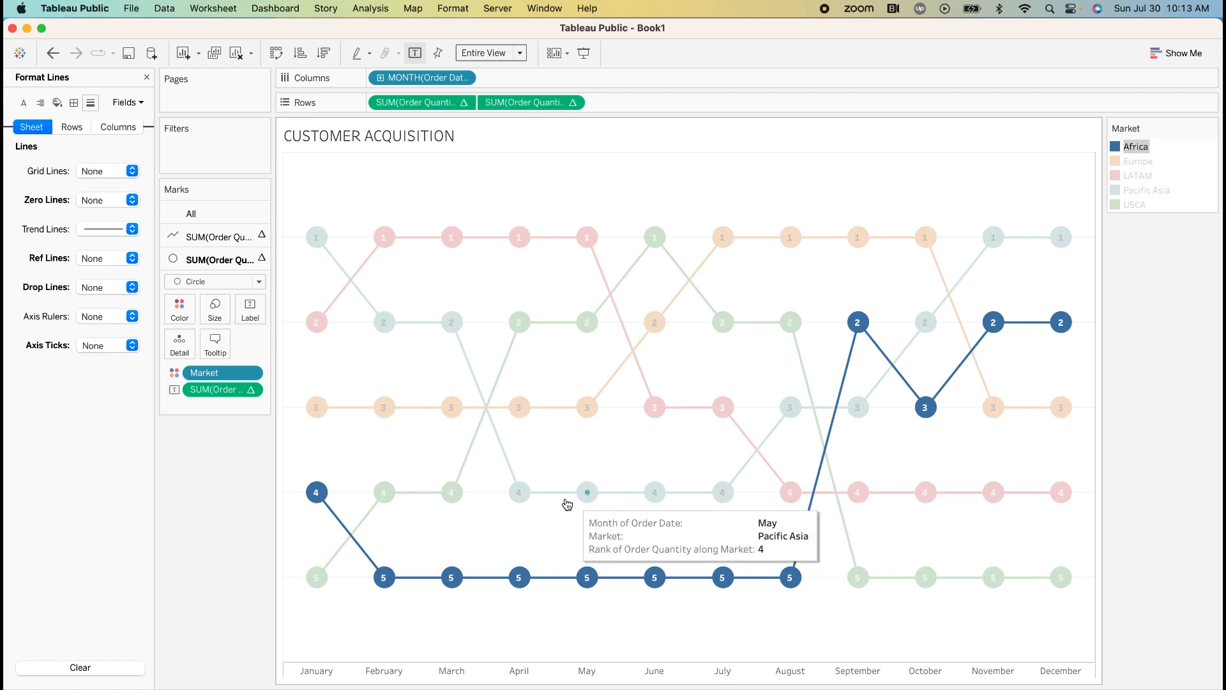
{"action": "mouse_move", "coordinate": [318, 495]}
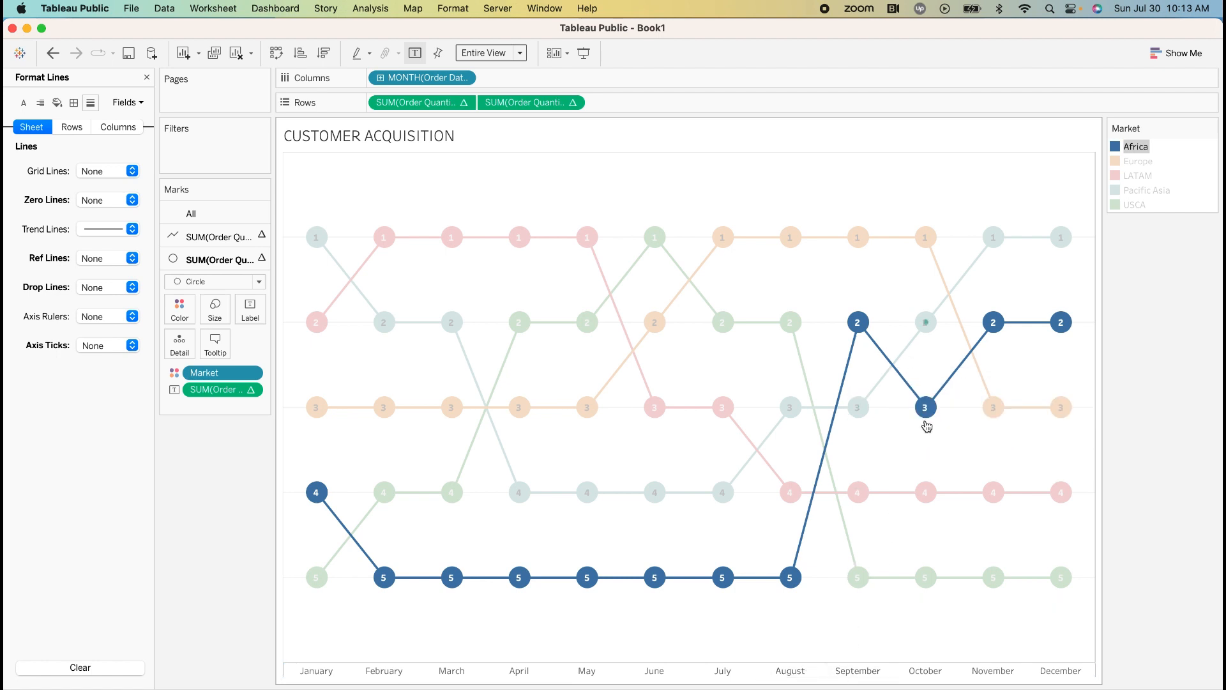
{"action": "mouse_move", "coordinate": [862, 333]}
{"action": "left_click", "coordinate": [1131, 162]}
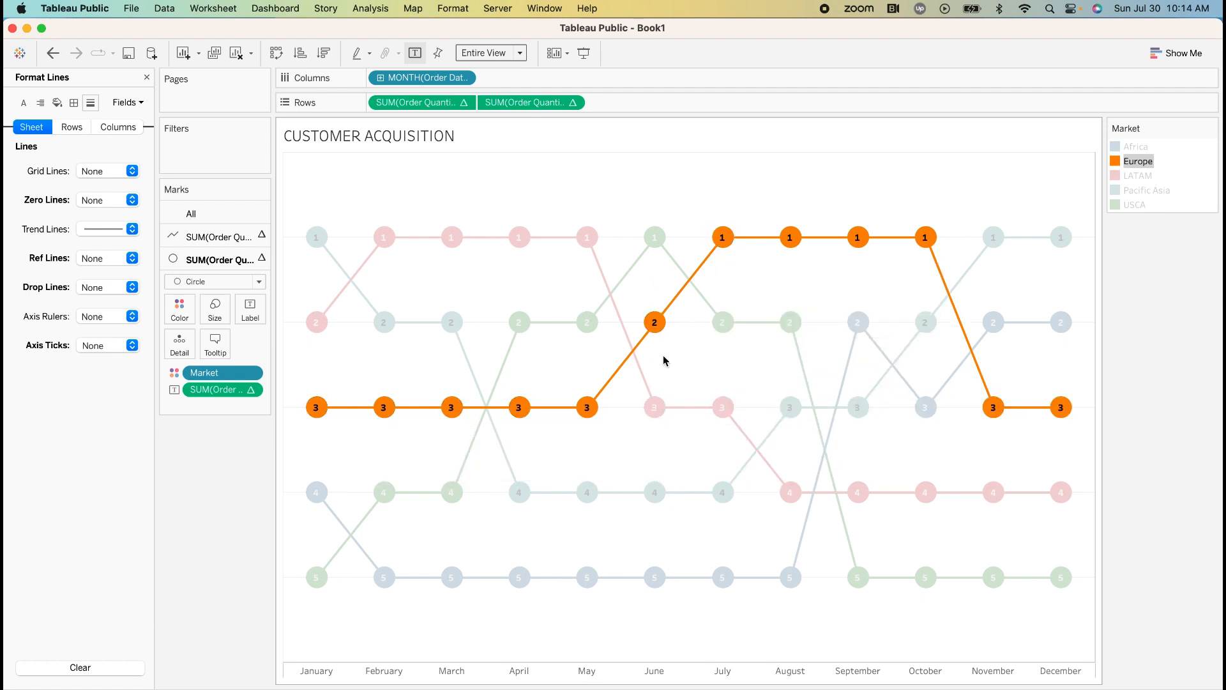
{"action": "mouse_move", "coordinate": [921, 261]}
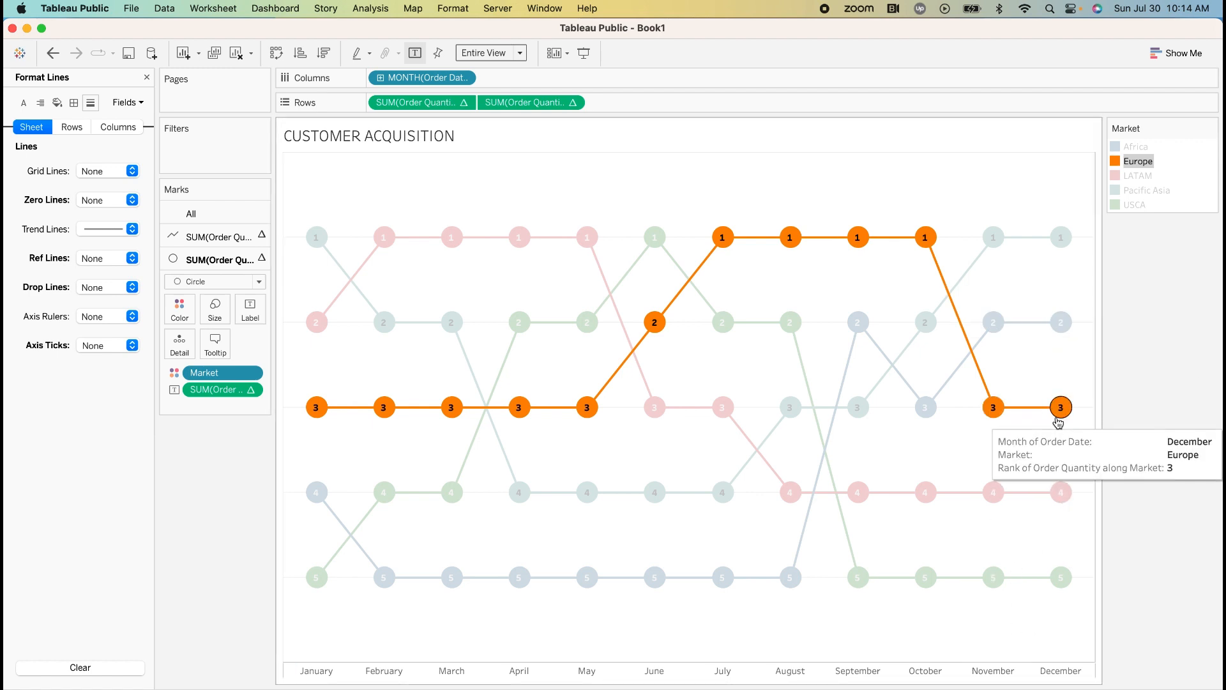
{"action": "left_click", "coordinate": [1125, 189]}
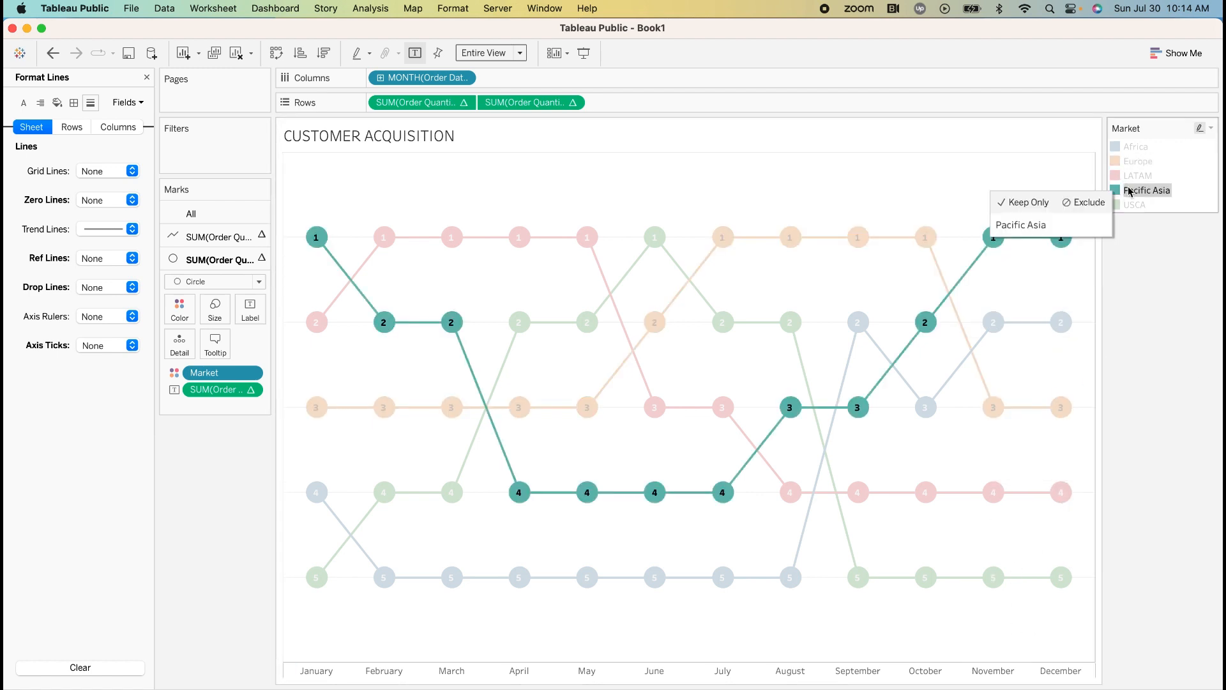
{"action": "left_click", "coordinate": [1132, 181]}
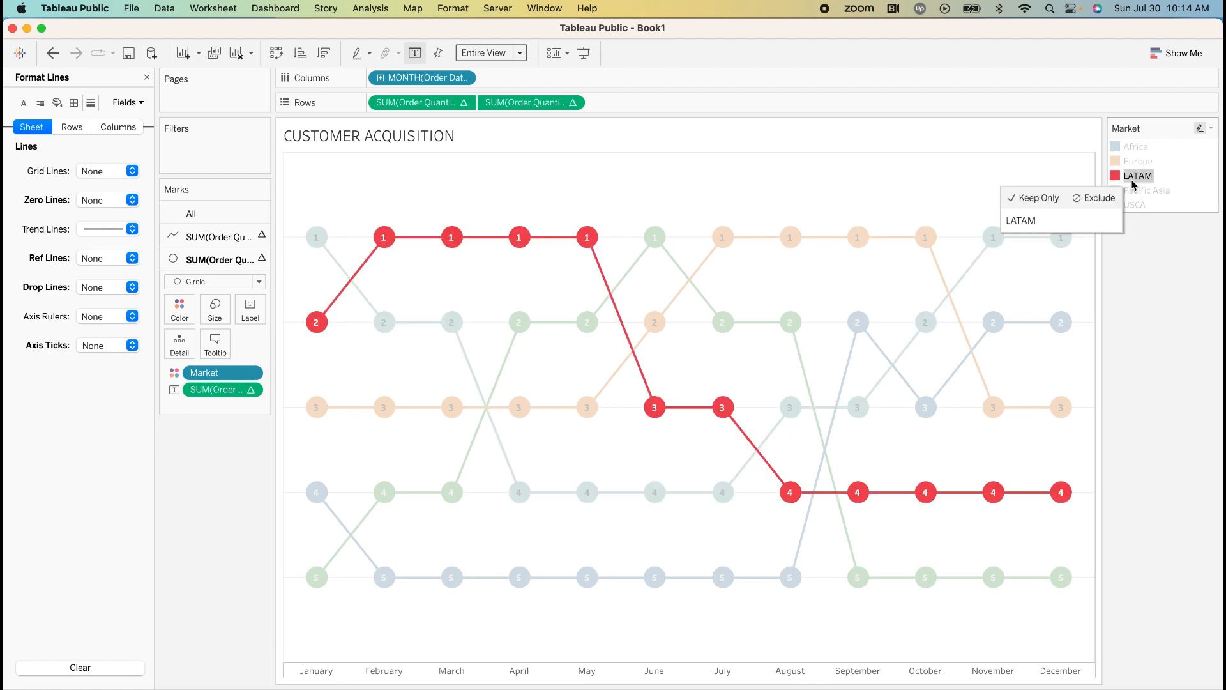
{"action": "left_click", "coordinate": [1136, 203]}
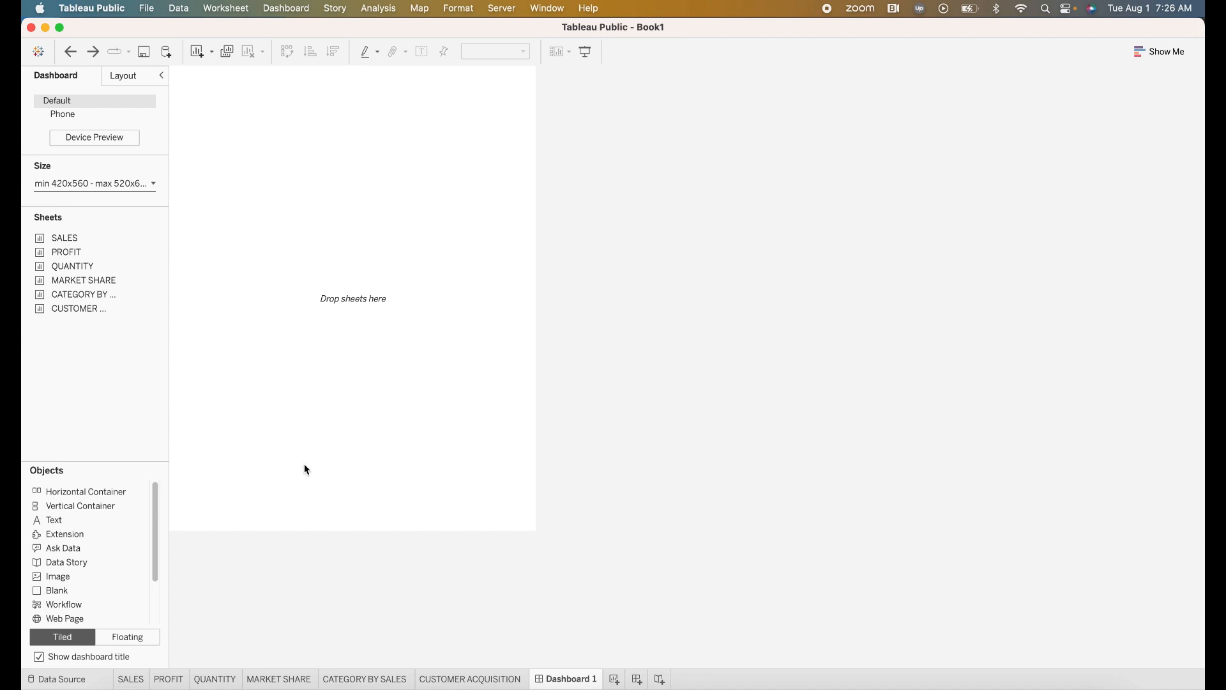
- Set the dashboard's size to Automatic so it adapts to any screen
{"action": "left_click", "coordinate": [155, 184]}
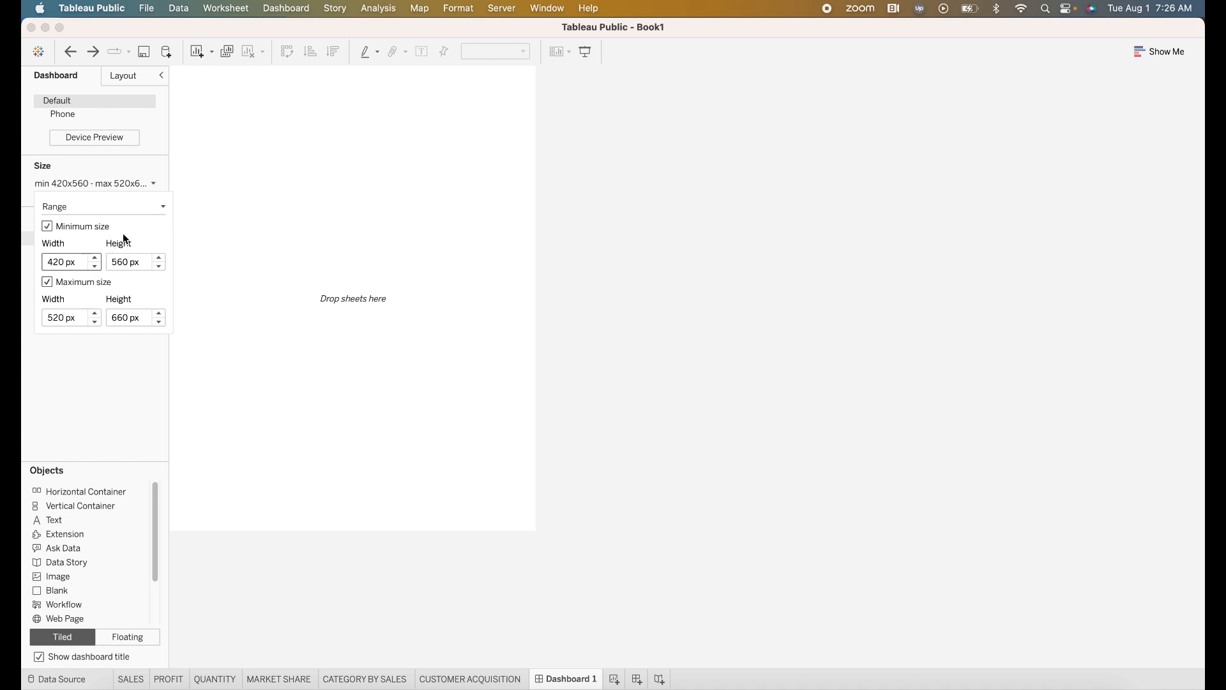
{"action": "left_click", "coordinate": [159, 206]}
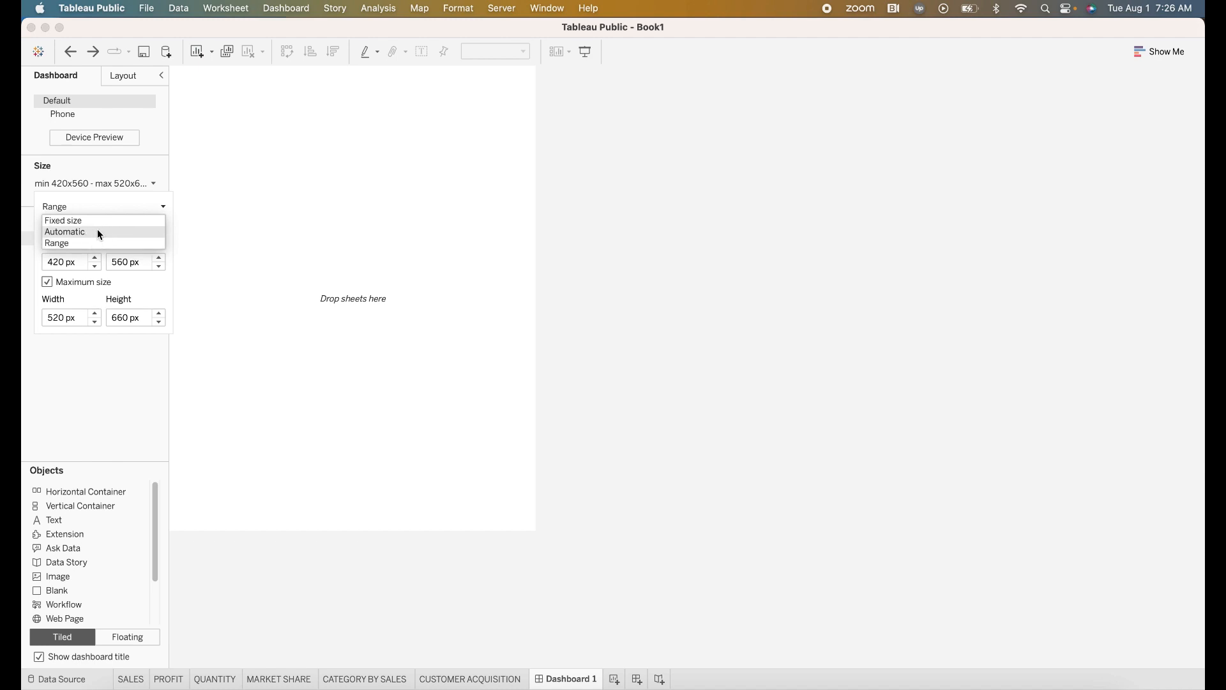
{"action": "left_click", "coordinate": [117, 221]}
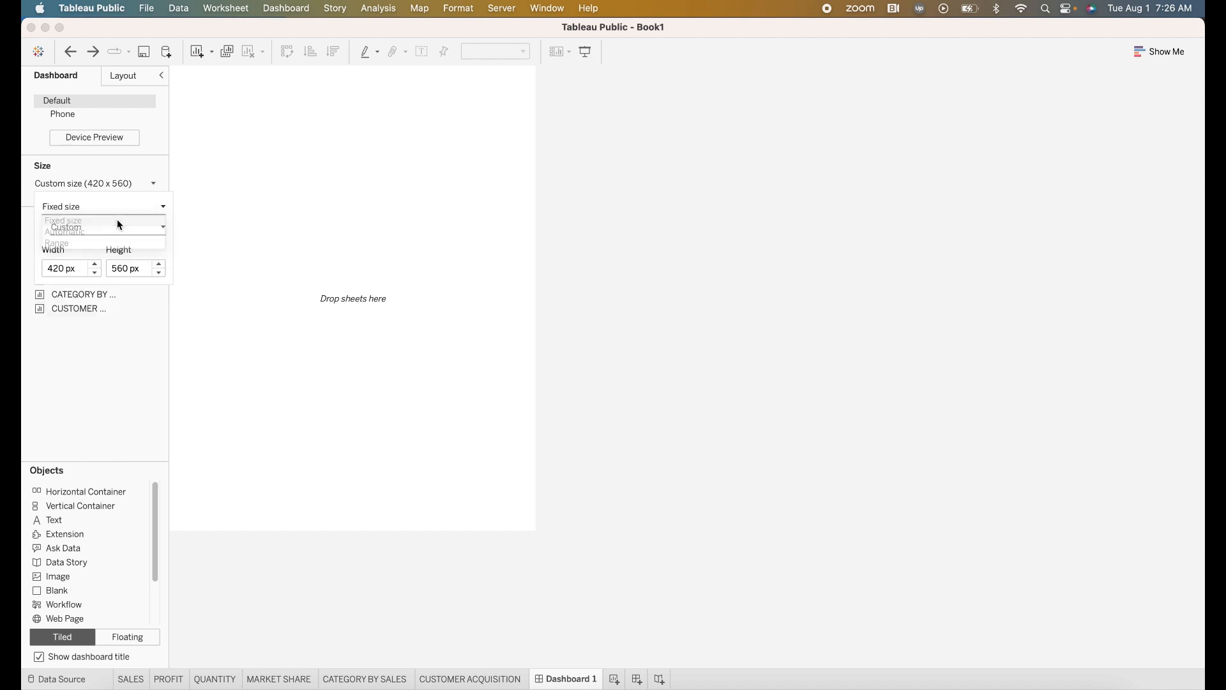
{"action": "left_click", "coordinate": [167, 206]}
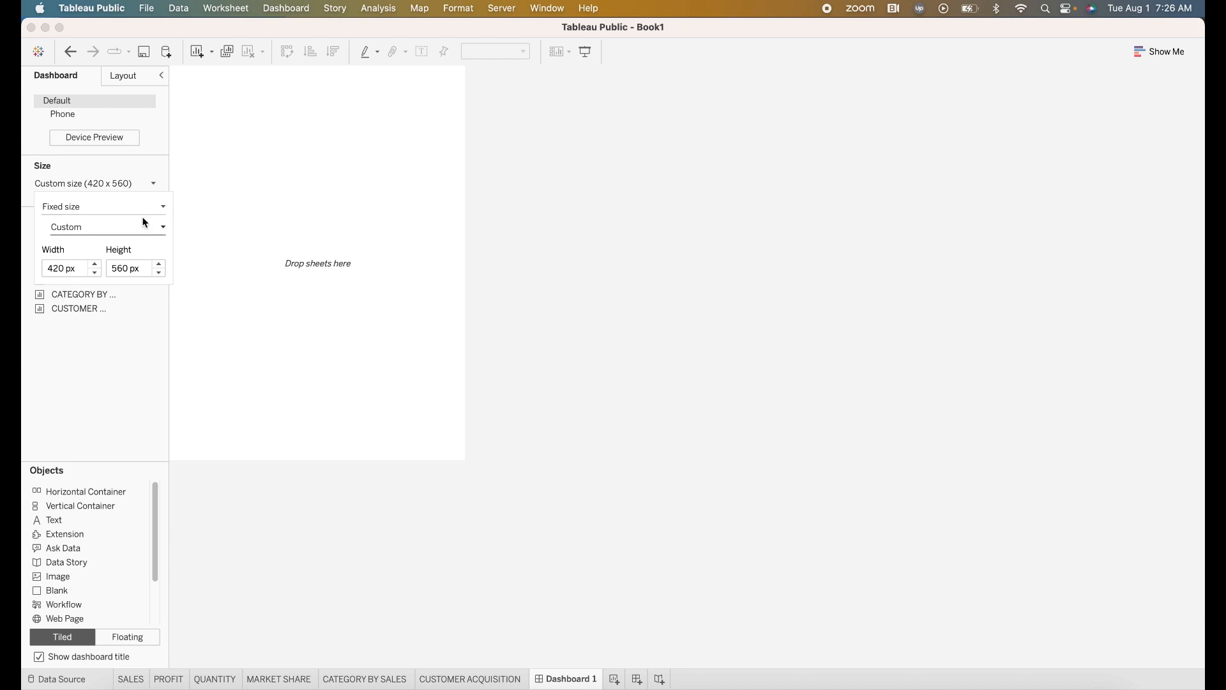
{"action": "left_click", "coordinate": [99, 244]}
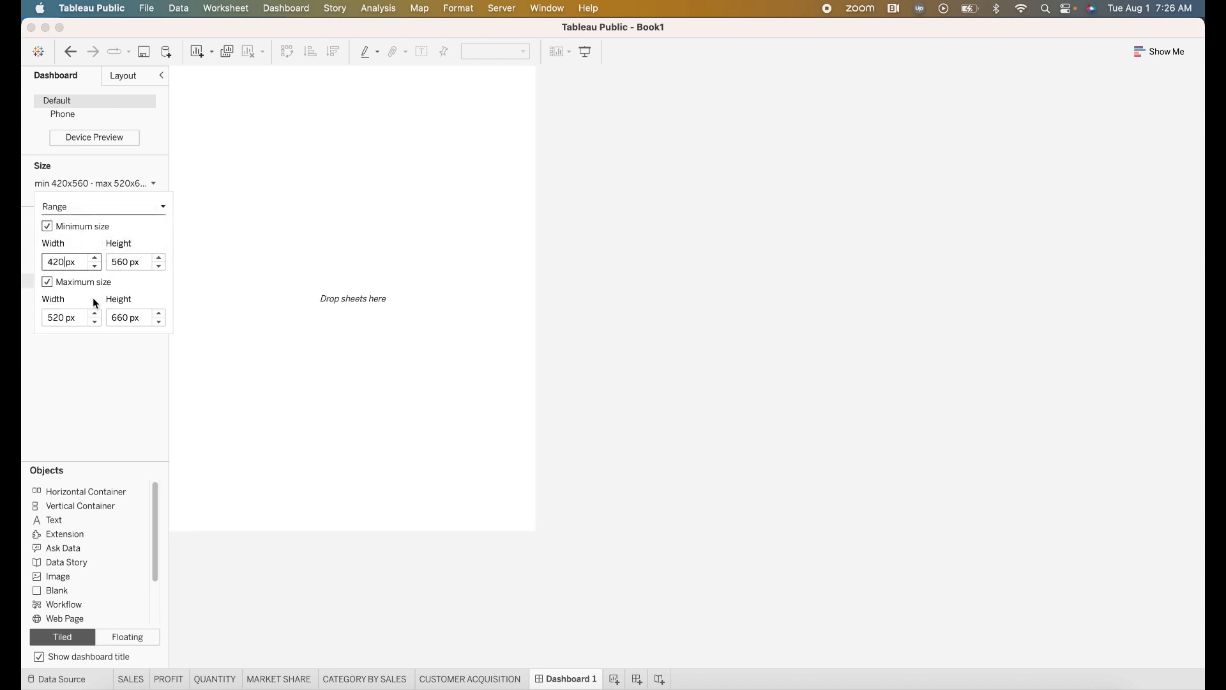
{"action": "left_click", "coordinate": [162, 208]}
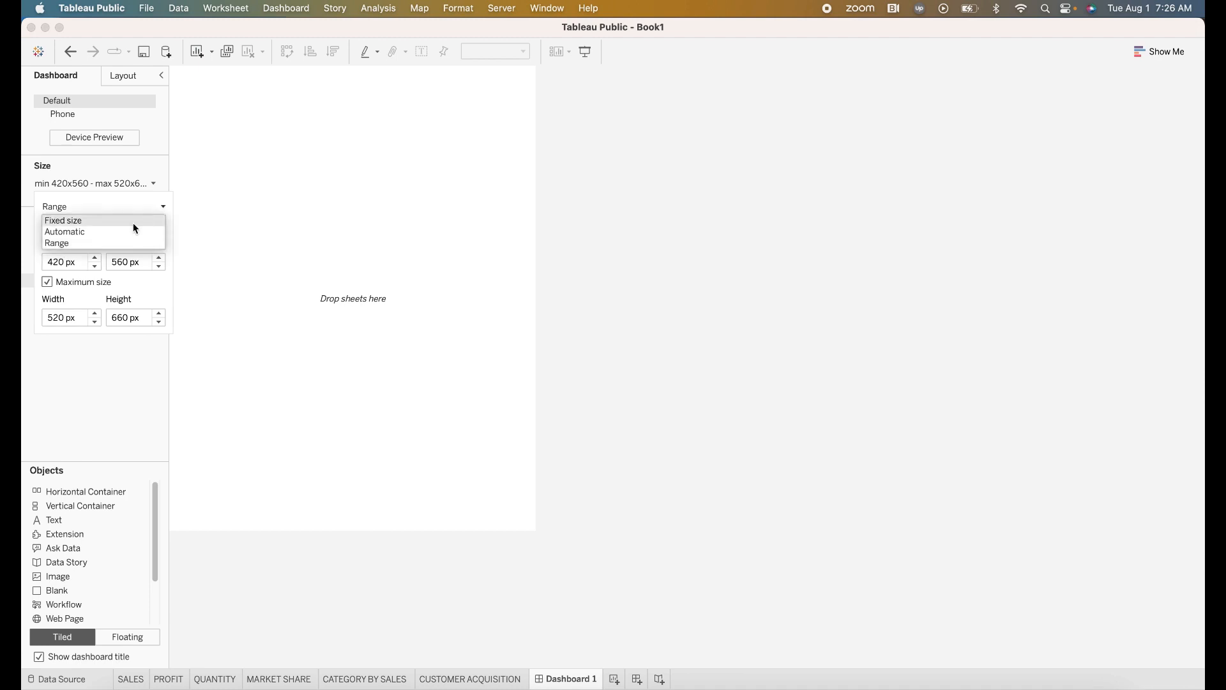
{"action": "left_click", "coordinate": [114, 230]}
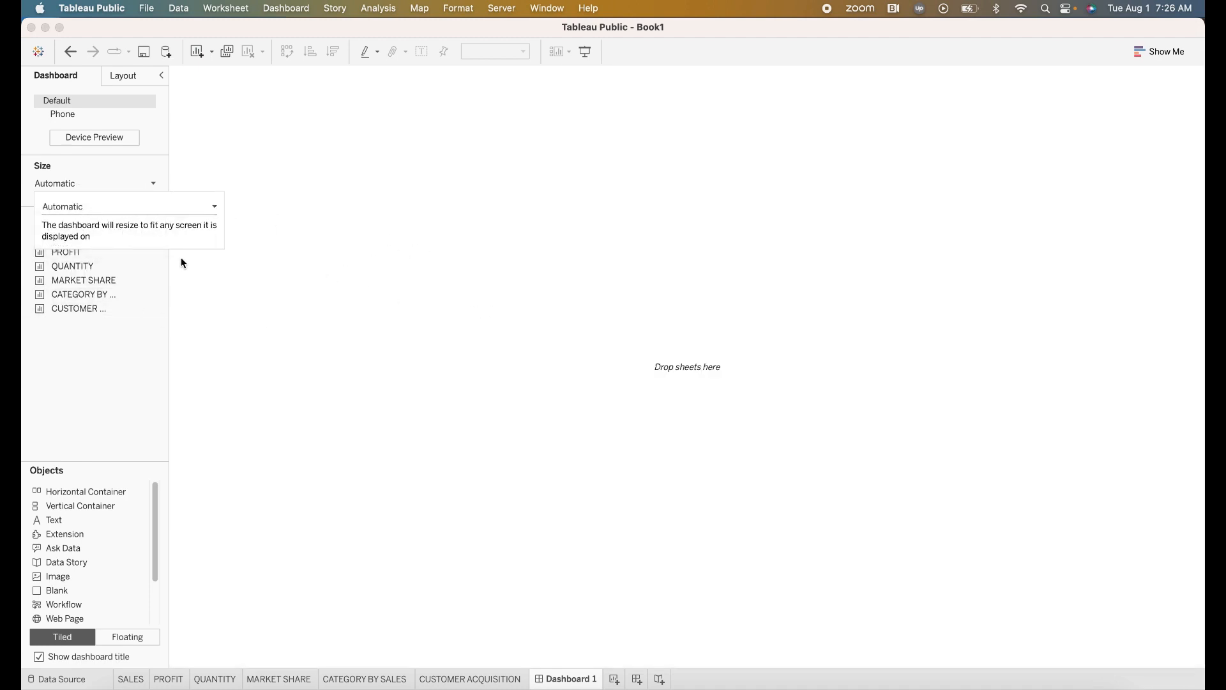
{"action": "left_click", "coordinate": [461, 405]}
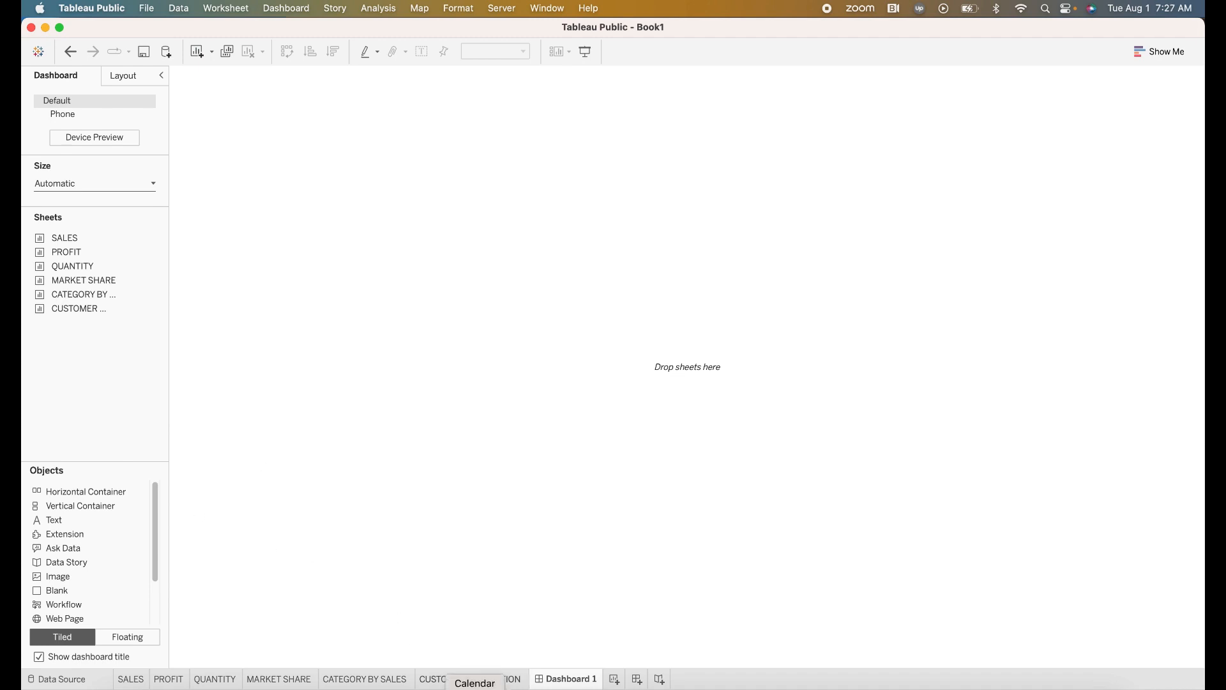
- Show the dashboard title and replace its text with ECOMMERCE DASHBOARD
{"action": "left_click", "coordinate": [38, 657]}
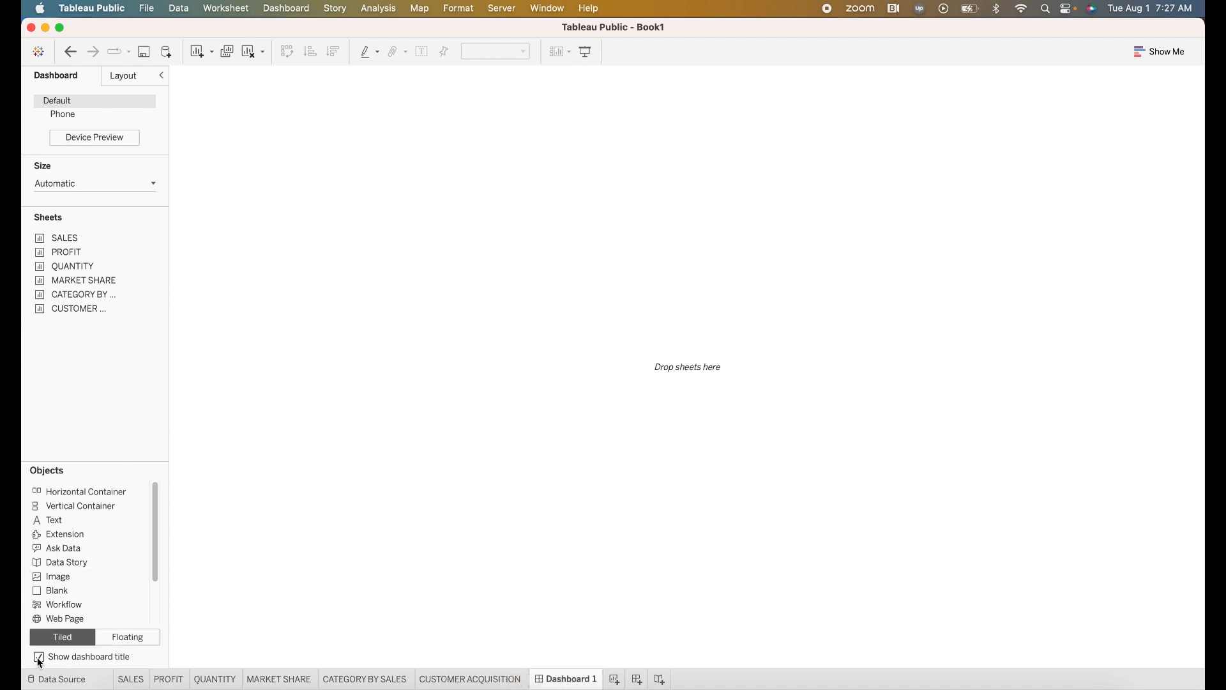
{"action": "left_click", "coordinate": [38, 659]}
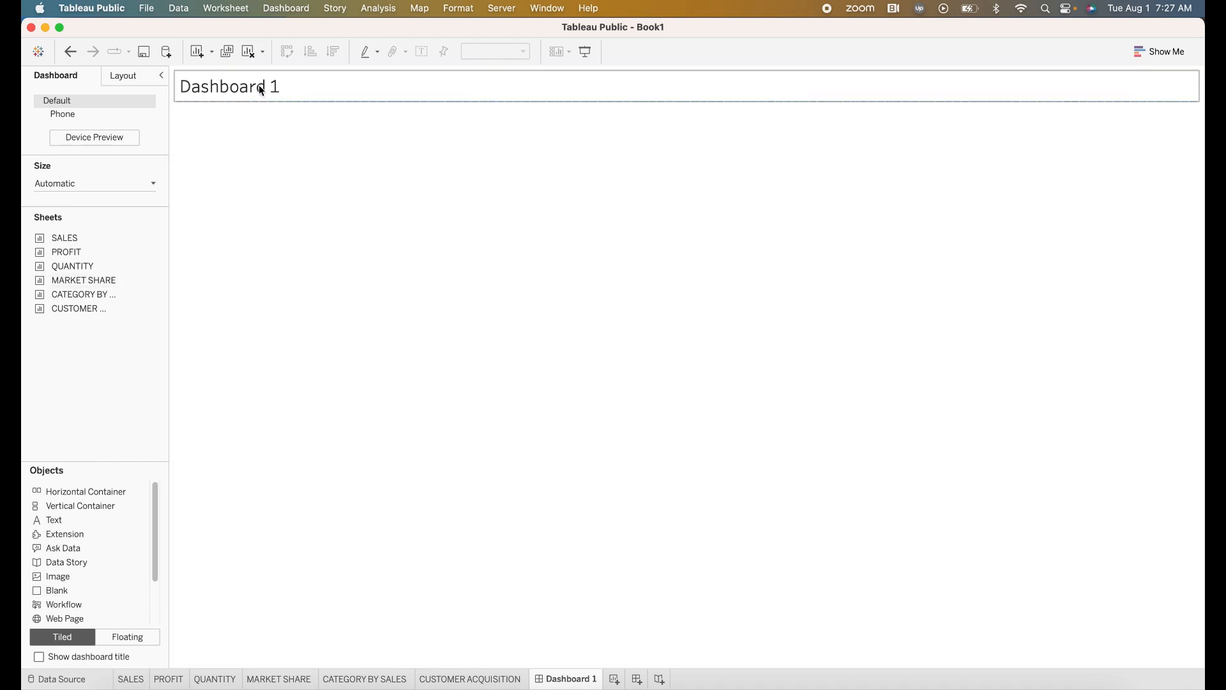
{"action": "double_click", "coordinate": [306, 85]}
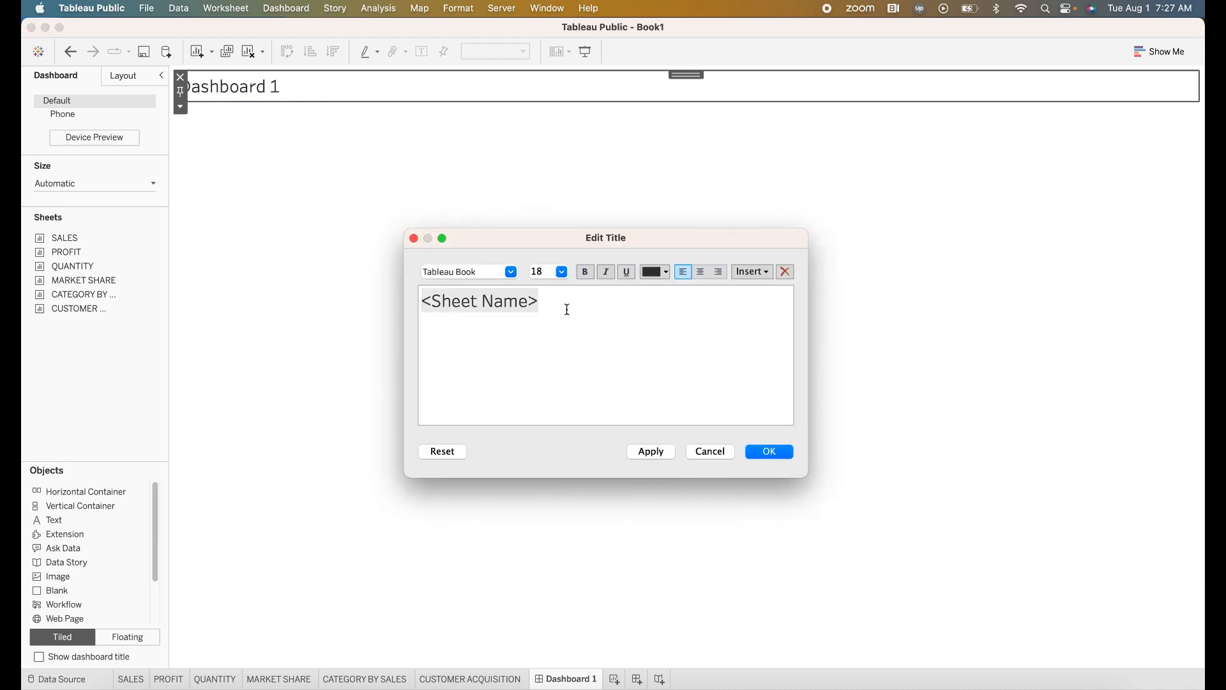
{"action": "left_click_drag", "start_coordinate": [567, 309], "coordinate": [345, 304]}
{"action": "key", "text": "BackSpace"}
{"action": "type", "text": "ECO"}
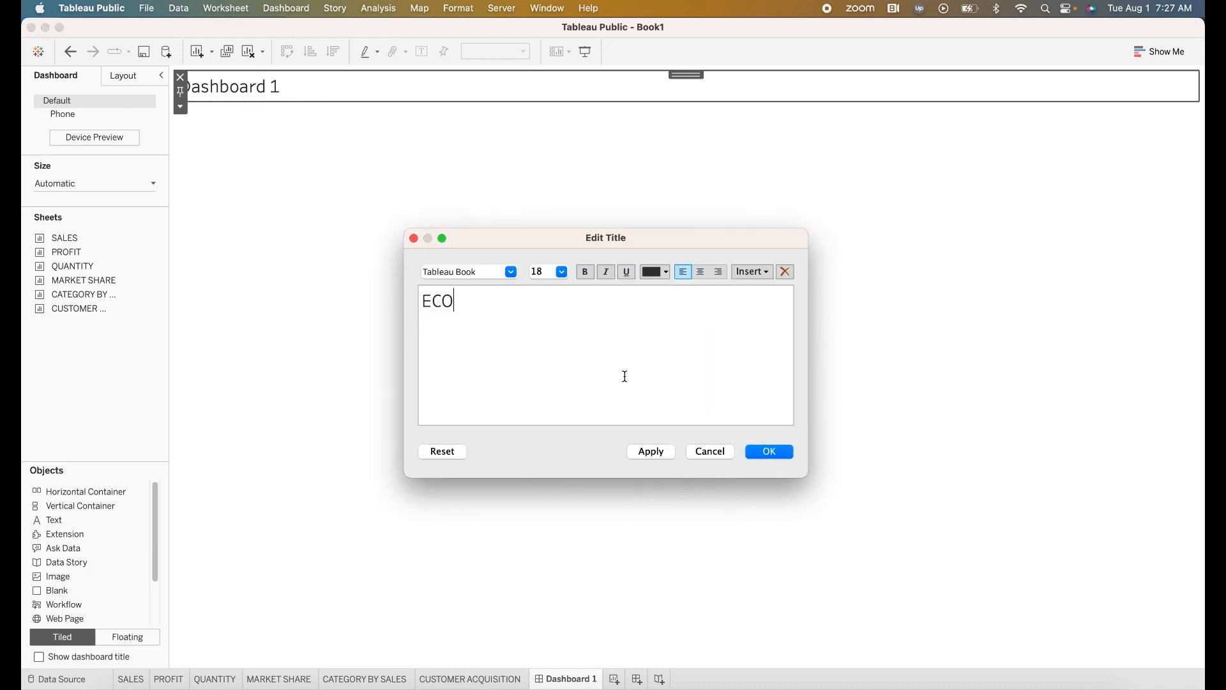
{"action": "type", "text": "MMERCE D"}
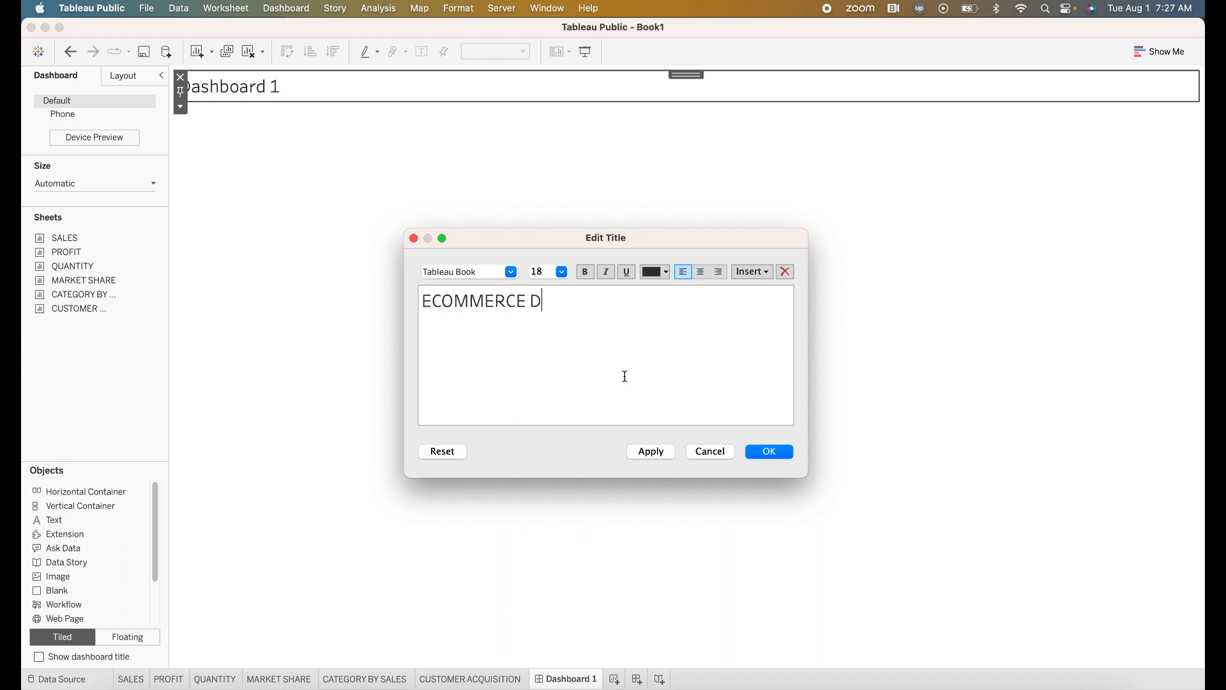
{"action": "type", "text": "ASHBOARFD"}
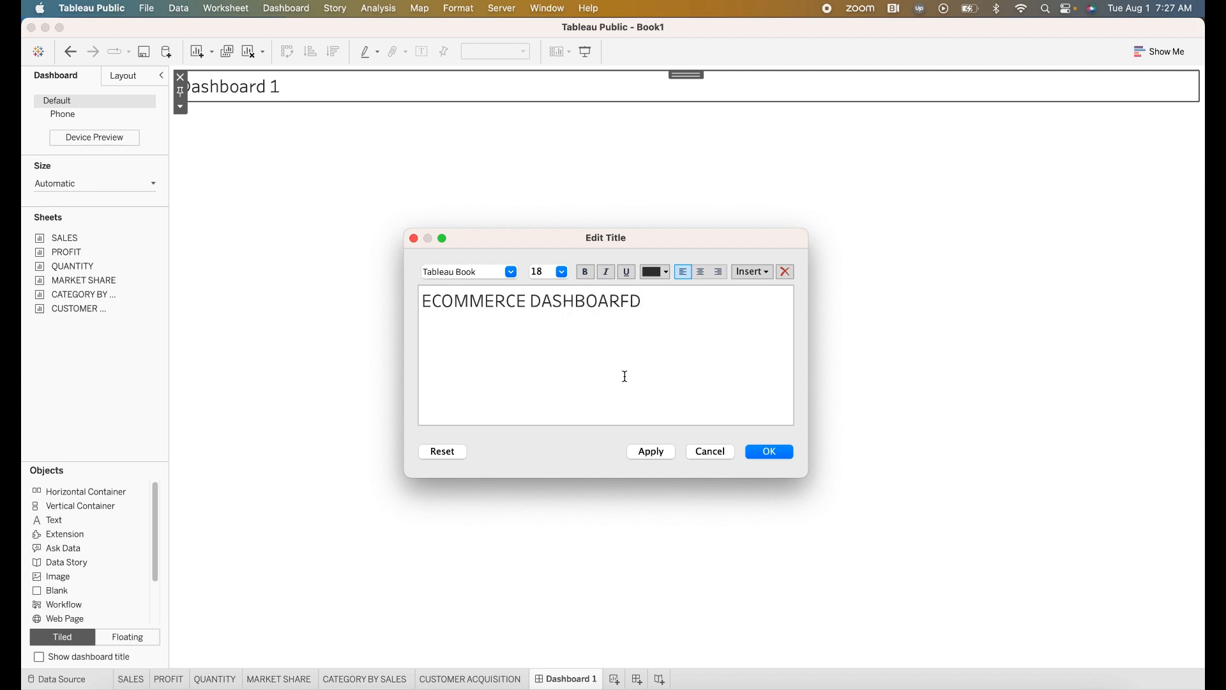
{"action": "key", "text": "BackSpace"}
- Format the ECOMMERCE DASHBOARD title as centred, pink, 24-point Tableau Bold text and apply it
{"action": "left_click_drag", "start_coordinate": [646, 304], "coordinate": [331, 309]}
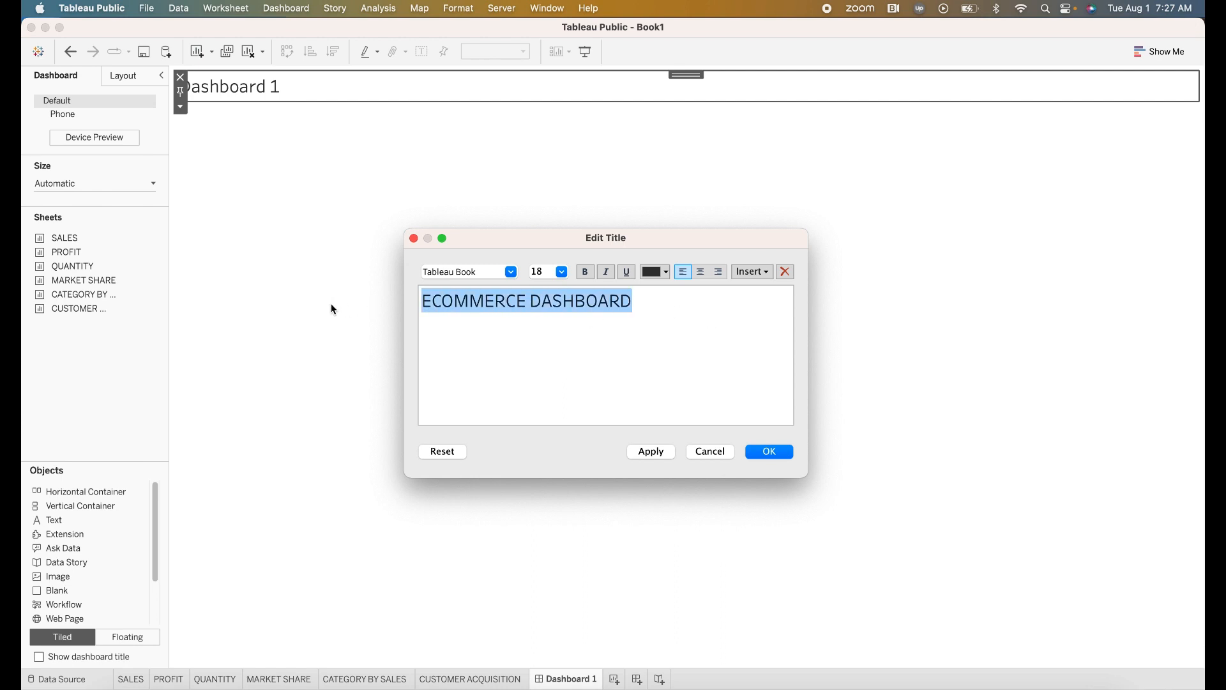
{"action": "left_click", "coordinate": [562, 271]}
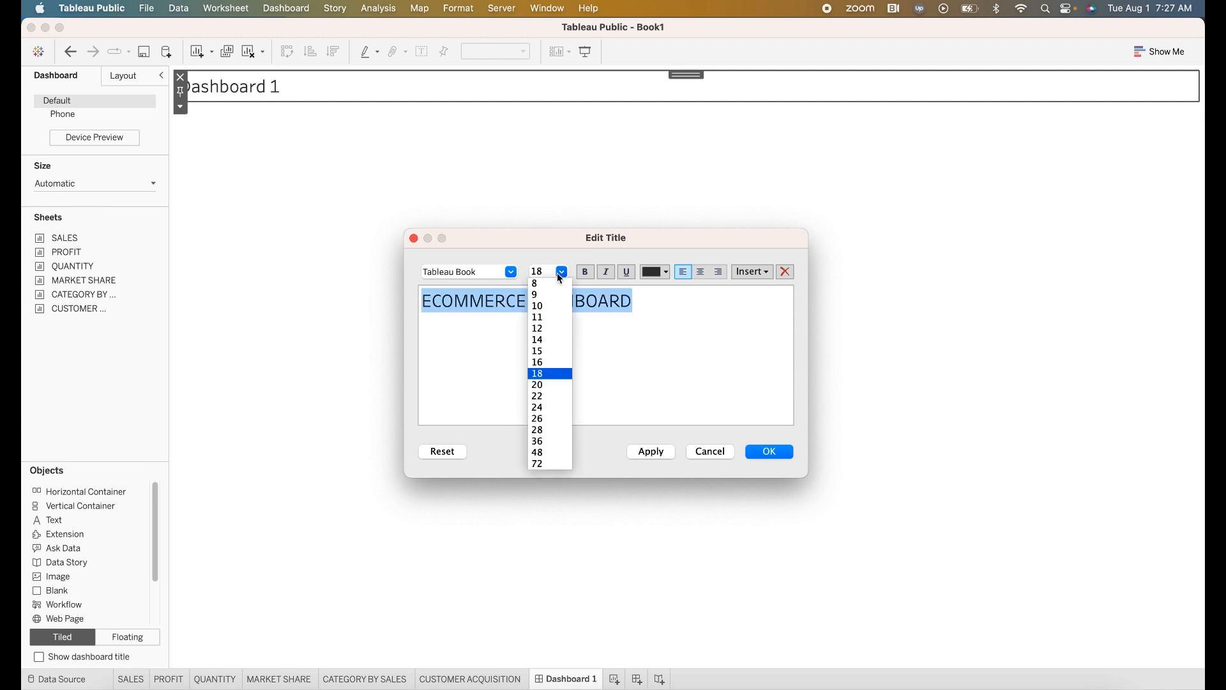
{"action": "left_click", "coordinate": [542, 407]}
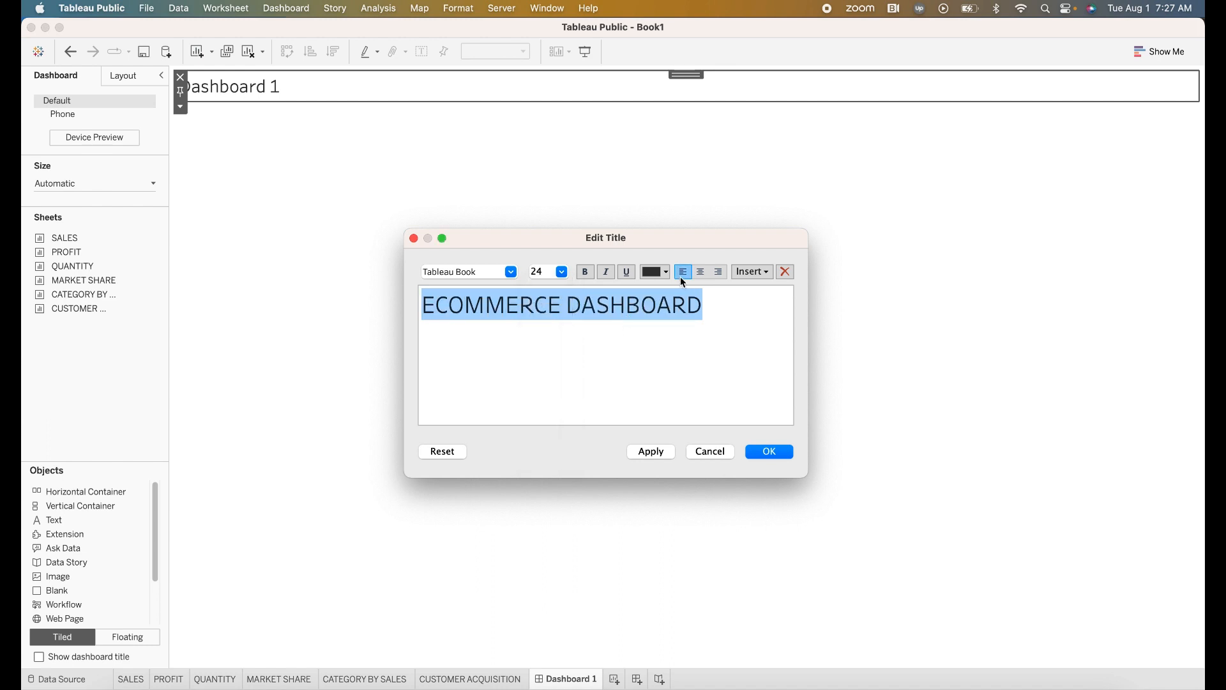
{"action": "left_click", "coordinate": [700, 272]}
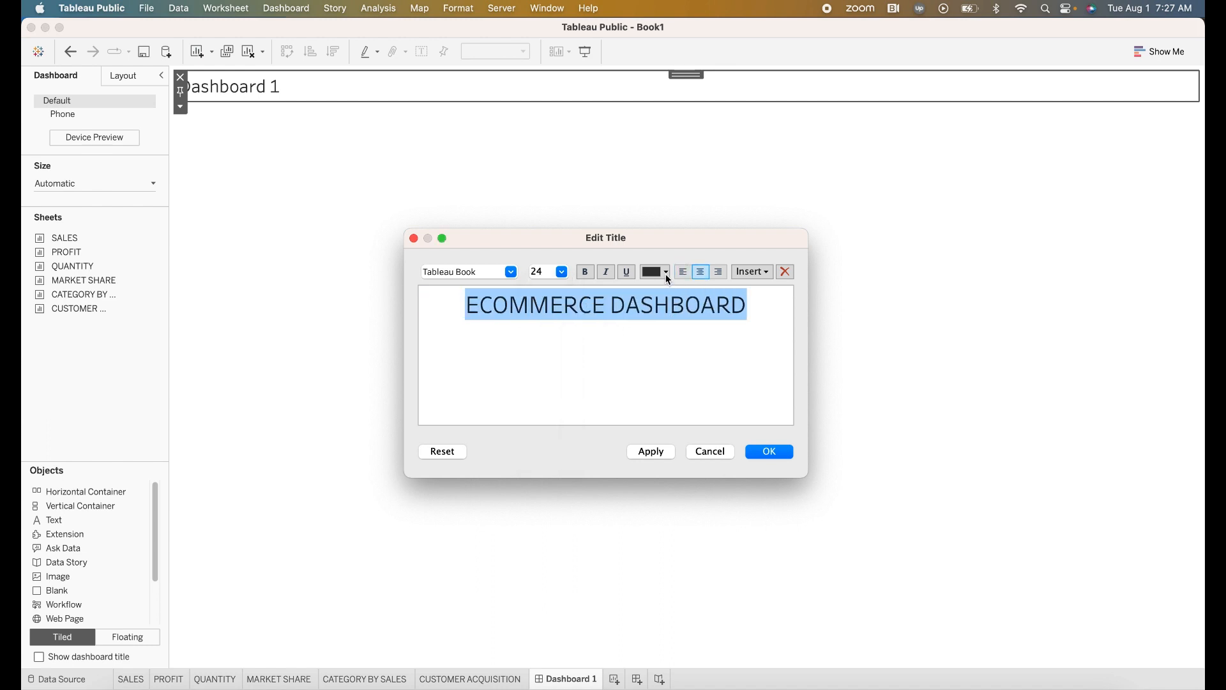
{"action": "left_click", "coordinate": [666, 273]}
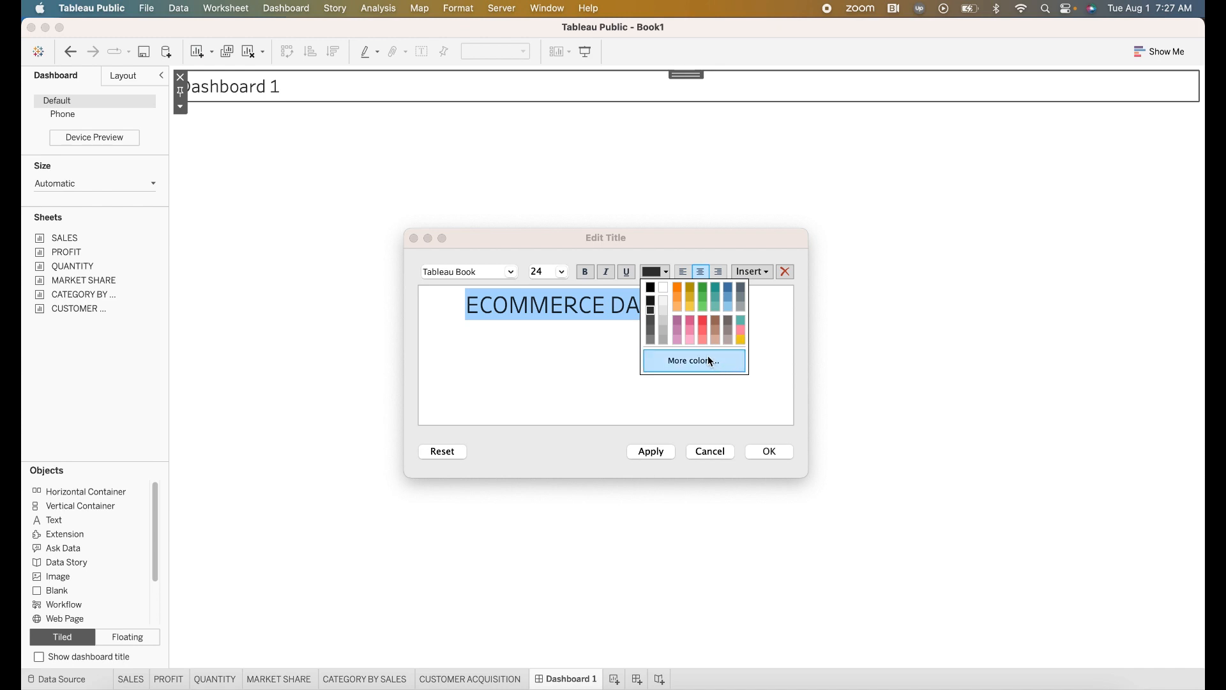
{"action": "left_click", "coordinate": [691, 324]}
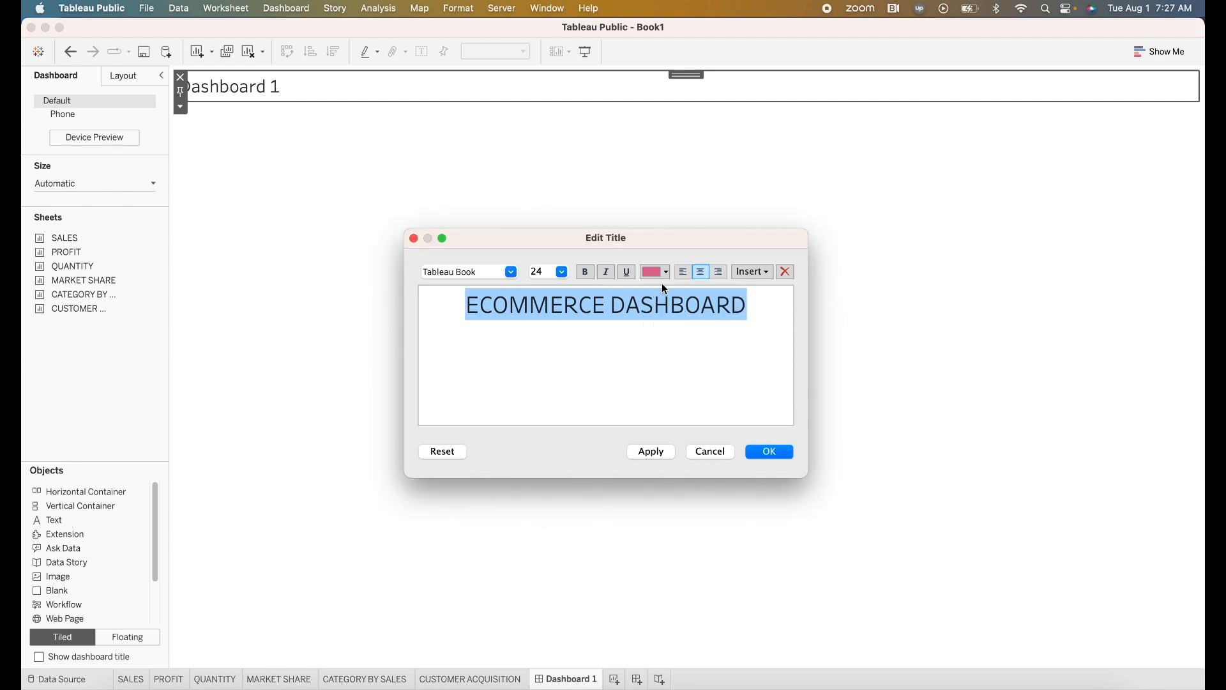
{"action": "left_click", "coordinate": [511, 272]}
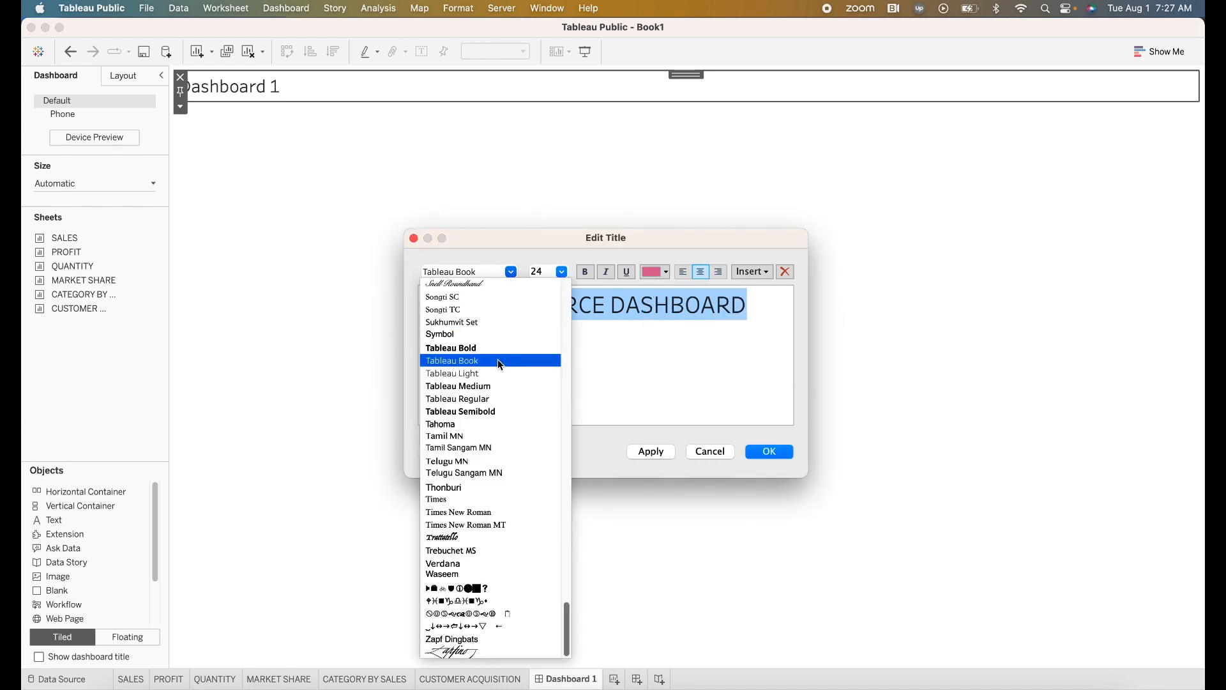
{"action": "left_click", "coordinate": [492, 343]}
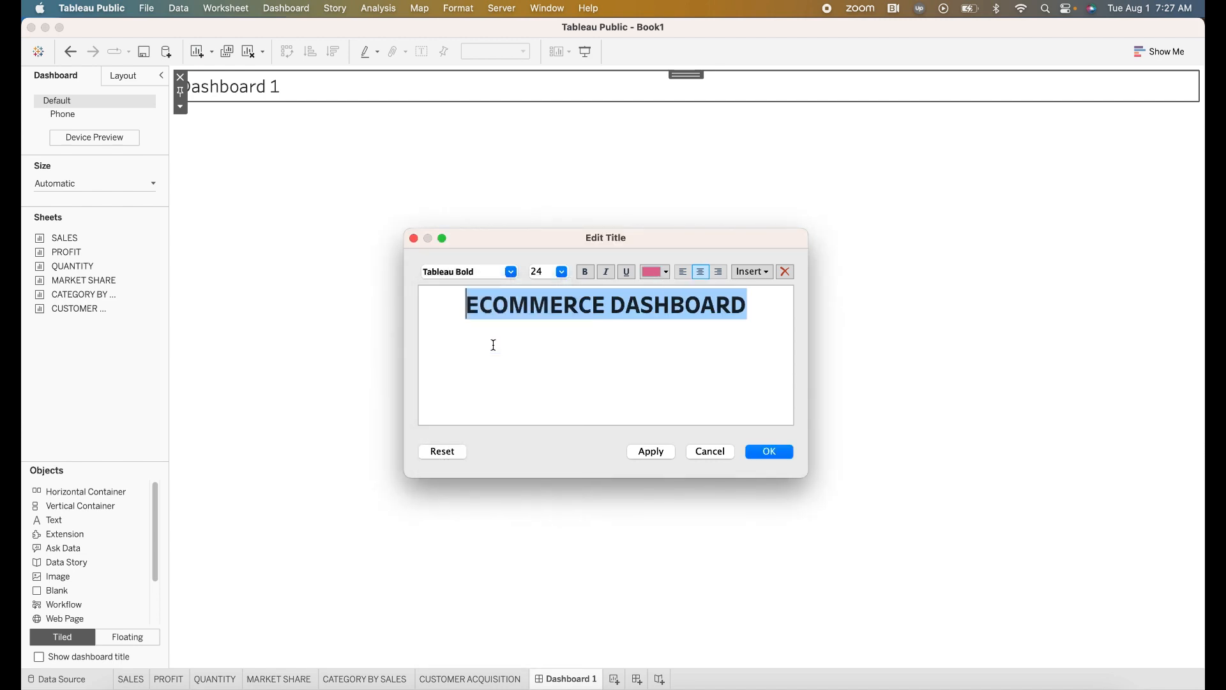
{"action": "left_click", "coordinate": [652, 452]}
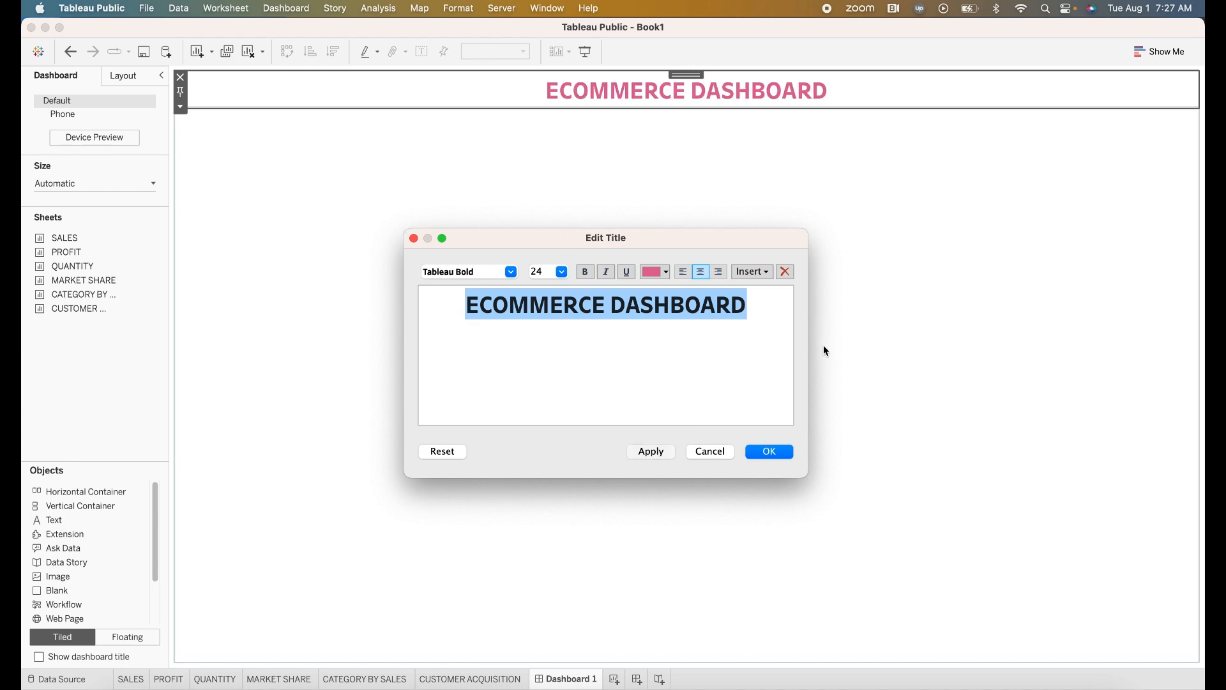
{"action": "left_click", "coordinate": [769, 451]}
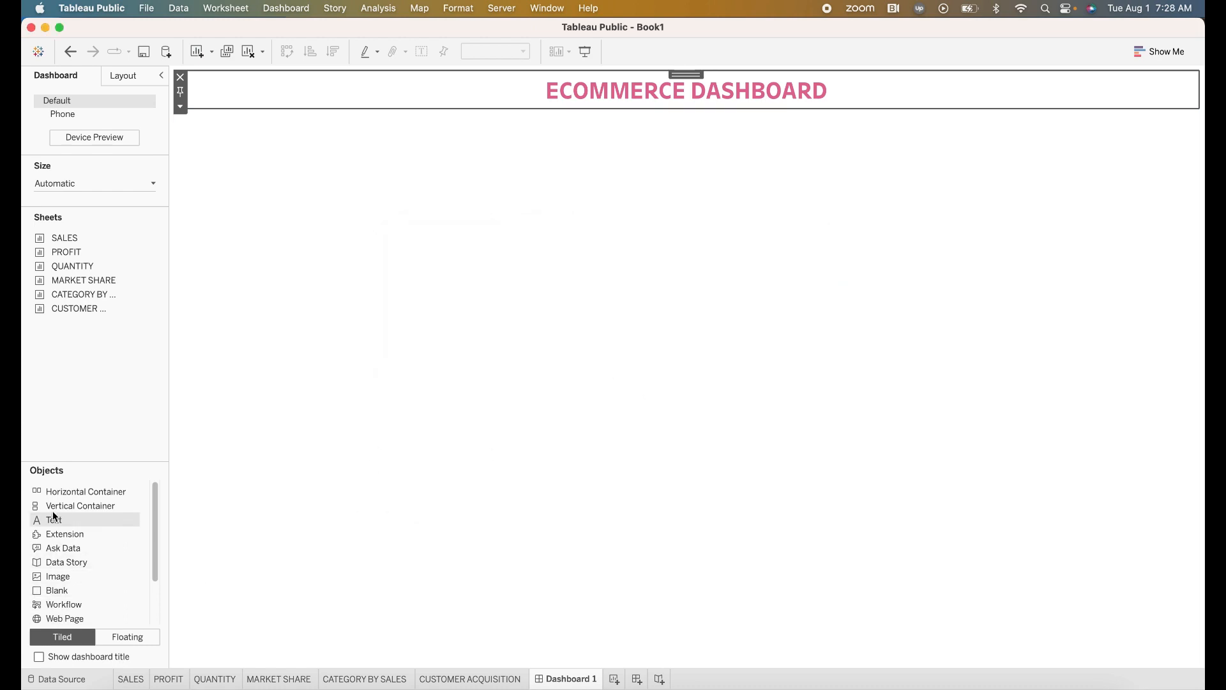
- Fill the area below the dashboard title with a Blank object and place a horizontal container in its upper half
{"action": "left_click_drag", "start_coordinate": [40, 589], "coordinate": [440, 372]}
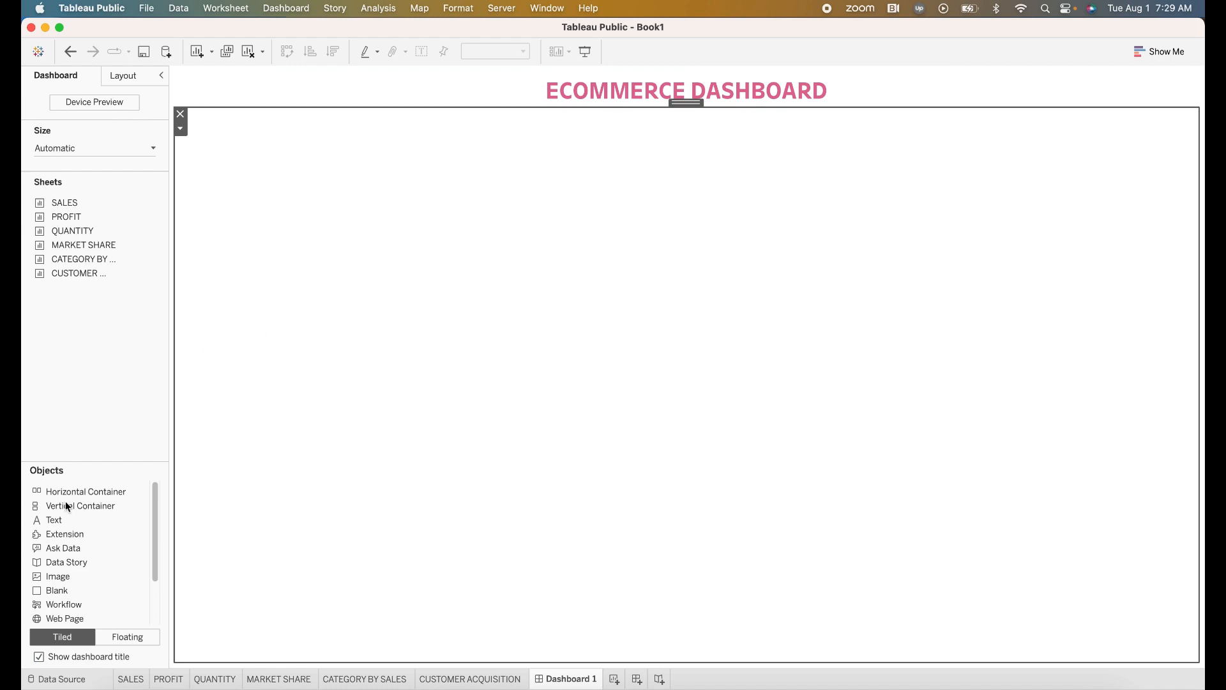
{"action": "left_click_drag", "start_coordinate": [46, 496], "coordinate": [634, 209]}
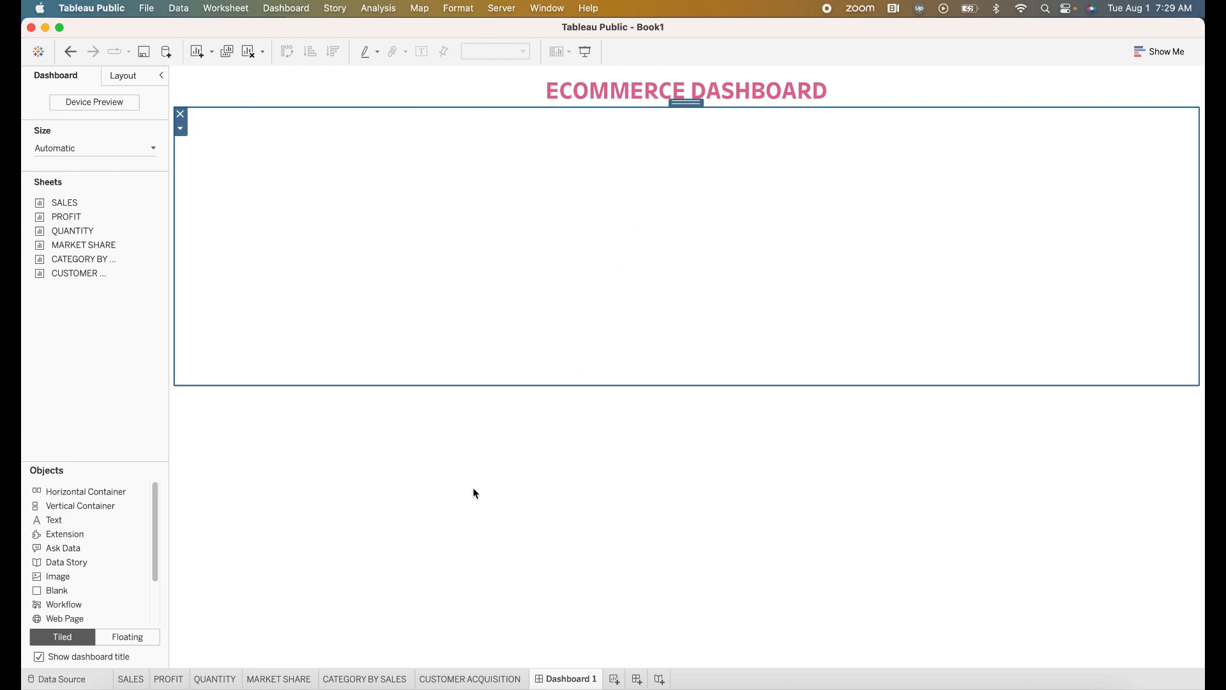
{"action": "left_click", "coordinate": [301, 465]}
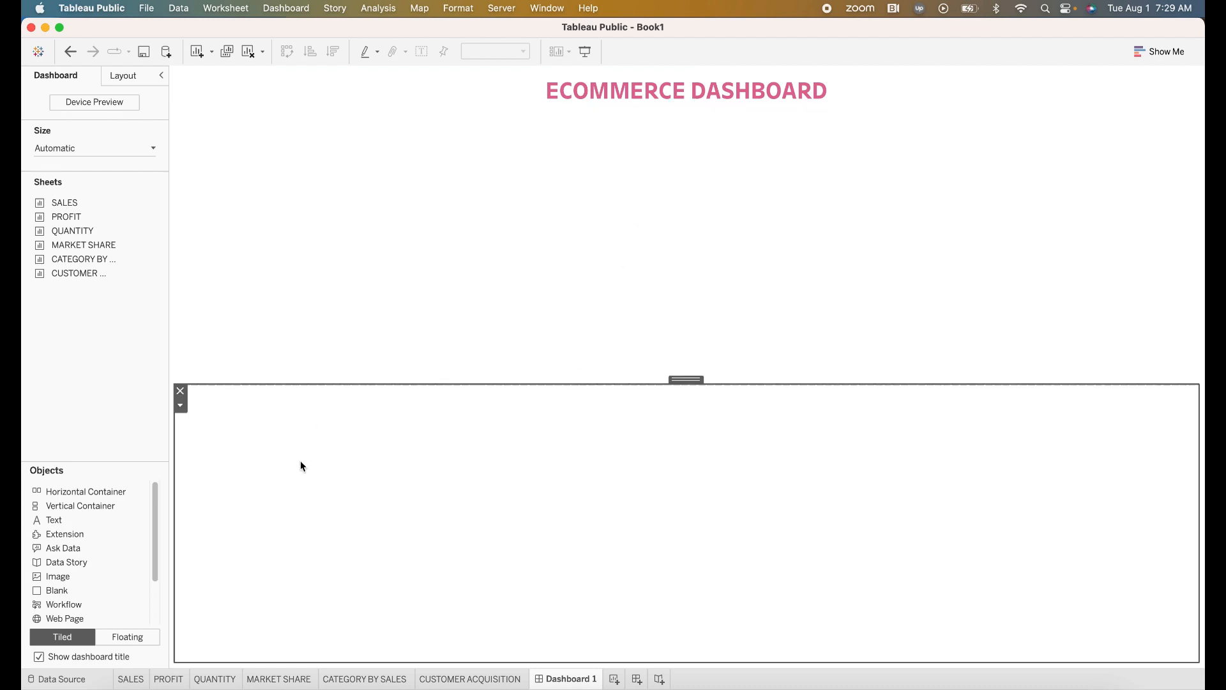
{"action": "left_click", "coordinate": [444, 311]}
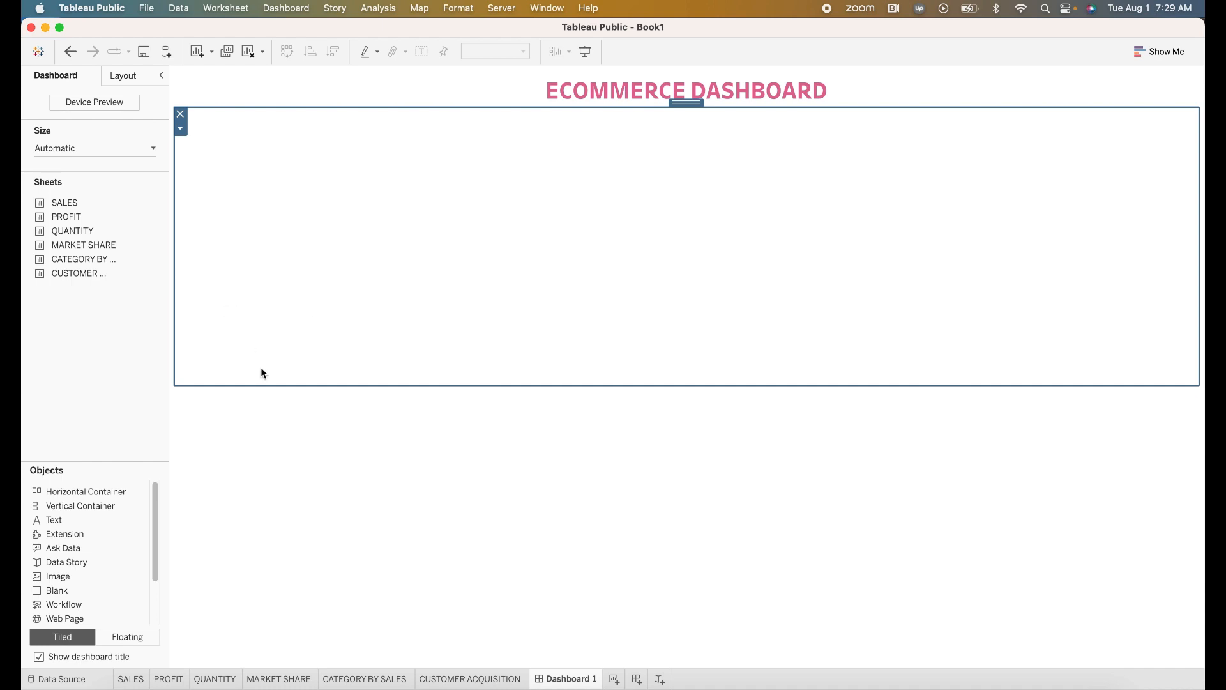
{"action": "left_click", "coordinate": [263, 391]}
{"action": "left_click", "coordinate": [369, 302]}
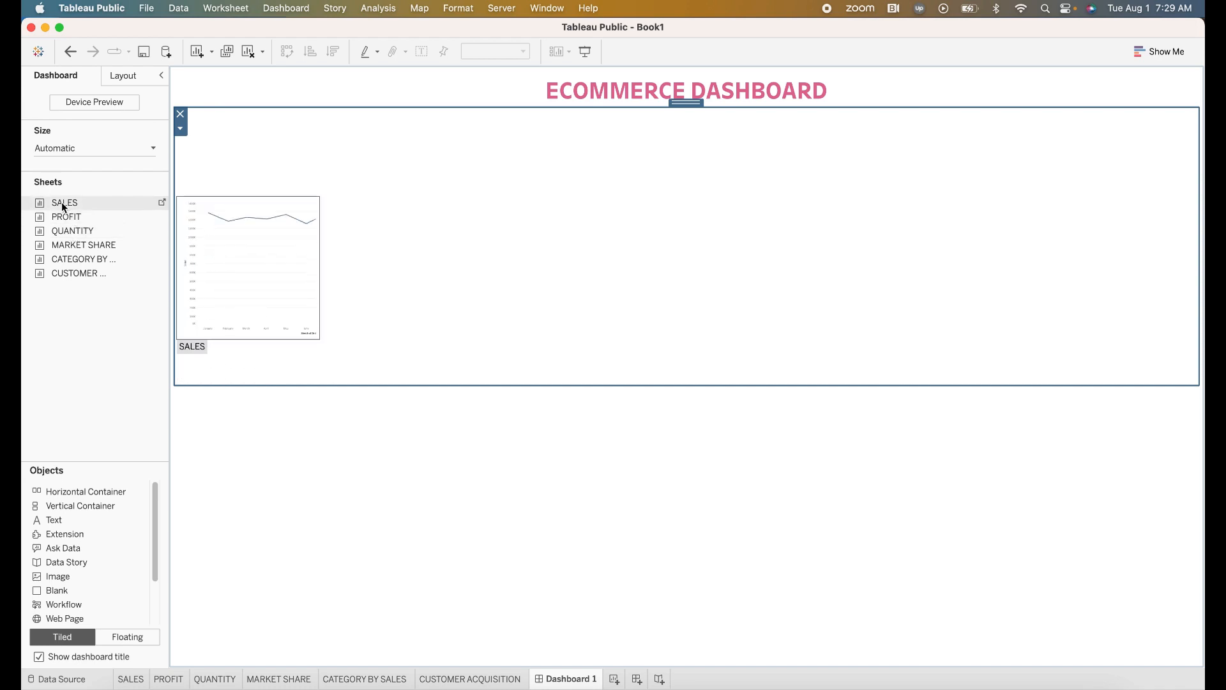
- Place the PROFIT, SALES, QUANTITY and MARKET SHARE sheets side by side, in that order, in the horizontal container
{"action": "left_click_drag", "start_coordinate": [63, 205], "coordinate": [241, 206]}
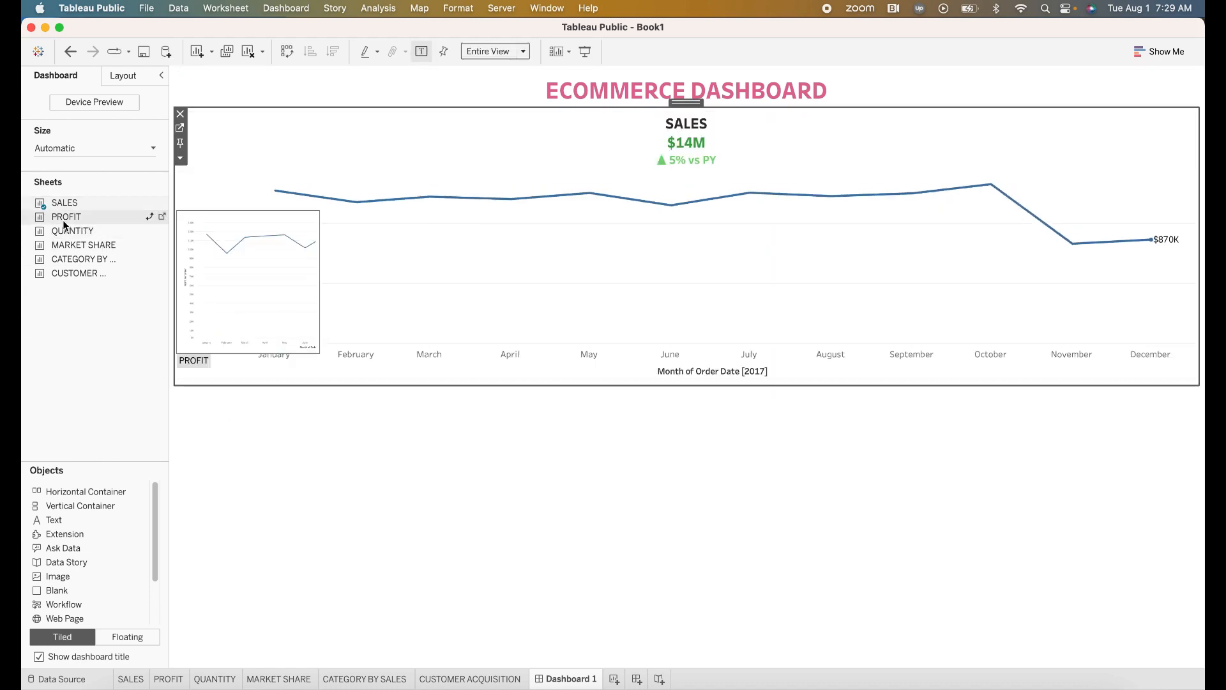
{"action": "mouse_move", "coordinate": [63, 219]}
{"action": "left_mouse_down"}
{"action": "mouse_move", "coordinate": [715, 250]}
{"action": "mouse_move", "coordinate": [653, 266]}
{"action": "mouse_move", "coordinate": [671, 228]}
{"action": "mouse_move", "coordinate": [674, 252]}
{"action": "left_mouse_up"}
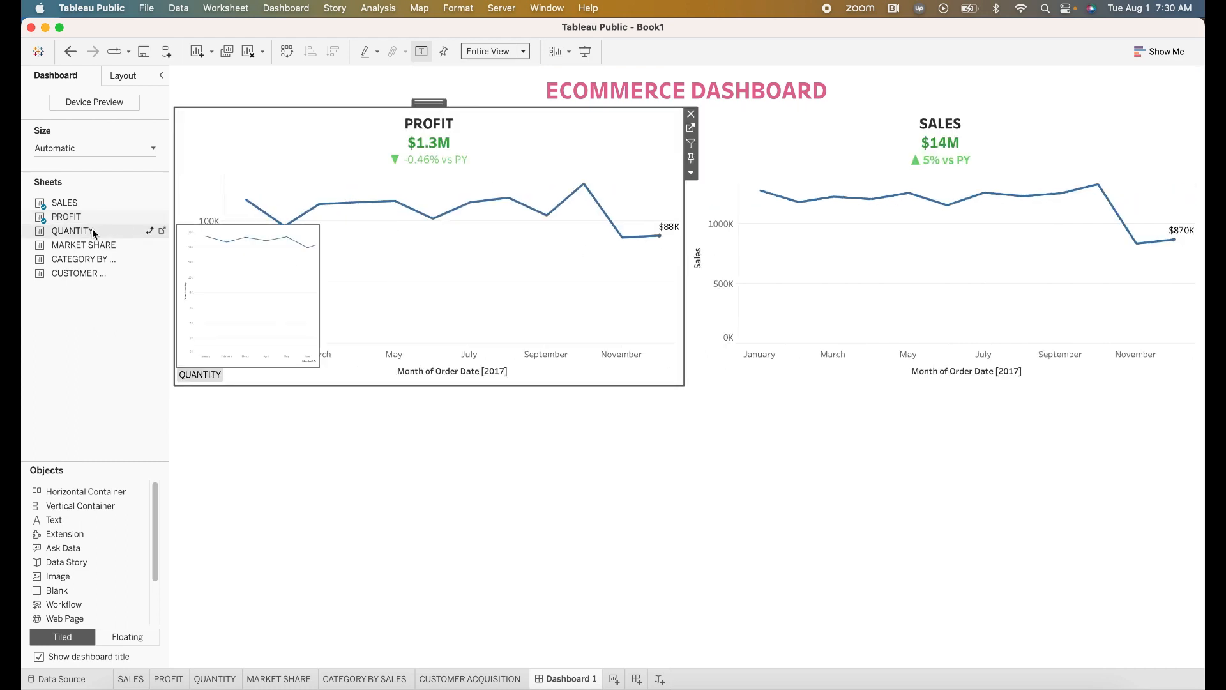
{"action": "left_click_drag", "start_coordinate": [61, 245], "coordinate": [704, 279]}
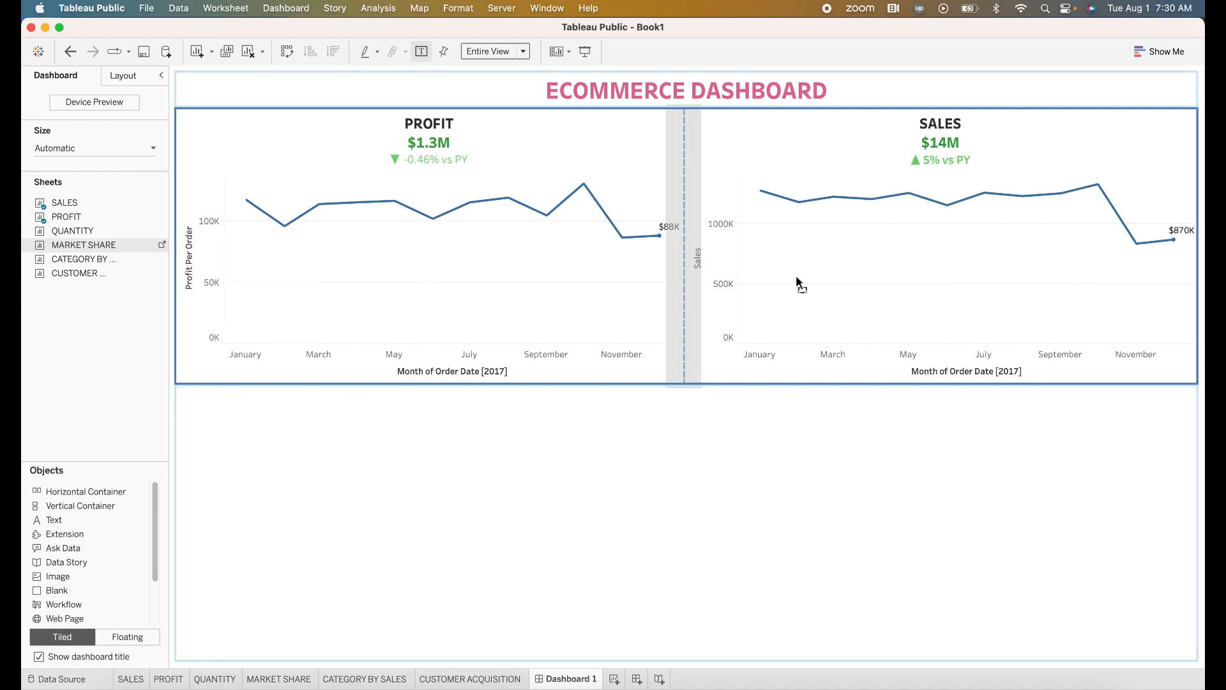
{"action": "left_click_drag", "start_coordinate": [796, 278], "coordinate": [1029, 282]}
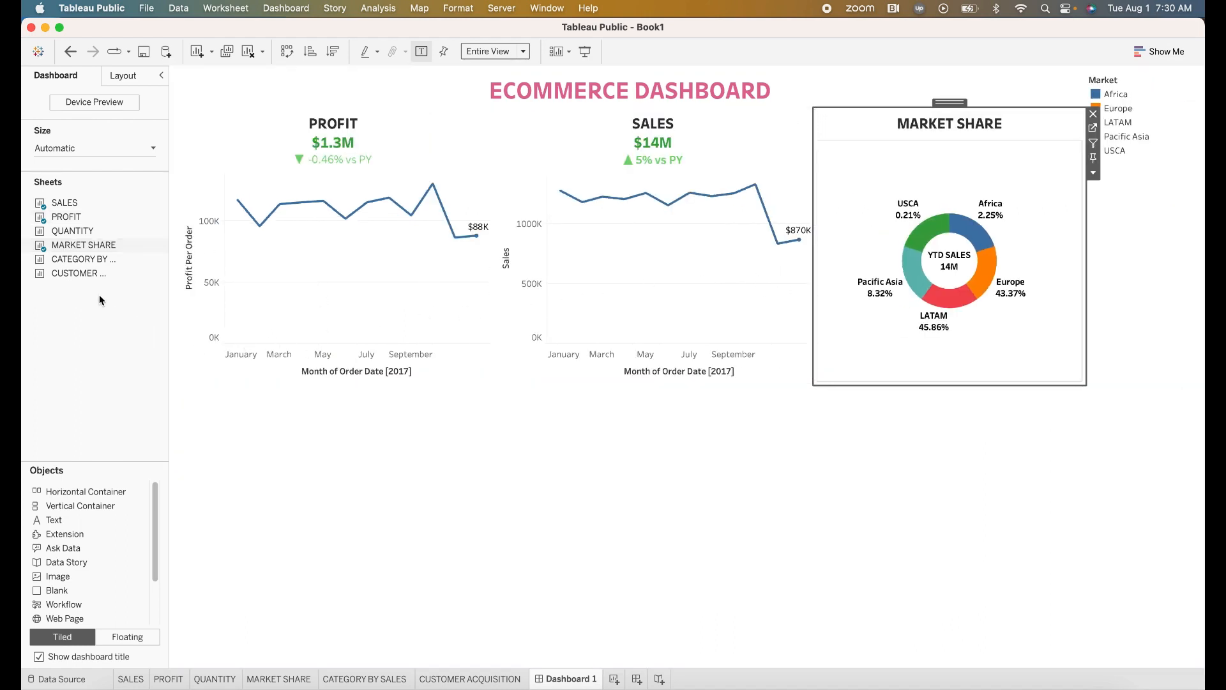
{"action": "mouse_move", "coordinate": [62, 233]}
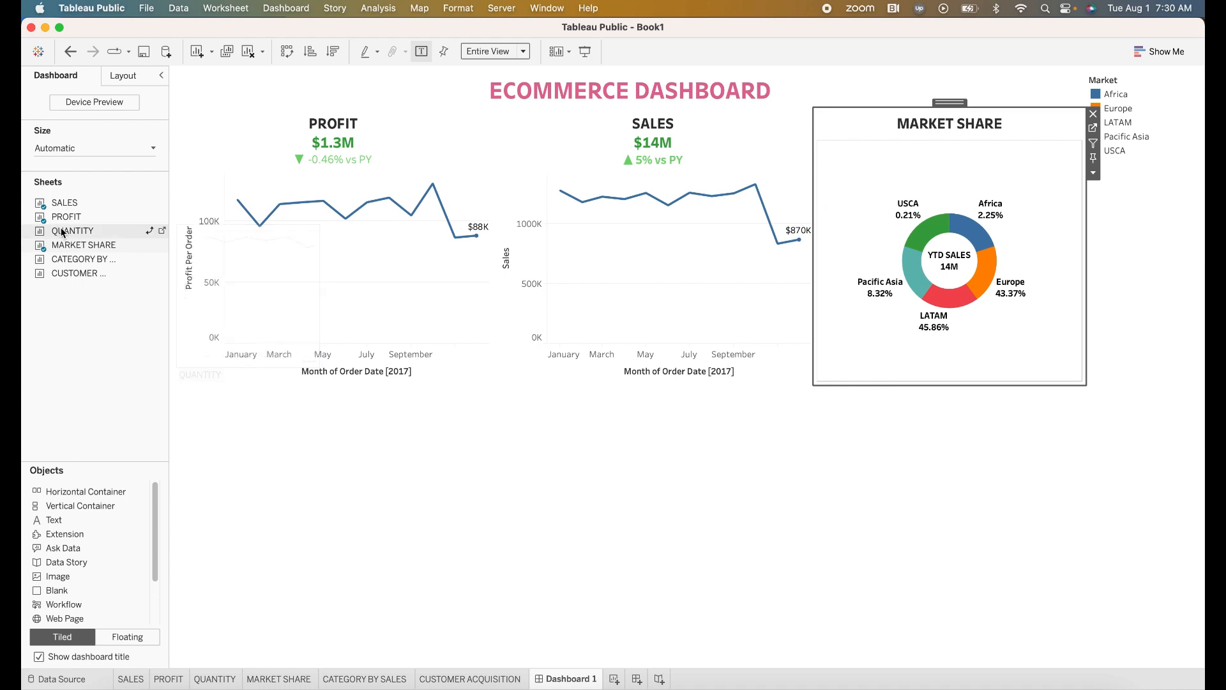
{"action": "left_click_drag", "start_coordinate": [62, 233], "coordinate": [742, 235]}
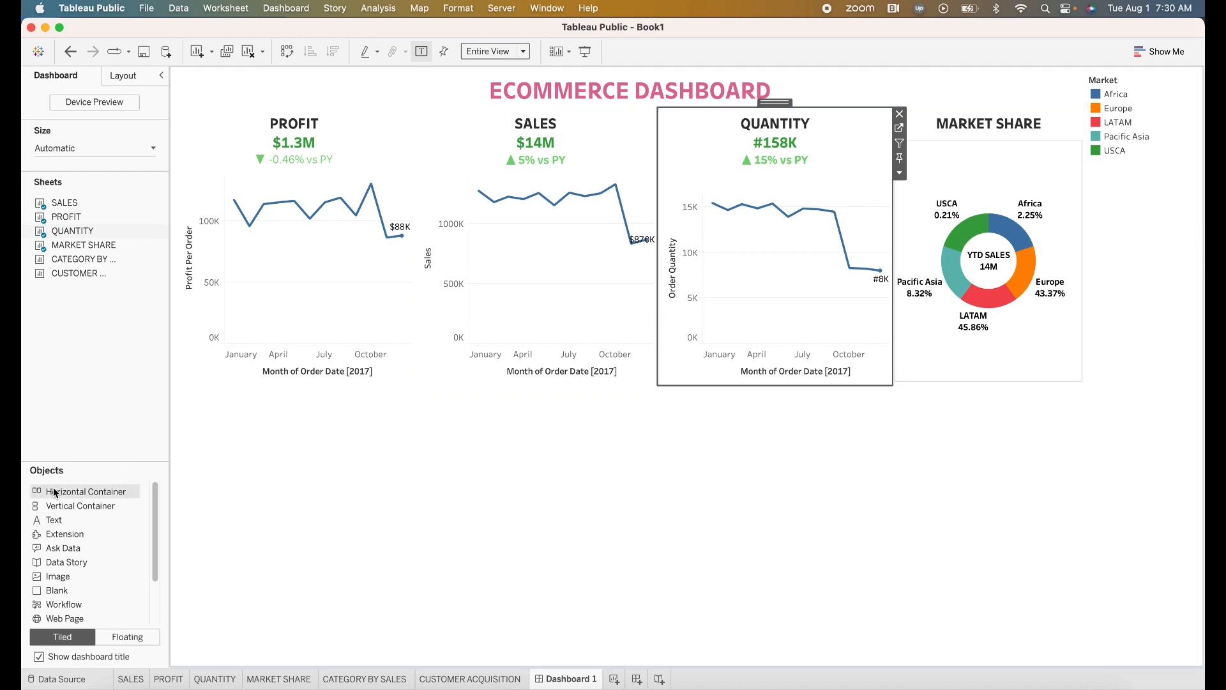
- Insert a horizontal container between the title and the chart row and set its height to 6 pixels
{"action": "left_click_drag", "start_coordinate": [52, 486], "coordinate": [412, 101]}
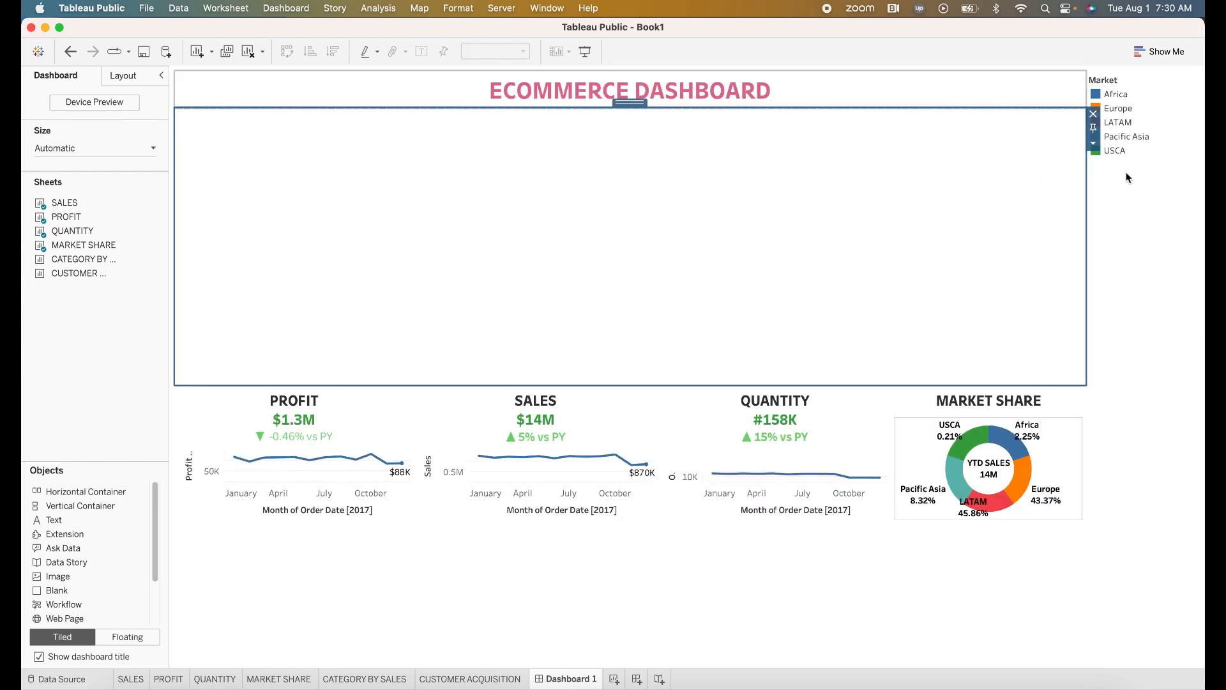
{"action": "left_click", "coordinate": [1093, 144]}
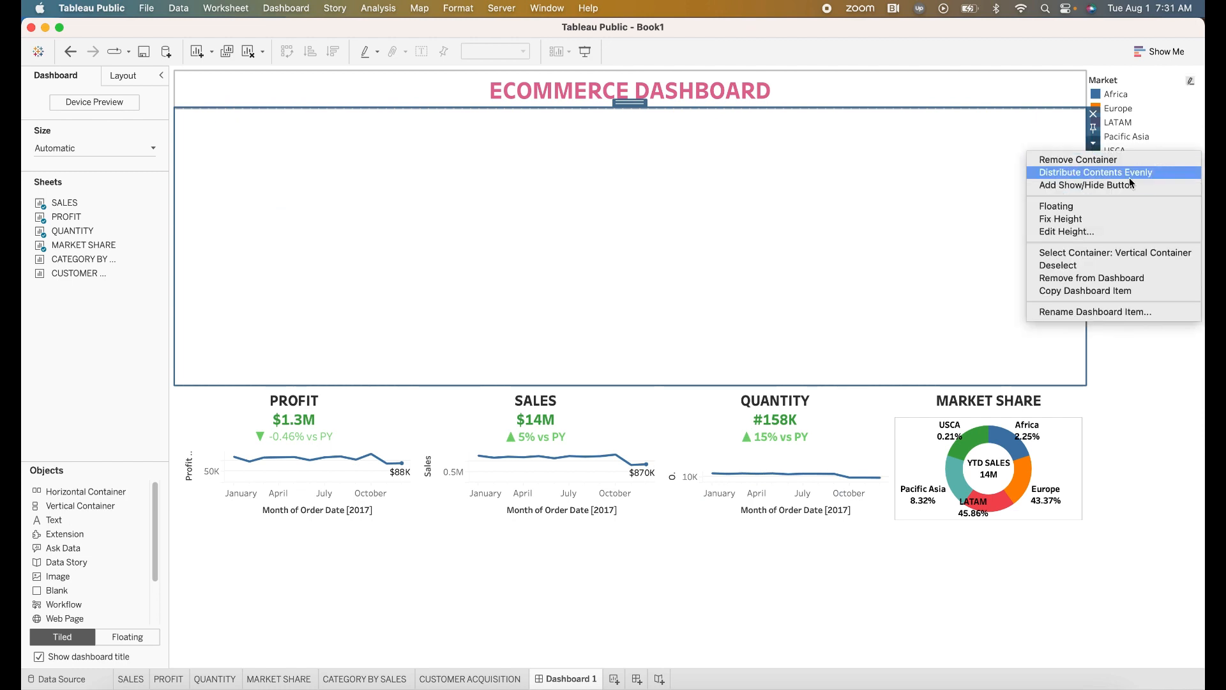
{"action": "left_click", "coordinate": [1085, 232]}
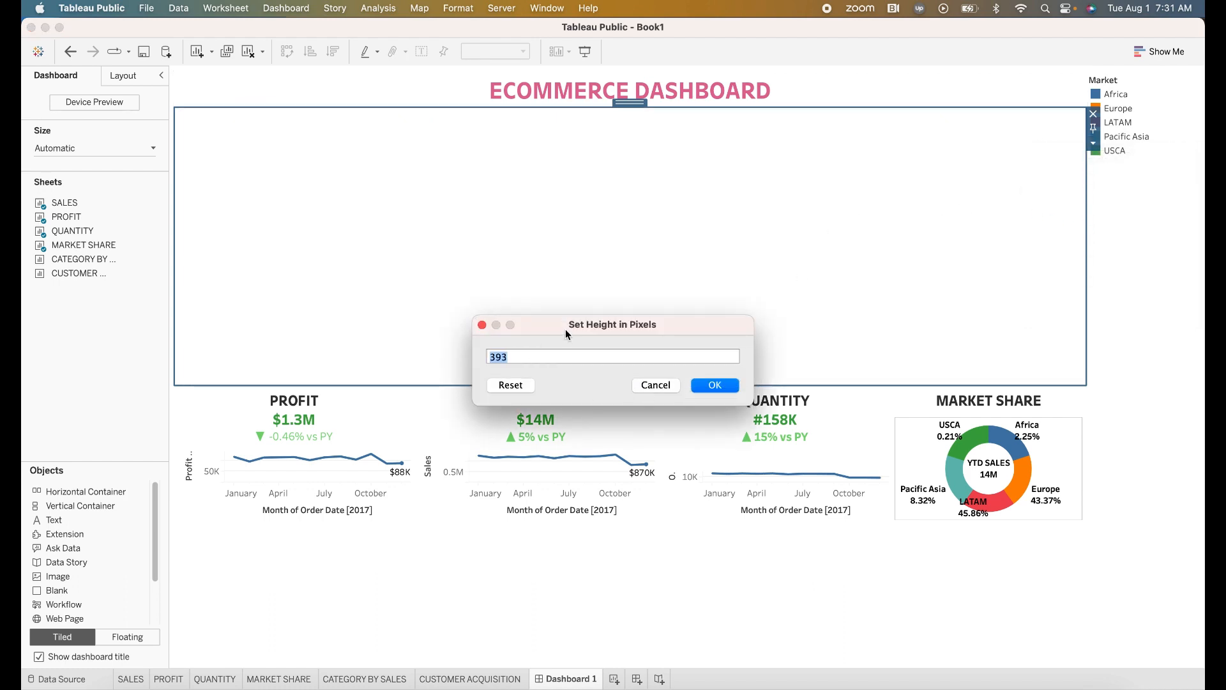
{"action": "type", "text": "6"}
{"action": "left_click", "coordinate": [703, 385]}
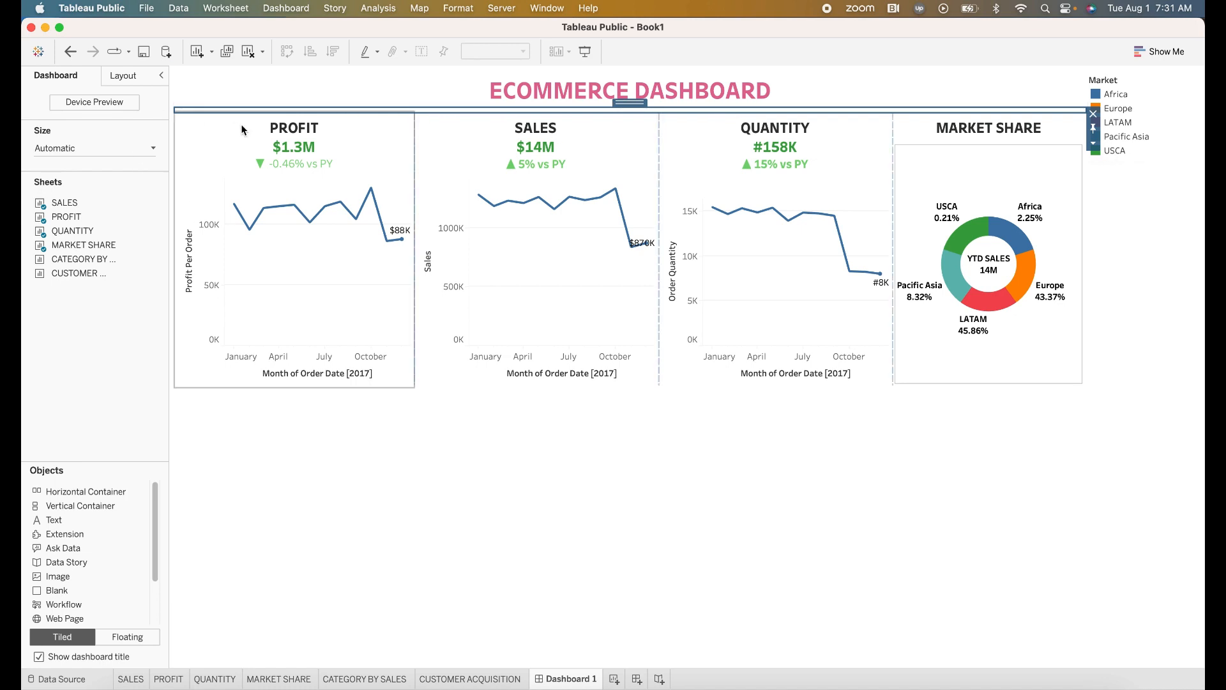
- Fill the thin container below the title with a black background to form a divider line
{"action": "left_click", "coordinate": [115, 74]}
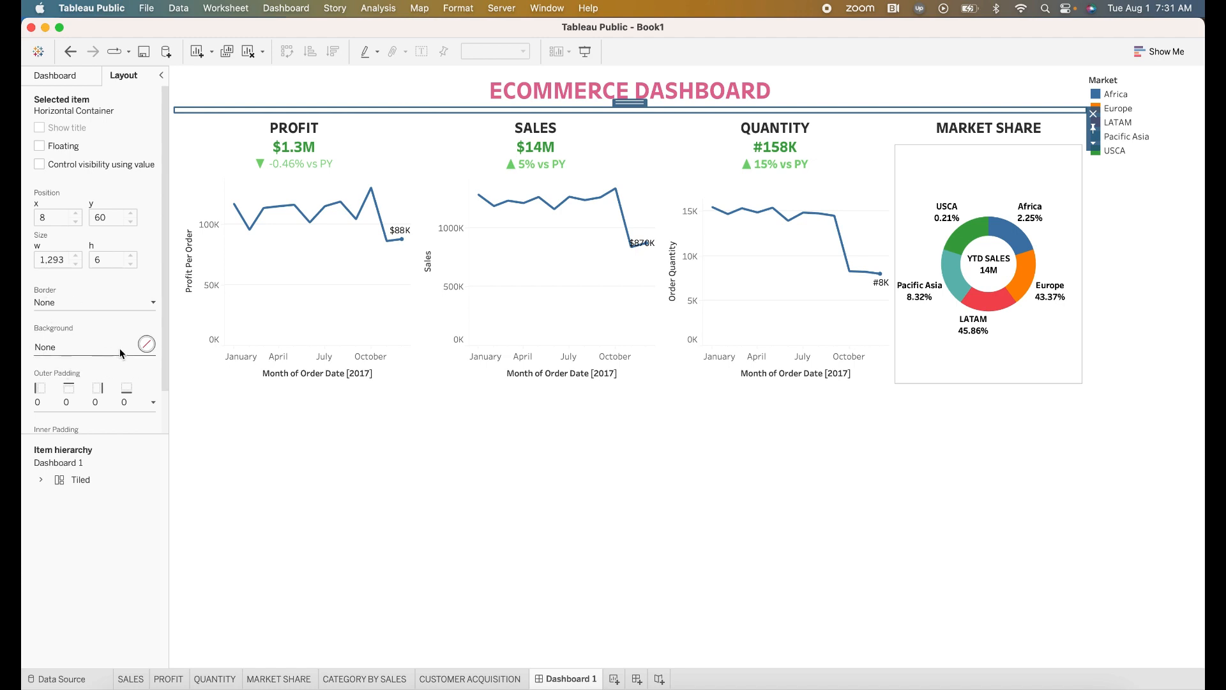
{"action": "left_click", "coordinate": [146, 345]}
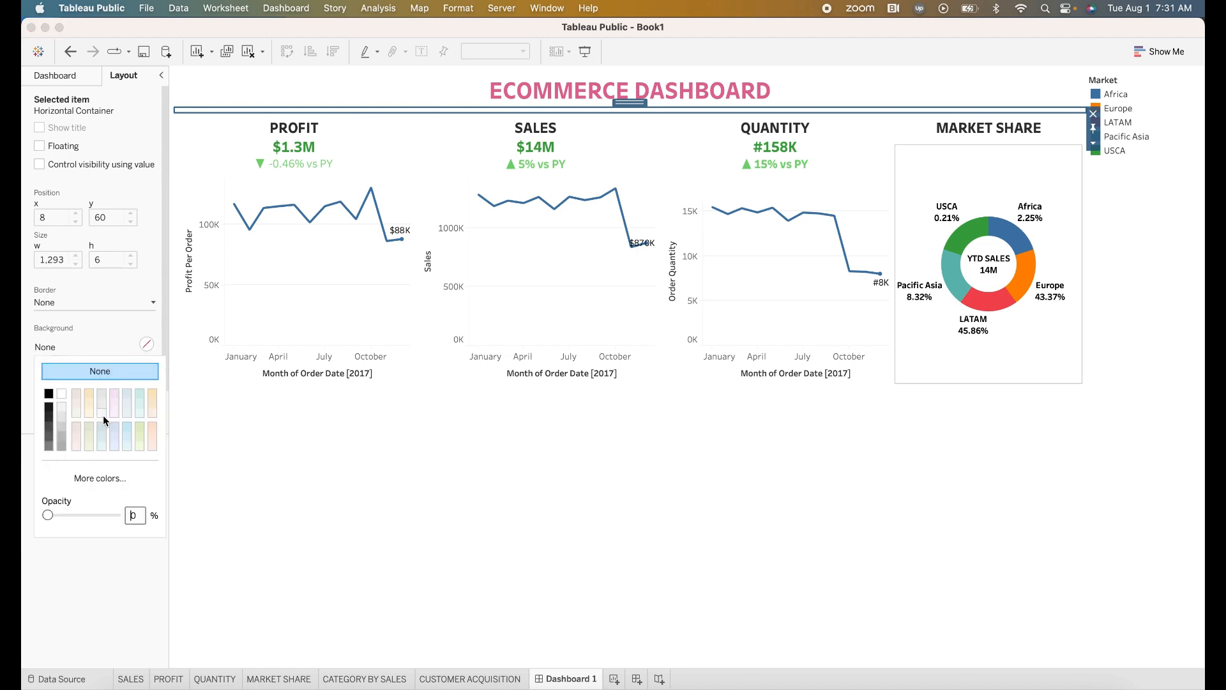
{"action": "left_click", "coordinate": [49, 398]}
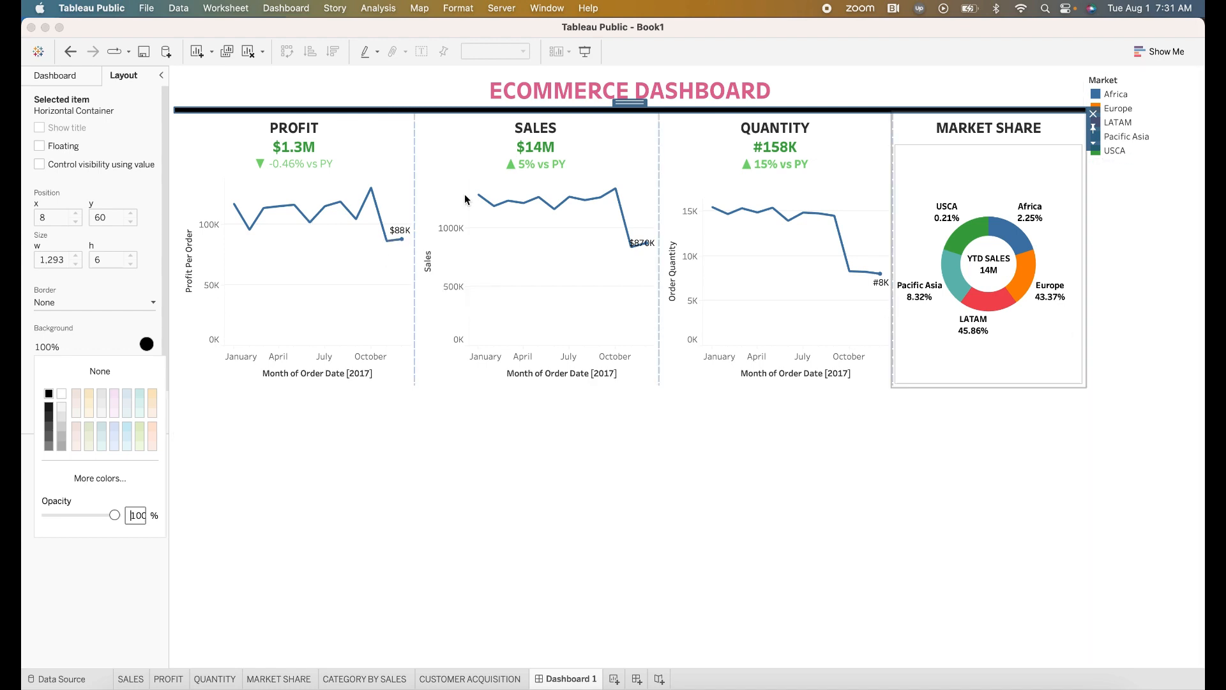
{"action": "left_click", "coordinate": [194, 131]}
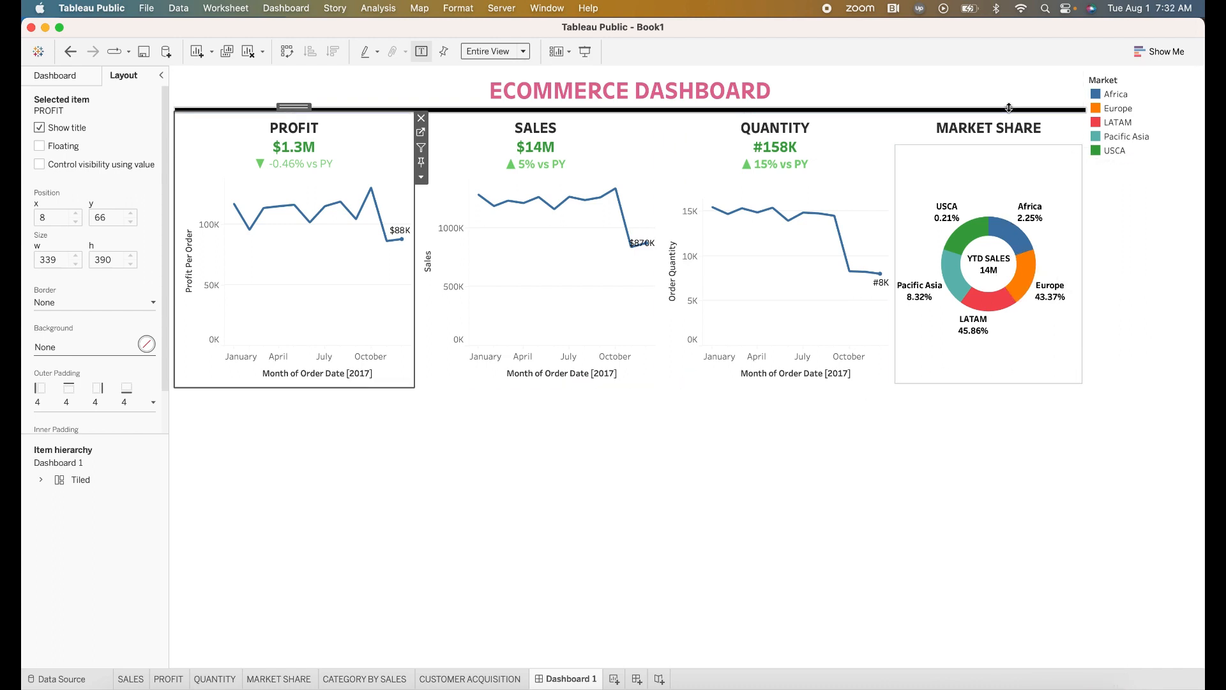
- Give the horizontal container holding the four charts a light teal background
{"action": "left_click", "coordinate": [658, 323]}
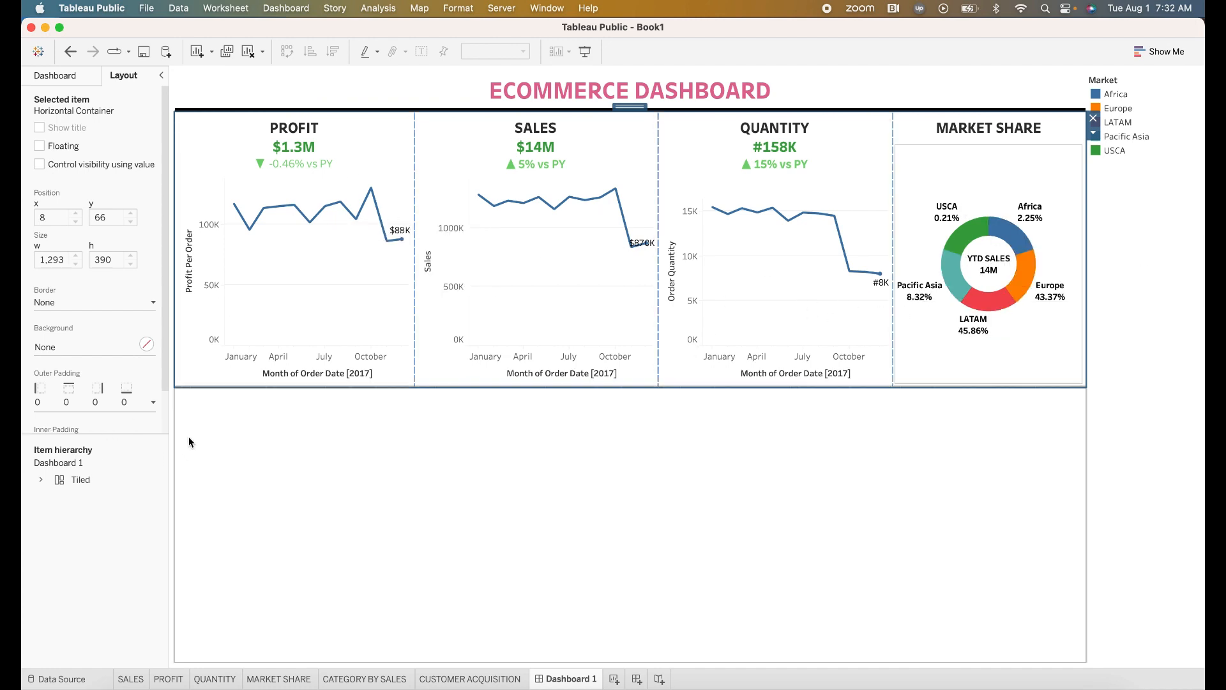
{"action": "left_click", "coordinate": [141, 345]}
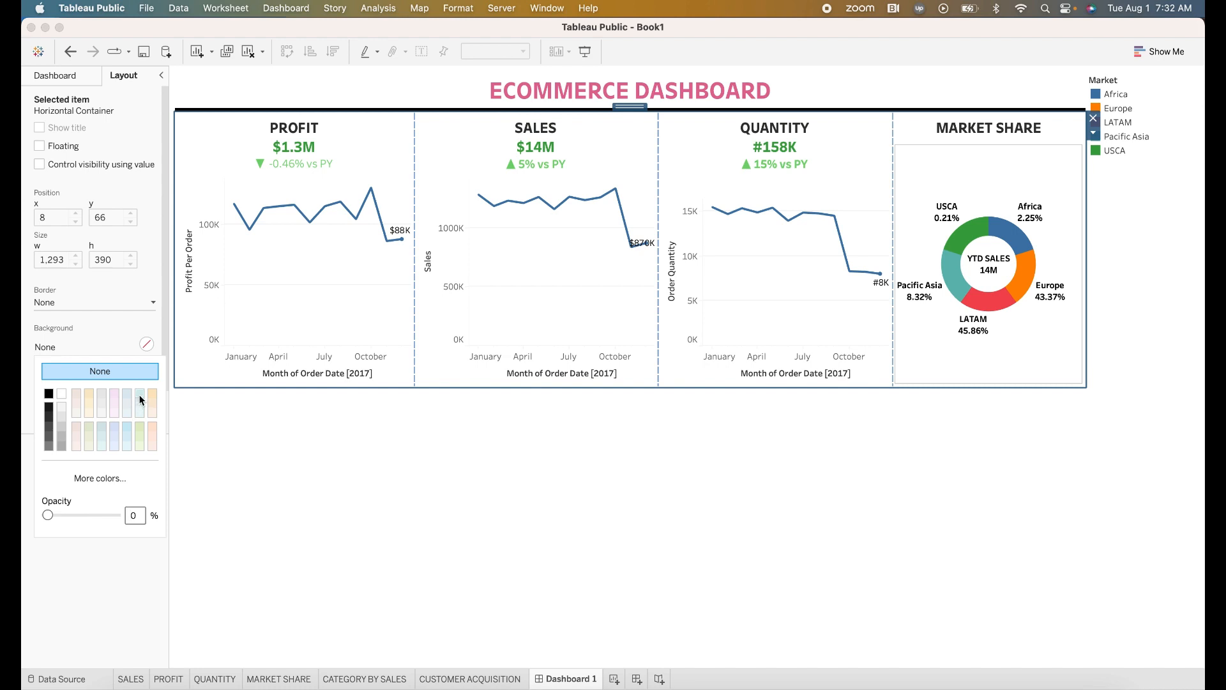
{"action": "left_click", "coordinate": [112, 397]}
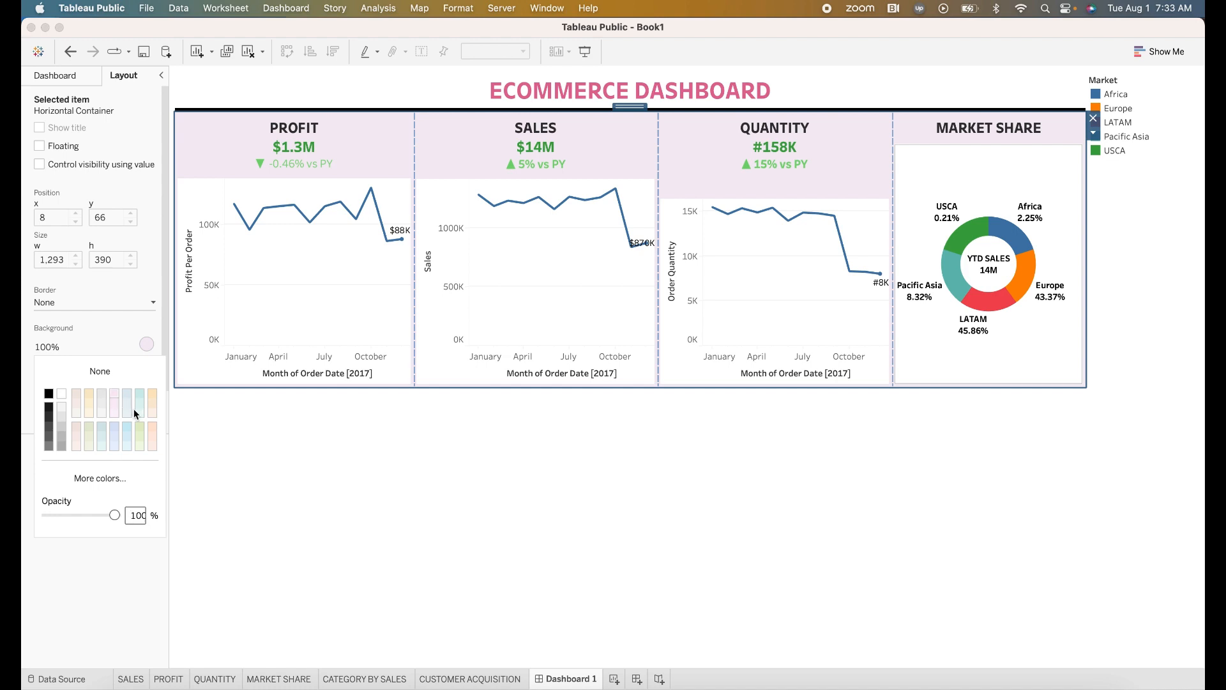
{"action": "left_click", "coordinate": [138, 400]}
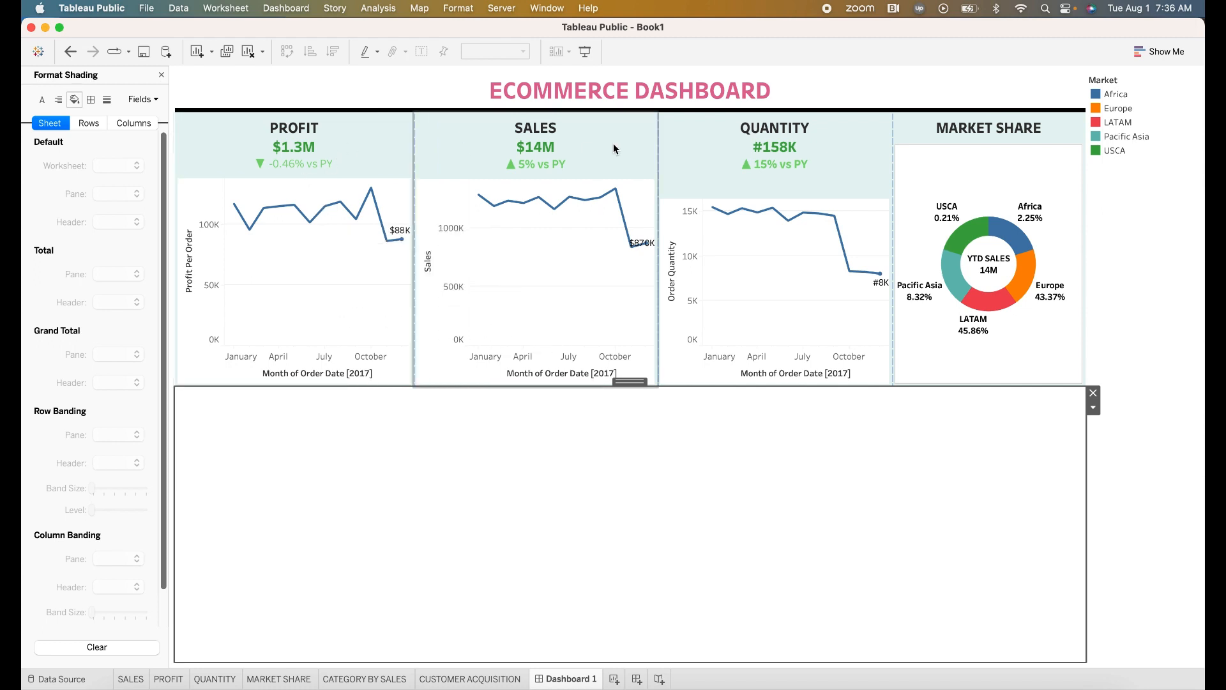
- Set the PROFIT chart's worksheet shading to None so the container's teal background shows through
{"action": "right_click", "coordinate": [312, 299]}
{"action": "left_click", "coordinate": [339, 352]}
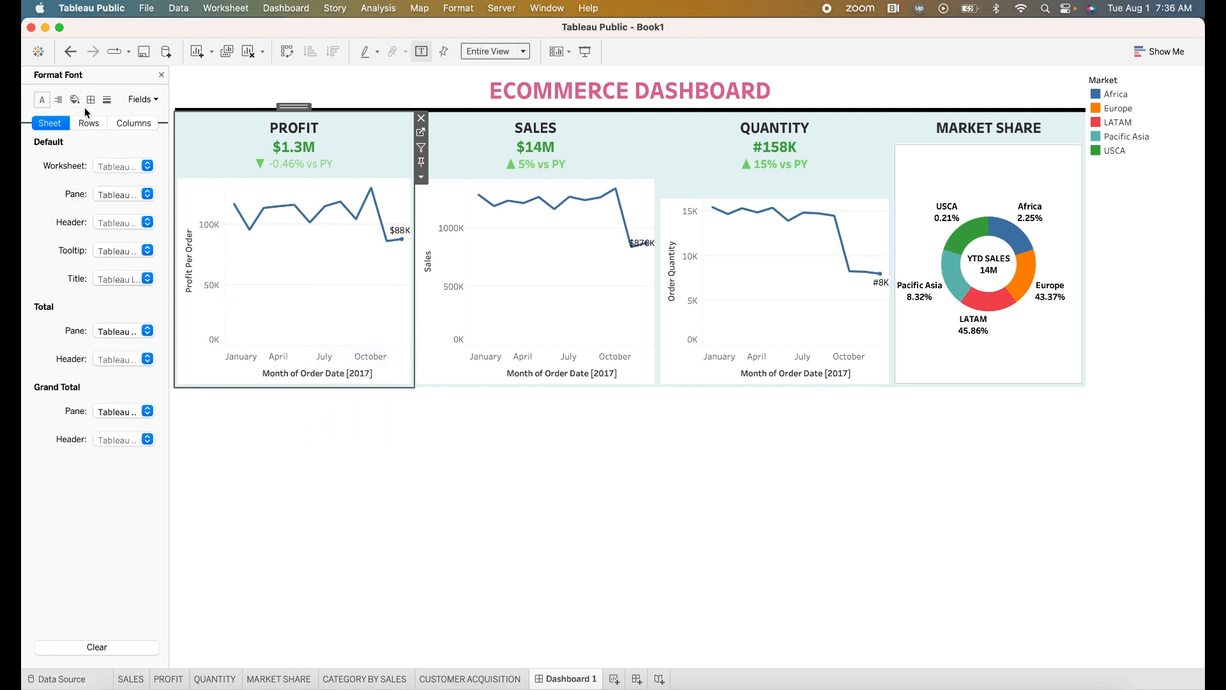
{"action": "left_click", "coordinate": [75, 100]}
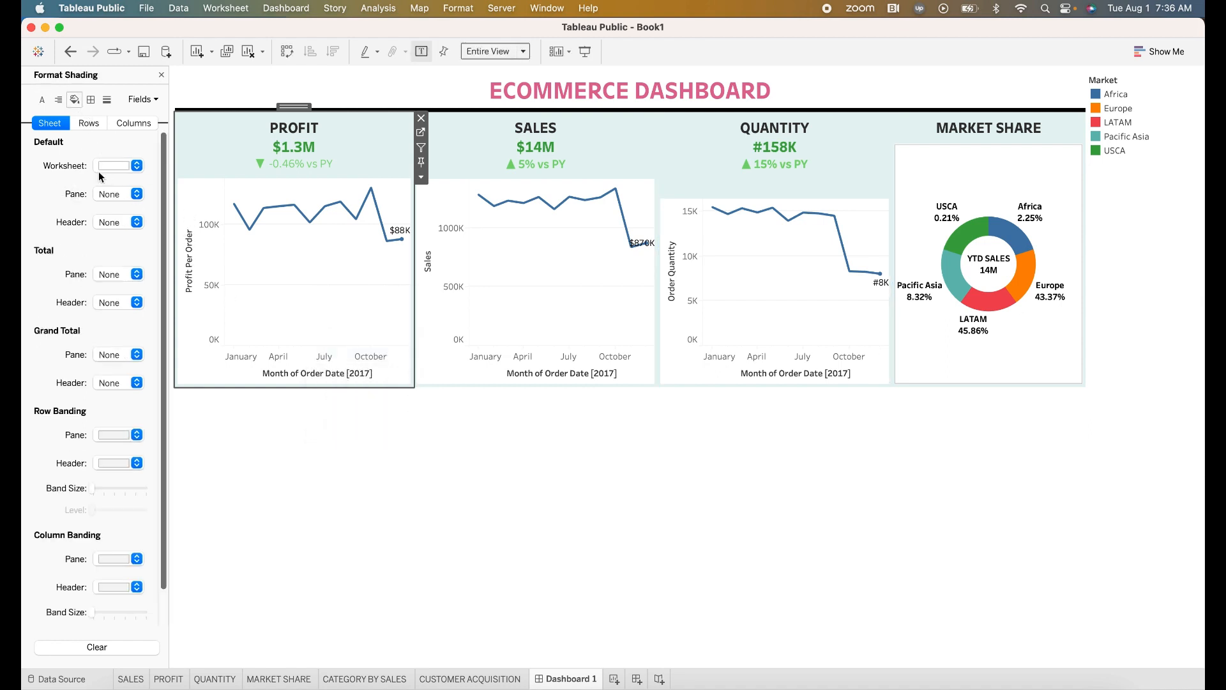
{"action": "left_click", "coordinate": [138, 170]}
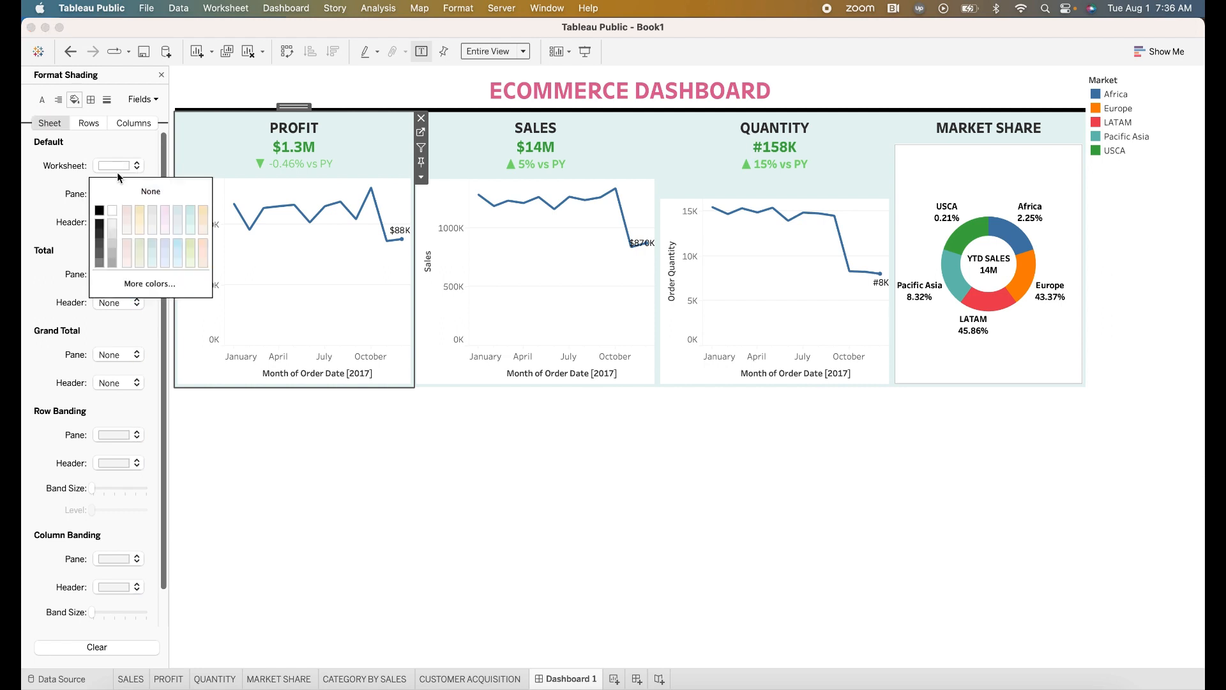
{"action": "left_click", "coordinate": [144, 191]}
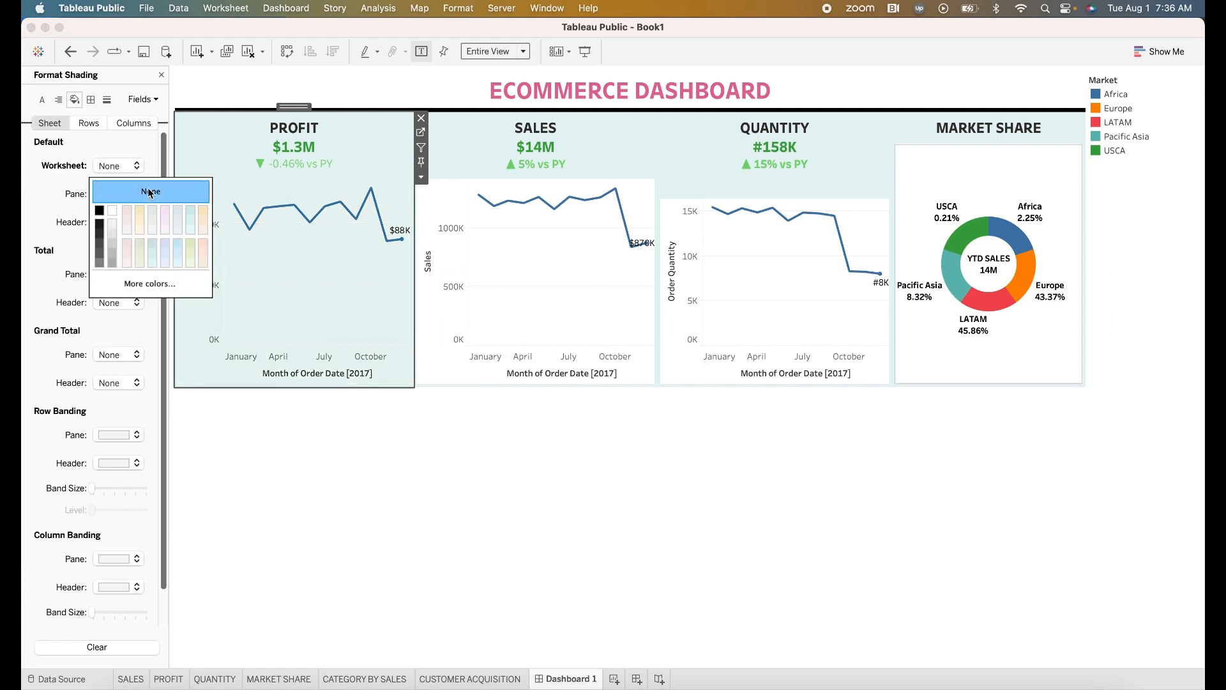
- Set the worksheet shading of the SALES chart to None
{"action": "left_click", "coordinate": [482, 327]}
{"action": "right_click", "coordinate": [536, 328]}
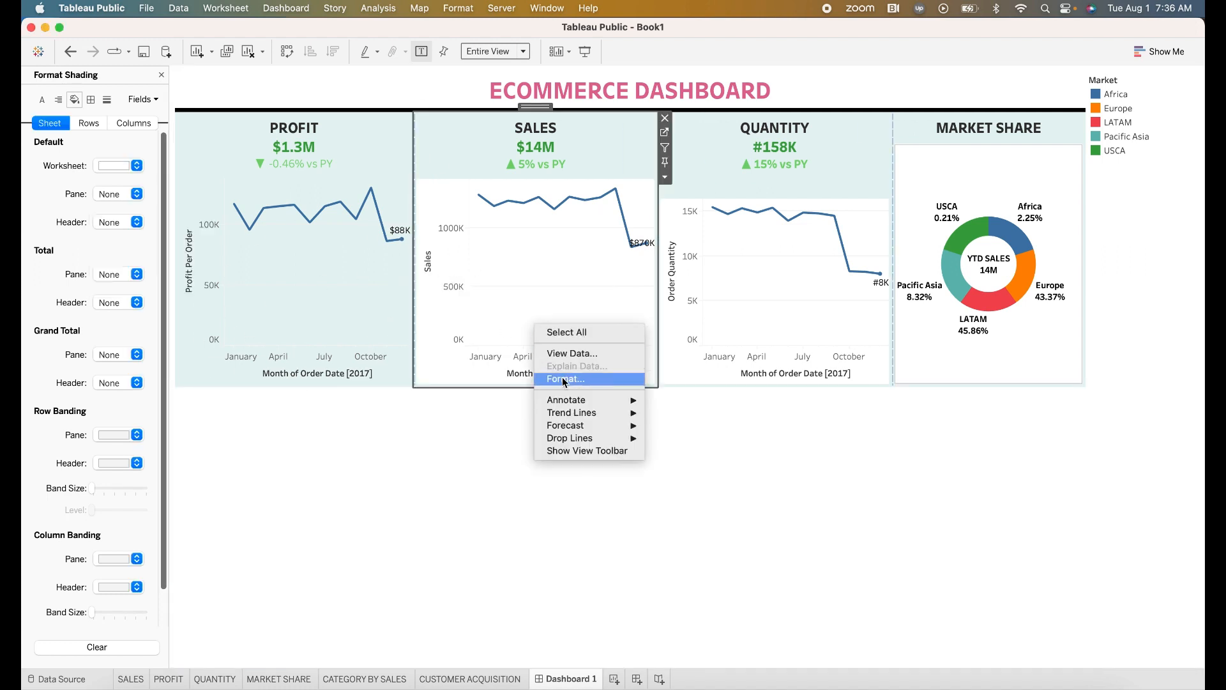
{"action": "left_click", "coordinate": [564, 381]}
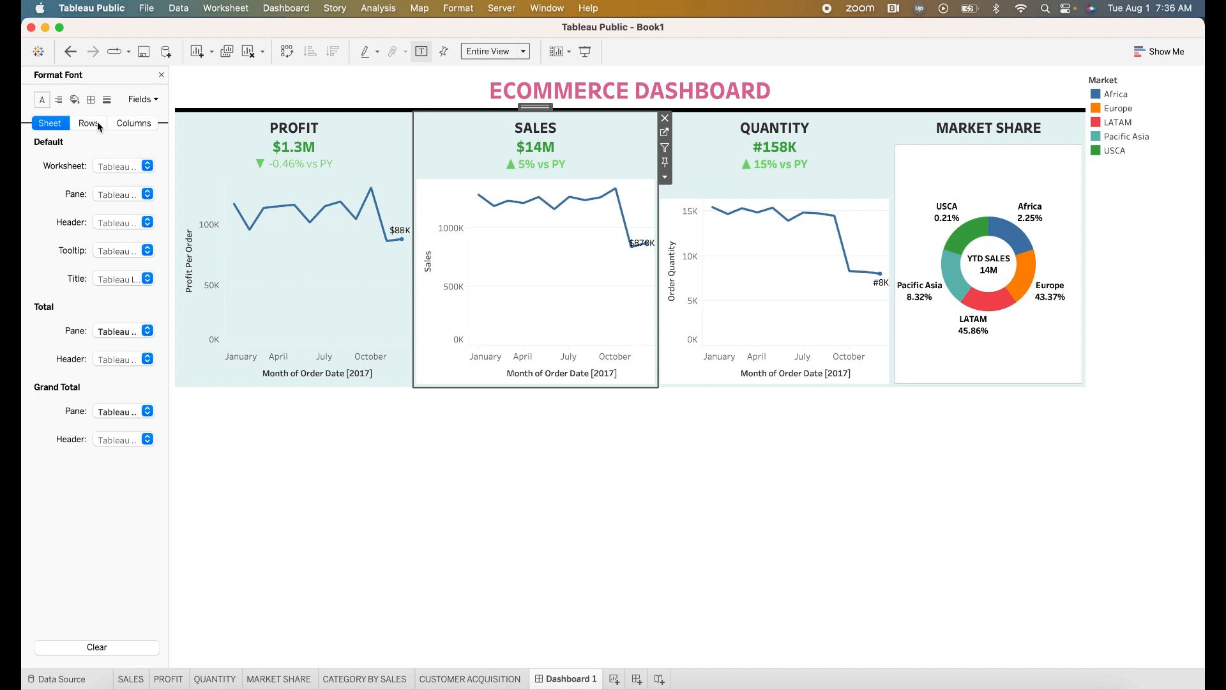
{"action": "left_click", "coordinate": [75, 100]}
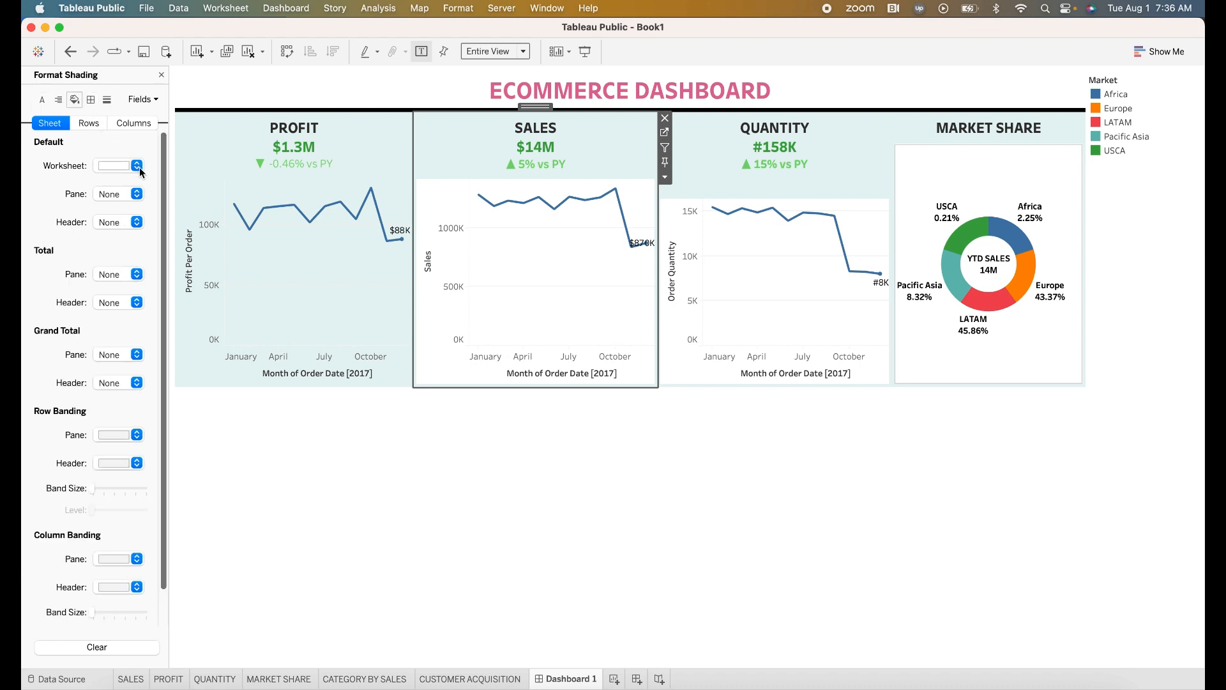
{"action": "left_click", "coordinate": [139, 168]}
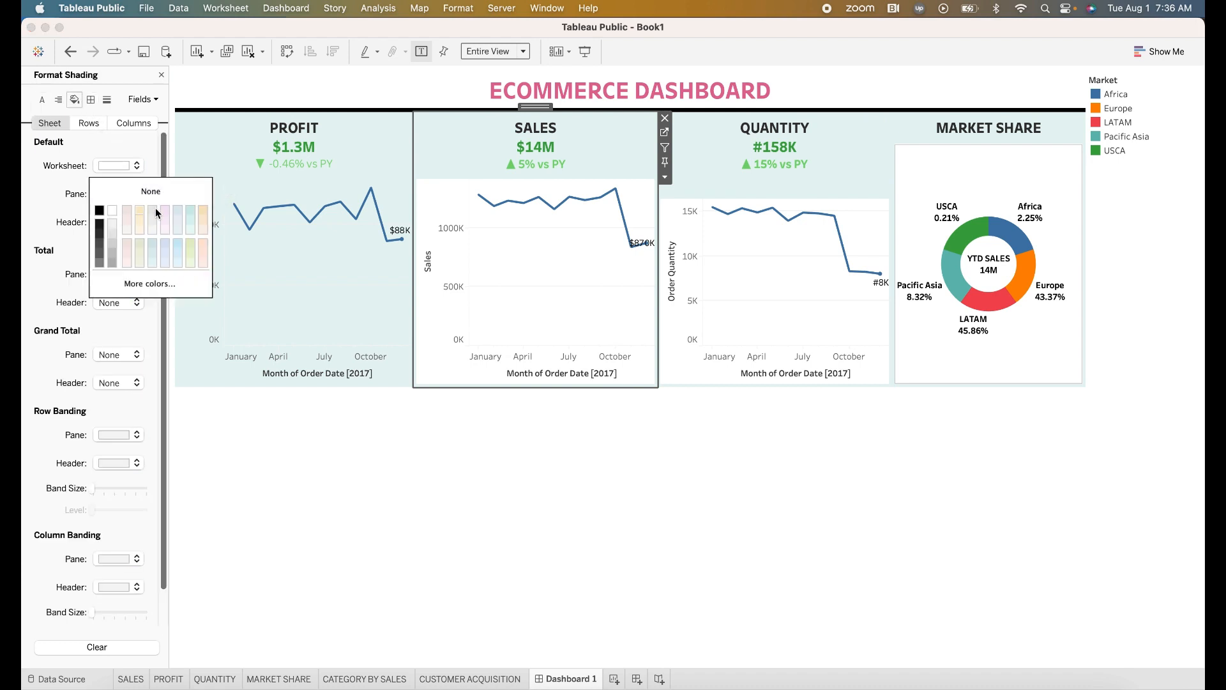
{"action": "left_click", "coordinate": [154, 192]}
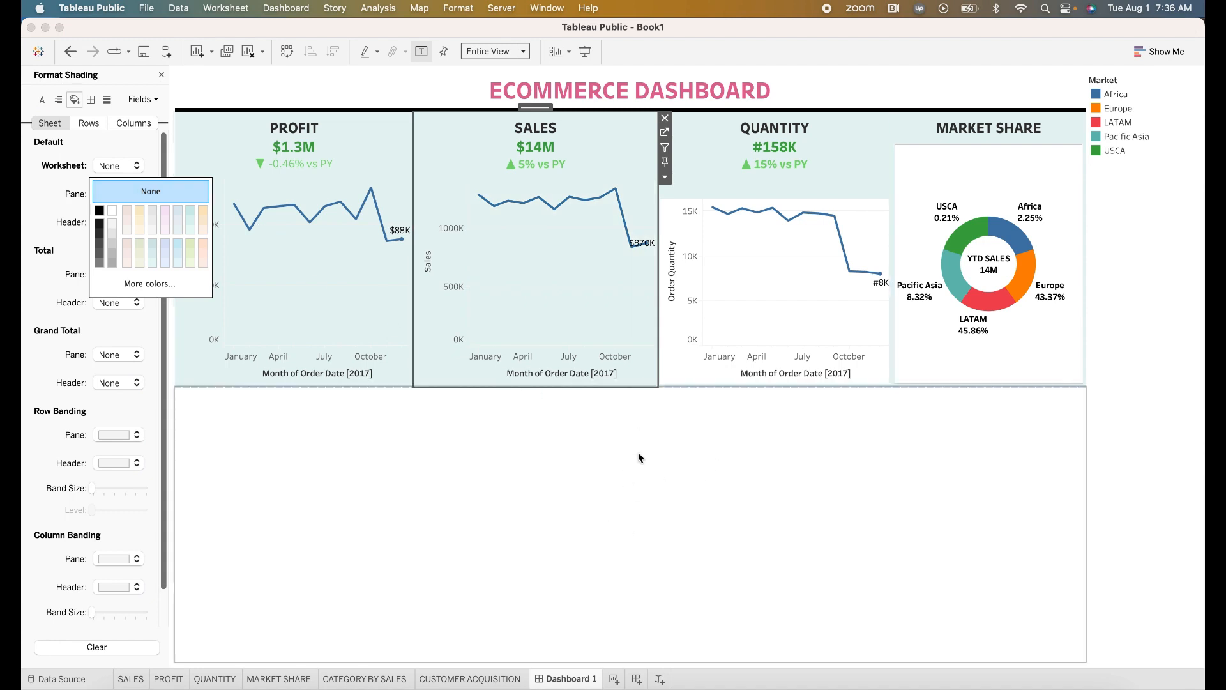
- Remove the white worksheet shading from the QUANTITY chart by setting it to None
{"action": "left_click", "coordinate": [725, 310]}
{"action": "right_click", "coordinate": [713, 315]}
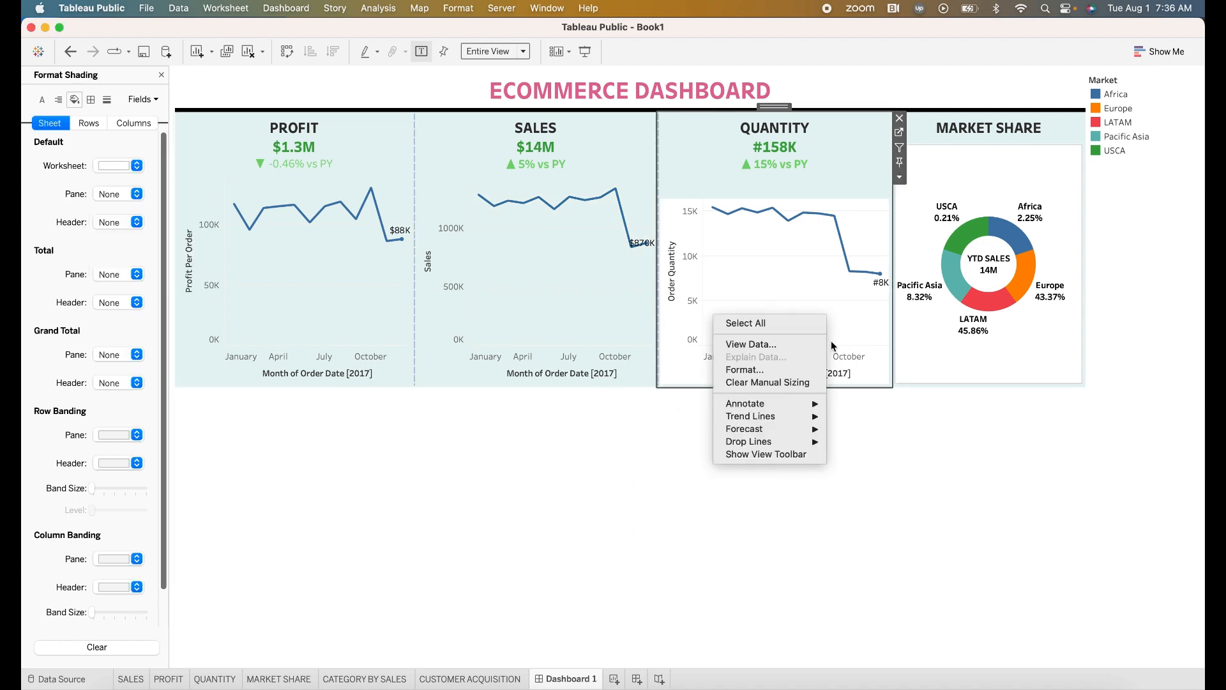
{"action": "left_click", "coordinate": [770, 370]}
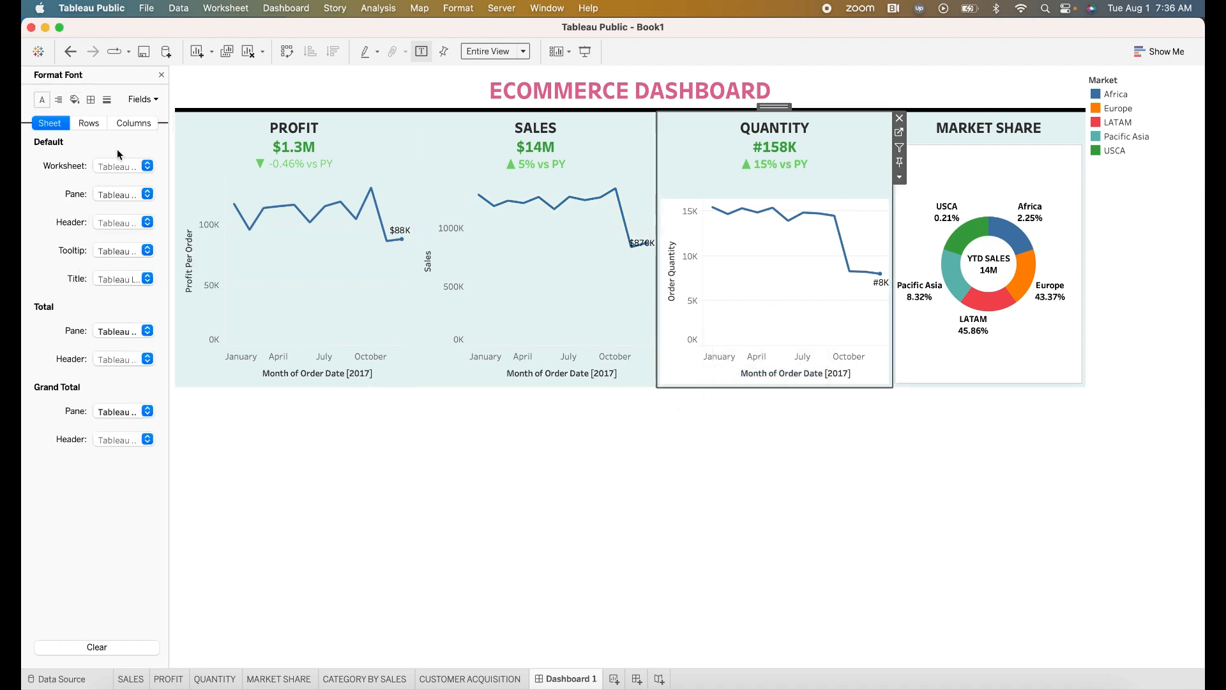
{"action": "left_click", "coordinate": [89, 123]}
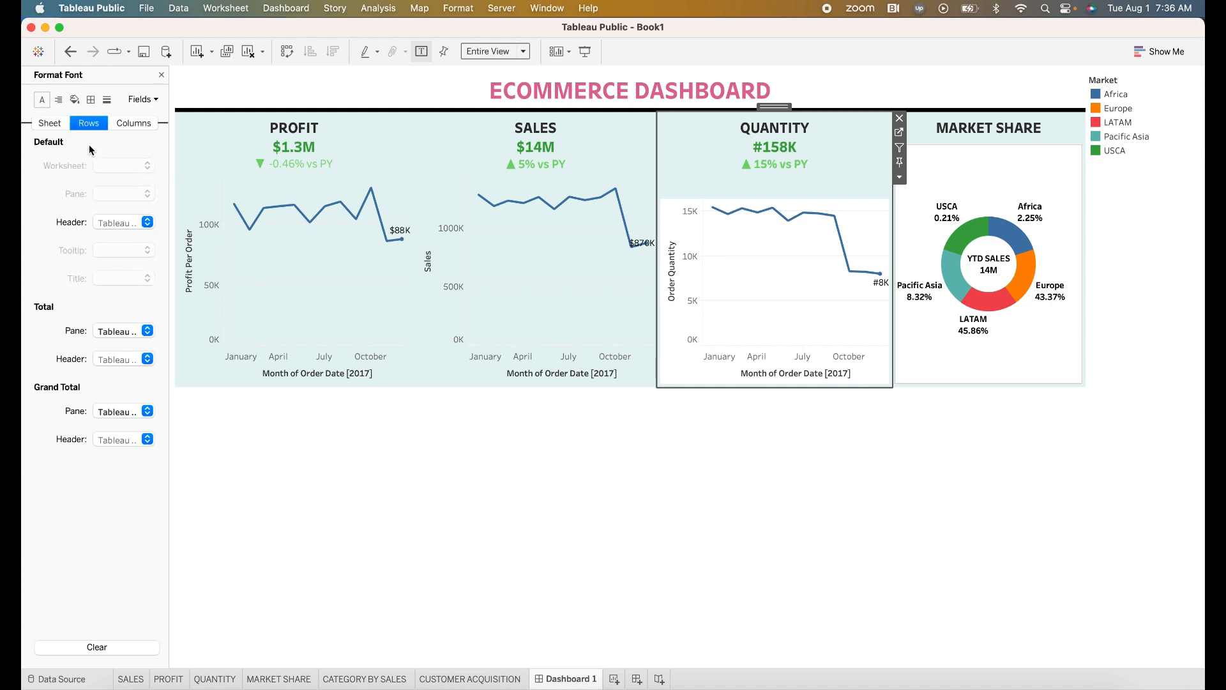
{"action": "left_click", "coordinate": [49, 123]}
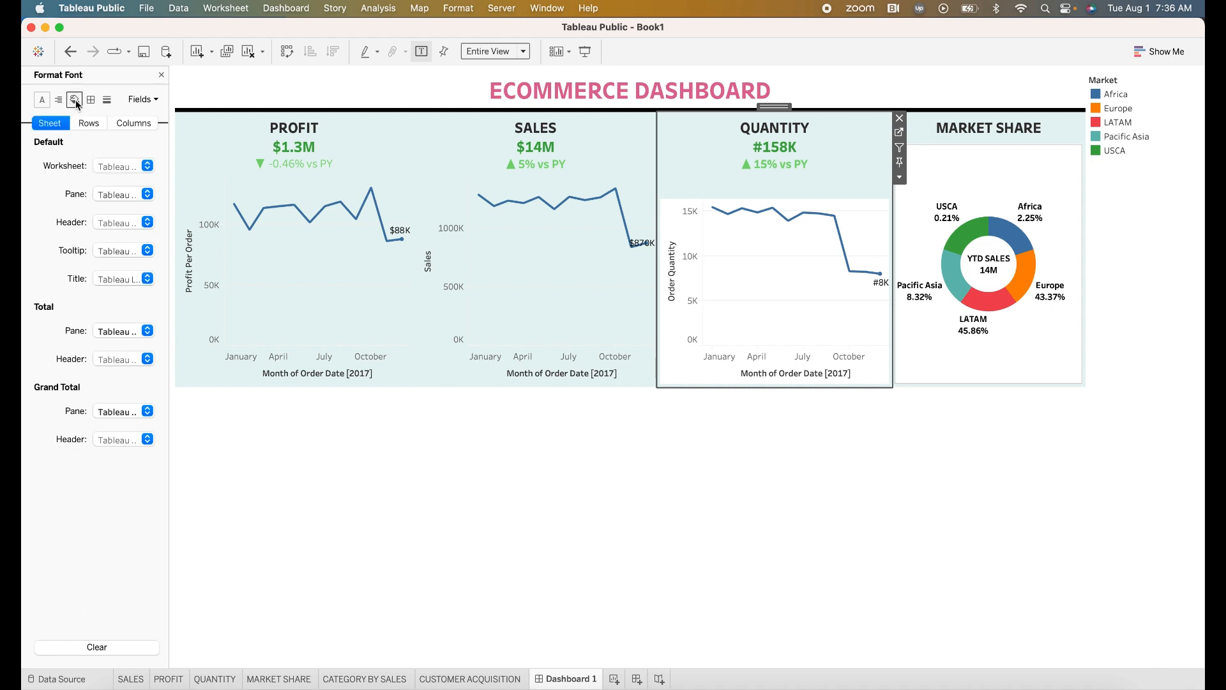
{"action": "left_click", "coordinate": [74, 99]}
{"action": "left_click", "coordinate": [116, 166]}
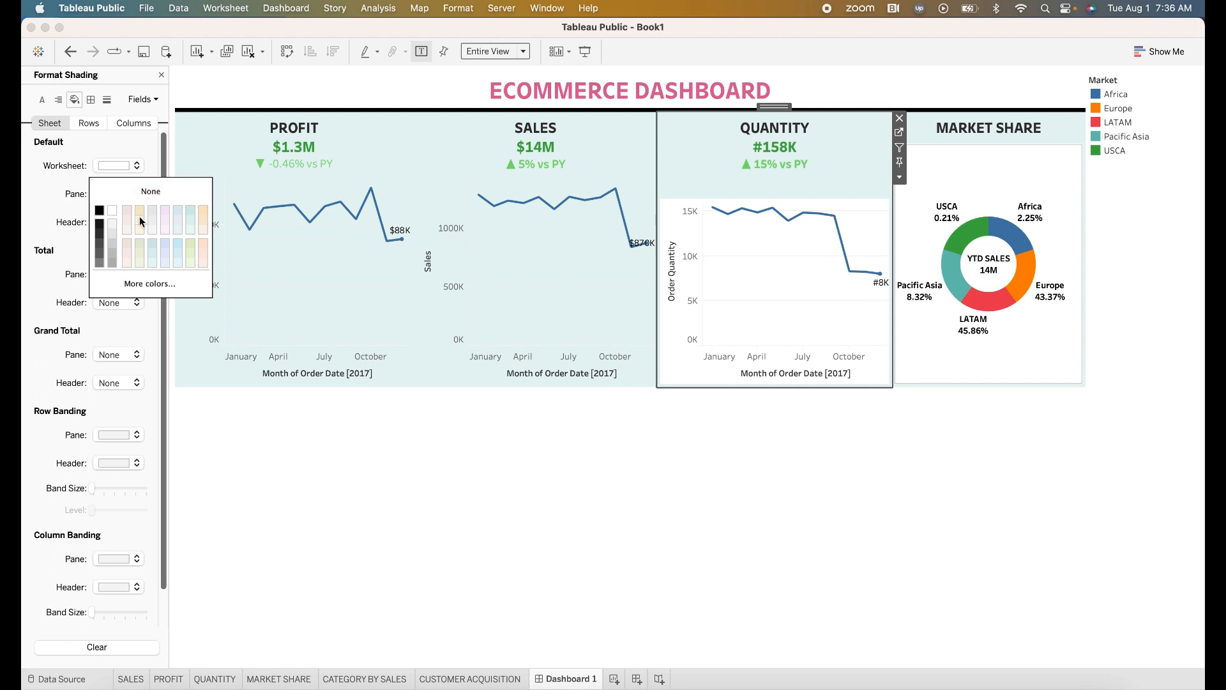
{"action": "left_click", "coordinate": [150, 191]}
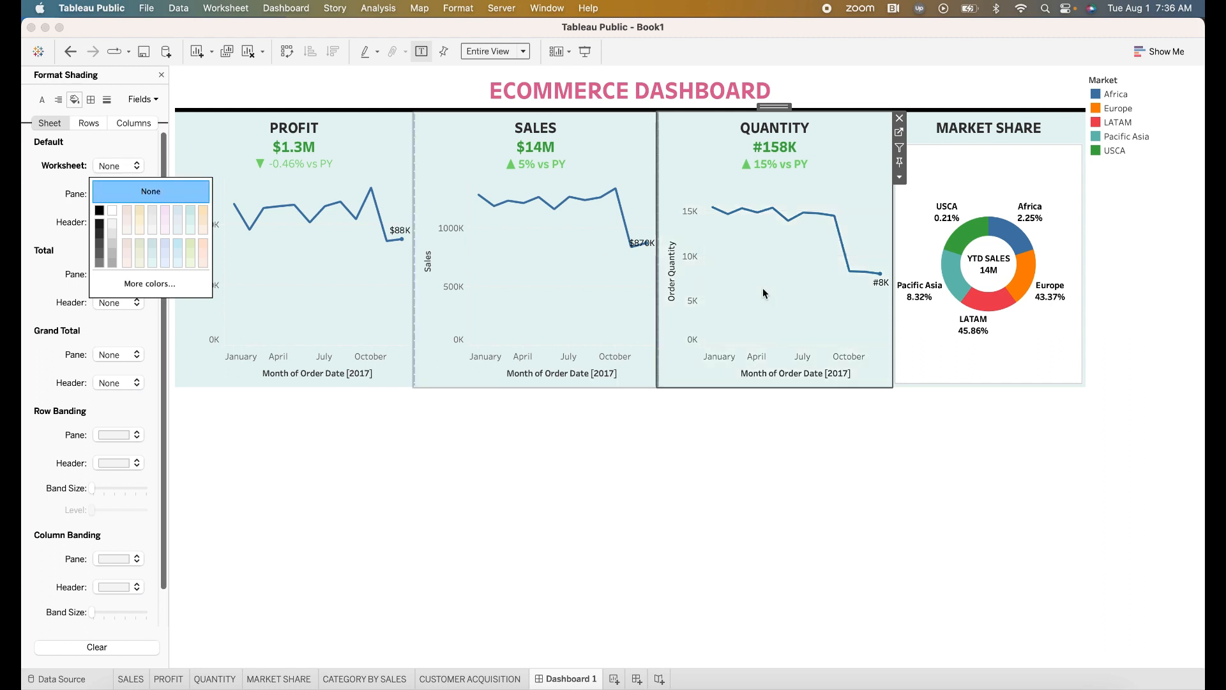
- Set the worksheet shading of the MARKET SHARE donut chart to None
{"action": "left_click", "coordinate": [947, 348]}
{"action": "right_click", "coordinate": [931, 342]}
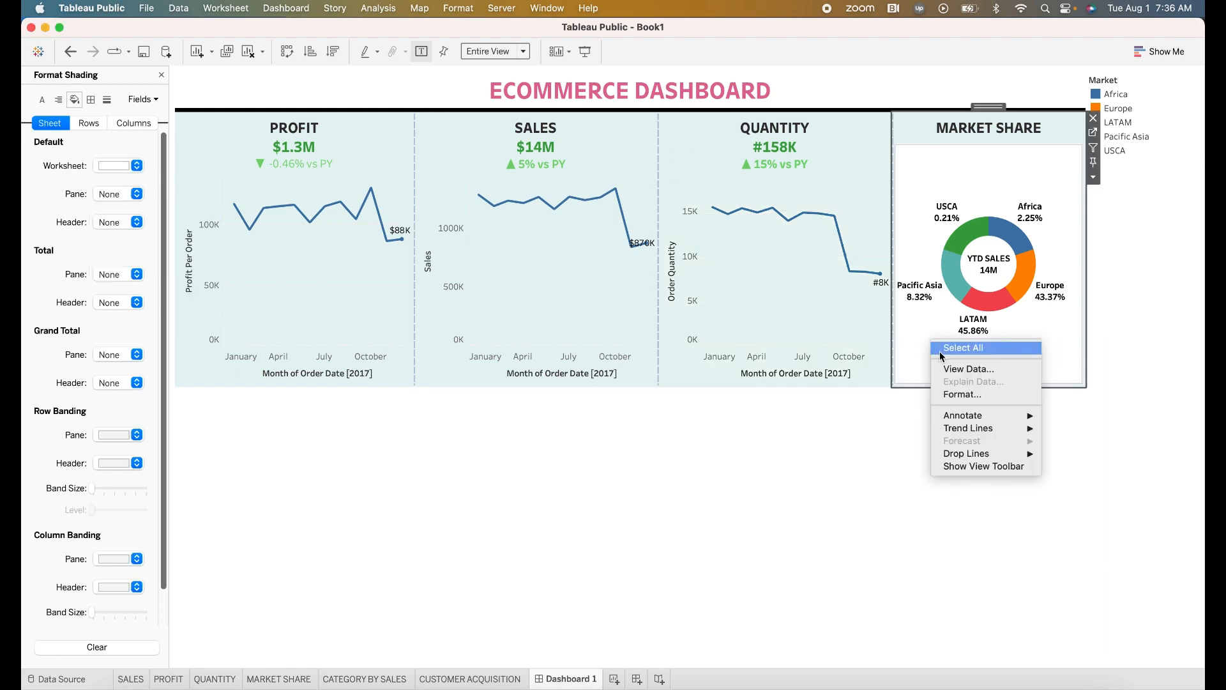
{"action": "left_click", "coordinate": [954, 395]}
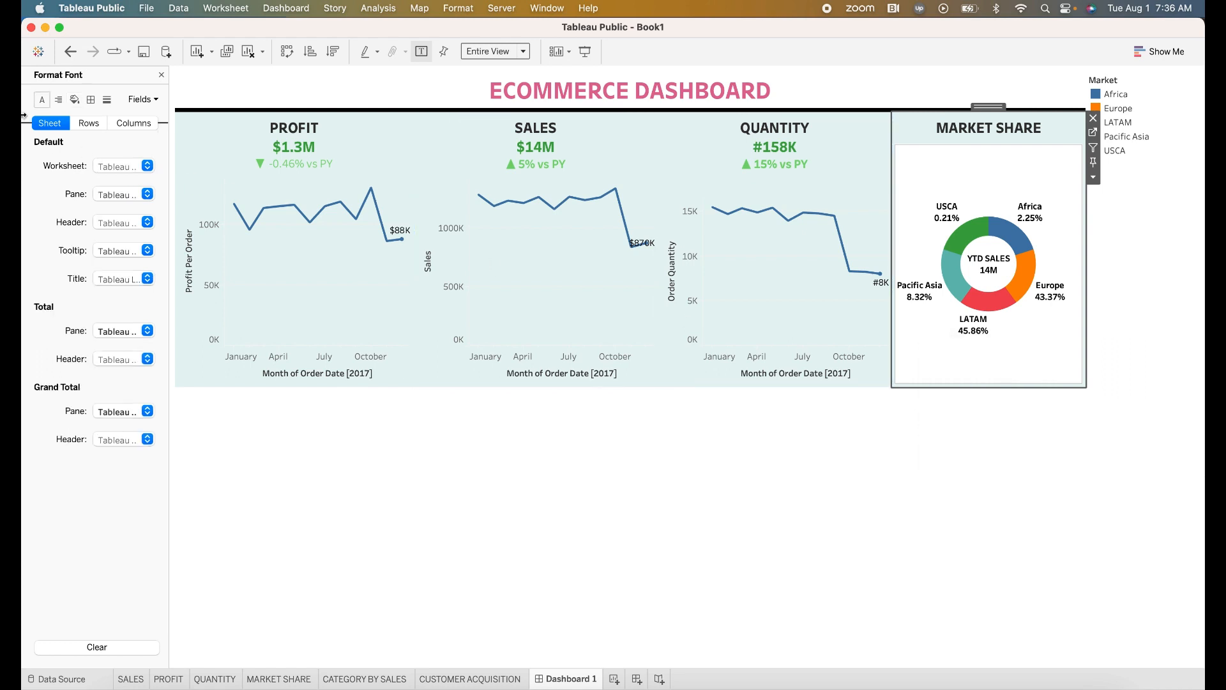
{"action": "left_click", "coordinate": [75, 99]}
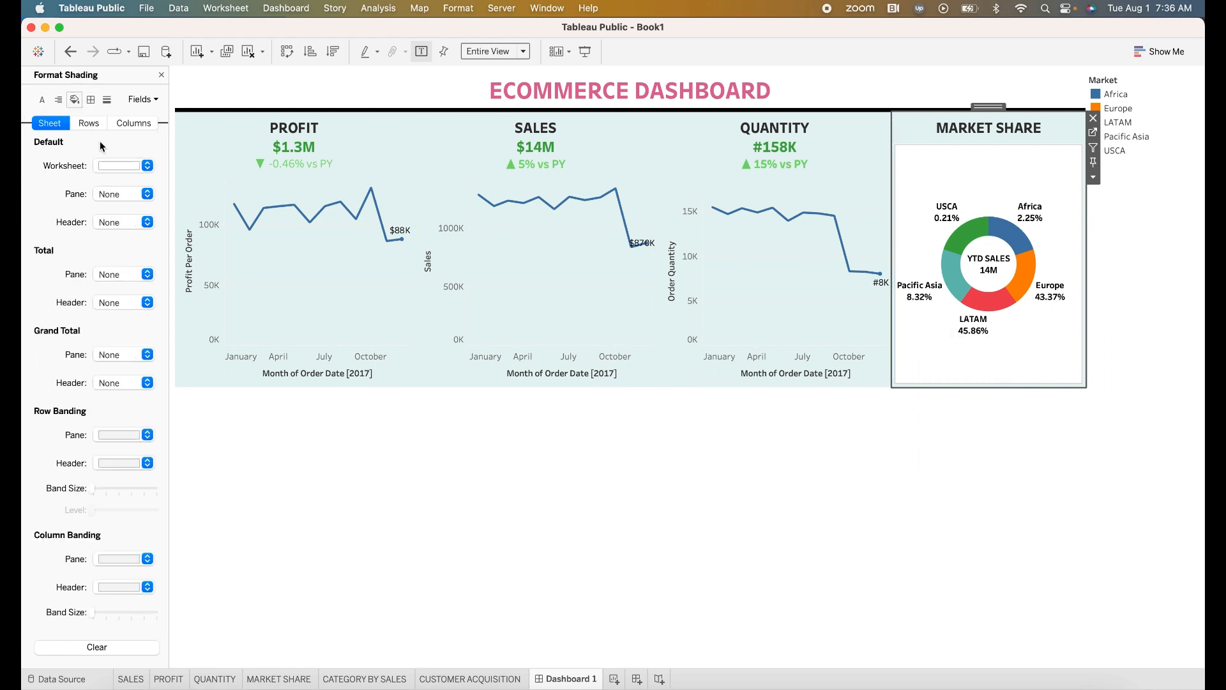
{"action": "left_click", "coordinate": [123, 165]}
{"action": "left_click", "coordinate": [134, 194]}
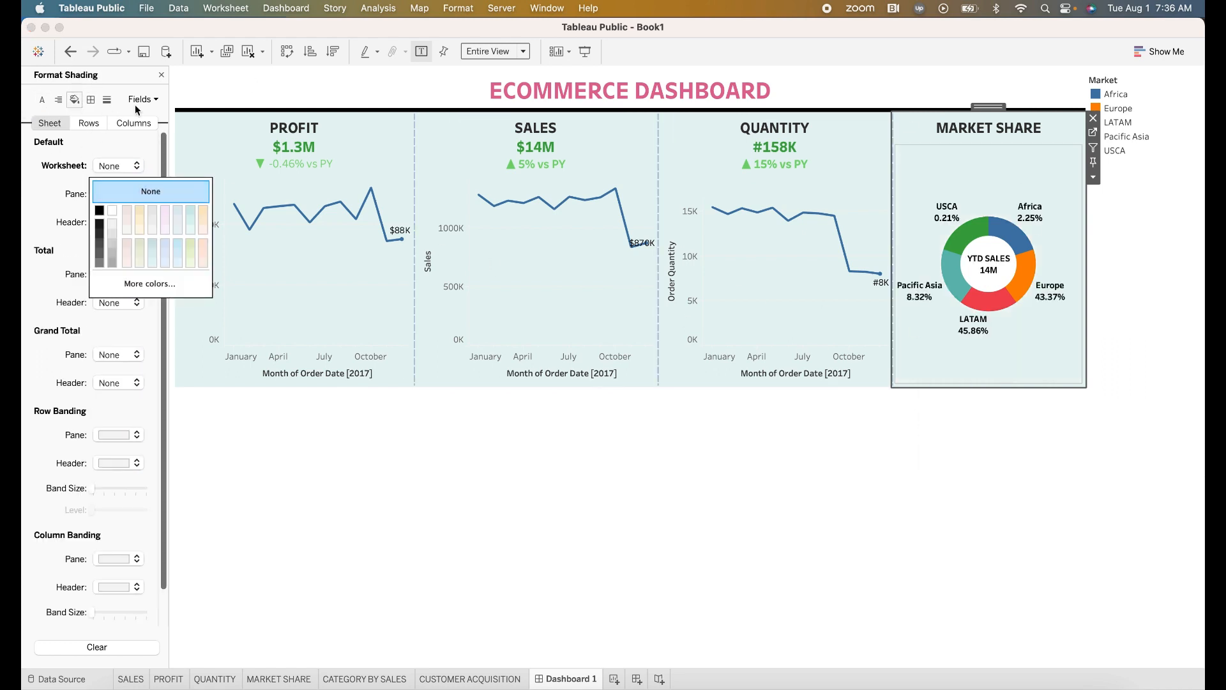
{"action": "left_click", "coordinate": [433, 495]}
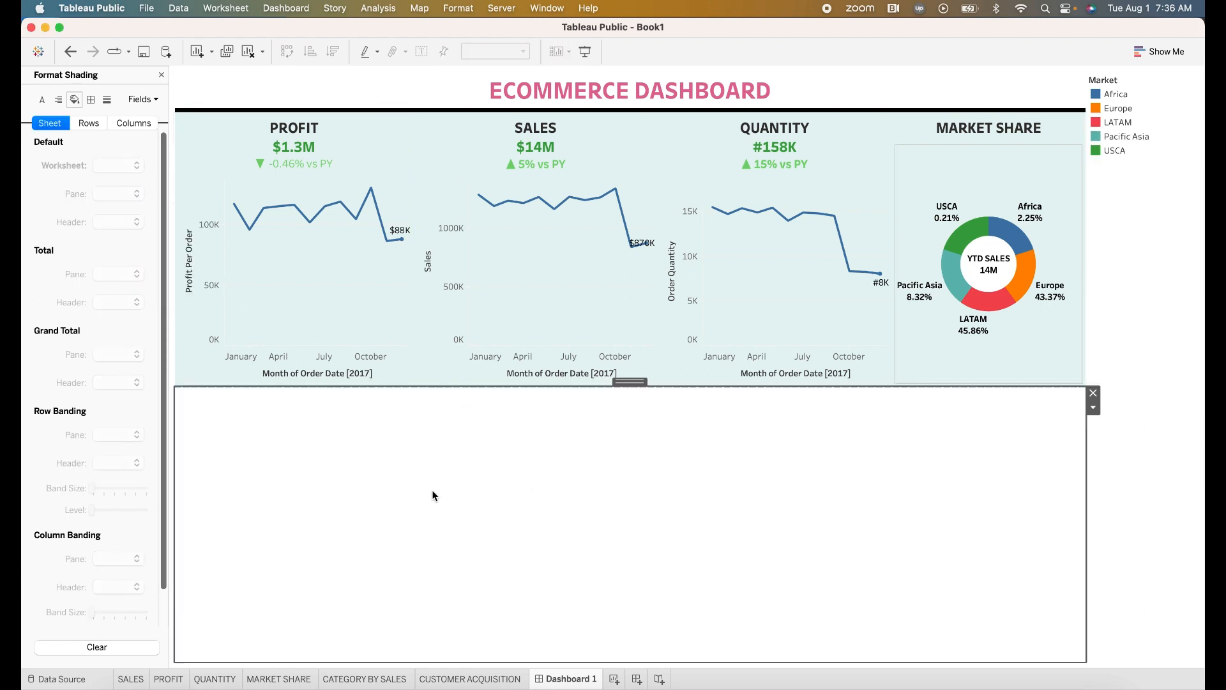
- Delete the layout container holding the Market colour legend, including its contents
{"action": "left_click", "coordinate": [1202, 232]}
{"action": "left_click", "coordinate": [1174, 254]}
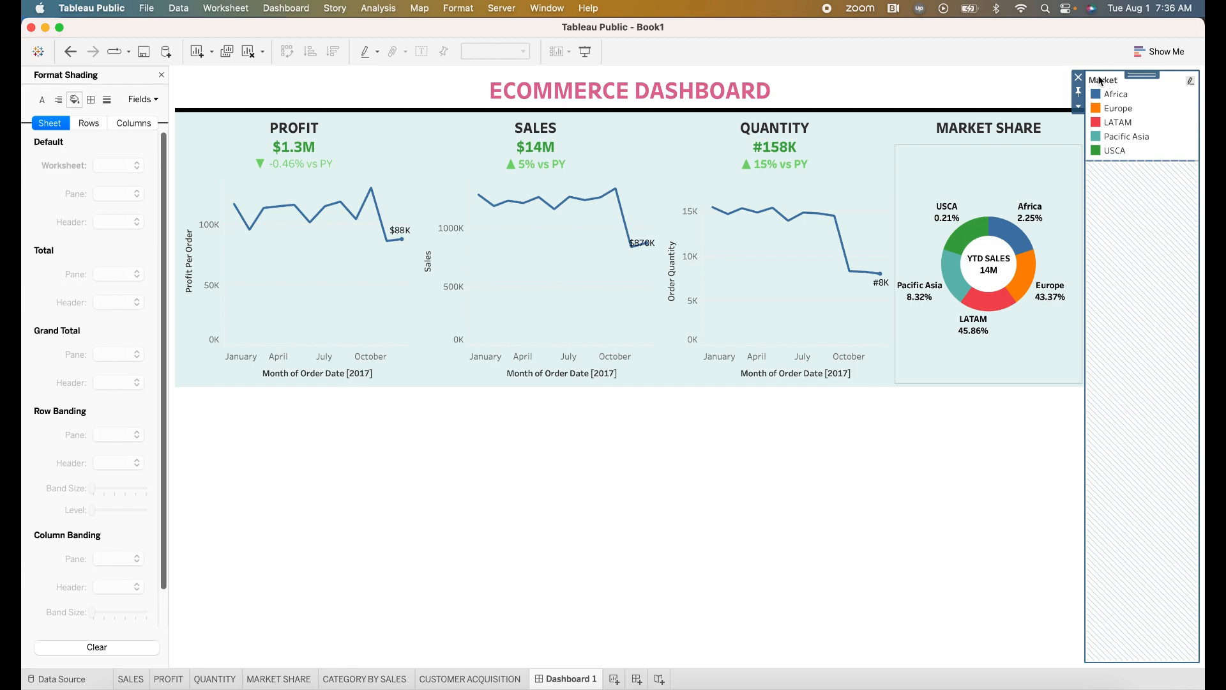
{"action": "left_click", "coordinate": [1079, 77]}
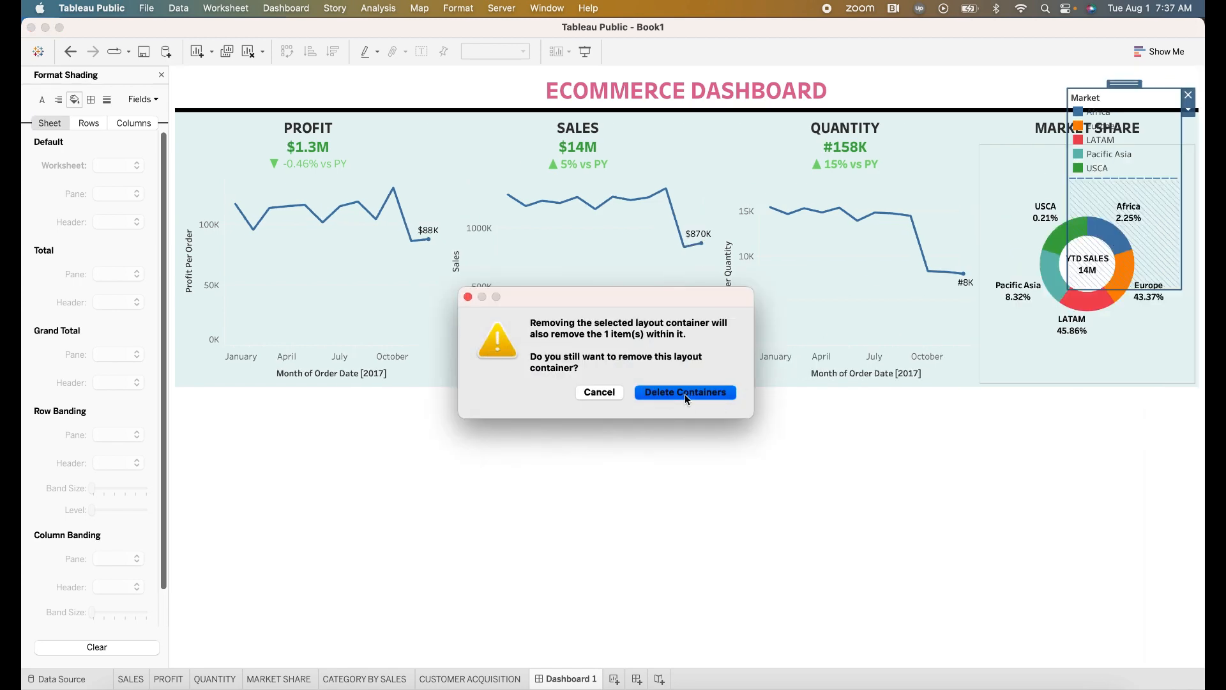
{"action": "left_click", "coordinate": [685, 393]}
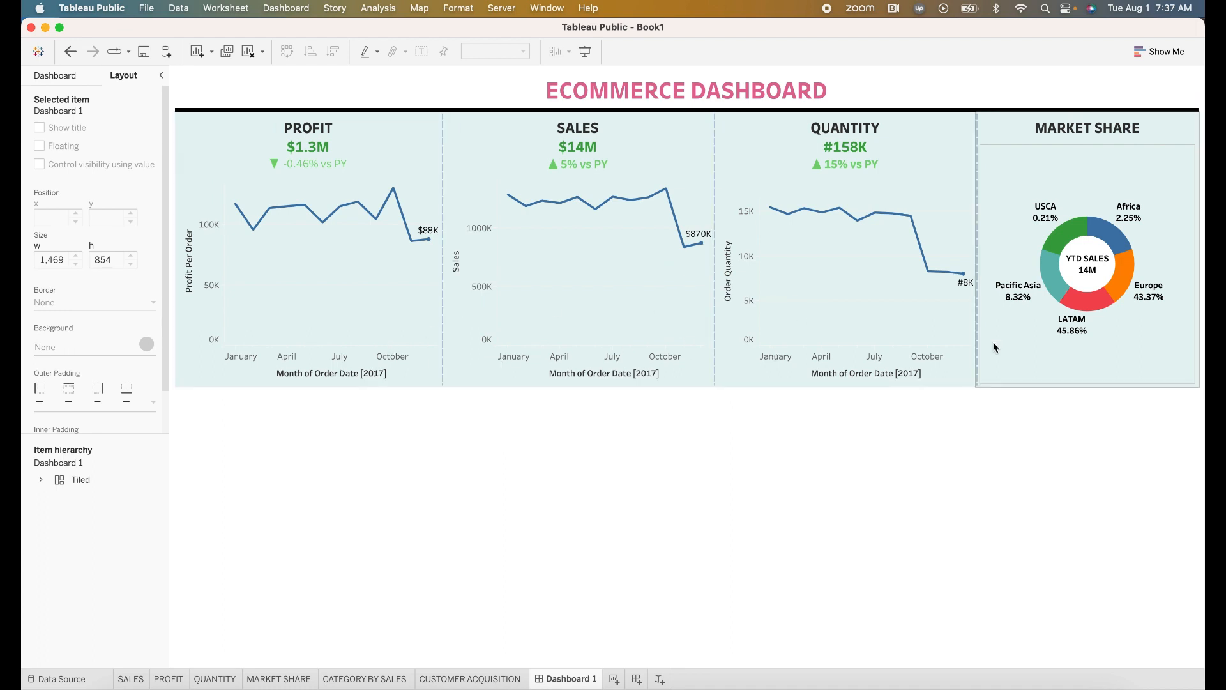
- Insert a horizontal container below the chart row and place the CATEGORY BY SALES and CUSTOMER ACQUISITION sheets side by side in it
{"action": "left_click", "coordinate": [458, 398]}
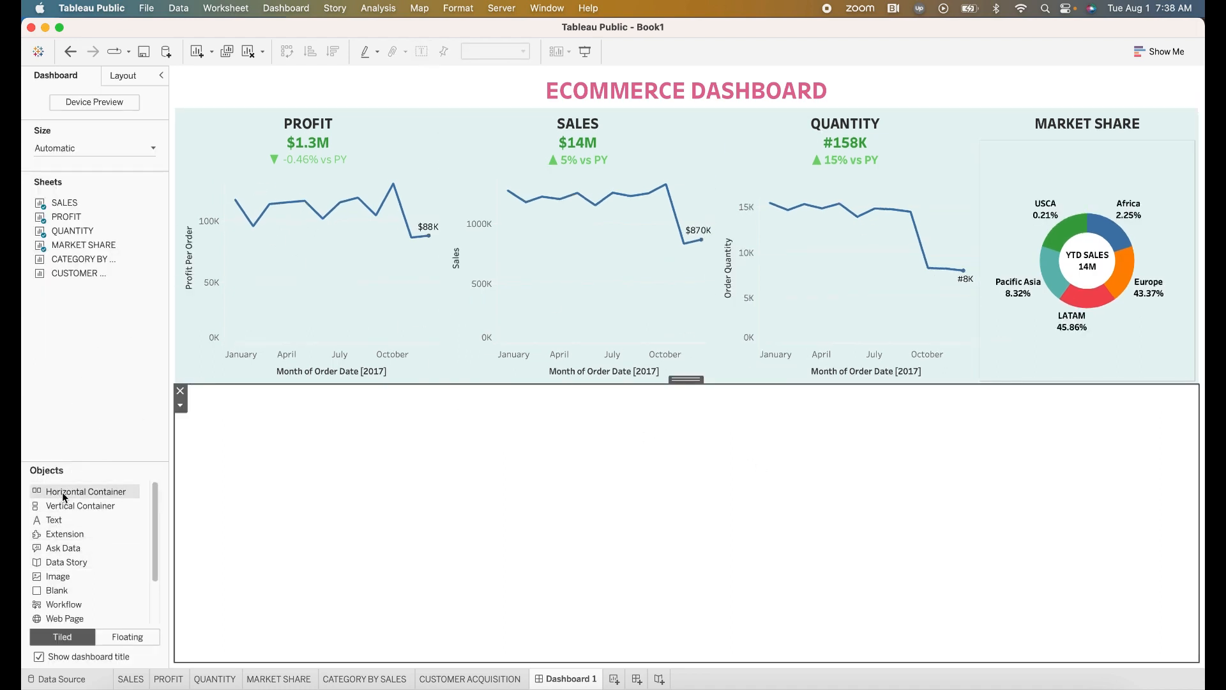
{"action": "left_click_drag", "start_coordinate": [62, 492], "coordinate": [684, 511]}
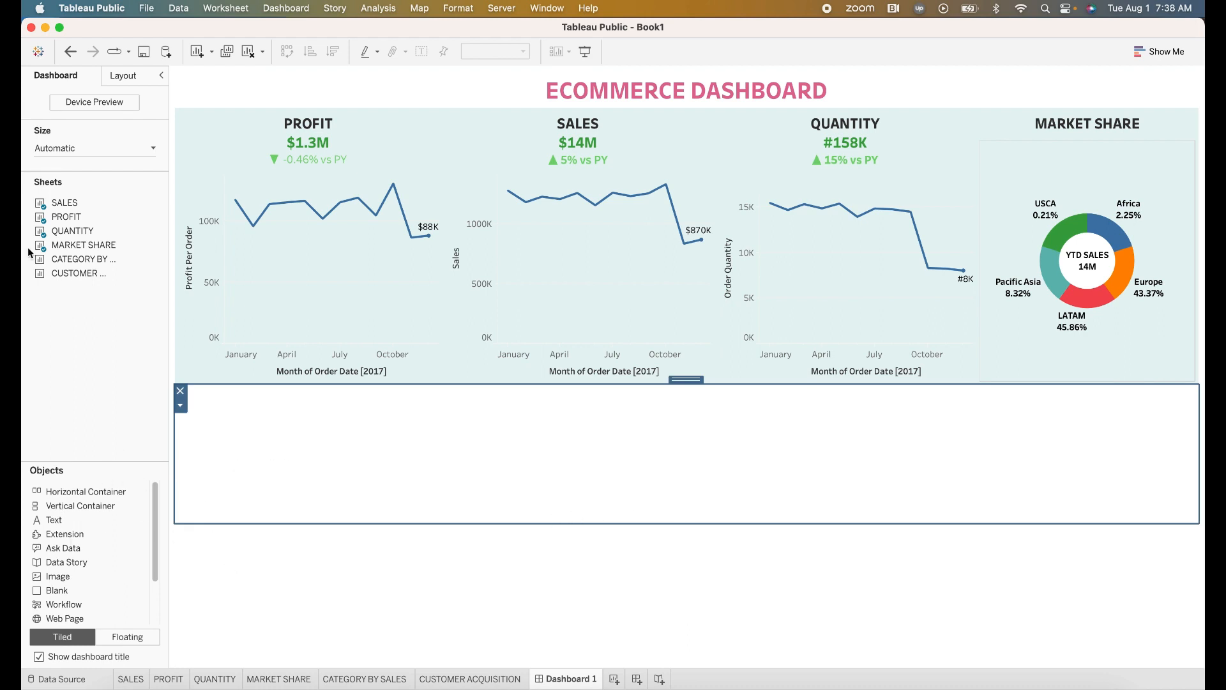
{"action": "left_click", "coordinate": [79, 258]}
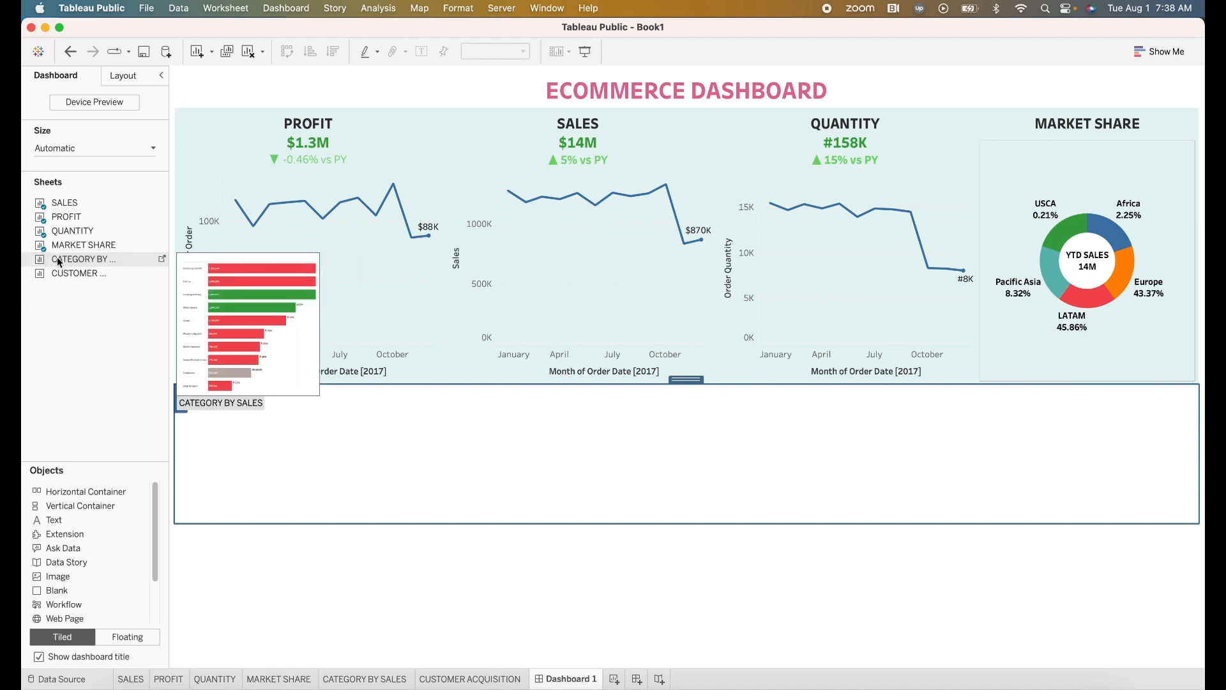
{"action": "left_click_drag", "start_coordinate": [63, 259], "coordinate": [300, 435]}
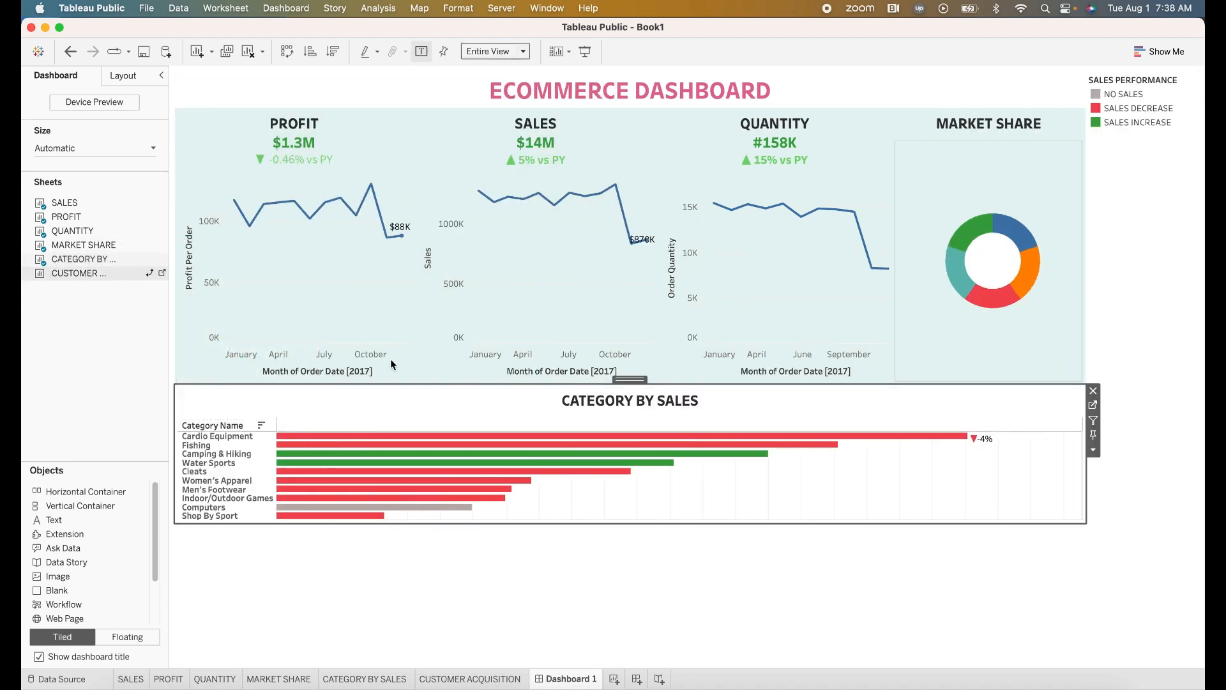
{"action": "left_click_drag", "start_coordinate": [57, 274], "coordinate": [803, 463]}
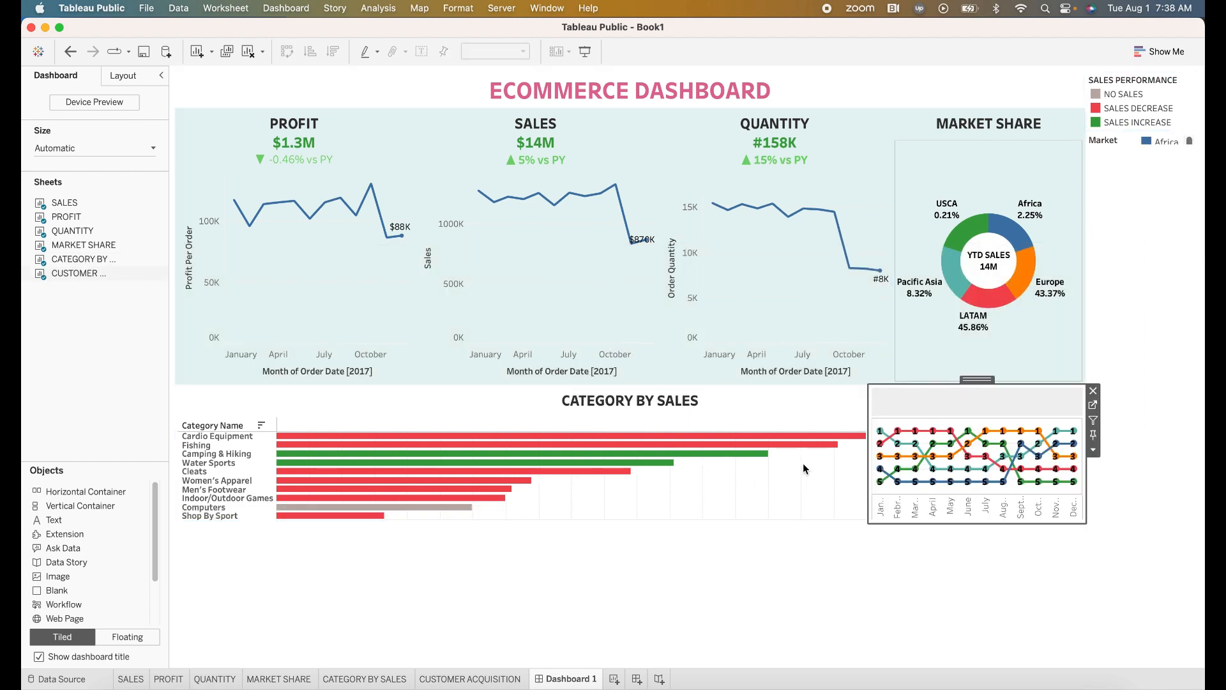
- Remove the empty area below the second chart row and widen CATEGORY BY SALES relative to CUSTOMER ACQUISITION
{"action": "left_click", "coordinate": [569, 588]}
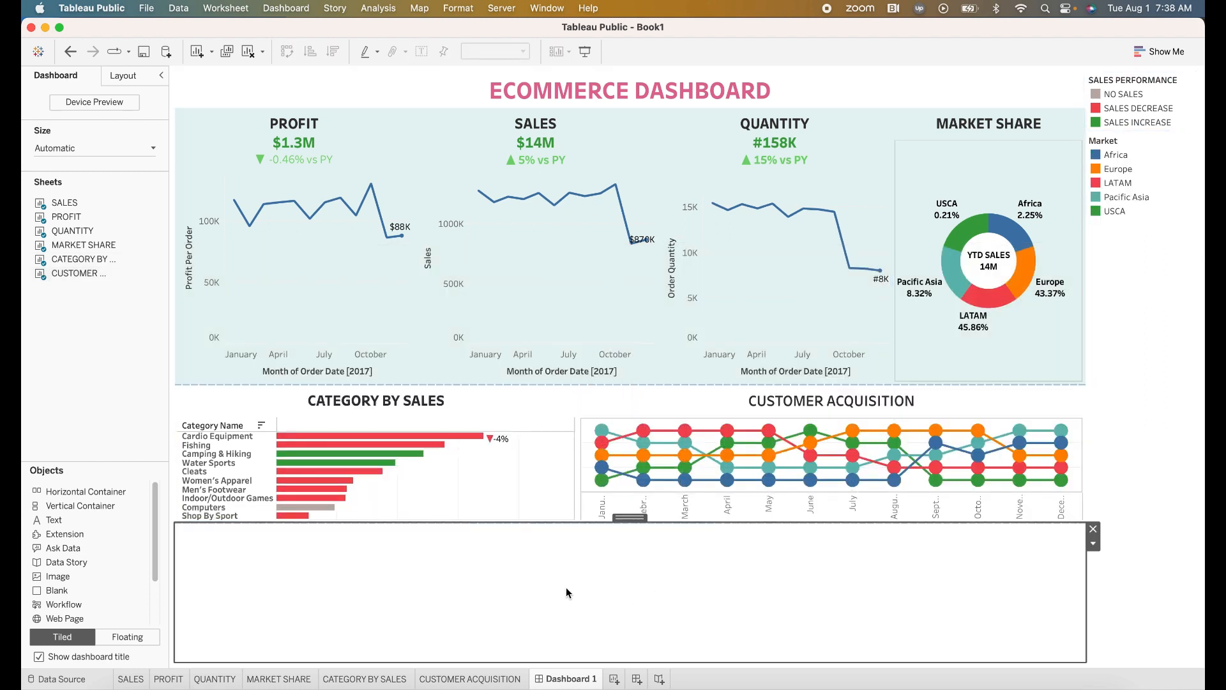
{"action": "left_click", "coordinate": [1091, 528]}
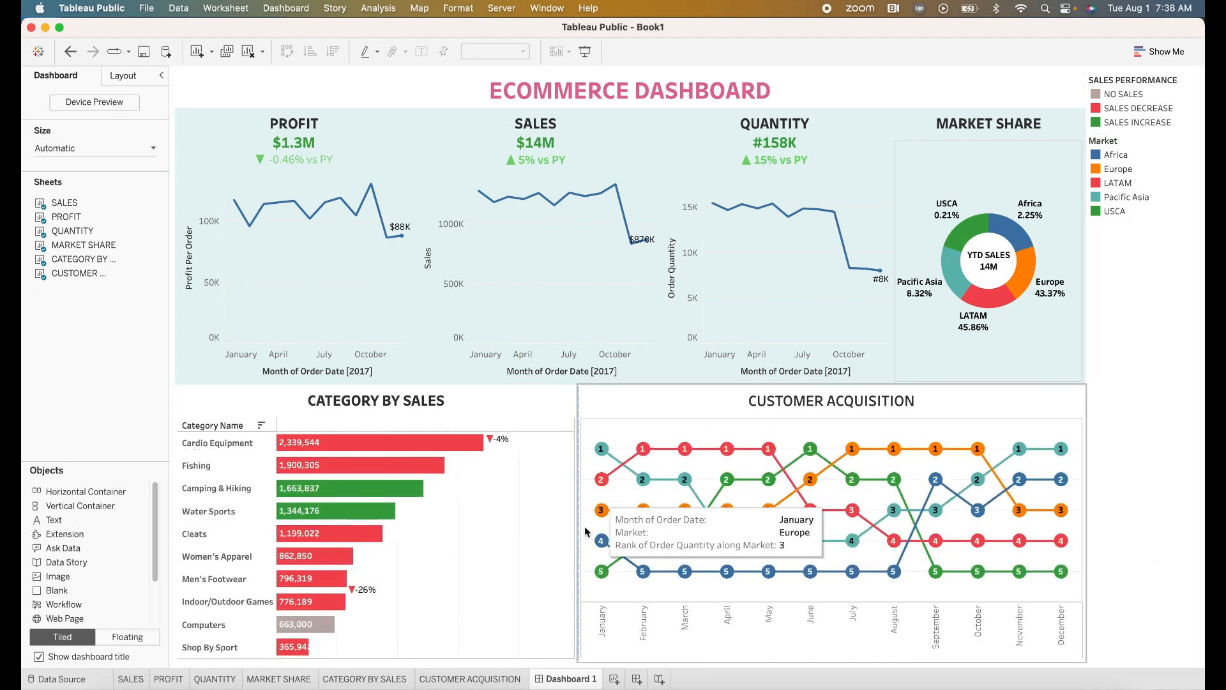
{"action": "left_click", "coordinate": [580, 430]}
{"action": "left_click_drag", "start_coordinate": [579, 431], "coordinate": [649, 444]}
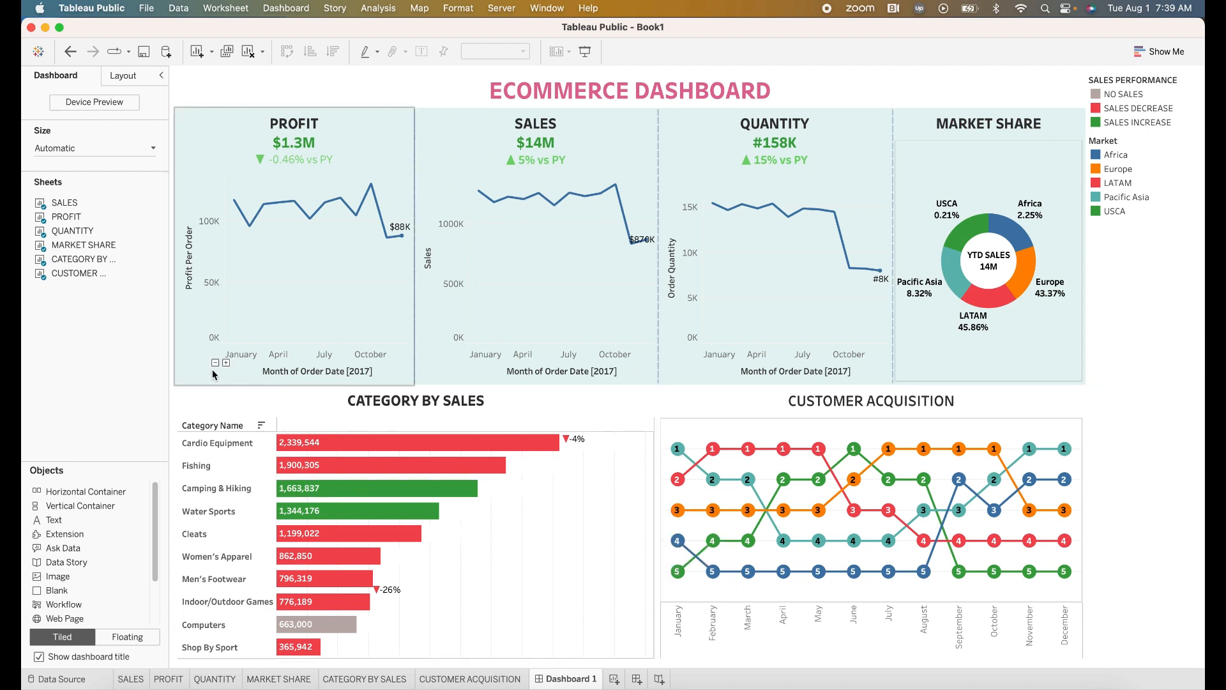
- Make the container holding the SALES PERFORMANCE and Market legends floating
{"action": "left_click", "coordinate": [177, 377]}
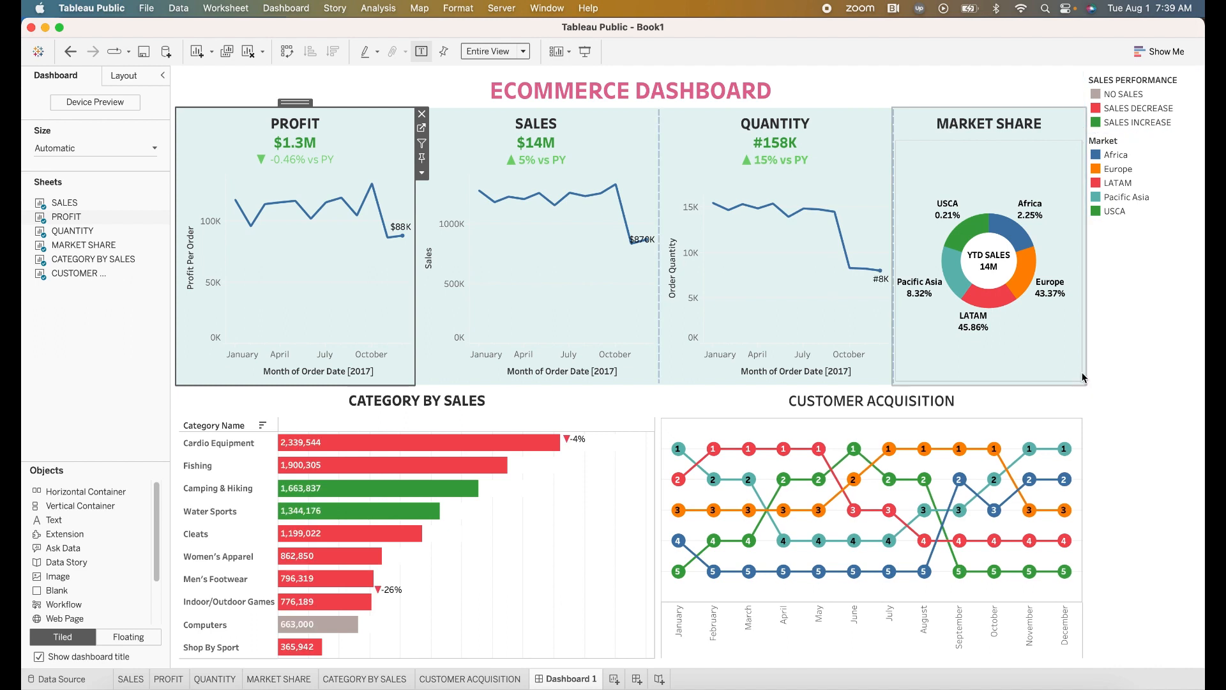
{"action": "left_click", "coordinate": [1083, 378]}
{"action": "left_click", "coordinate": [1121, 100]}
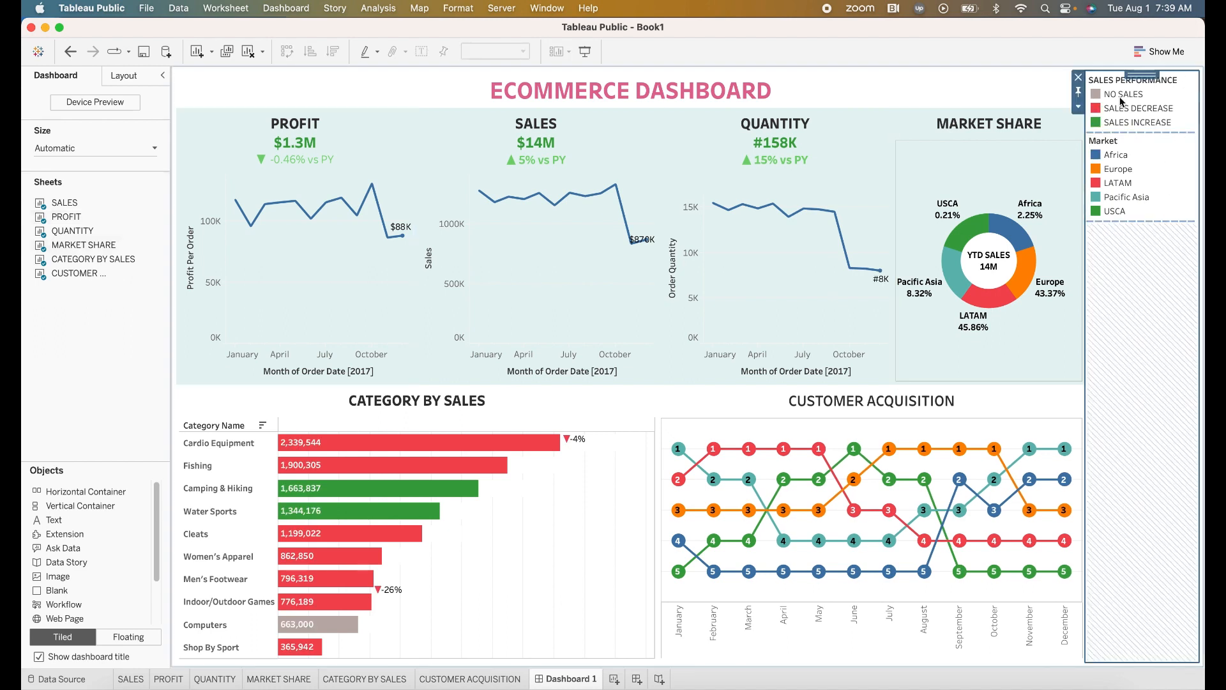
{"action": "left_click", "coordinate": [1078, 107]}
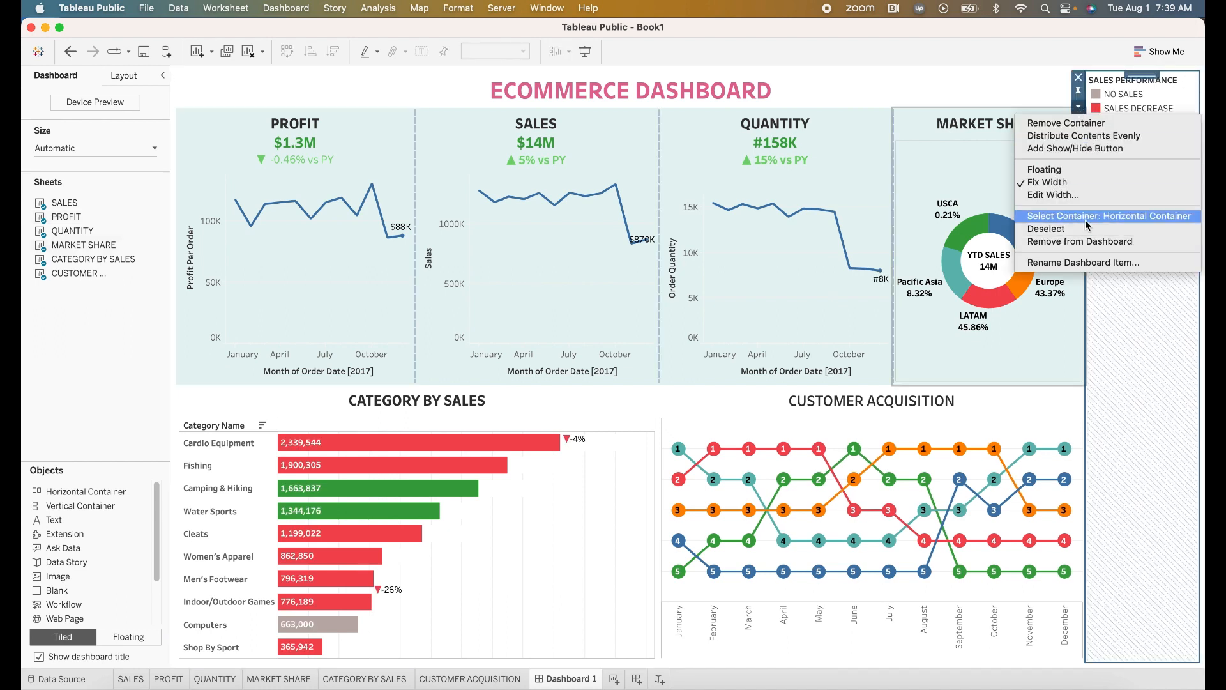
{"action": "left_click", "coordinate": [1073, 171]}
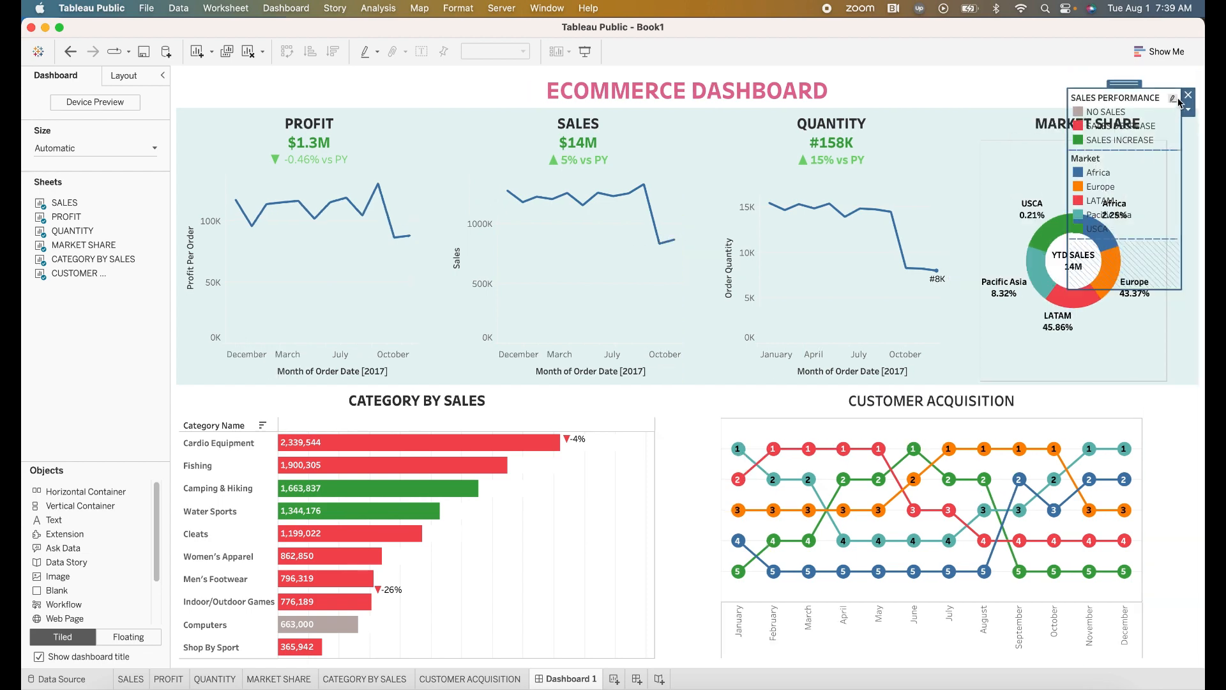
- Delete the floating container holding the SALES PERFORMANCE and Market legends, including its contents
{"action": "left_click", "coordinate": [1189, 96]}
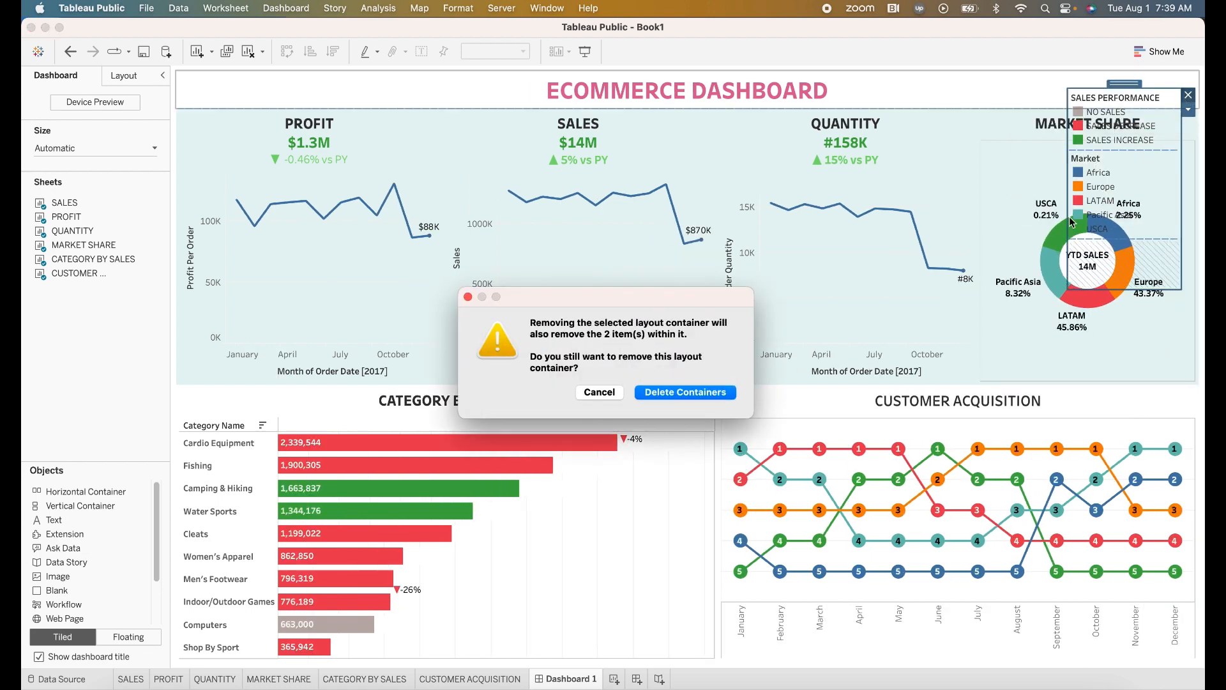
{"action": "left_click", "coordinate": [806, 338]}
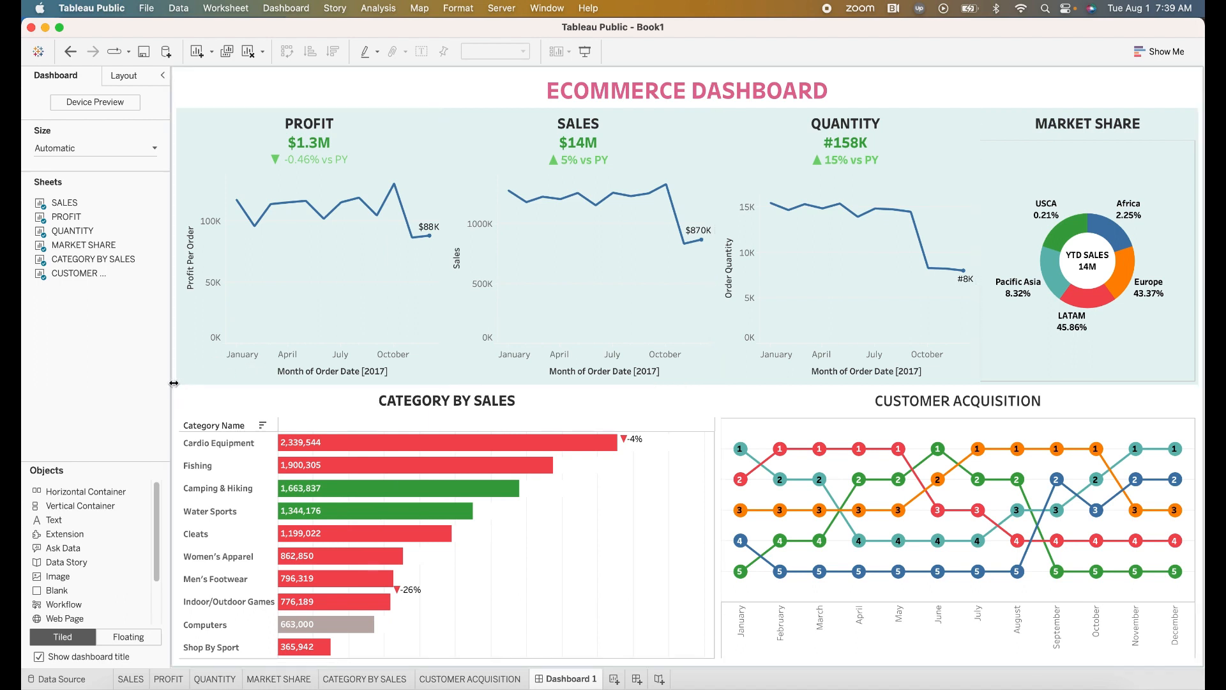
- Shrink the upper chart row to a height of about 176 px, giving CATEGORY BY SALES and CUSTOMER ACQUISITION more room
{"action": "left_click", "coordinate": [210, 399]}
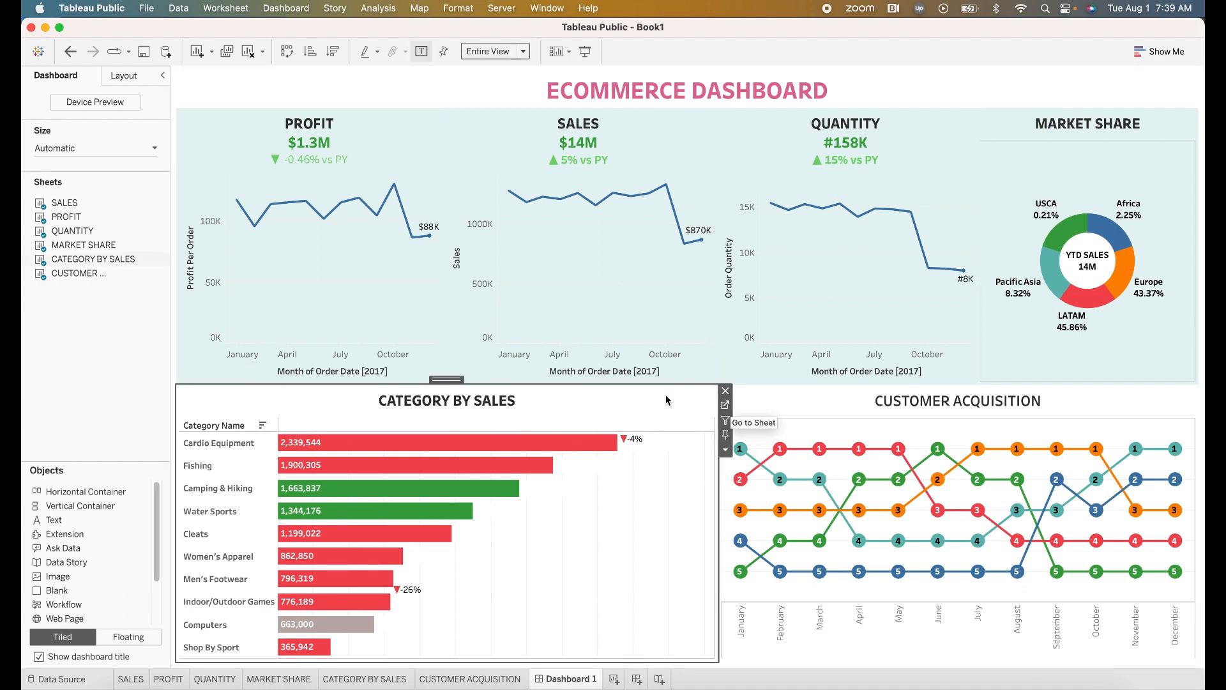
{"action": "left_click_drag", "start_coordinate": [529, 384], "coordinate": [538, 319]}
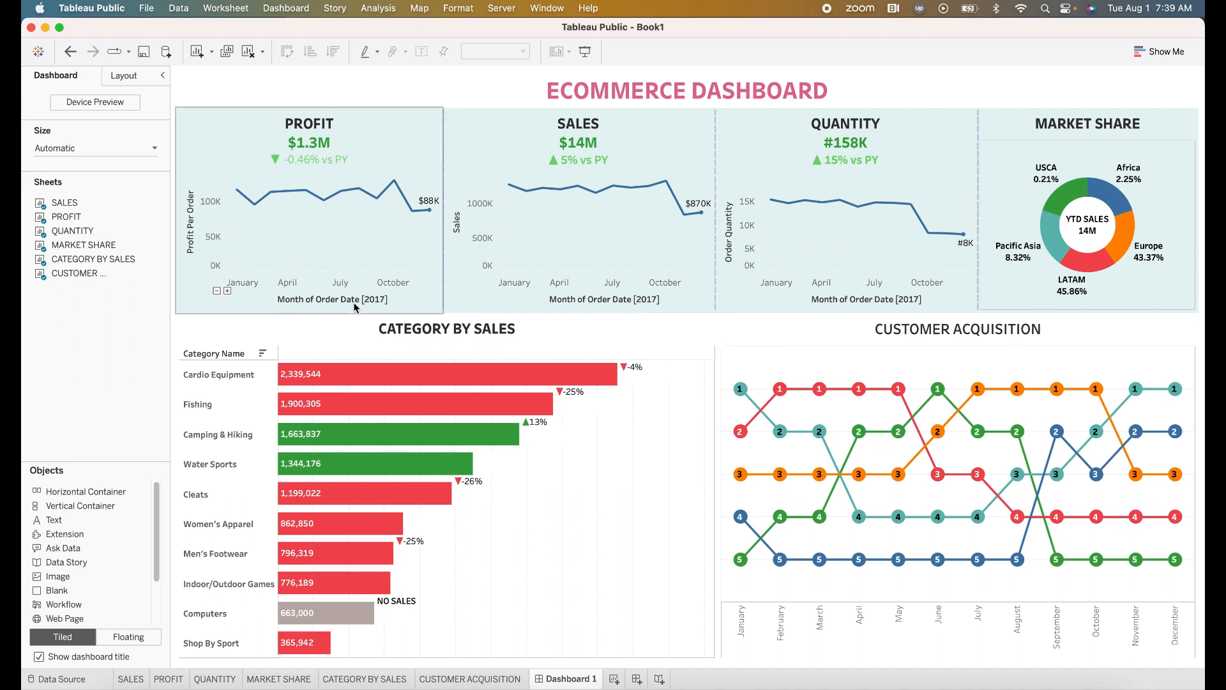
{"action": "left_click", "coordinate": [266, 318]}
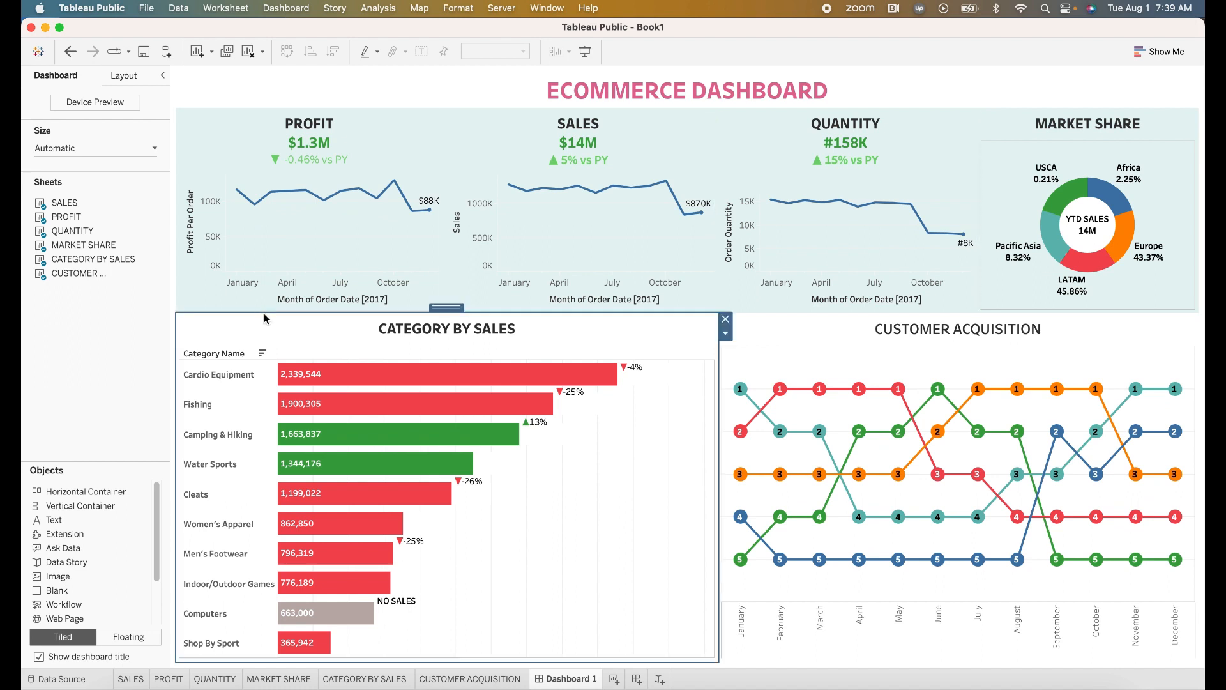
{"action": "left_click", "coordinate": [639, 313]}
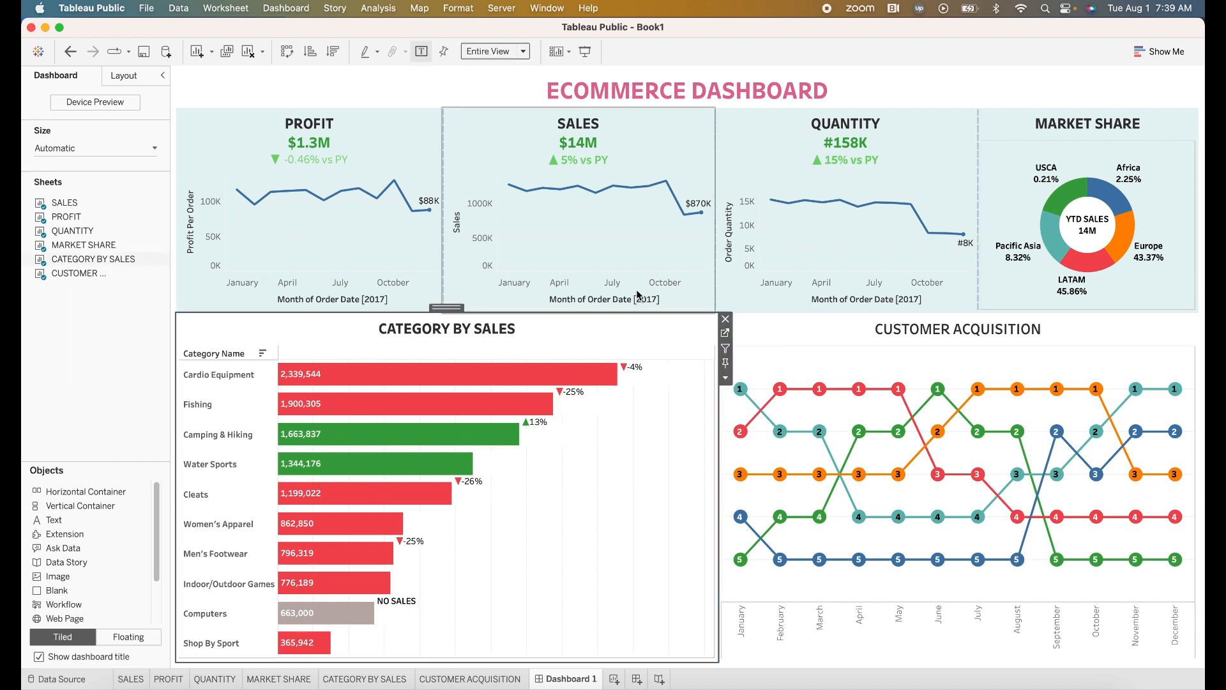
{"action": "left_click_drag", "start_coordinate": [632, 312], "coordinate": [643, 234]}
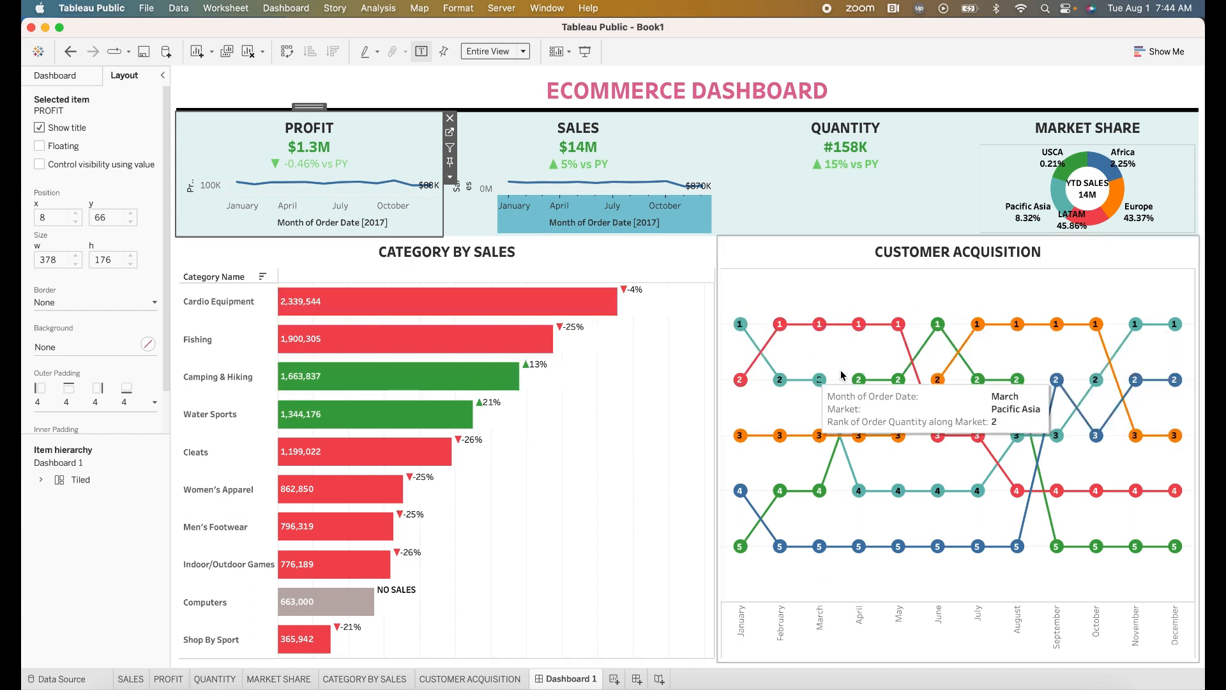
{"action": "left_click", "coordinate": [637, 402]}
{"action": "right_click", "coordinate": [636, 402]}
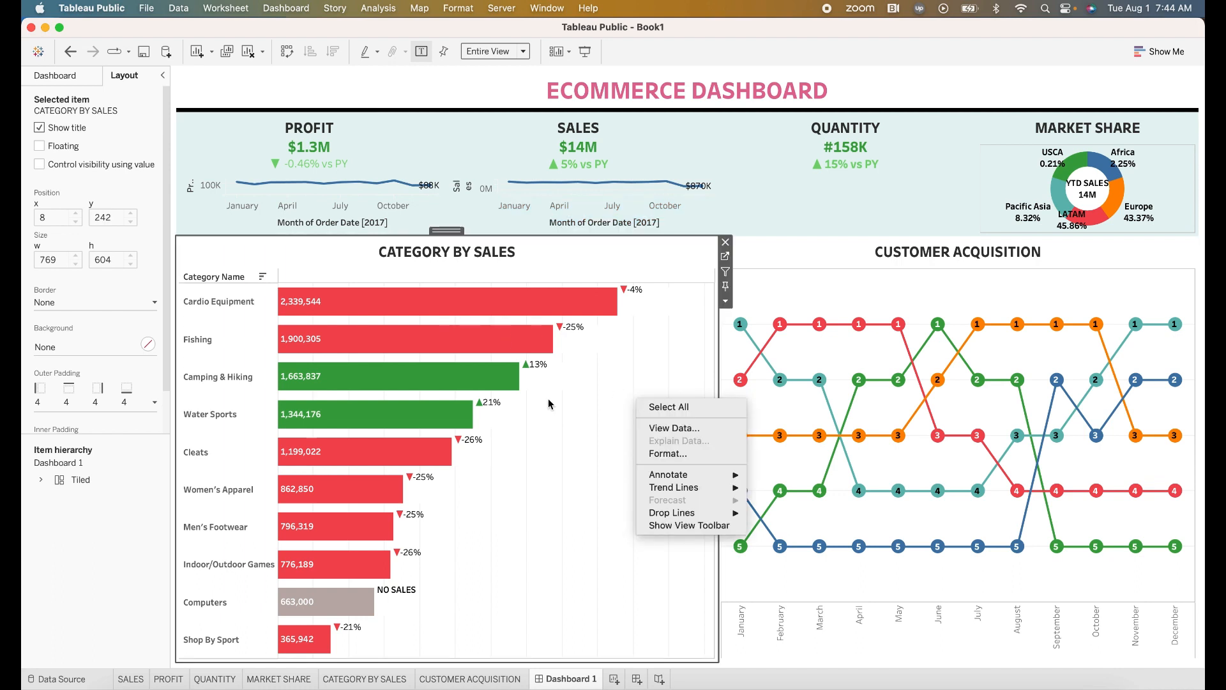
{"action": "left_click", "coordinate": [493, 552]}
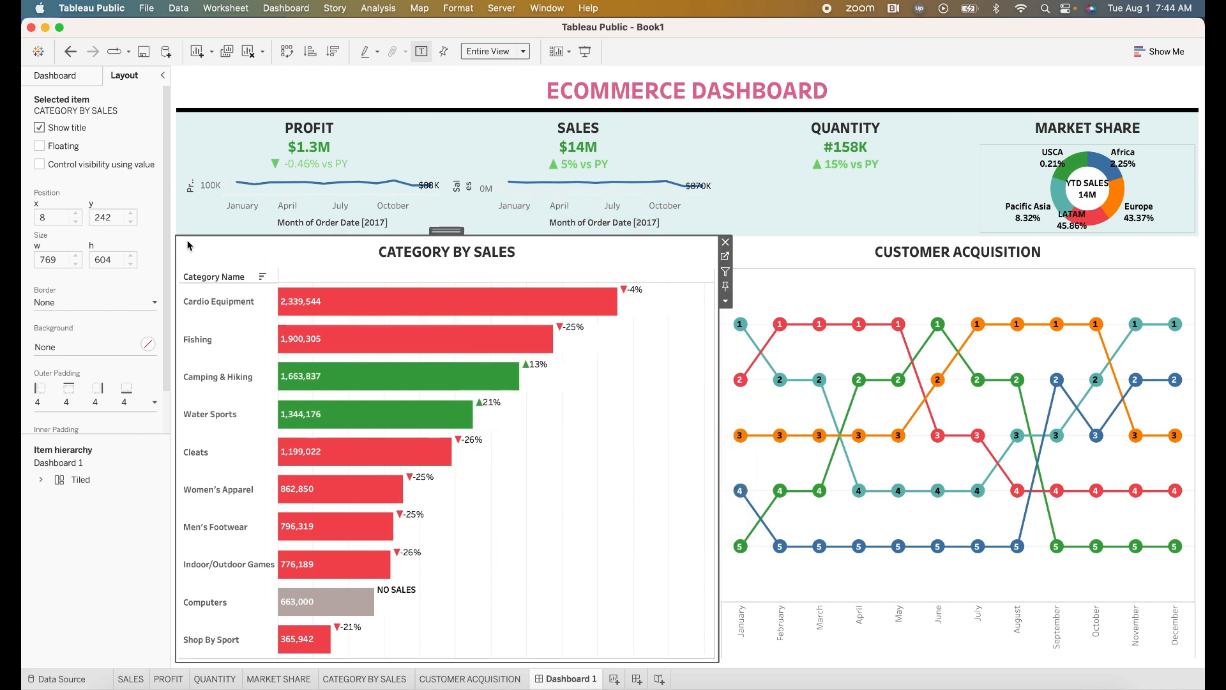
{"action": "left_click", "coordinate": [724, 652]}
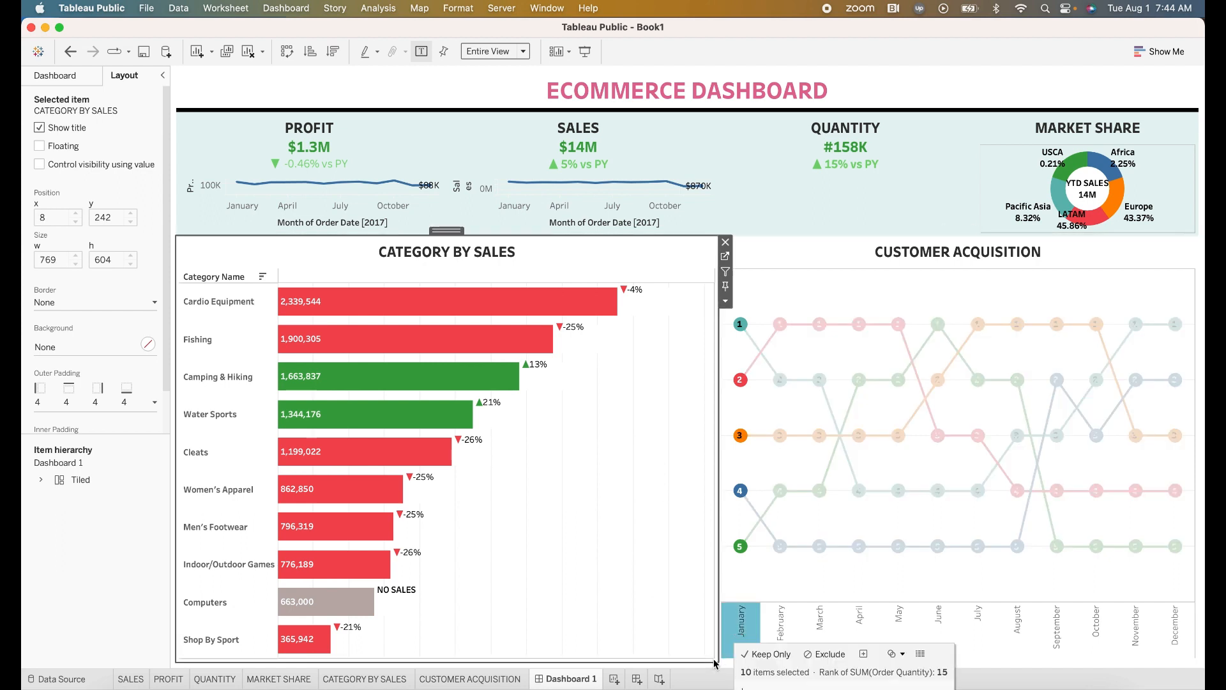
{"action": "left_click", "coordinate": [788, 243]}
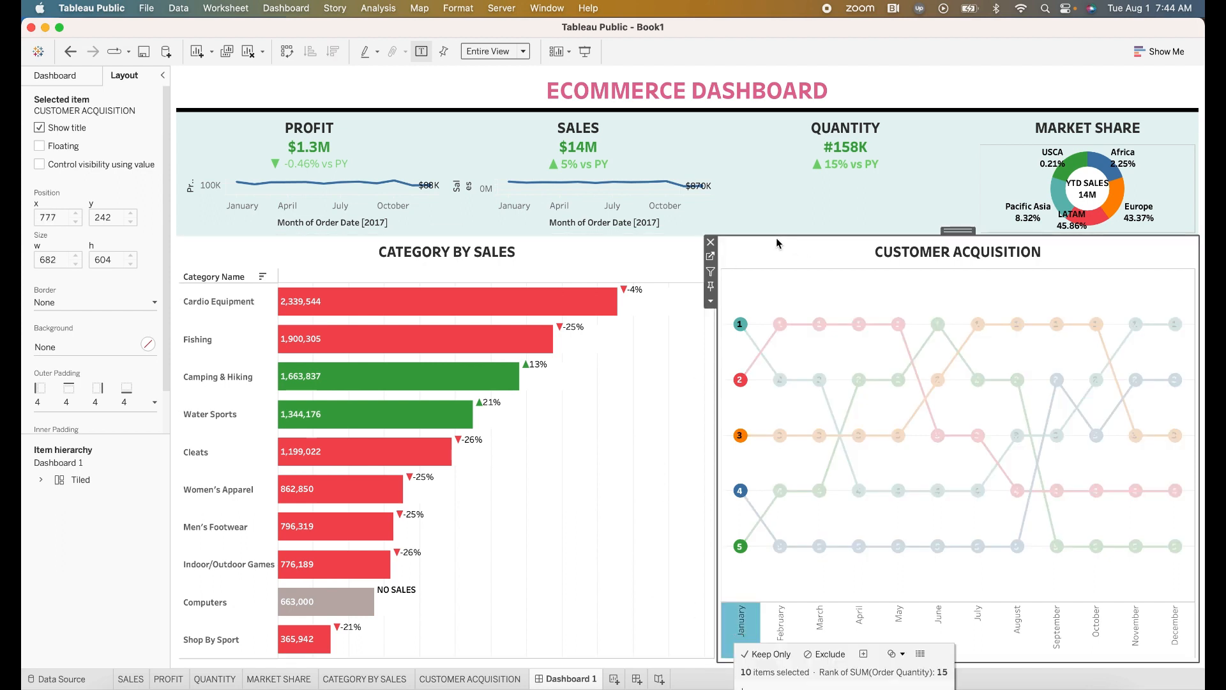
{"action": "left_click", "coordinate": [695, 236]}
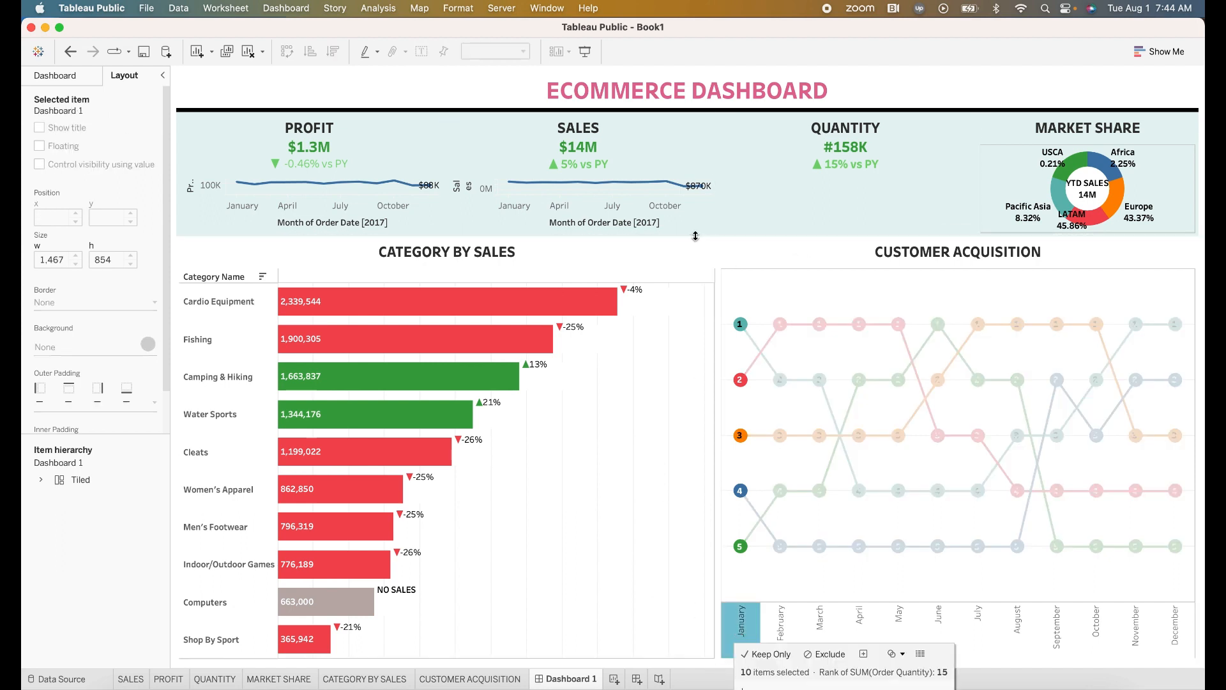
{"action": "left_click", "coordinate": [189, 239]}
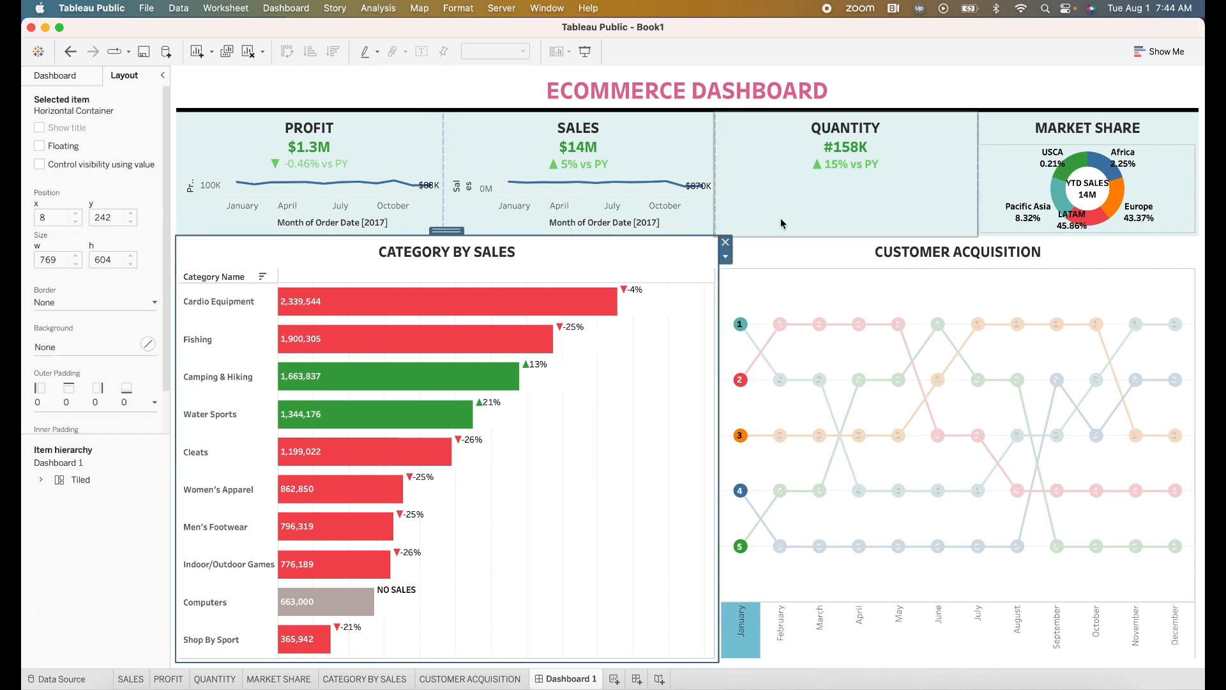
{"action": "left_click", "coordinate": [750, 264]}
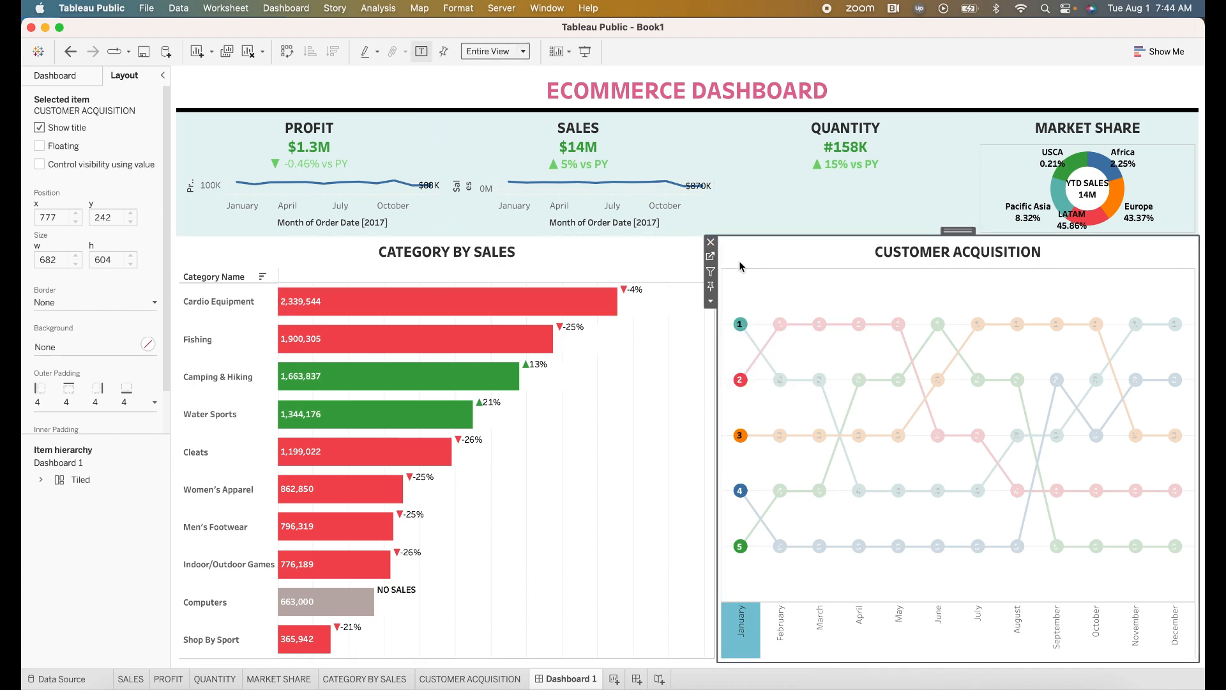
{"action": "left_click", "coordinate": [222, 255]}
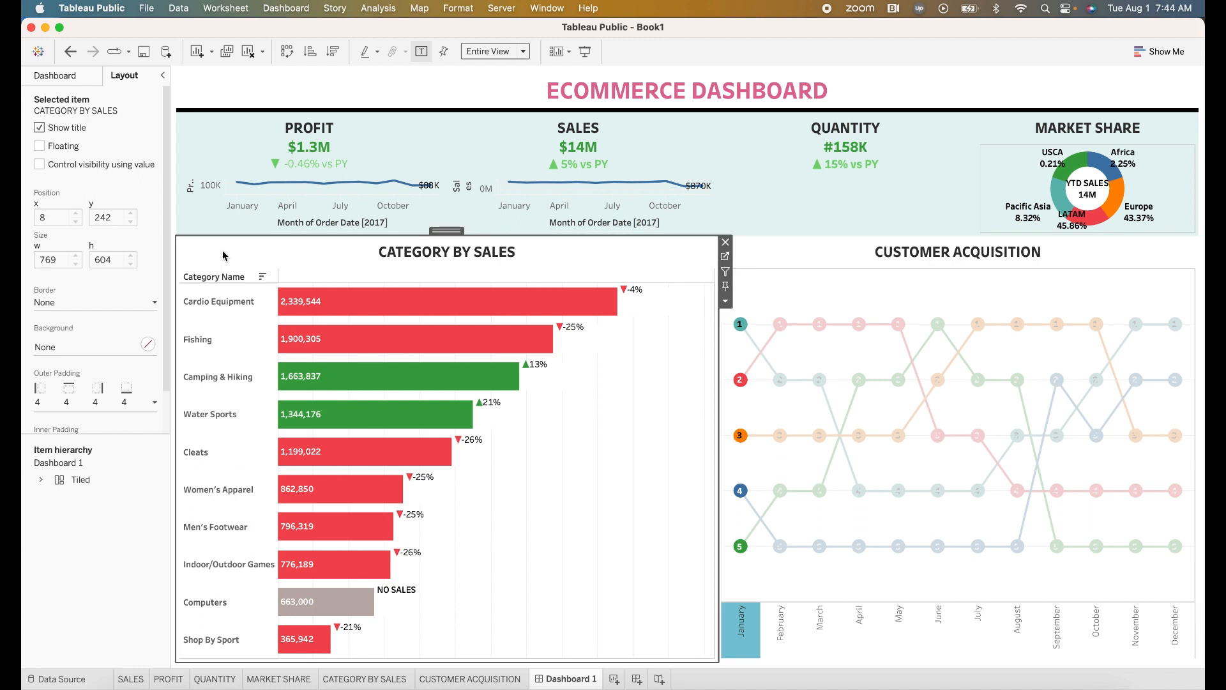
{"action": "left_click", "coordinate": [766, 249]}
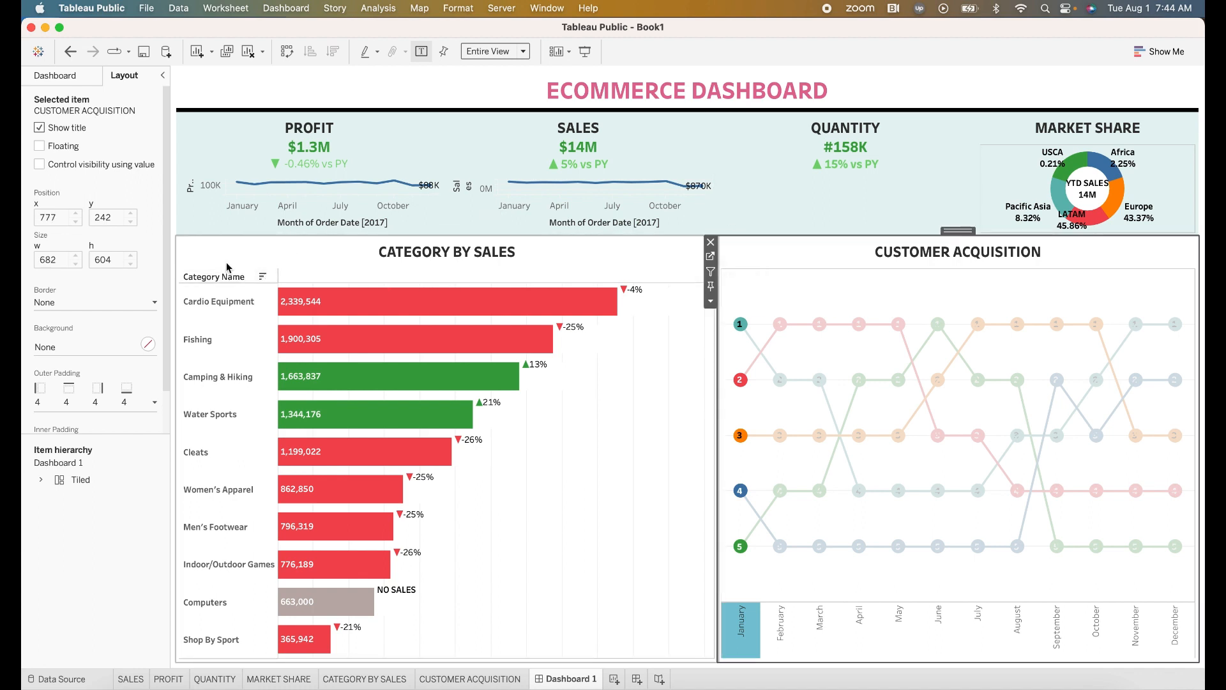
- Give the CATEGORY BY SALES dashboard item a light green background at 100% opacity
{"action": "right_click", "coordinate": [202, 249]}
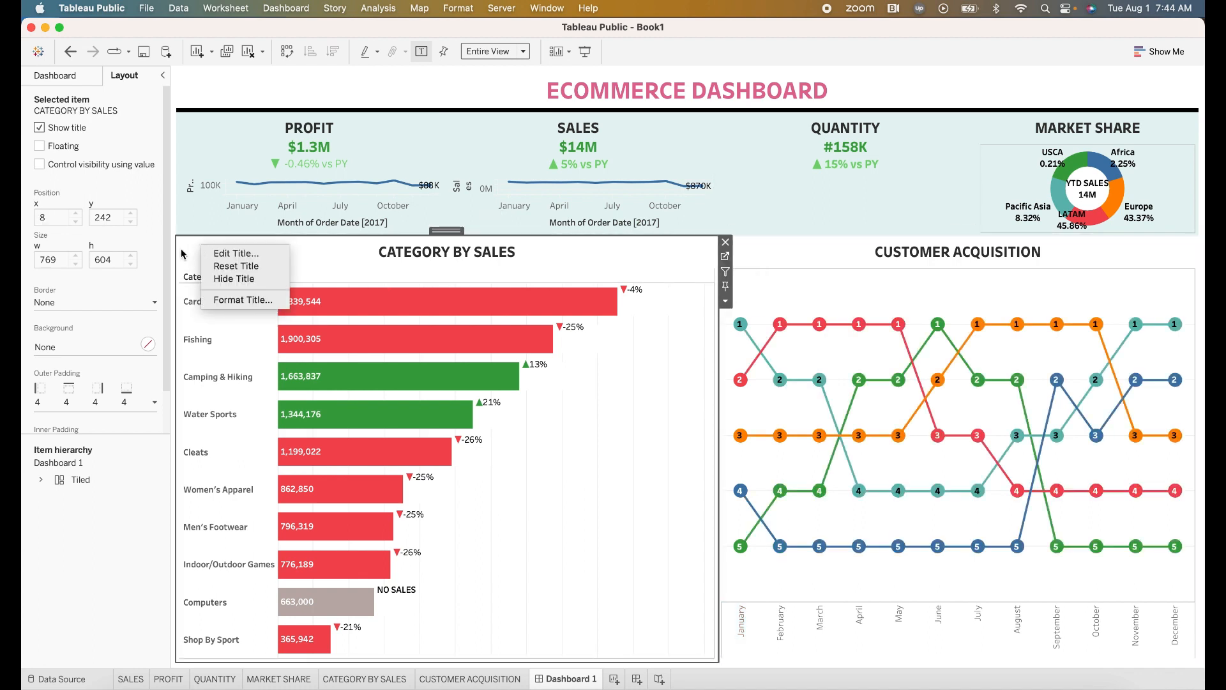
{"action": "left_click", "coordinate": [185, 246]}
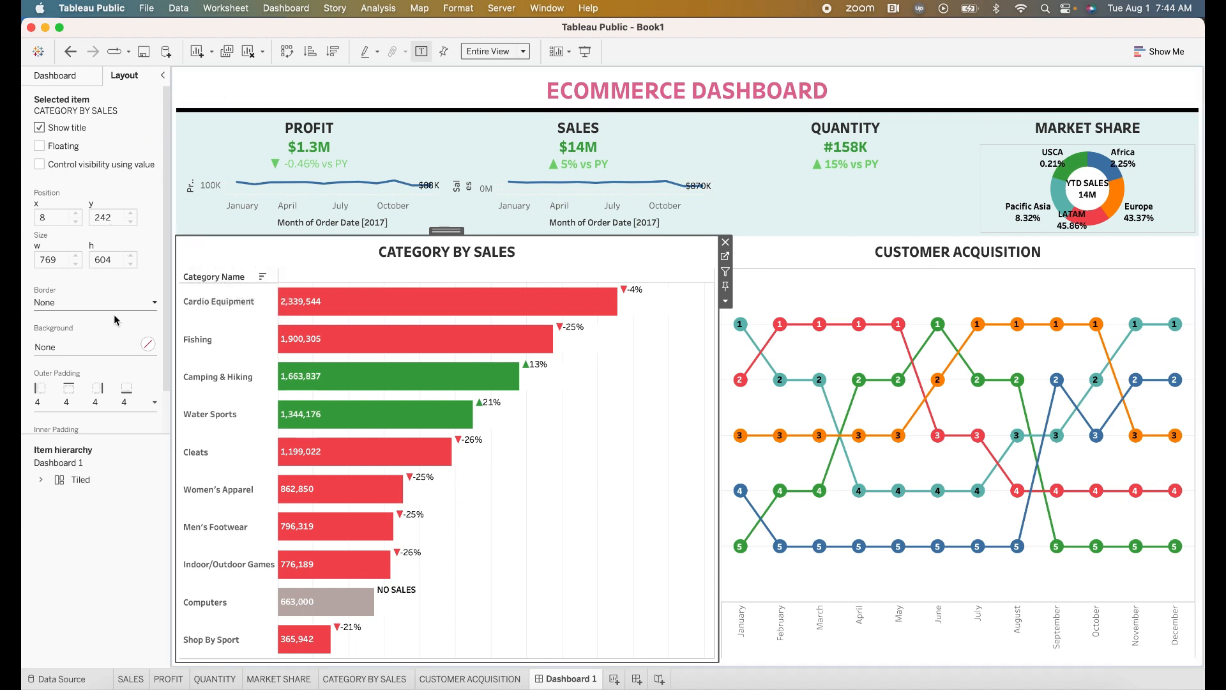
{"action": "left_click", "coordinate": [148, 344]}
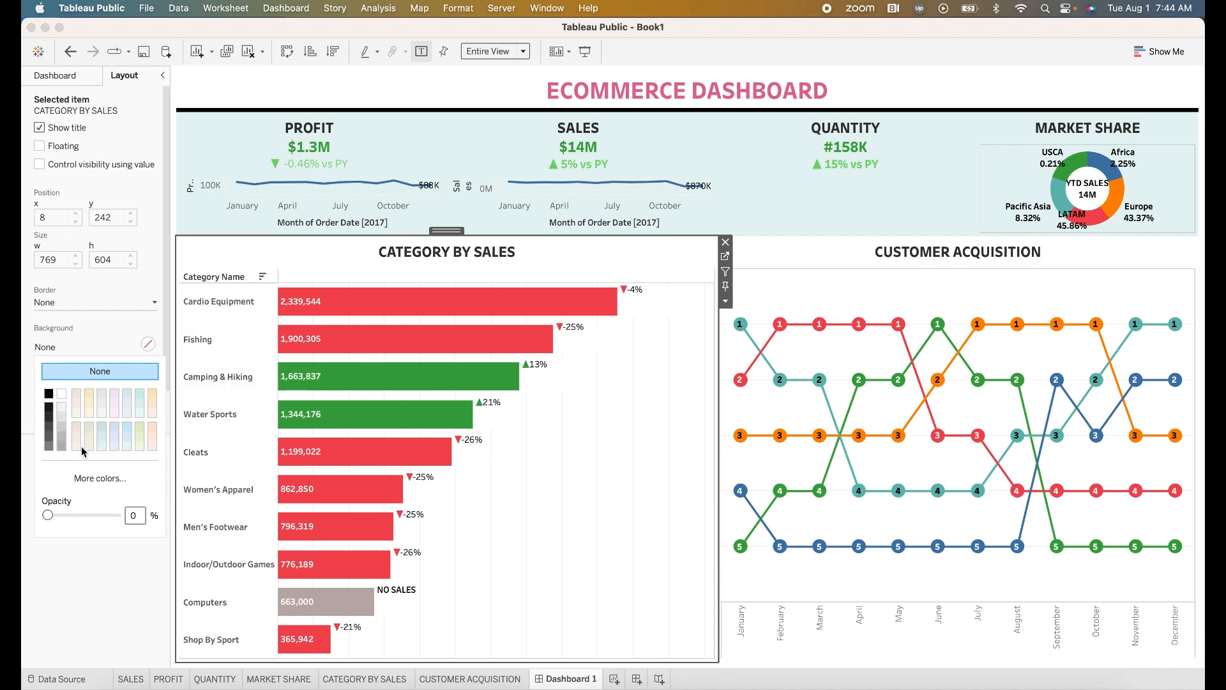
{"action": "left_click", "coordinate": [115, 399]}
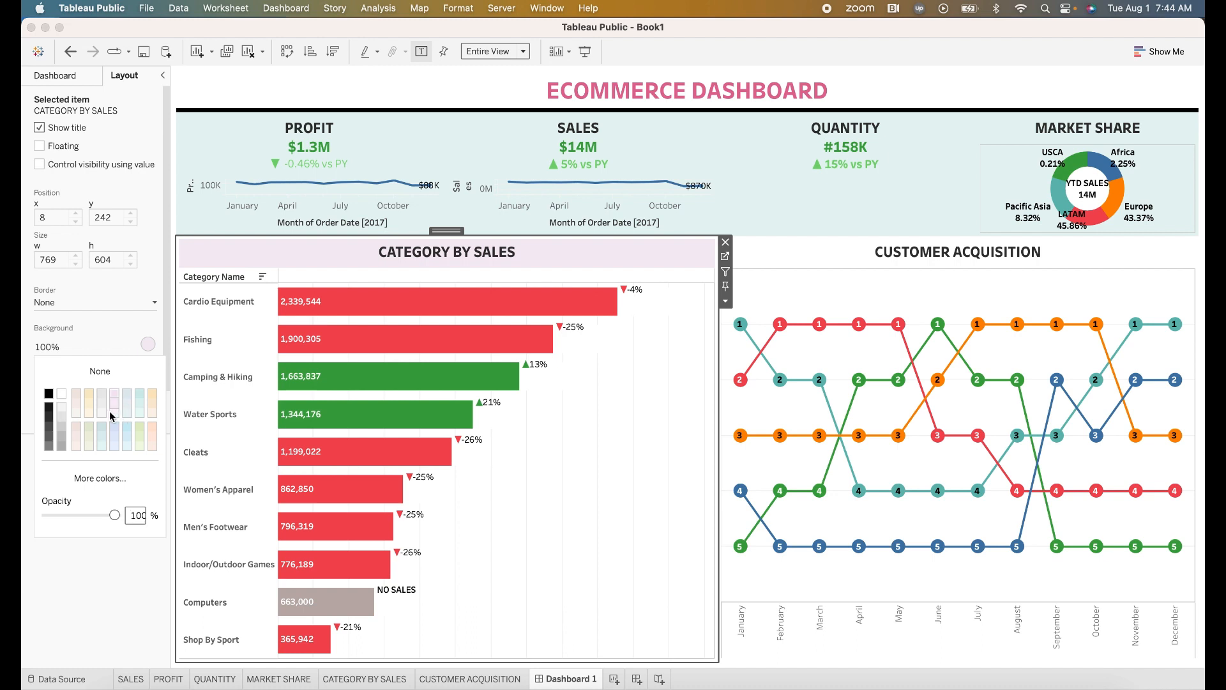
{"action": "left_click", "coordinate": [117, 430]}
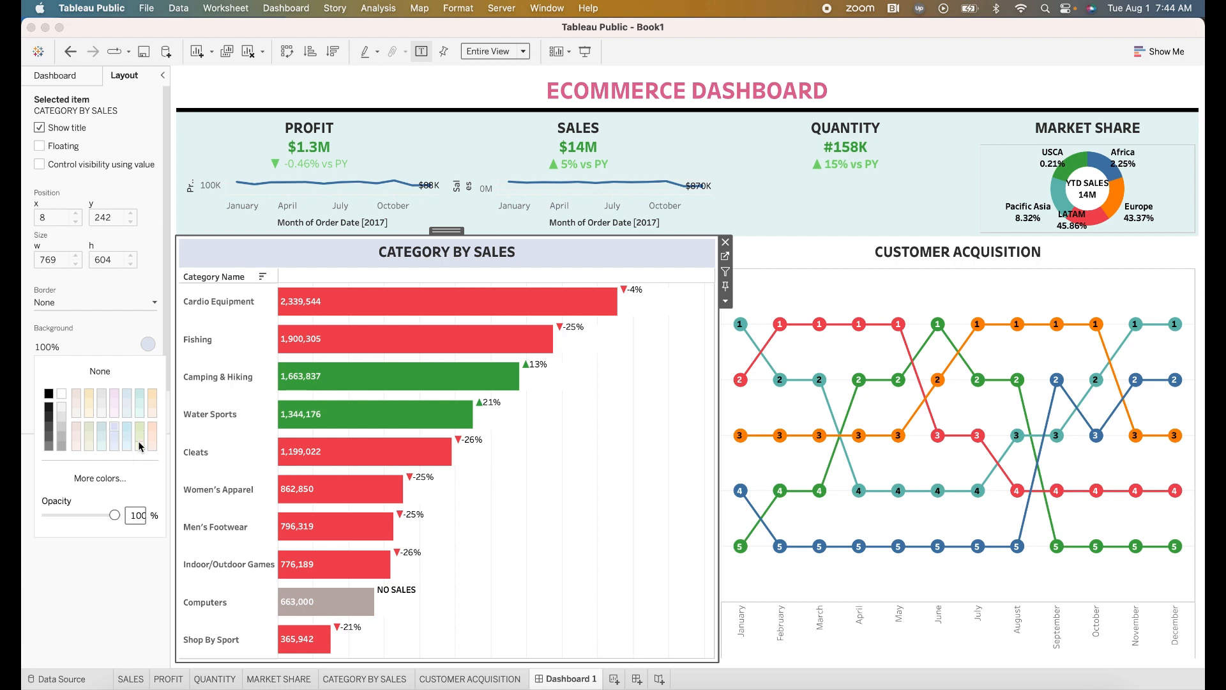
{"action": "left_click", "coordinate": [140, 439]}
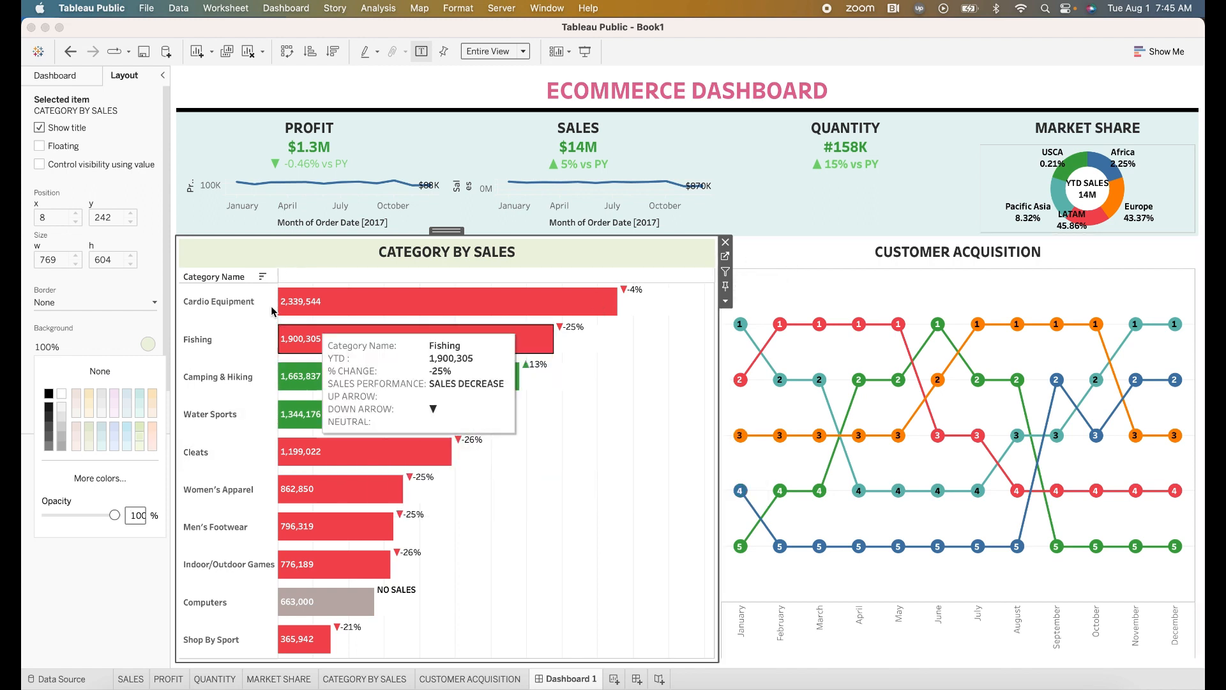
- Apply the same light green background at 100% opacity to the CUSTOMER ACQUISITION dashboard item
{"action": "left_click", "coordinate": [771, 252]}
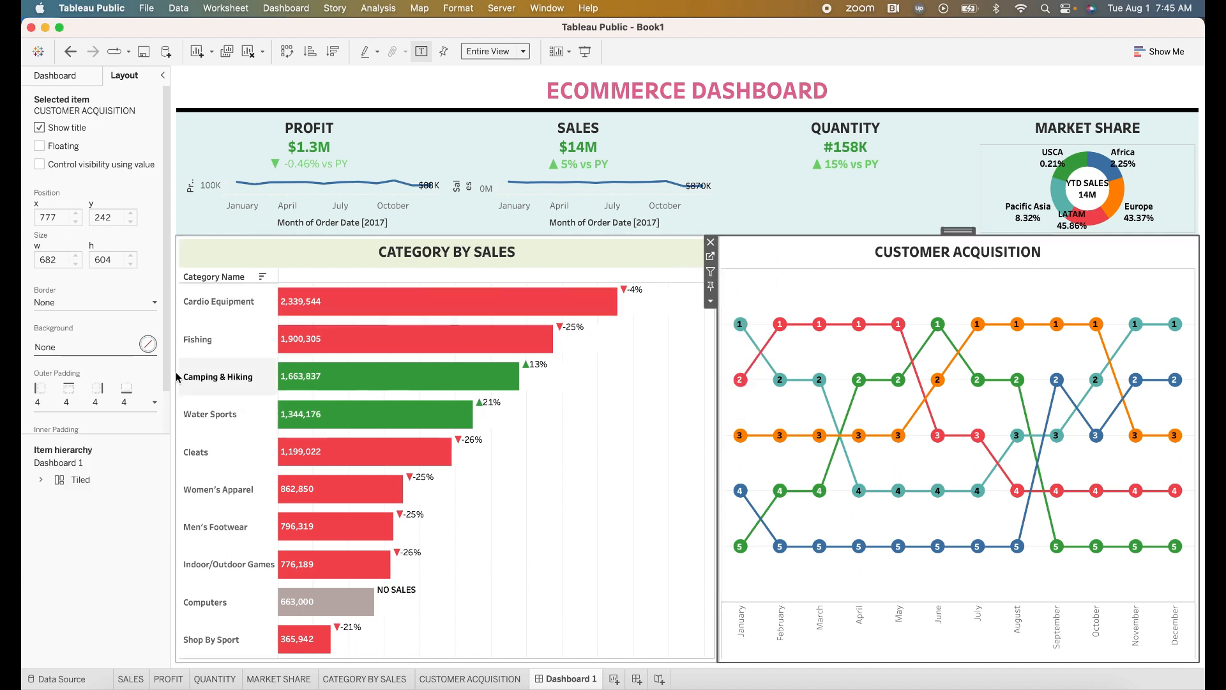
{"action": "left_click", "coordinate": [149, 345]}
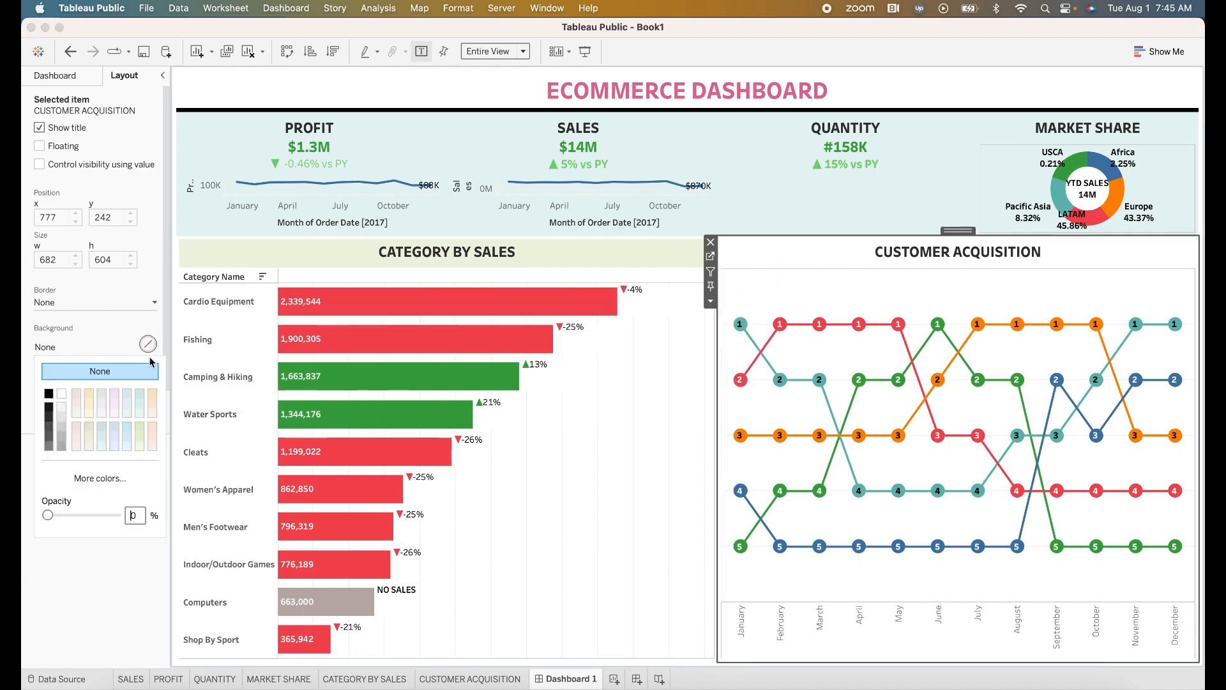
{"action": "left_click", "coordinate": [139, 437]}
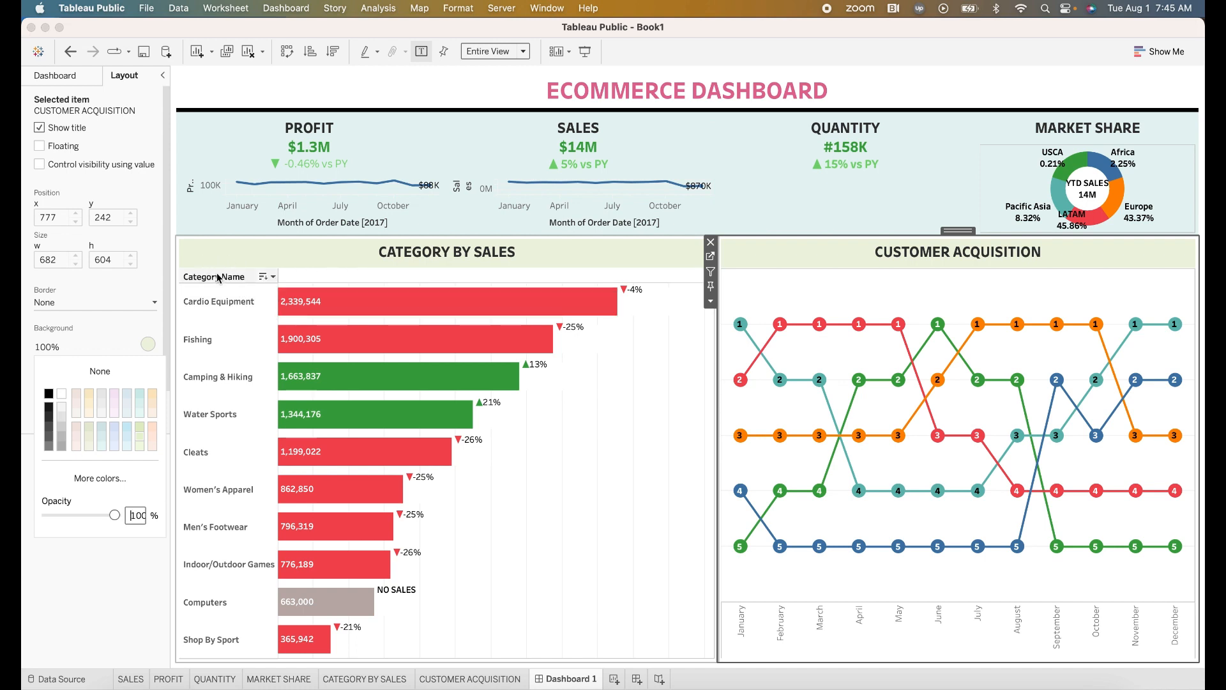
- Set the default worksheet shading of CATEGORY BY SALES to None
{"action": "left_click", "coordinate": [186, 242]}
{"action": "right_click", "coordinate": [187, 241]}
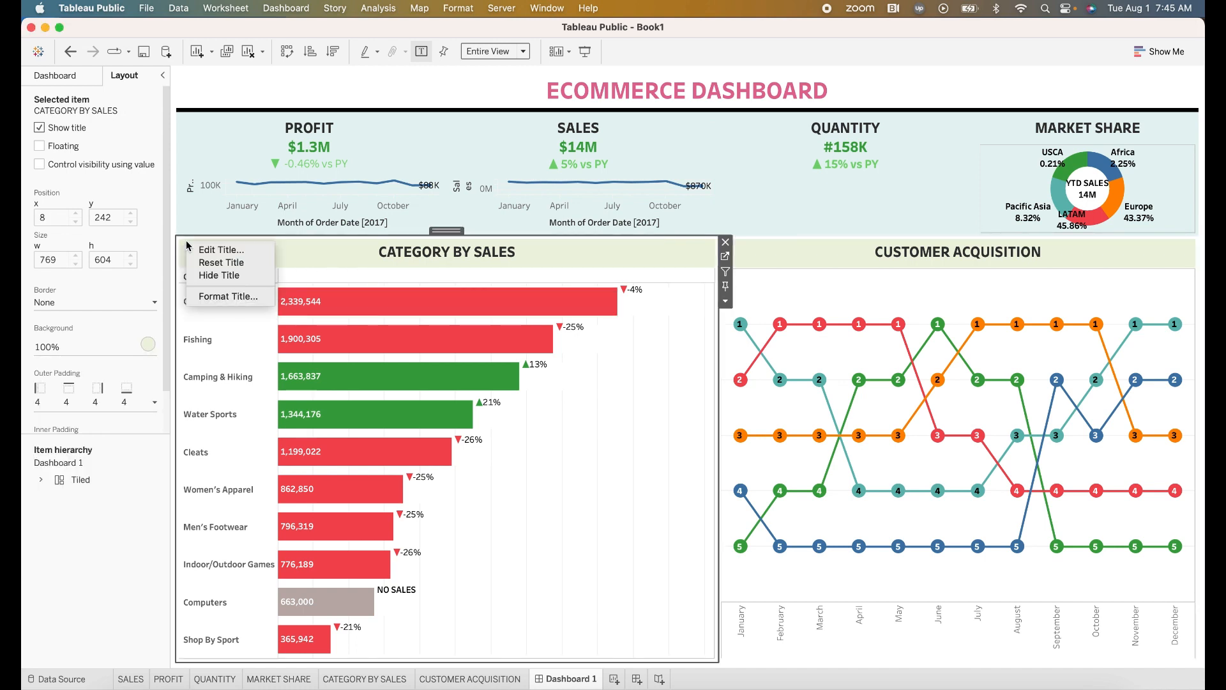
{"action": "left_click", "coordinate": [284, 266]}
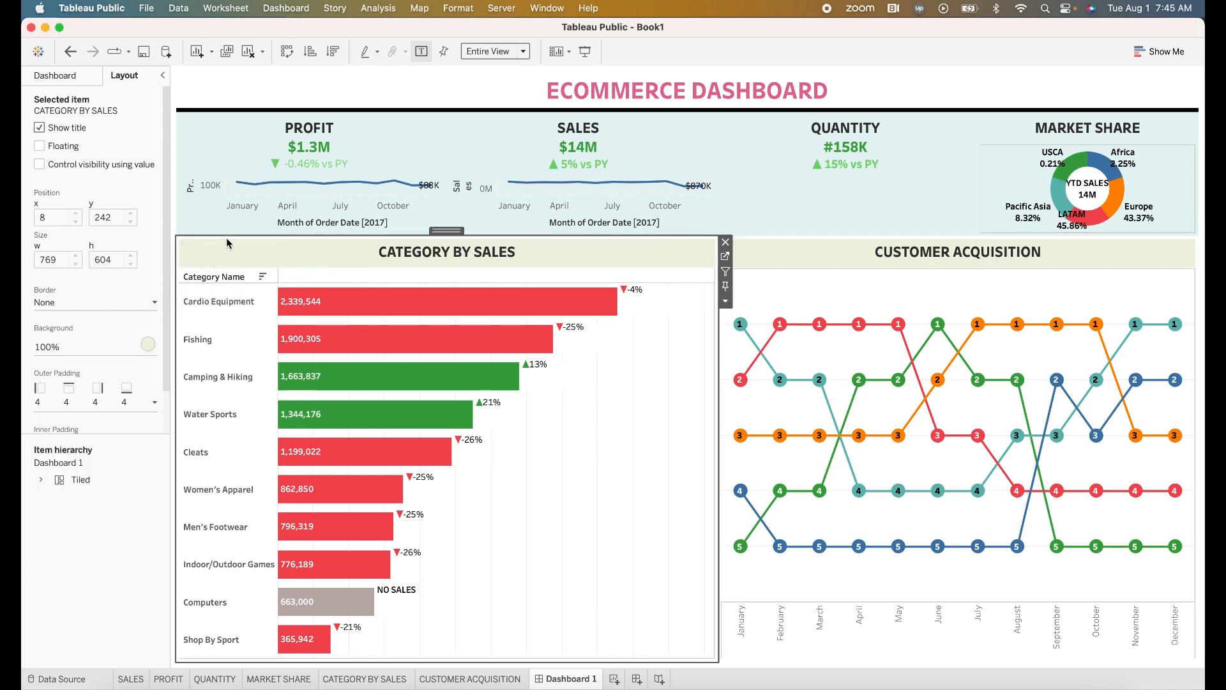
{"action": "right_click", "coordinate": [569, 497]}
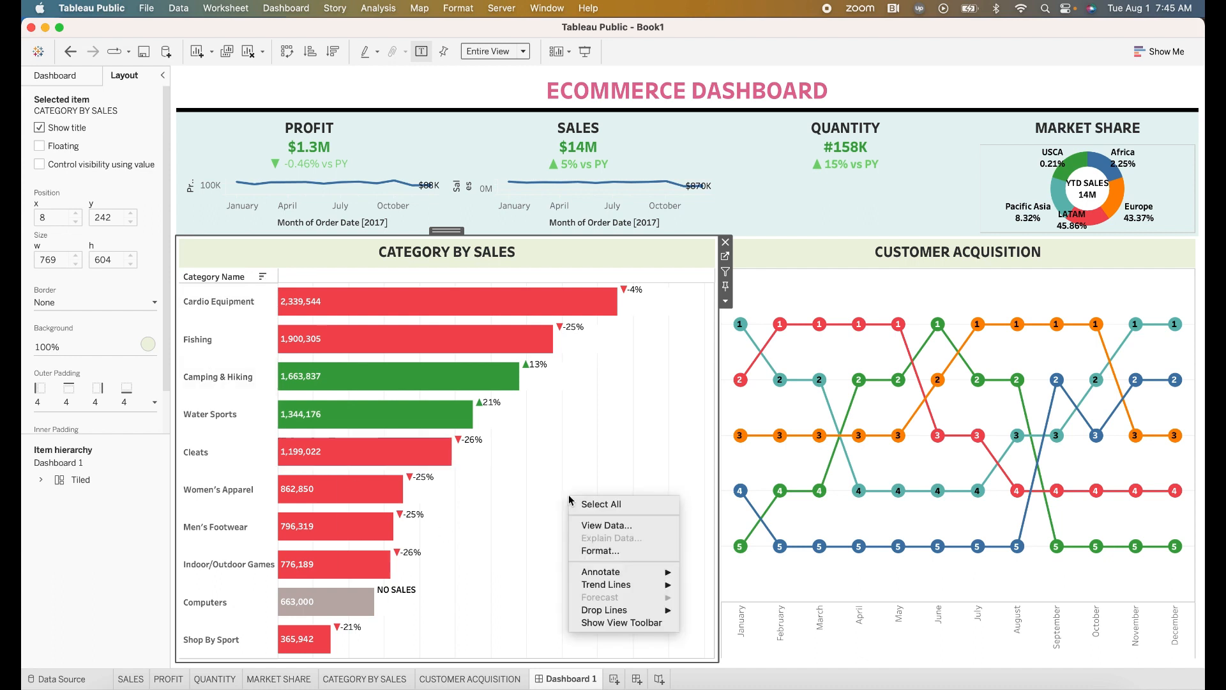
{"action": "left_click", "coordinate": [600, 551]}
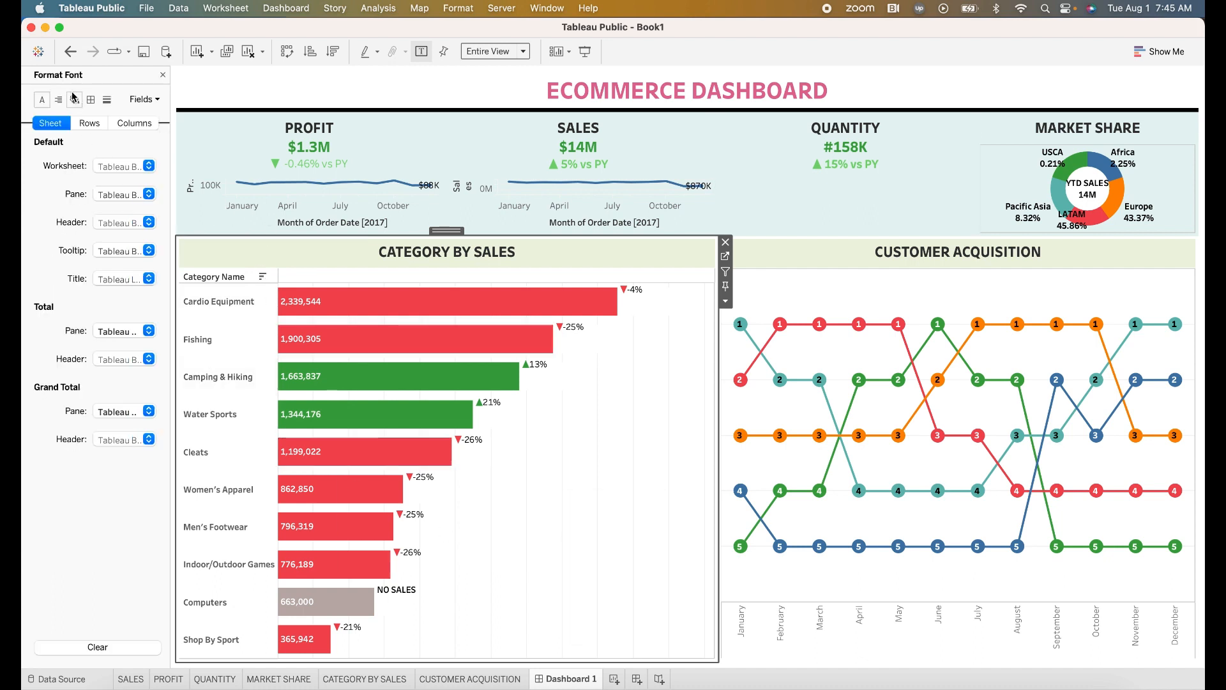
{"action": "left_click", "coordinate": [73, 100]}
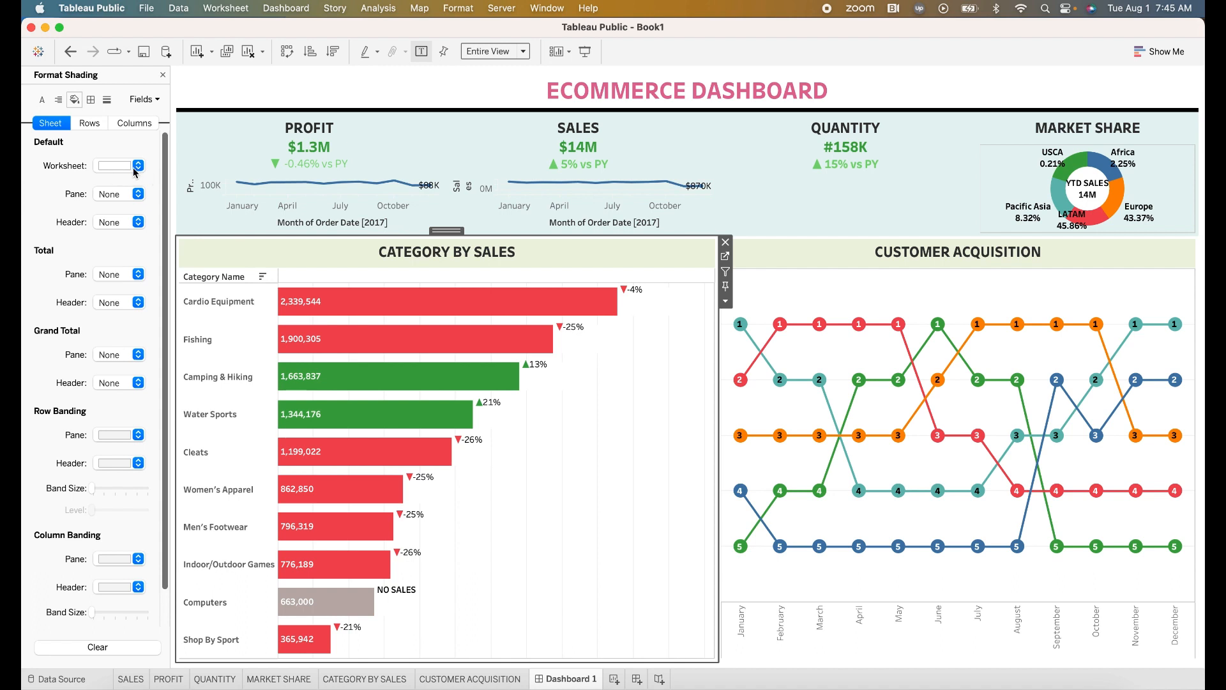
{"action": "left_click", "coordinate": [135, 170]}
{"action": "left_click", "coordinate": [134, 191]}
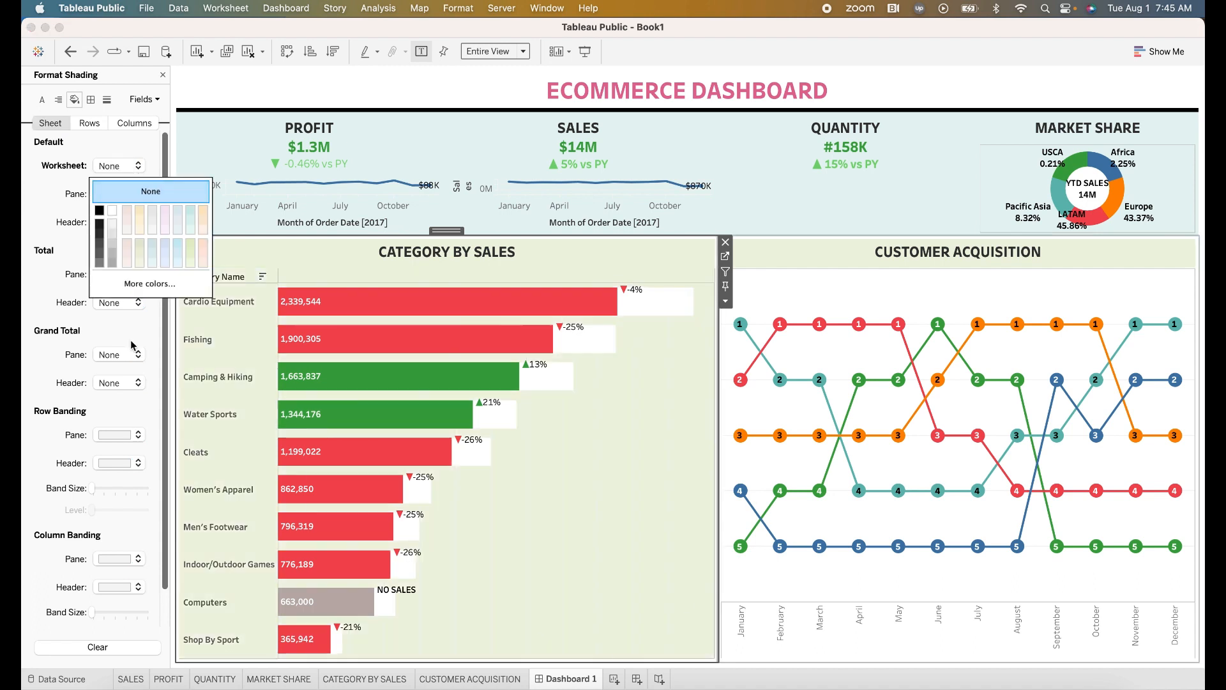
- Set the default worksheet shading of CUSTOMER ACQUISITION to None
{"action": "left_click", "coordinate": [787, 293]}
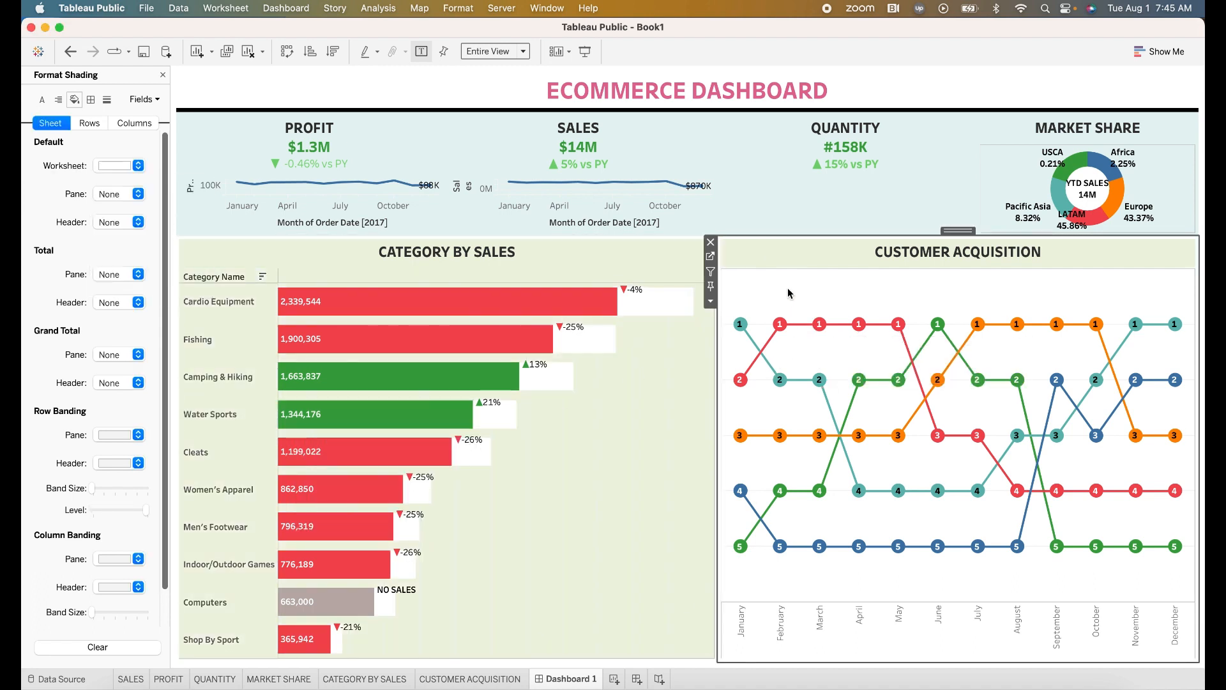
{"action": "right_click", "coordinate": [789, 293]}
{"action": "left_click", "coordinate": [823, 344]}
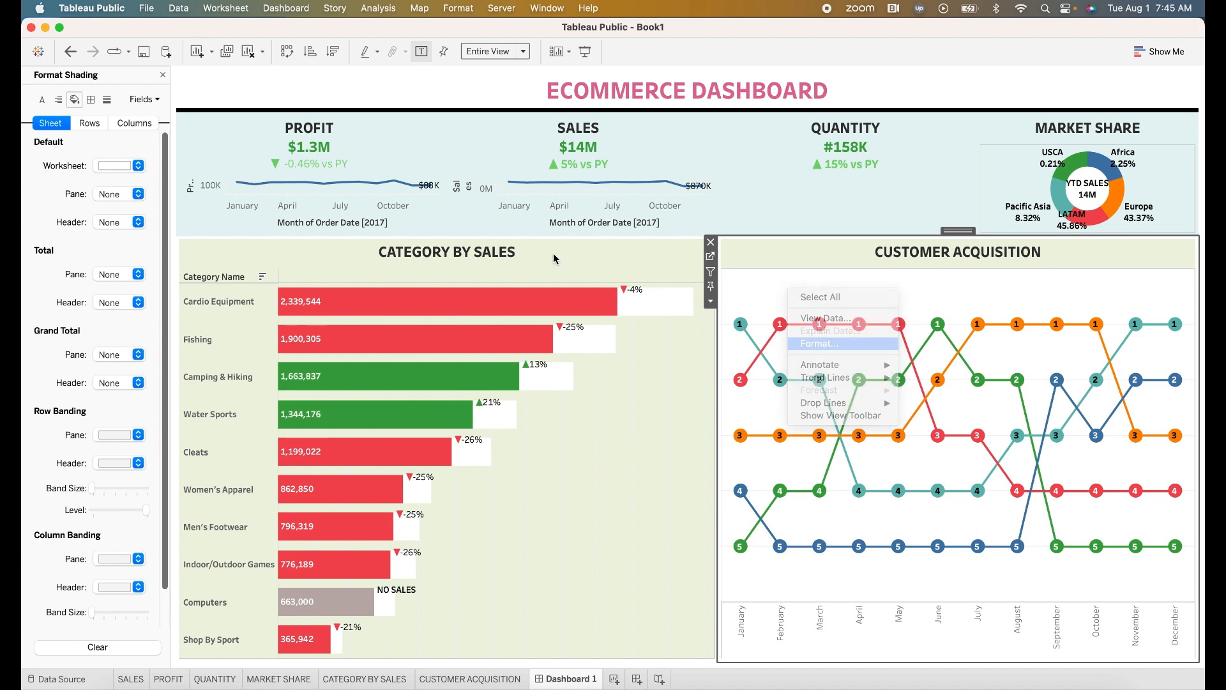
{"action": "left_click", "coordinate": [74, 99]}
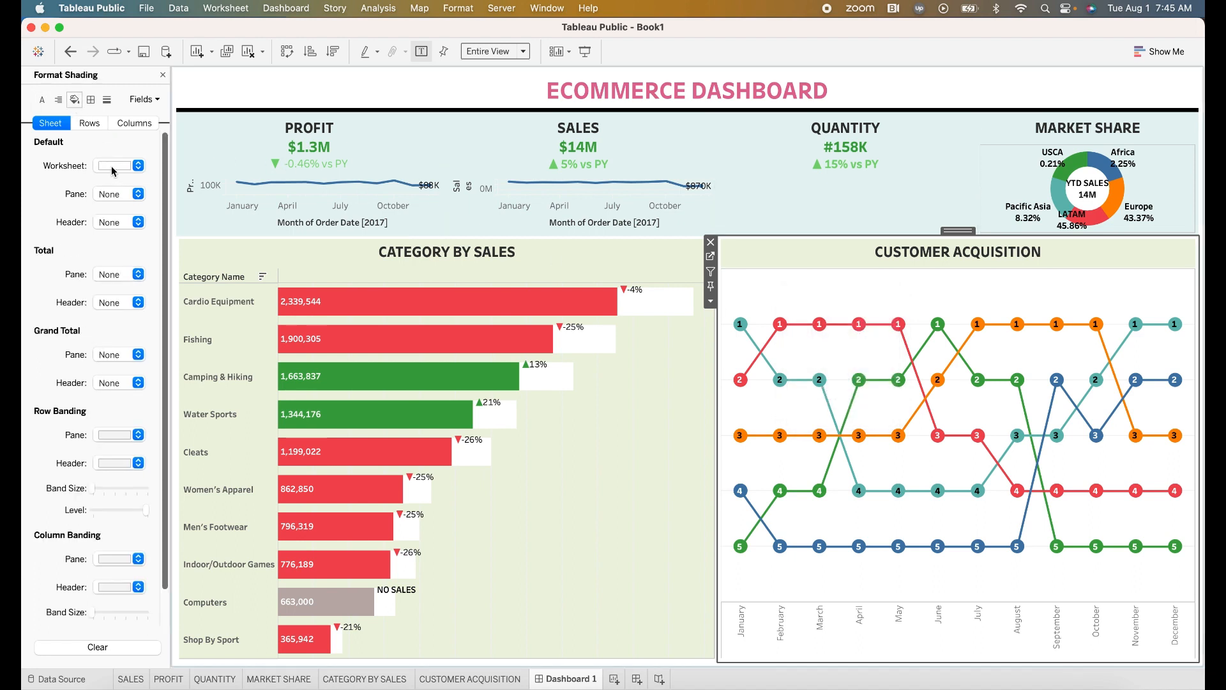
{"action": "left_click", "coordinate": [117, 167]}
{"action": "left_click", "coordinate": [127, 191]}
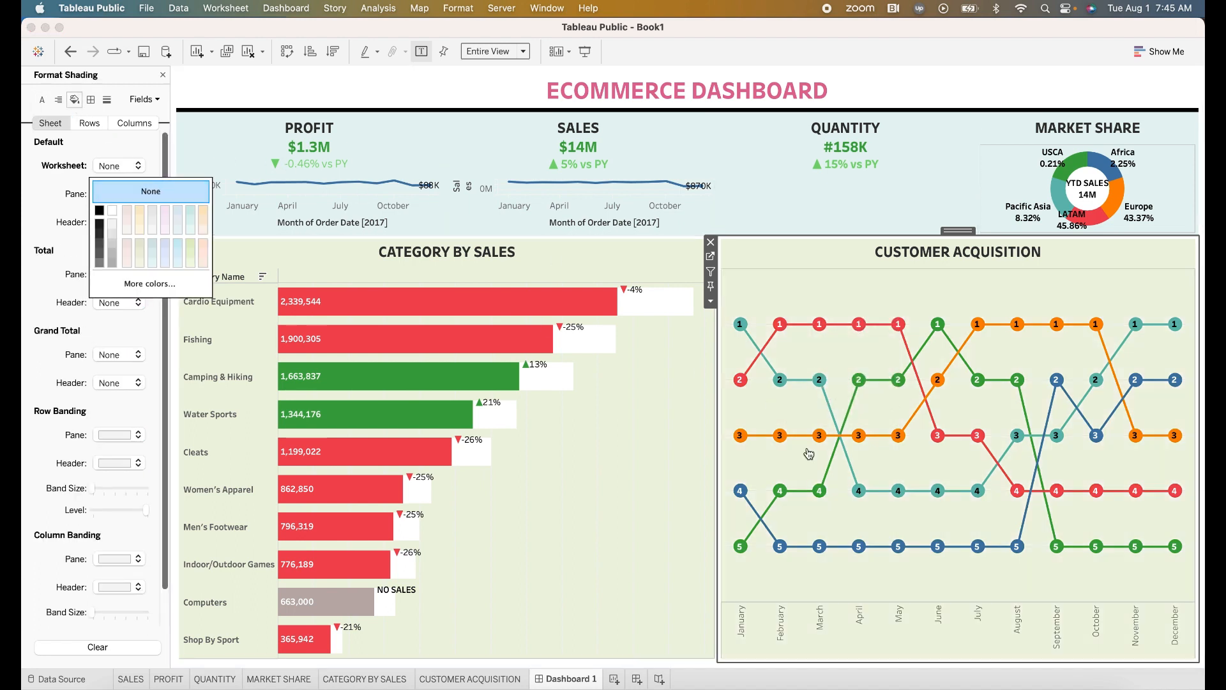
{"action": "left_click", "coordinate": [627, 535]}
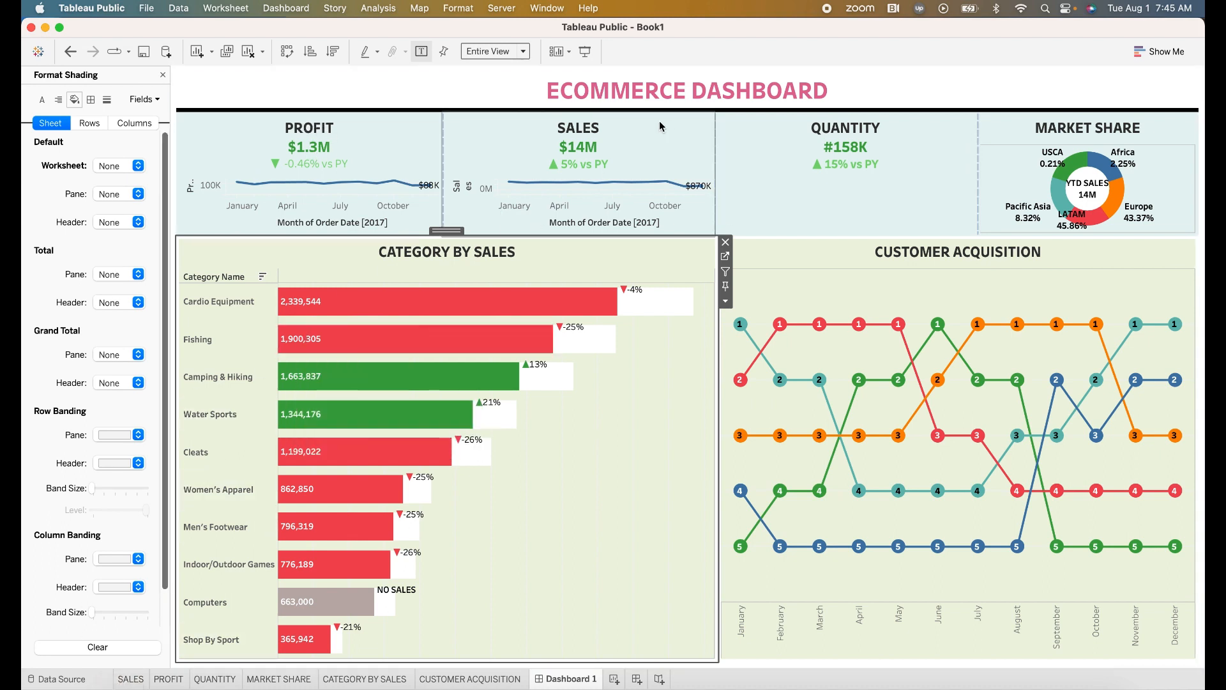
{"action": "left_click", "coordinate": [311, 130]}
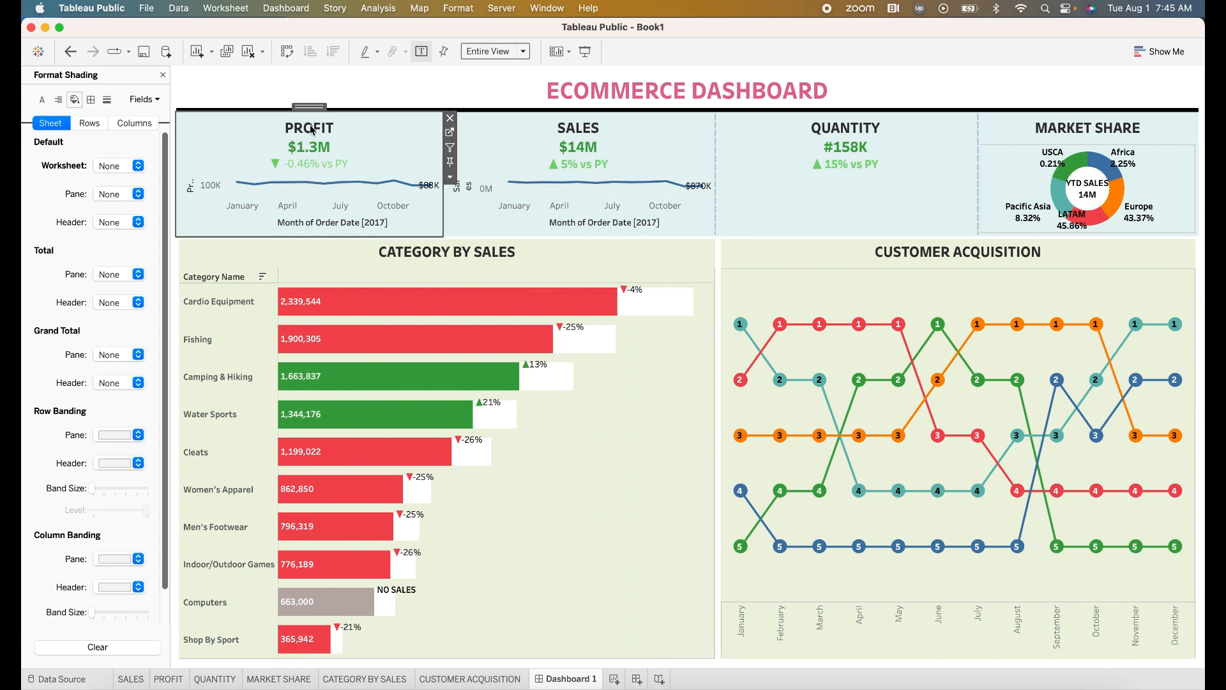
{"action": "left_click", "coordinate": [451, 177]}
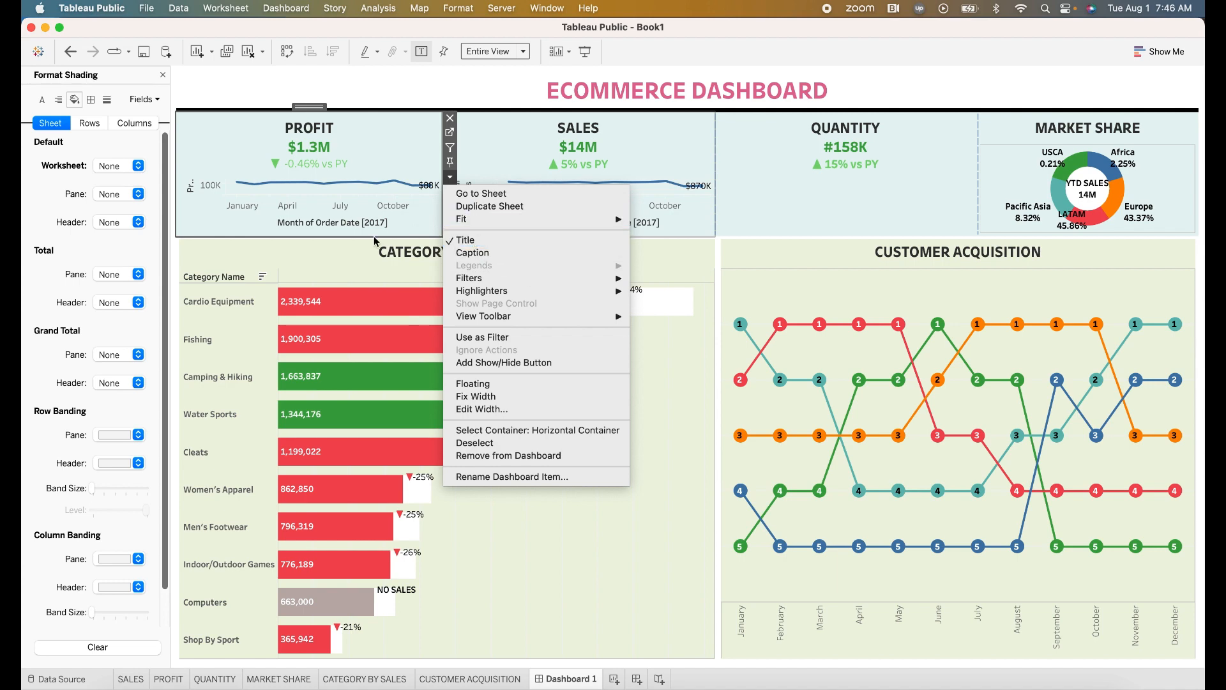
{"action": "left_click", "coordinate": [605, 532]}
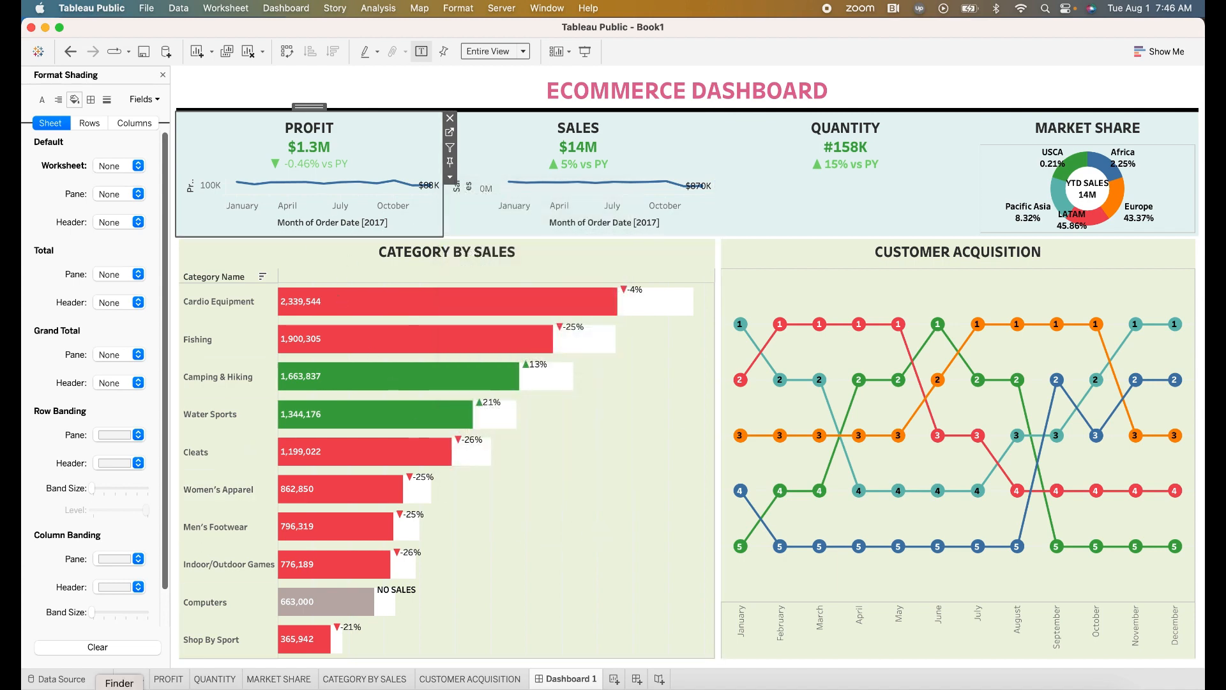
- Recolour the sheet-name line of the SALES sheet's title pink, matching the dashboard title, and return to the dashboard
{"action": "left_click", "coordinate": [131, 680]}
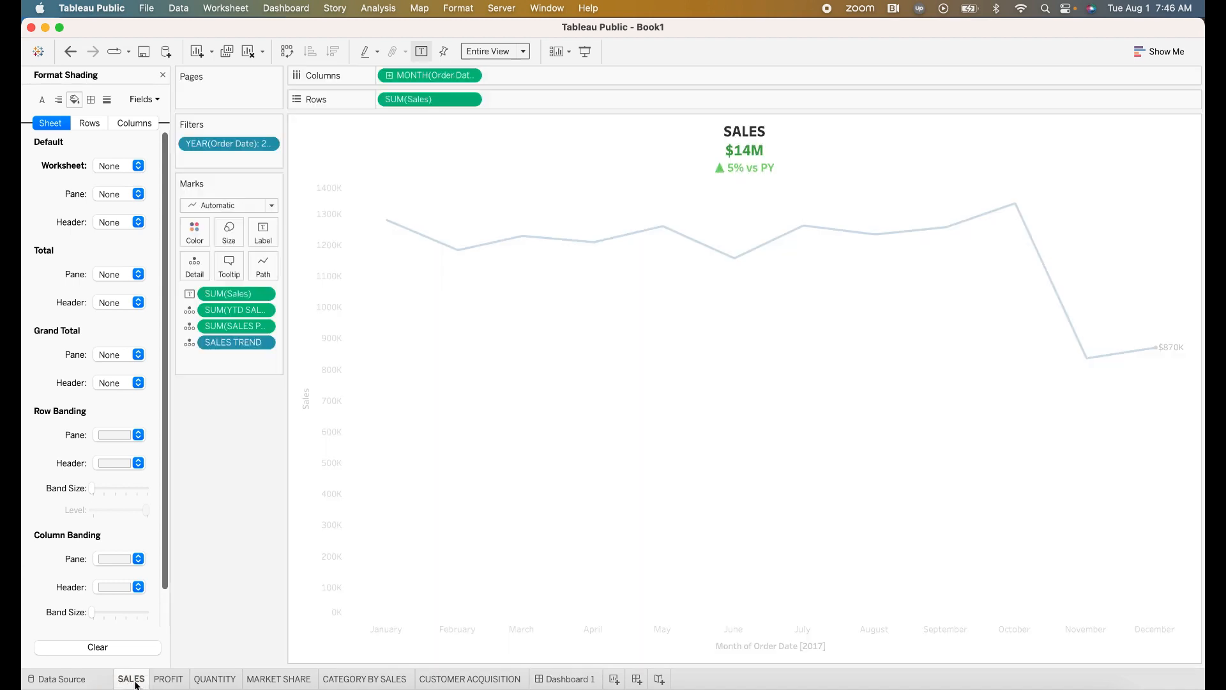
{"action": "double_click", "coordinate": [744, 132]}
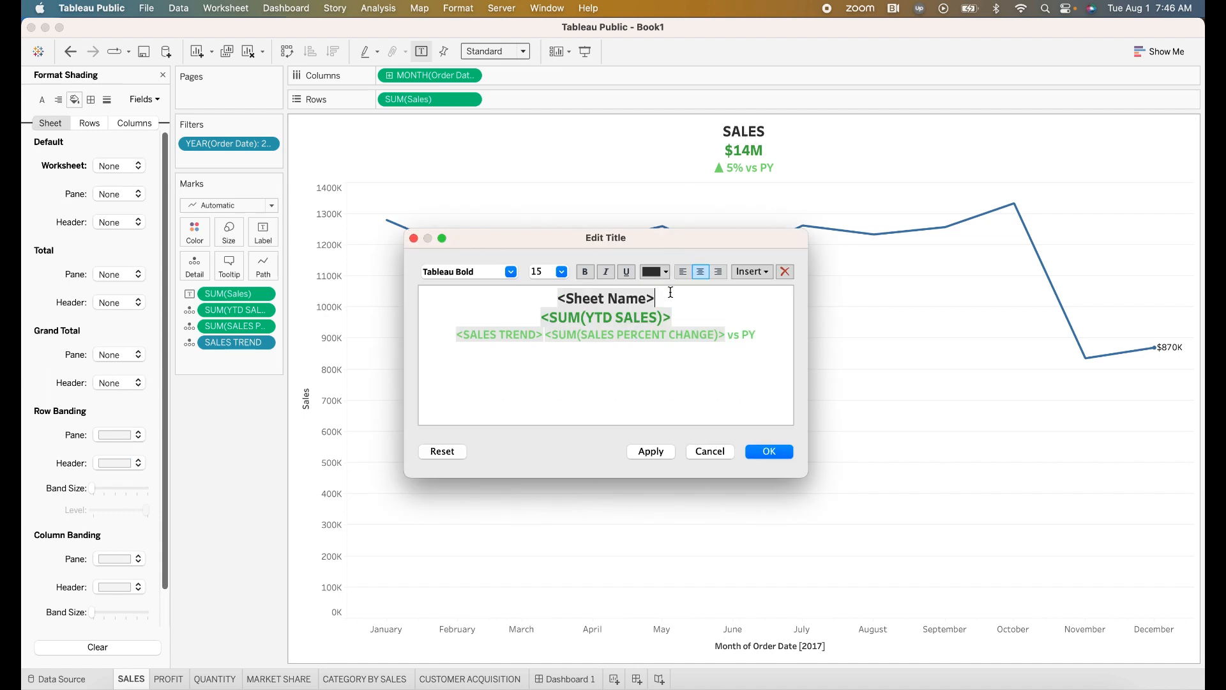
{"action": "left_click_drag", "start_coordinate": [669, 292], "coordinate": [557, 273]}
{"action": "left_click", "coordinate": [665, 273]}
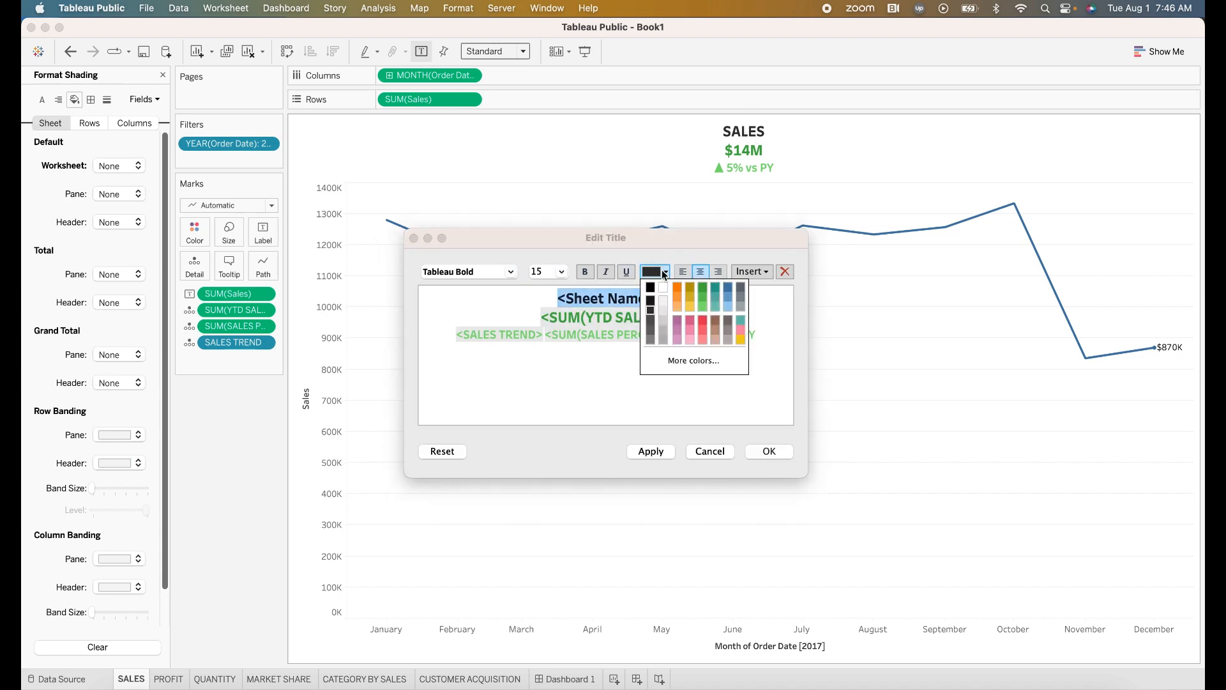
{"action": "left_click", "coordinate": [690, 323]}
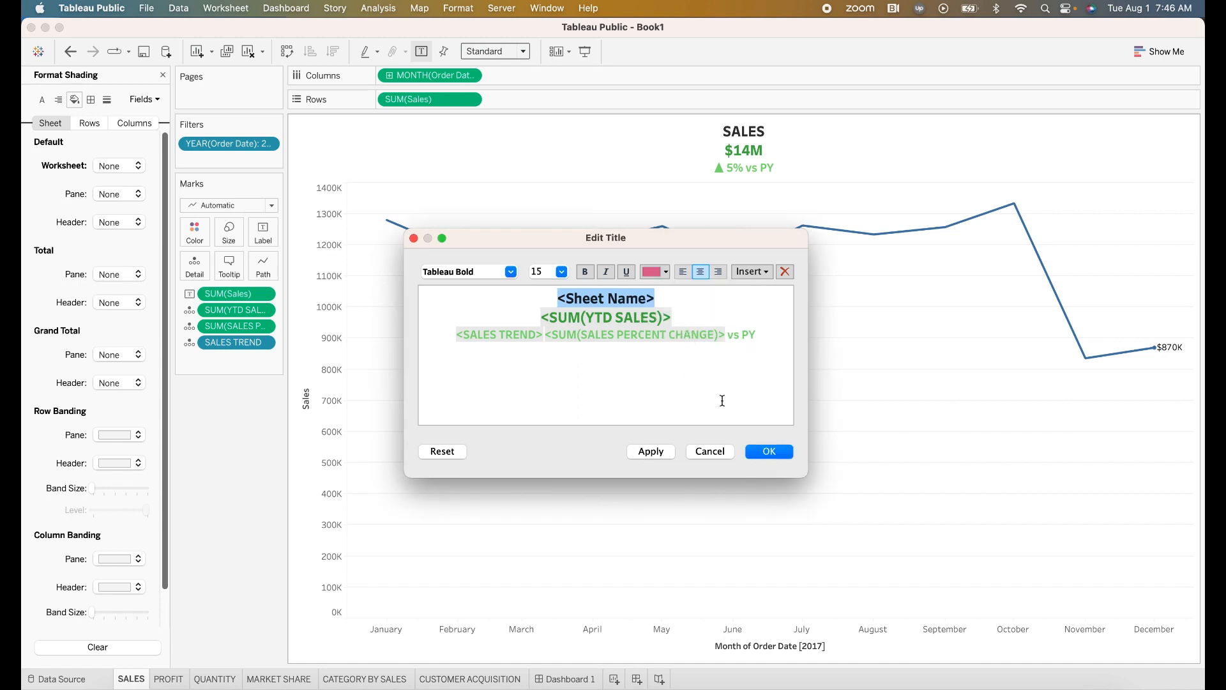
{"action": "left_click", "coordinate": [650, 452]}
{"action": "left_click", "coordinate": [769, 451]}
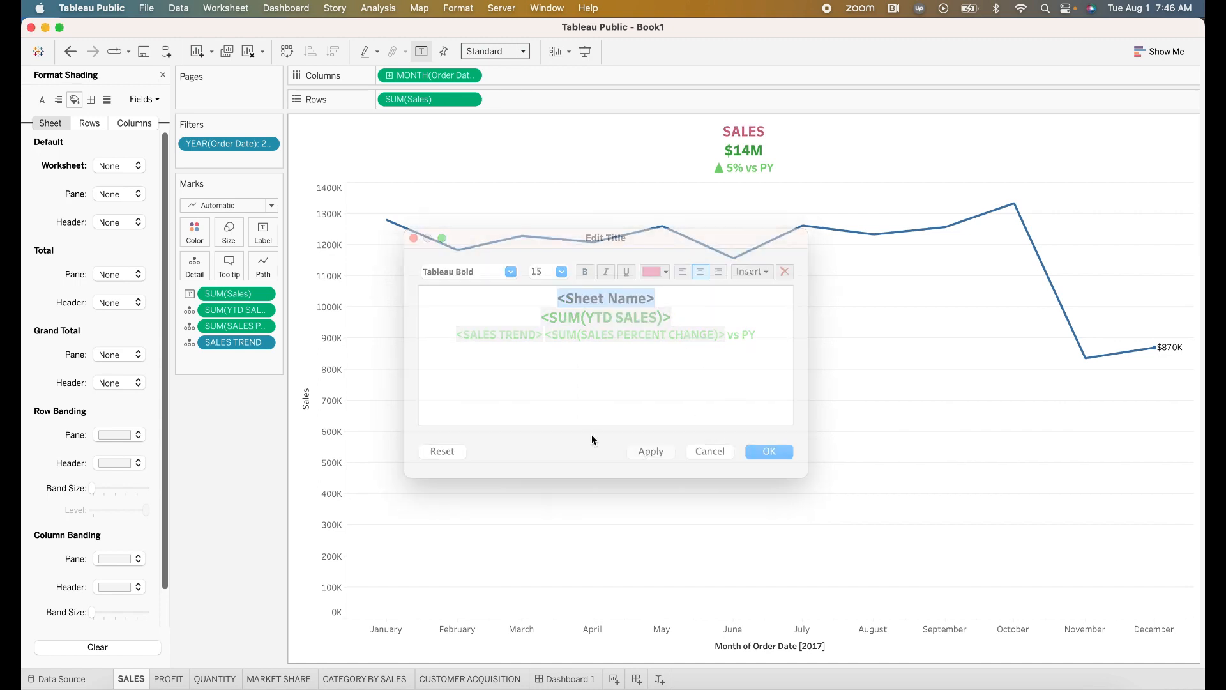
{"action": "left_click", "coordinate": [582, 681]}
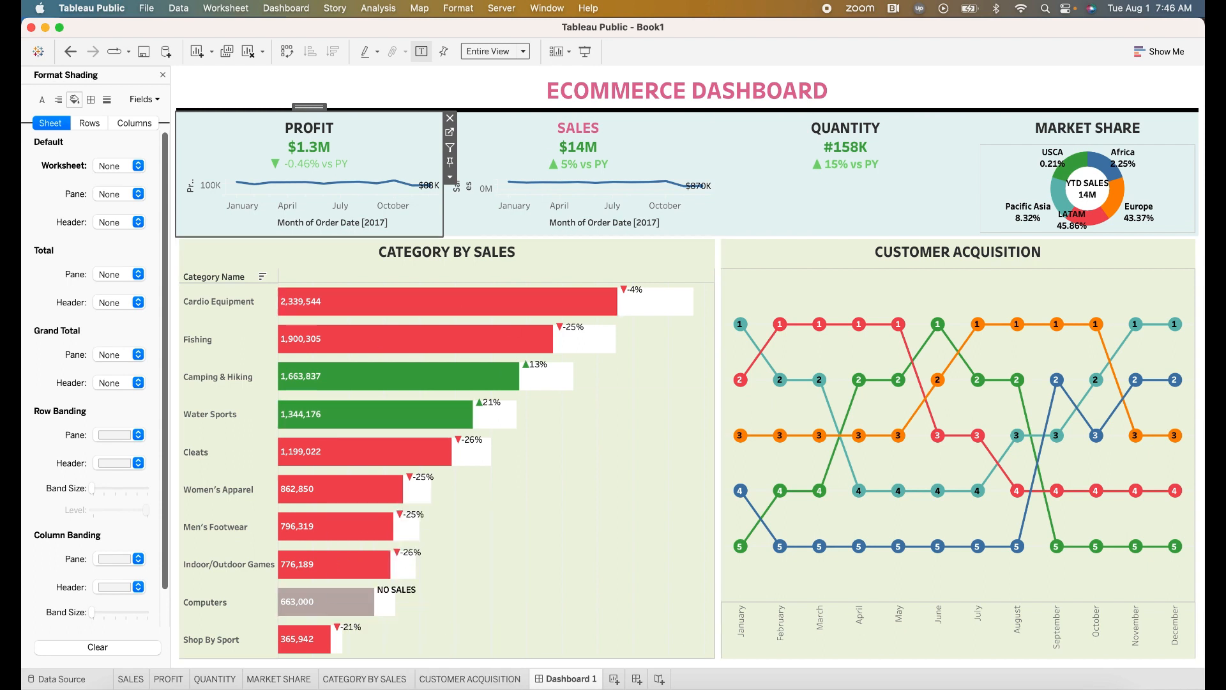
- Open the PROFIT sheet's title for editing and select its sheet-name line
{"action": "left_click", "coordinate": [169, 679]}
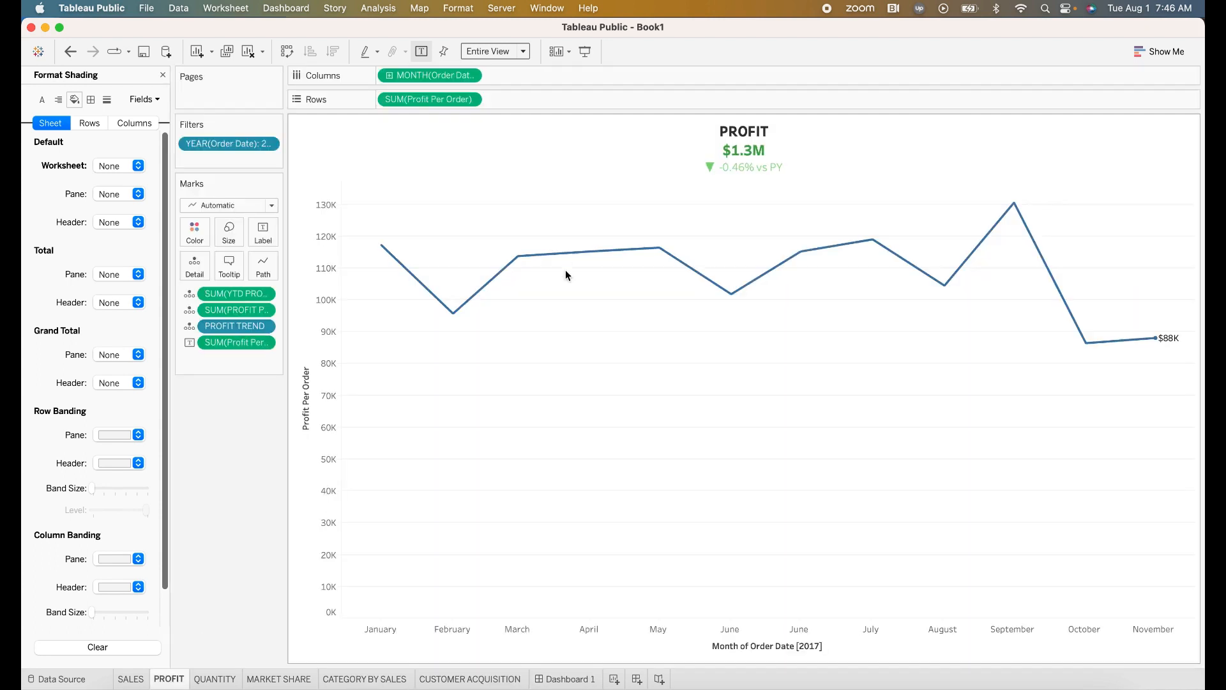
{"action": "double_click", "coordinate": [748, 133]}
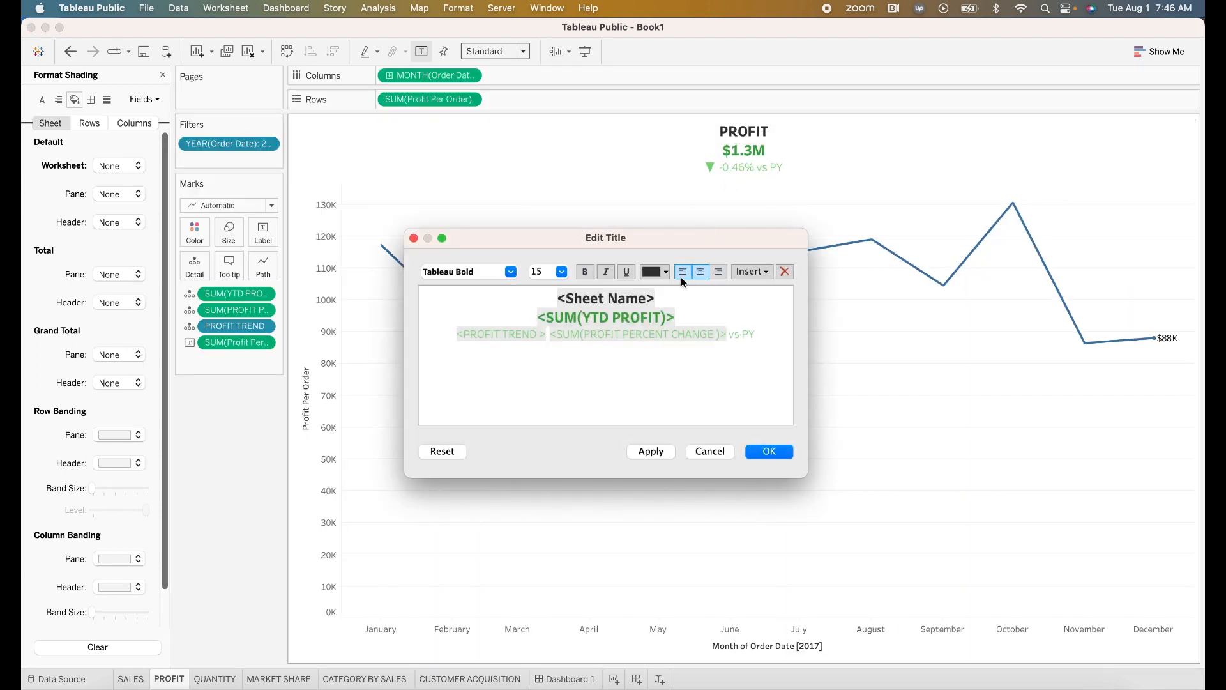
{"action": "triple_click", "coordinate": [664, 292]}
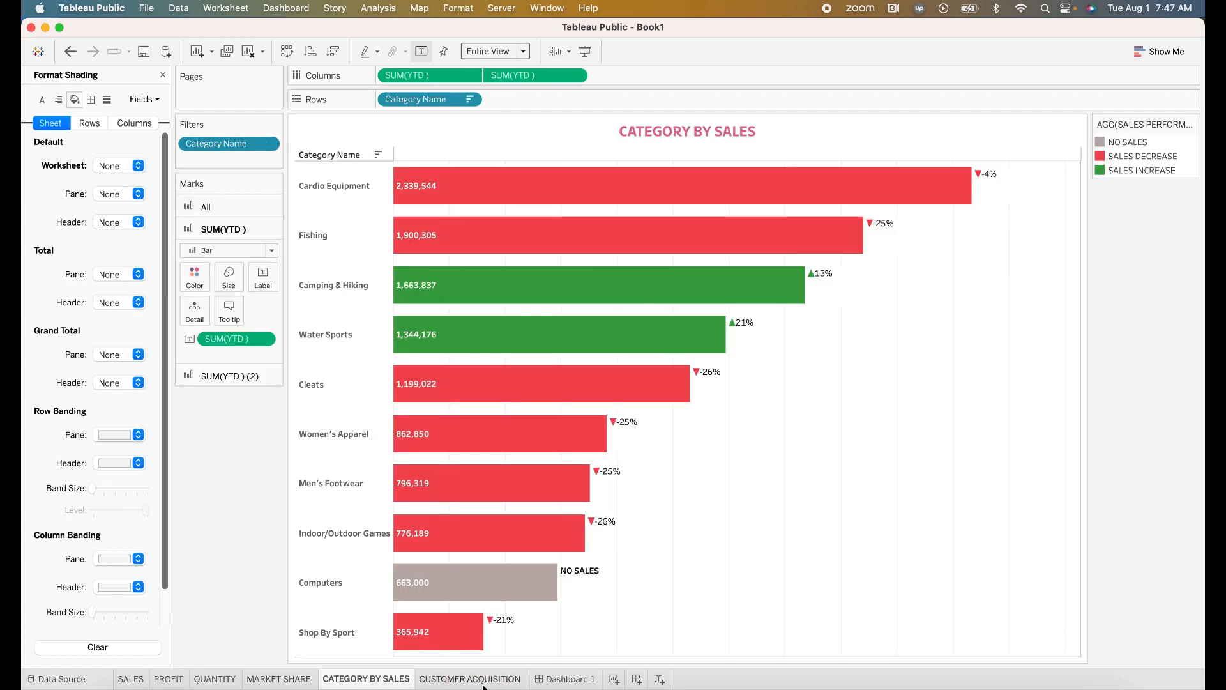
- Recolour the CUSTOMER ACQUISITION sheet's title pink and go back to the dashboard
{"action": "left_click", "coordinate": [471, 678]}
{"action": "double_click", "coordinate": [759, 131]}
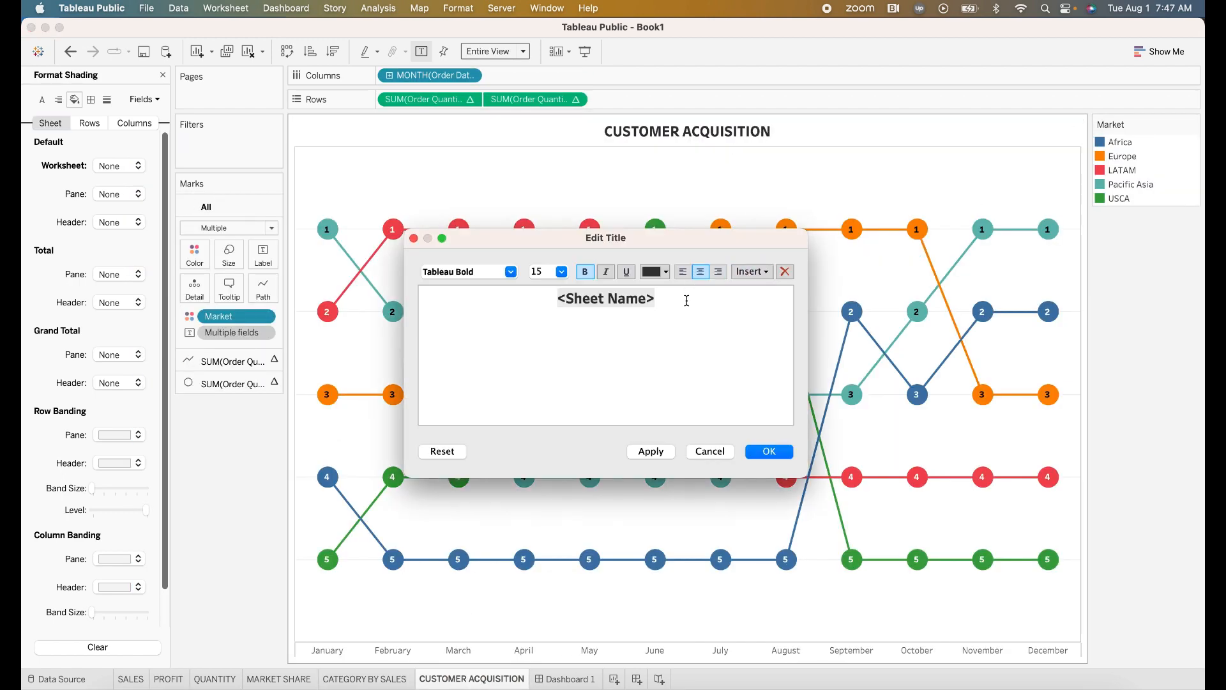
{"action": "left_click_drag", "start_coordinate": [687, 300], "coordinate": [459, 287]}
{"action": "left_click", "coordinate": [665, 274]}
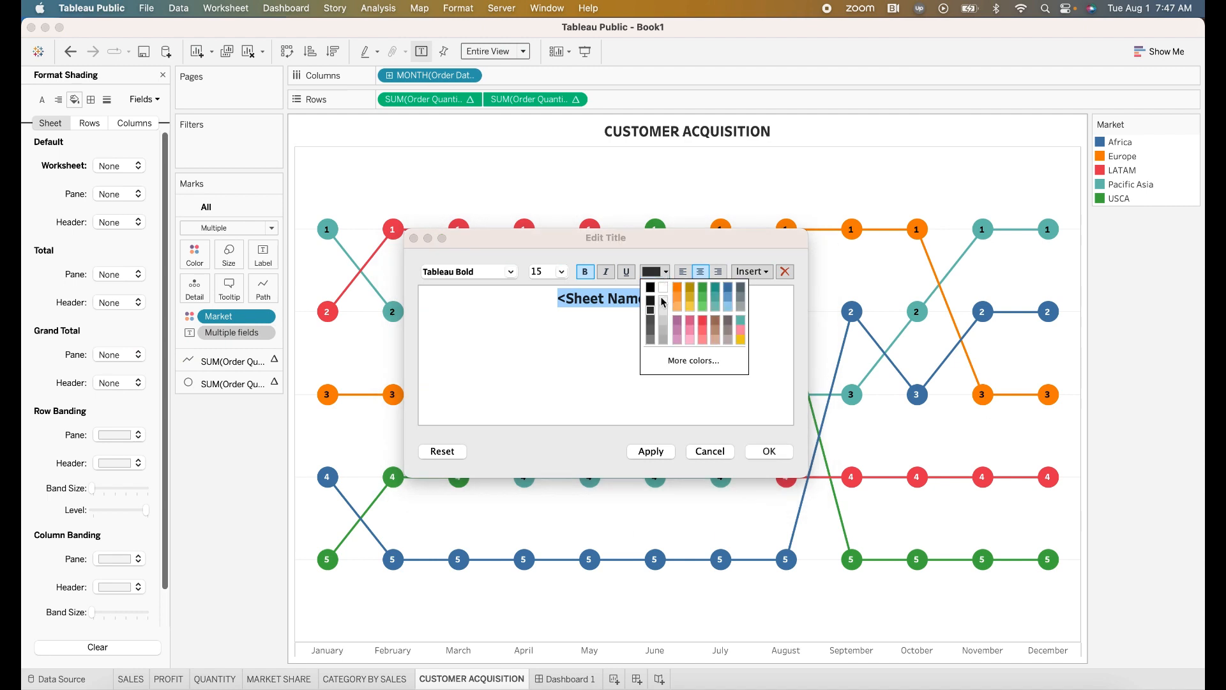
{"action": "left_click", "coordinate": [690, 319]}
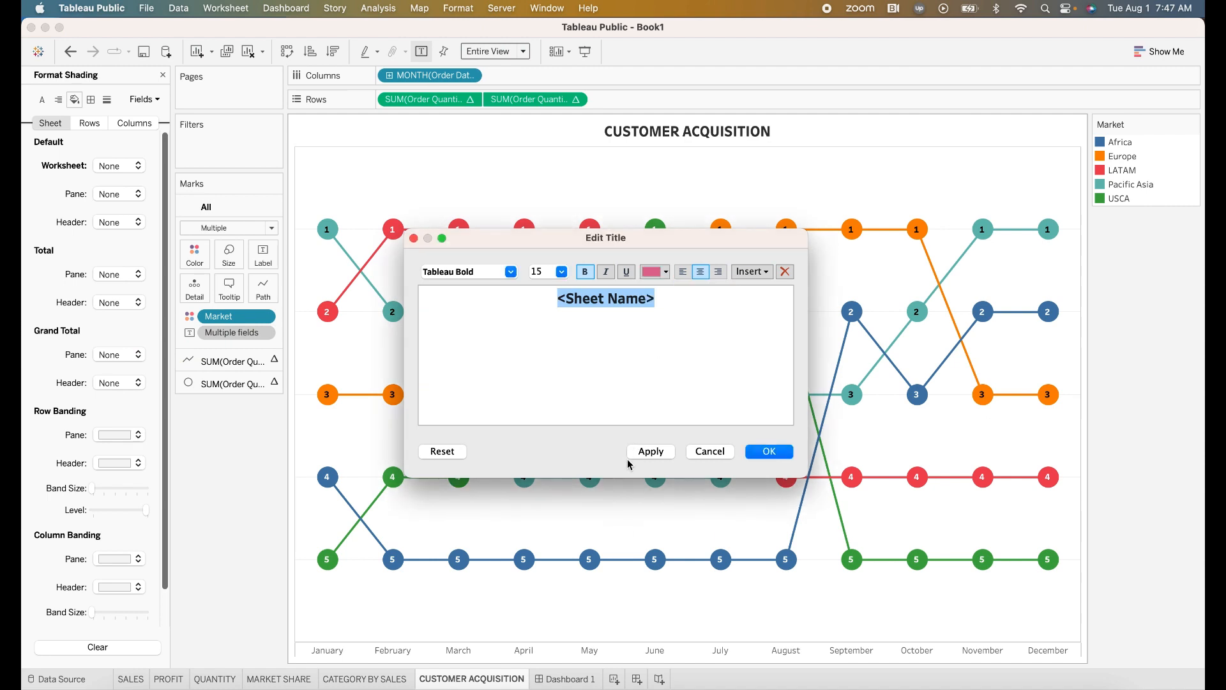
{"action": "left_click", "coordinate": [663, 452]}
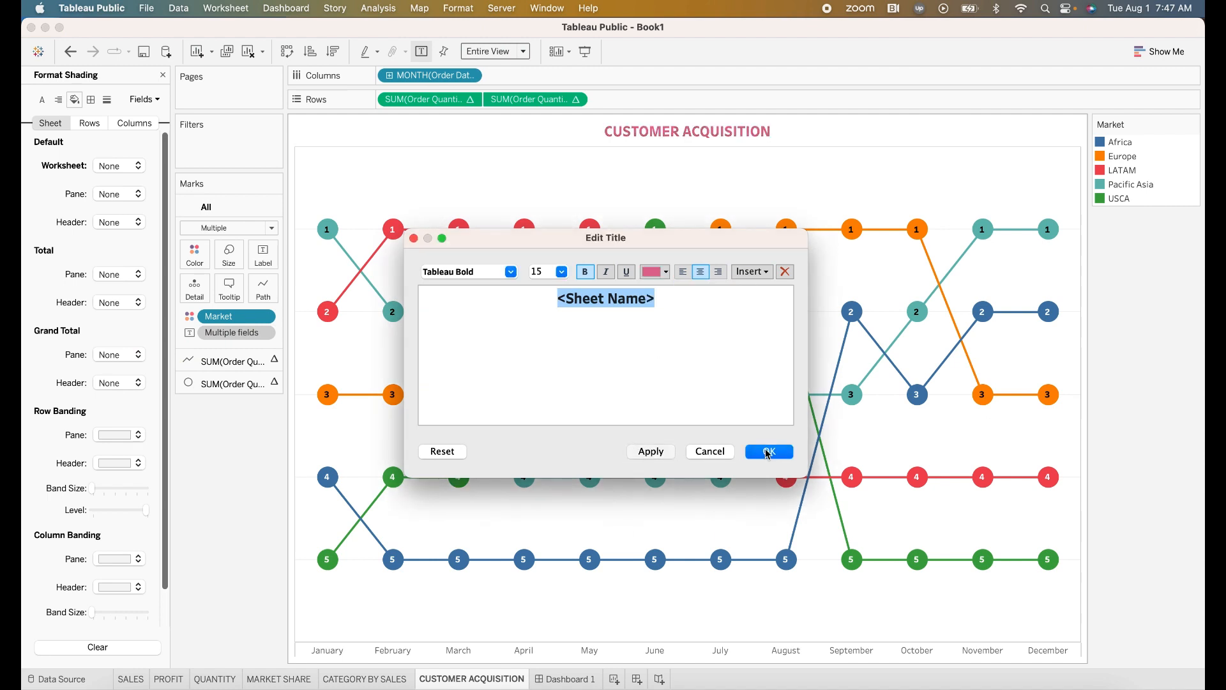
{"action": "left_click", "coordinate": [768, 452]}
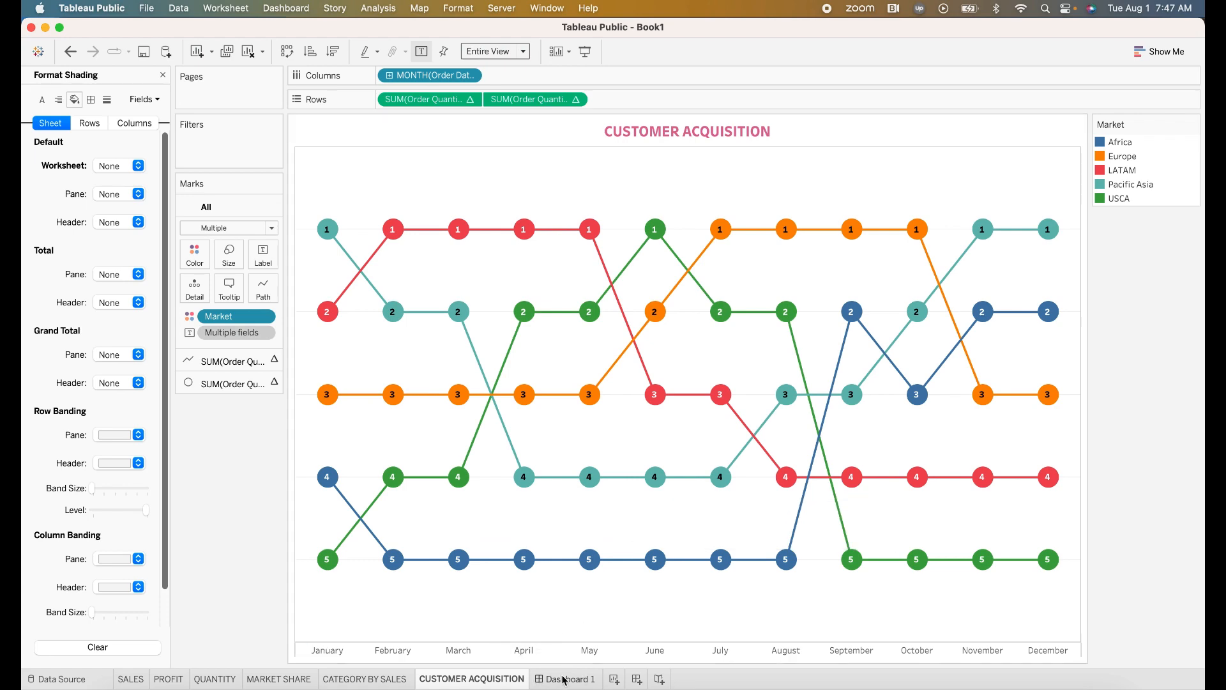
{"action": "left_click", "coordinate": [544, 678]}
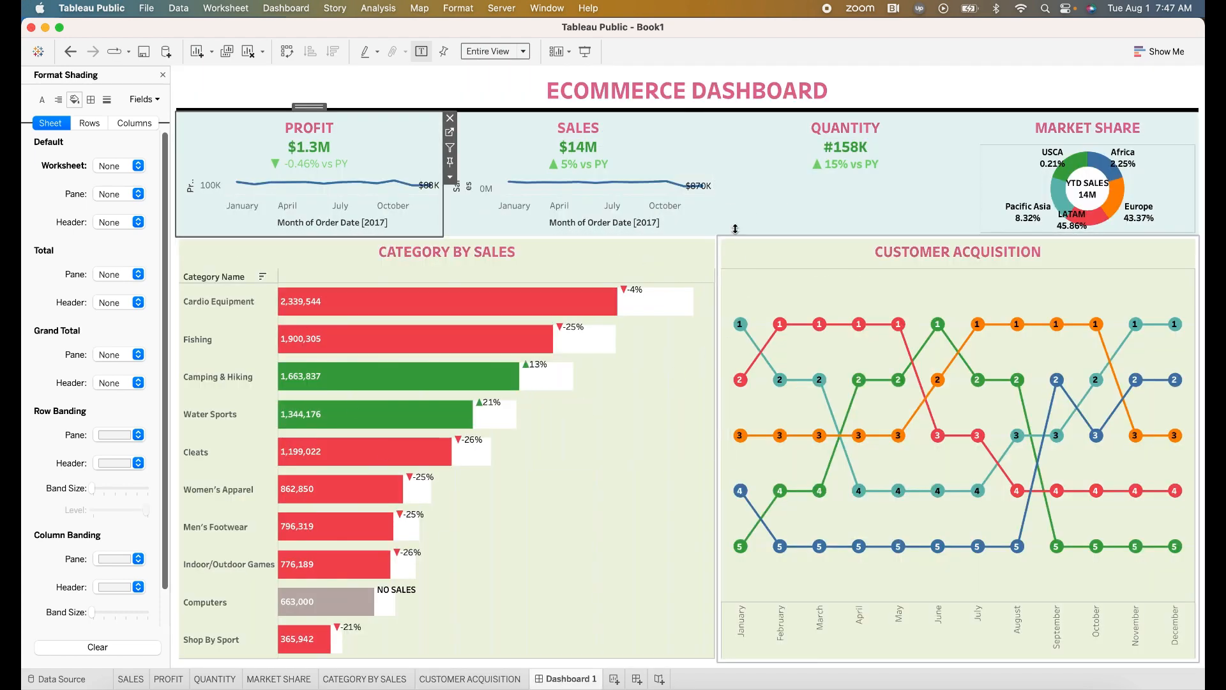
{"action": "left_click", "coordinate": [868, 91]}
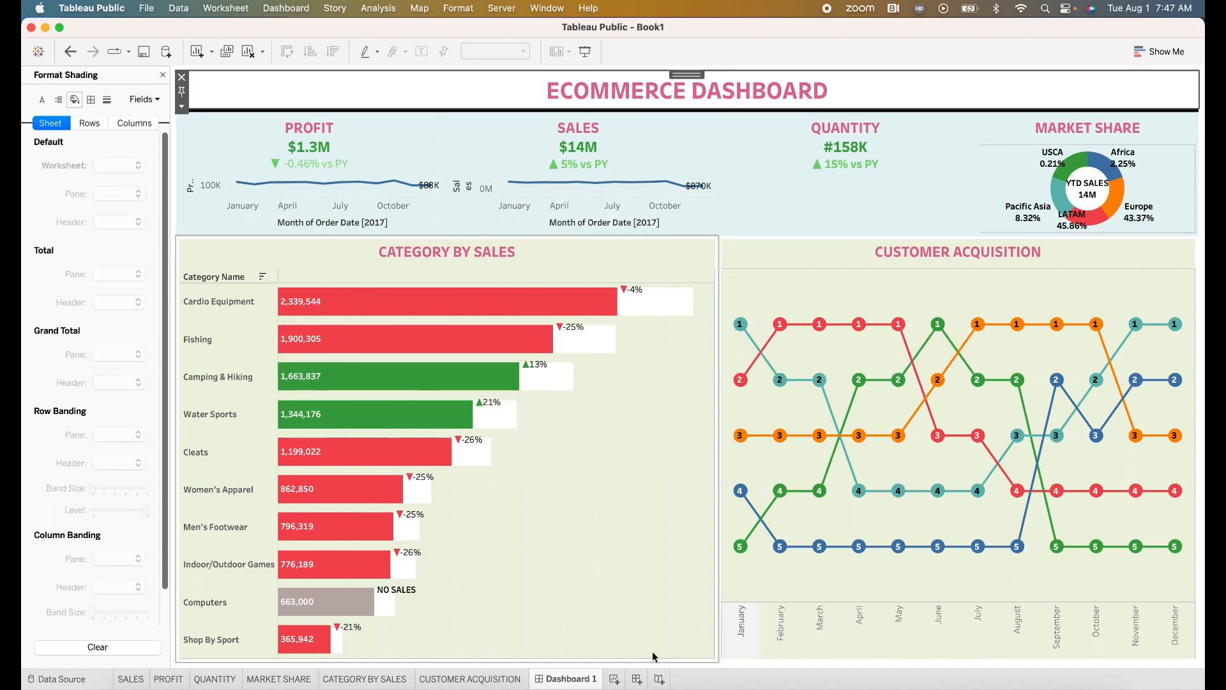
{"action": "mouse_move", "coordinate": [862, 548]}
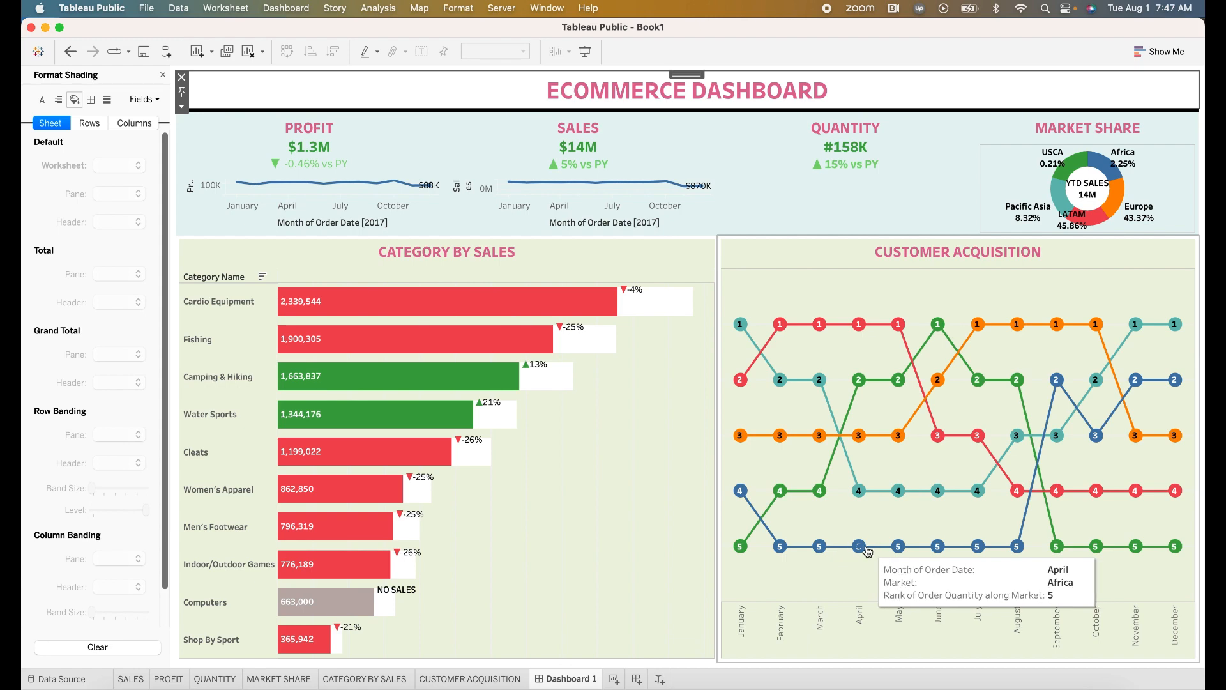
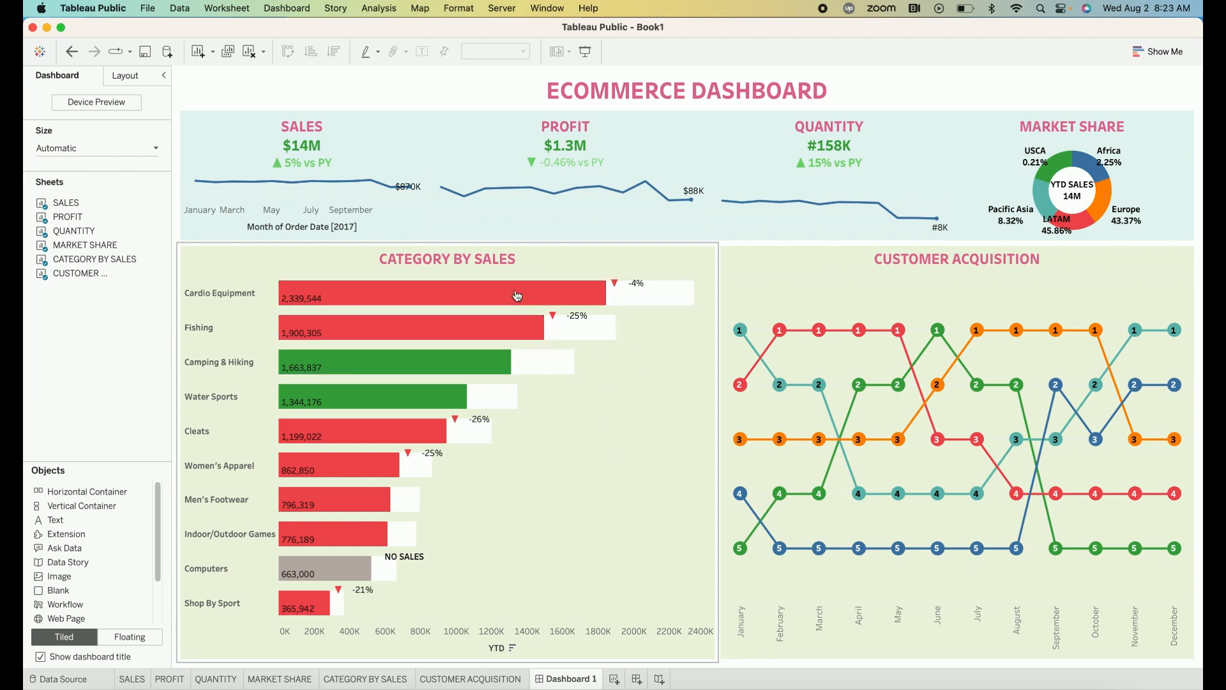
- Synchronize the two YTD axes on the CATEGORY BY SALES sheet, hide the axis header, and return to the dashboard
{"action": "left_click", "coordinate": [365, 681]}
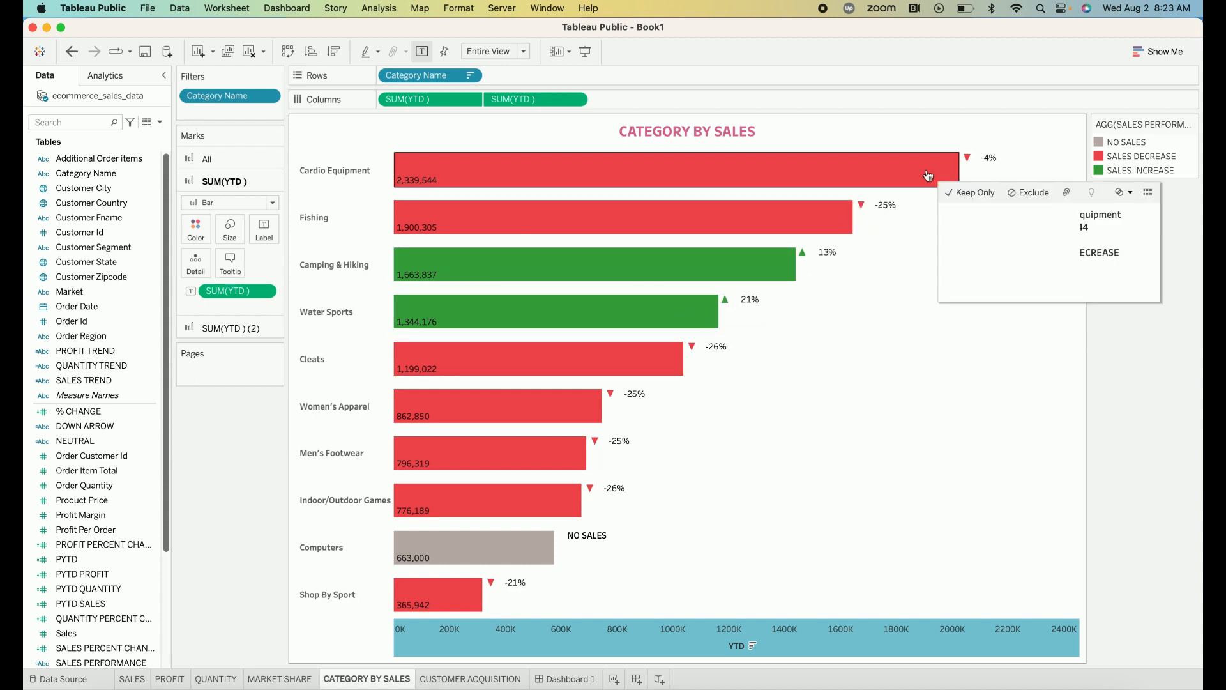
{"action": "right_click", "coordinate": [626, 632]}
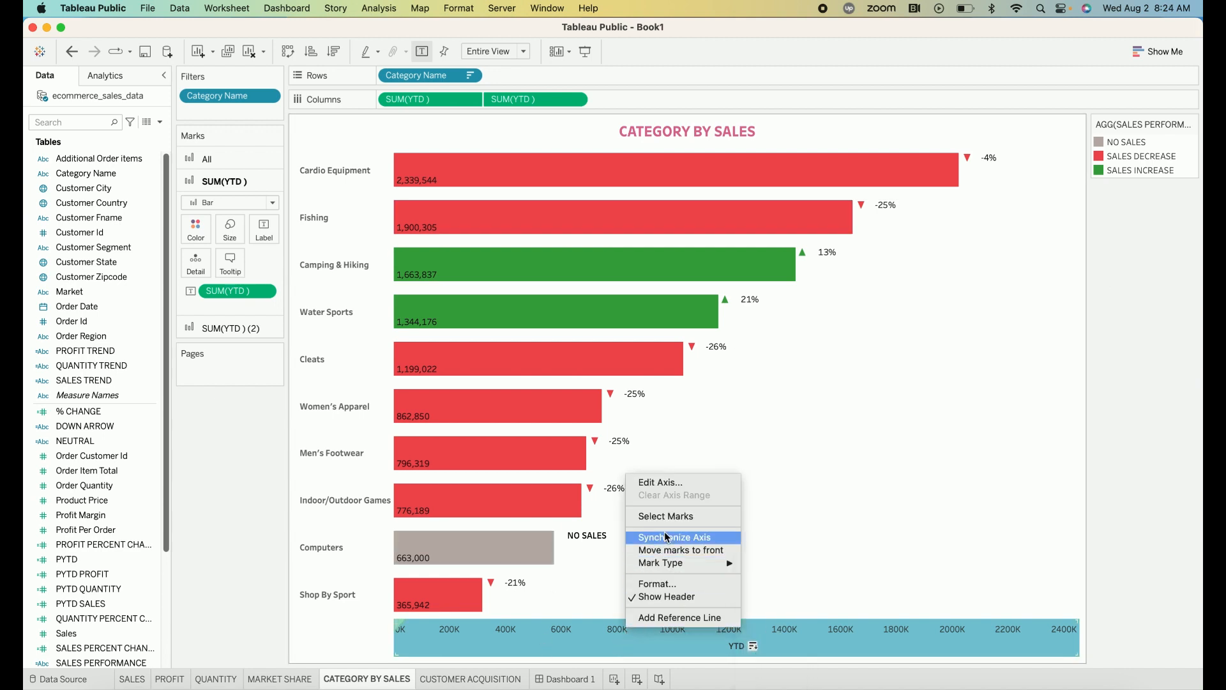
{"action": "left_click", "coordinate": [667, 536]}
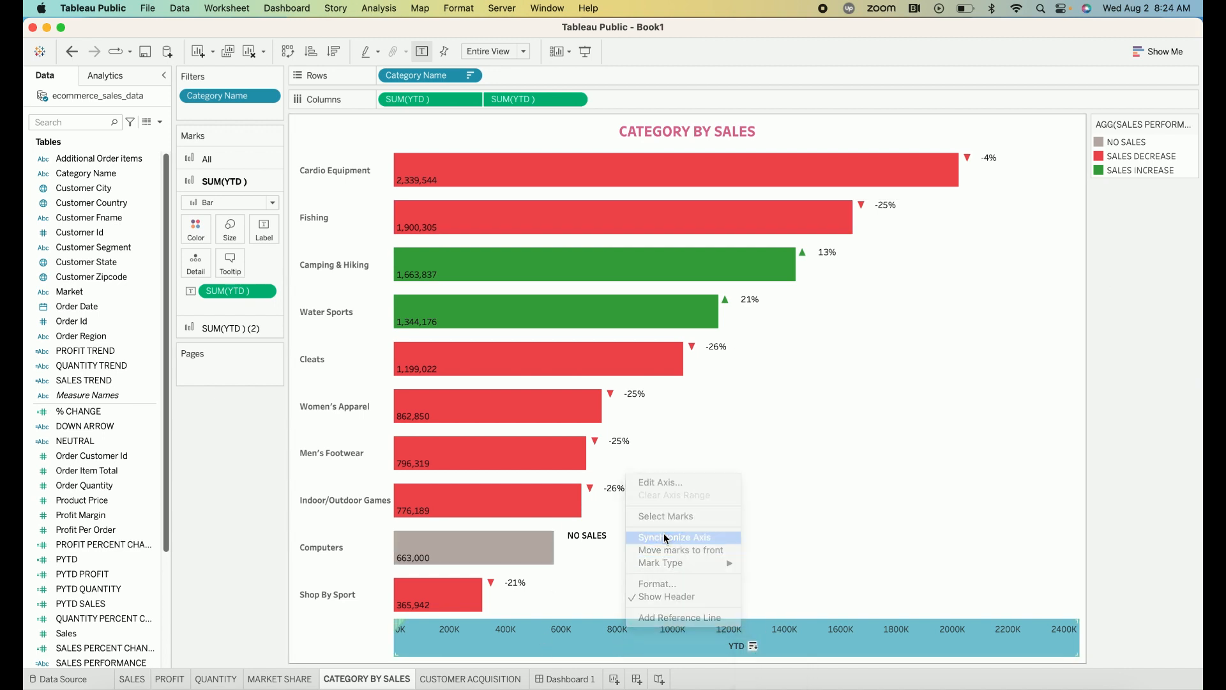
{"action": "right_click", "coordinate": [629, 637]}
{"action": "left_click", "coordinate": [655, 602]}
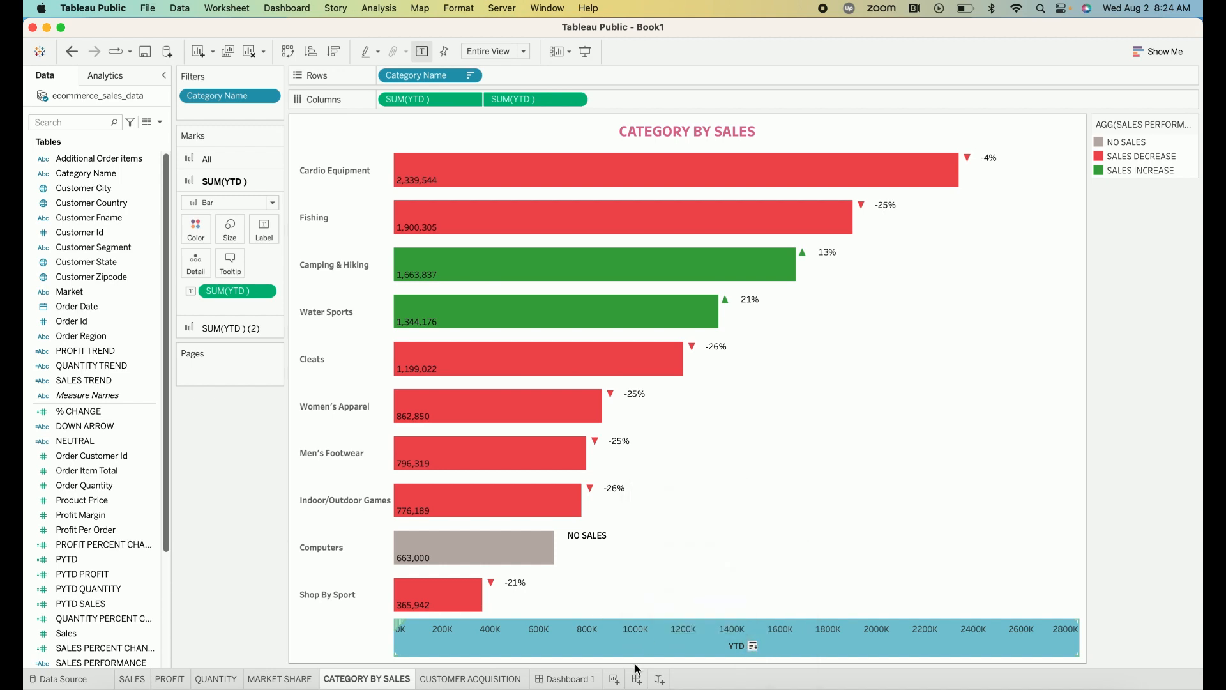
{"action": "left_click", "coordinate": [558, 679]}
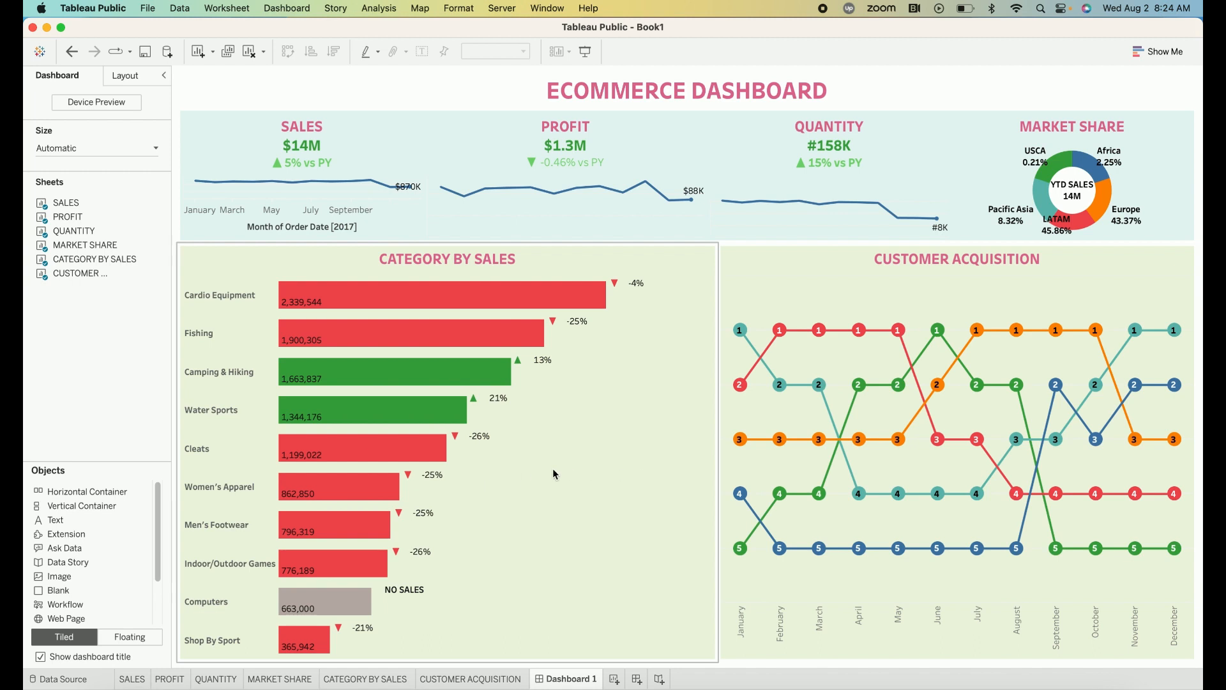
- Show the SALES PERFORMANCE colour legend for the CATEGORY BY SALES chart on the dashboard
{"action": "left_click", "coordinate": [588, 391]}
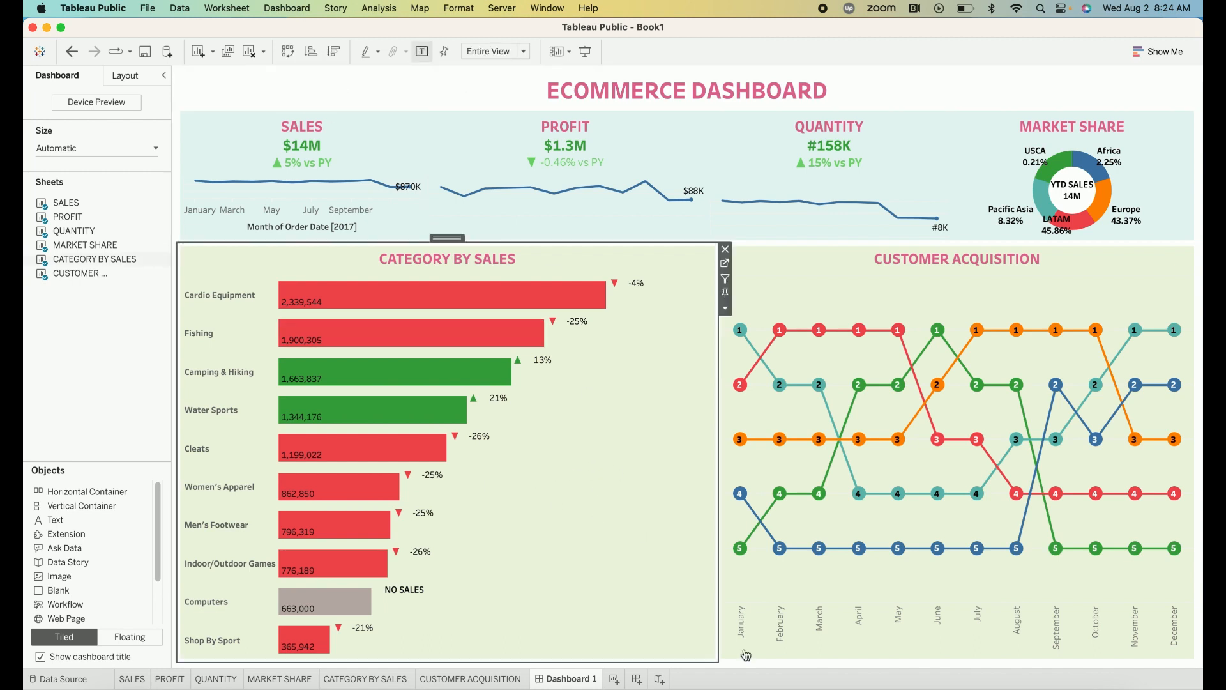
{"action": "left_click", "coordinate": [379, 8]}
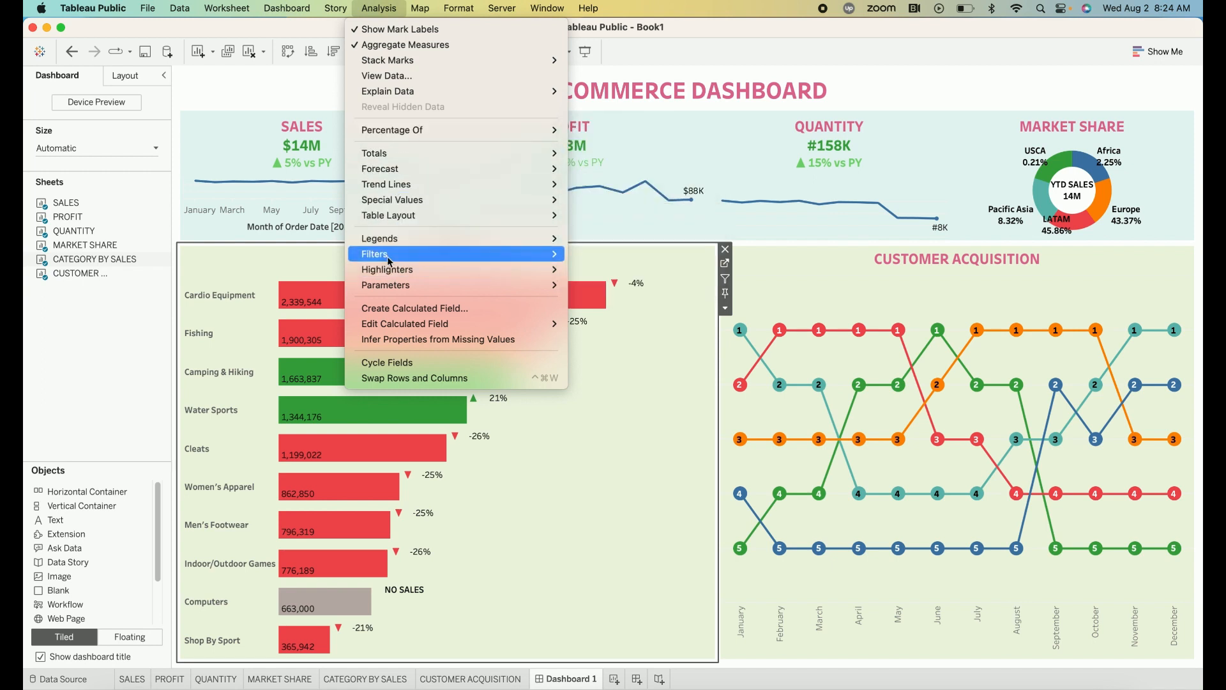
{"action": "mouse_move", "coordinate": [471, 238]}
{"action": "left_click", "coordinate": [584, 238]}
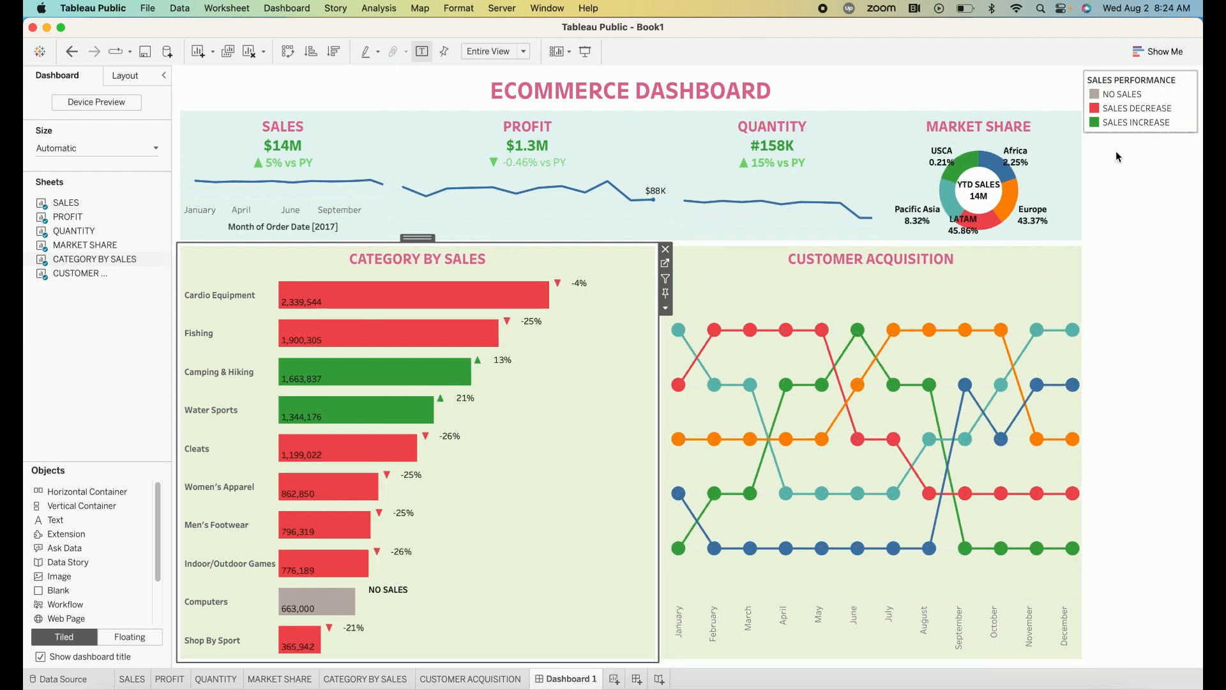
- Make the SALES PERFORMANCE legend's container floating and place it in the empty lower-right area of the CATEGORY BY SALES chart
{"action": "left_click", "coordinate": [1116, 156]}
{"action": "left_click", "coordinate": [1076, 107]}
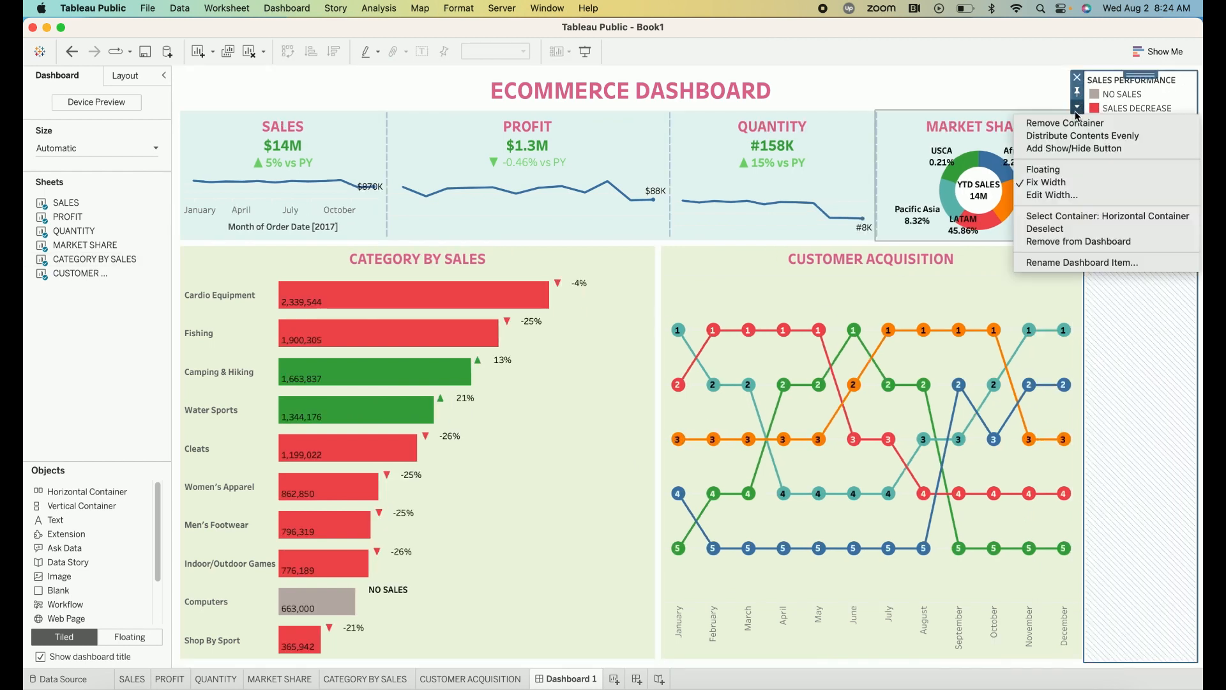
{"action": "left_click", "coordinate": [1047, 169]}
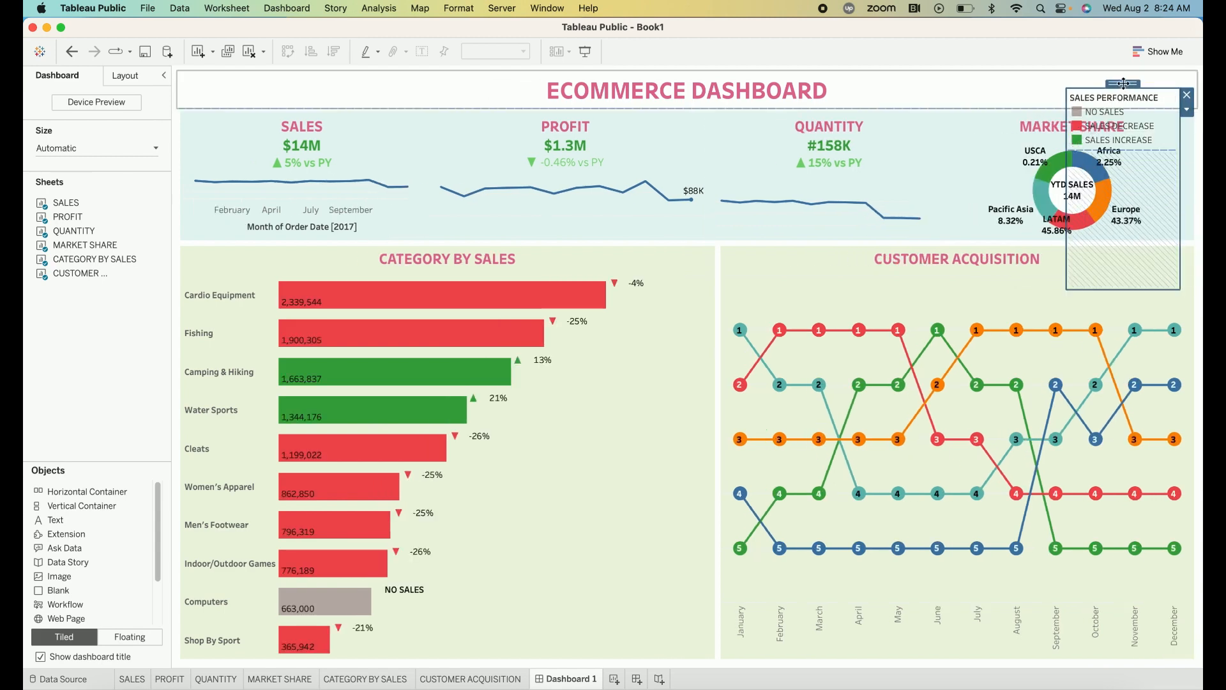
{"action": "left_click_drag", "start_coordinate": [1124, 83], "coordinate": [638, 536]}
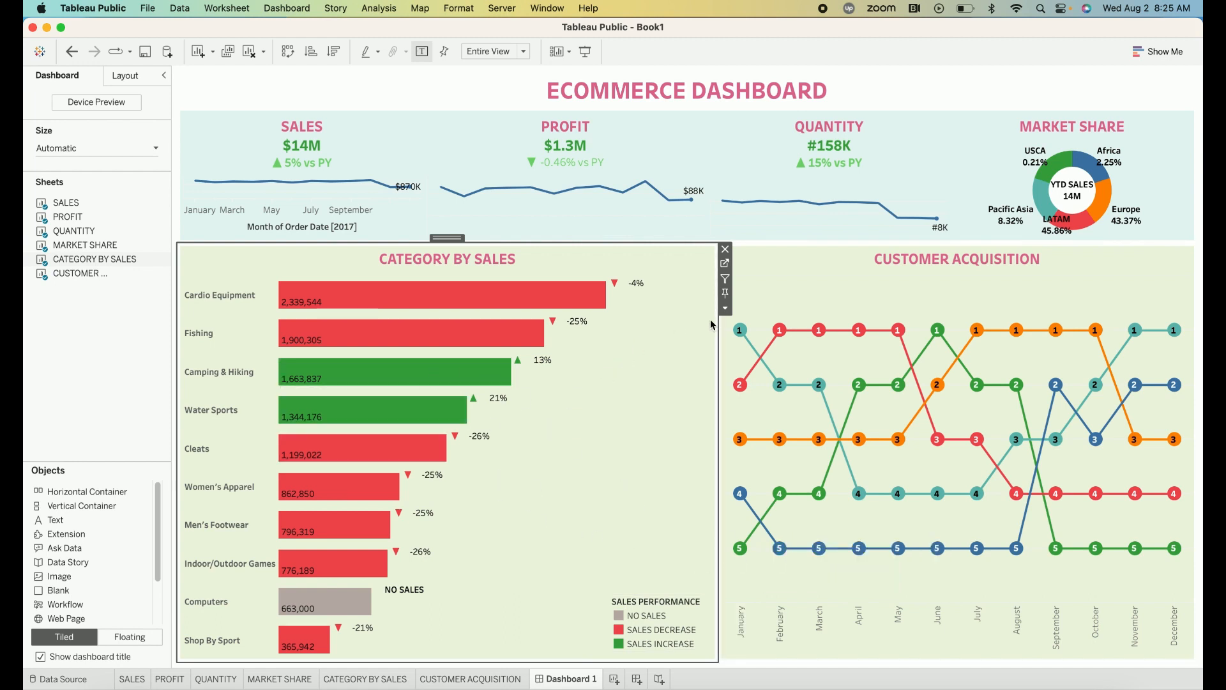
- Show the Market colour legend for the CUSTOMER ACQUISITION chart on the dashboard
{"action": "left_click", "coordinate": [1006, 290]}
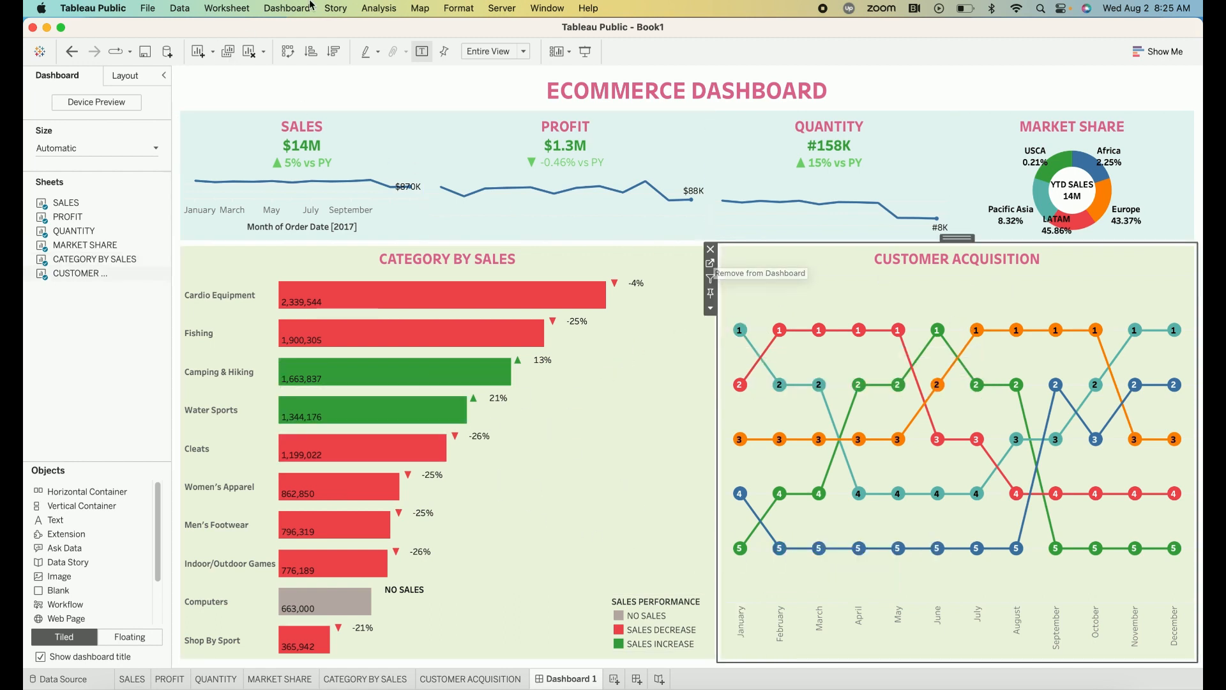
{"action": "left_click", "coordinate": [382, 8]}
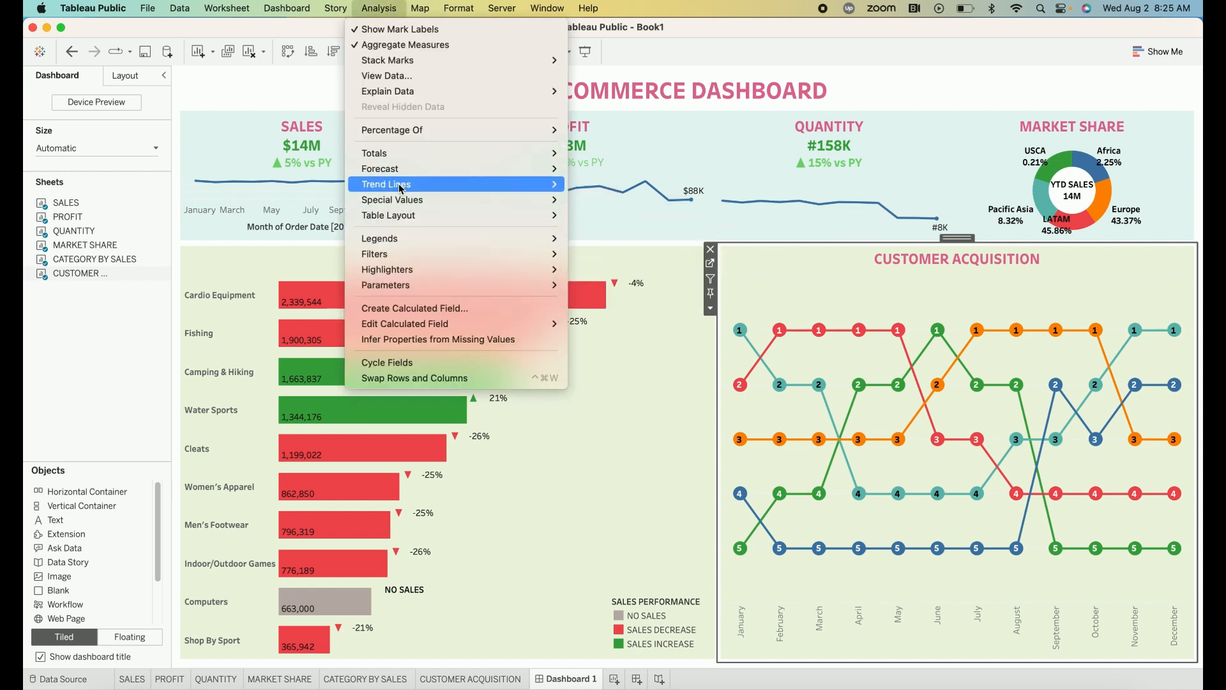
{"action": "mouse_move", "coordinate": [402, 184]}
{"action": "mouse_move", "coordinate": [409, 238]}
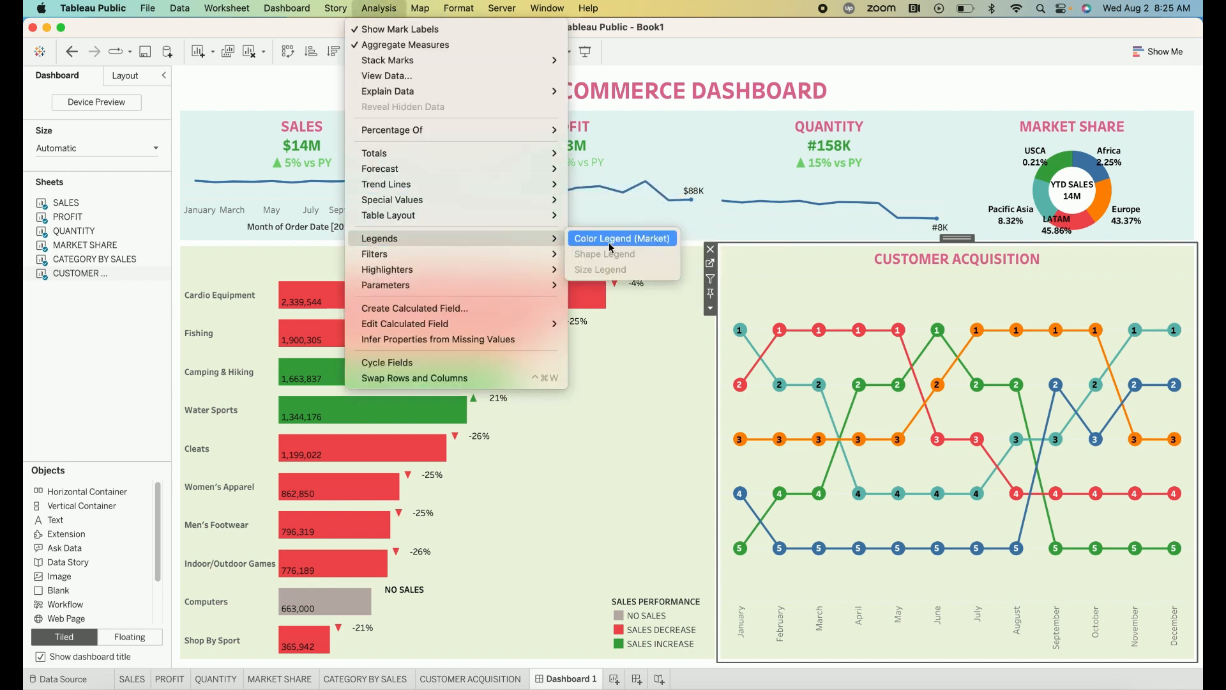
{"action": "left_click", "coordinate": [612, 239]}
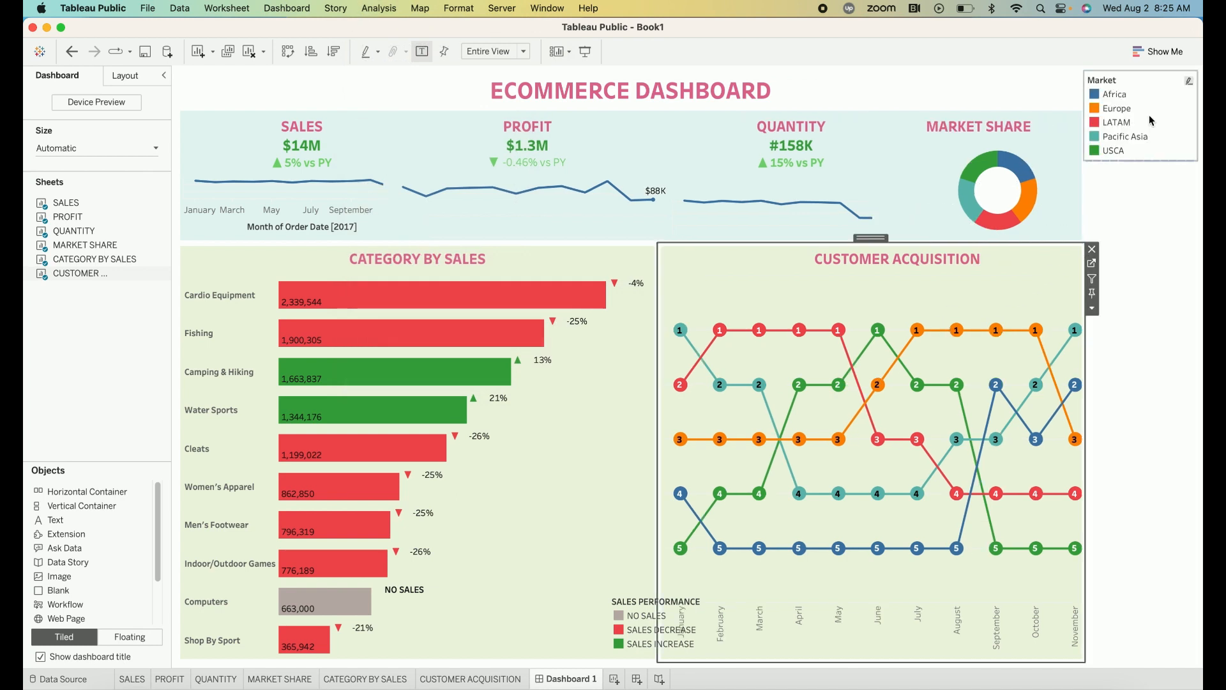
- Make the Market legend floating and move it onto the upper part of the CUSTOMER ACQUISITION chart
{"action": "left_click", "coordinate": [1163, 108]}
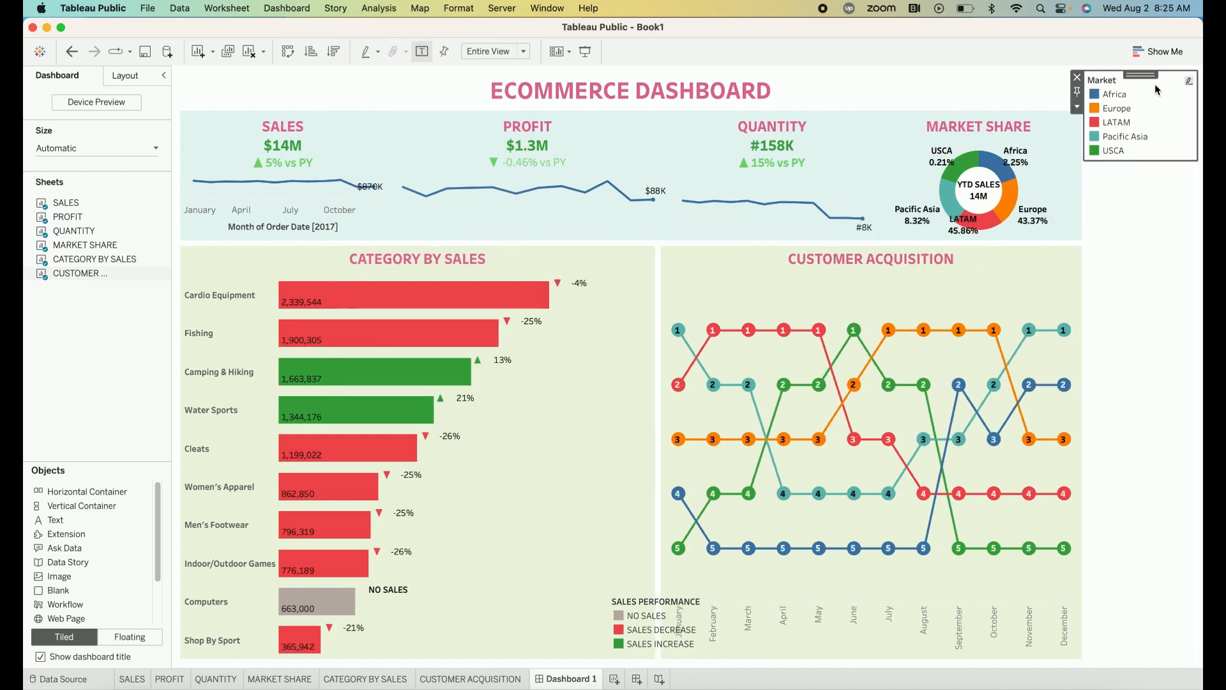
{"action": "left_click", "coordinate": [1073, 107]}
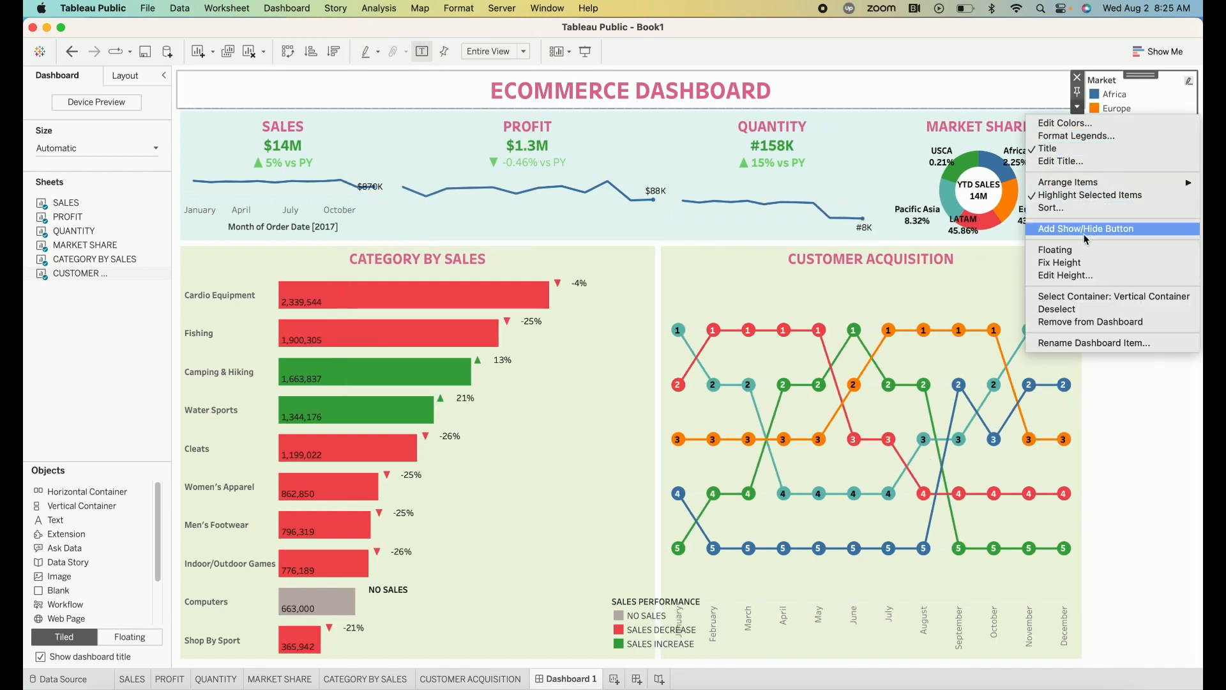
{"action": "left_click", "coordinate": [1078, 250]}
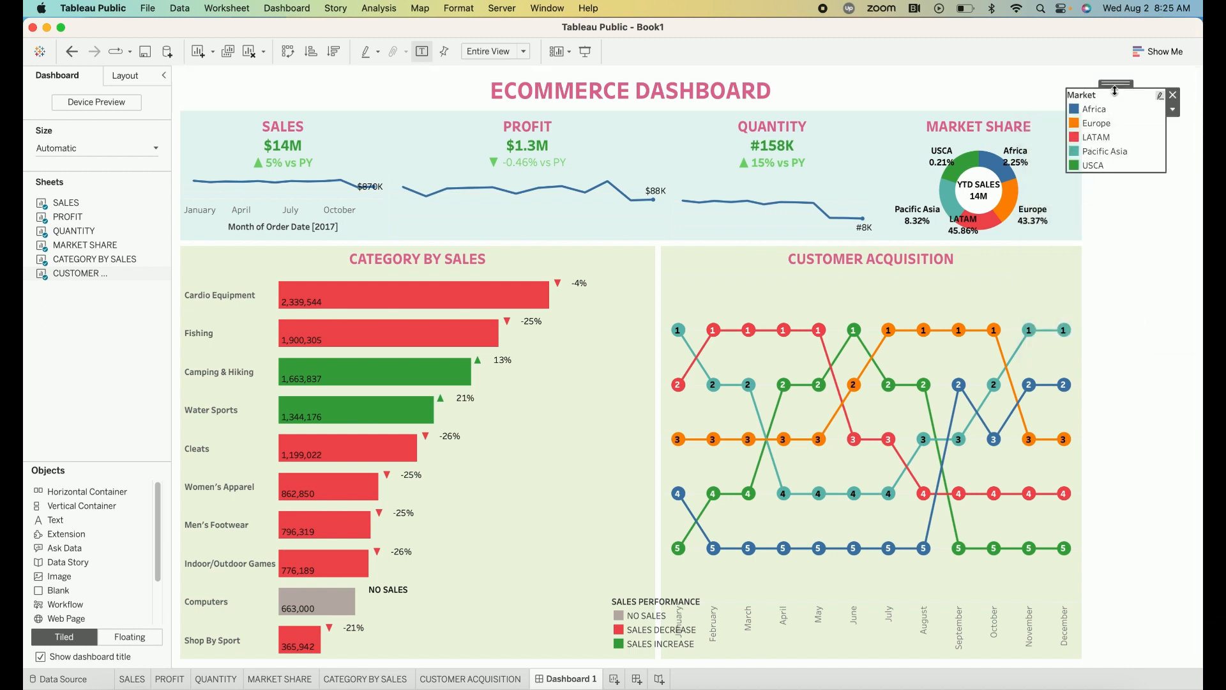
{"action": "left_click_drag", "start_coordinate": [1115, 91], "coordinate": [821, 259]}
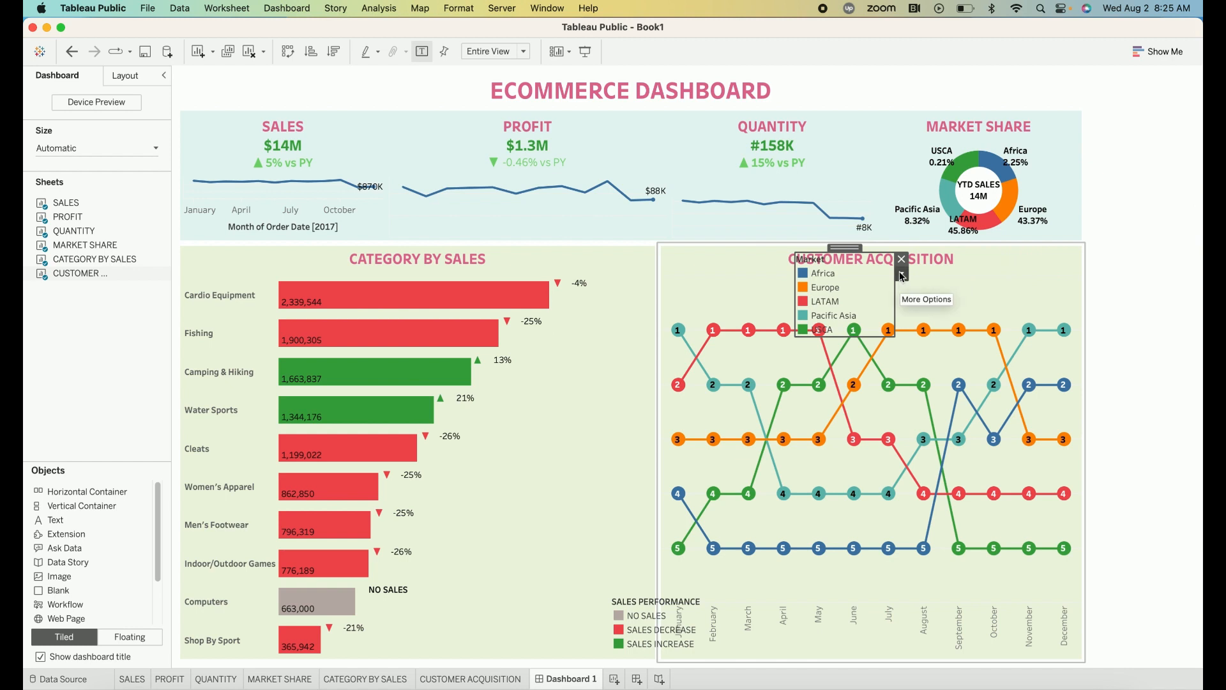
- Arrange the Market legend's items in a single row, then widen the legend across the chart and reduce its height
{"action": "left_click", "coordinate": [901, 276]}
{"action": "mouse_move", "coordinate": [977, 359]}
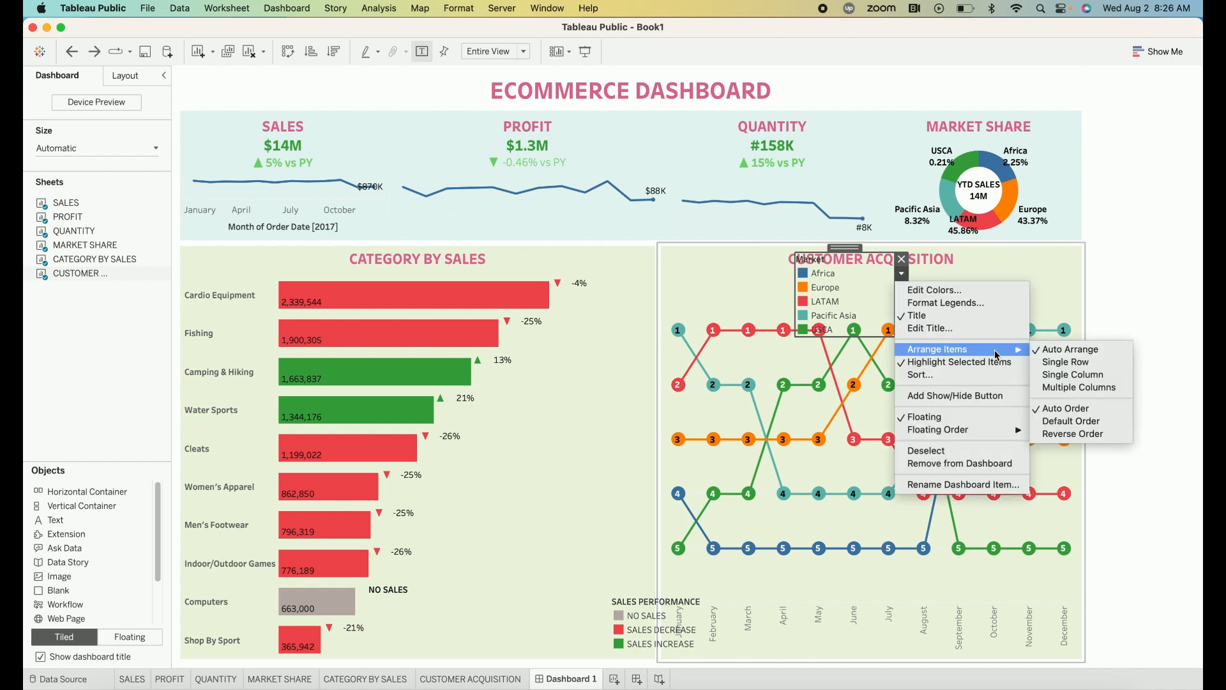
{"action": "left_click", "coordinate": [1077, 363]}
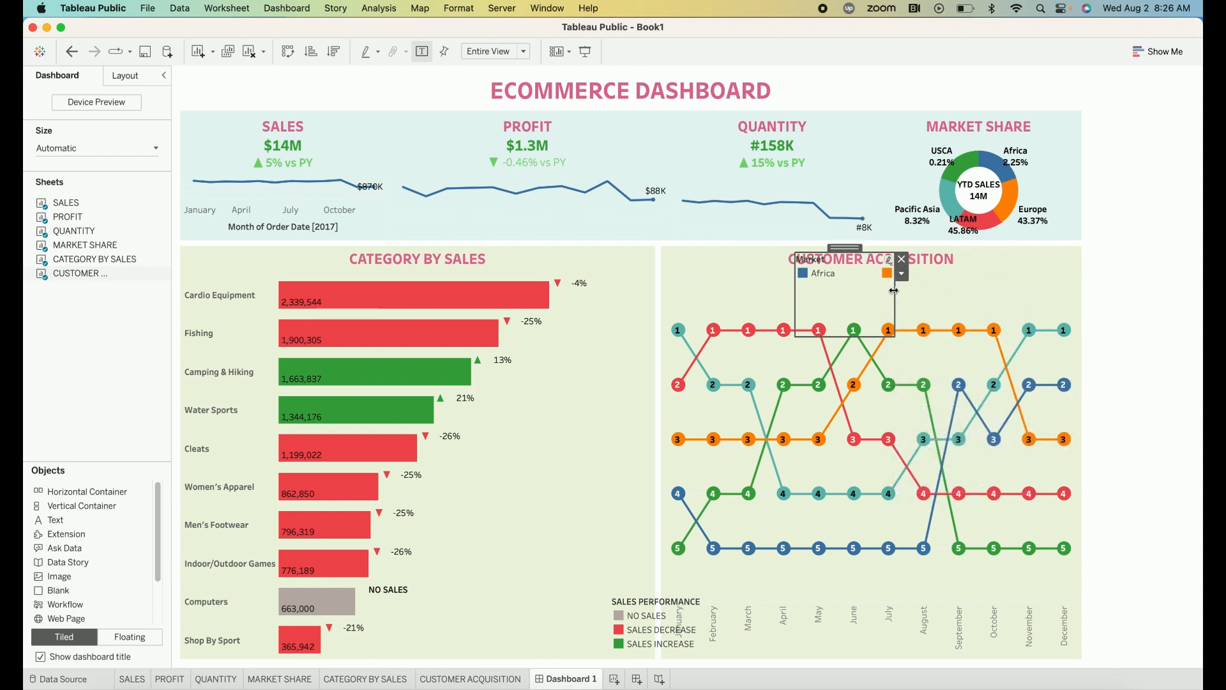
{"action": "left_click_drag", "start_coordinate": [895, 278], "coordinate": [1032, 299]}
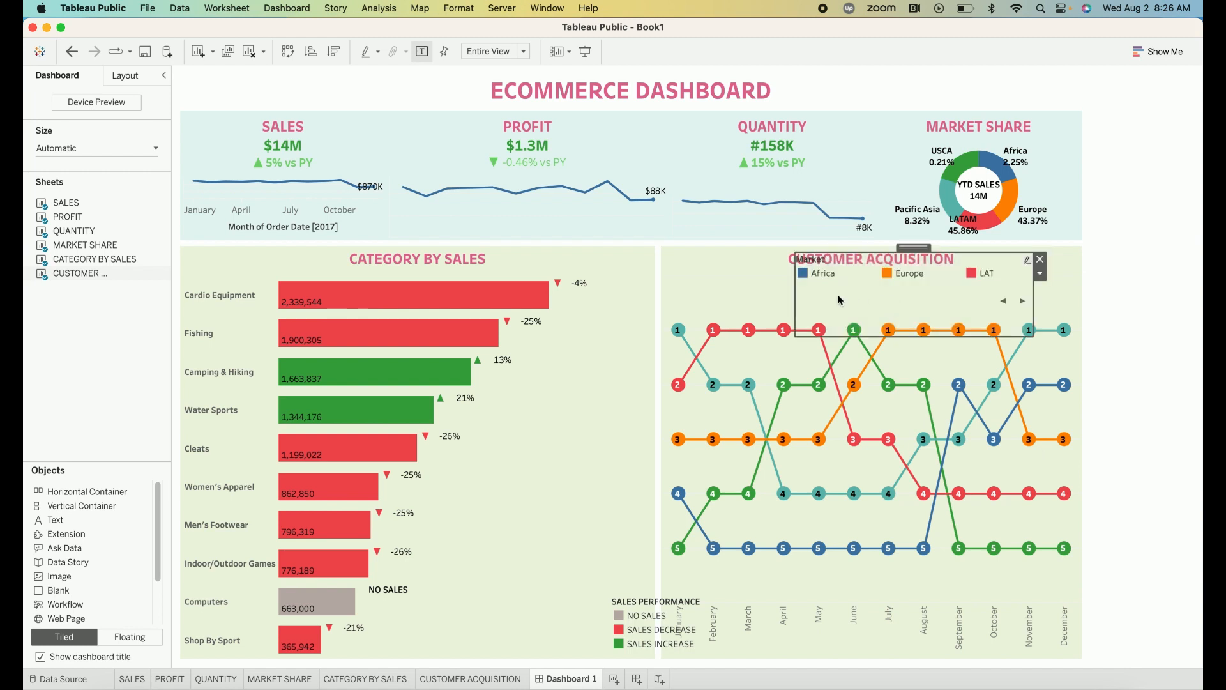
{"action": "left_click_drag", "start_coordinate": [795, 298], "coordinate": [668, 295]}
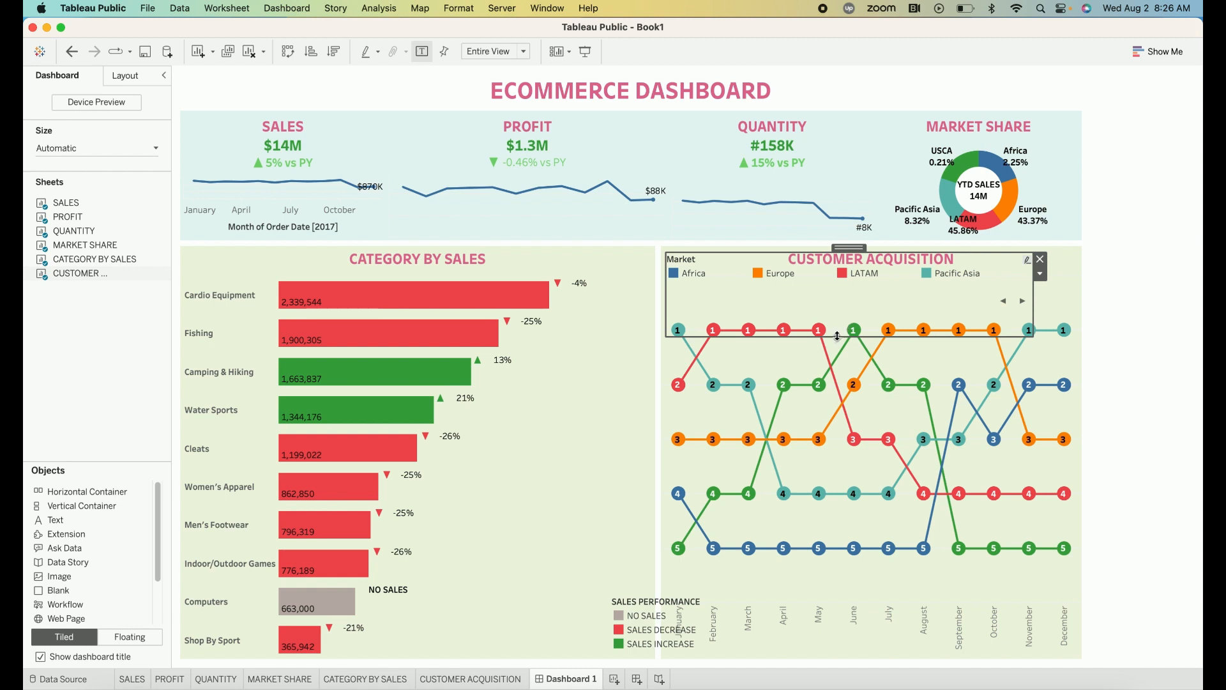
{"action": "left_click_drag", "start_coordinate": [834, 336], "coordinate": [836, 302]}
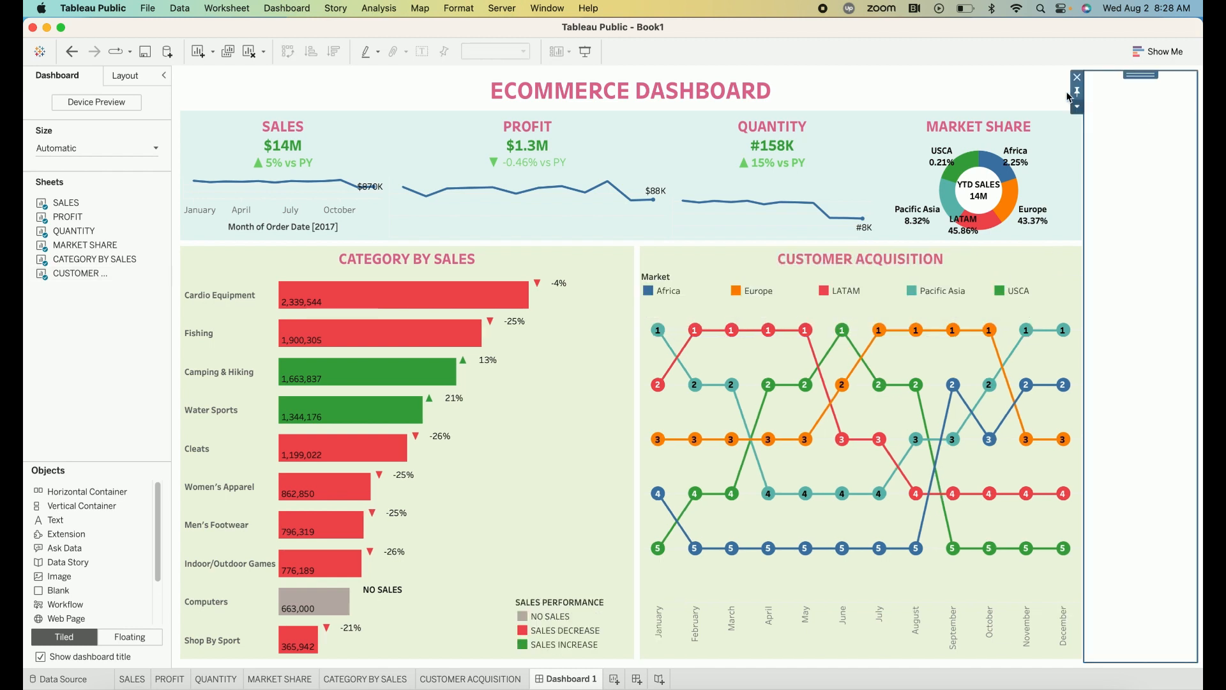
- Remove the empty container beside the charts and centre the Market legend beneath the CUSTOMER ACQUISITION title
{"action": "left_click", "coordinate": [1082, 76]}
{"action": "left_click", "coordinate": [1079, 78]}
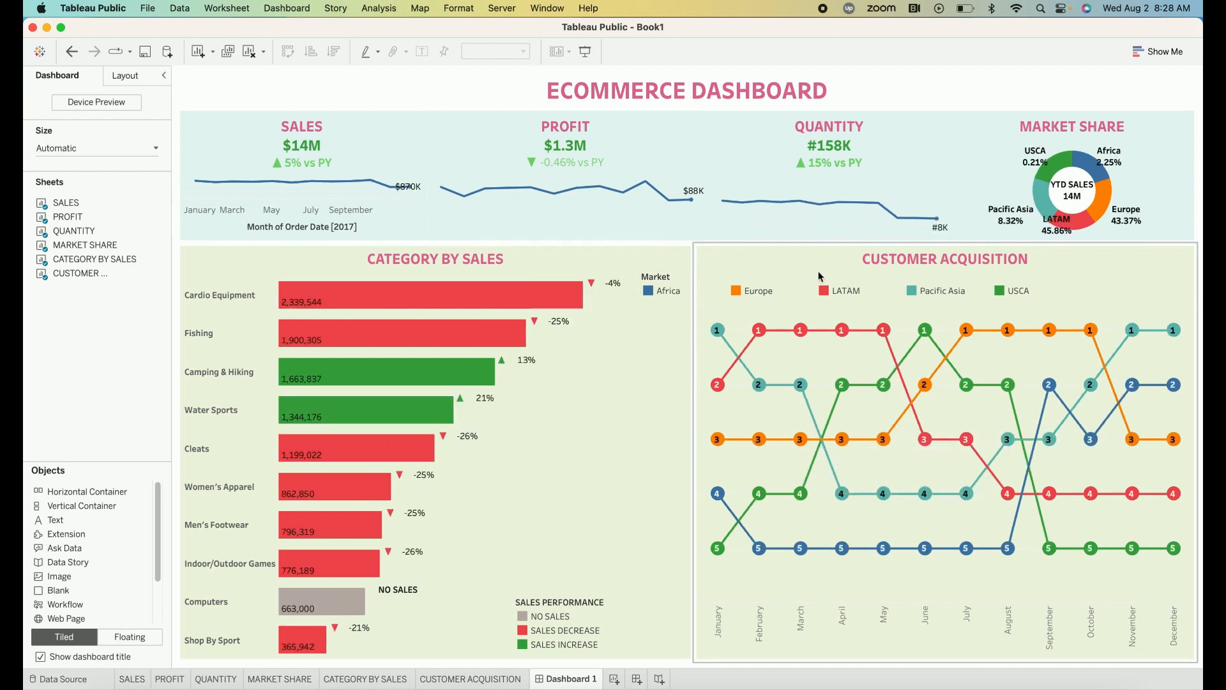
{"action": "left_click", "coordinate": [849, 285]}
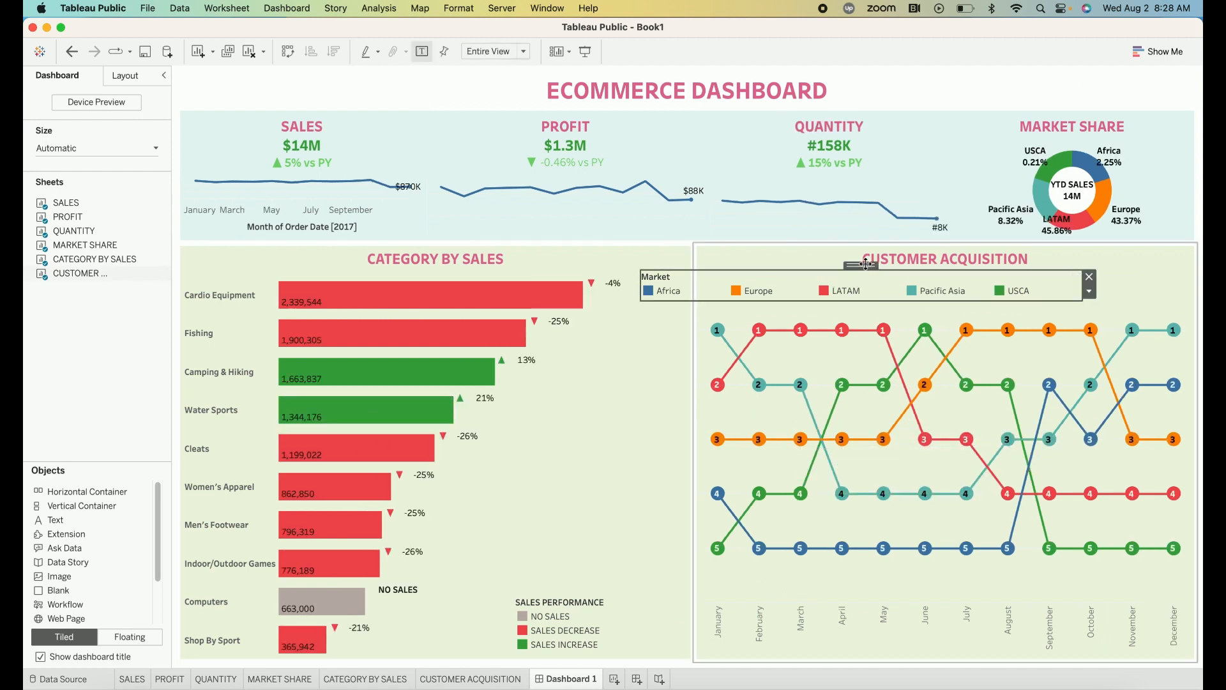
{"action": "left_click_drag", "start_coordinate": [863, 267], "coordinate": [955, 273]}
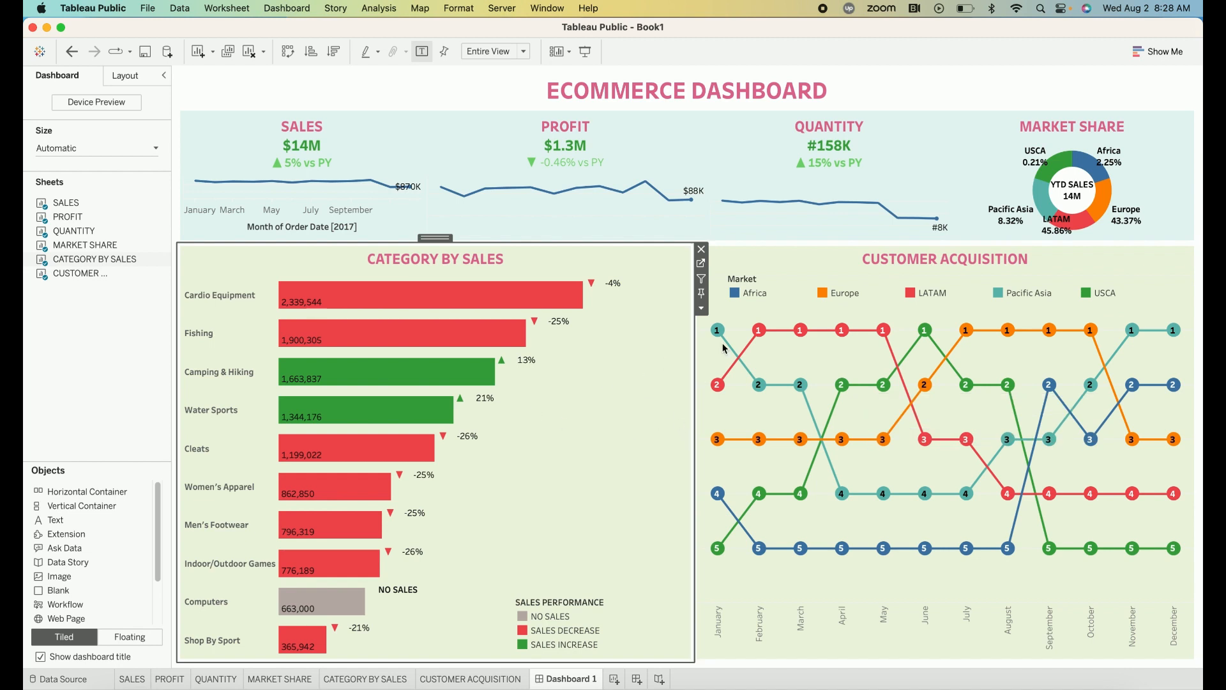
{"action": "left_click", "coordinate": [409, 272]}
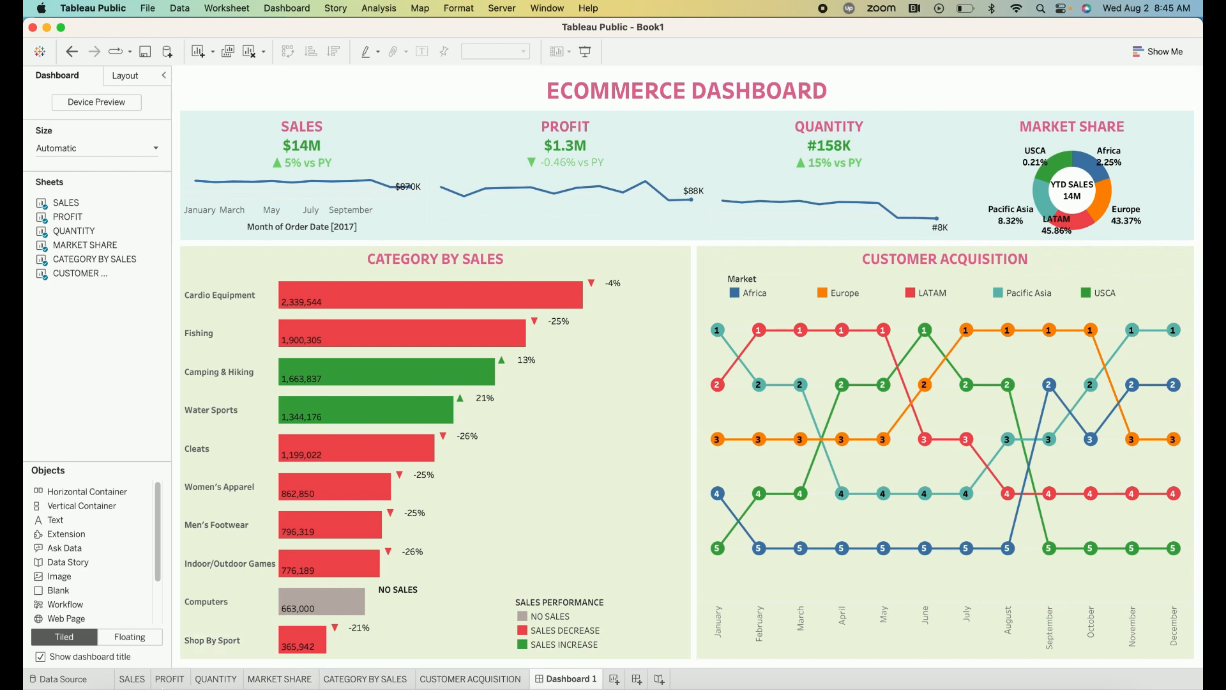
- Add a Market filter that uses all values to the SALES sheet
{"action": "left_click", "coordinate": [131, 678]}
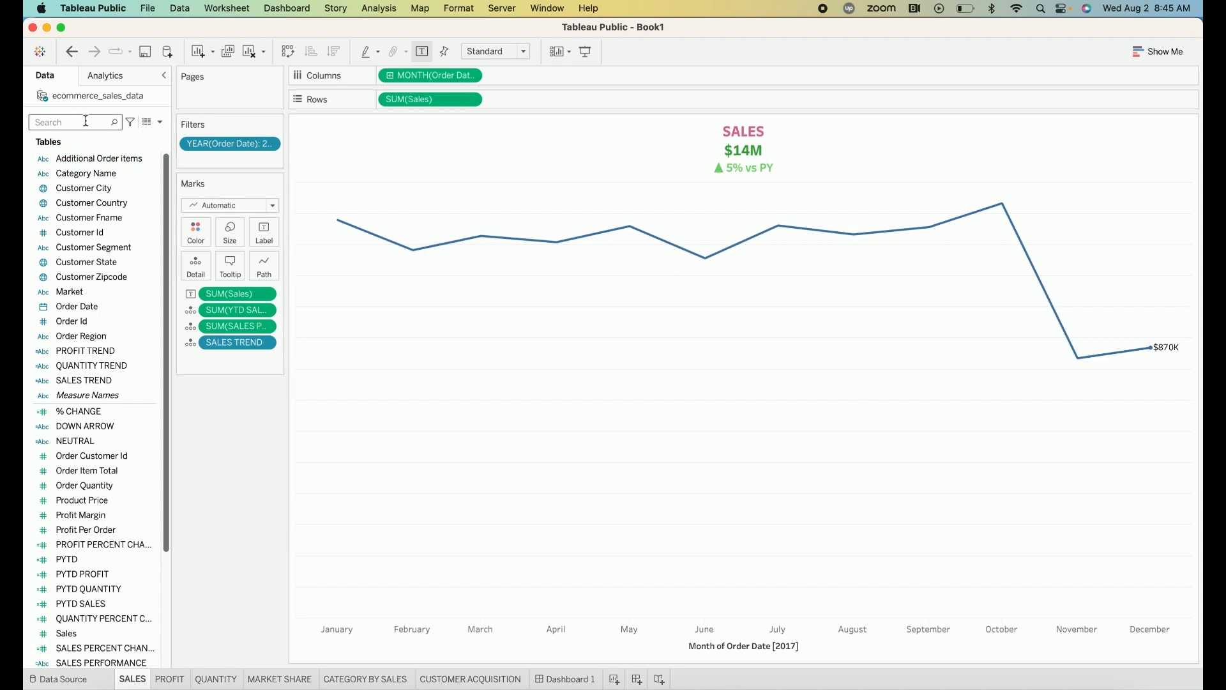
{"action": "left_click_drag", "start_coordinate": [70, 291], "coordinate": [202, 160]}
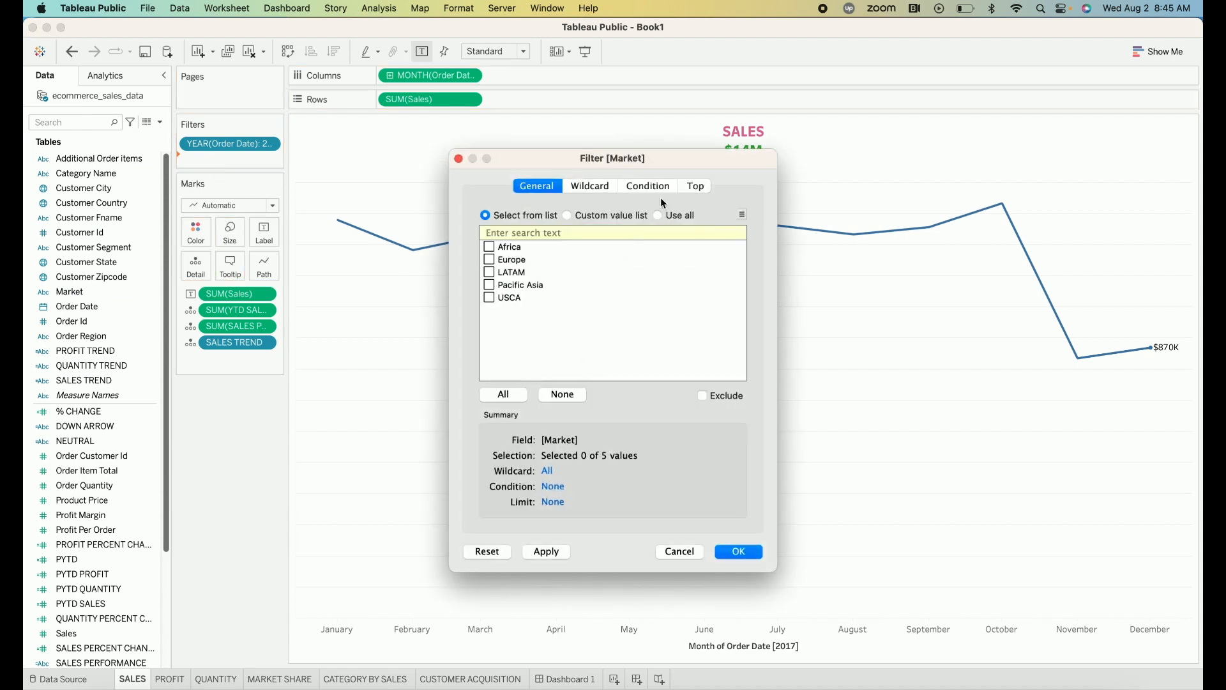
{"action": "left_click", "coordinate": [676, 217]}
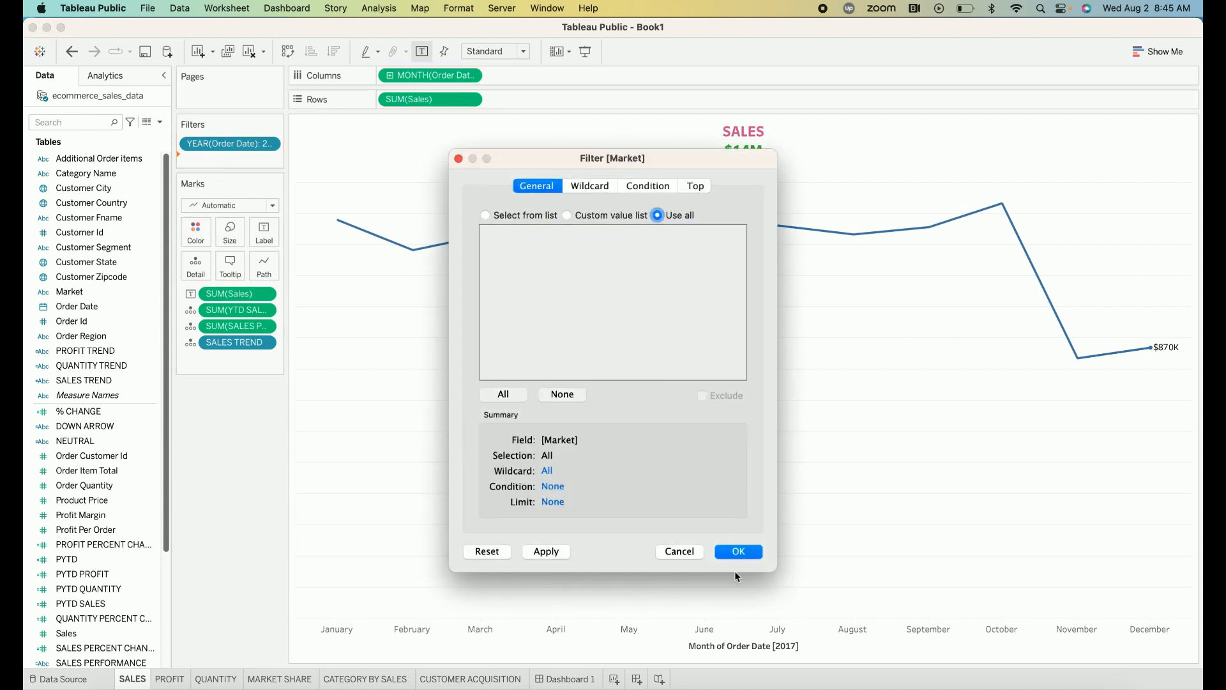
{"action": "left_click", "coordinate": [535, 553]}
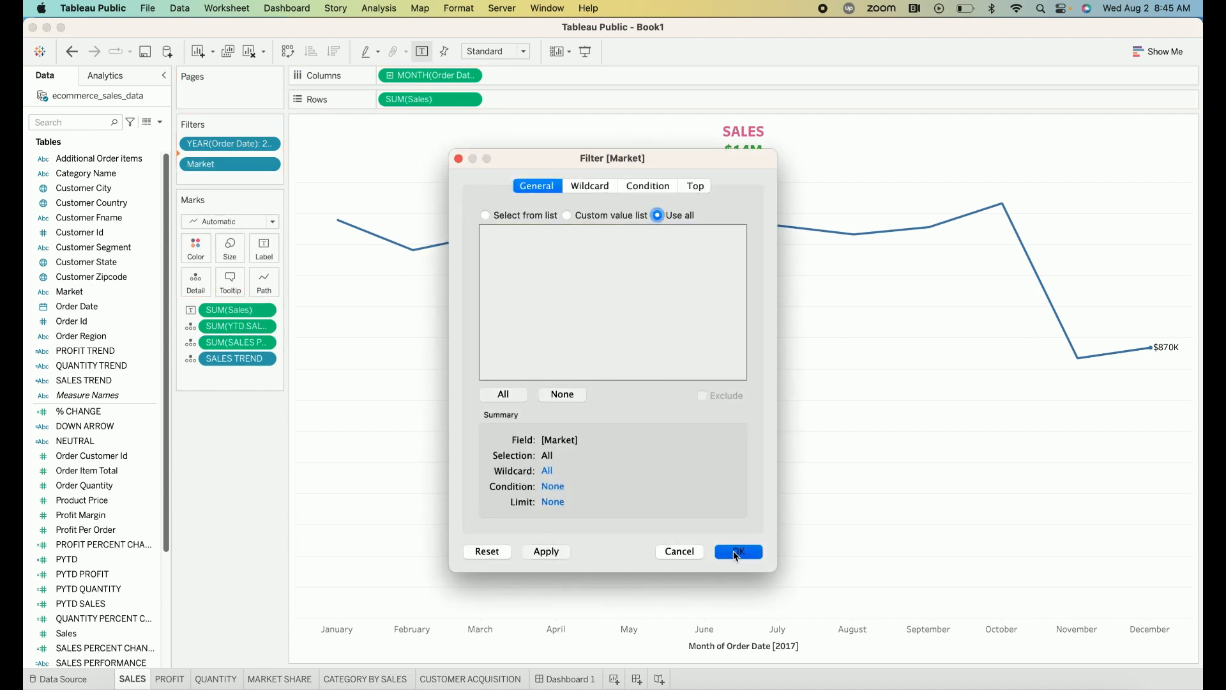
{"action": "left_click", "coordinate": [734, 550]}
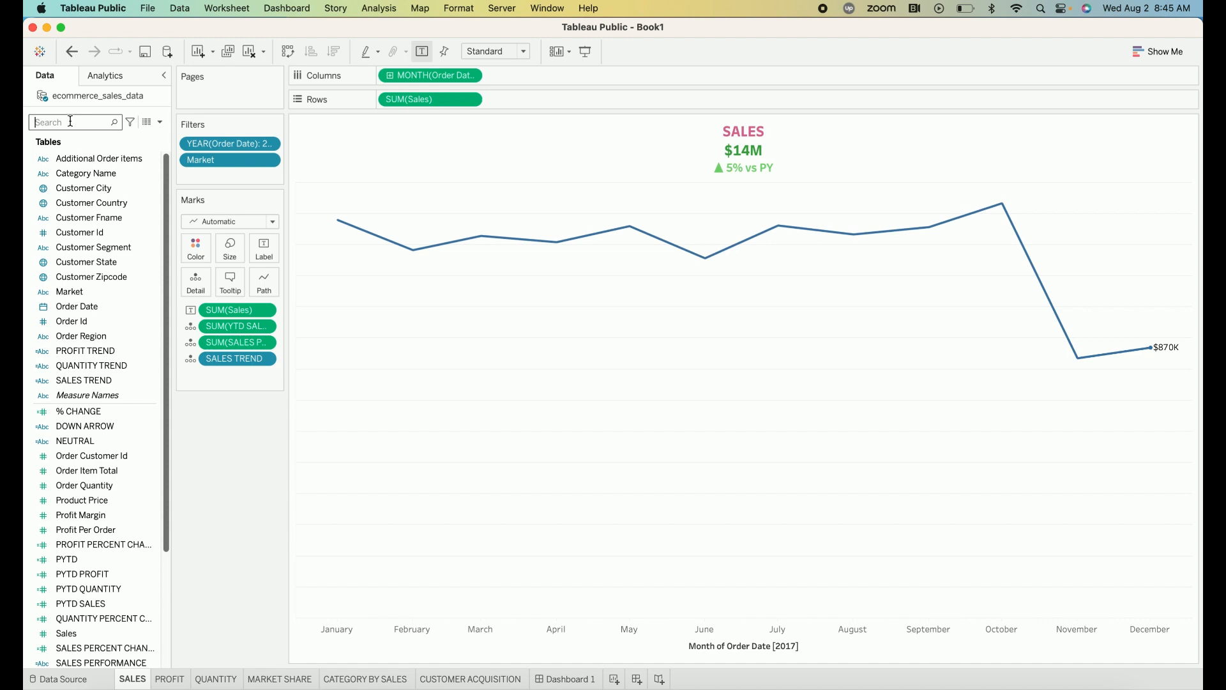
- Find the Customer Segment field and add it to the SALES sheet as a filter that uses all values
{"action": "type", "text": "se"}
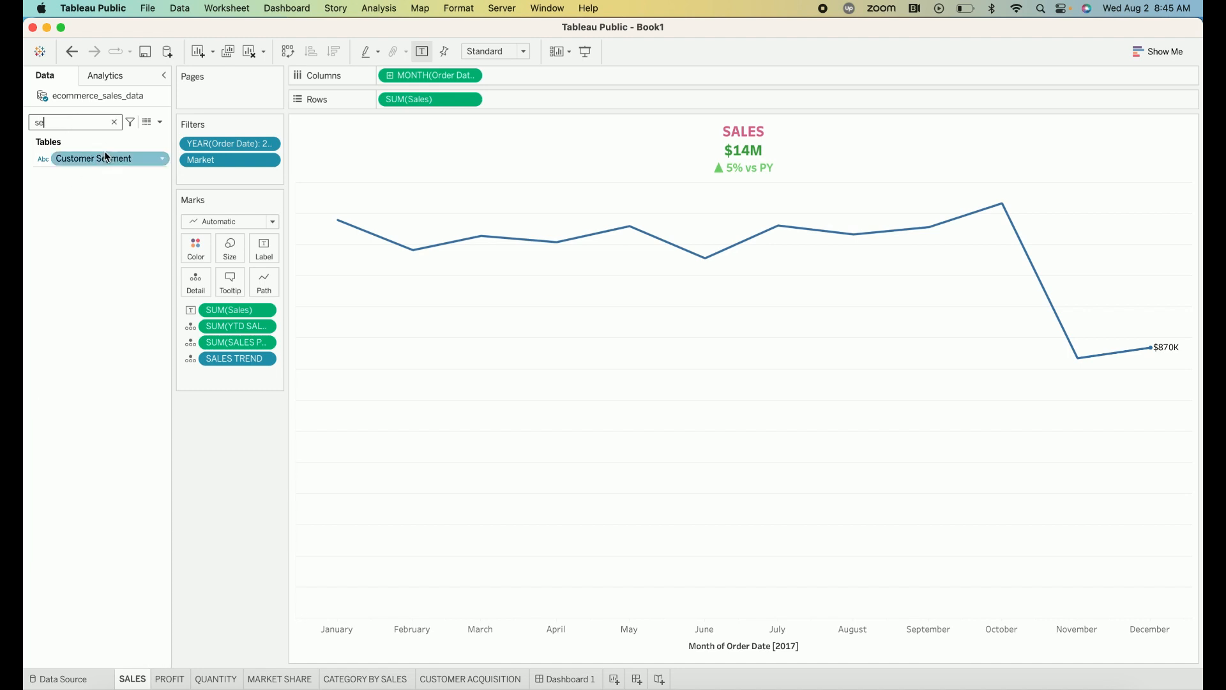
{"action": "left_click_drag", "start_coordinate": [102, 157], "coordinate": [236, 182]}
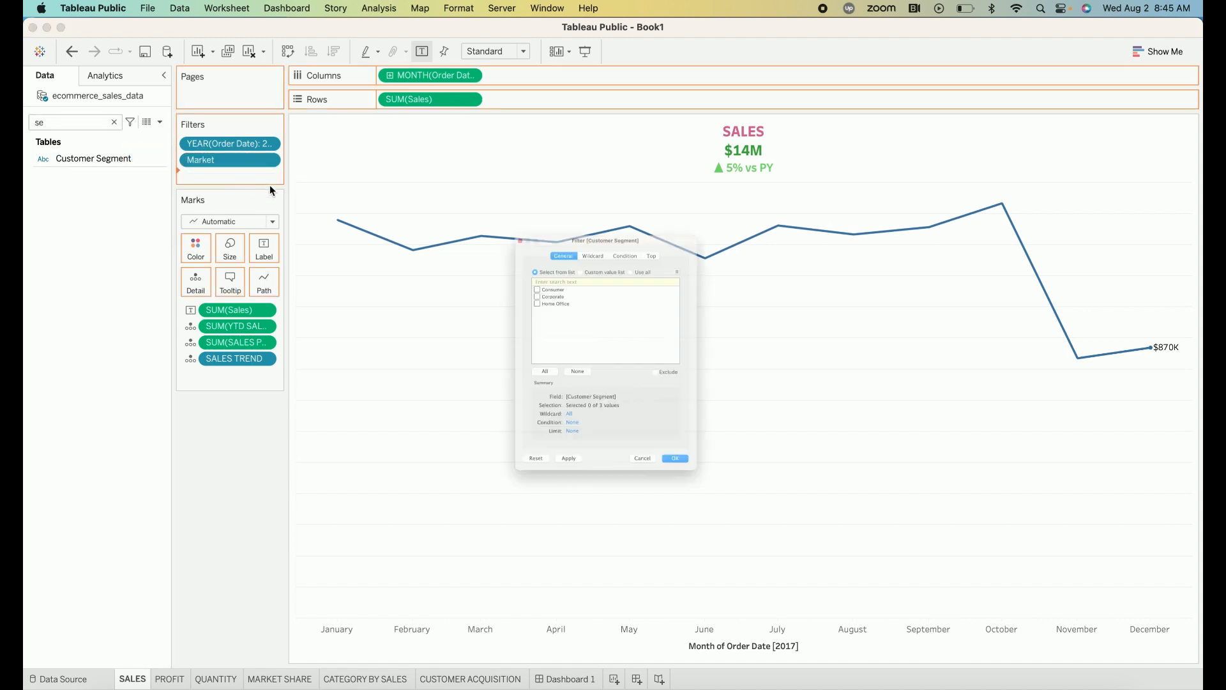
{"action": "left_click", "coordinate": [673, 217]}
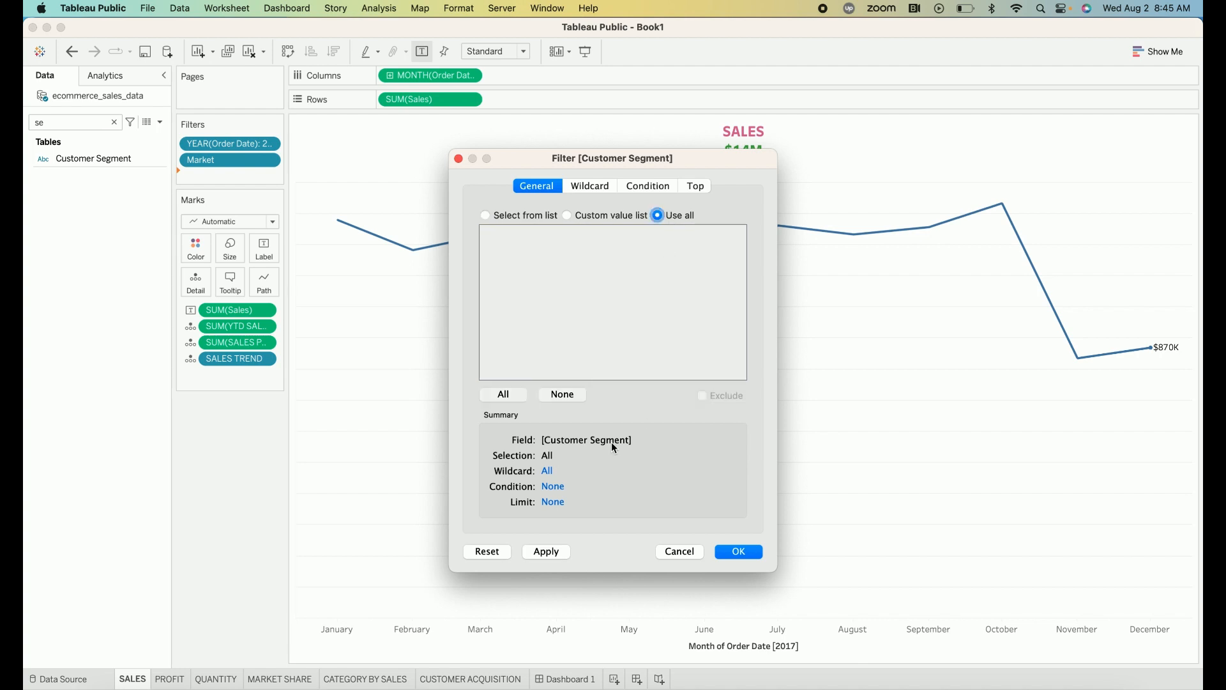
{"action": "left_click", "coordinate": [546, 550]}
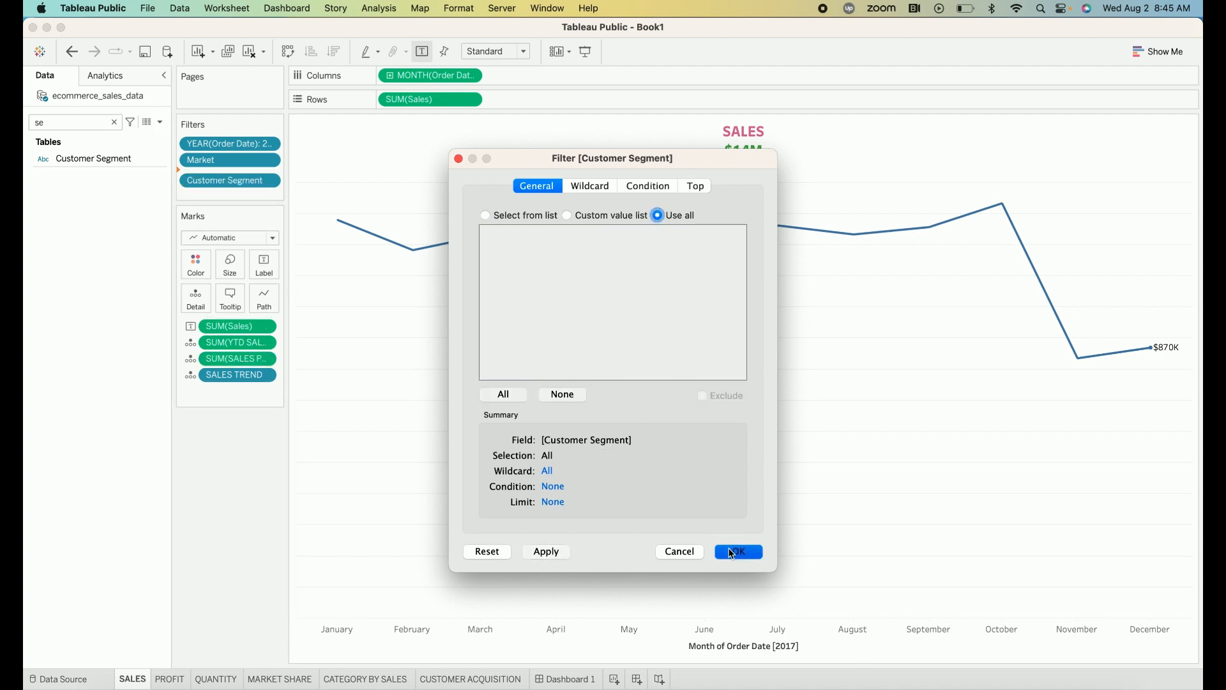
{"action": "left_click", "coordinate": [734, 552]}
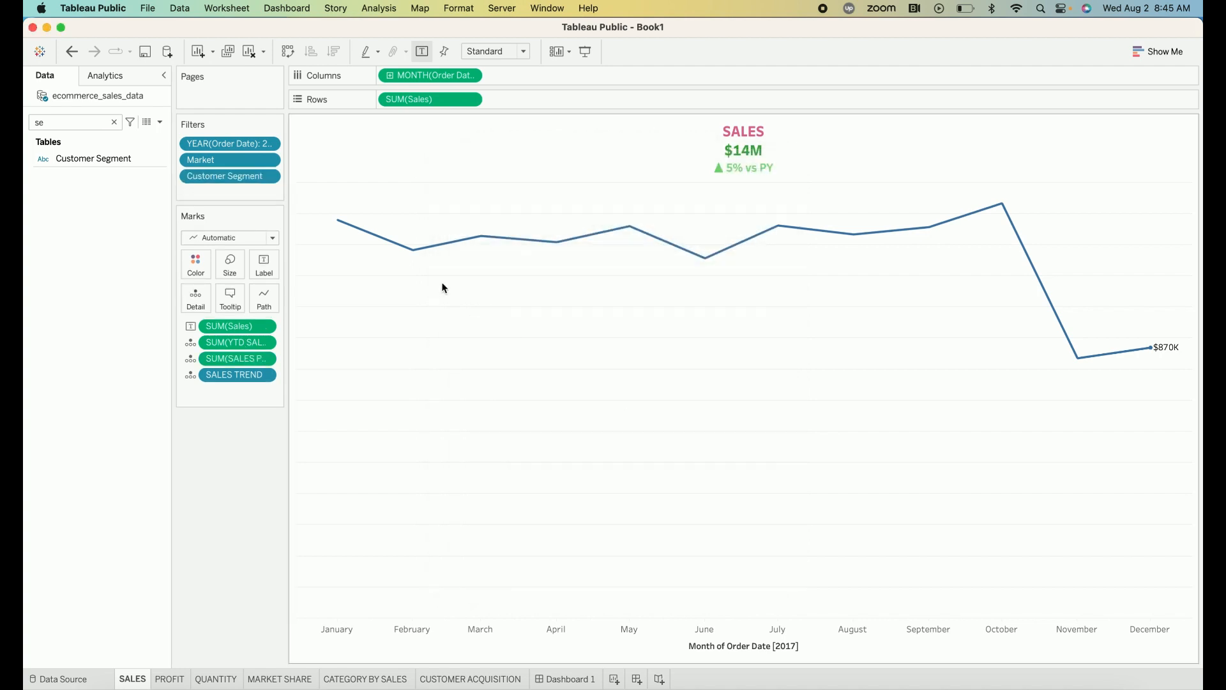
- Apply the Market and Customer Segment filters to all worksheets using this data source
{"action": "left_click", "coordinate": [272, 160]}
{"action": "mouse_move", "coordinate": [289, 235]}
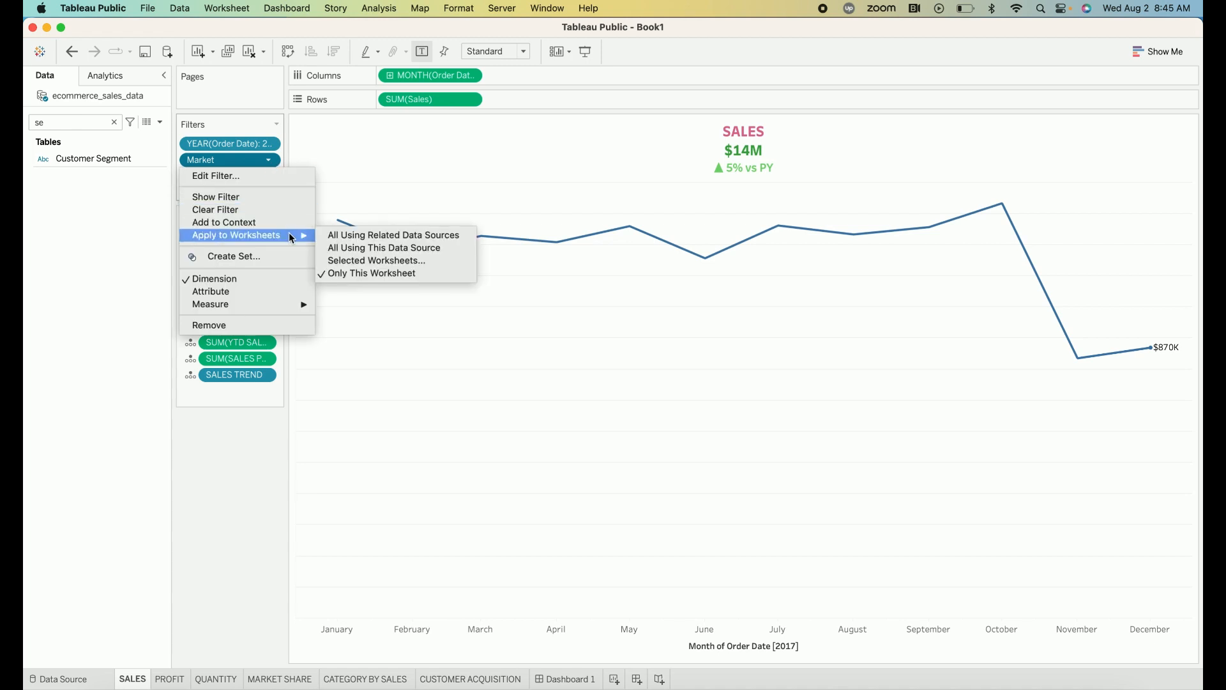
{"action": "left_click", "coordinate": [352, 250]}
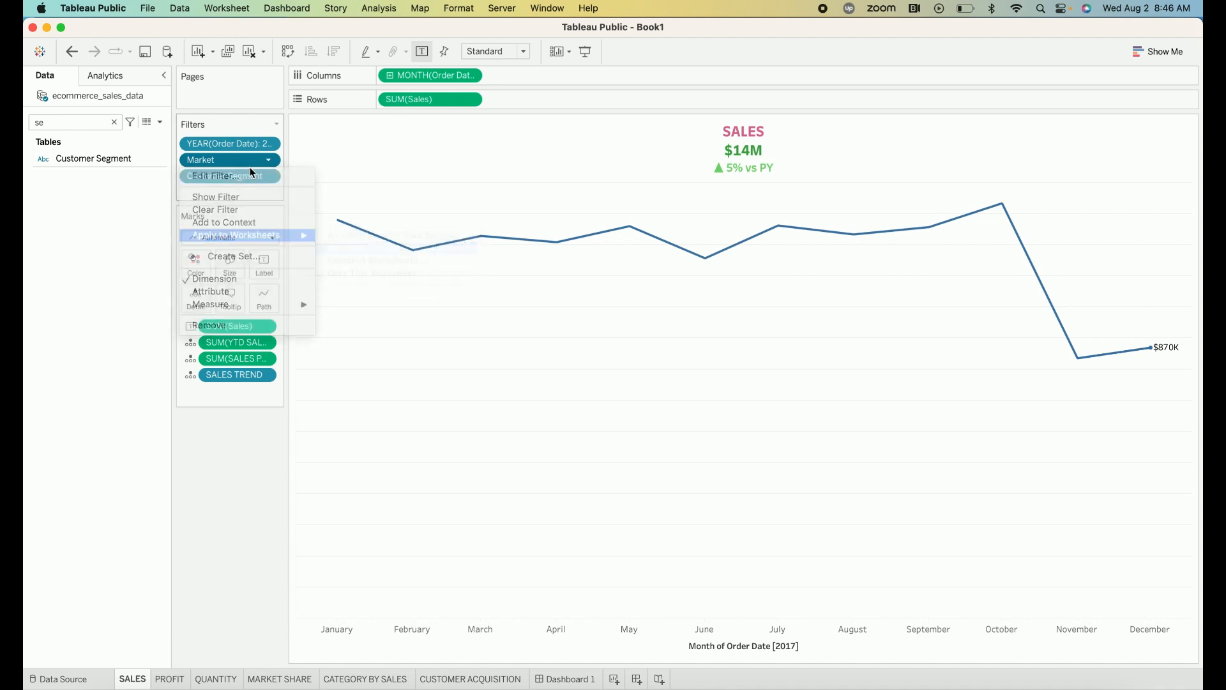
{"action": "left_click", "coordinate": [270, 178]}
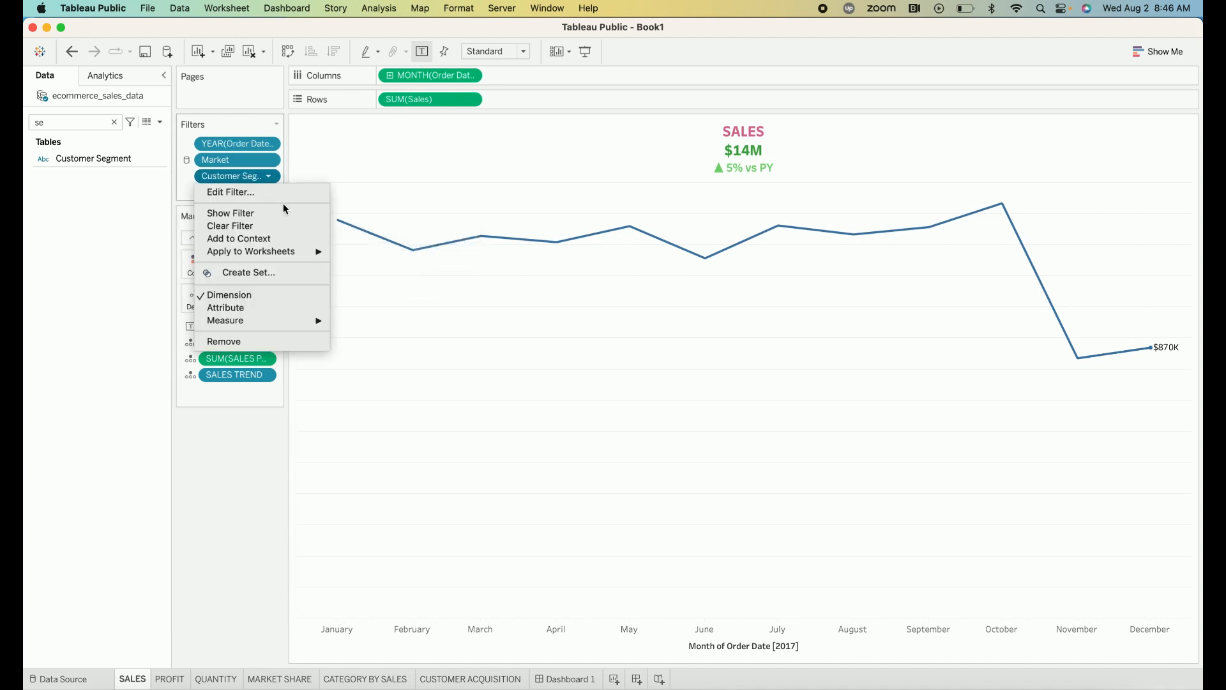
{"action": "mouse_move", "coordinate": [309, 251]}
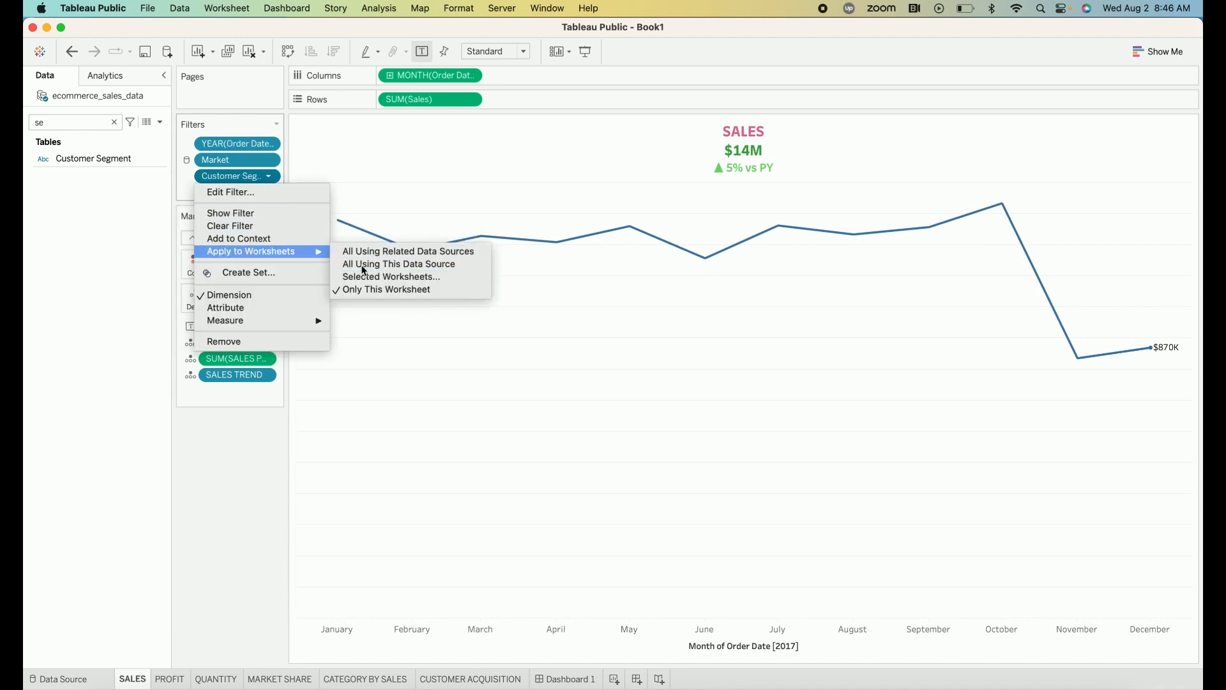
{"action": "left_click", "coordinate": [360, 264]}
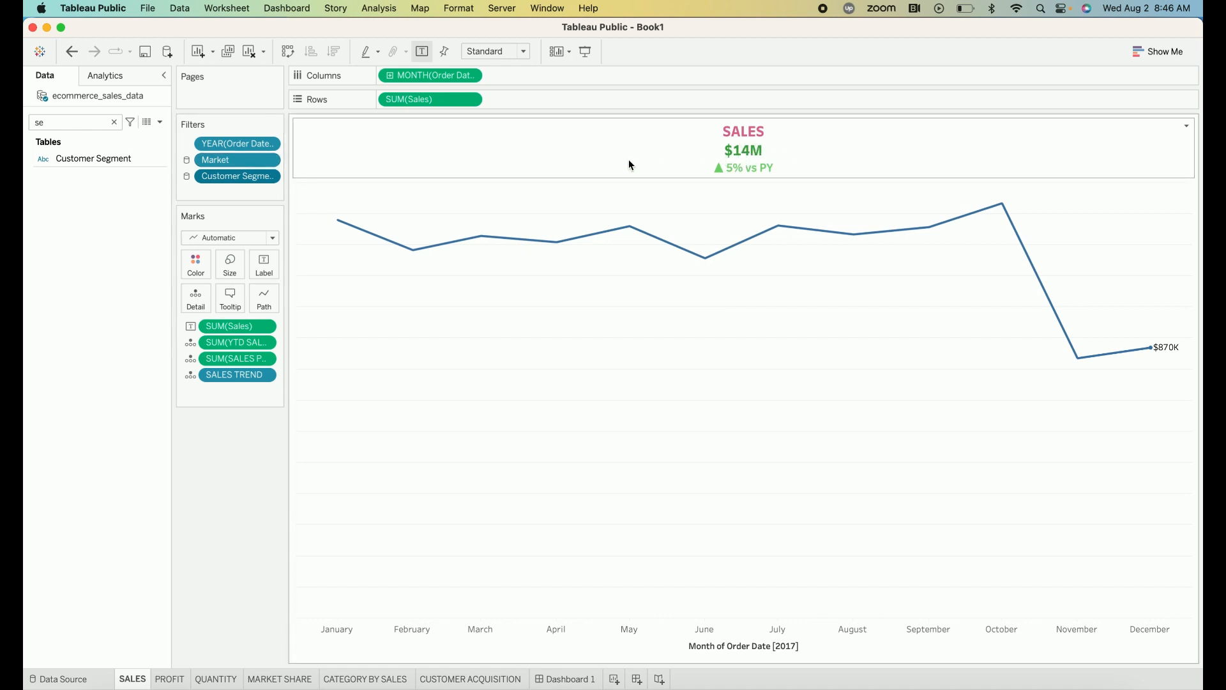
- Add the Market and Customer Segment filters of the SALES sheet to context
{"action": "left_click", "coordinate": [271, 163]}
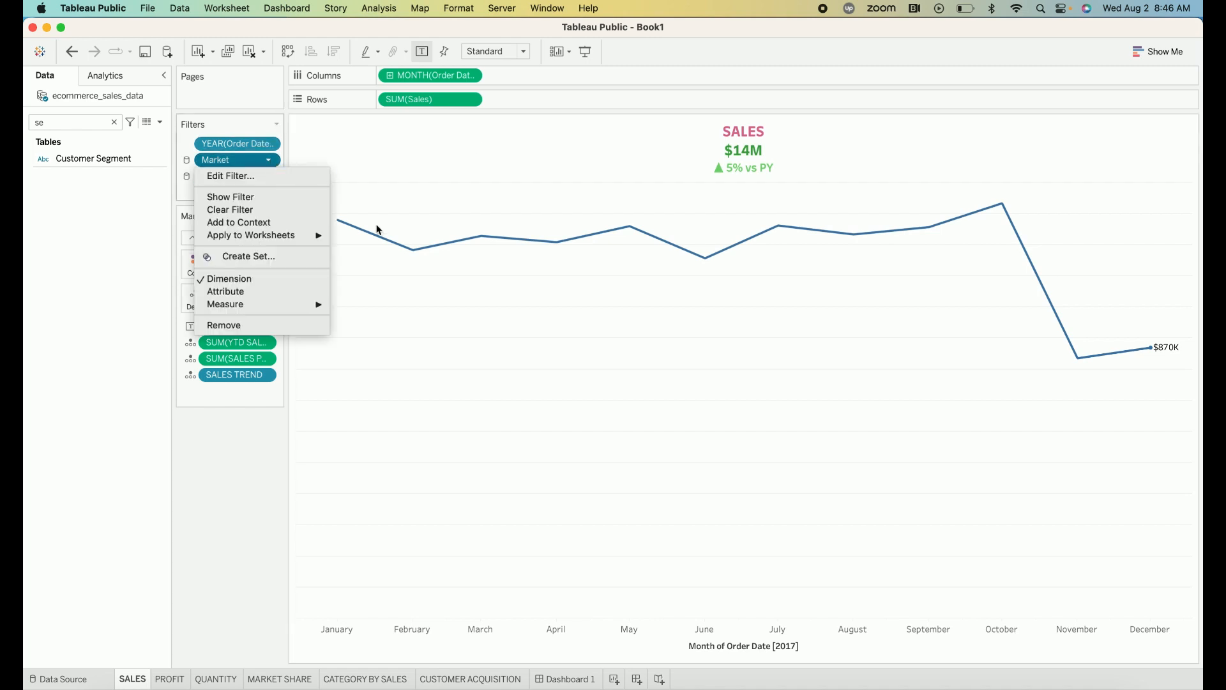
{"action": "left_click", "coordinate": [282, 225]}
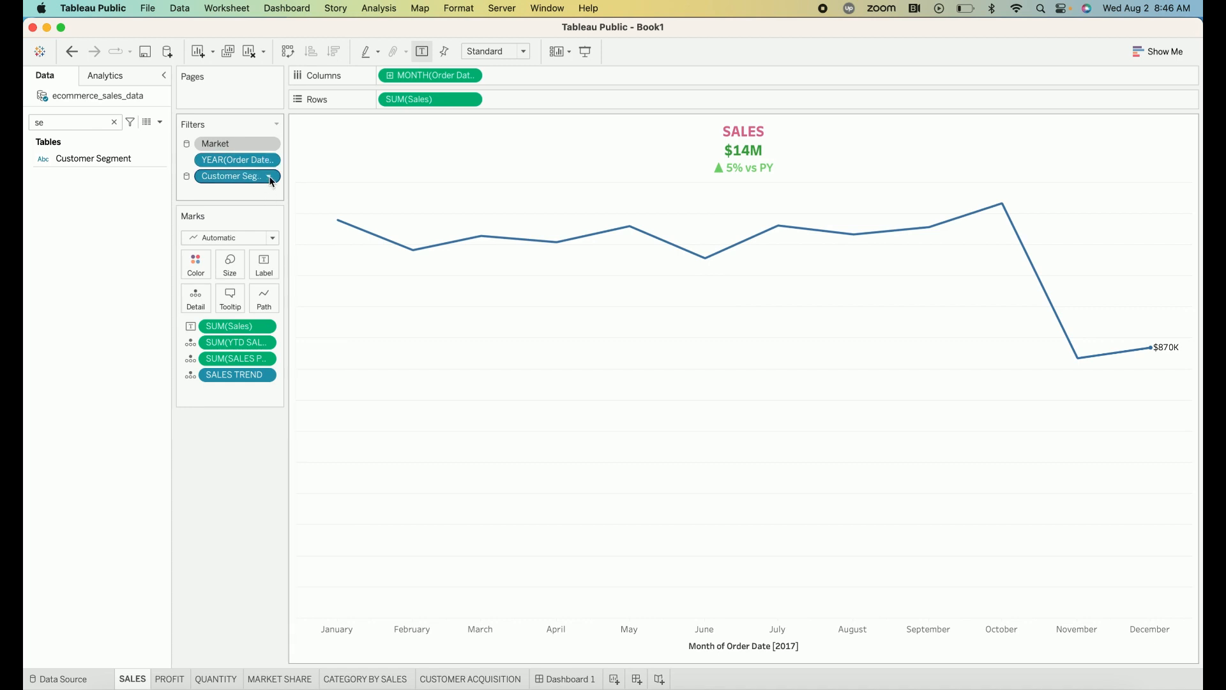
{"action": "left_click", "coordinate": [269, 179]}
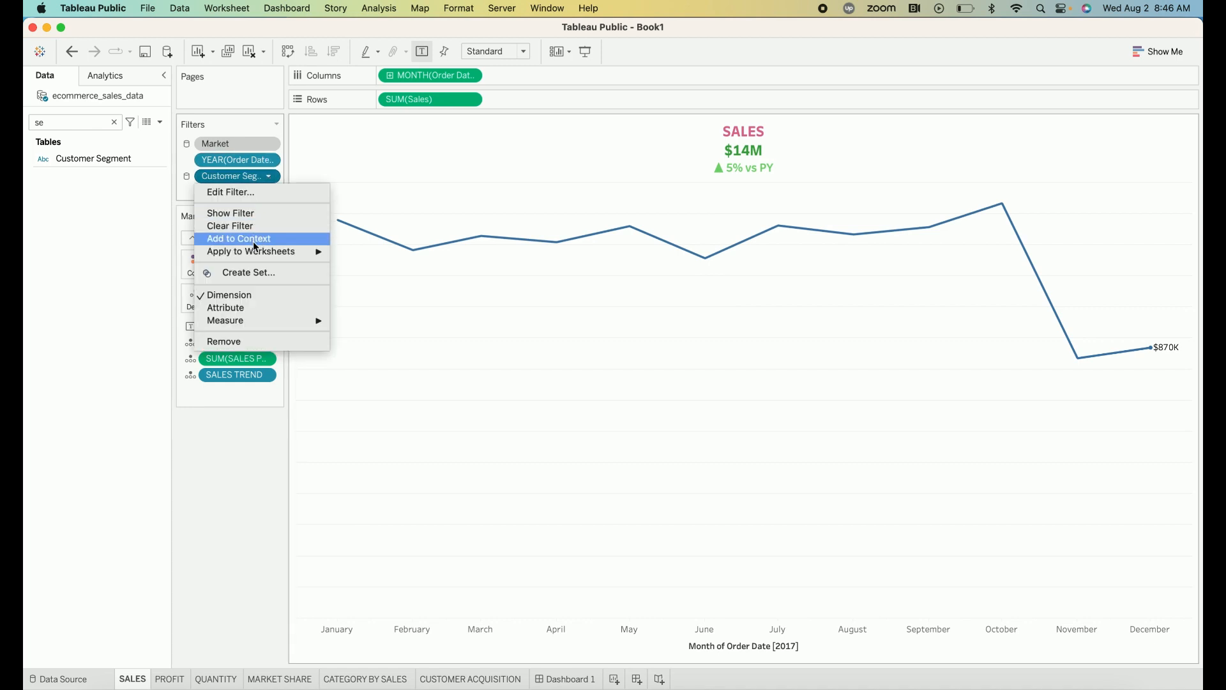
{"action": "left_click", "coordinate": [253, 239]}
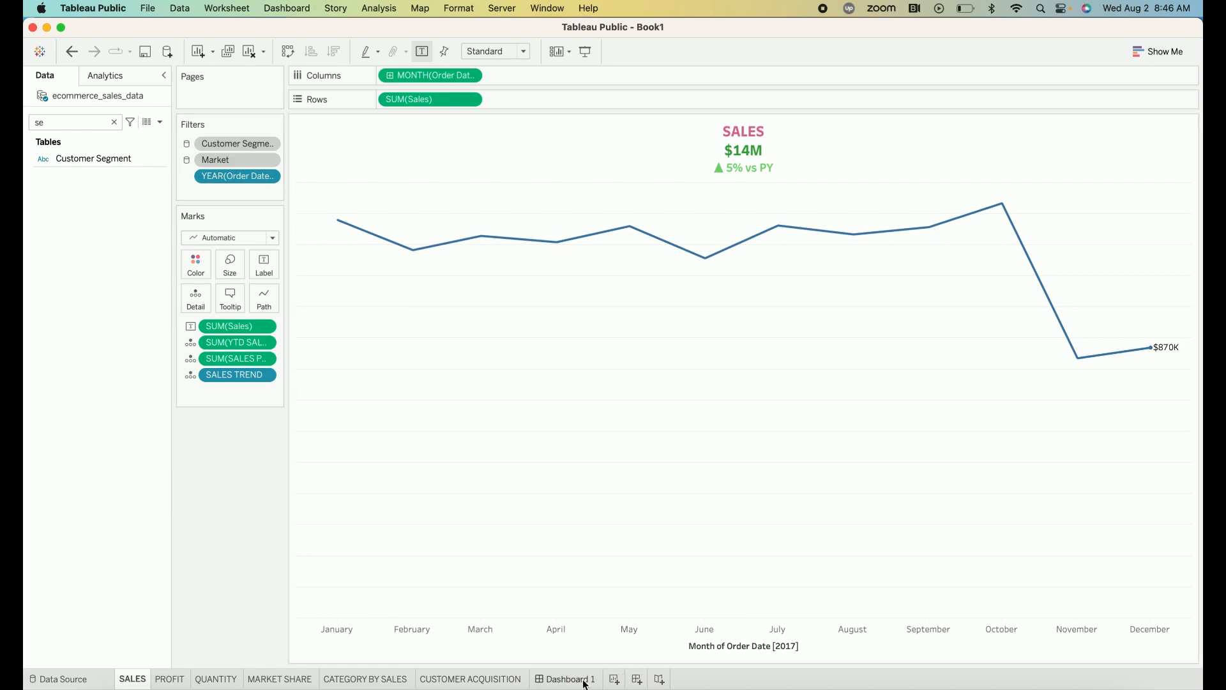
- Show the SALES sheet's Market filter on Dashboard 1
{"action": "left_click", "coordinate": [568, 680]}
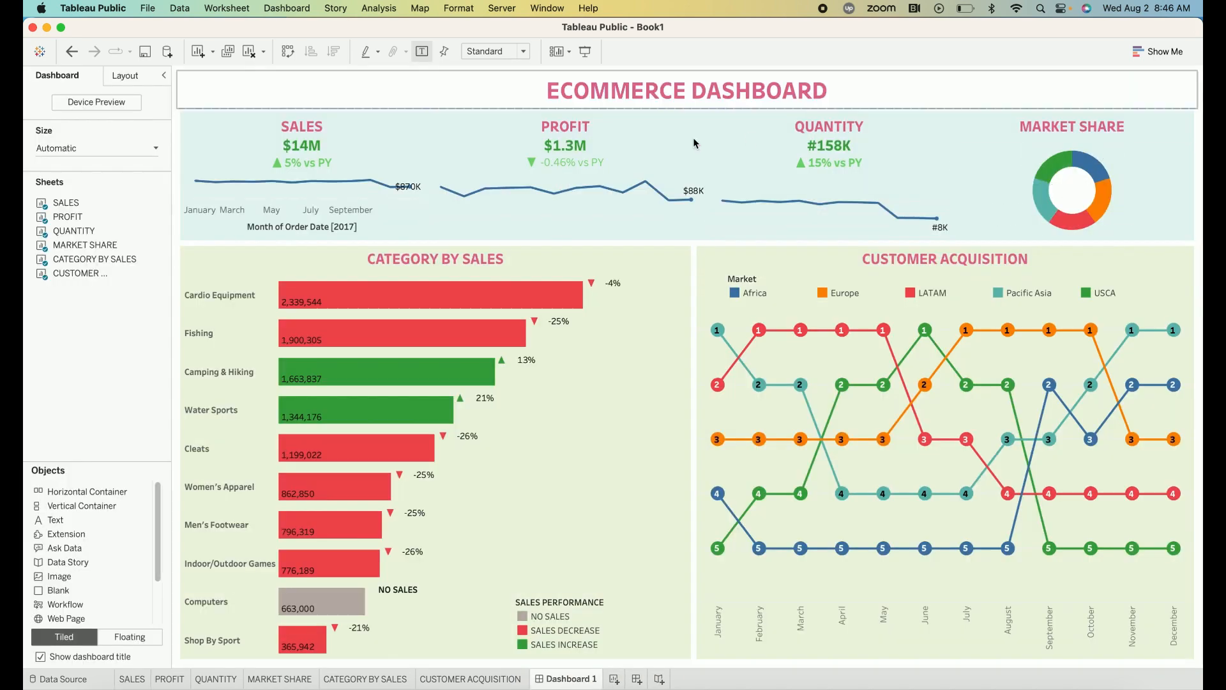
{"action": "left_click", "coordinate": [372, 182]}
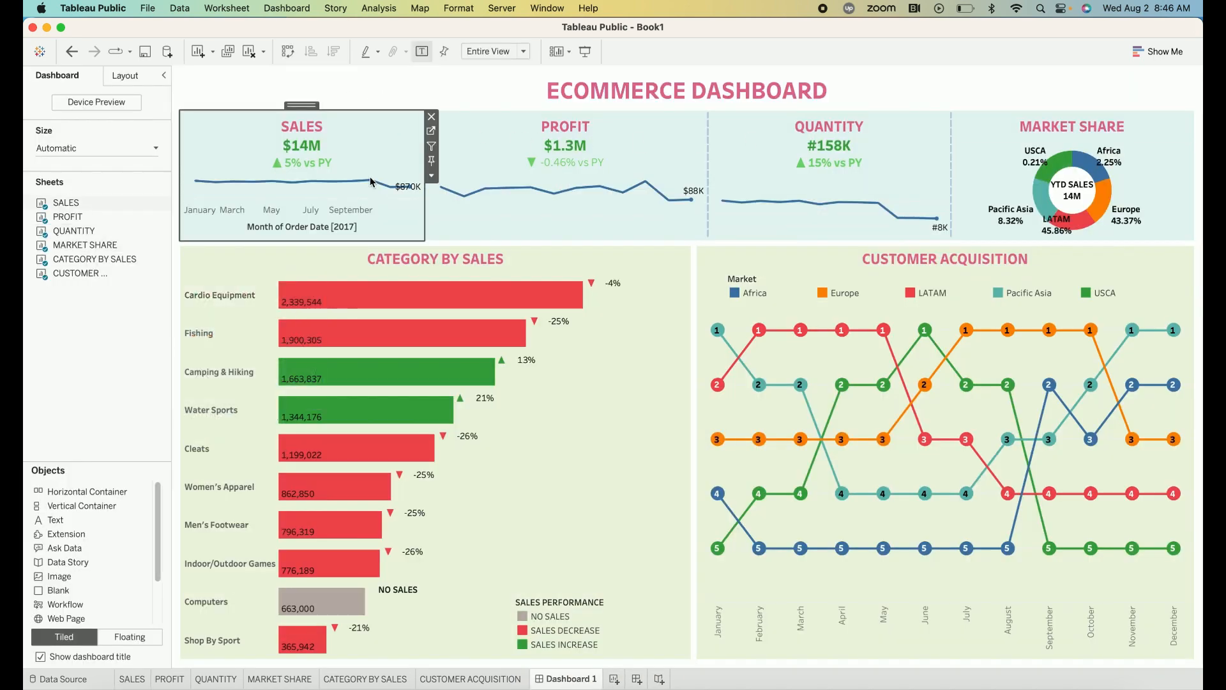
{"action": "left_click", "coordinate": [377, 8]}
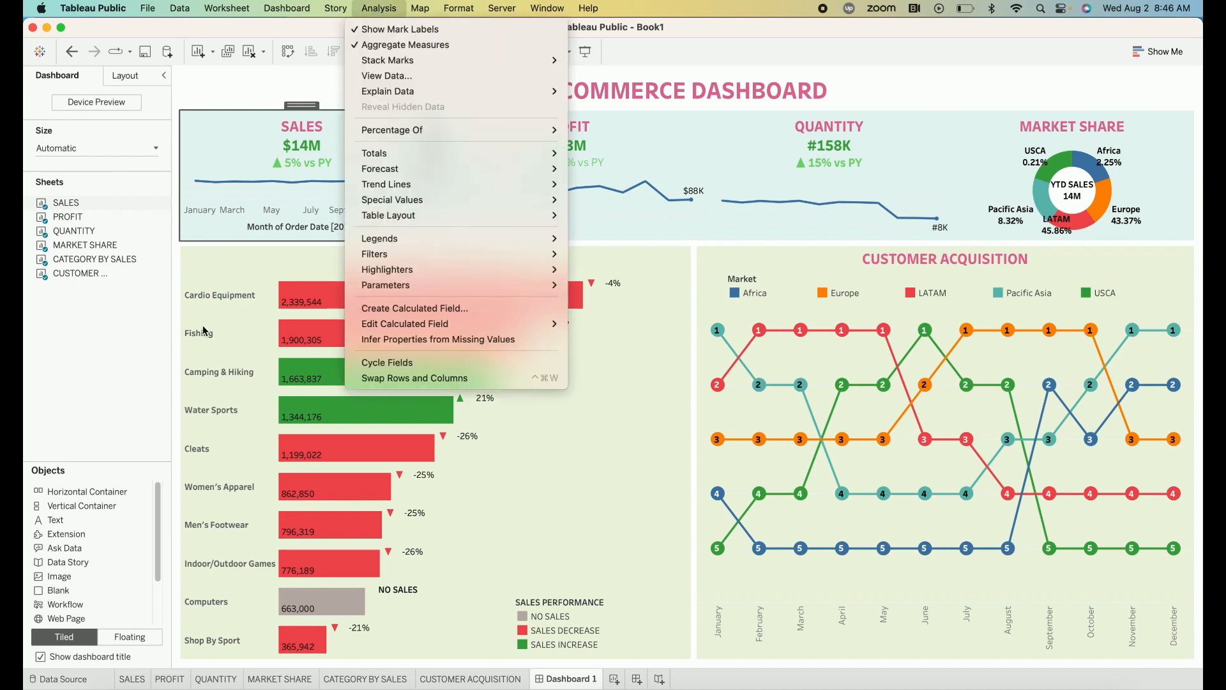
{"action": "mouse_move", "coordinate": [431, 260]}
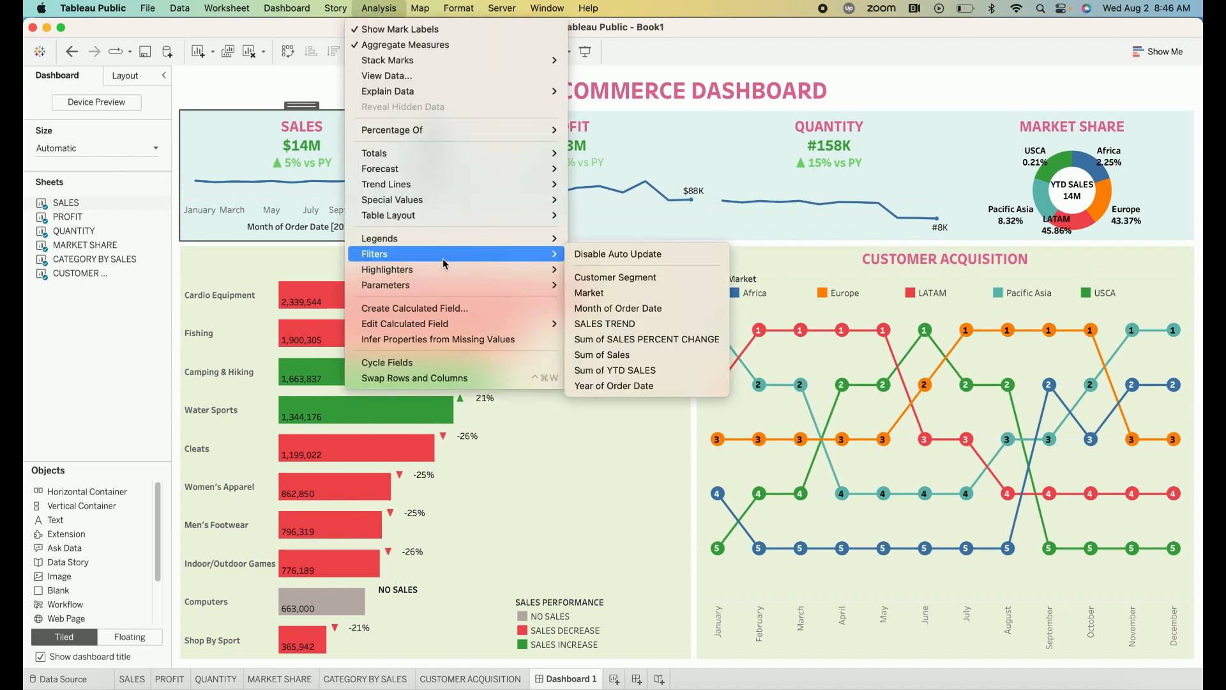
{"action": "left_click", "coordinate": [588, 292]}
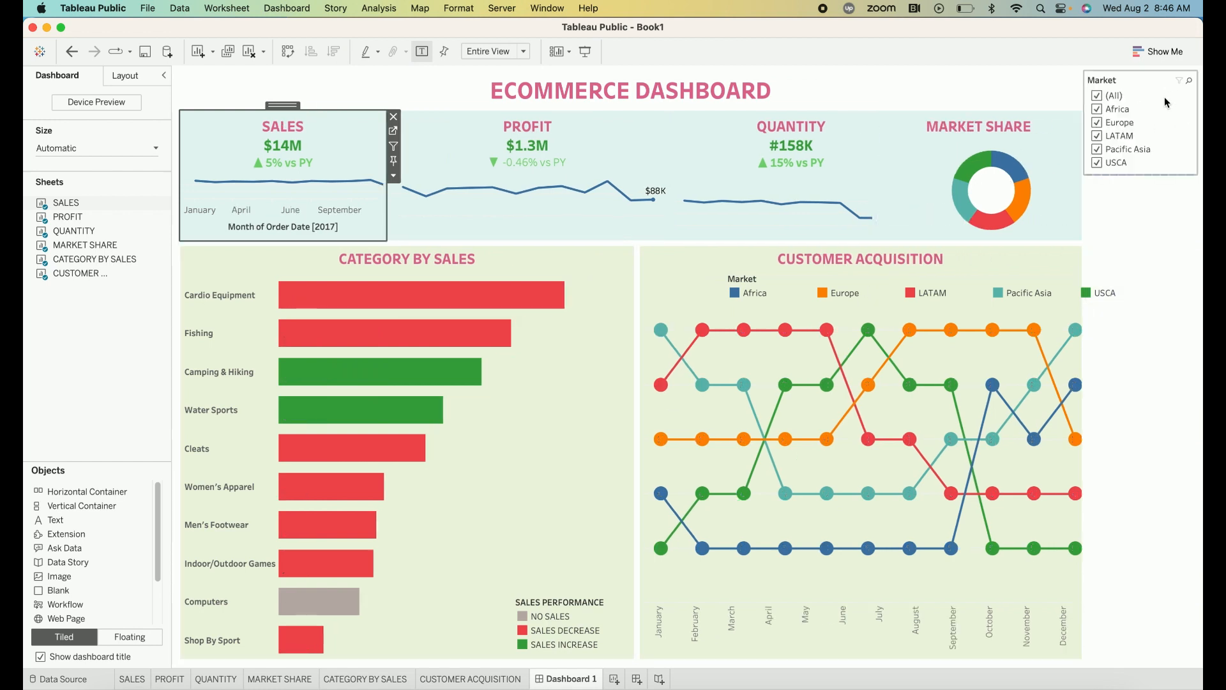
- Make the Market filter floating and place it just right of the ECOMMERCE DASHBOARD title
{"action": "left_click", "coordinate": [1164, 97]}
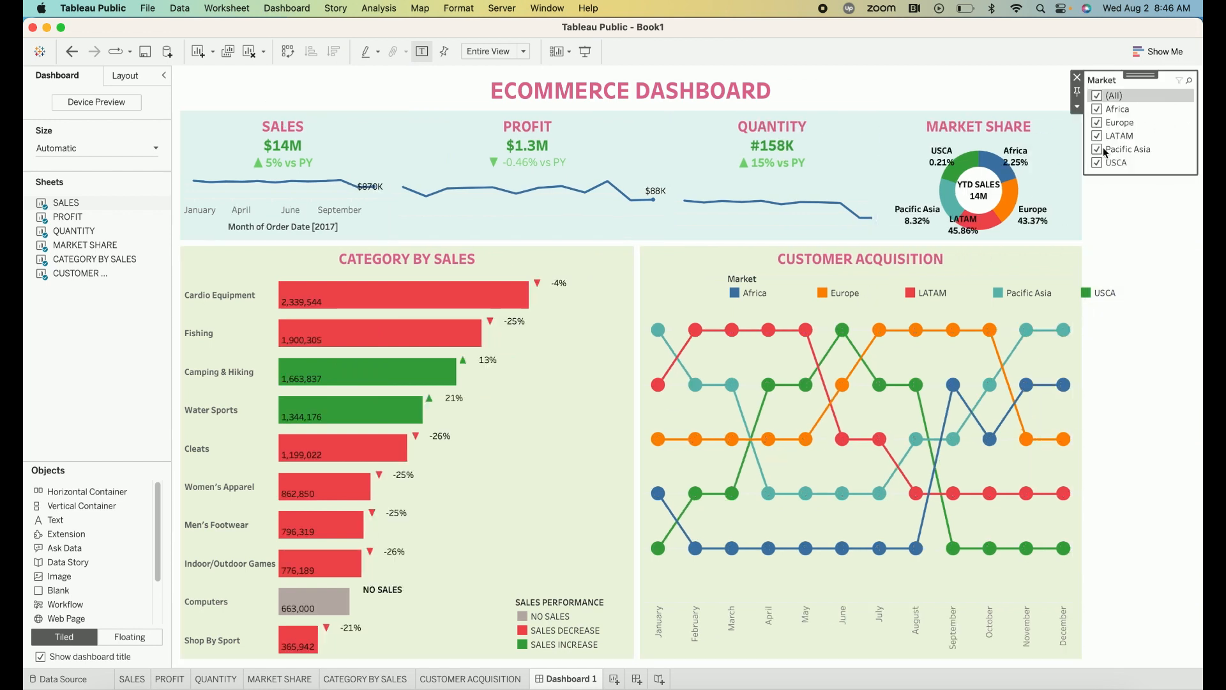
{"action": "left_click", "coordinate": [1077, 107]}
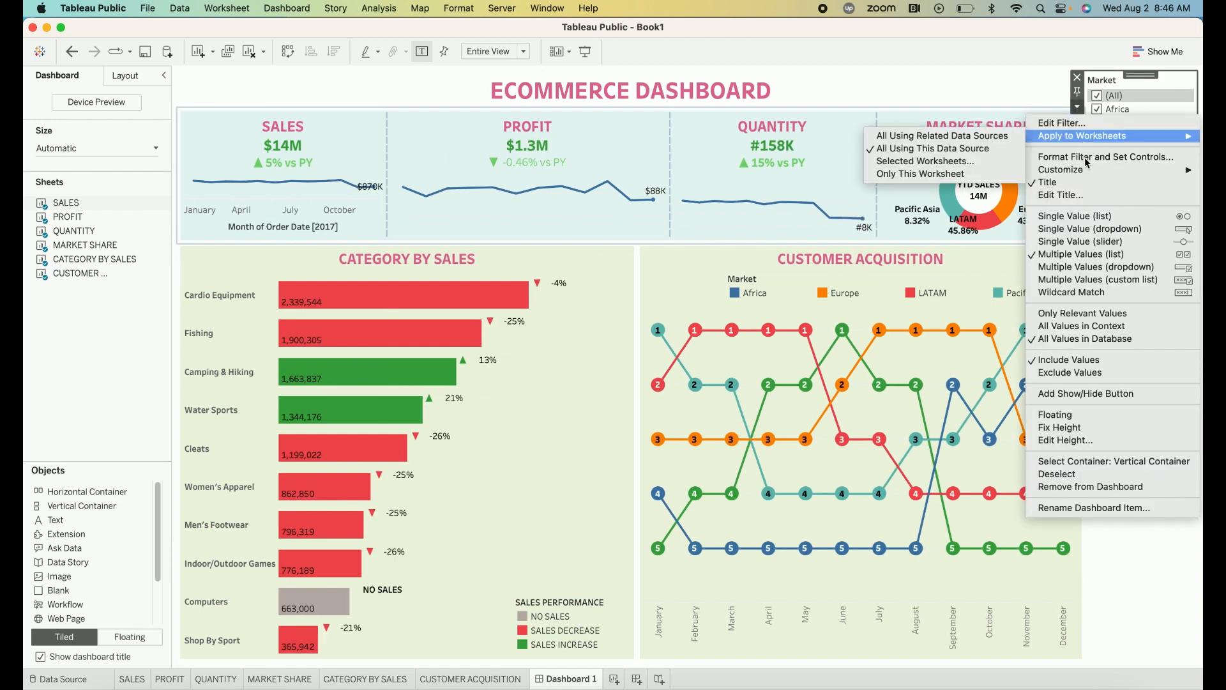
{"action": "left_click", "coordinate": [1055, 415]}
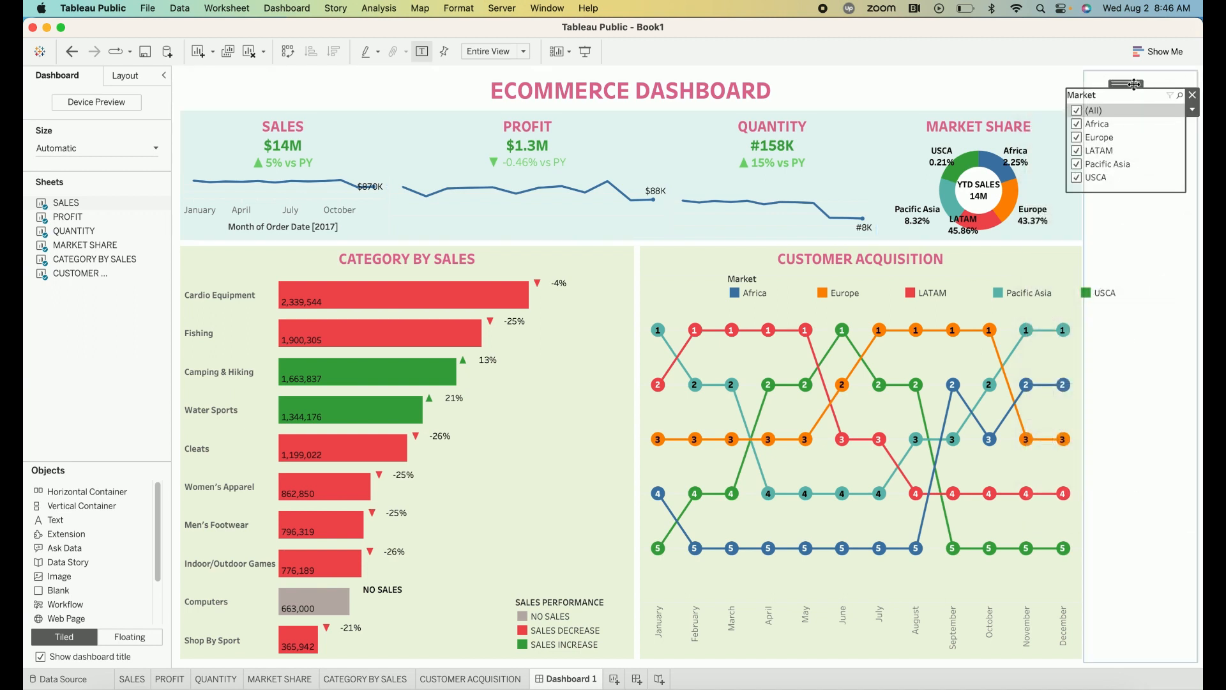
{"action": "left_click_drag", "start_coordinate": [1134, 84], "coordinate": [903, 67]}
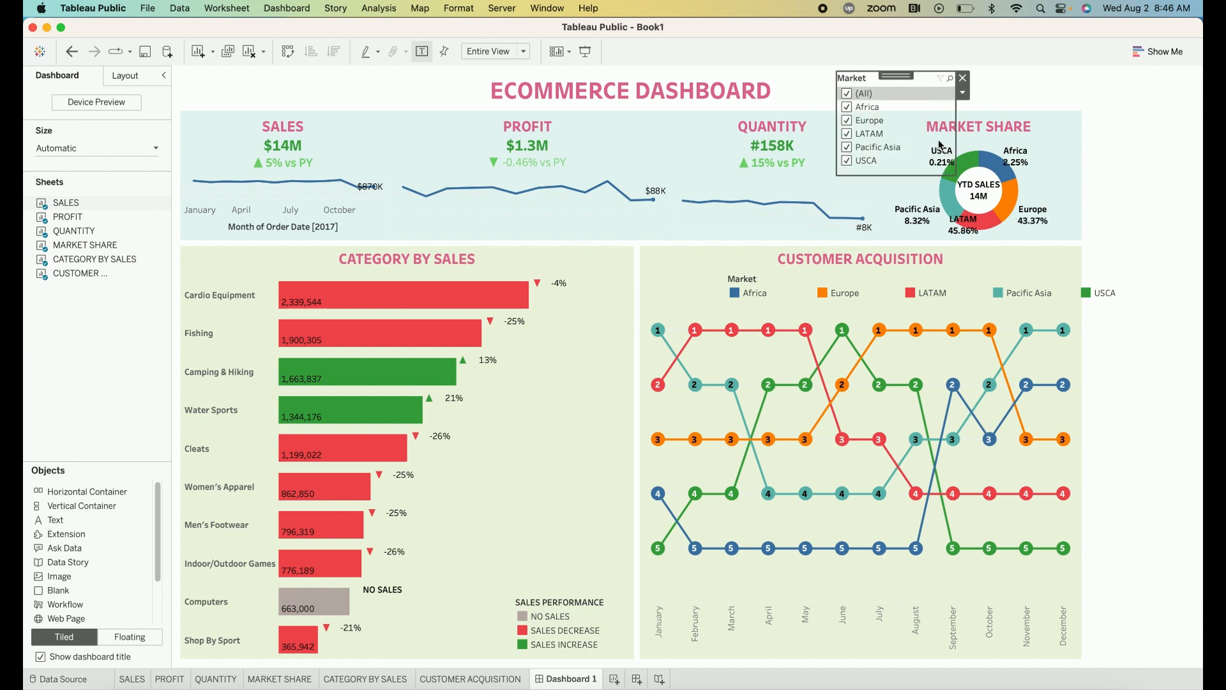
- Change the Market filter to a single-value dropdown and shorten its box to fit the title row
{"action": "left_click", "coordinate": [962, 93]}
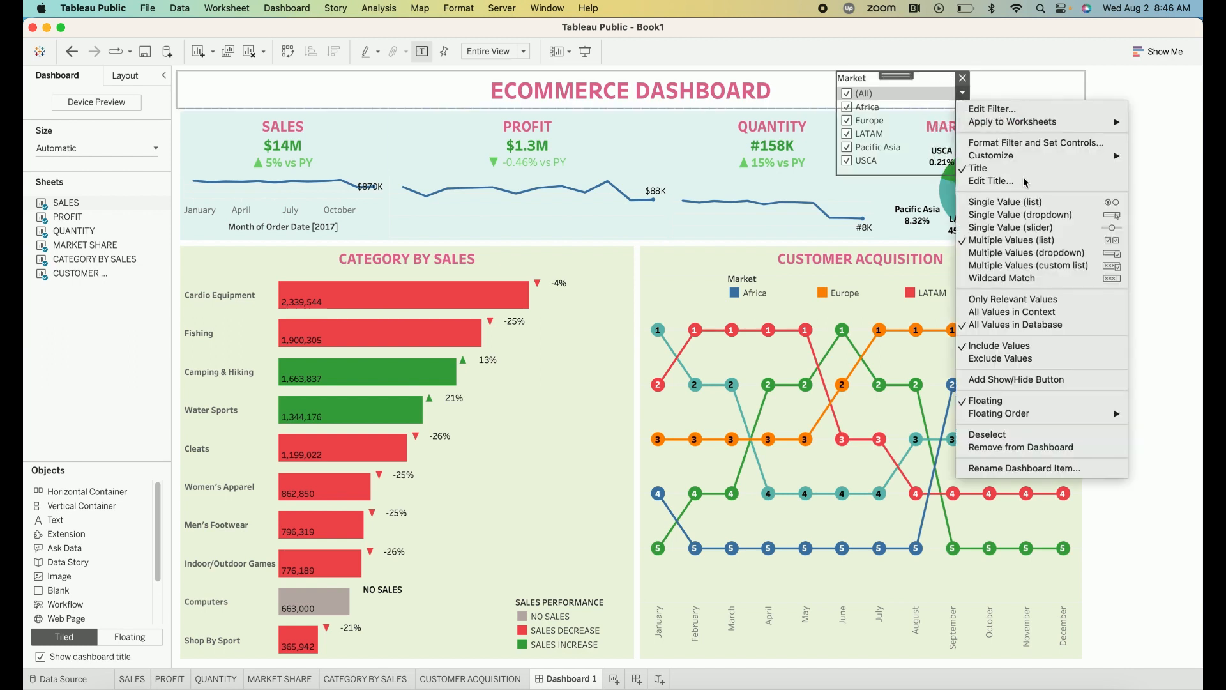
{"action": "left_click", "coordinate": [1053, 215]}
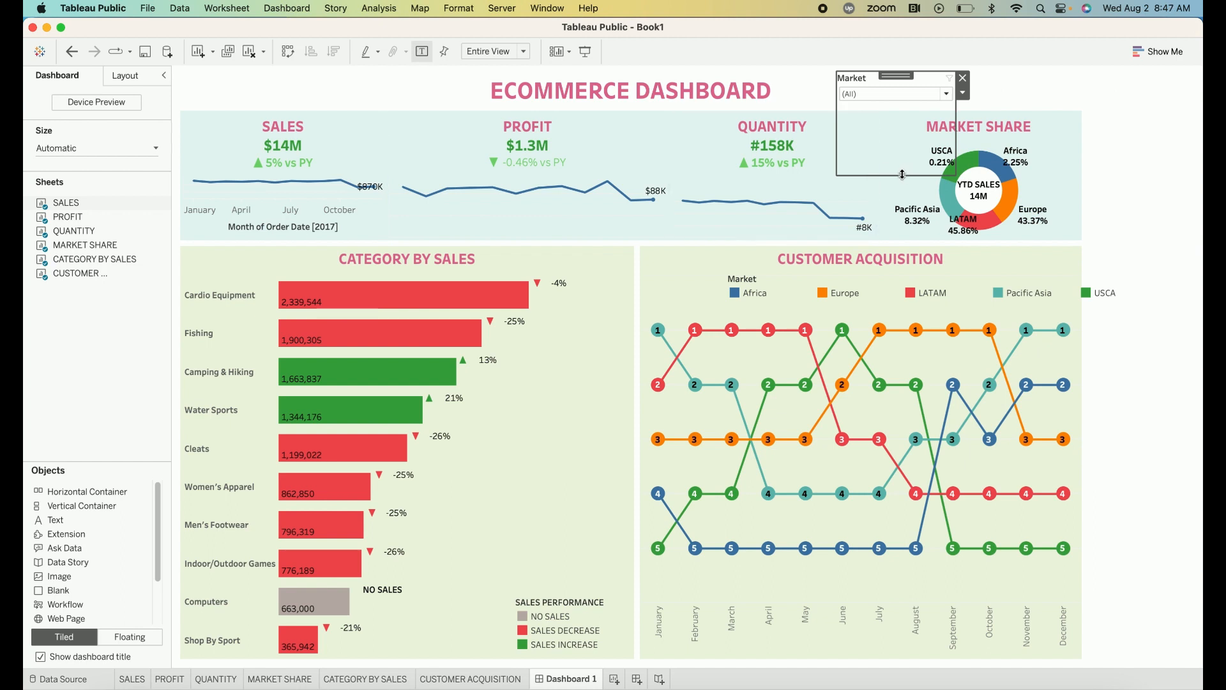
{"action": "left_click_drag", "start_coordinate": [903, 174], "coordinate": [909, 102]}
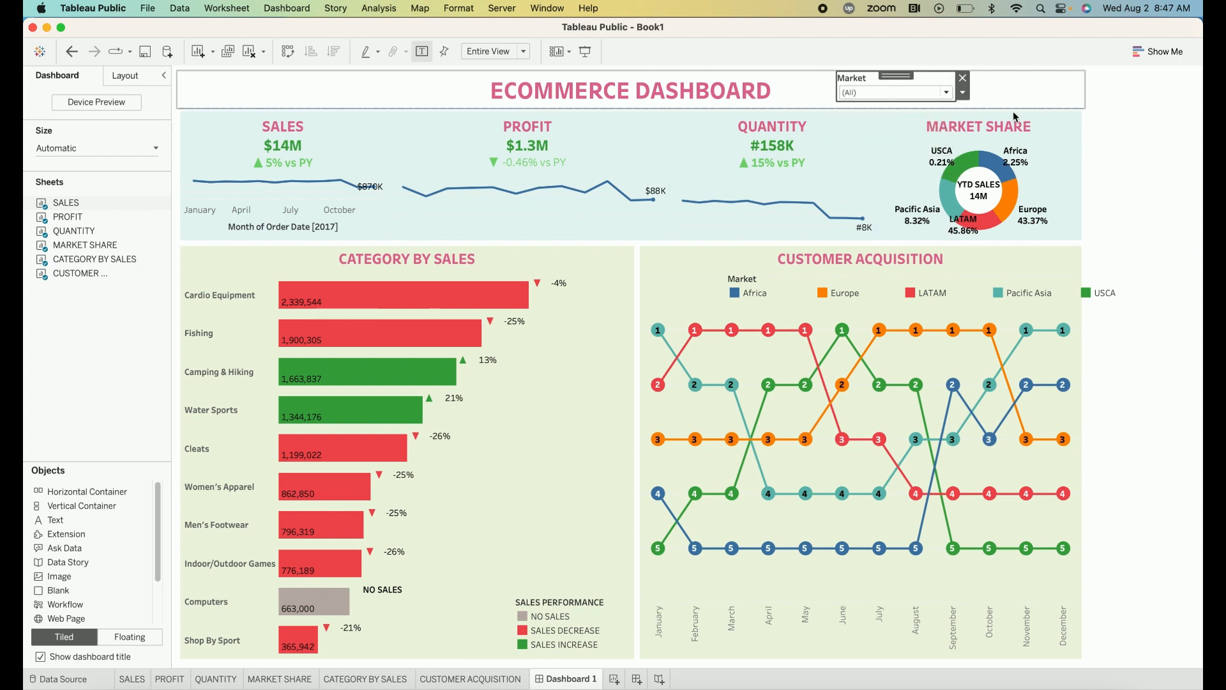
- Show the SALES sheet's Customer Segment filter on the dashboard
{"action": "left_click", "coordinate": [294, 157]}
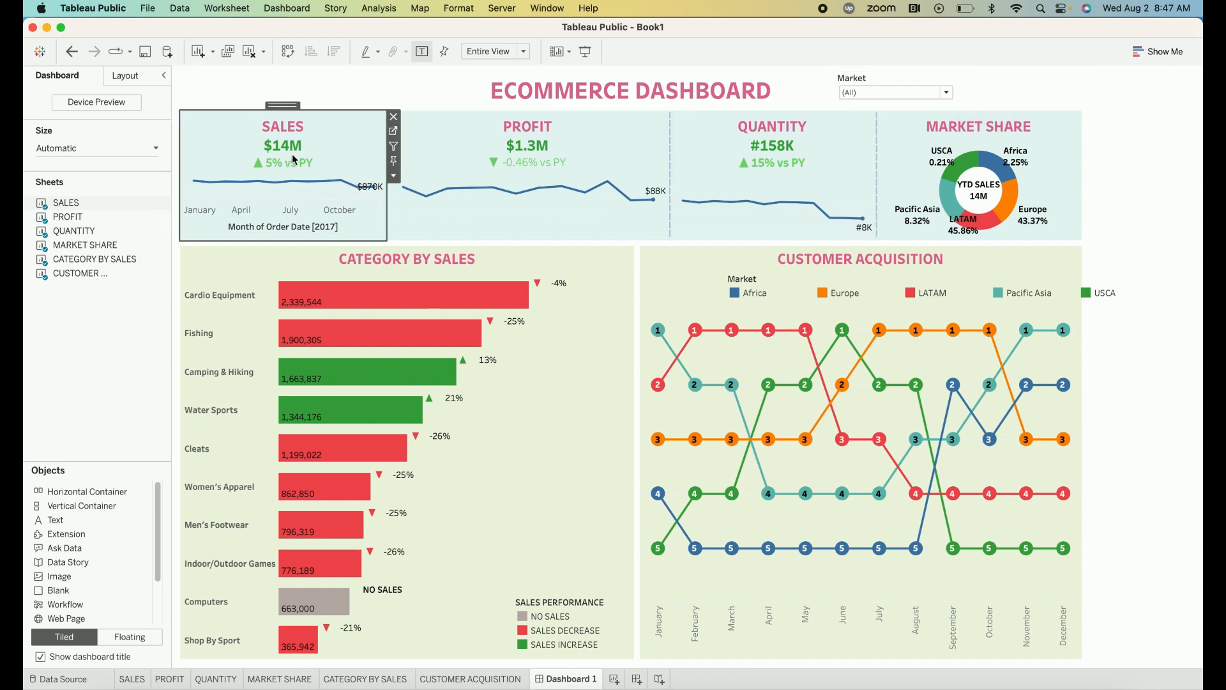
{"action": "left_click", "coordinate": [384, 9]}
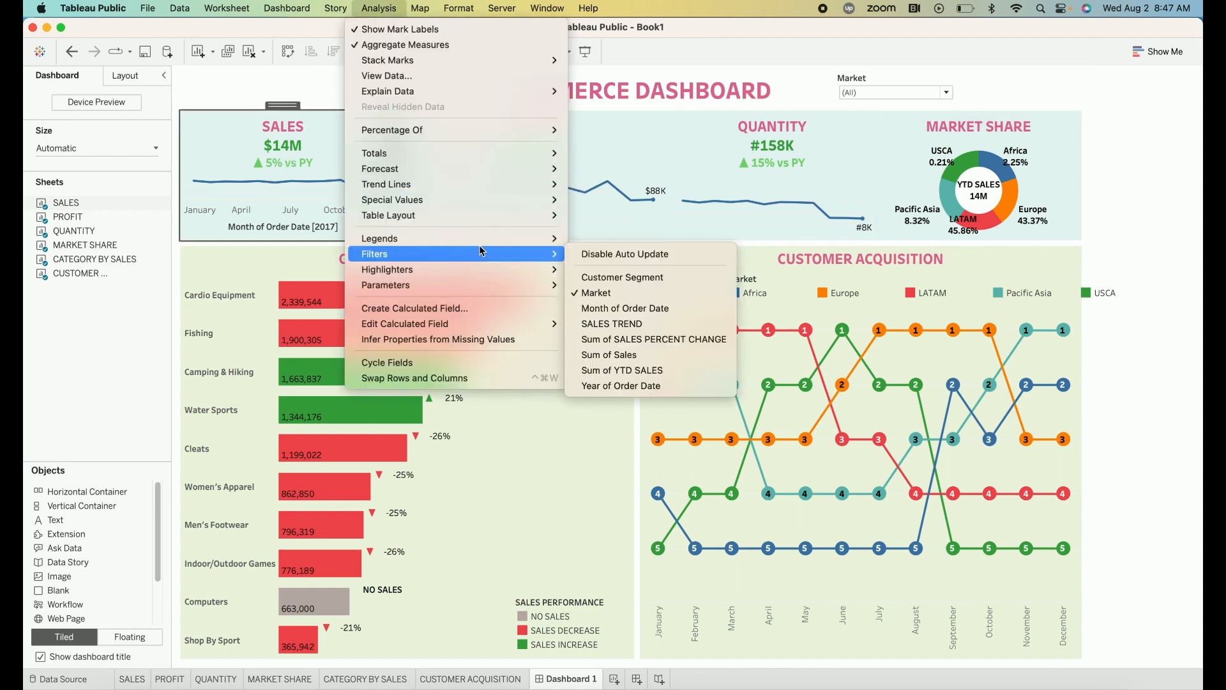
{"action": "mouse_move", "coordinate": [532, 255]}
{"action": "left_click", "coordinate": [623, 276]}
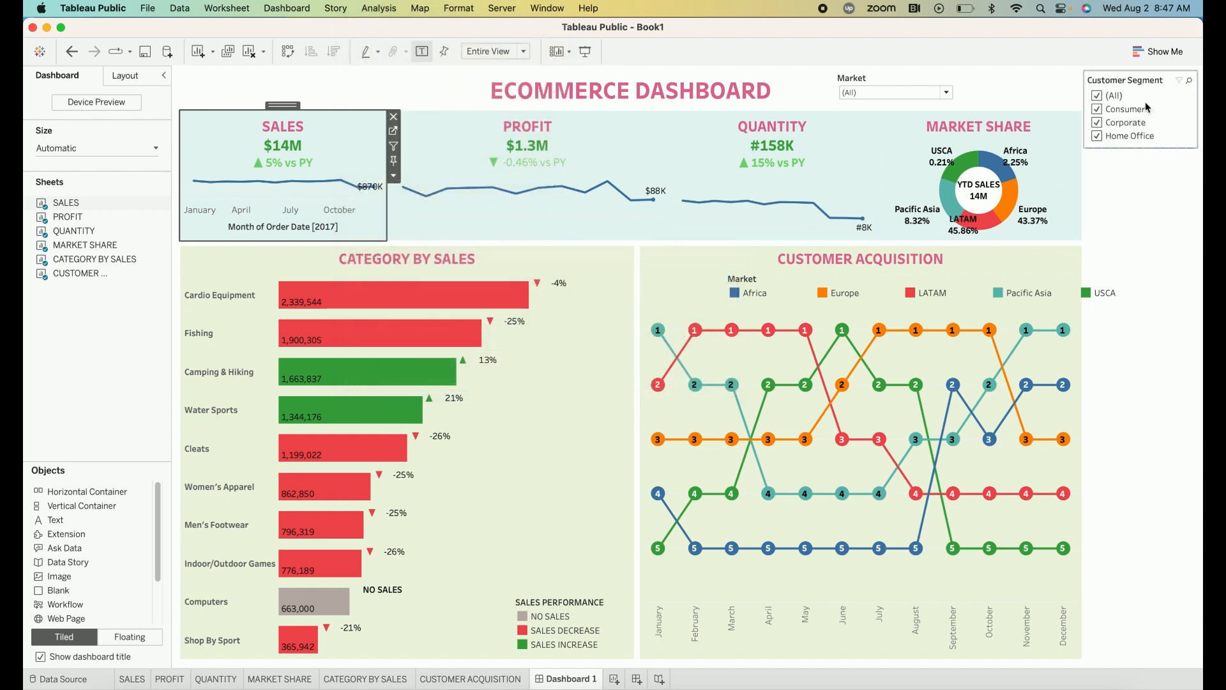
- Make the Customer Segment filter floating and change it to a single-value dropdown
{"action": "left_click", "coordinate": [1115, 112]}
{"action": "left_click", "coordinate": [1079, 106]}
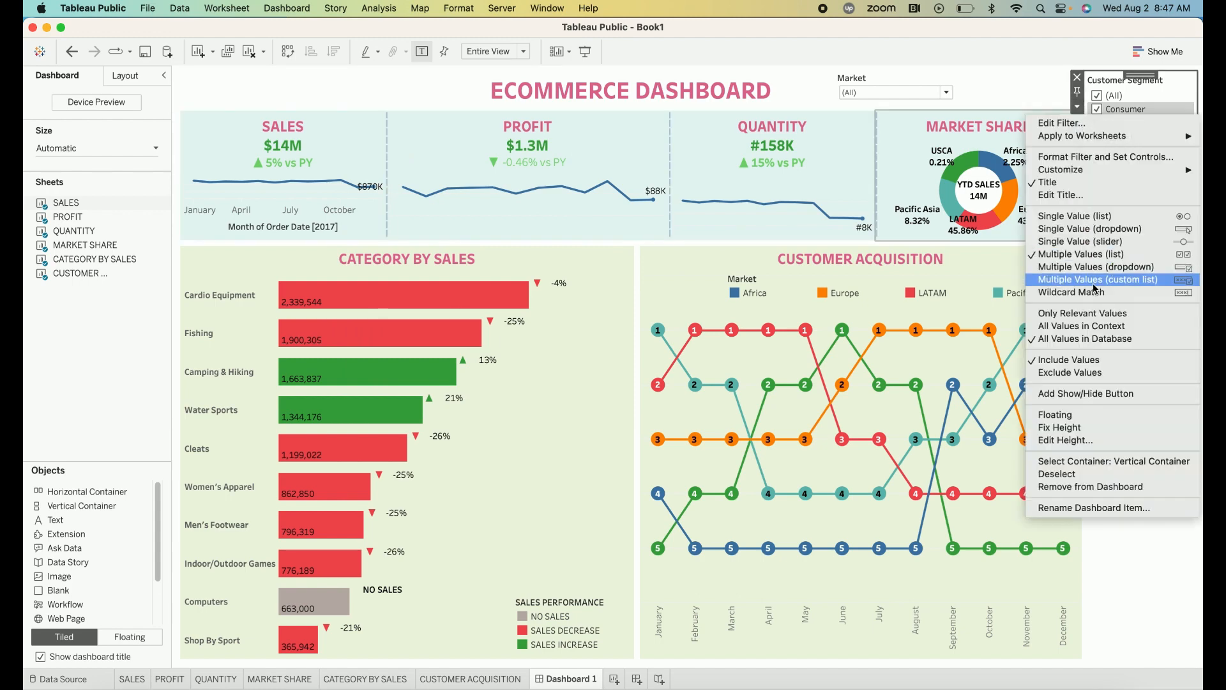
{"action": "left_click", "coordinate": [1083, 416]}
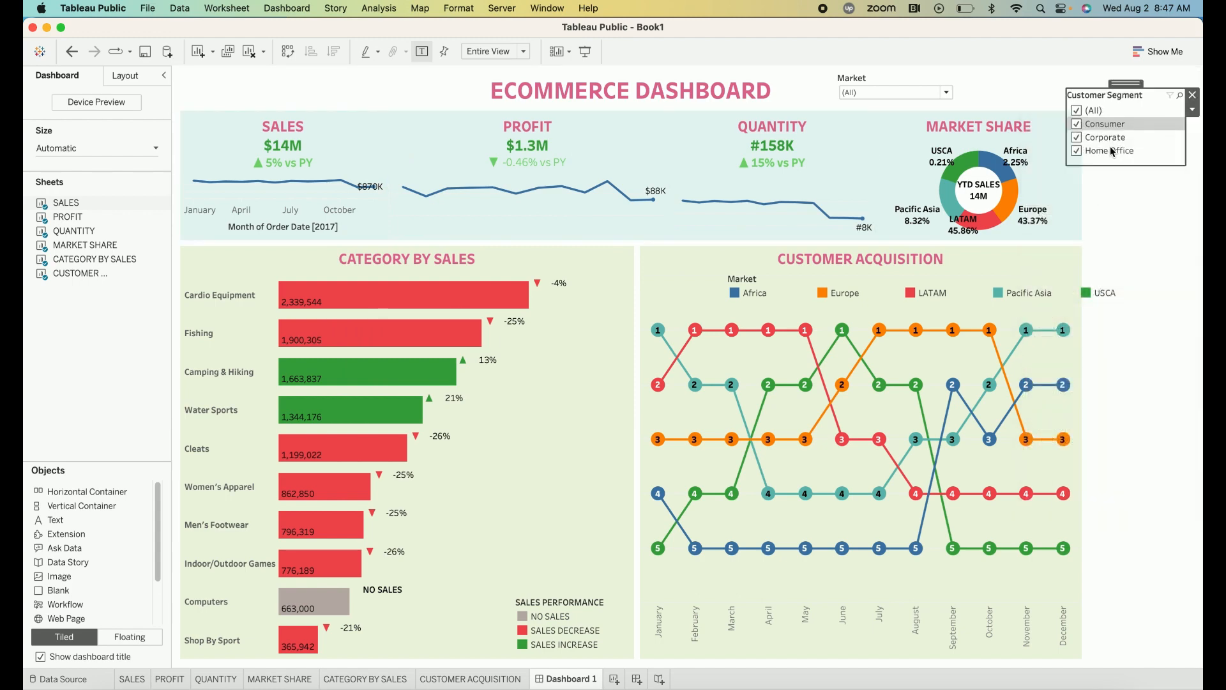
{"action": "left_click", "coordinate": [1192, 110]}
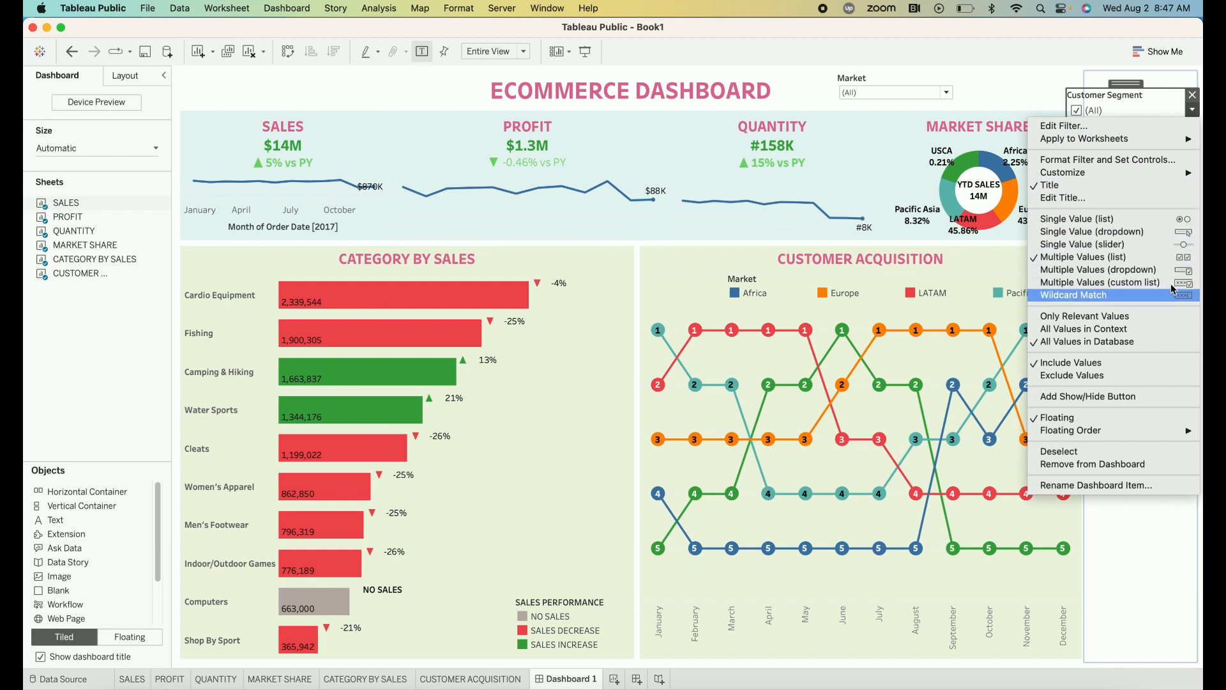
{"action": "left_click", "coordinate": [1185, 231]}
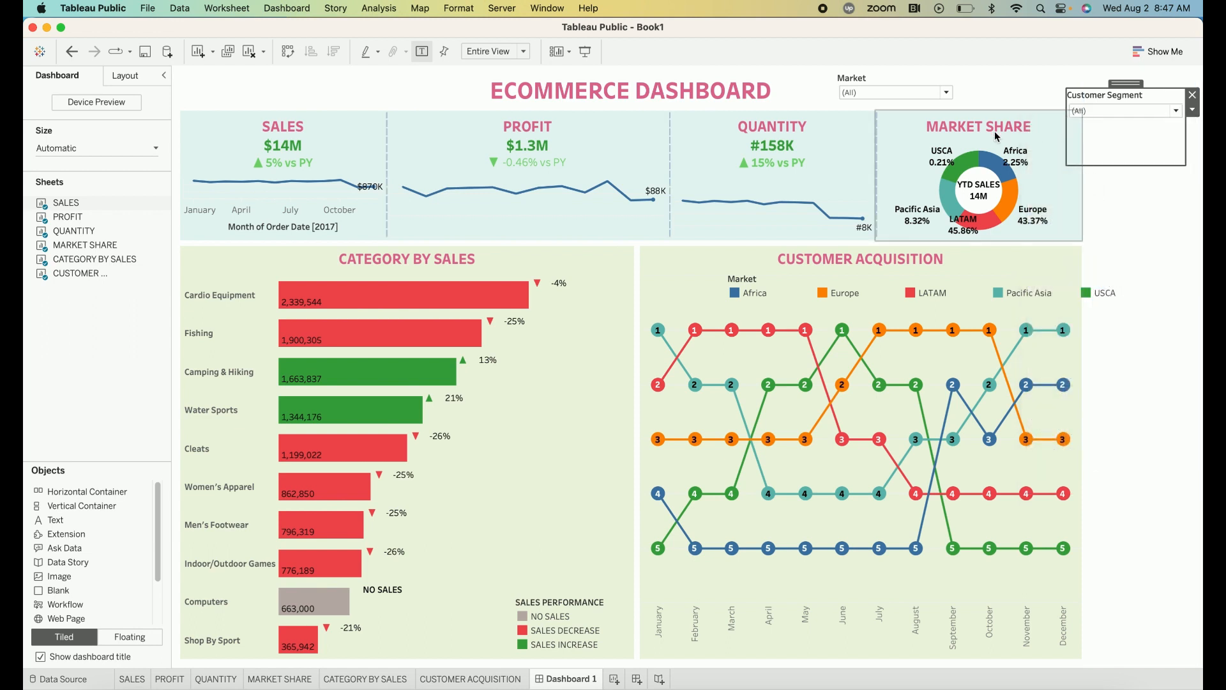
- Shorten the Customer Segment filter and place it beside the Market filter, and remove the empty container beside the charts
{"action": "left_click_drag", "start_coordinate": [1111, 167], "coordinate": [1115, 127]}
{"action": "left_click_drag", "start_coordinate": [1126, 80], "coordinate": [1020, 87]}
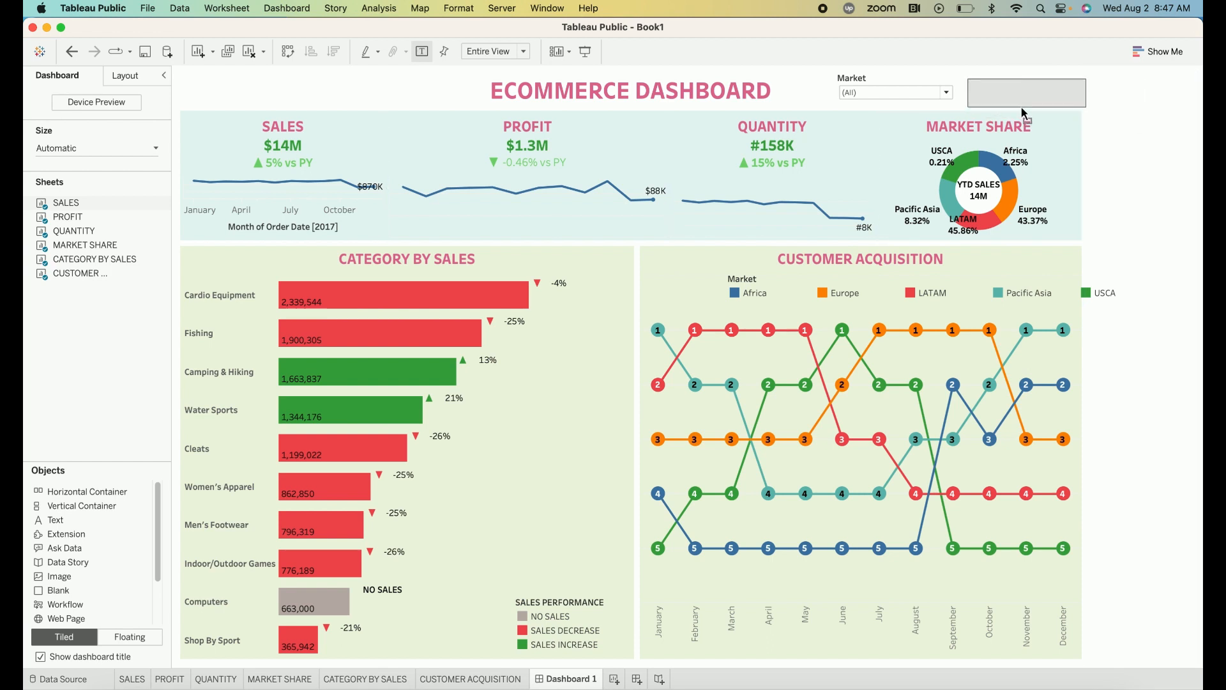
{"action": "left_click", "coordinate": [1147, 172]}
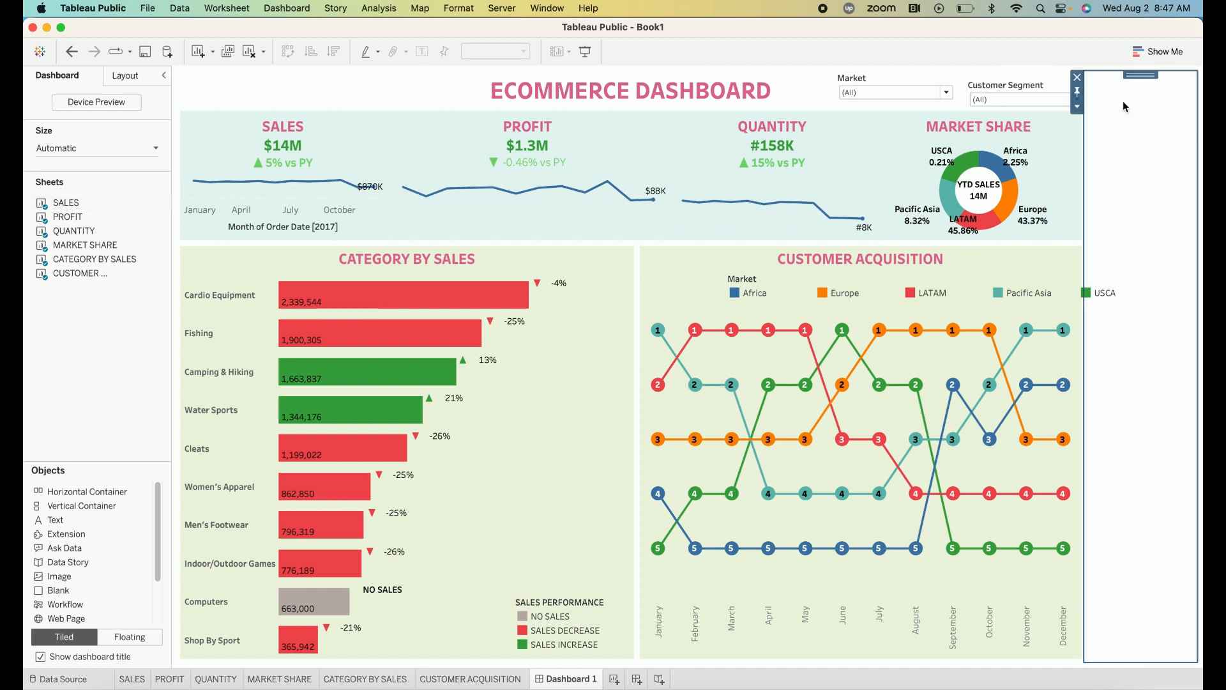
{"action": "left_click", "coordinate": [1077, 76]}
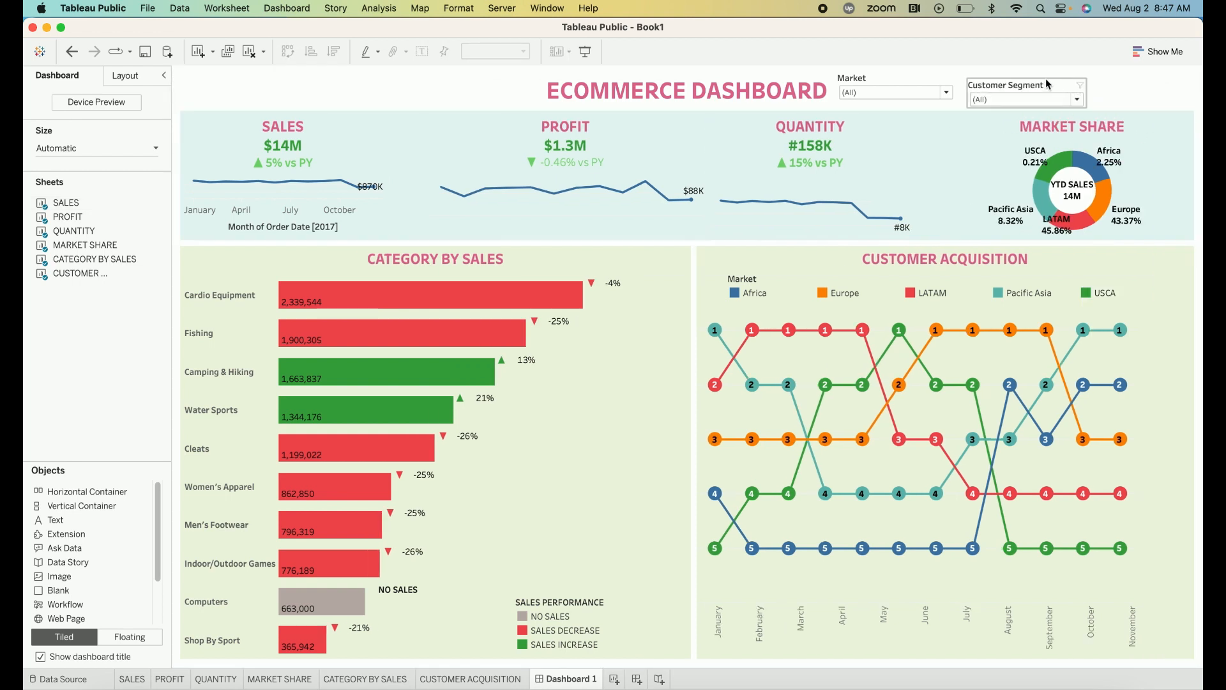
- Move the Customer Segment filter to the far end of the title row above MARKET SHARE and reduce its height
{"action": "left_click", "coordinate": [1047, 77]}
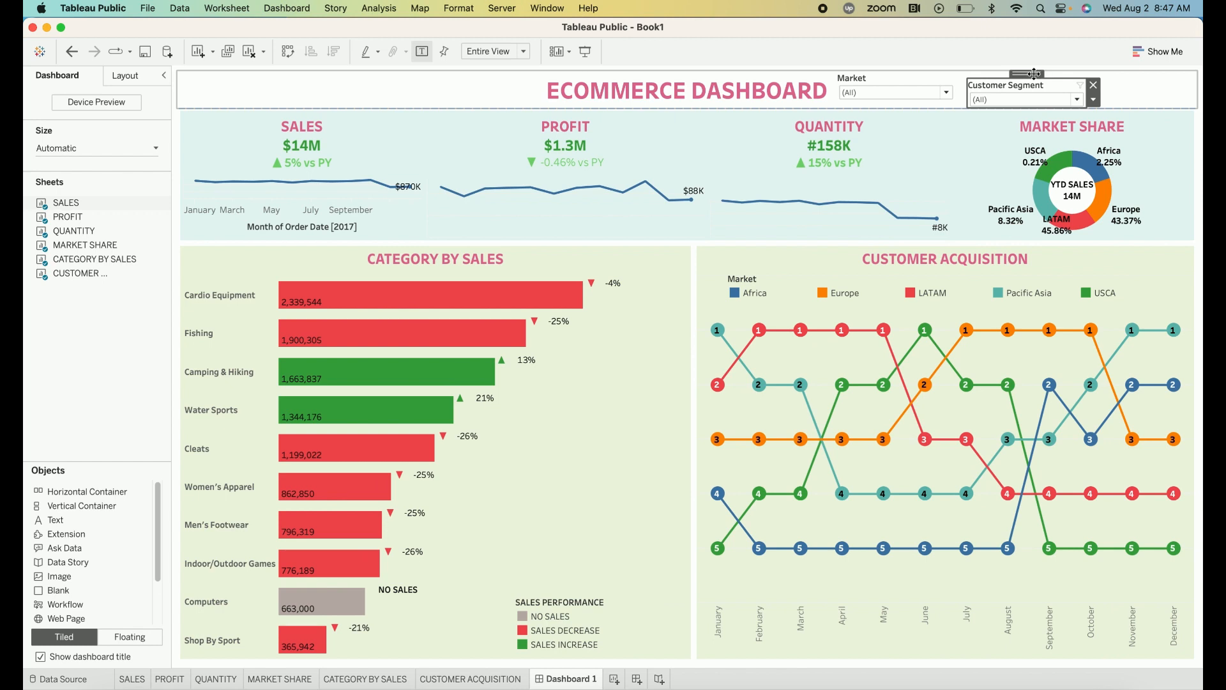
{"action": "left_click_drag", "start_coordinate": [1034, 73], "coordinate": [1118, 72]}
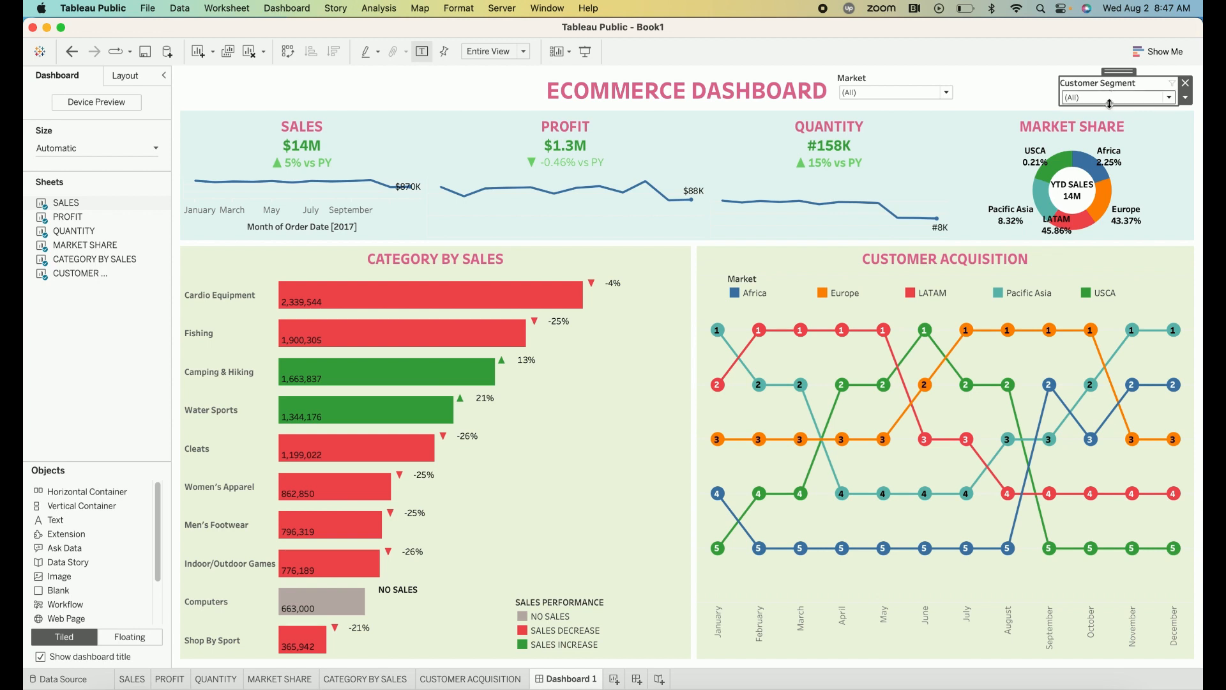
{"action": "left_click_drag", "start_coordinate": [1109, 104], "coordinate": [1109, 92]}
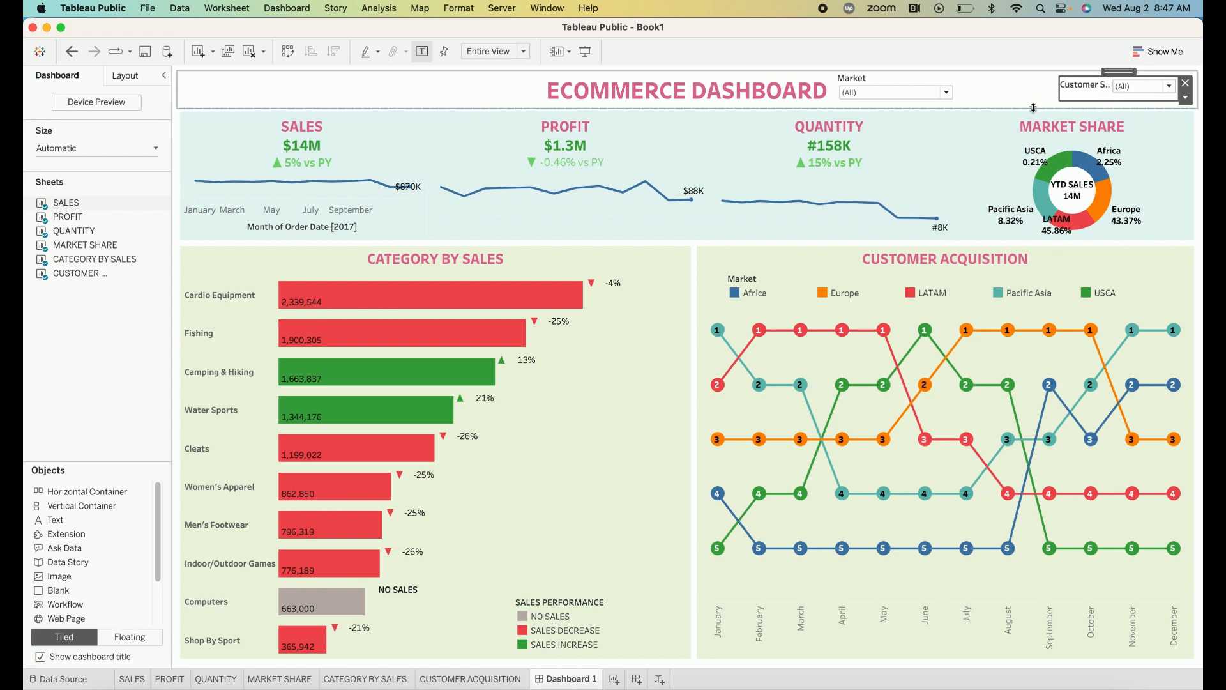
{"action": "left_click", "coordinate": [1168, 198]}
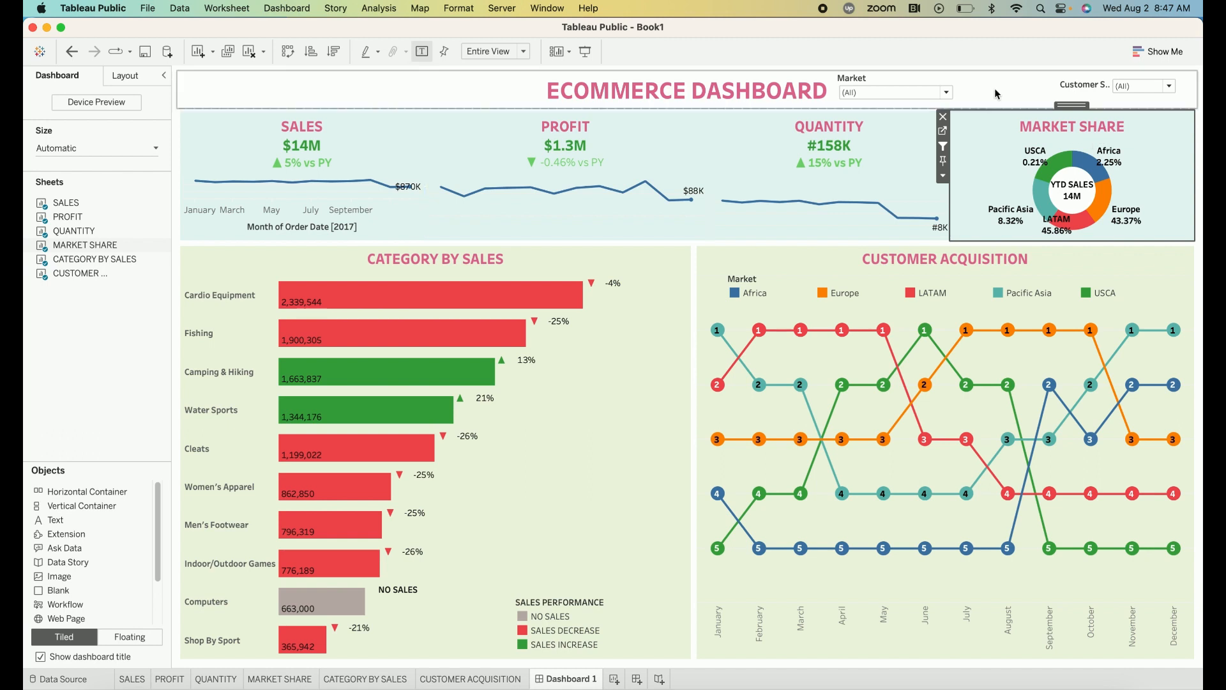
{"action": "left_click", "coordinate": [970, 87]}
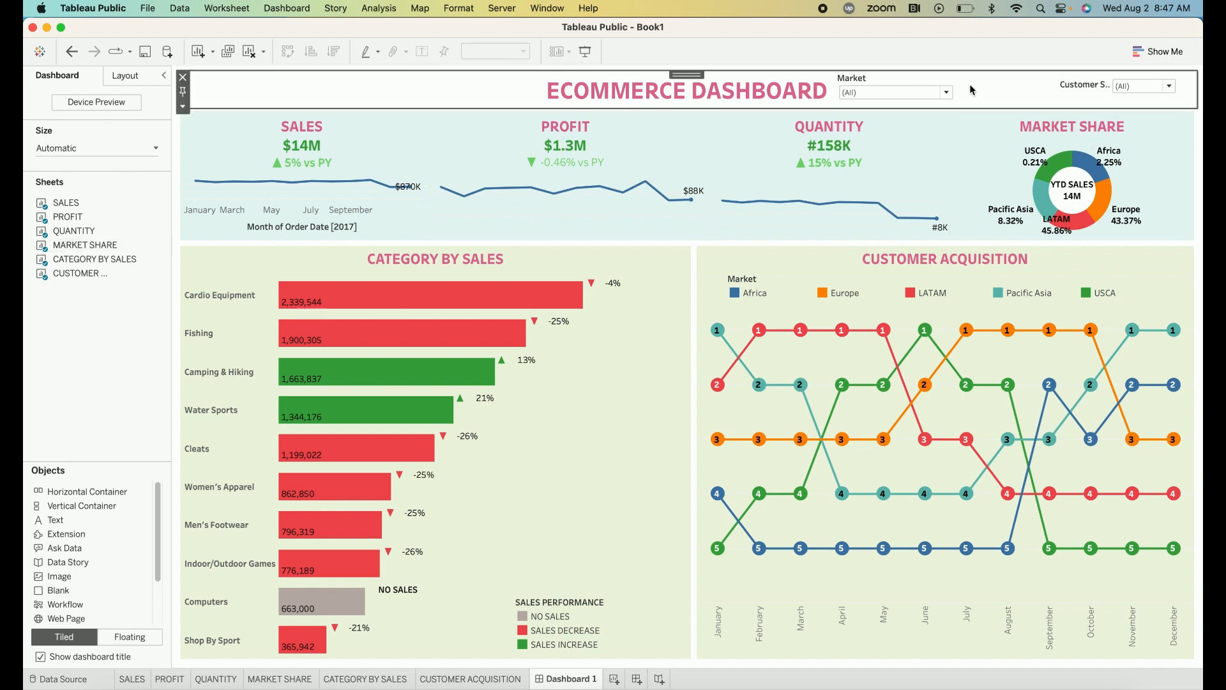
- Check how the dashboard's charts respond to selecting the Europe, USCA and Africa slices of MARKET SHARE
{"action": "left_click", "coordinate": [1100, 207]}
{"action": "left_click", "coordinate": [1101, 207]}
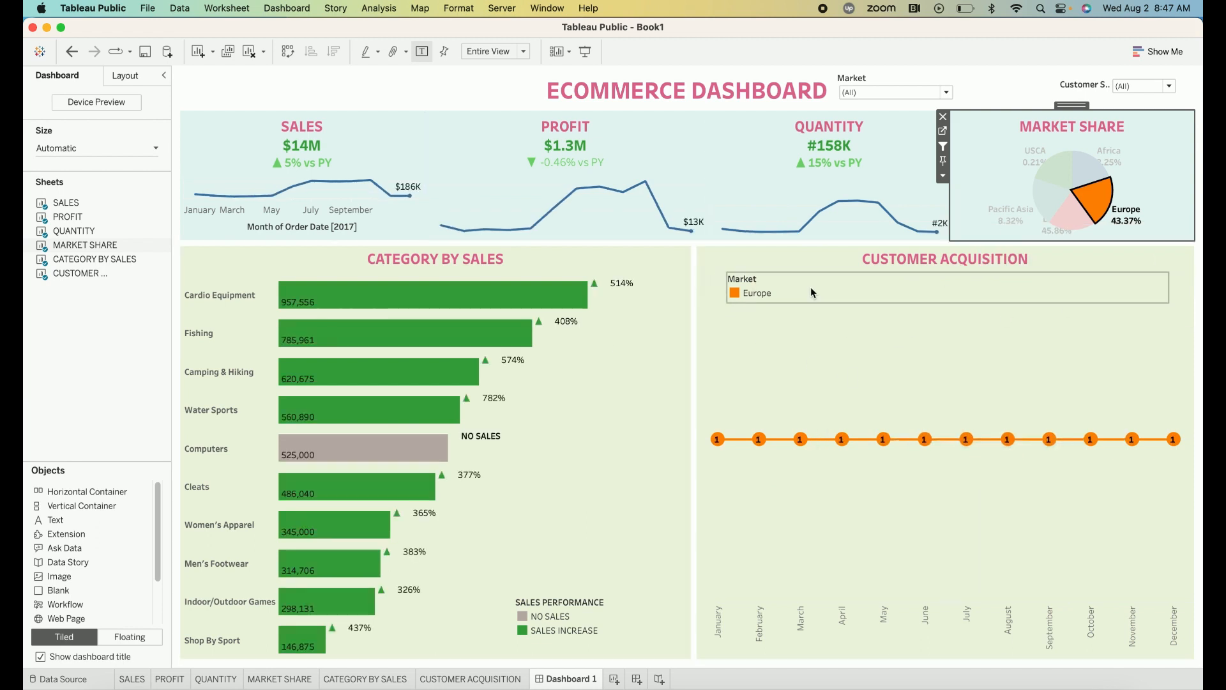
{"action": "mouse_move", "coordinate": [1065, 184]}
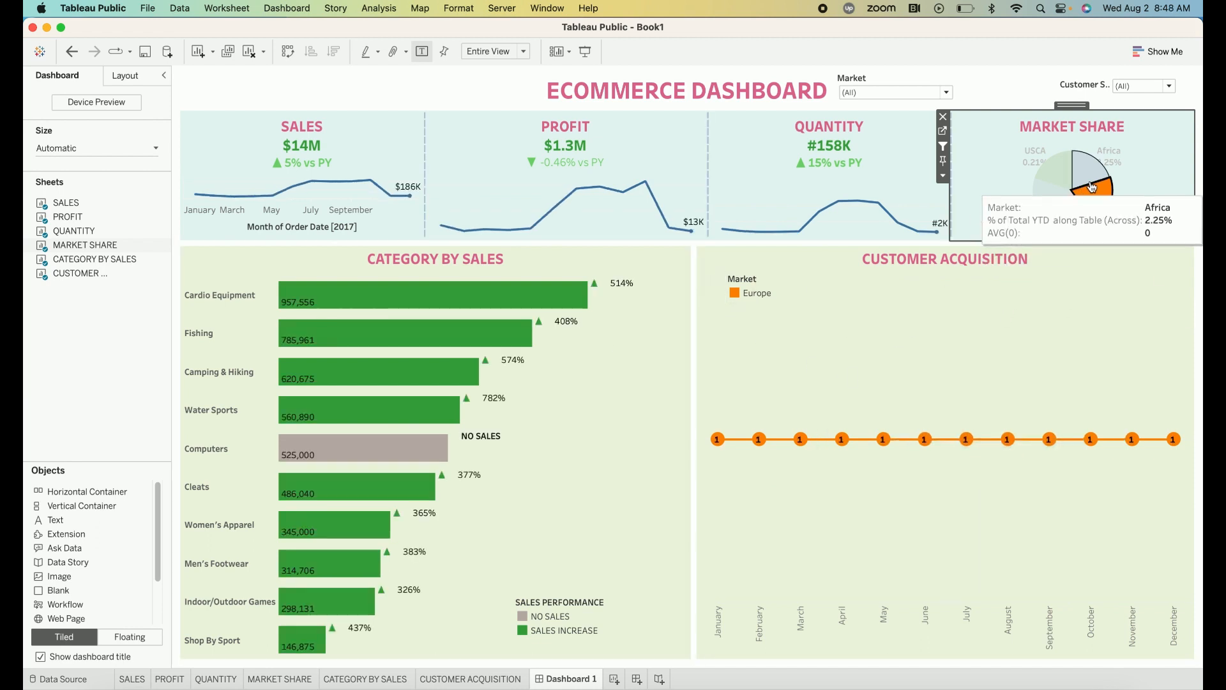
{"action": "left_click", "coordinate": [1064, 183]}
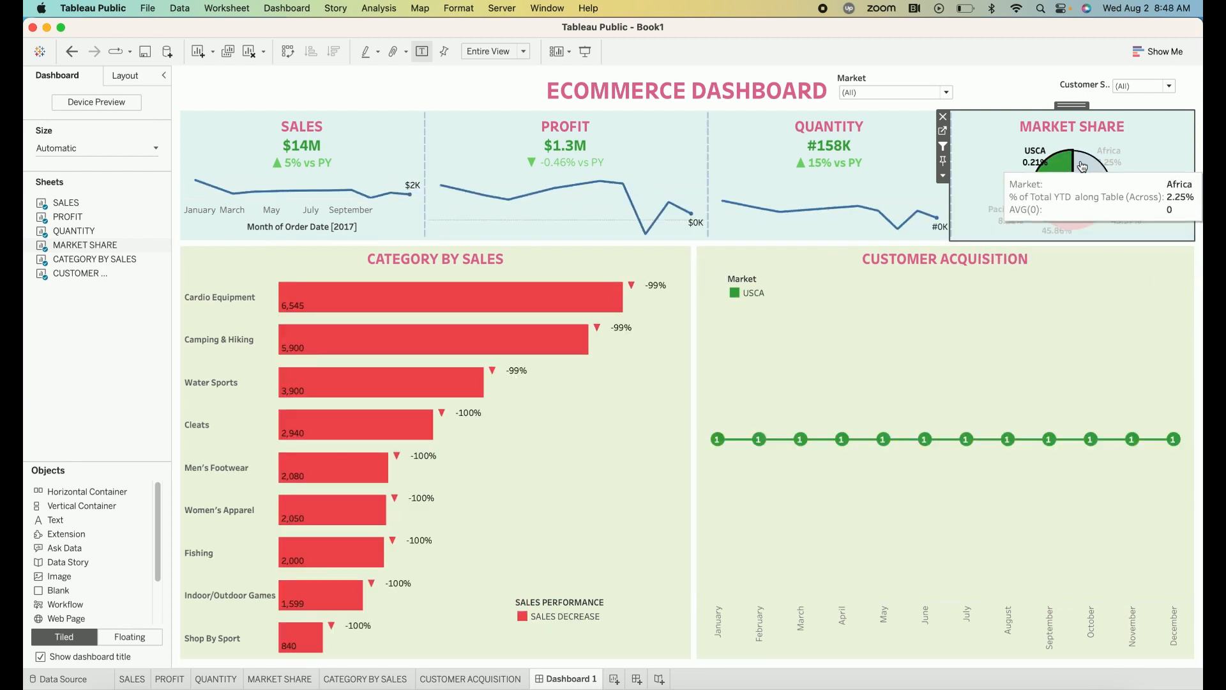
{"action": "left_click", "coordinate": [1035, 212]}
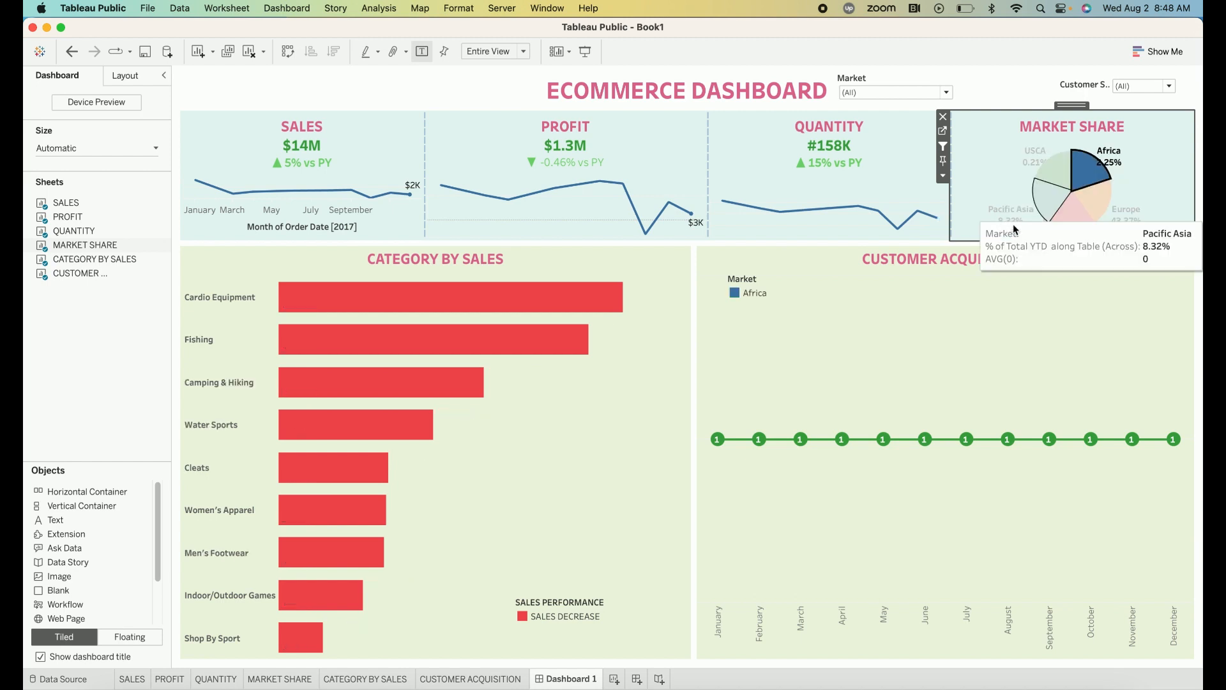
- Check how the dashboard's charts respond to selecting the Pacific Asia slice of MARKET SHARE and clear the selection
{"action": "left_click", "coordinate": [1045, 198]}
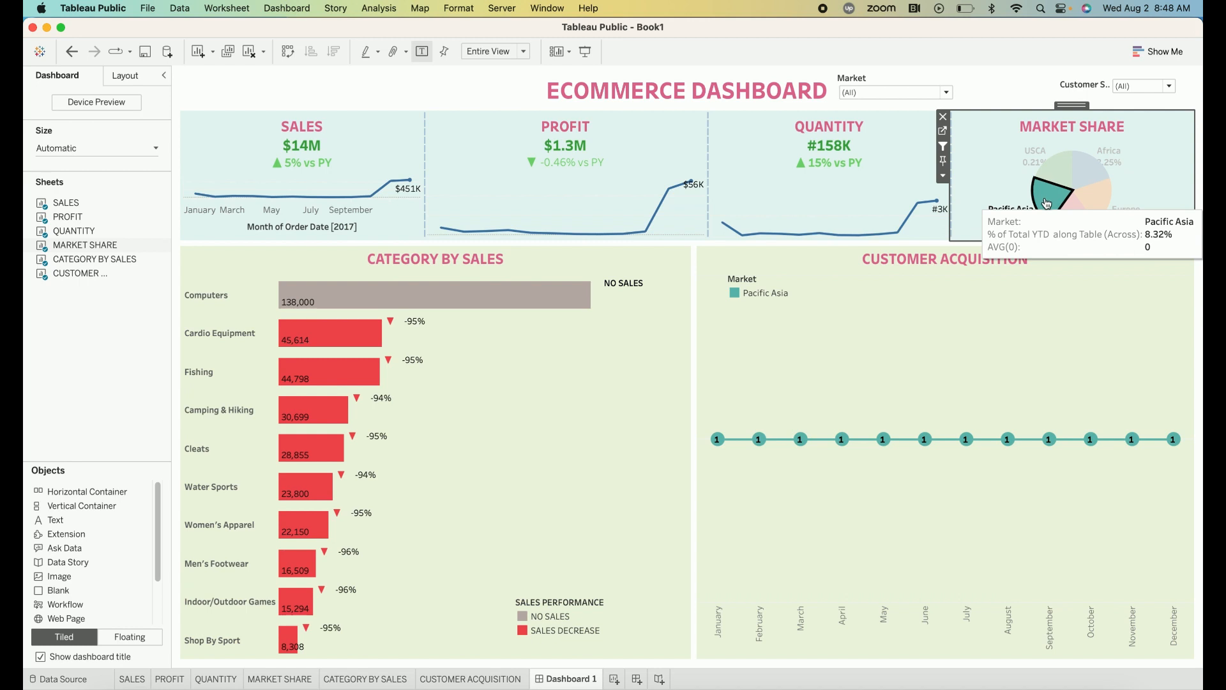
{"action": "left_click", "coordinate": [944, 150]}
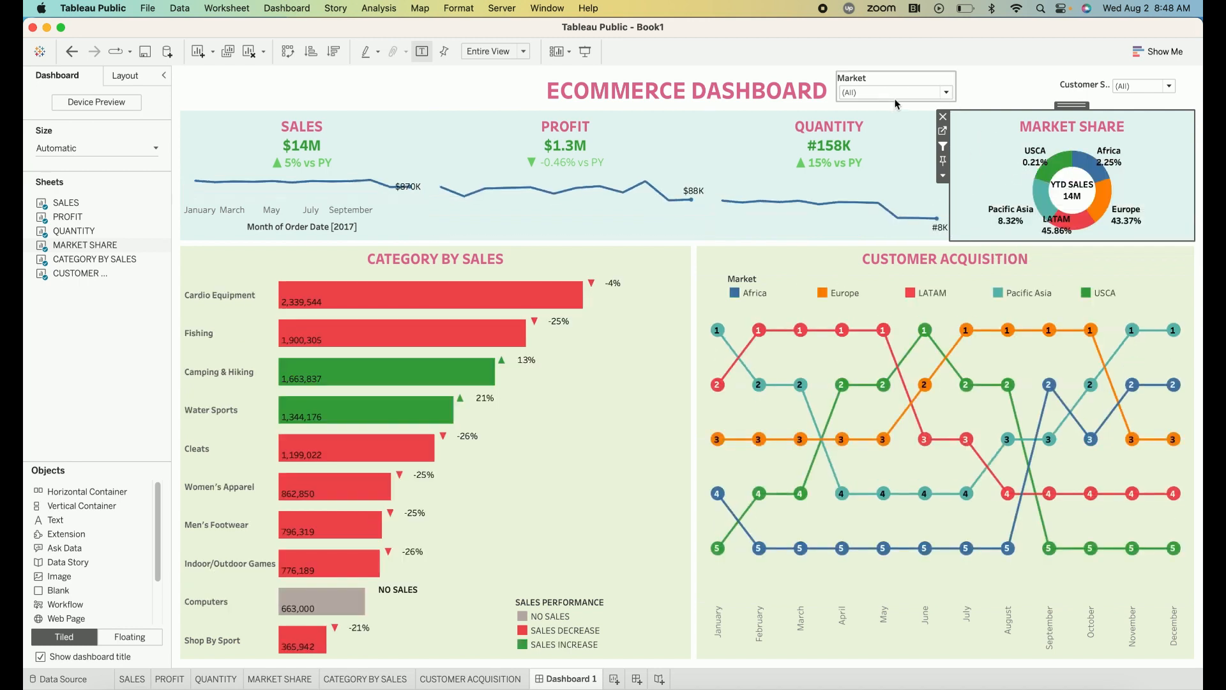
- Test the Market filter by switching it to Africa, to Europe and back to Africa
{"action": "left_click", "coordinate": [948, 94]}
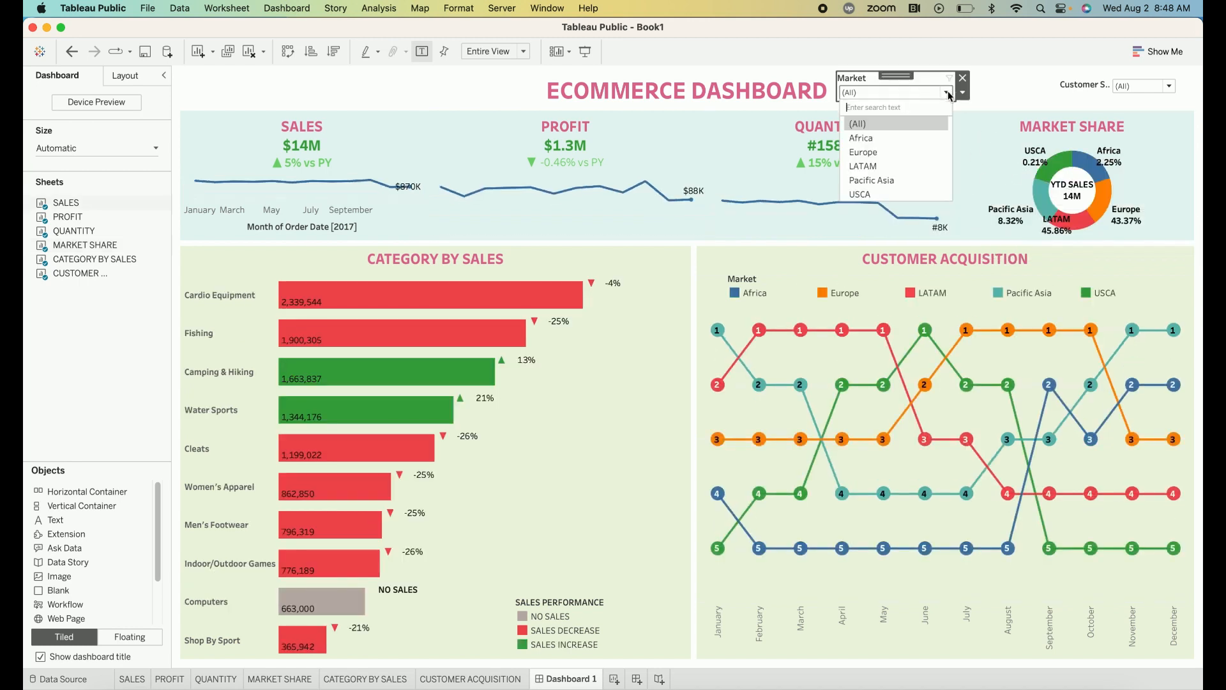
{"action": "left_click", "coordinate": [901, 138]}
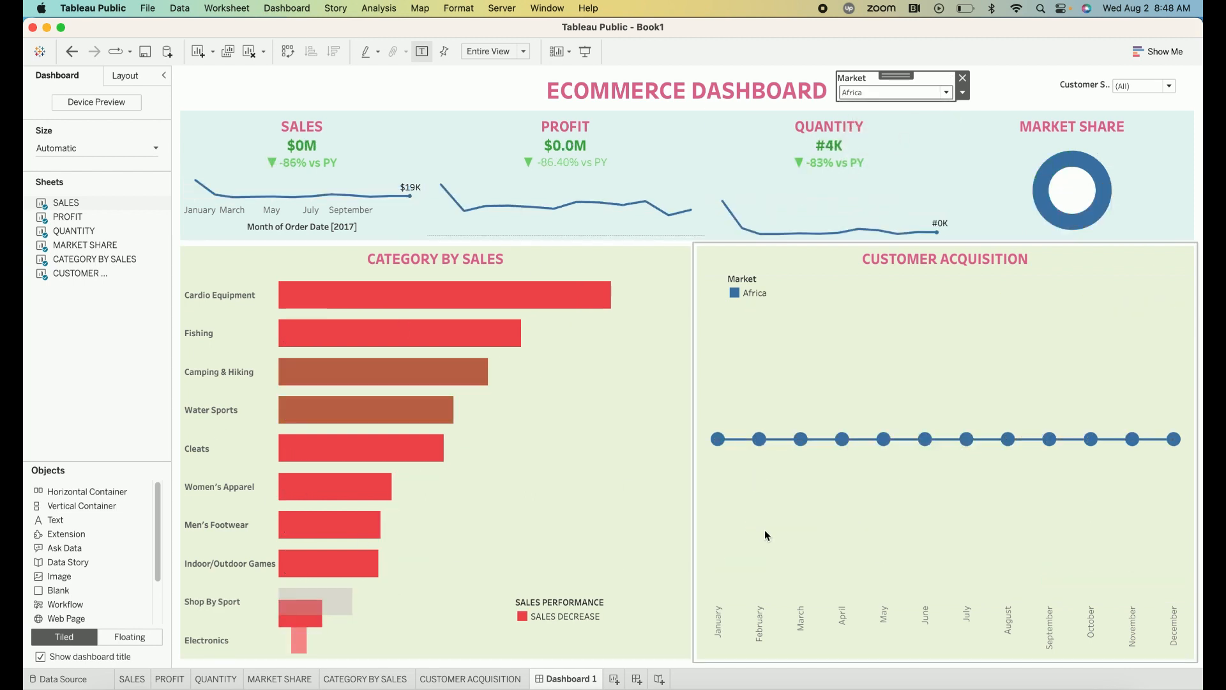
{"action": "left_click", "coordinate": [944, 93]}
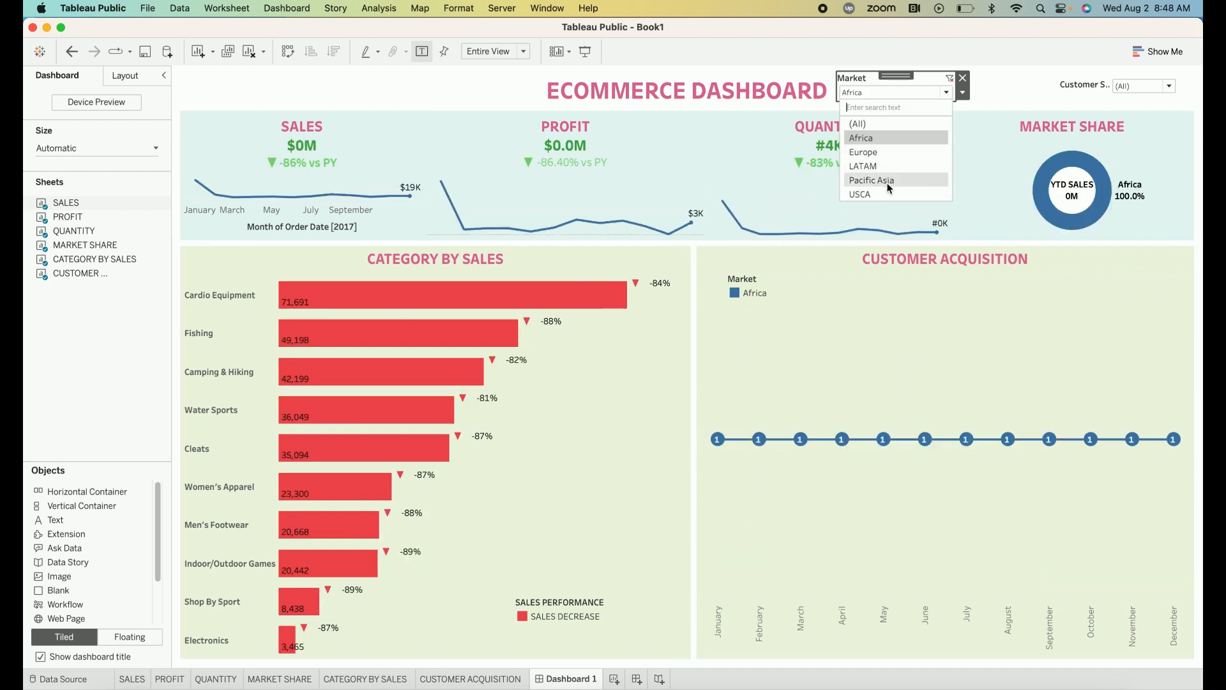
{"action": "left_click", "coordinate": [882, 152]}
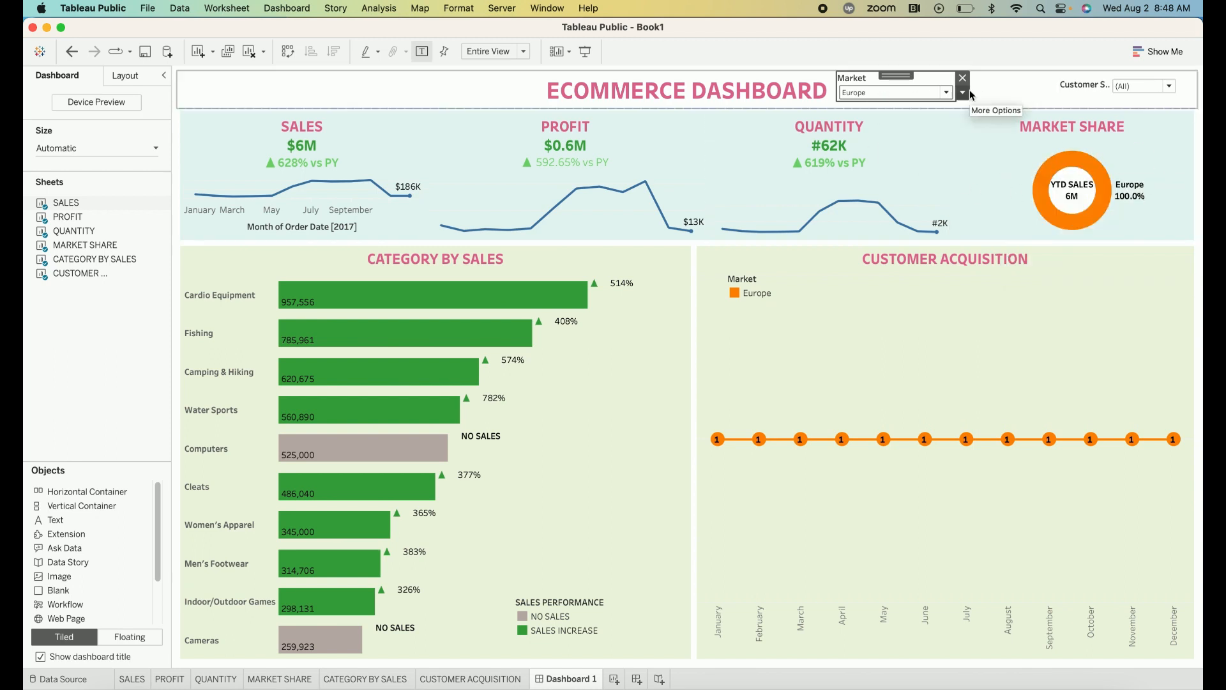
{"action": "left_click", "coordinate": [947, 93]}
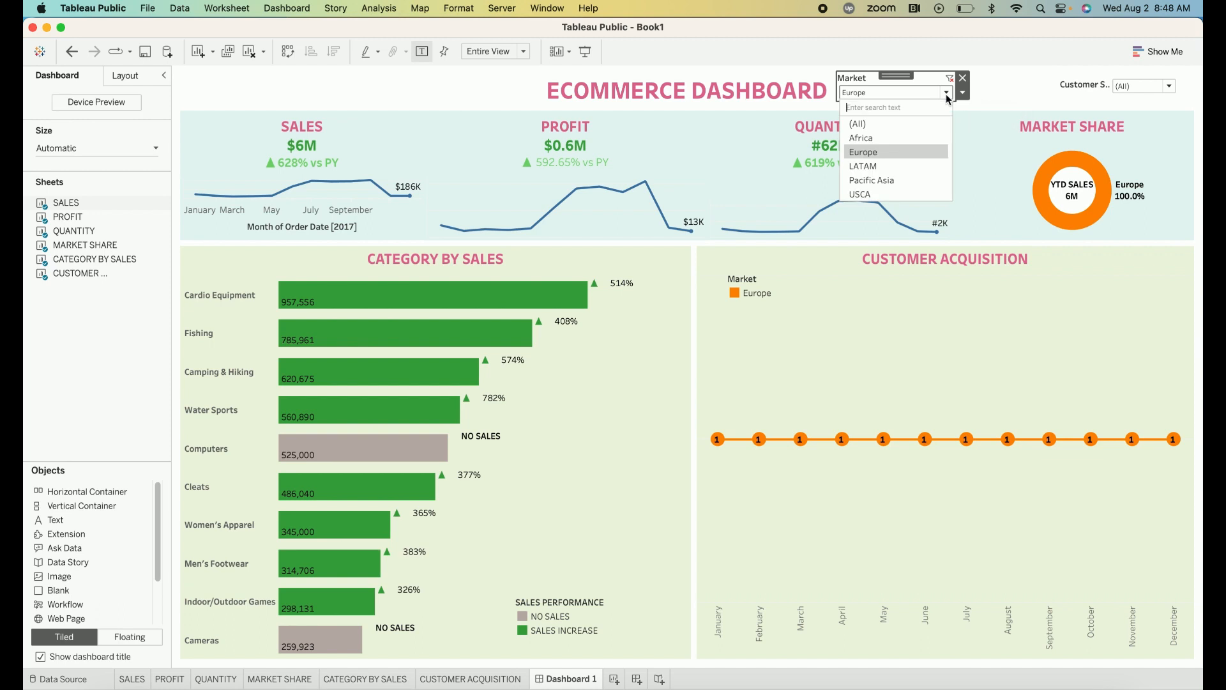
{"action": "left_click", "coordinate": [900, 138]}
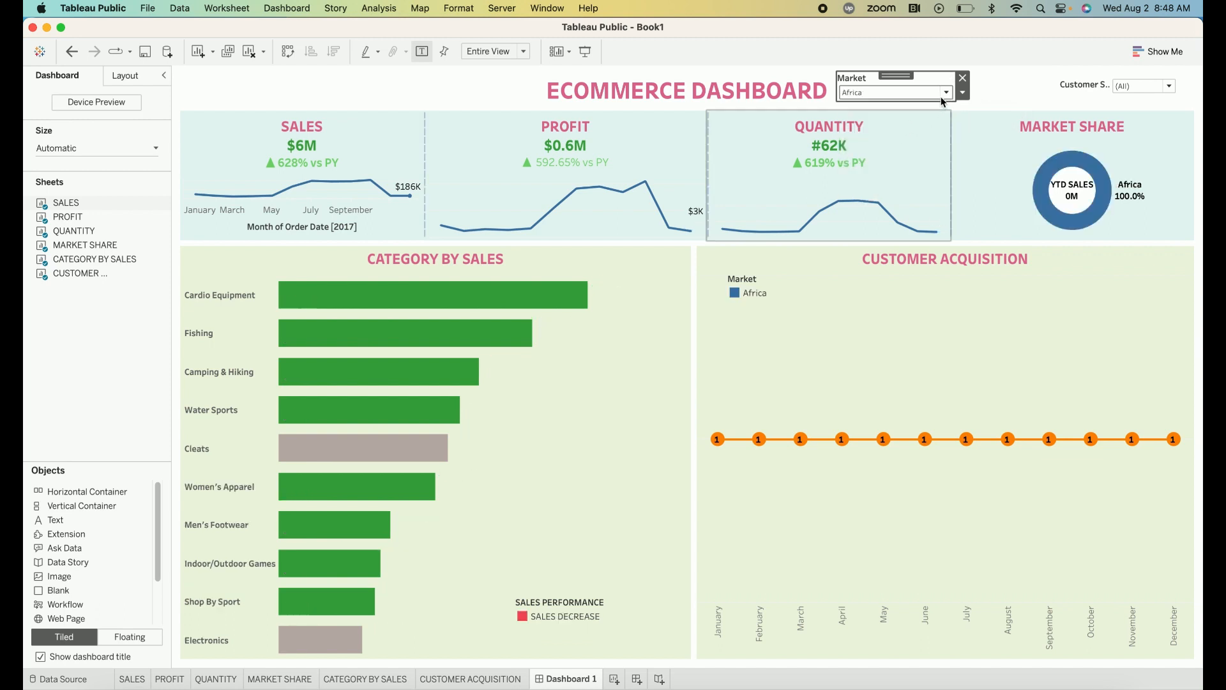
- Test the Customer Segment filter on the Africa data with Consumer and Home Office
{"action": "left_click", "coordinate": [1168, 87]}
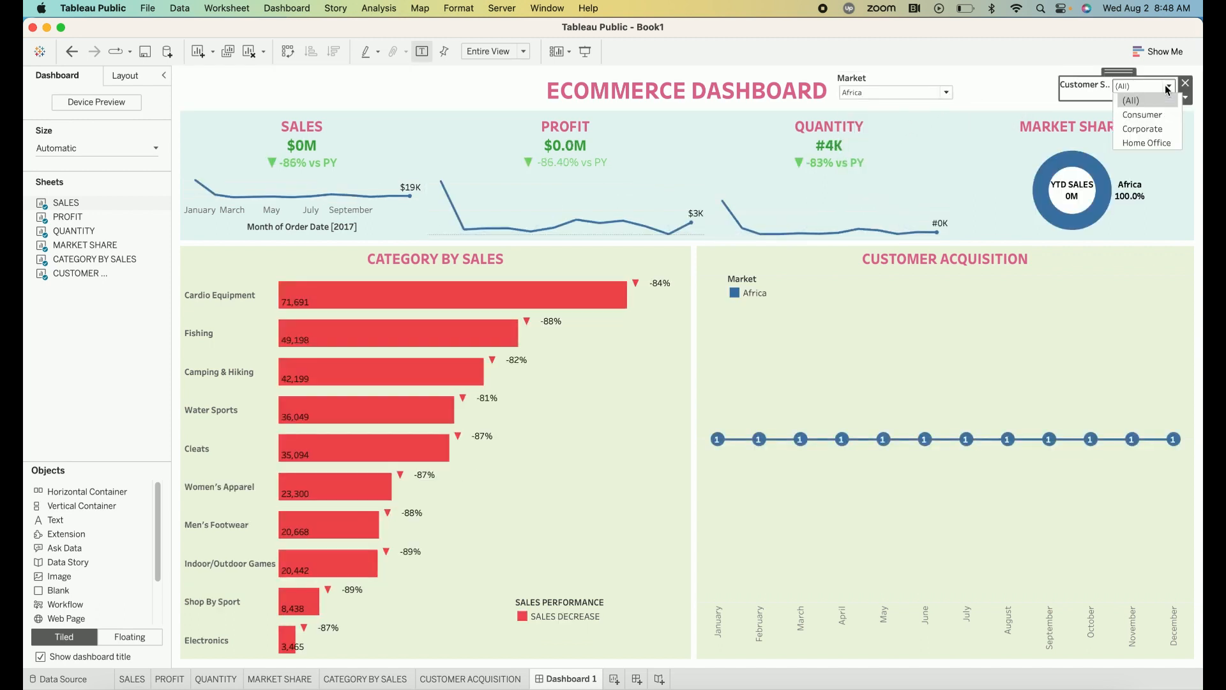
{"action": "left_click", "coordinate": [1153, 116]}
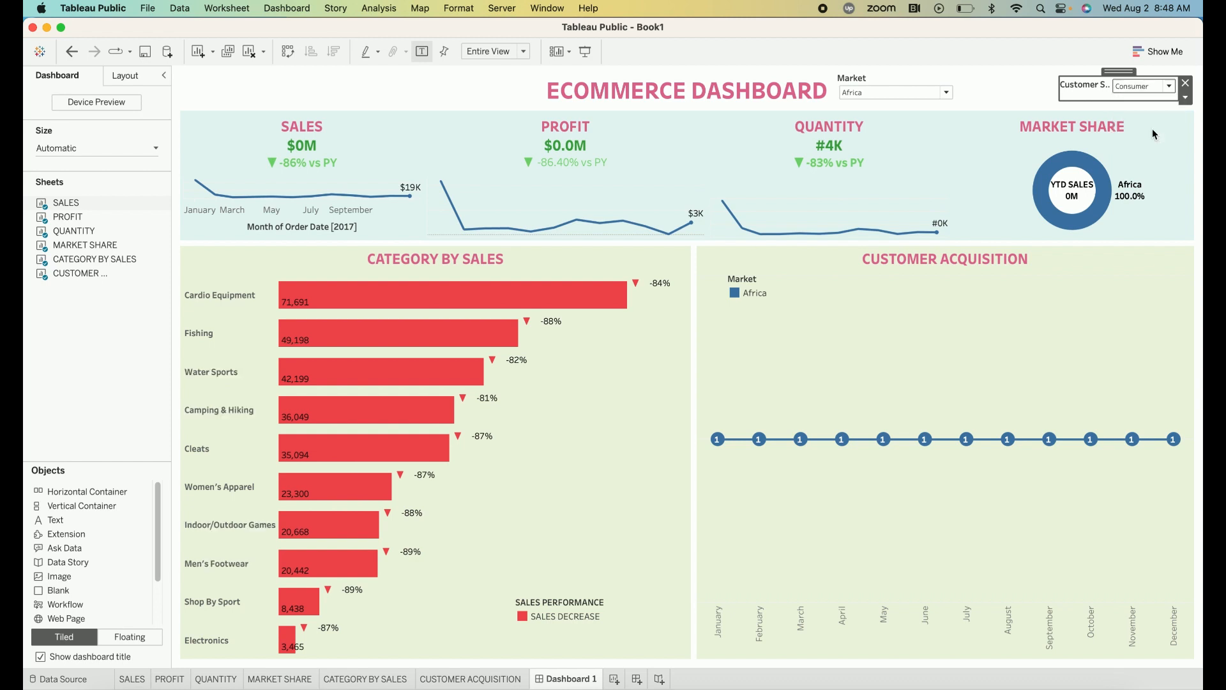
{"action": "left_click", "coordinate": [1171, 89]}
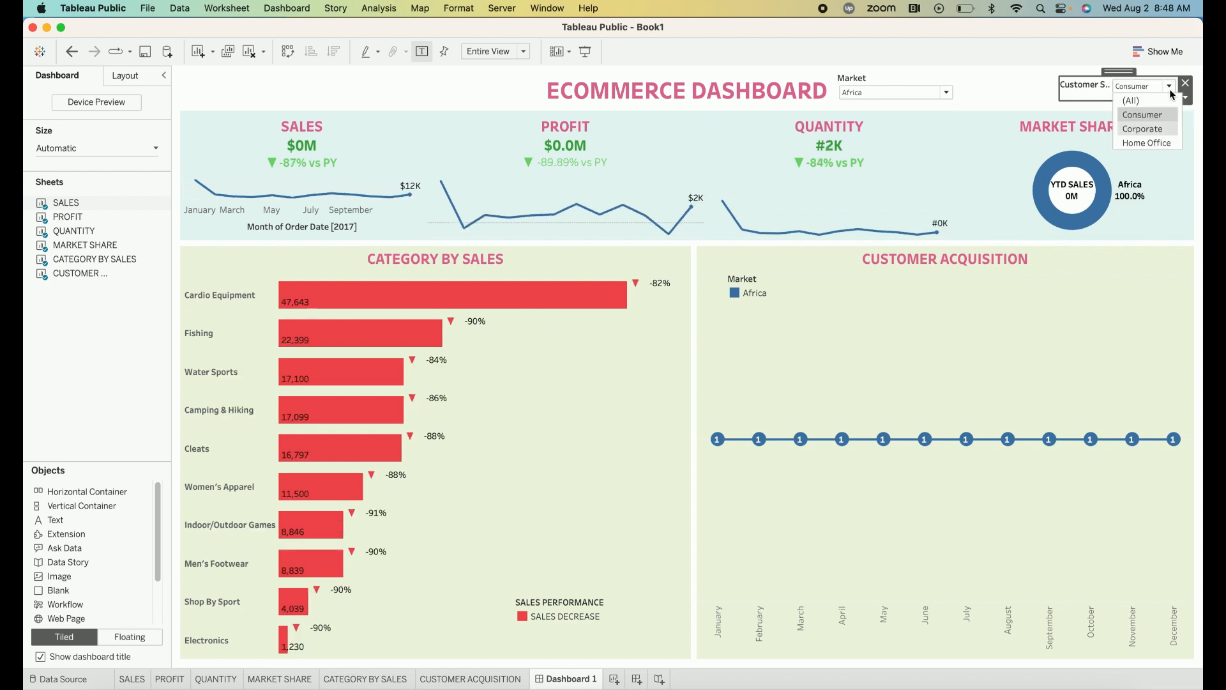
{"action": "left_click", "coordinate": [1153, 143]}
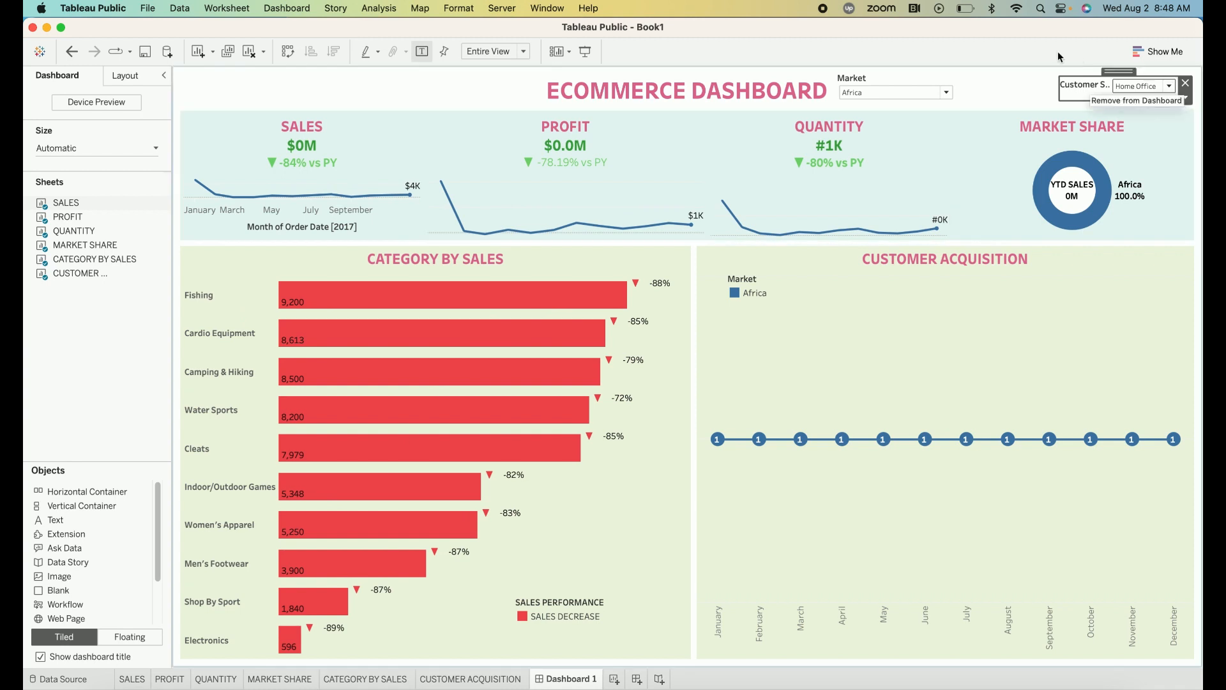
- Reset the Market filter to (All), set the Customer Segment filter to Consumer and deselect the filter
{"action": "left_click", "coordinate": [894, 92]}
{"action": "left_click", "coordinate": [894, 93]}
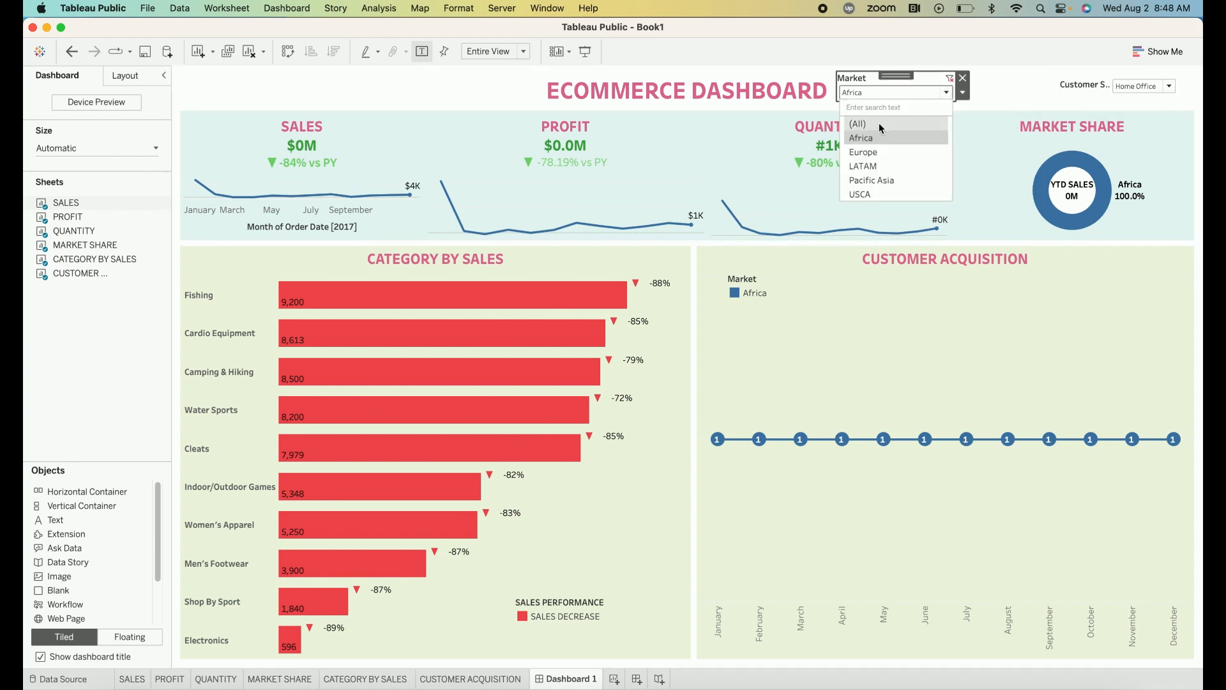
{"action": "left_click", "coordinate": [879, 122]}
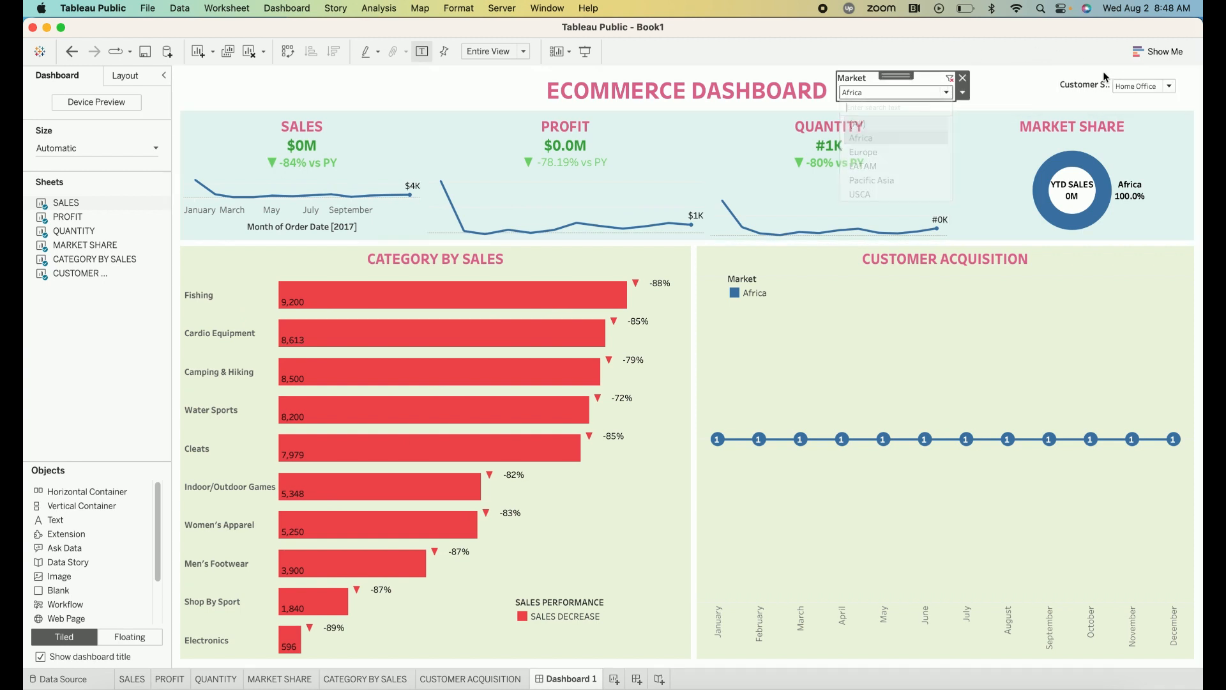
{"action": "left_click", "coordinate": [1169, 89]}
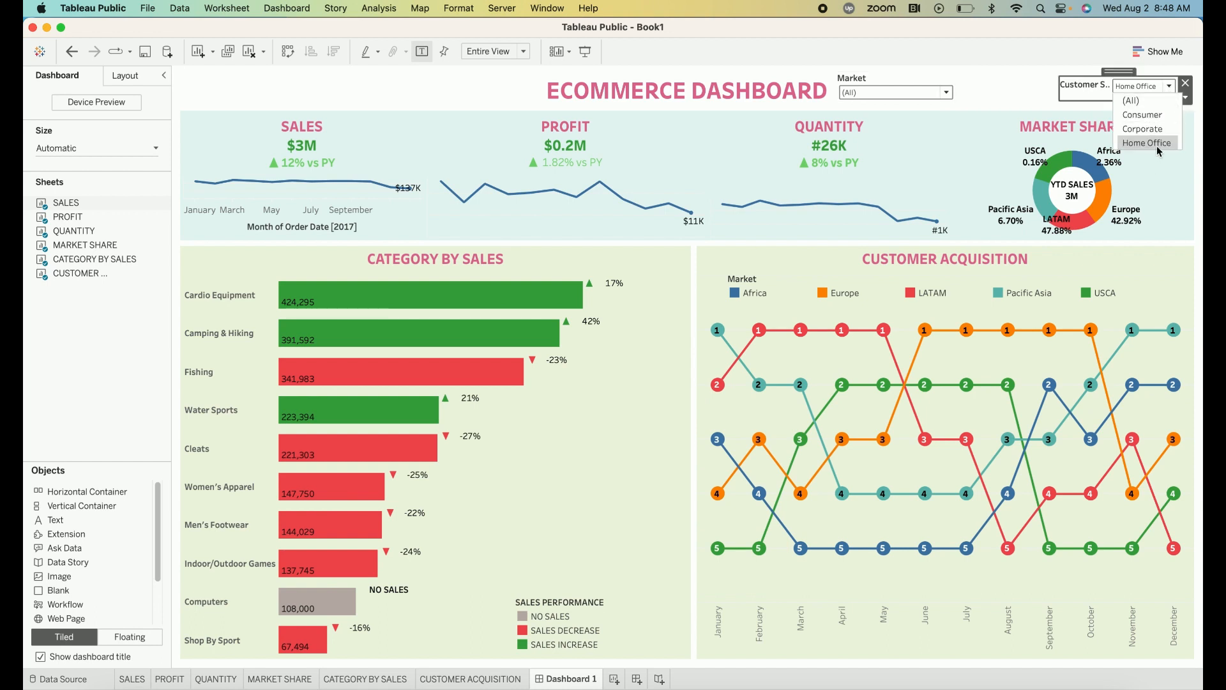
{"action": "left_click", "coordinate": [1151, 119]}
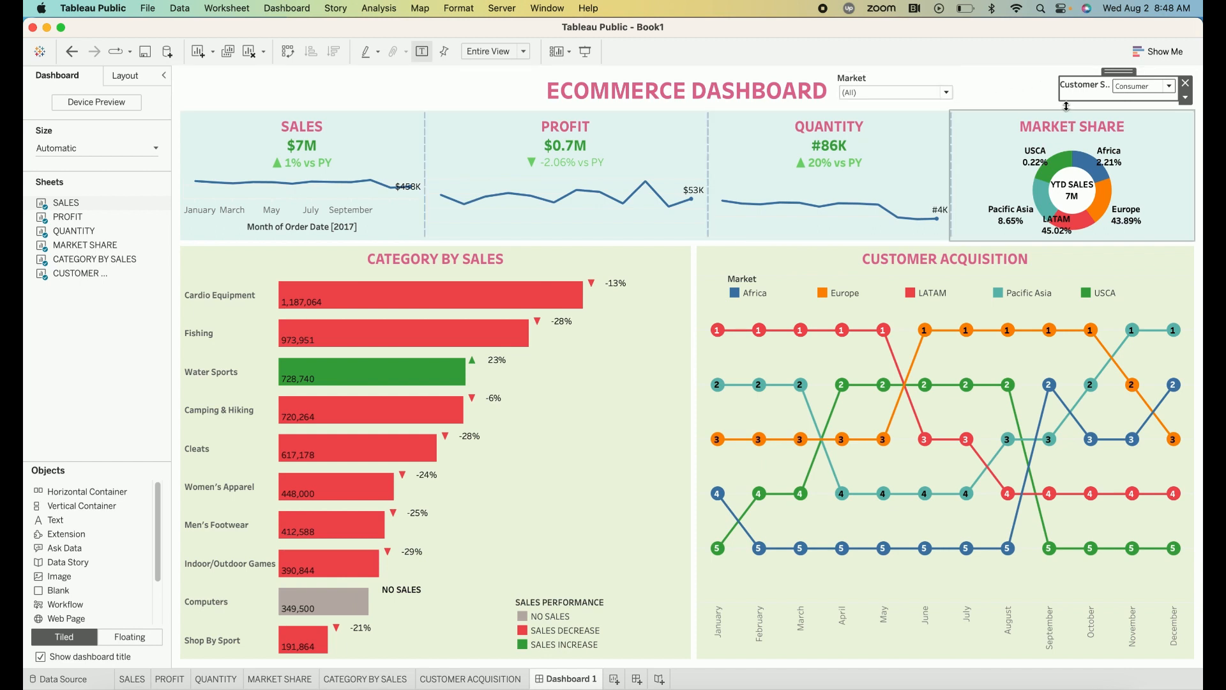
{"action": "left_click", "coordinate": [135, 350]}
{"action": "left_click", "coordinate": [450, 258]}
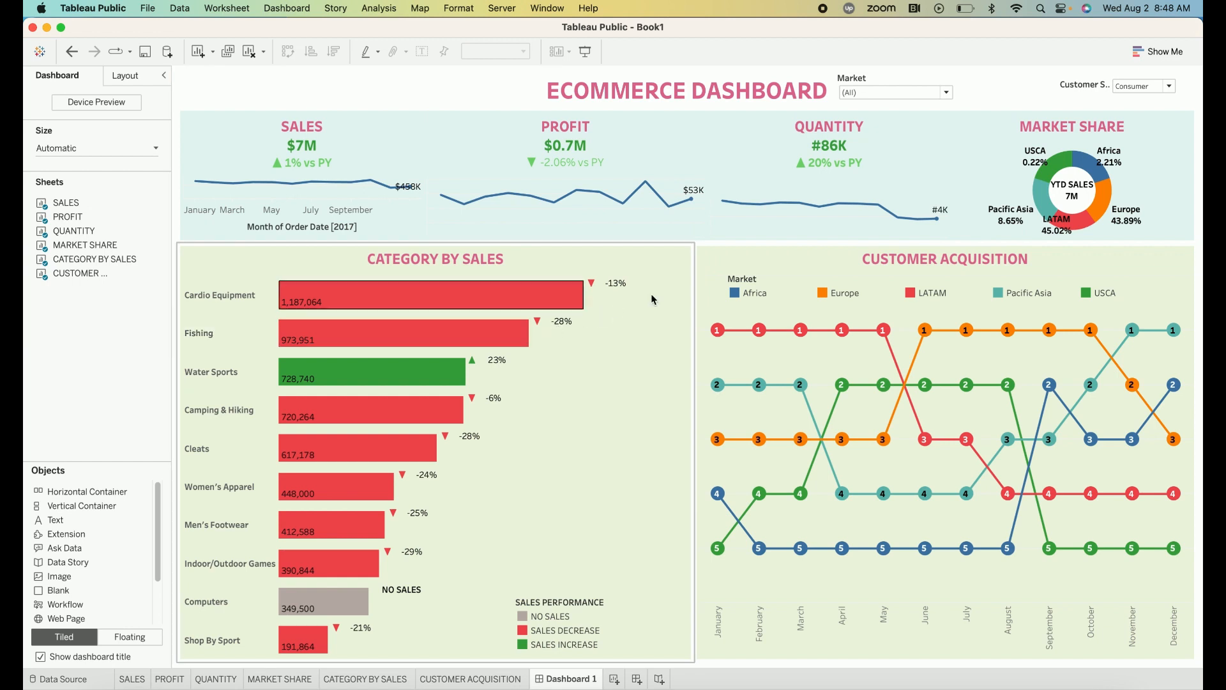